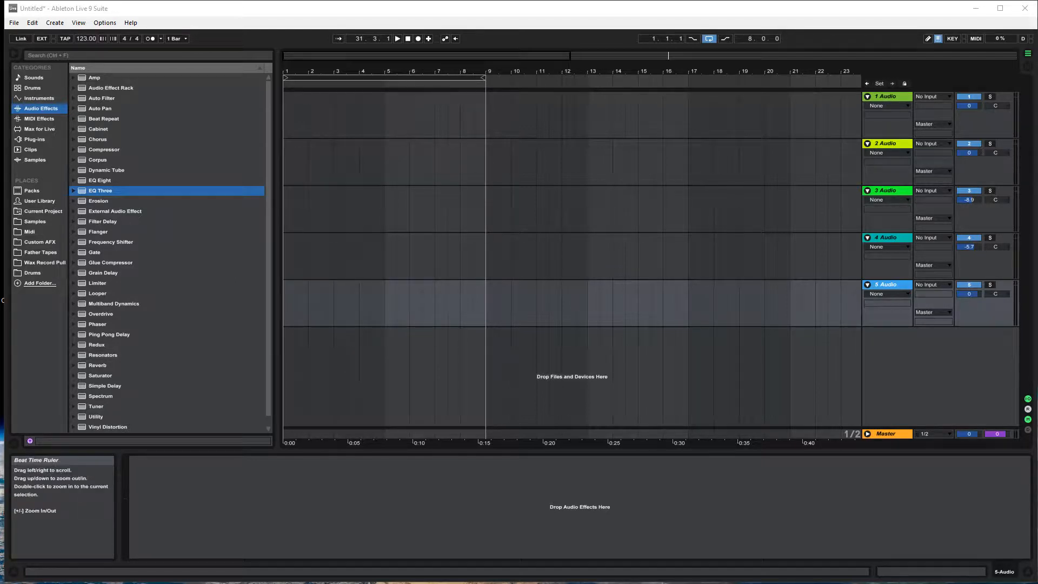
Step: Reset the volumes of audio tracks 3 and 4 to 0 dB and turn off arrangement looping
{"action": "left_click", "coordinate": [982, 198]}
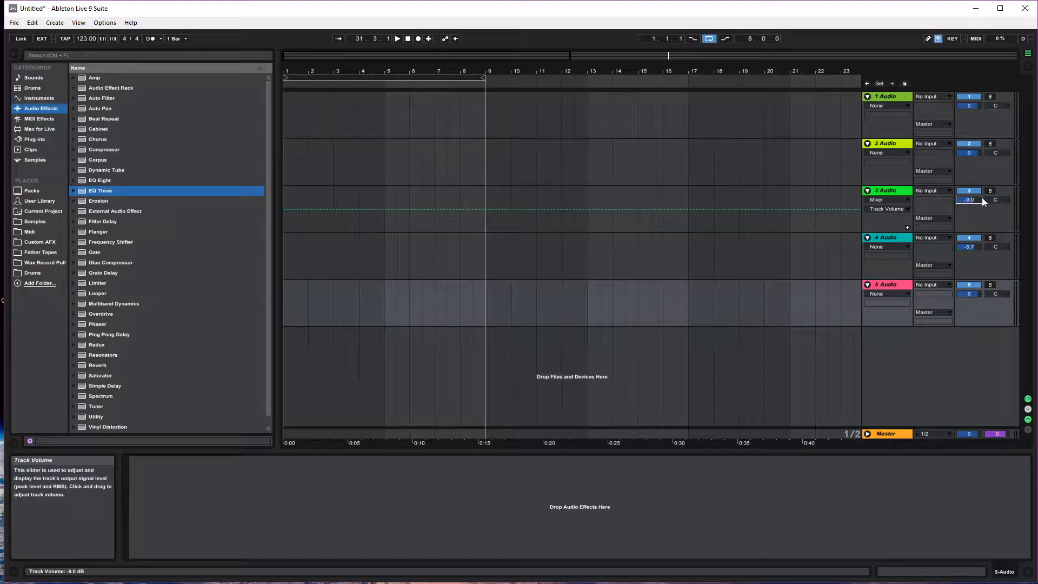
{"action": "key", "text": "Delete"}
{"action": "left_click", "coordinate": [969, 246]}
{"action": "key", "text": "Delete"}
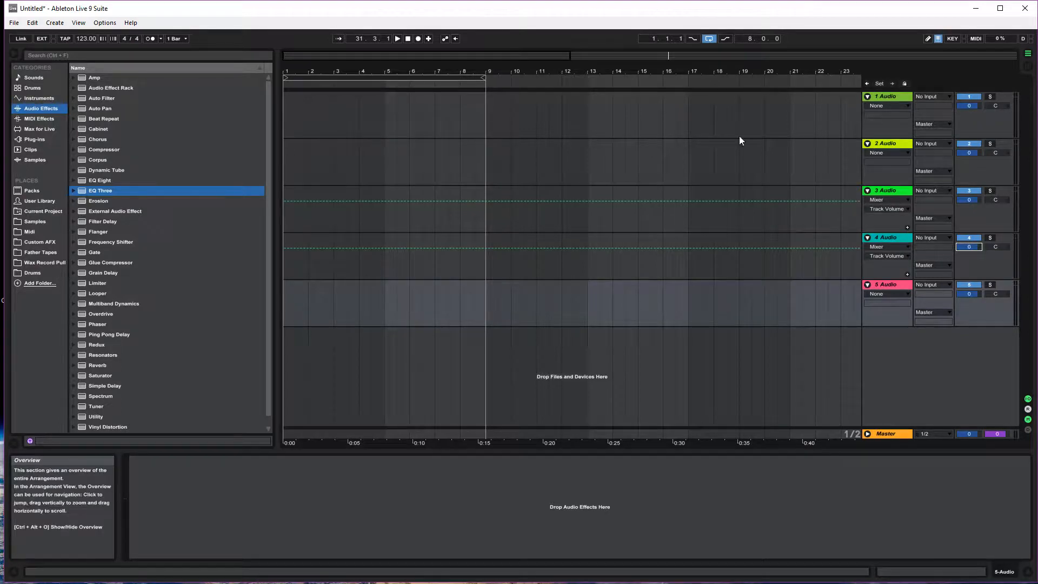
{"action": "left_click", "coordinate": [711, 41]}
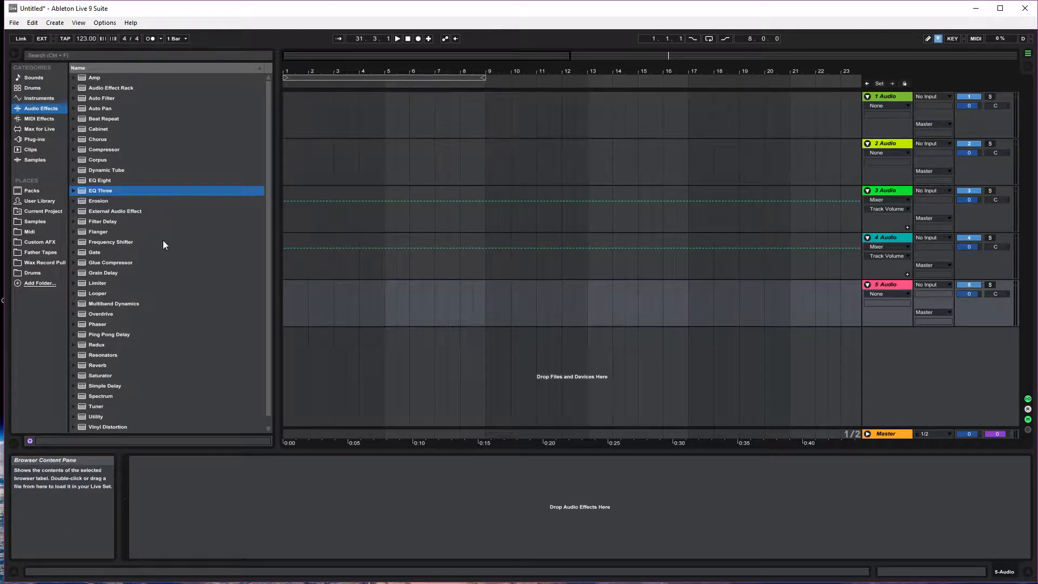
Step: Browse the user Samples folder, checking One-Shots and Fx and its Fx subfolder for a suitable sound
{"action": "left_click", "coordinate": [30, 160]}
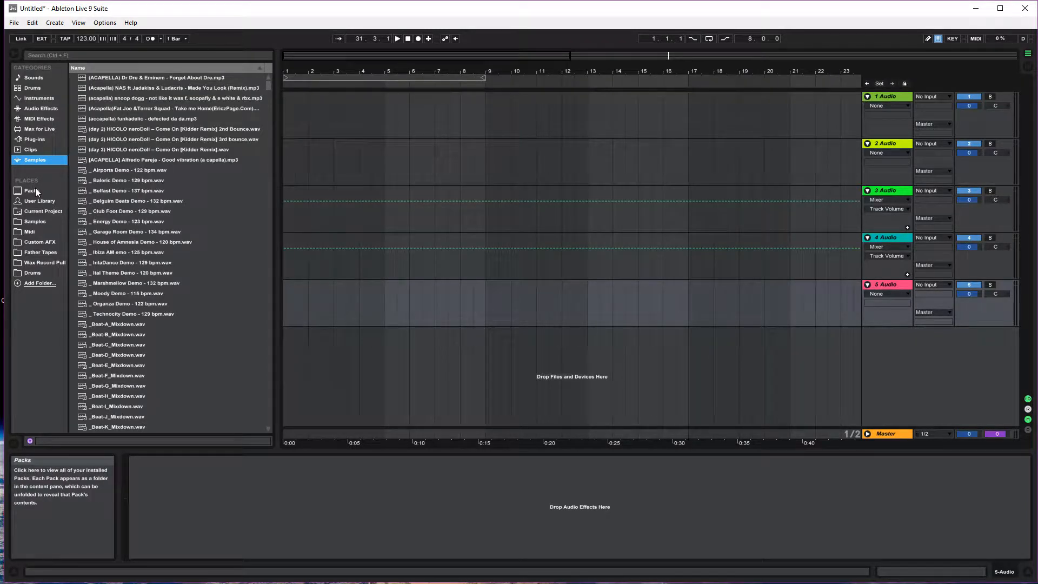
{"action": "left_click", "coordinate": [54, 221]}
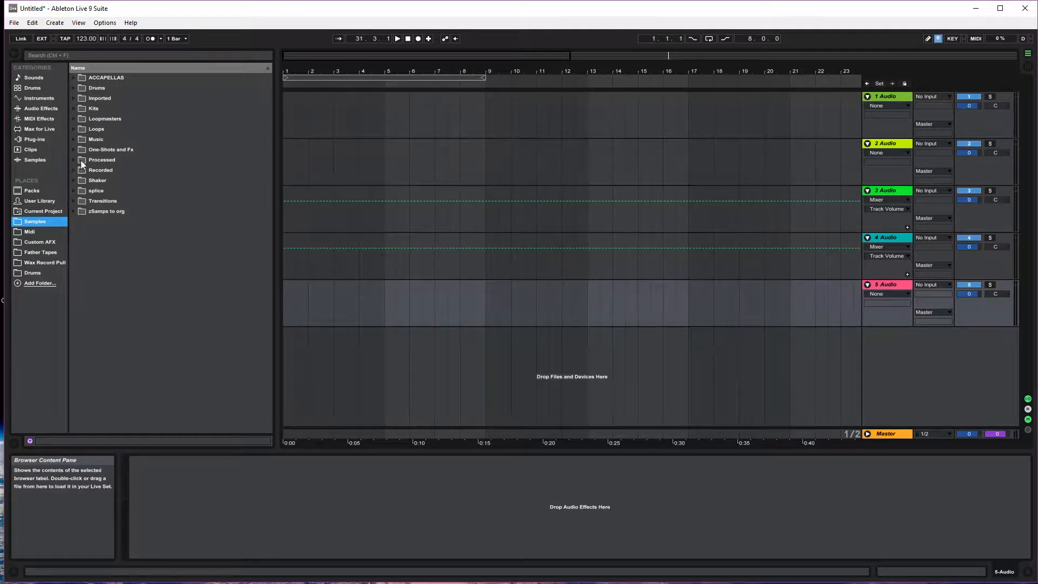
{"action": "left_click", "coordinate": [71, 149]}
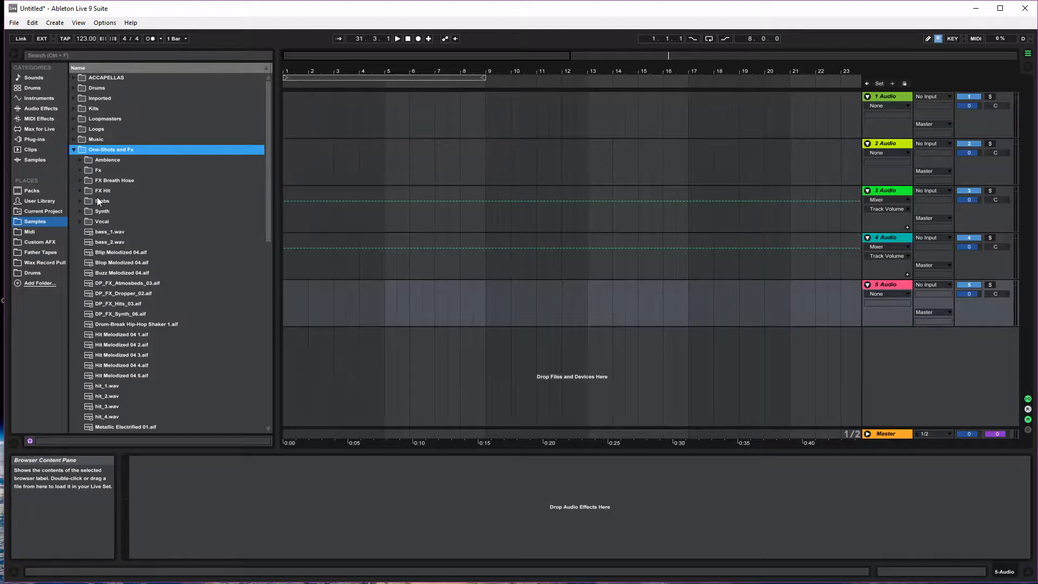
{"action": "left_click", "coordinate": [81, 170]}
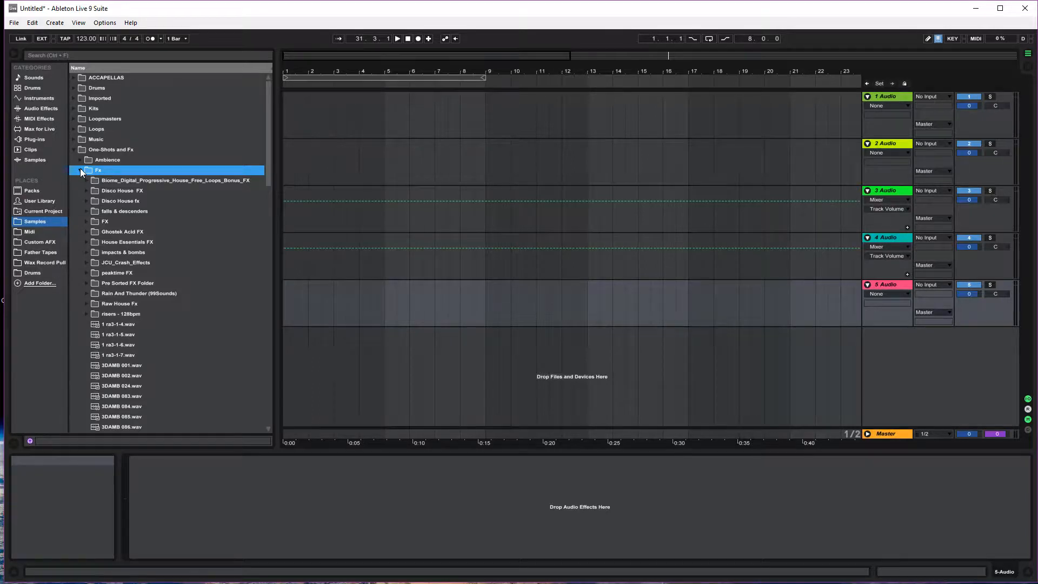
{"action": "left_click", "coordinate": [80, 171]}
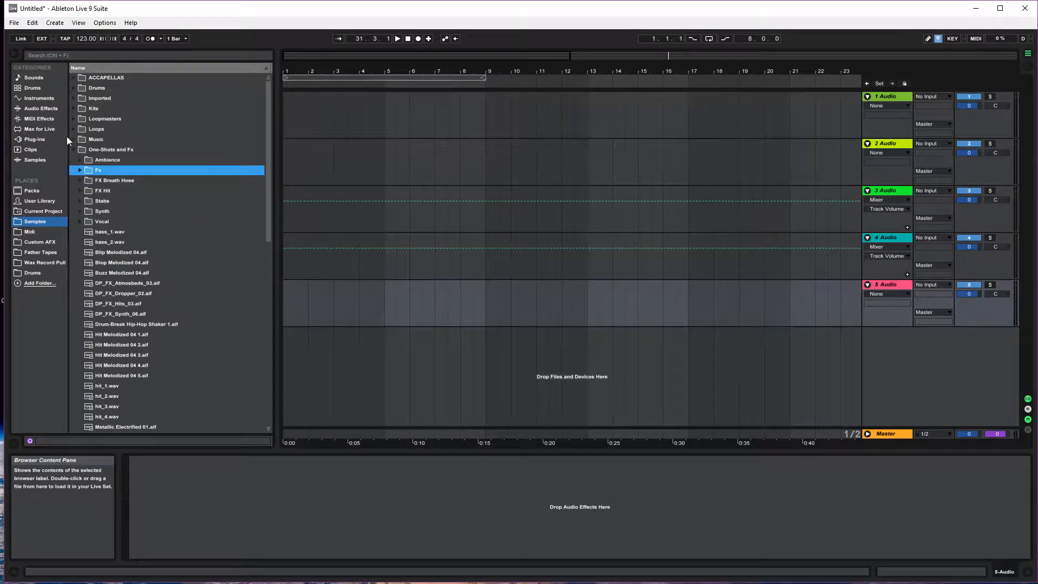
Step: Audition the crash and trap cymbal samples in the Cymbal folder under Drums
{"action": "left_click", "coordinate": [75, 88]}
{"action": "left_click", "coordinate": [79, 119]}
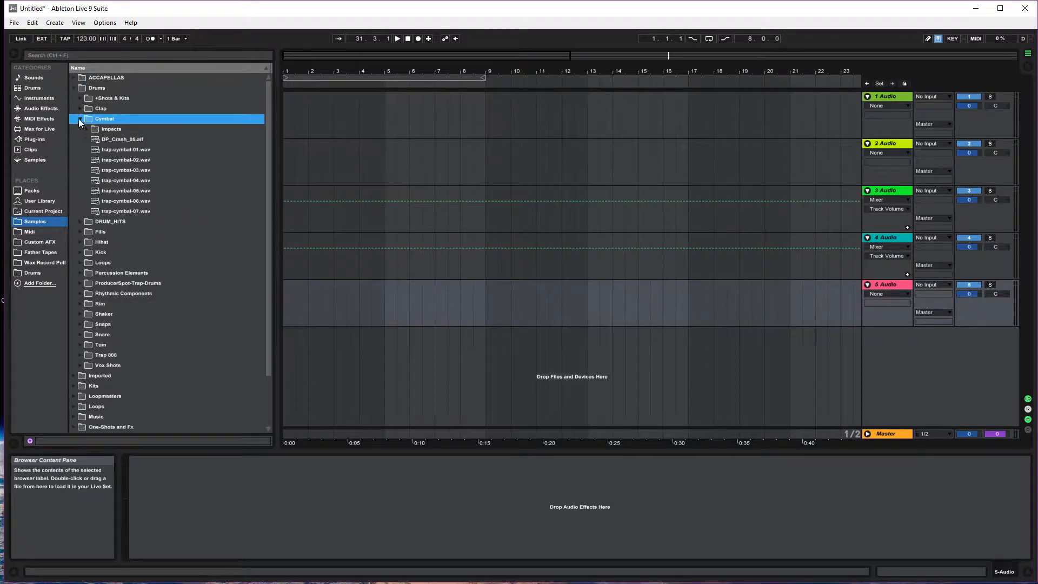
{"action": "left_click", "coordinate": [102, 142]}
{"action": "left_click", "coordinate": [119, 158]}
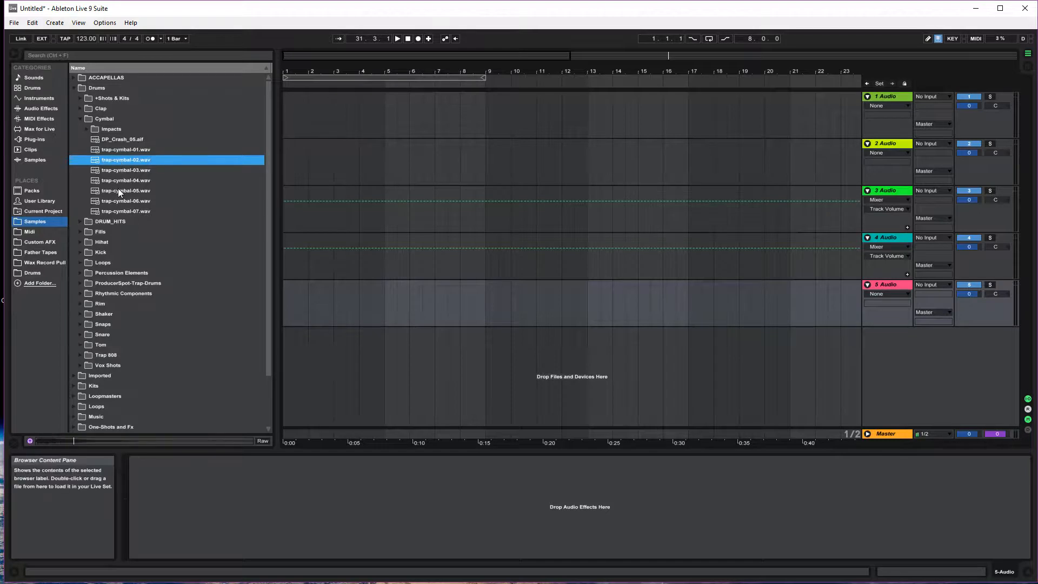
{"action": "left_click", "coordinate": [112, 181]}
{"action": "left_click", "coordinate": [115, 171]}
{"action": "left_click", "coordinate": [114, 192]}
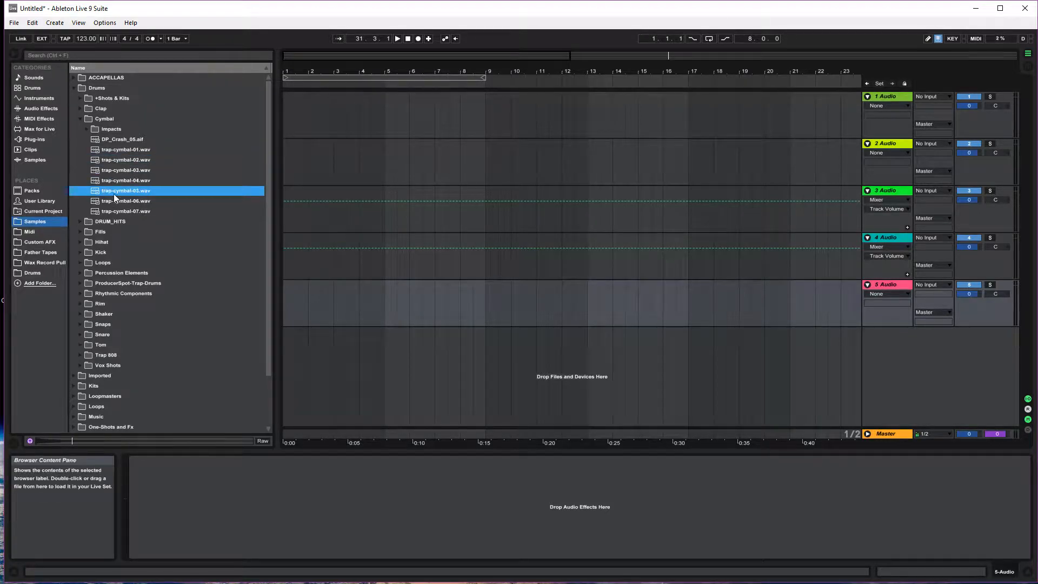
{"action": "left_click", "coordinate": [116, 208]}
Step: Audition COLD, edm-crash and jp_cymb samples in the Impacts subfolder of Cymbal
{"action": "left_click", "coordinate": [86, 131]}
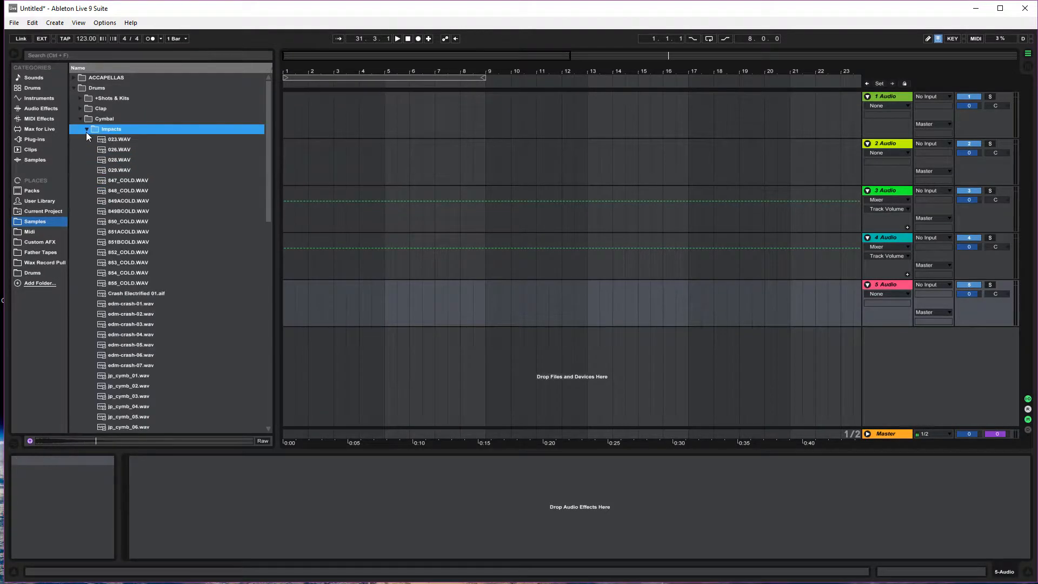
{"action": "left_click", "coordinate": [122, 201]}
{"action": "left_click", "coordinate": [128, 252]}
{"action": "left_click", "coordinate": [125, 263]}
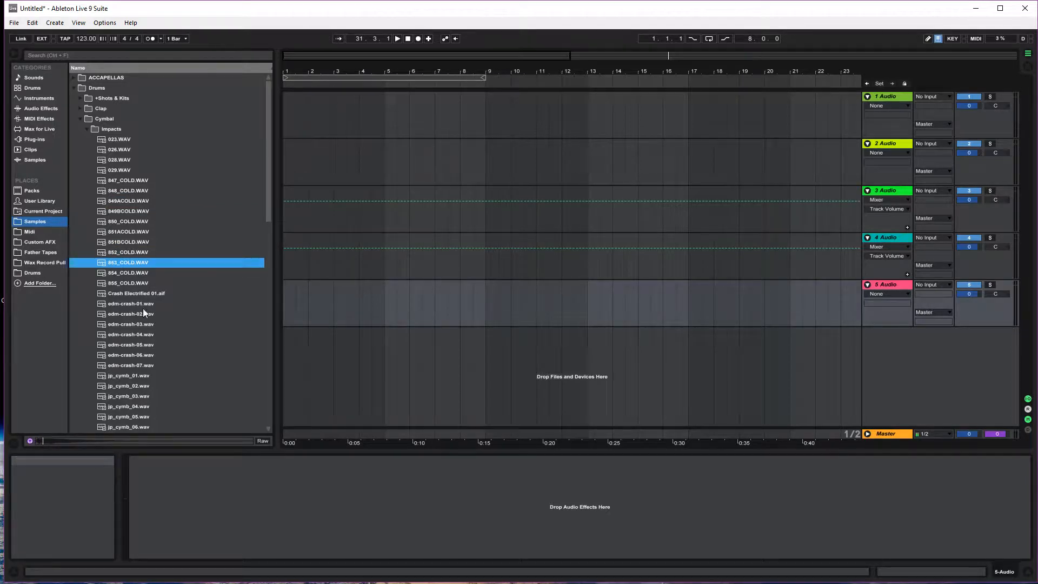
{"action": "left_click", "coordinate": [128, 366]}
{"action": "scroll", "coordinate": [122, 369], "scroll_direction": "down", "scroll_amount": 1}
{"action": "left_click", "coordinate": [119, 375]}
{"action": "scroll", "coordinate": [132, 362], "scroll_direction": "down", "scroll_amount": 6}
{"action": "left_click", "coordinate": [133, 357]}
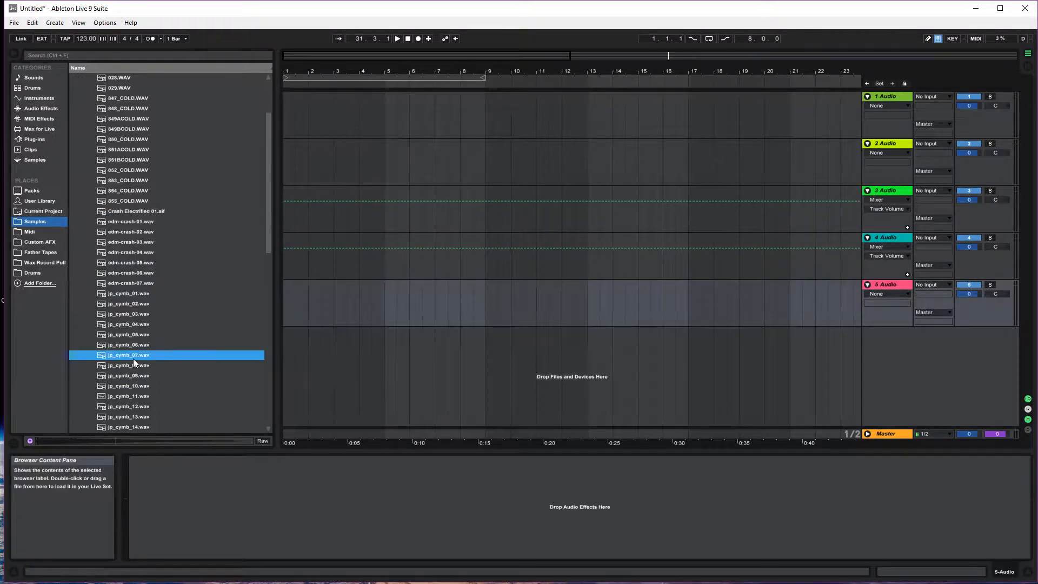
{"action": "scroll", "coordinate": [139, 357], "scroll_direction": "down", "scroll_amount": 5}
{"action": "left_click", "coordinate": [140, 357]}
{"action": "scroll", "coordinate": [140, 357], "scroll_direction": "down", "scroll_amount": 3}
{"action": "left_click", "coordinate": [141, 357]}
{"action": "left_click", "coordinate": [135, 387]}
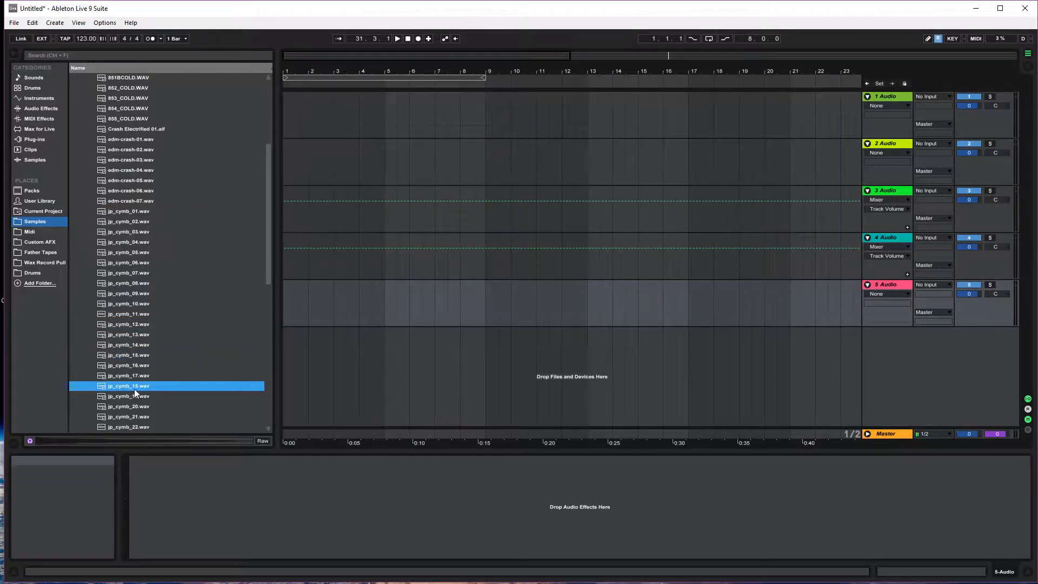
Step: Audition the last jp_cymb samples and place jp_cymb_20.wav at bar 1 on the first audio track
{"action": "scroll", "coordinate": [135, 388], "scroll_direction": "down", "scroll_amount": 4}
{"action": "left_click", "coordinate": [134, 383]}
{"action": "left_click", "coordinate": [135, 367]}
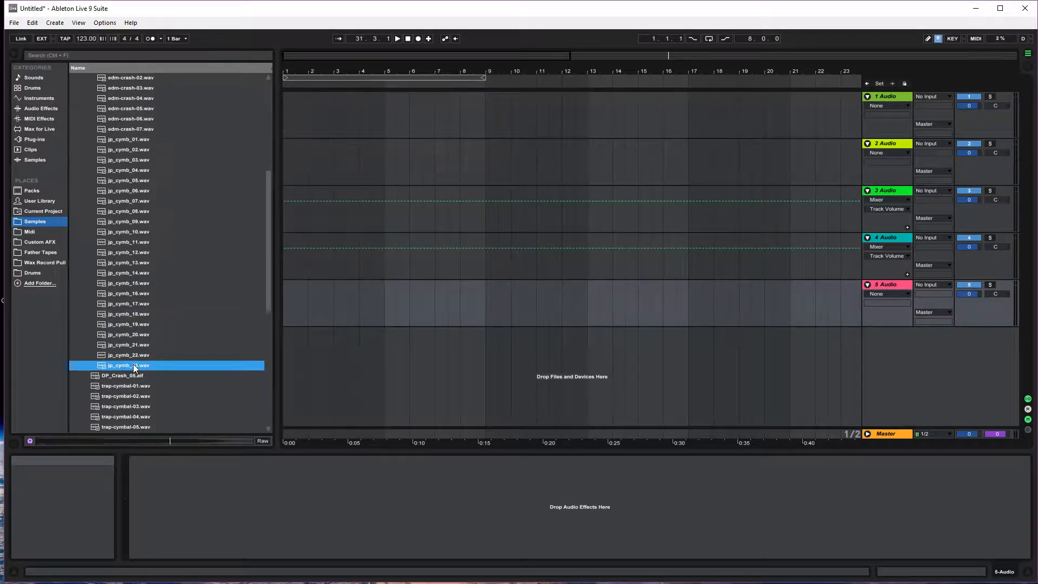
{"action": "left_click", "coordinate": [134, 334]}
{"action": "mouse_move", "coordinate": [123, 333]}
{"action": "left_mouse_down"}
{"action": "mouse_move", "coordinate": [437, 285]}
{"action": "mouse_move", "coordinate": [295, 100]}
{"action": "mouse_move", "coordinate": [287, 112]}
{"action": "left_mouse_up"}
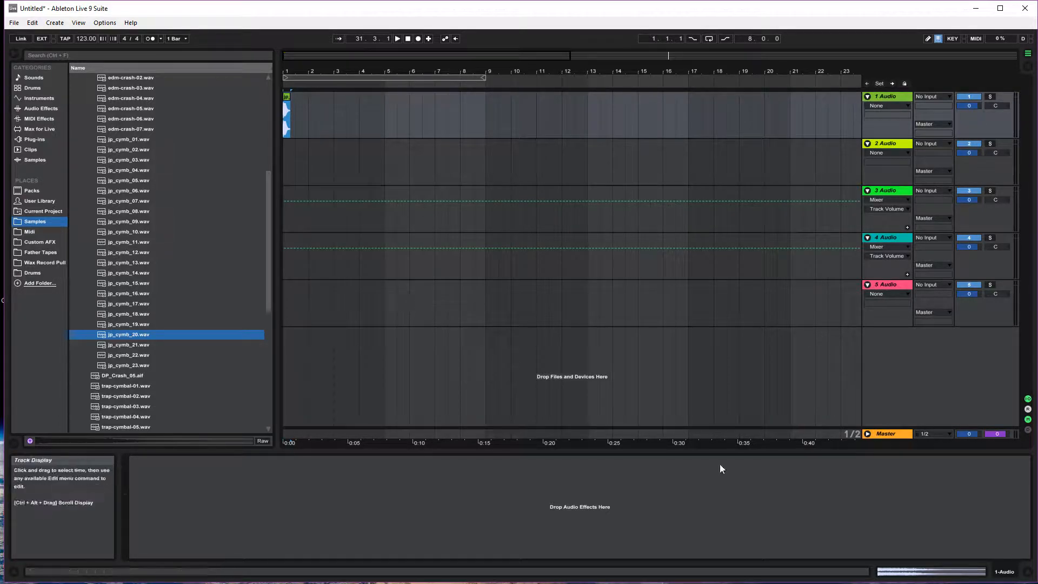
Step: Reverse the cymbal clip, move it to 8.3.1 on the same track and play it back
{"action": "left_click", "coordinate": [939, 575]}
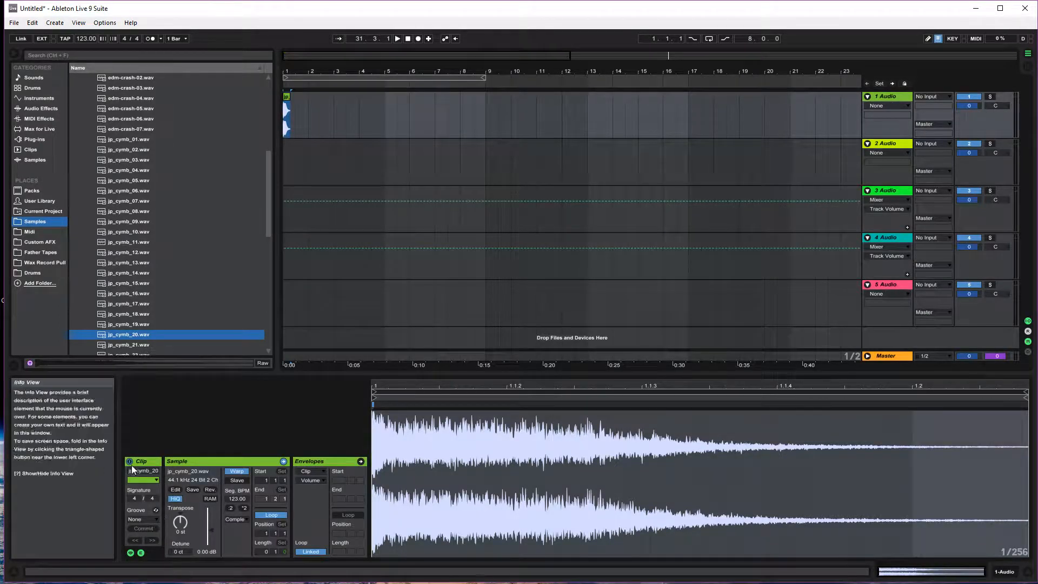
{"action": "left_click", "coordinate": [209, 490]}
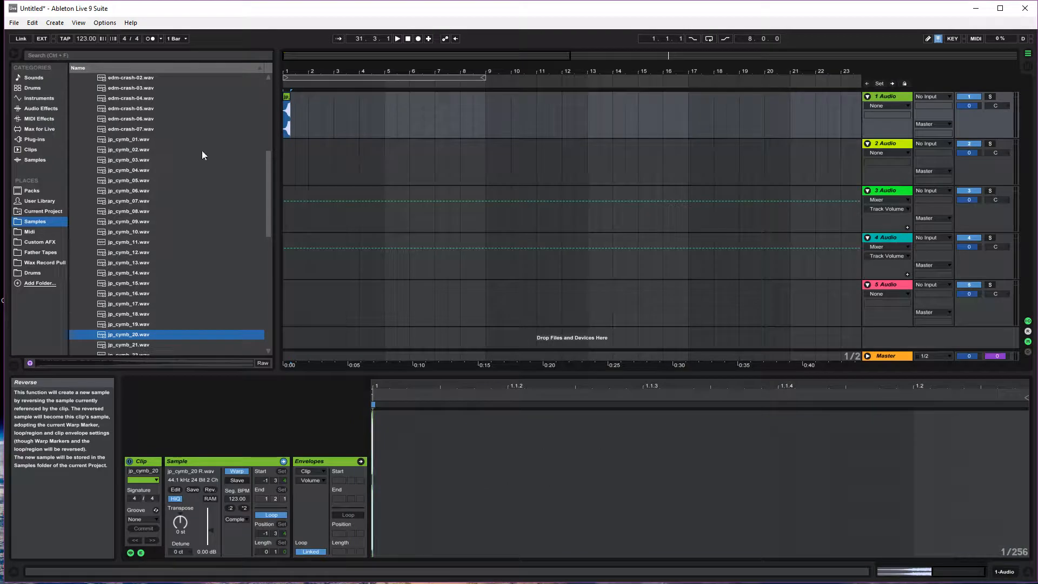
{"action": "left_click_drag", "start_coordinate": [287, 108], "coordinate": [476, 108]}
{"action": "key", "text": "space"}
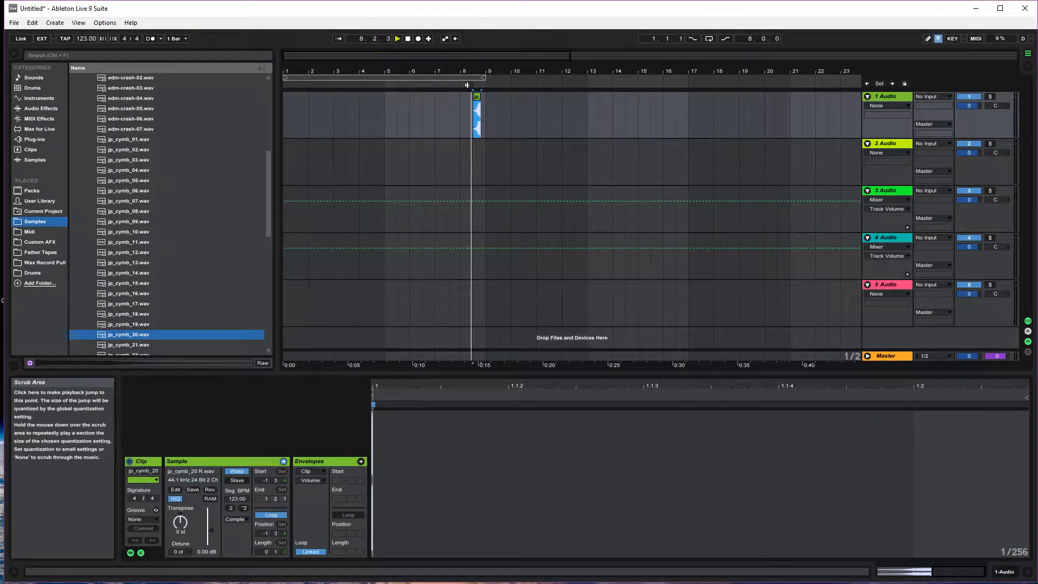
{"action": "key", "text": "space"}
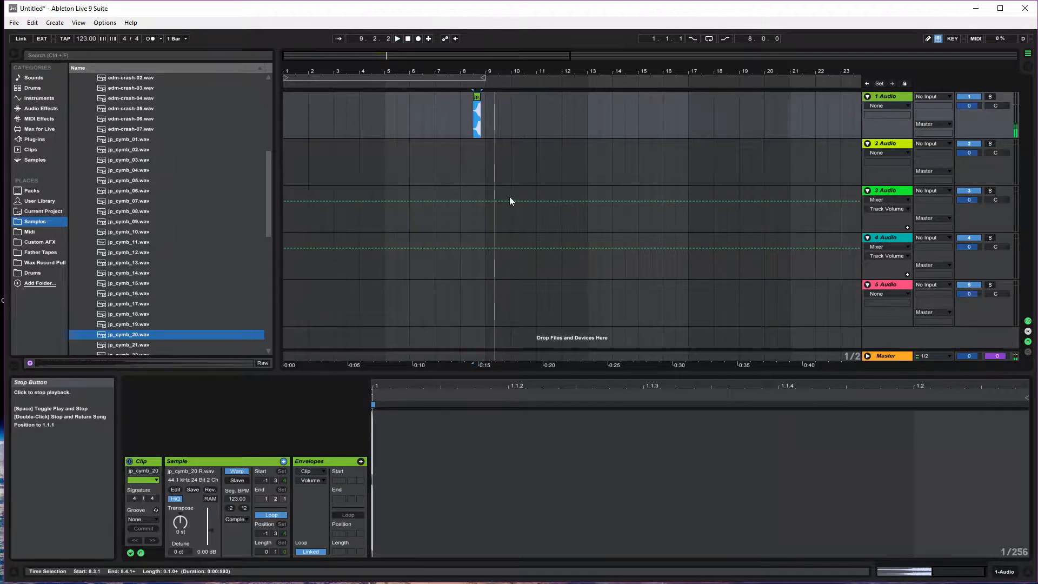
Step: Undo the cymbal clip's move and reverse its sample again to restore the original direction
{"action": "left_click", "coordinate": [478, 99]}
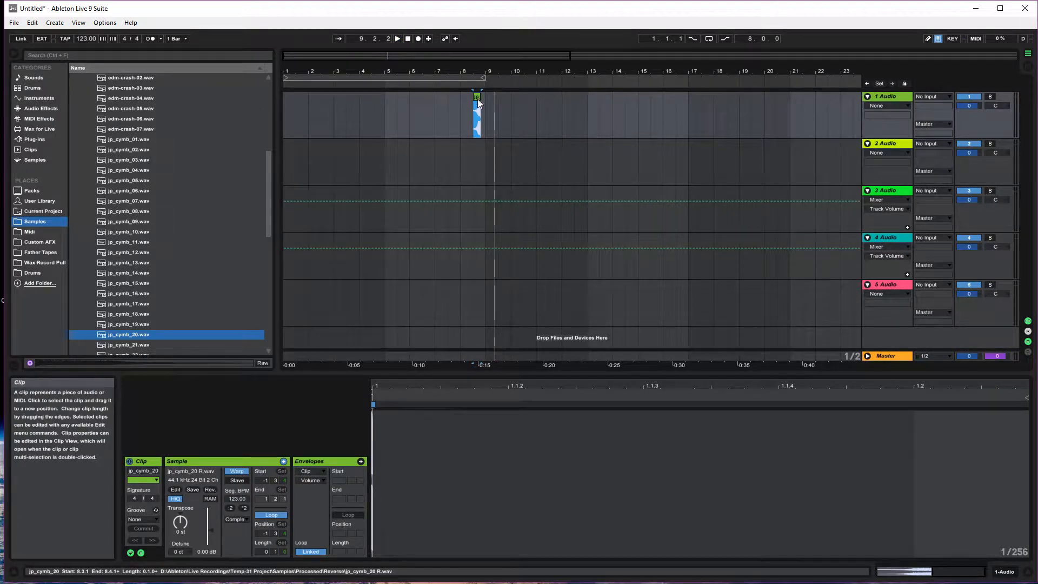
{"action": "key", "text": "ctrl+z"}
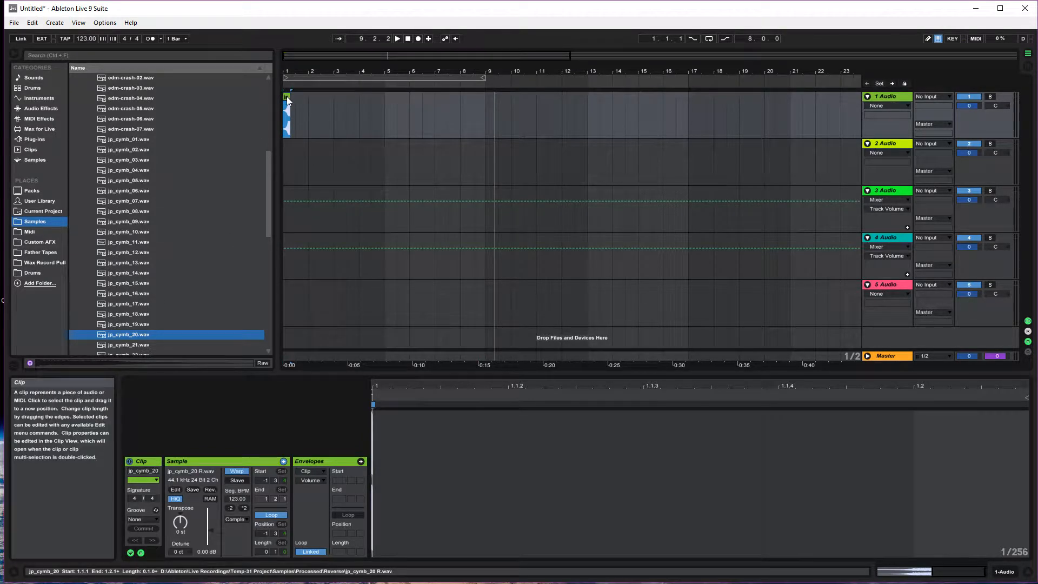
{"action": "left_click", "coordinate": [213, 490]}
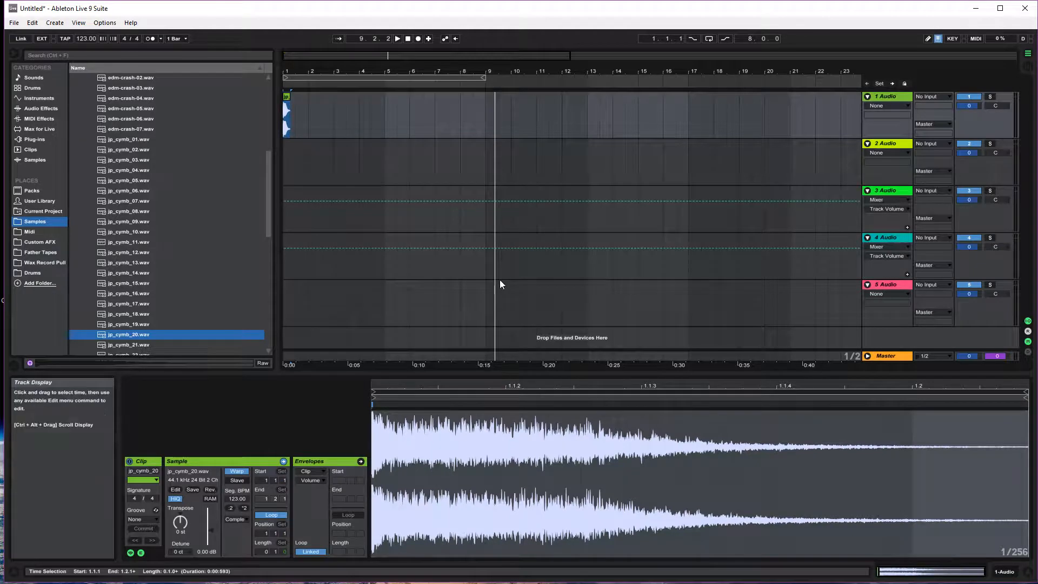
Step: Add the Reverb audio effect to the first audio track
{"action": "left_click", "coordinate": [46, 110]}
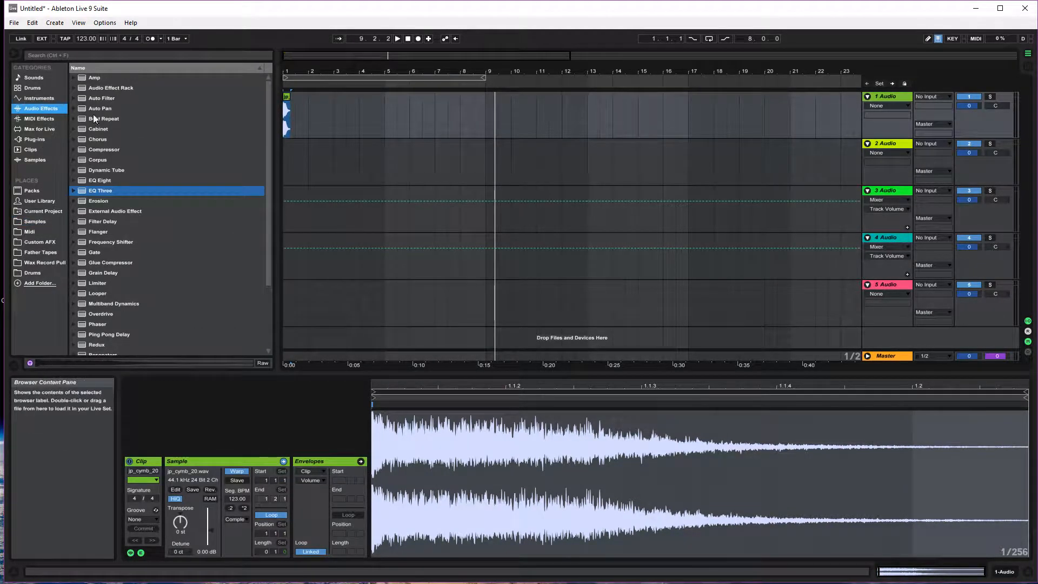
{"action": "scroll", "coordinate": [121, 285], "scroll_direction": "down", "scroll_amount": 3}
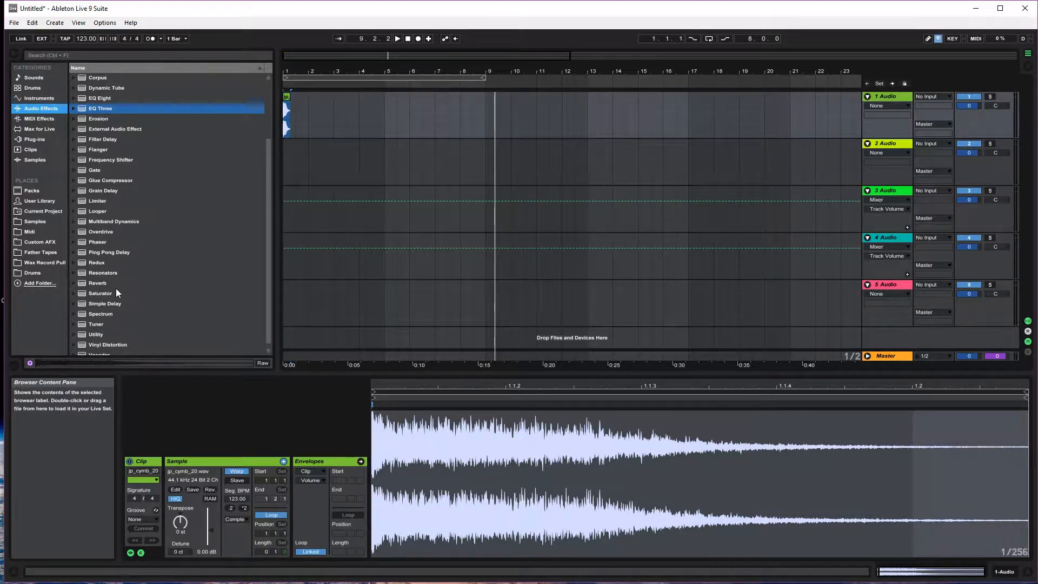
{"action": "scroll", "coordinate": [132, 281], "scroll_direction": "down", "scroll_amount": 1}
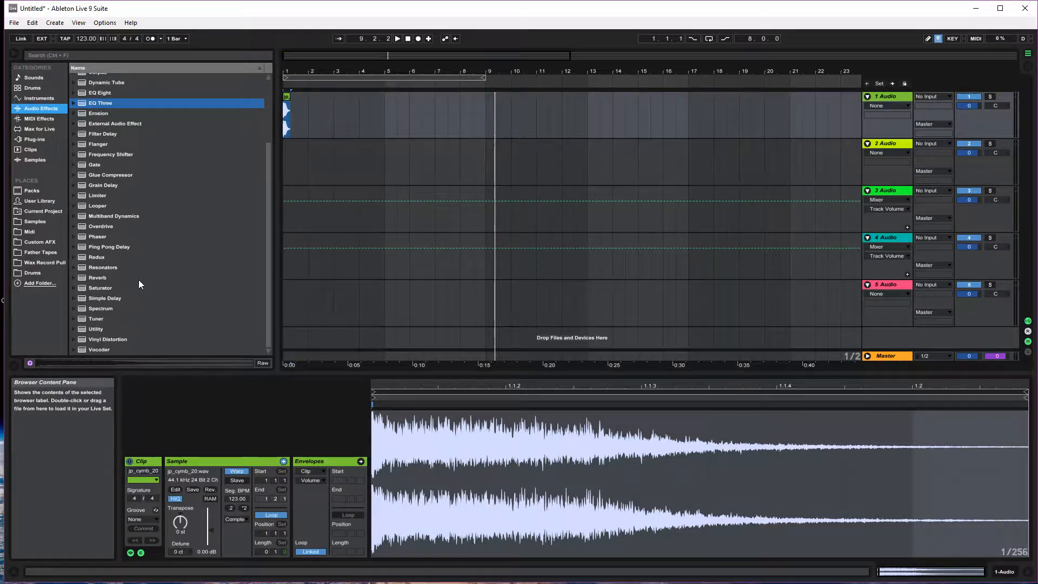
{"action": "left_click", "coordinate": [82, 277]}
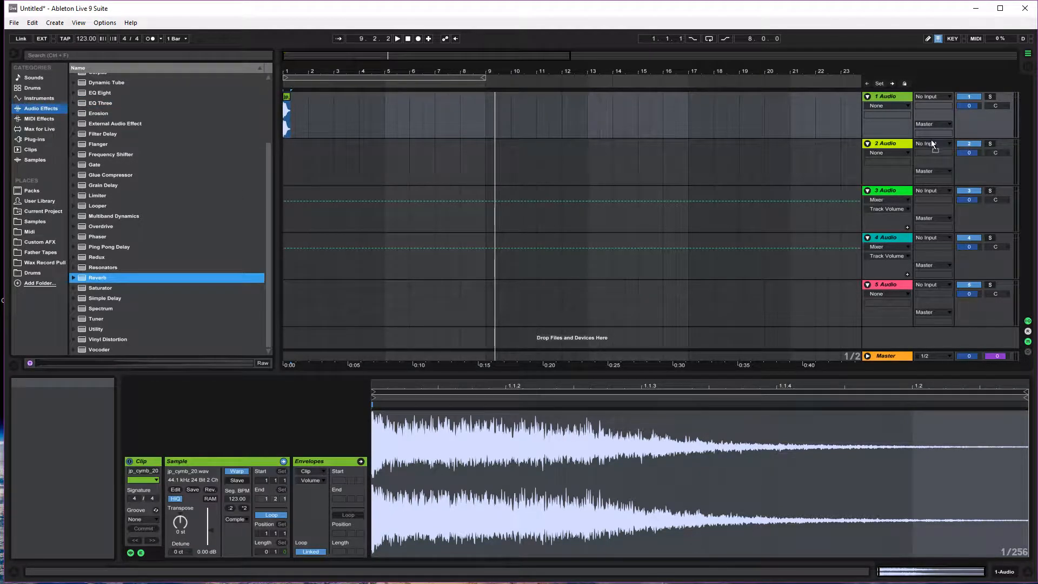
{"action": "left_click_drag", "start_coordinate": [931, 140], "coordinate": [898, 97]}
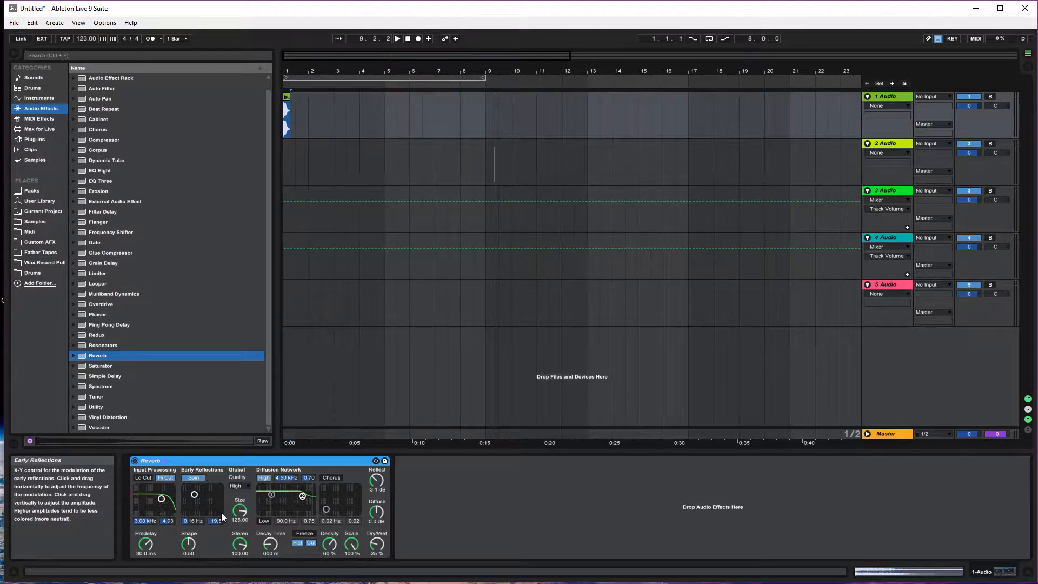
Step: Turn off the Reverb's Hi Cut filter, early reflections Spin and the diffusion network's High filter
{"action": "left_click", "coordinate": [163, 478]}
{"action": "left_click", "coordinate": [192, 478]}
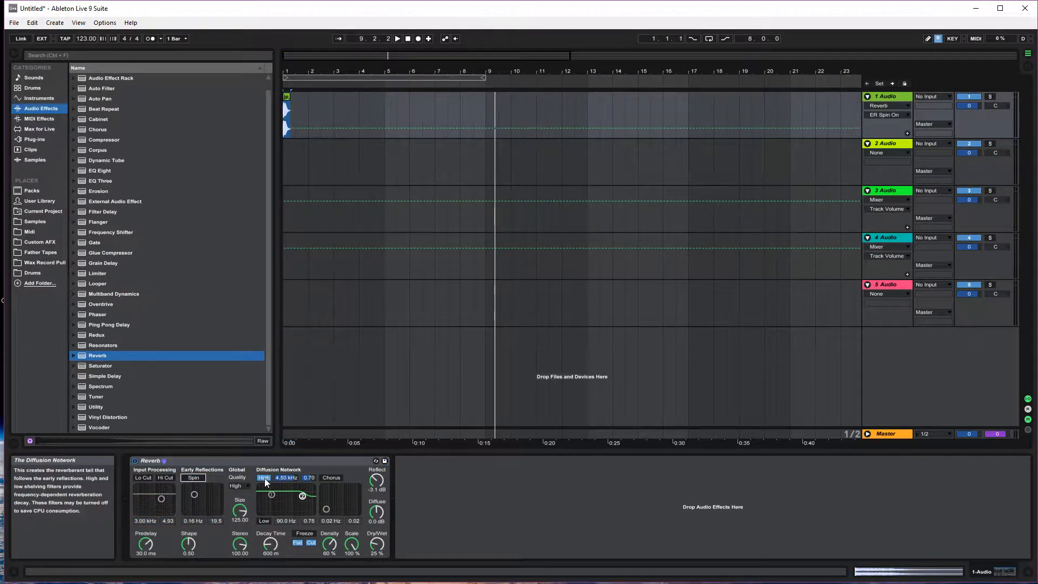
{"action": "left_click", "coordinate": [264, 478]}
{"action": "left_click", "coordinate": [239, 511]}
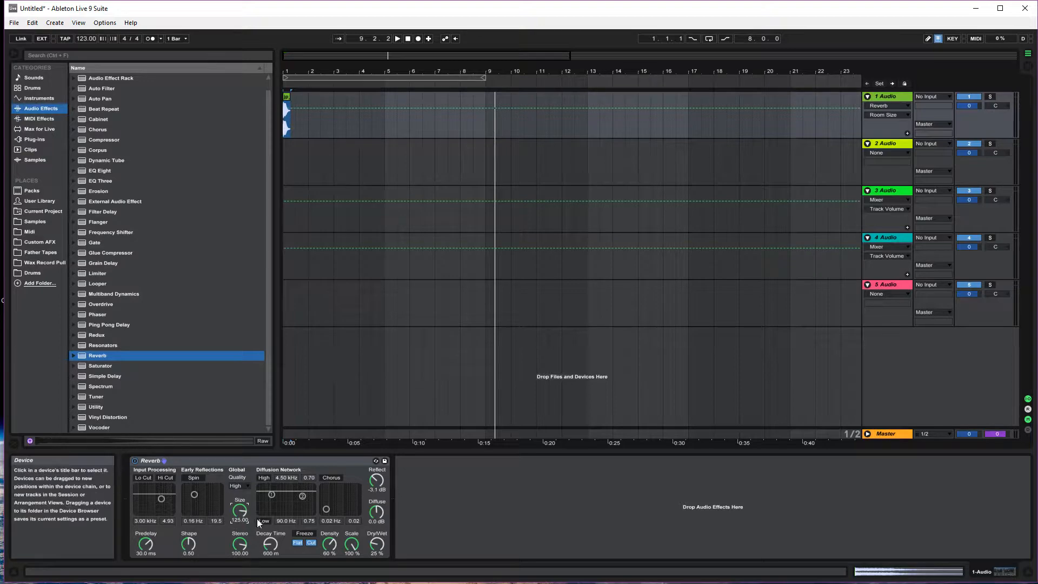
Step: Set the Reverb's Predelay to 0.50 ms and its Decay Time to 7.48 s
{"action": "left_click", "coordinate": [146, 543]}
{"action": "left_click_drag", "start_coordinate": [146, 543], "coordinate": [145, 581]}
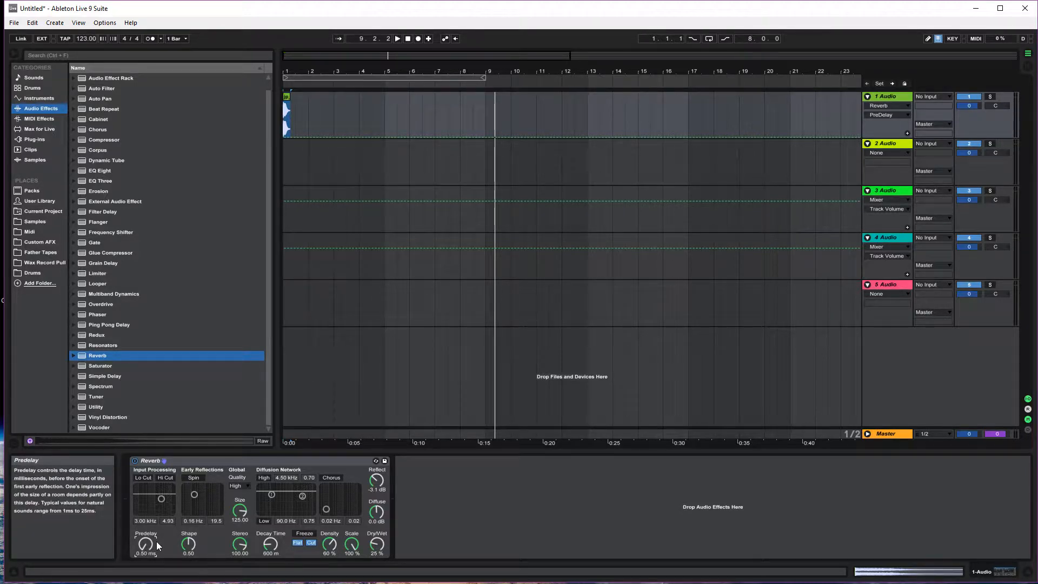
{"action": "left_click_drag", "start_coordinate": [271, 548], "coordinate": [270, 522]}
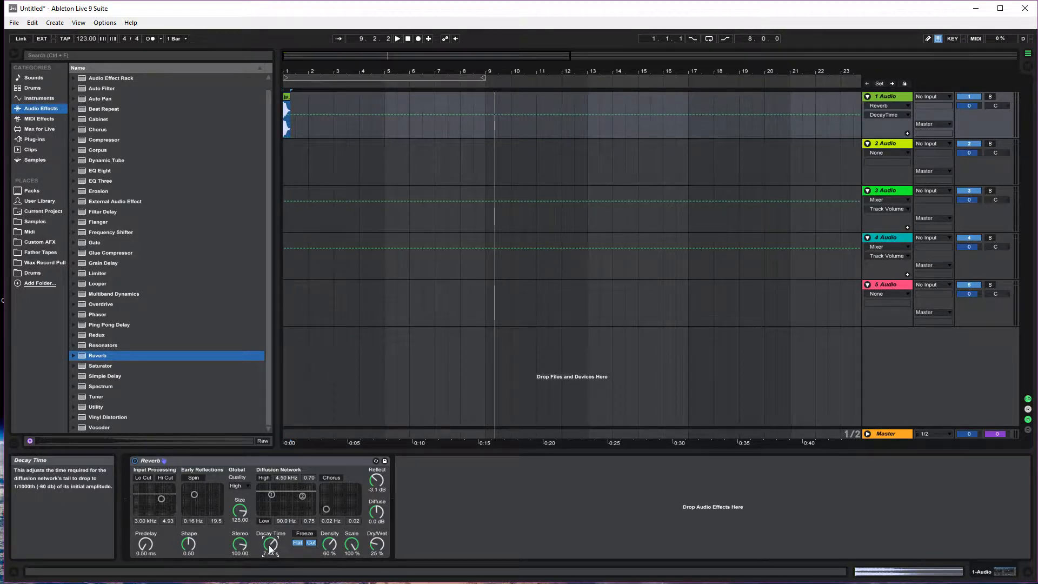
Step: Play the cymbal from the beginning of the arrangement to hear the Reverb's tail
{"action": "left_click", "coordinate": [407, 40]}
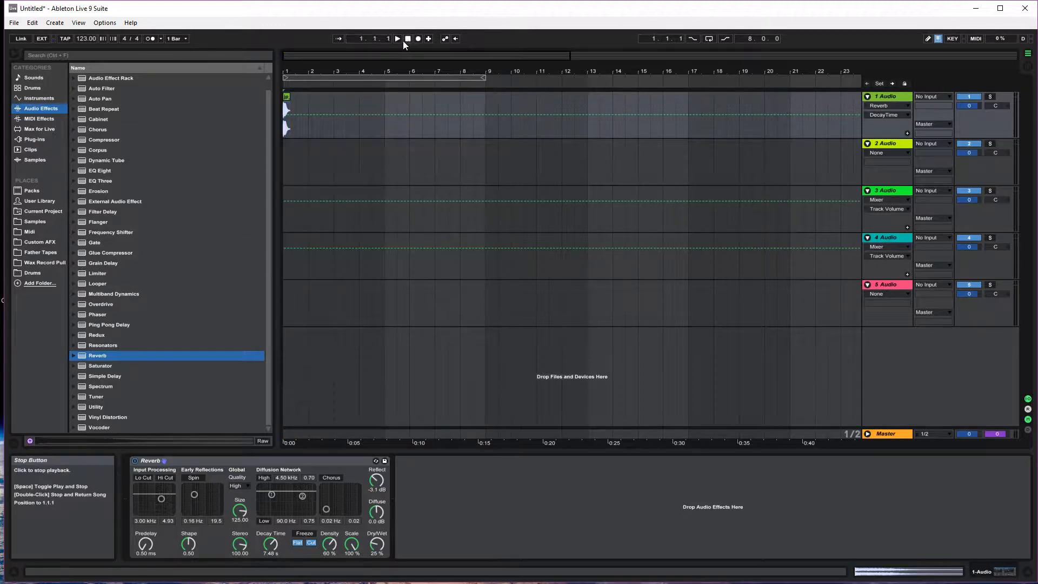
{"action": "left_click", "coordinate": [397, 40]}
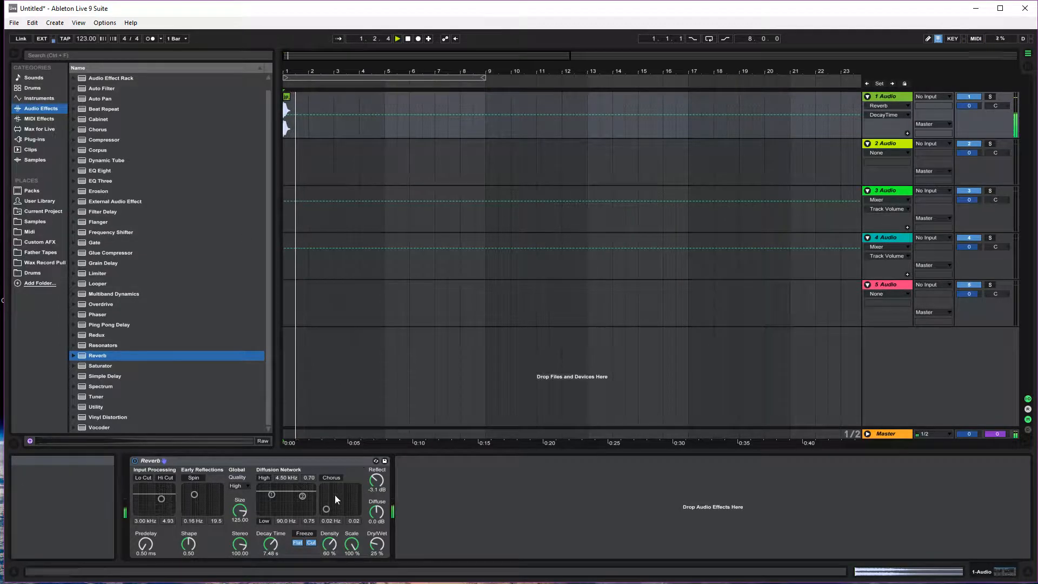
{"action": "left_click", "coordinate": [408, 39]}
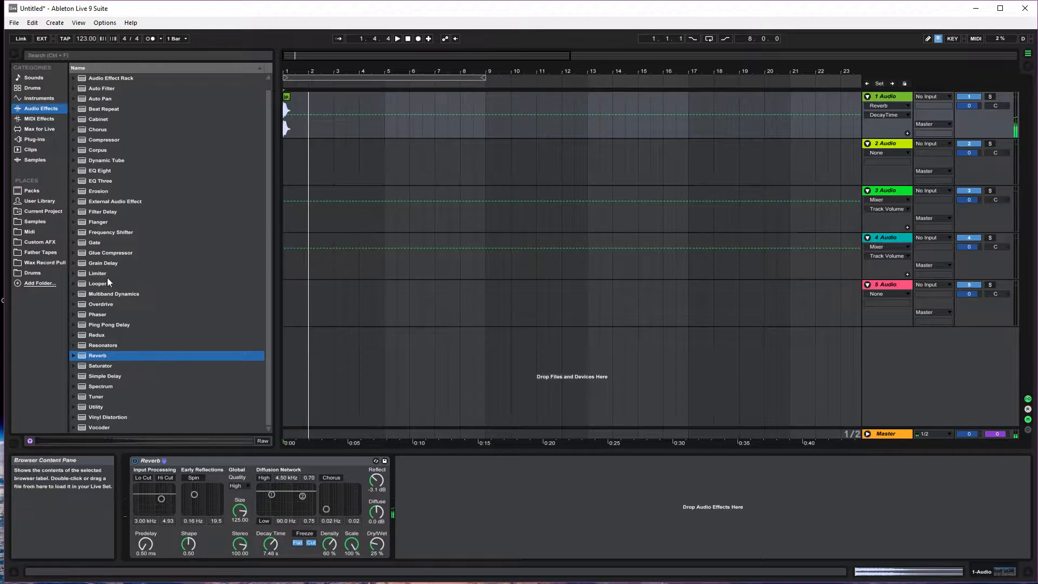
Step: Add the Compressor audio effect after the Reverb on the first audio track
{"action": "left_click", "coordinate": [85, 142]}
{"action": "scroll", "coordinate": [87, 157], "scroll_direction": "up", "scroll_amount": 1}
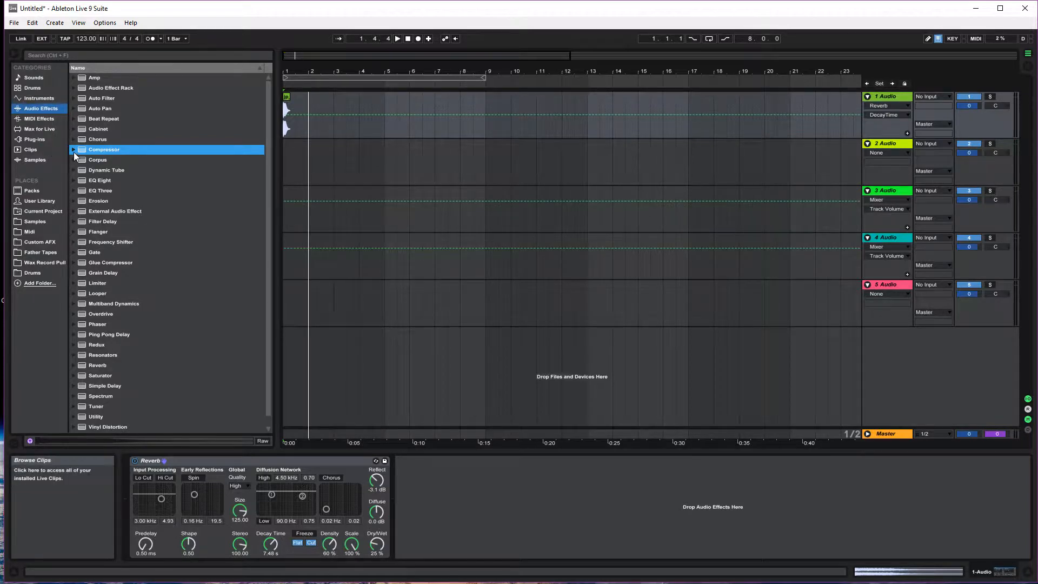
{"action": "left_click_drag", "start_coordinate": [85, 152], "coordinate": [540, 473]}
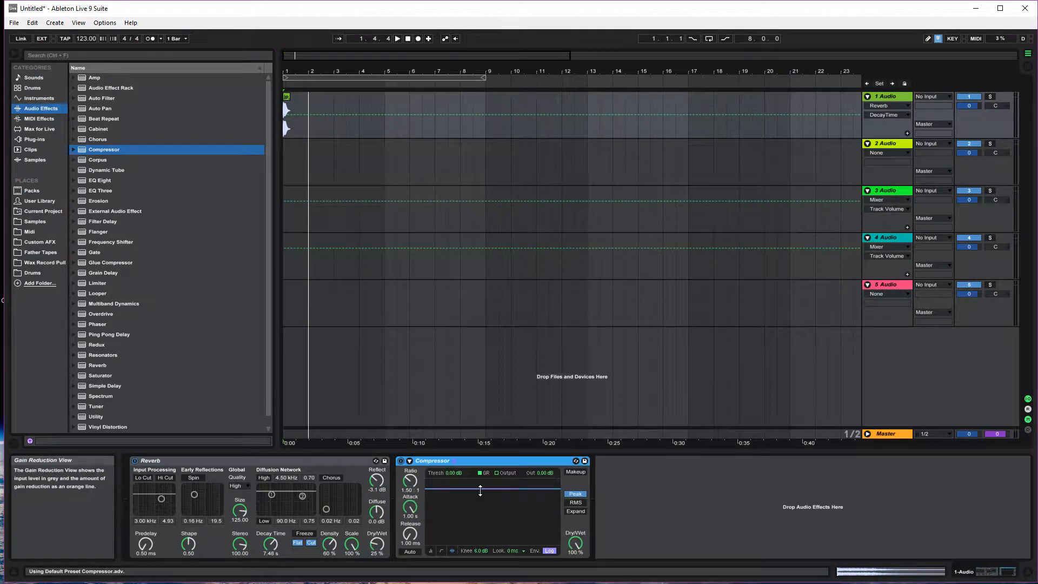
Step: Set the Compressor's threshold to -22.3 dB, ratio to 3.07:1, attack to 0.04 ms and release to 17.5 ms, auditioning the cymbal
{"action": "left_click_drag", "start_coordinate": [417, 483], "coordinate": [417, 465]}
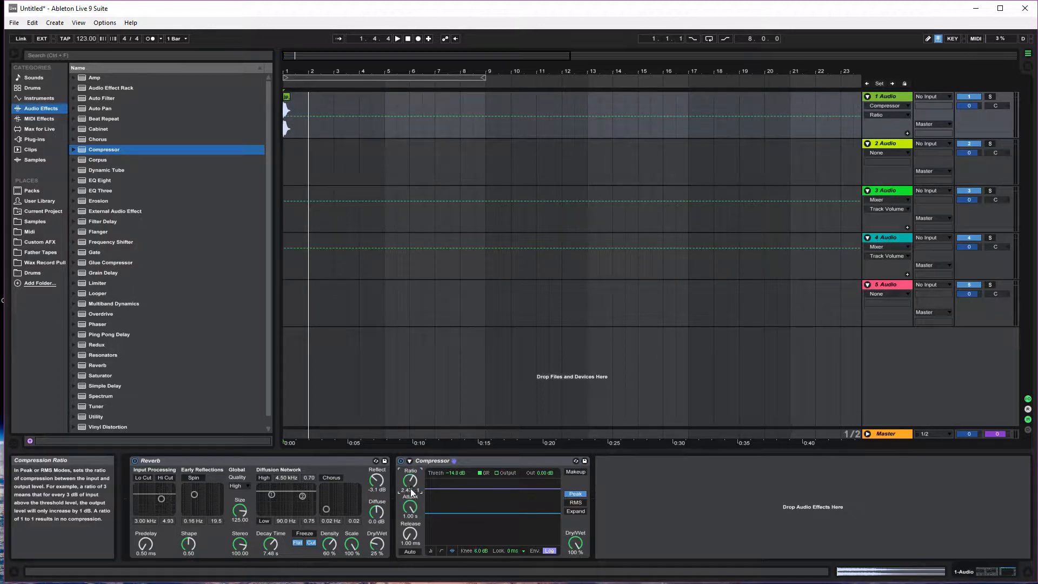
{"action": "left_click", "coordinate": [400, 39]}
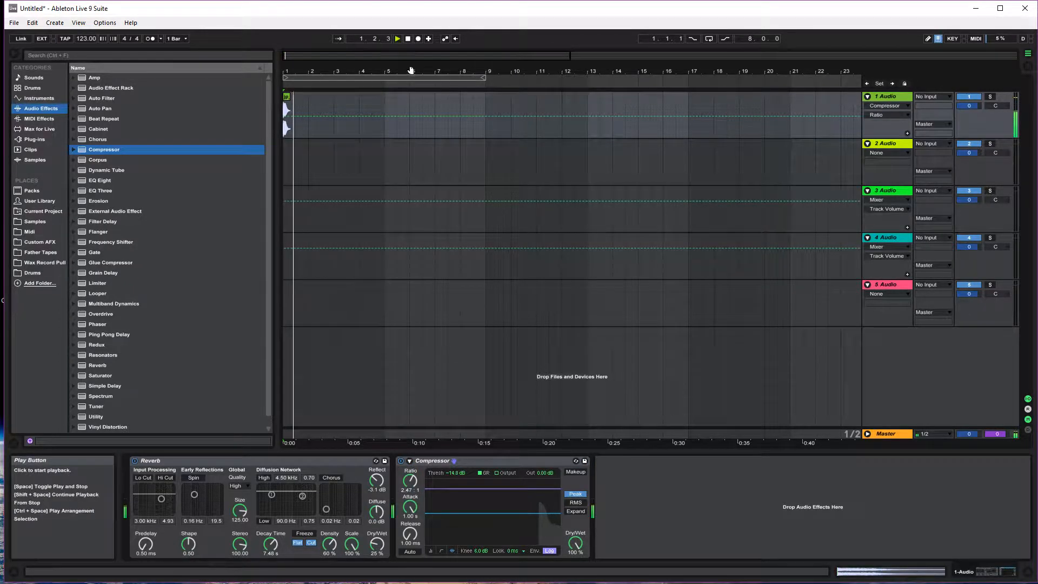
{"action": "left_click", "coordinate": [409, 37]}
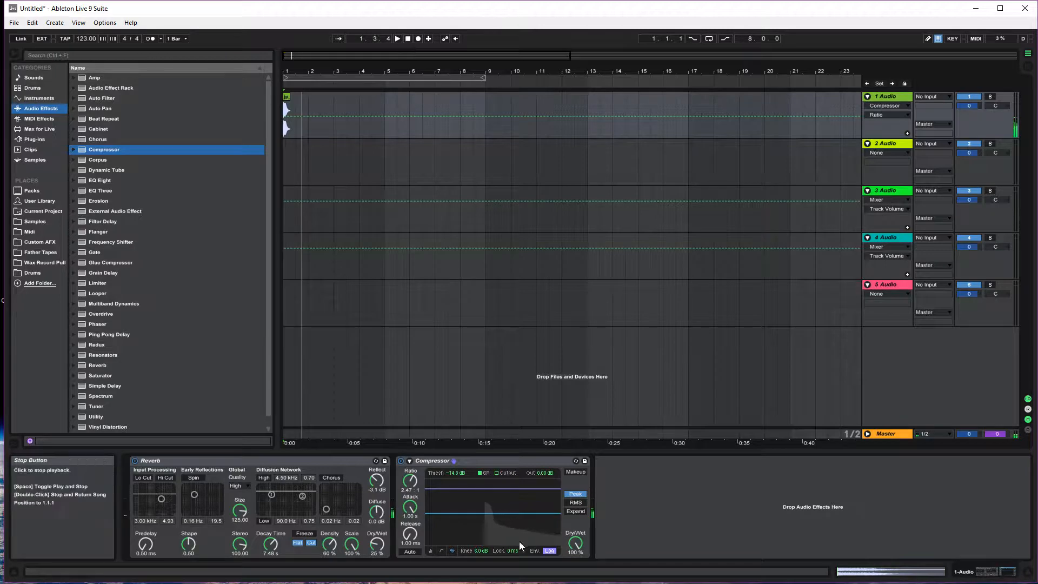
{"action": "left_click_drag", "start_coordinate": [507, 511], "coordinate": [507, 523]}
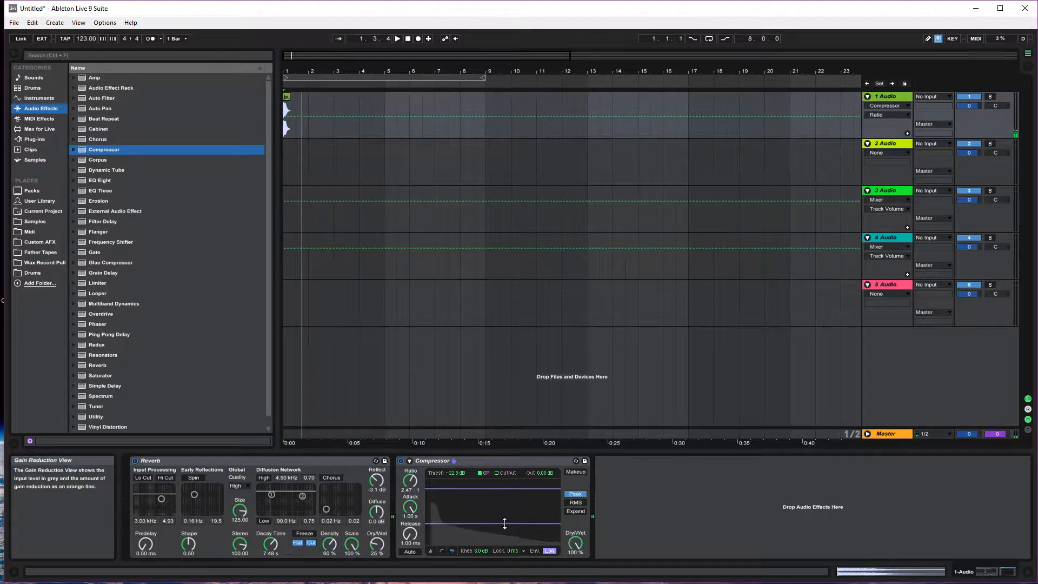
{"action": "left_click_drag", "start_coordinate": [410, 483], "coordinate": [410, 525]}
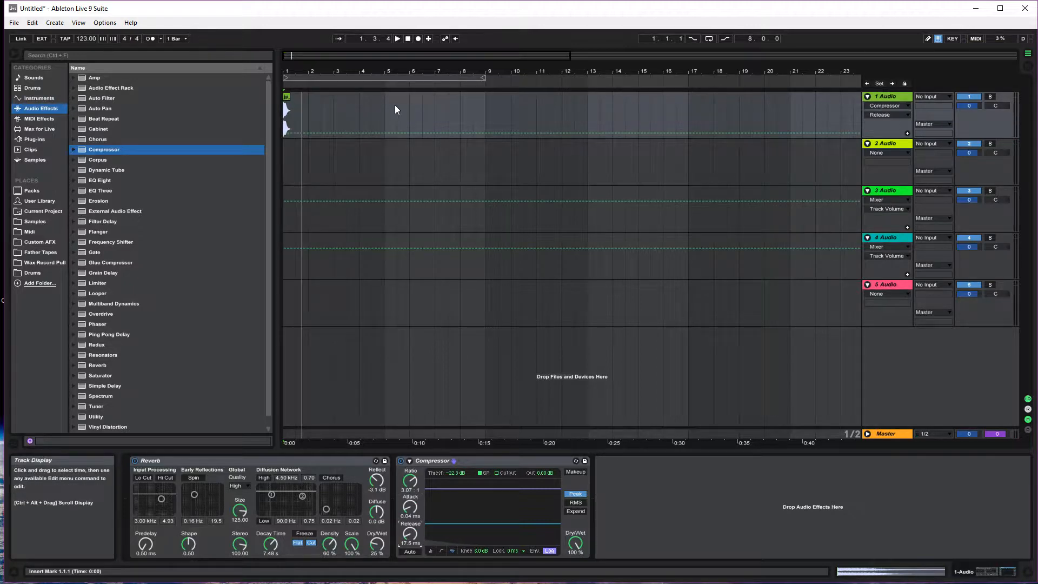
{"action": "left_click", "coordinate": [397, 39]}
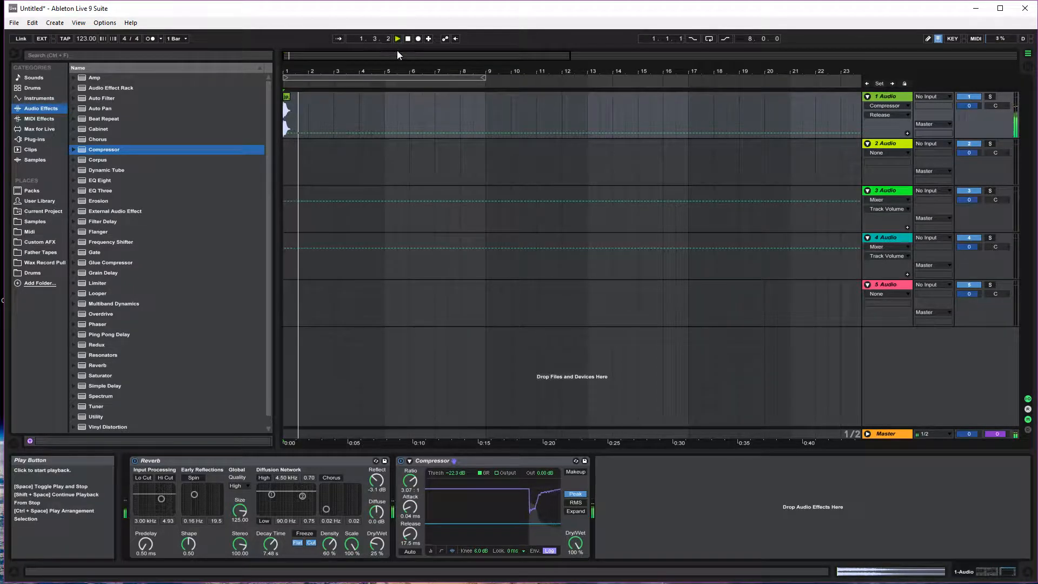
{"action": "left_click", "coordinate": [399, 40]}
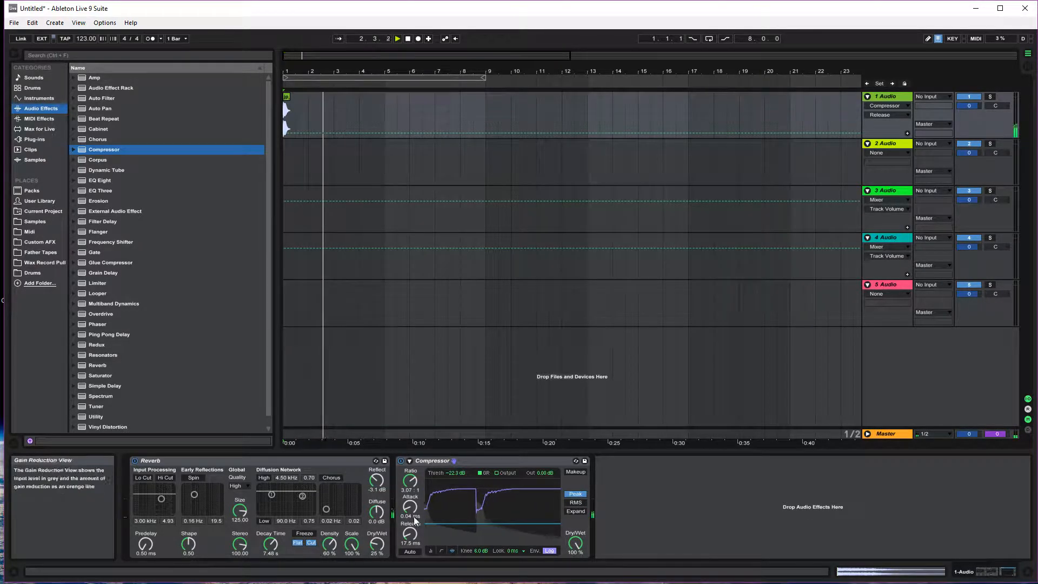
Step: Set the Compressor's attack to 1.16 ms while auditioning the cymbal, and stop playback with the Reverb device selected
{"action": "left_click_drag", "start_coordinate": [410, 508], "coordinate": [409, 504]}
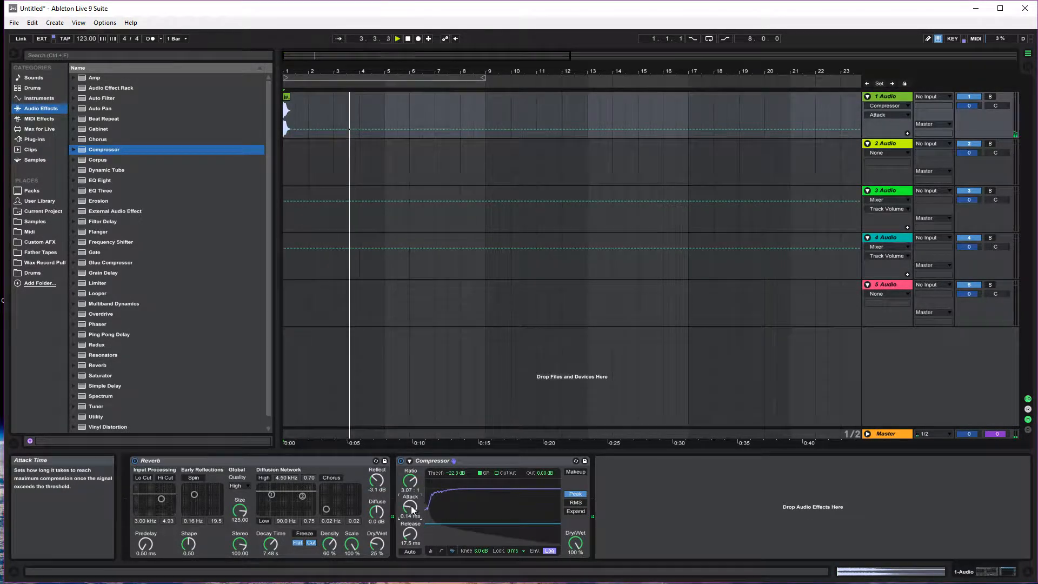
{"action": "left_click", "coordinate": [398, 39]}
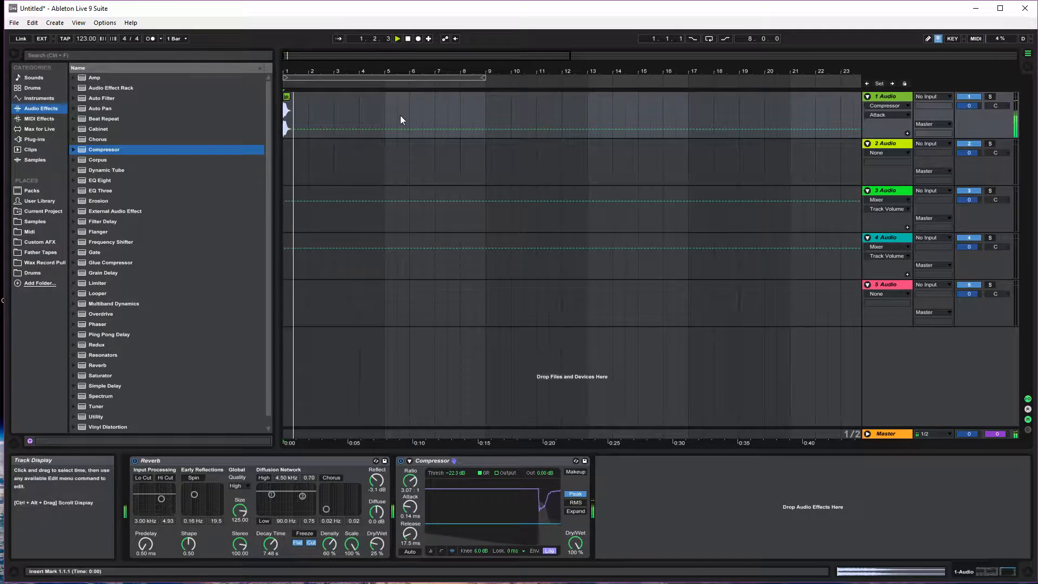
{"action": "left_click_drag", "start_coordinate": [410, 506], "coordinate": [410, 478]}
{"action": "left_click", "coordinate": [394, 40]}
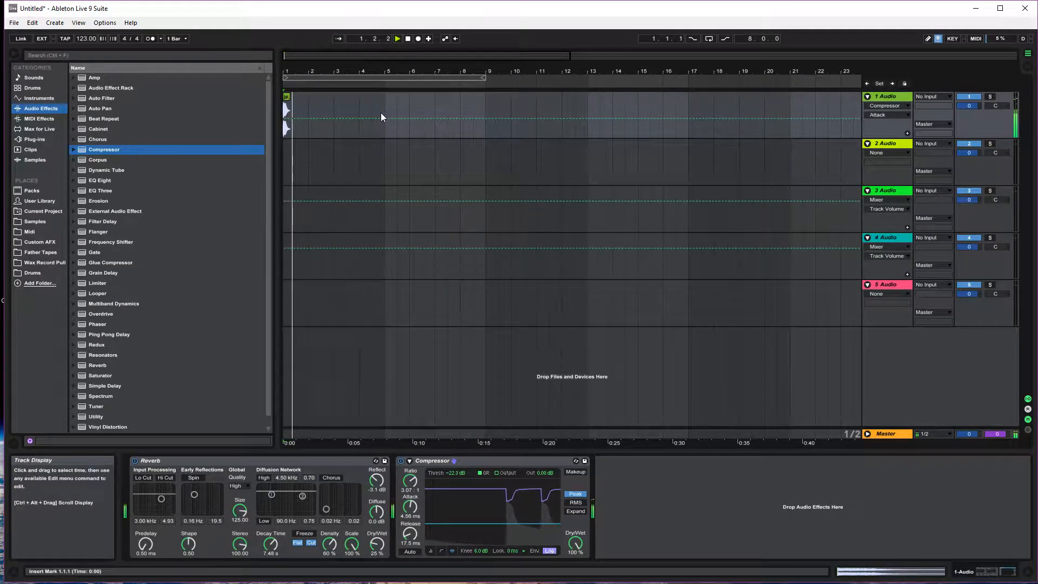
{"action": "left_click_drag", "start_coordinate": [410, 506], "coordinate": [410, 518]}
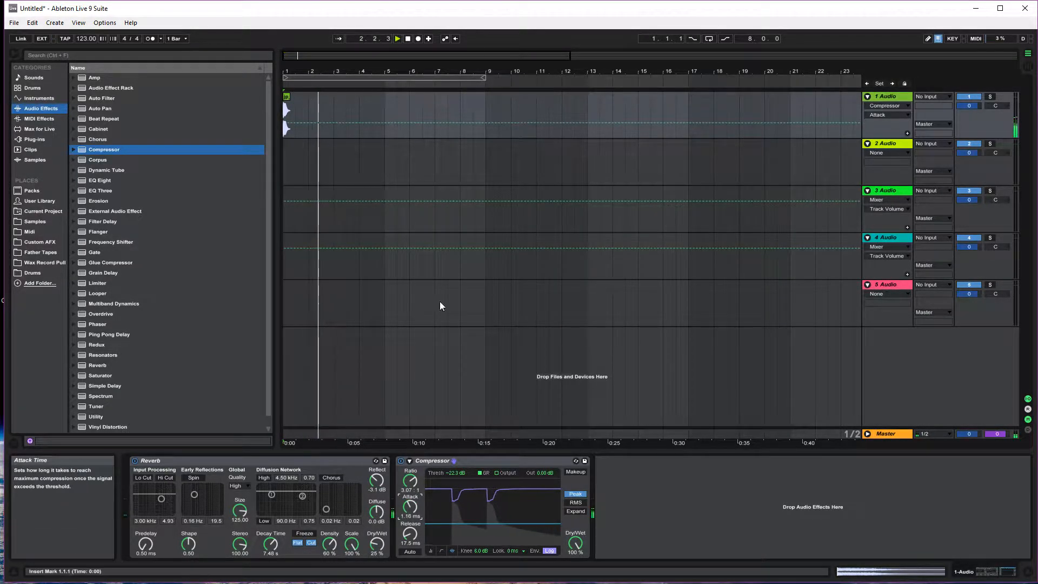
{"action": "left_click", "coordinate": [401, 38]}
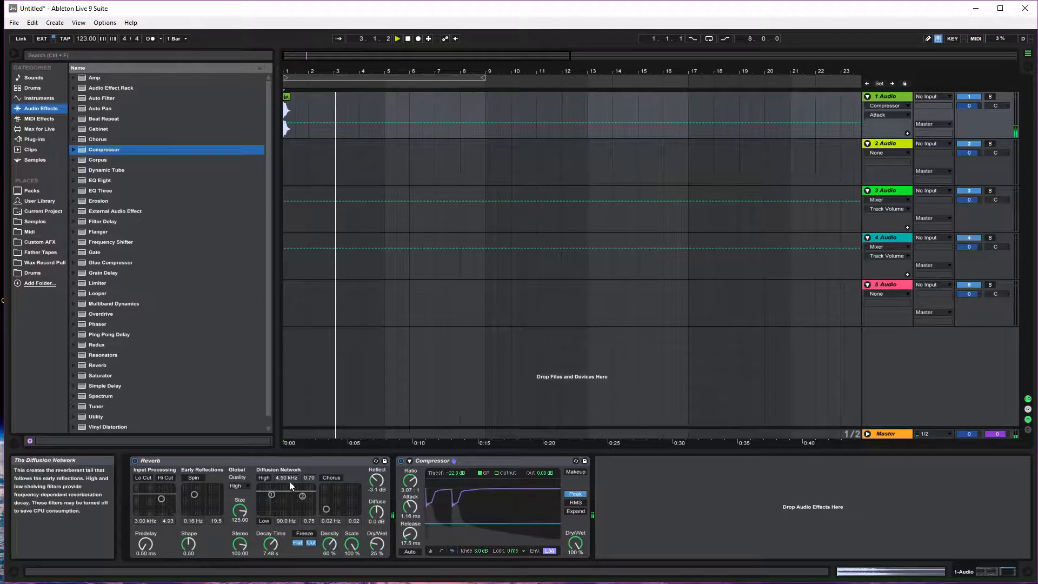
{"action": "left_click", "coordinate": [287, 462]}
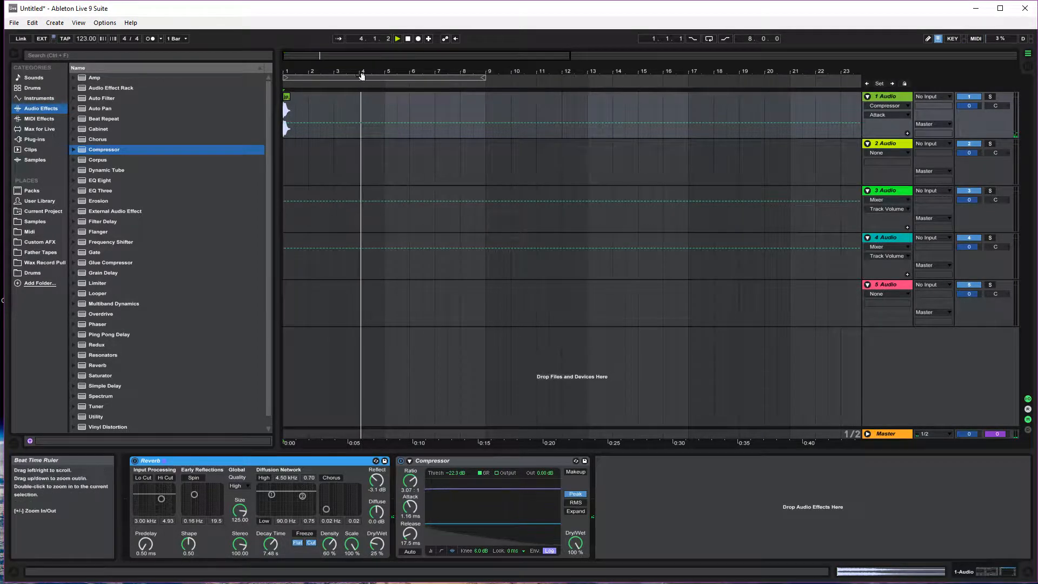
{"action": "left_click", "coordinate": [411, 38]}
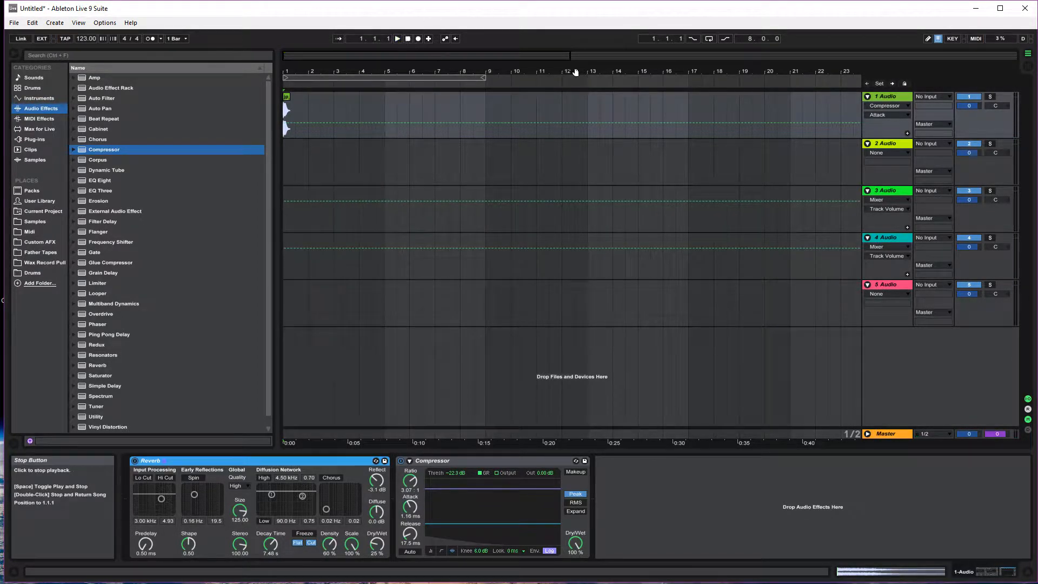
Step: Freeze the first audio track and copy its cymbal clip with the freeze tail to the start of the second audio track
{"action": "right_click", "coordinate": [894, 96]}
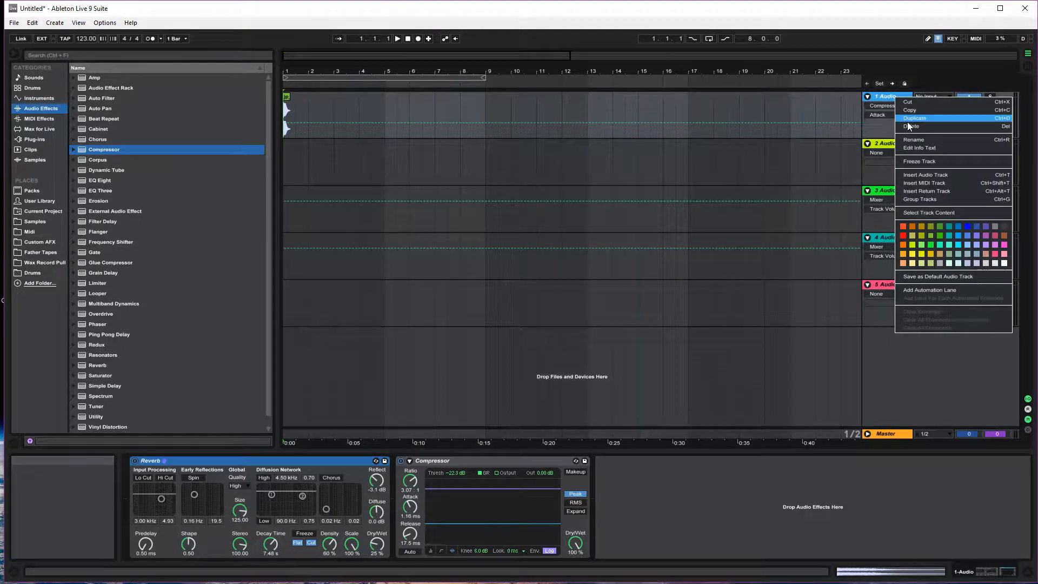
{"action": "left_click", "coordinate": [937, 162]}
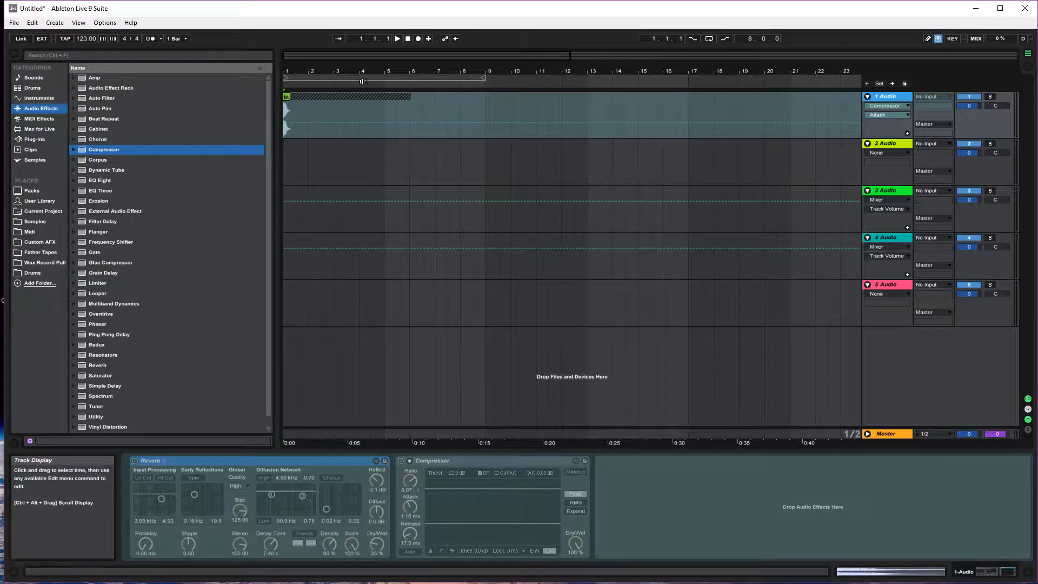
{"action": "left_click", "coordinate": [332, 103]}
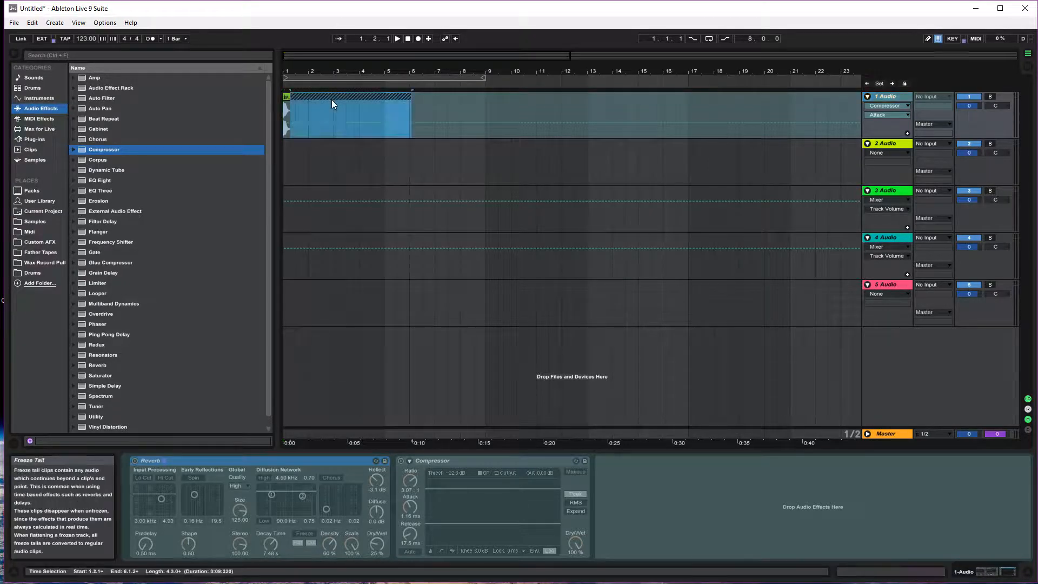
{"action": "left_click", "coordinate": [285, 97], "text": "shift"}
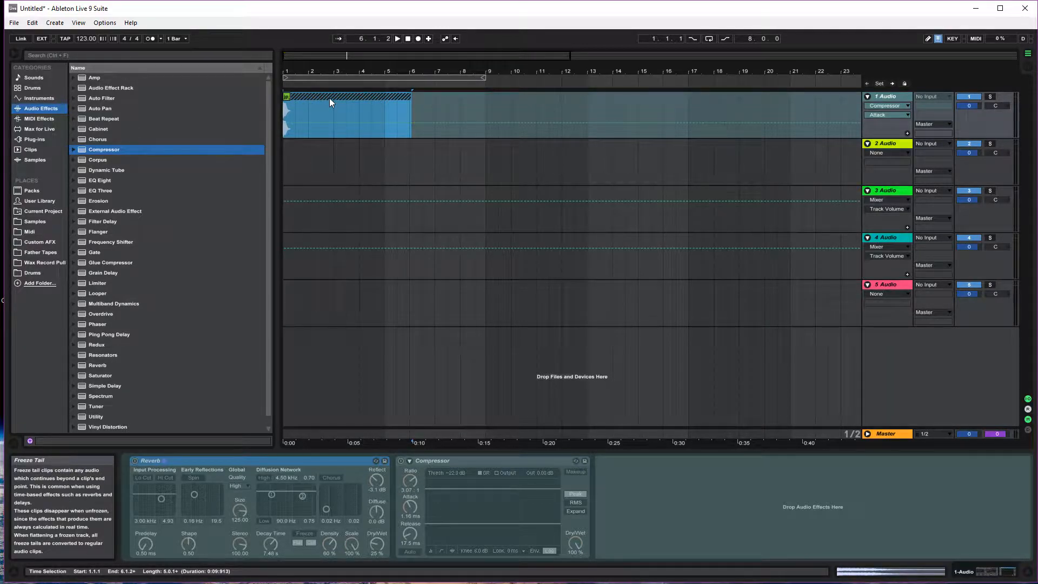
{"action": "left_click_drag", "start_coordinate": [331, 97], "coordinate": [329, 158]}
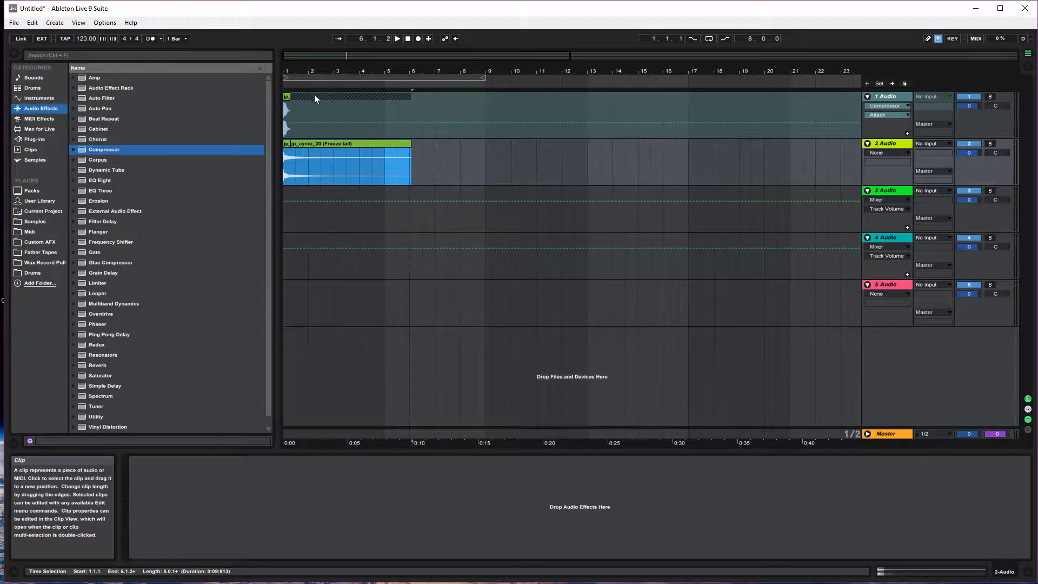
Step: Consolidate the cymbal clip and its freeze tail on the second audio track into one clip
{"action": "left_click", "coordinate": [285, 144]}
{"action": "left_click", "coordinate": [323, 143], "text": "shift"}
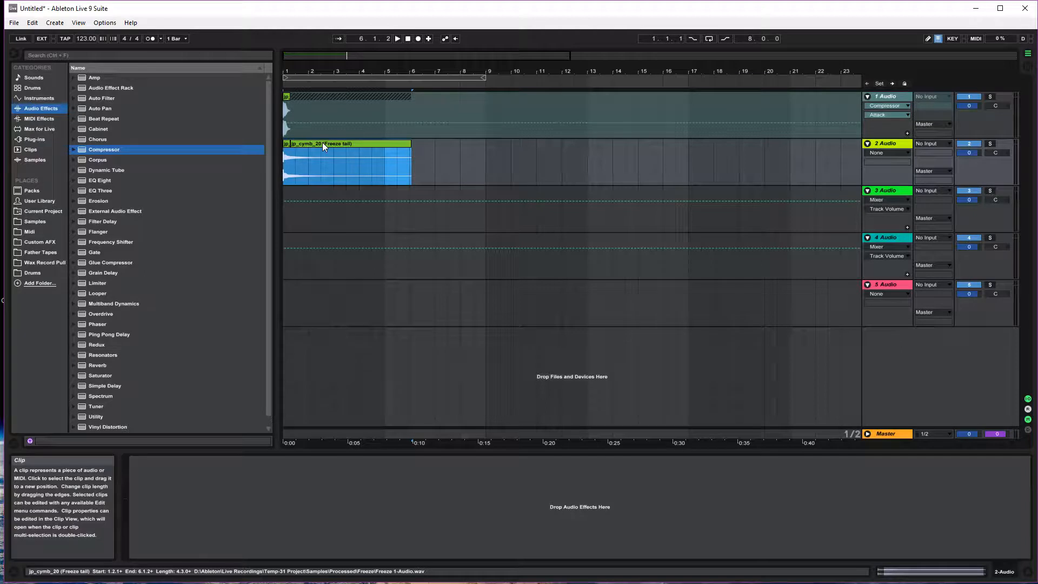
{"action": "key", "text": "ctrl+j"}
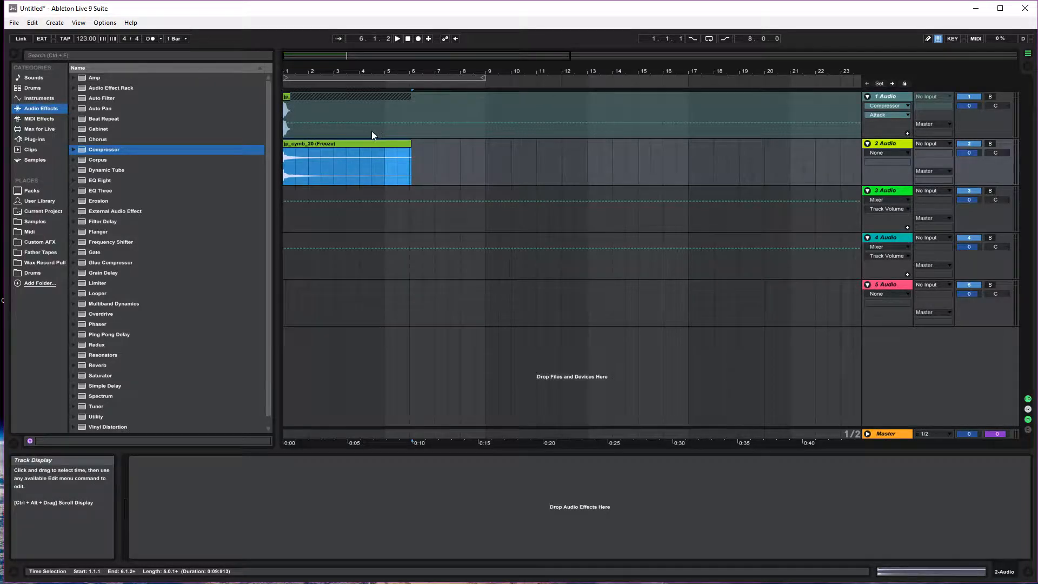
Step: Flatten the frozen first audio track and consolidate its cymbal clip and freeze tail into one clip
{"action": "right_click", "coordinate": [886, 95]}
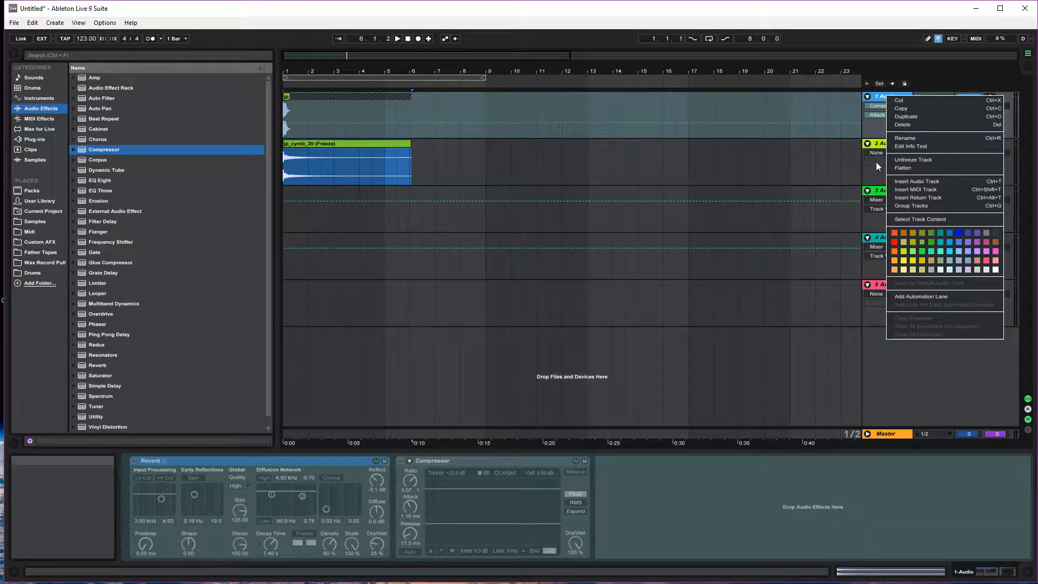
{"action": "left_click", "coordinate": [900, 165]}
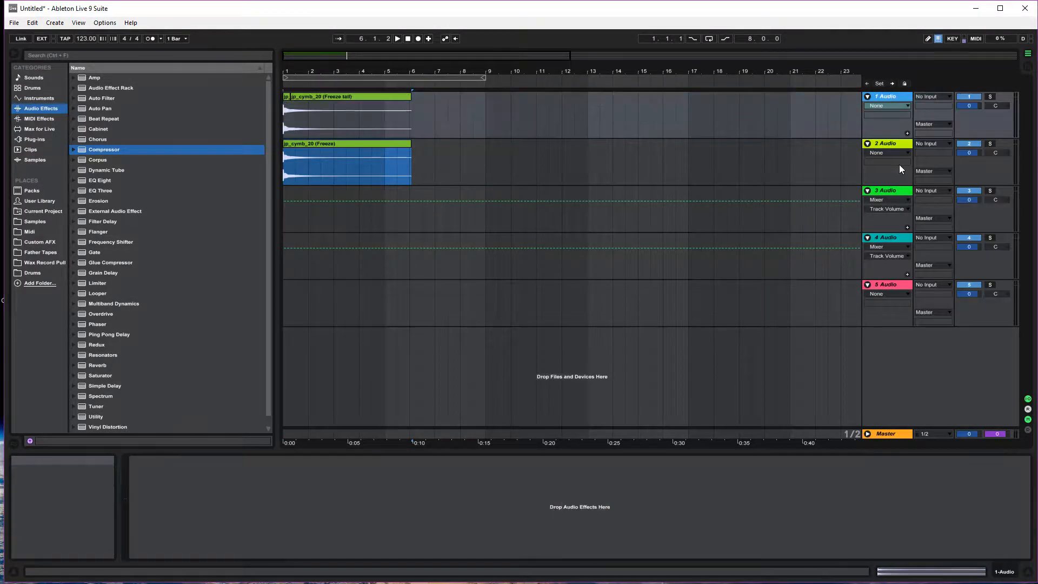
{"action": "left_click", "coordinate": [288, 97]}
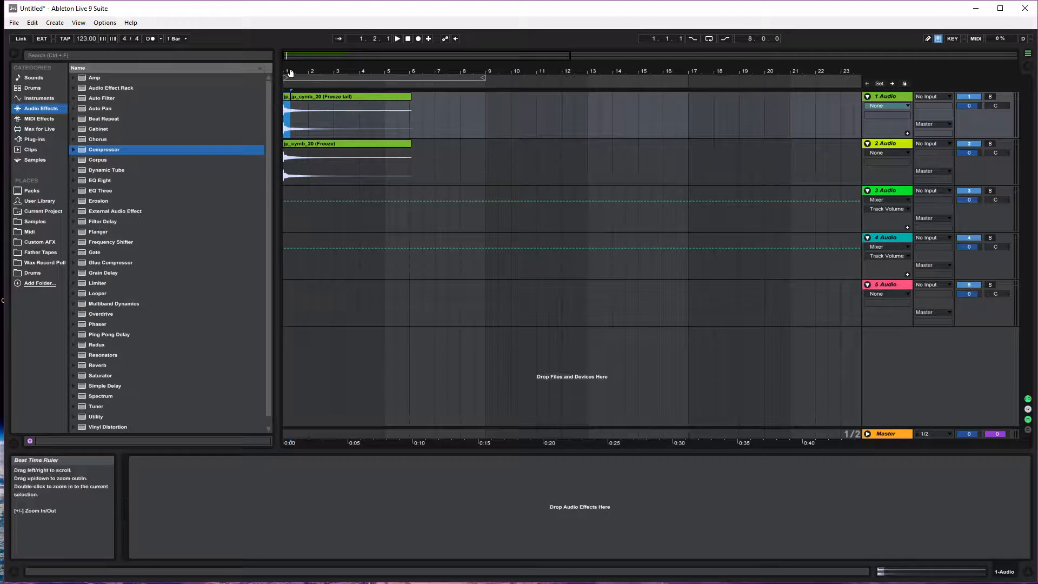
{"action": "left_click_drag", "start_coordinate": [290, 72], "coordinate": [289, 119]}
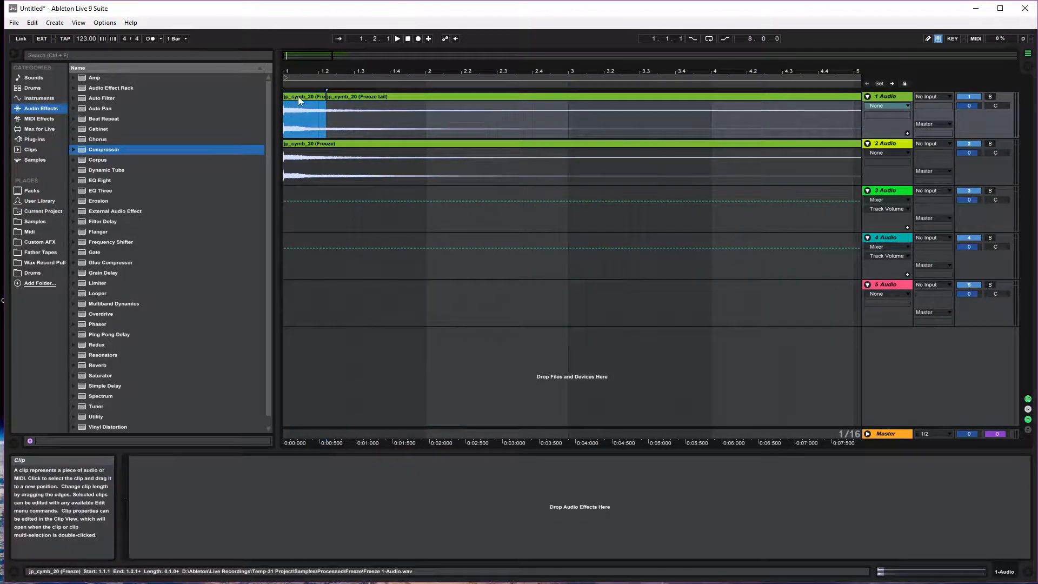
{"action": "left_click", "coordinate": [357, 98]}
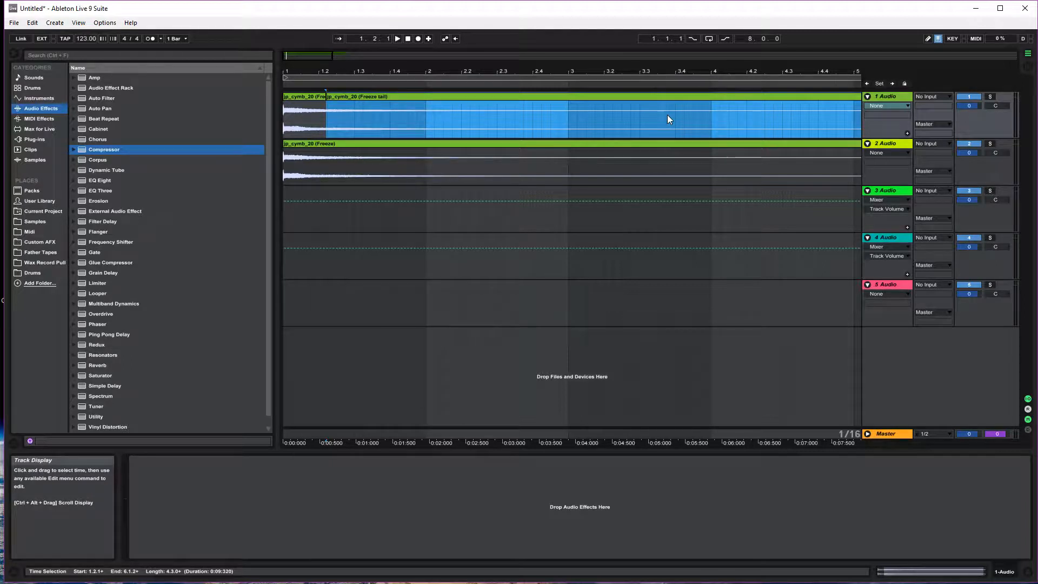
{"action": "left_click", "coordinate": [309, 101]}
{"action": "left_click", "coordinate": [355, 97]}
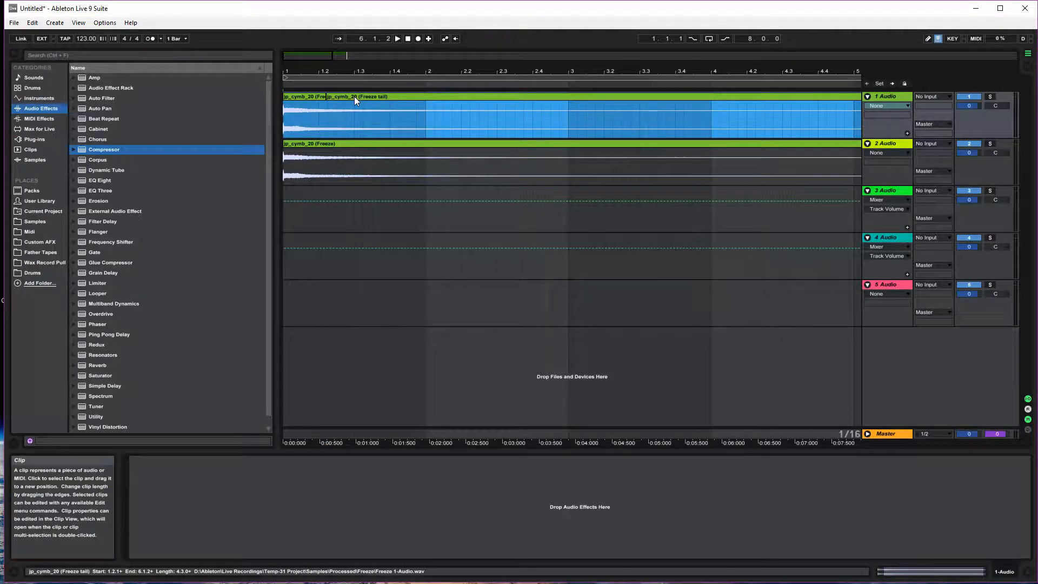
{"action": "key", "text": "ctrl+j"}
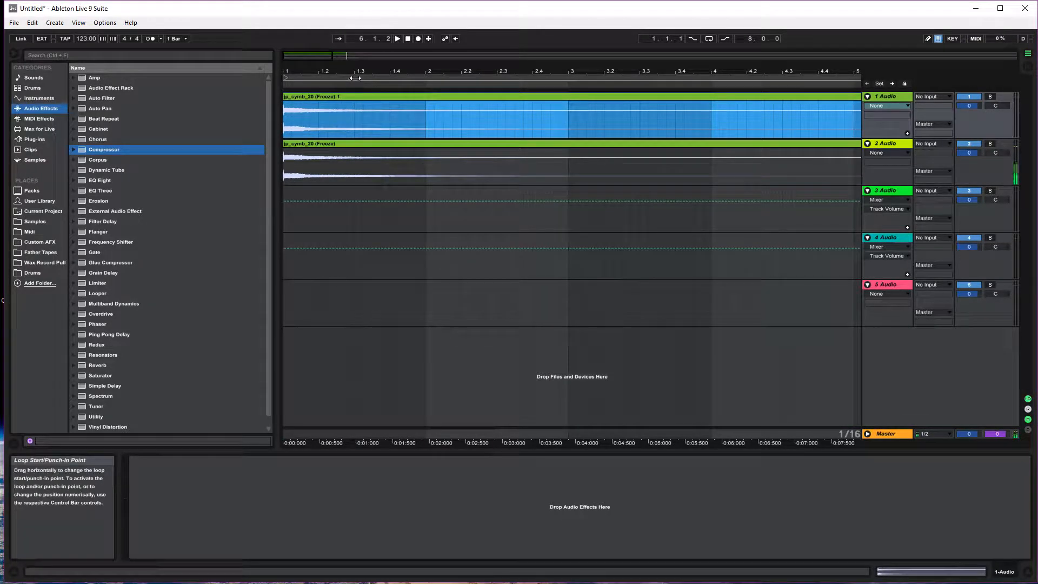
Step: Select the second track's cymbal clip and preview the original jp_cymb_20.wav in the Samples folder
{"action": "left_click_drag", "start_coordinate": [357, 72], "coordinate": [357, 60]}
{"action": "left_click", "coordinate": [322, 148]}
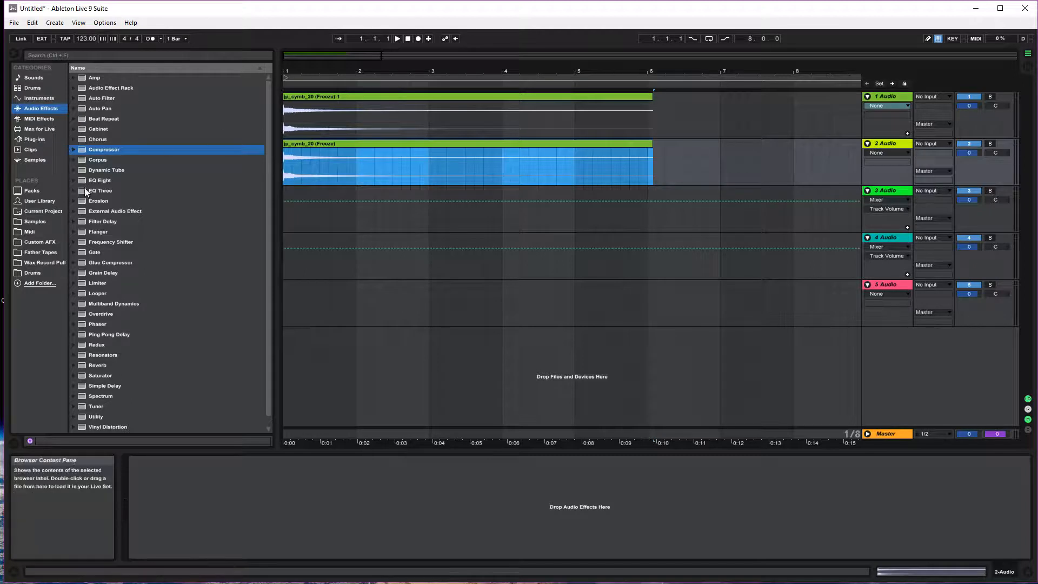
{"action": "left_click", "coordinate": [34, 221]}
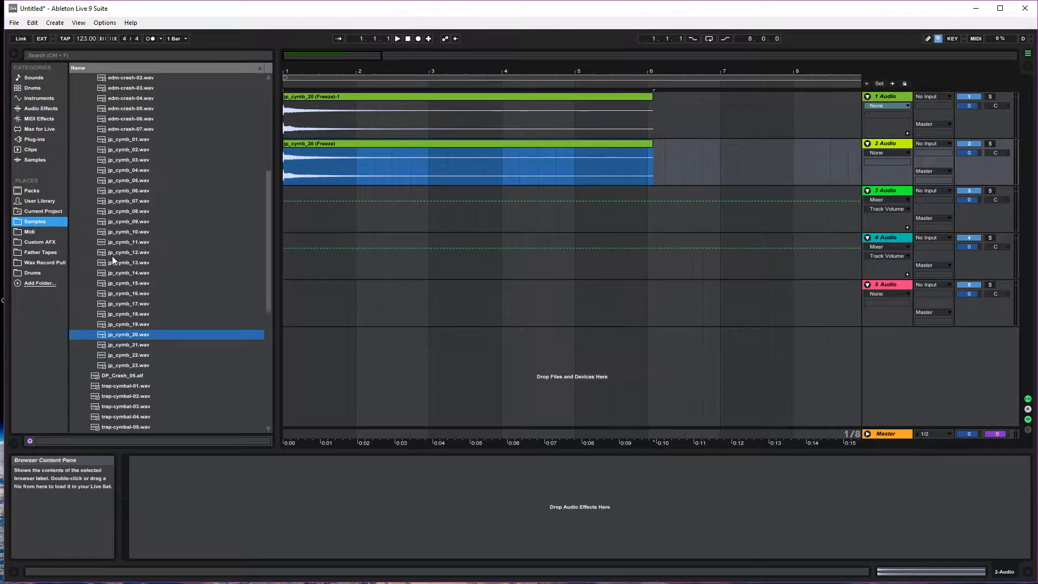
{"action": "left_click", "coordinate": [130, 326]}
{"action": "left_click", "coordinate": [168, 334]}
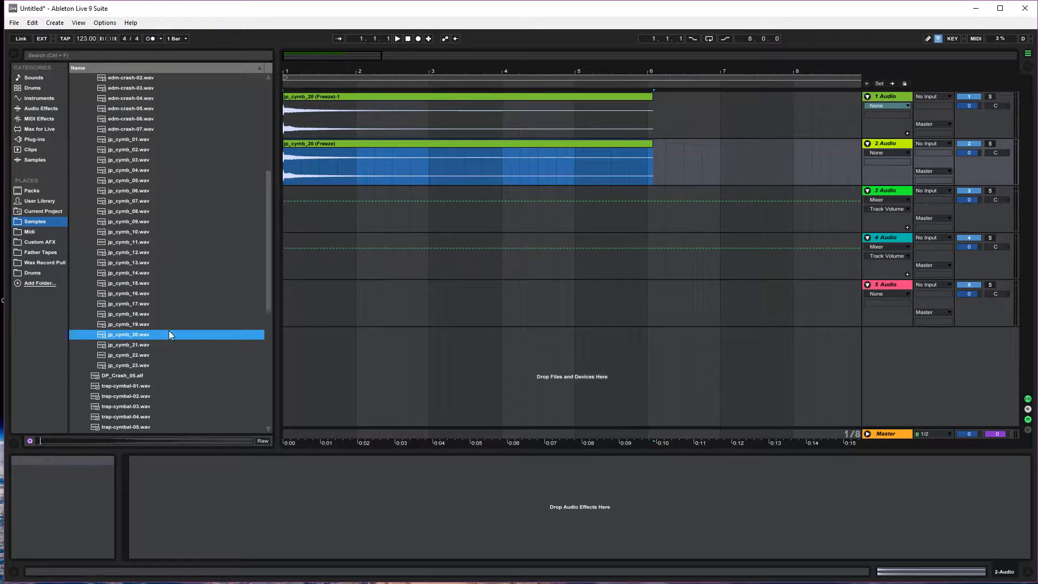
{"action": "left_click", "coordinate": [341, 312]}
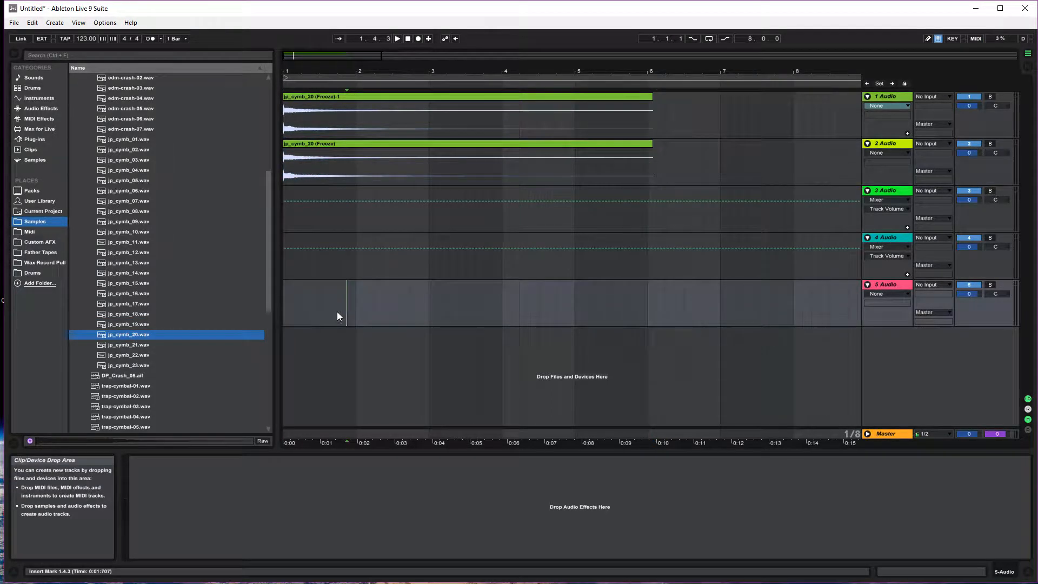
Step: Open the current project's Samples, Processed, Consolidate folder and preview the consolidated jp_cymb_20 (Freeze).wav
{"action": "left_click", "coordinate": [41, 210]}
{"action": "left_click", "coordinate": [74, 78]}
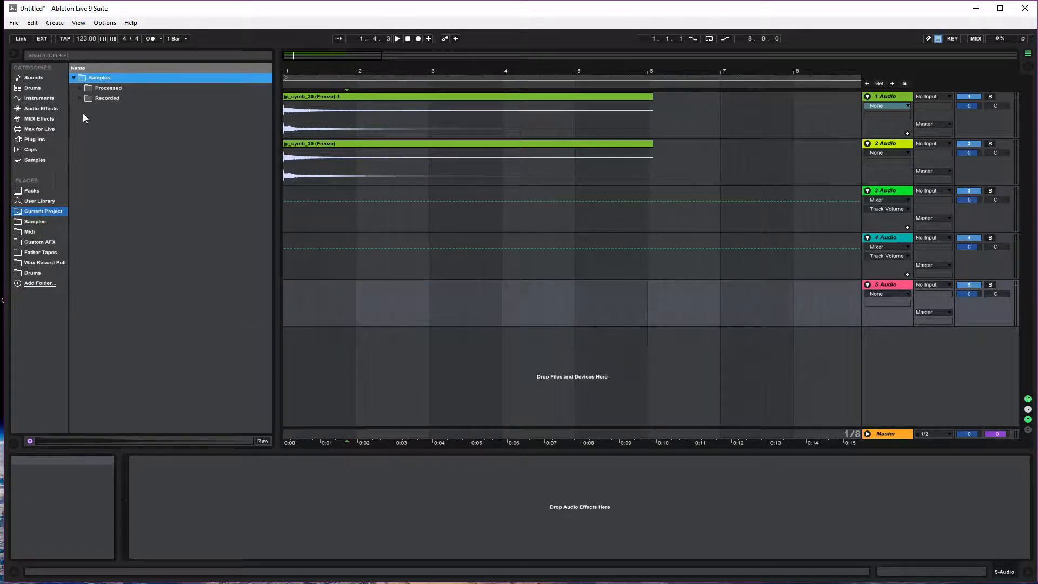
{"action": "left_click", "coordinate": [80, 89]}
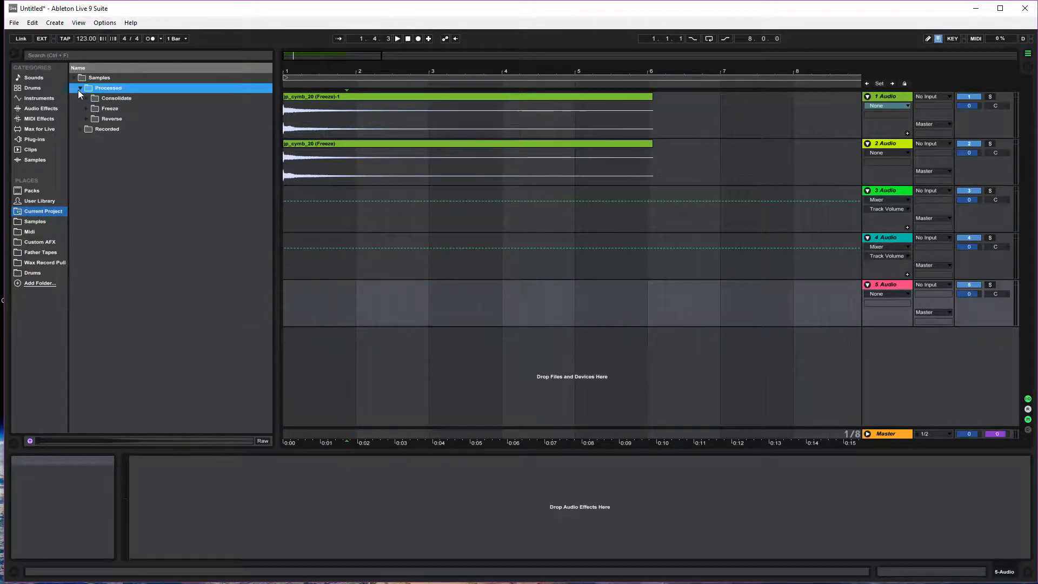
{"action": "left_click", "coordinate": [88, 99]}
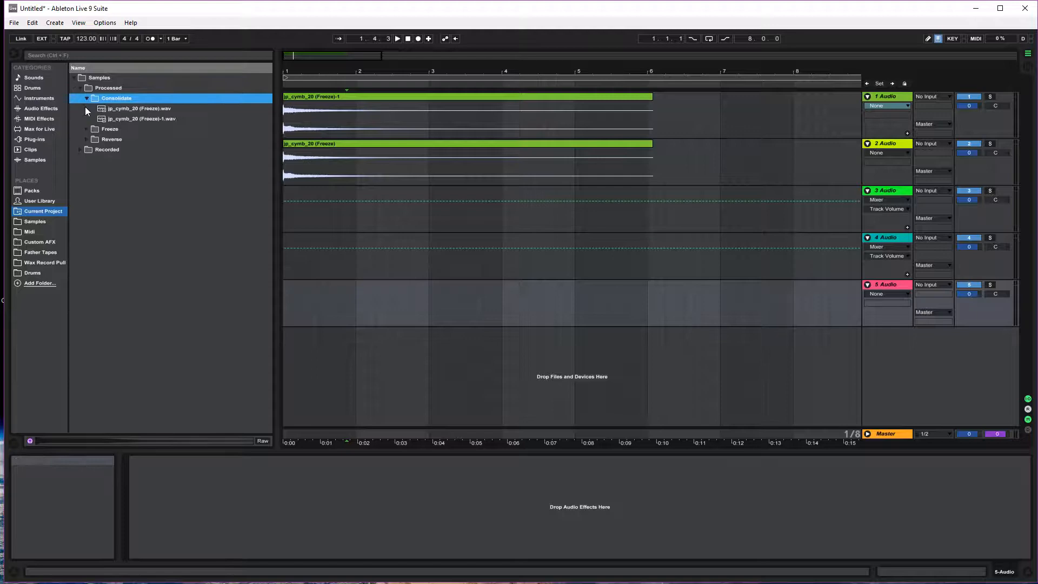
{"action": "left_click", "coordinate": [135, 119]}
{"action": "left_click", "coordinate": [136, 109]}
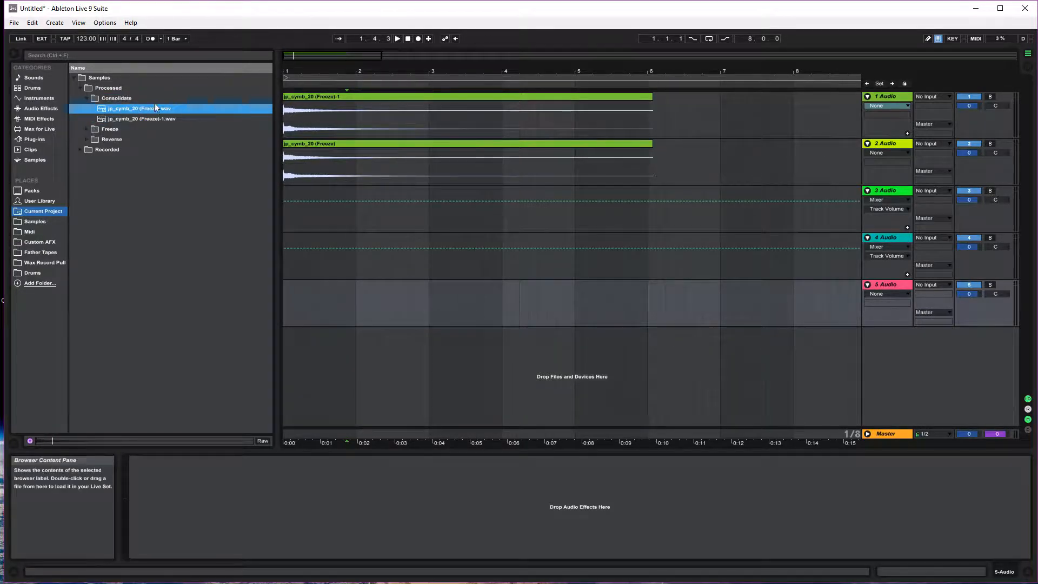
Step: Rename the consolidated sample jp_cymb_20 (Freeze).wav as "Impact cym 1"
{"action": "left_click_drag", "start_coordinate": [312, 260], "coordinate": [317, 260]}
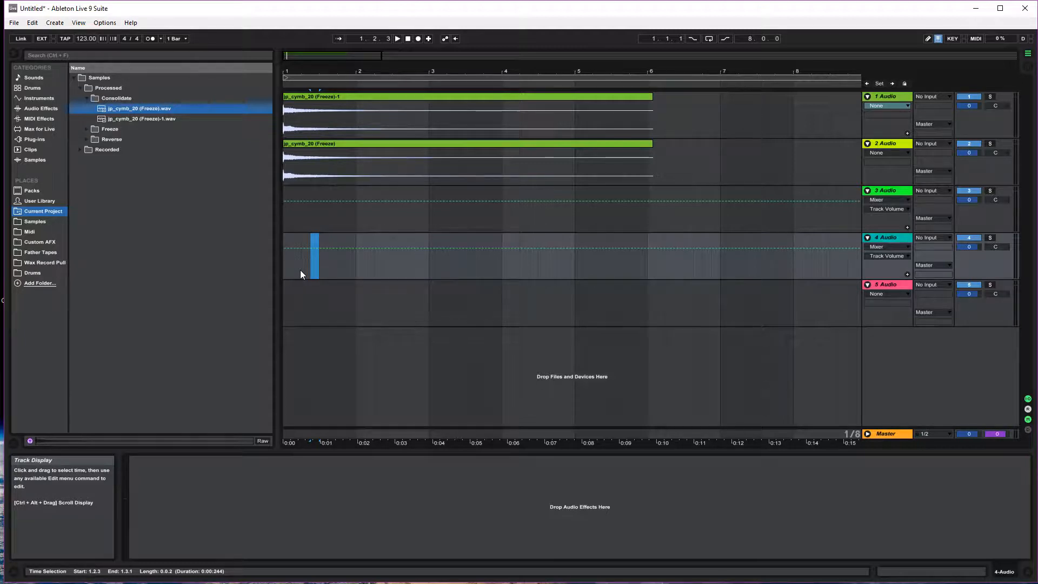
{"action": "right_click", "coordinate": [145, 108]}
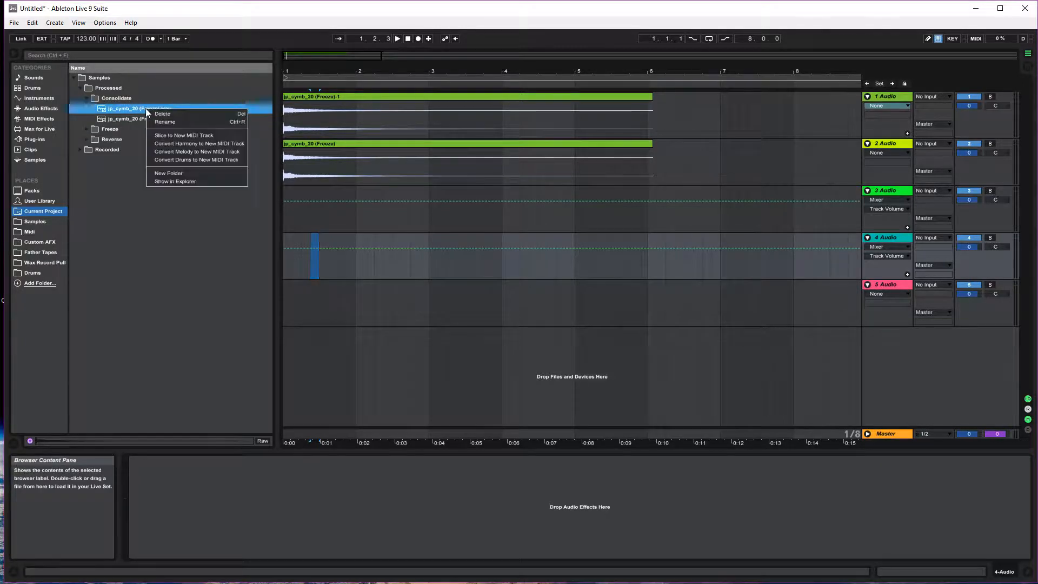
{"action": "left_click", "coordinate": [183, 122]}
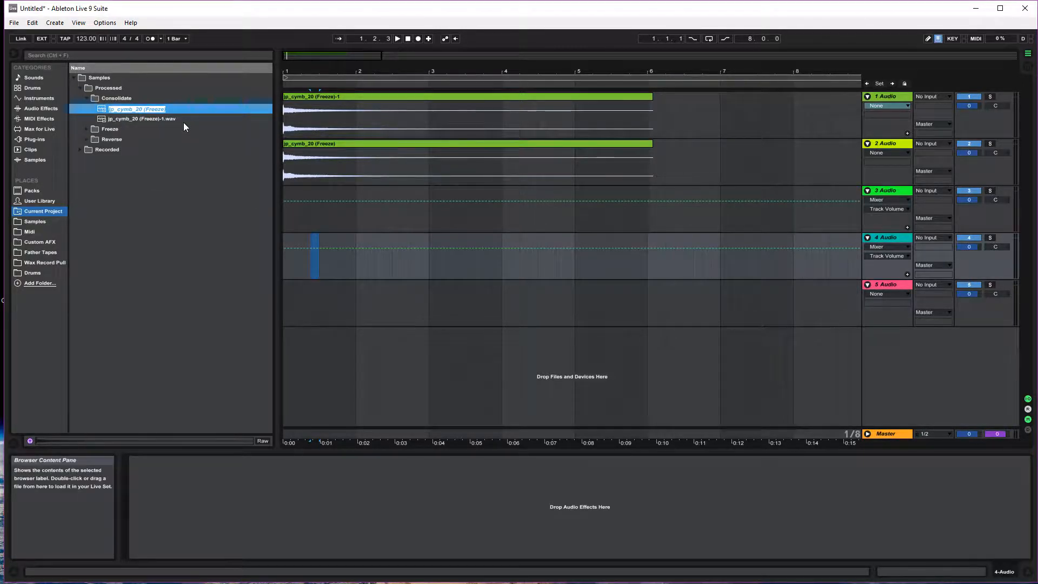
{"action": "key", "text": "BackSpace"}
{"action": "type", "text": "Impact cym"}
{"action": "key", "text": "Return"}
Step: Move Impact cym 1.wav into the Impacts folder under Drums, Cymbal in the Samples library
{"action": "left_click", "coordinate": [45, 220]}
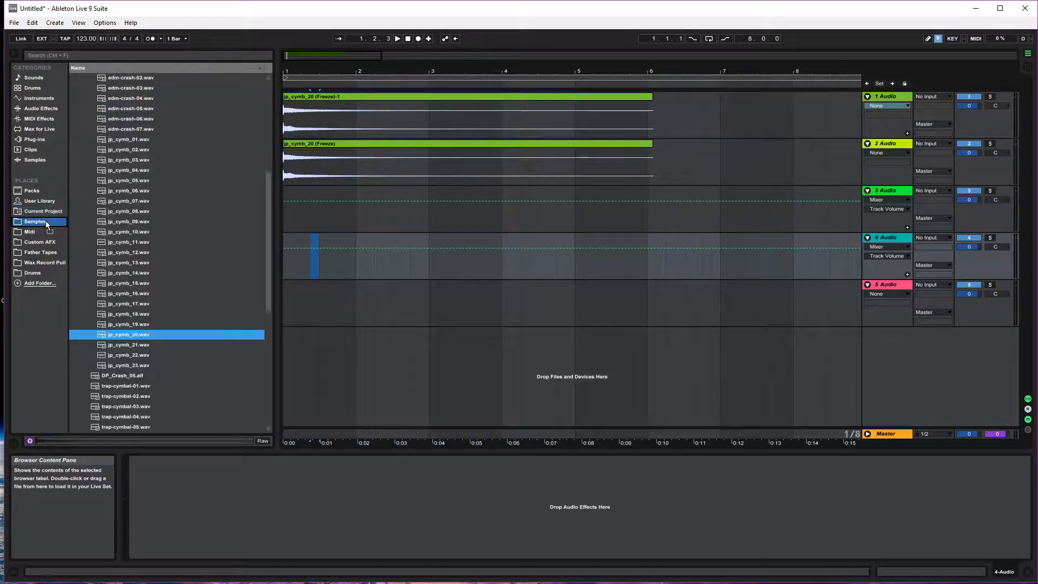
{"action": "left_click_drag", "start_coordinate": [45, 220], "coordinate": [161, 376]}
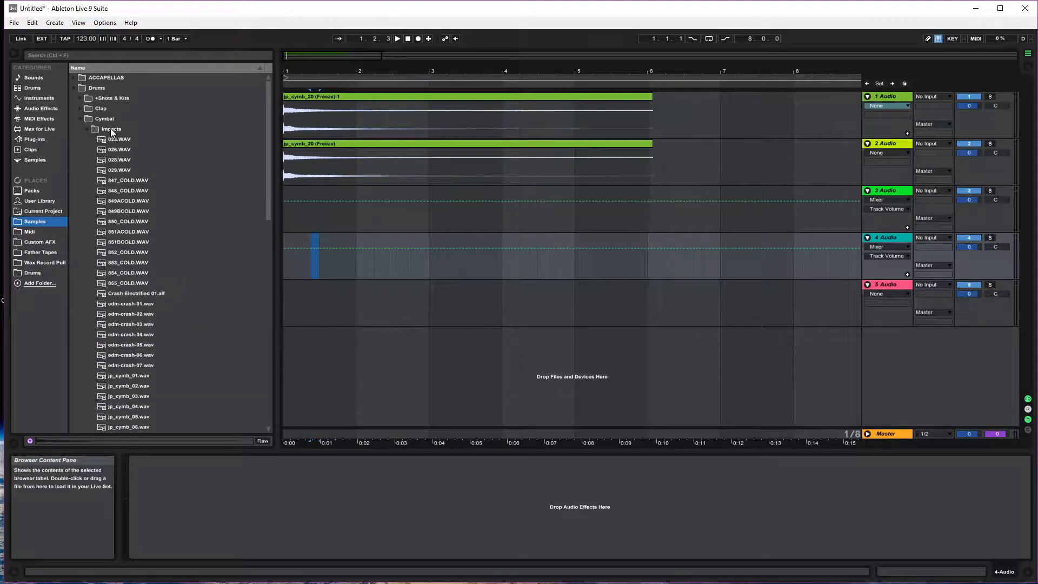
{"action": "left_click", "coordinate": [111, 129]}
{"action": "left_click", "coordinate": [124, 148]}
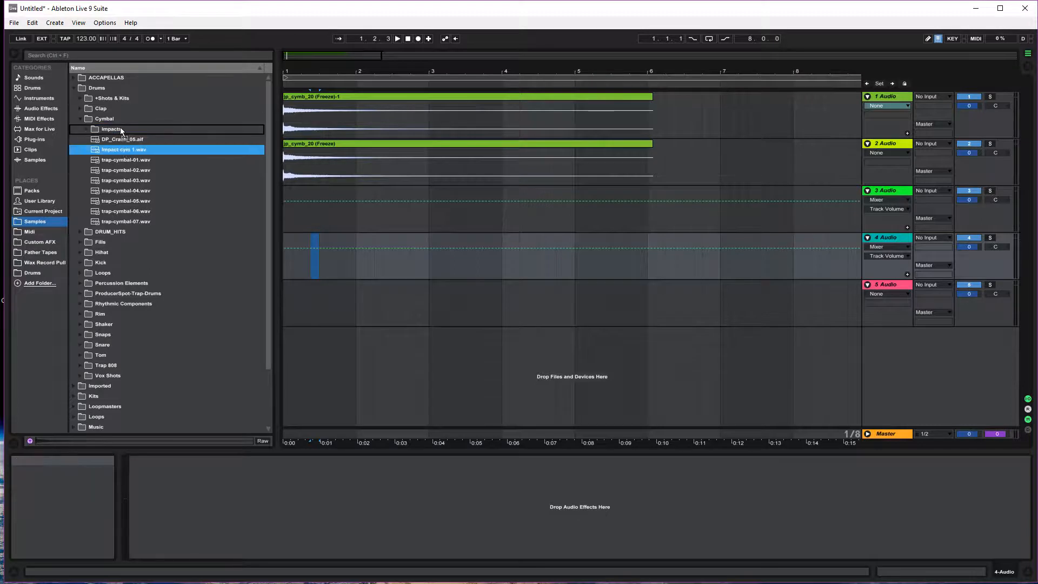
{"action": "left_click", "coordinate": [120, 128]}
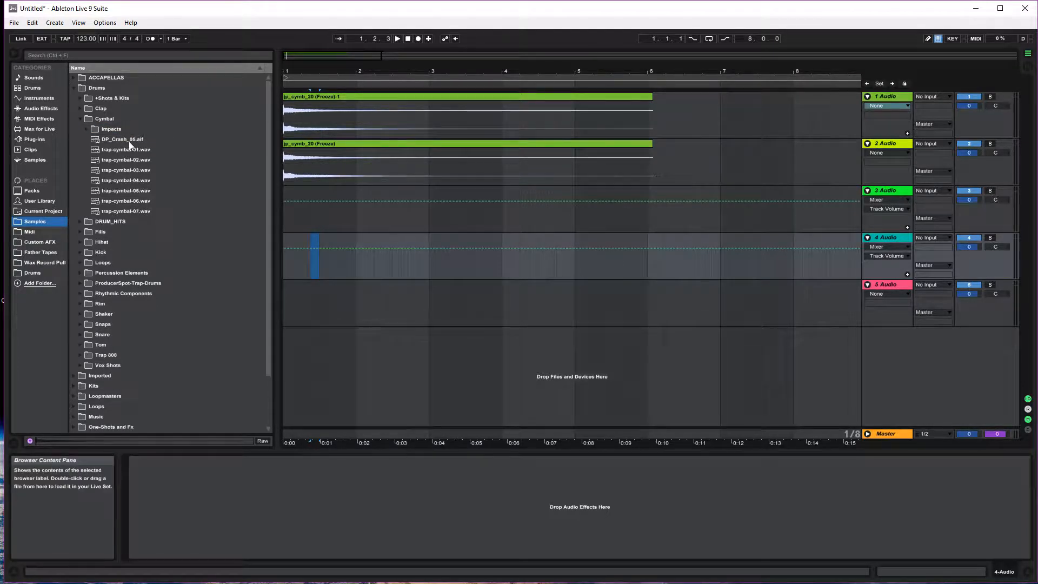
Step: Shorten the cymbal clip on the first audio track to end at bar 5 and crop it to four bars
{"action": "left_click", "coordinate": [381, 96]}
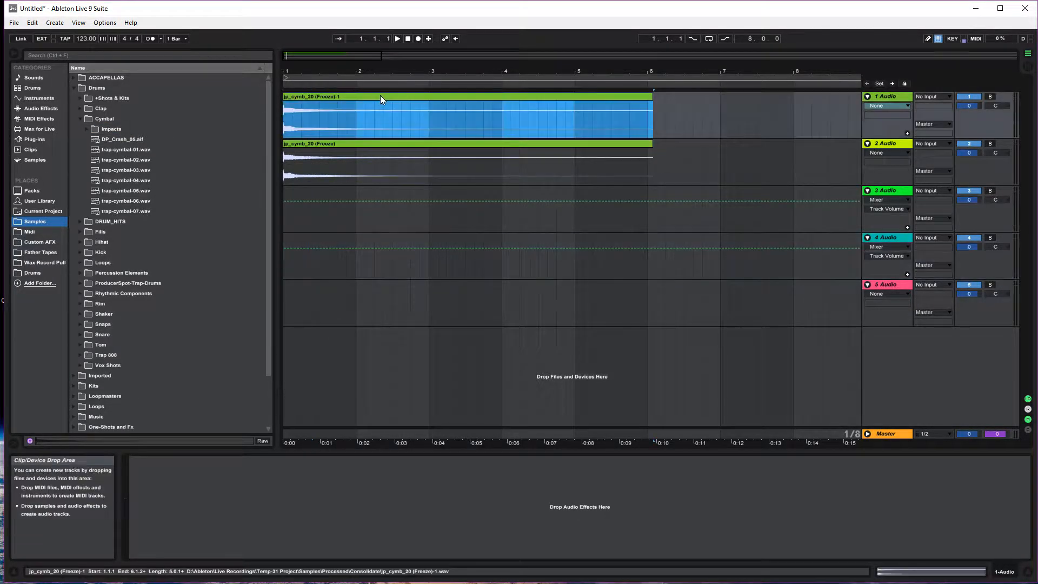
{"action": "left_click", "coordinate": [641, 112]}
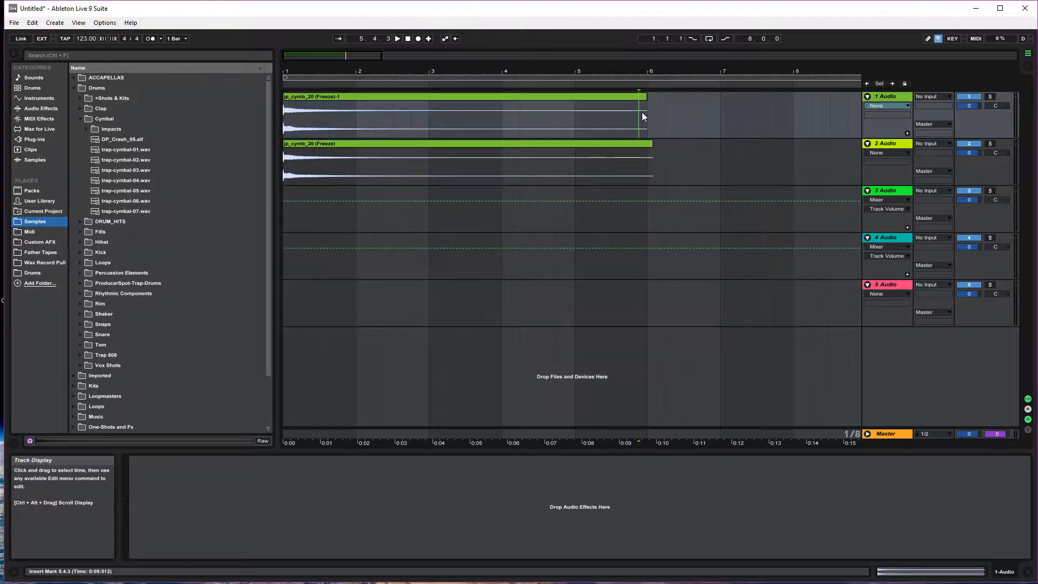
{"action": "left_click", "coordinate": [626, 98]}
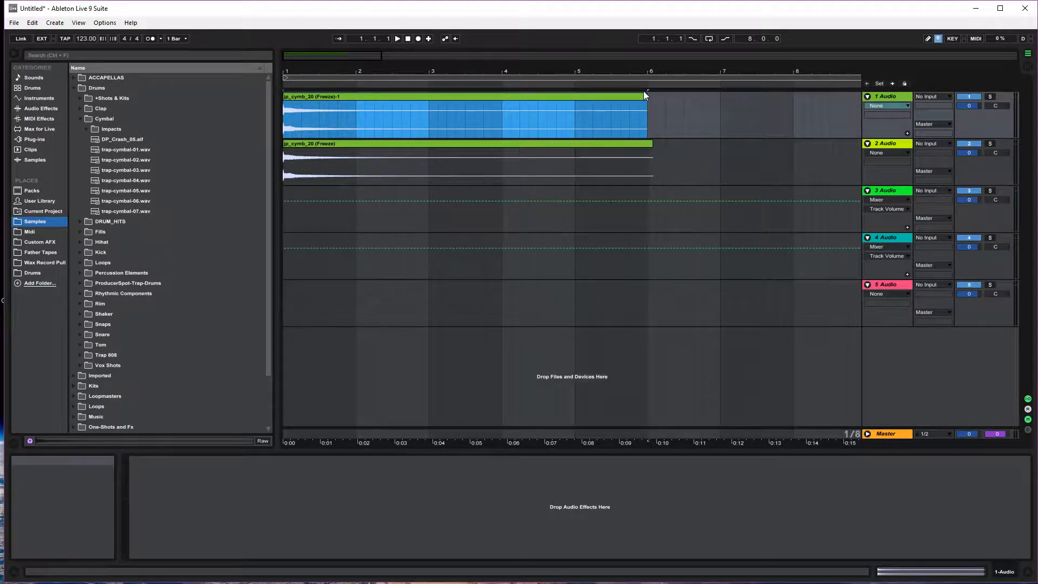
{"action": "left_click_drag", "start_coordinate": [645, 97], "coordinate": [578, 102]}
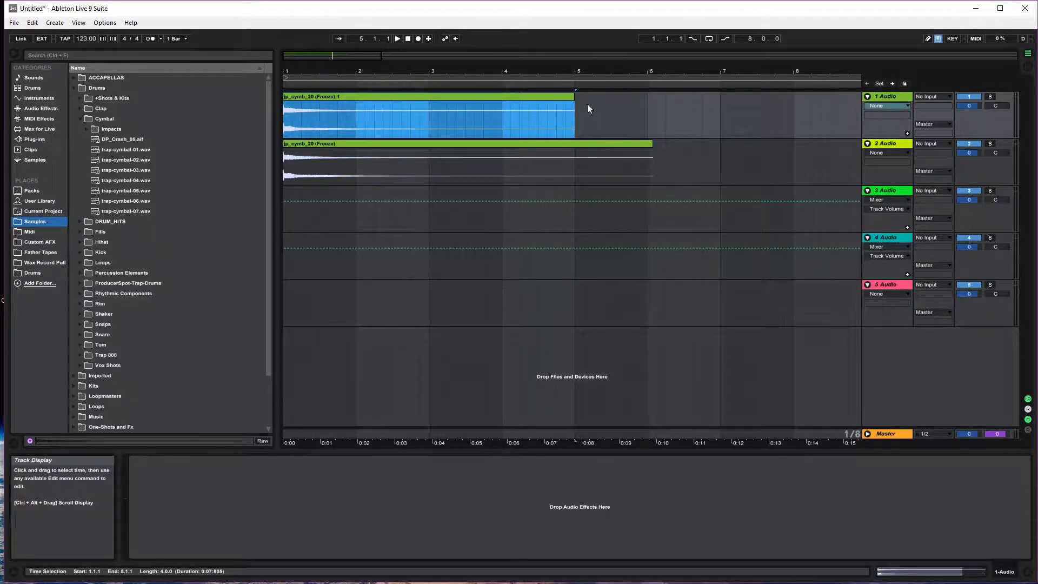
{"action": "right_click", "coordinate": [520, 96]}
{"action": "left_click", "coordinate": [550, 249]}
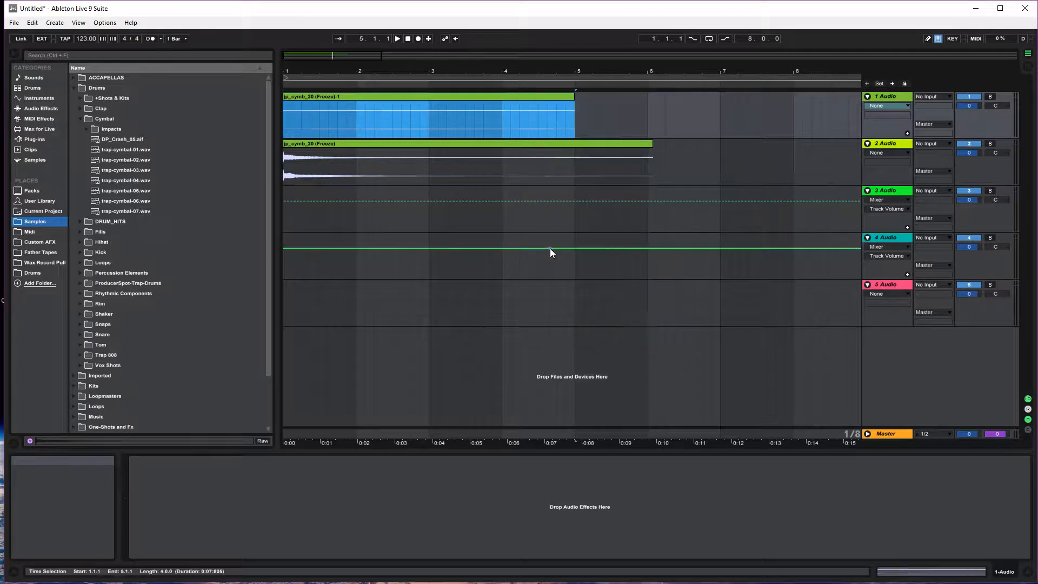
Step: Show the clip details of the cropped cymbal on the first audio track and reverse its sample
{"action": "left_click", "coordinate": [41, 199]}
{"action": "left_click", "coordinate": [362, 97]}
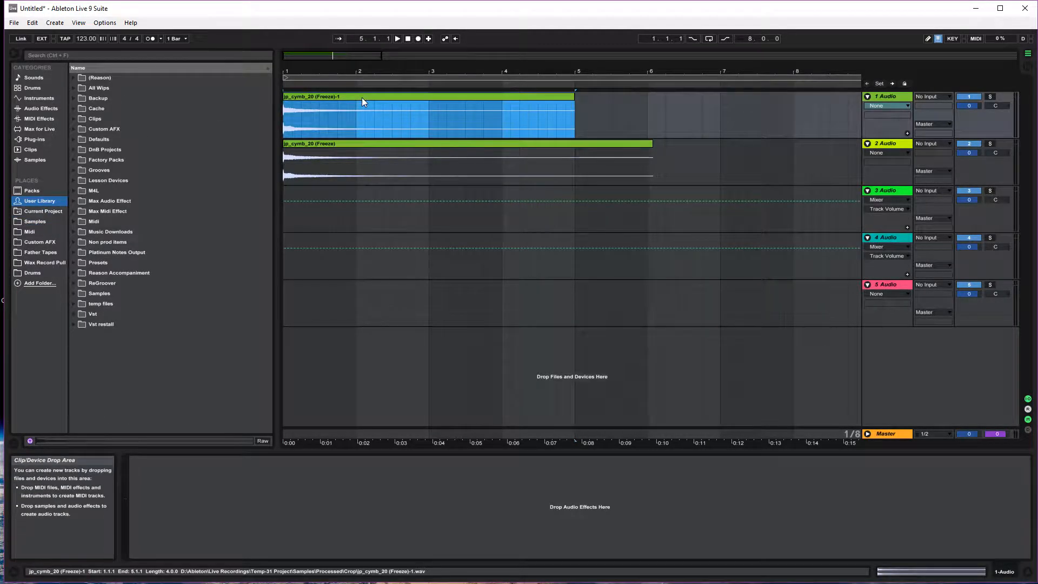
{"action": "right_click", "coordinate": [361, 97]}
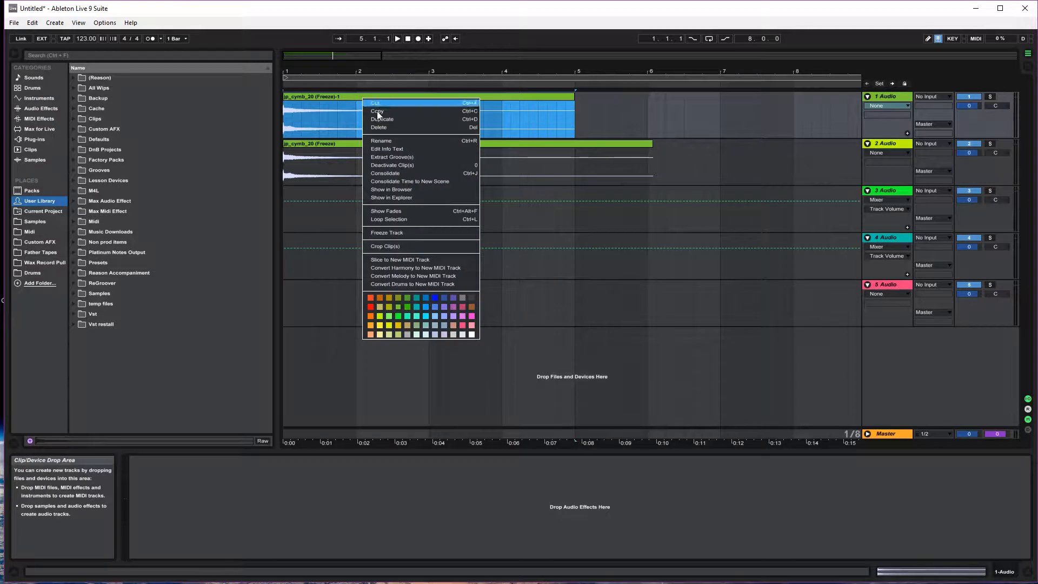
{"action": "left_click", "coordinate": [332, 105]}
{"action": "left_click", "coordinate": [886, 571]}
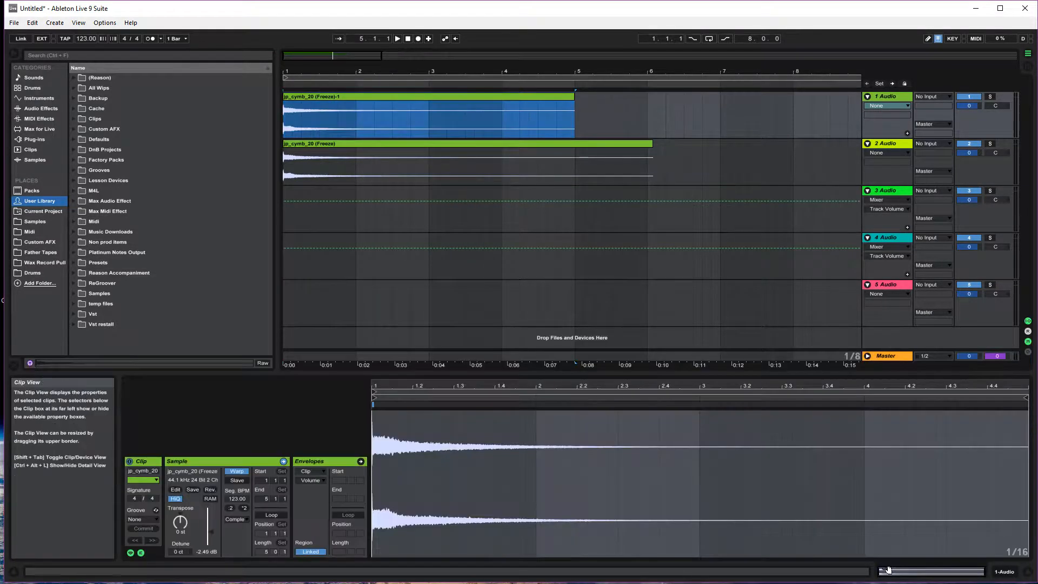
{"action": "left_click", "coordinate": [213, 490]}
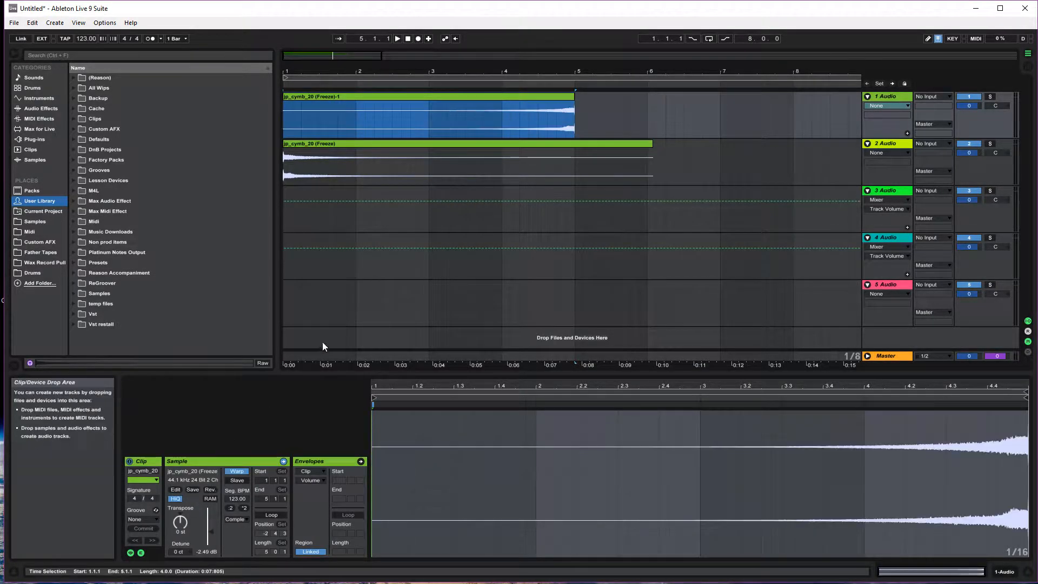
Step: Delete the cymbal clip on the second audio track, then play back the reversed cymbal and return to the start
{"action": "left_click", "coordinate": [448, 144]}
{"action": "key", "text": "Delete"}
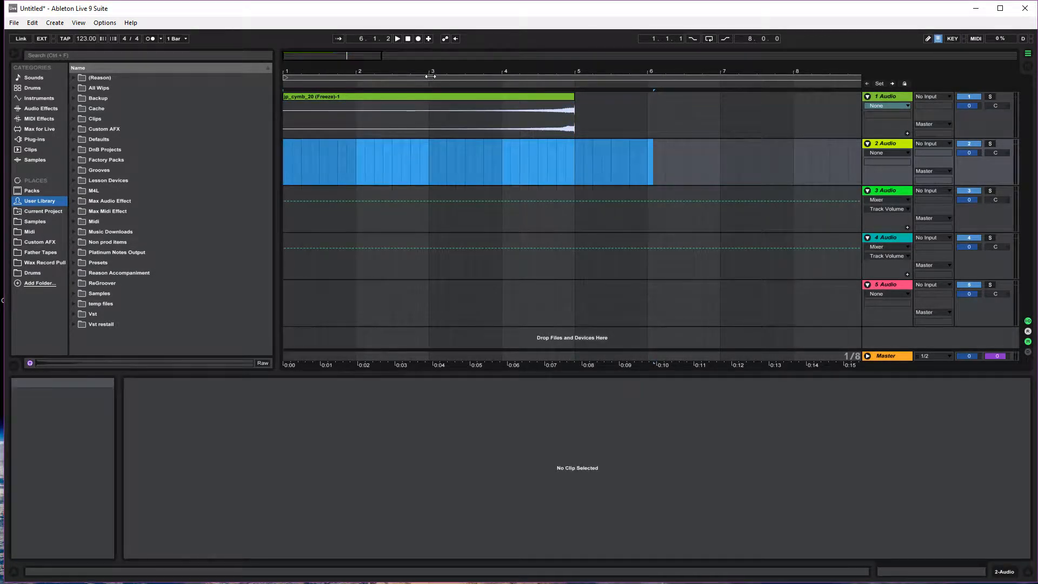
{"action": "left_click", "coordinate": [369, 87]}
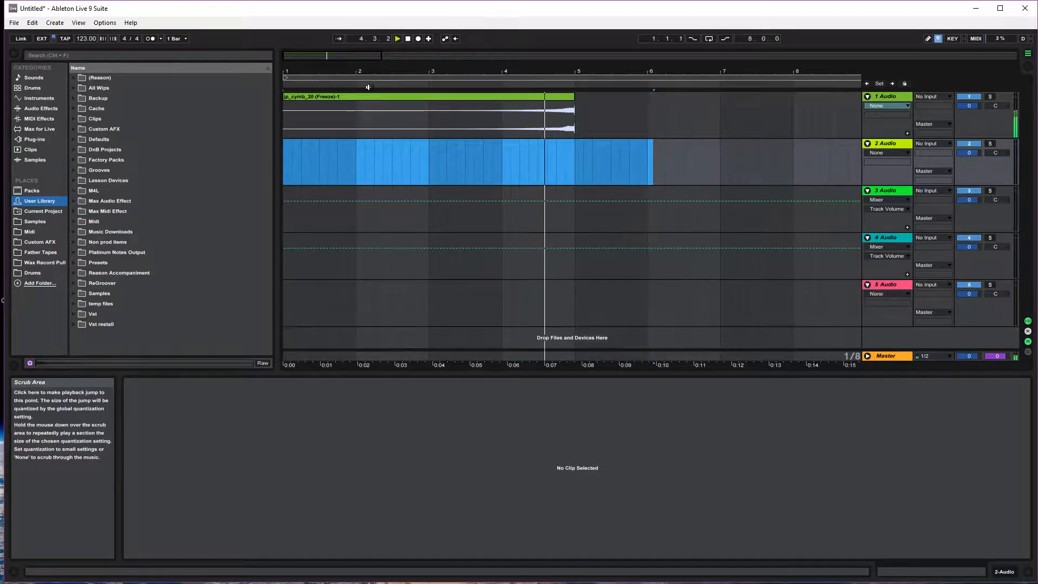
{"action": "double_click", "coordinate": [407, 39]}
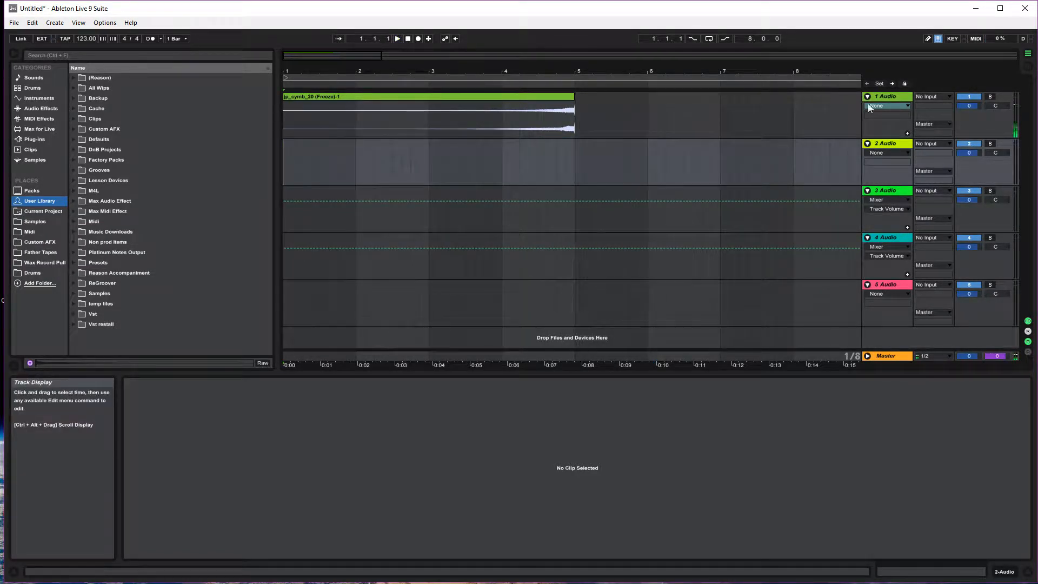
{"action": "left_click", "coordinate": [882, 106]}
{"action": "left_click", "coordinate": [882, 107]}
{"action": "right_click", "coordinate": [884, 95]}
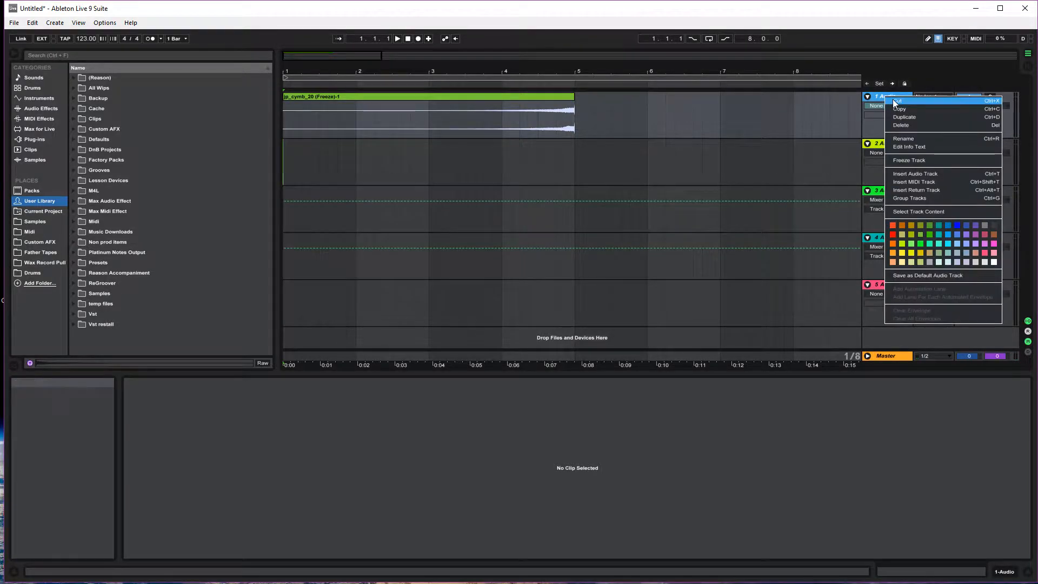
{"action": "left_click", "coordinate": [879, 97]}
Step: Reverse the first audio track's cymbal clip again so that it plays forward
{"action": "left_click", "coordinate": [491, 97]}
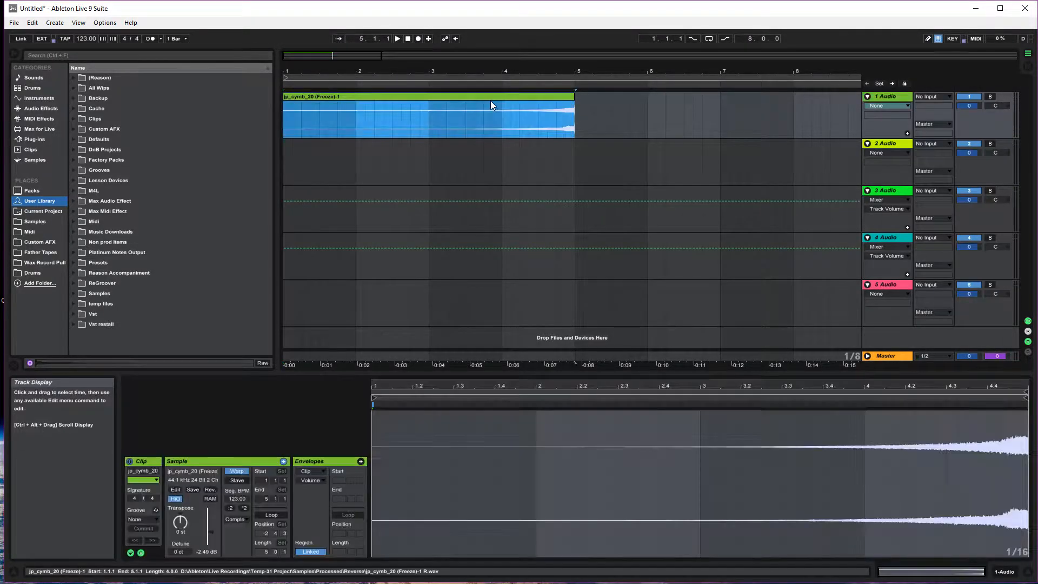
{"action": "right_click", "coordinate": [494, 100]}
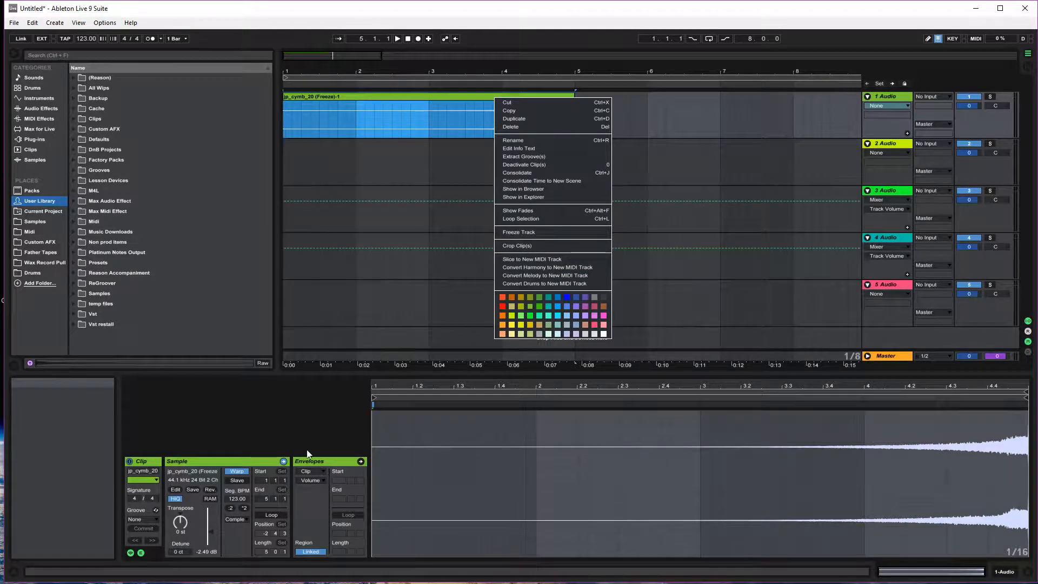
{"action": "left_click", "coordinate": [214, 491]}
{"action": "left_click", "coordinate": [214, 491]}
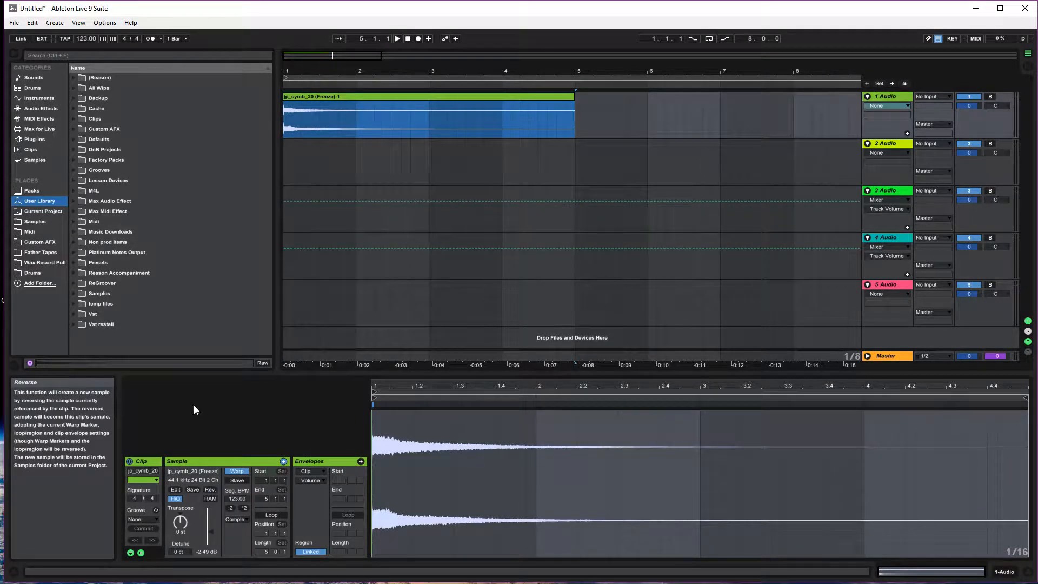
Step: Add a Ping Pong Delay to the first audio track, audition the cymbal, and set the delay's Dry/Wet to 71%
{"action": "left_click", "coordinate": [37, 111]}
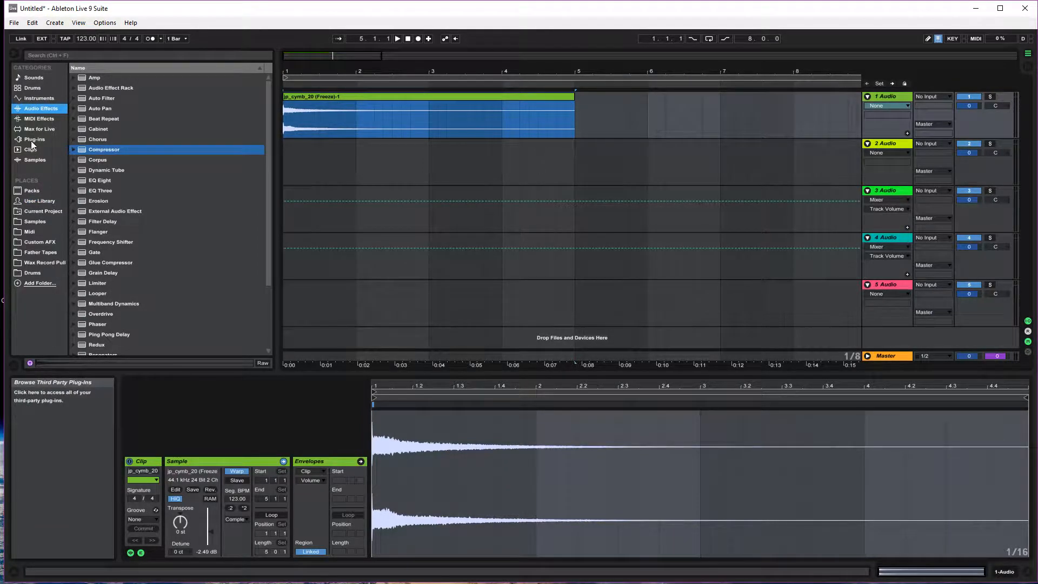
{"action": "left_click", "coordinate": [84, 337]}
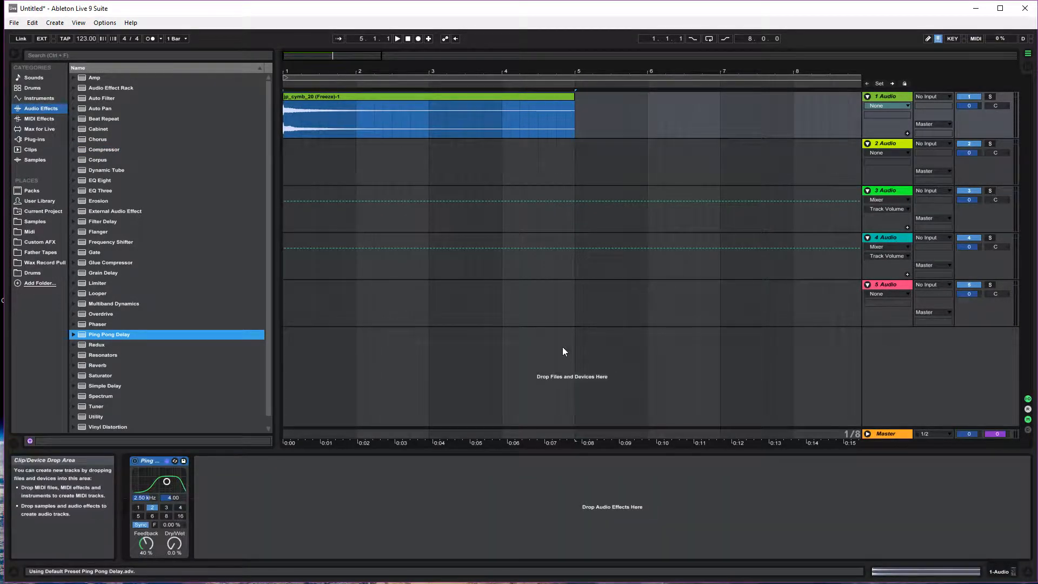
{"action": "left_click", "coordinate": [397, 38]}
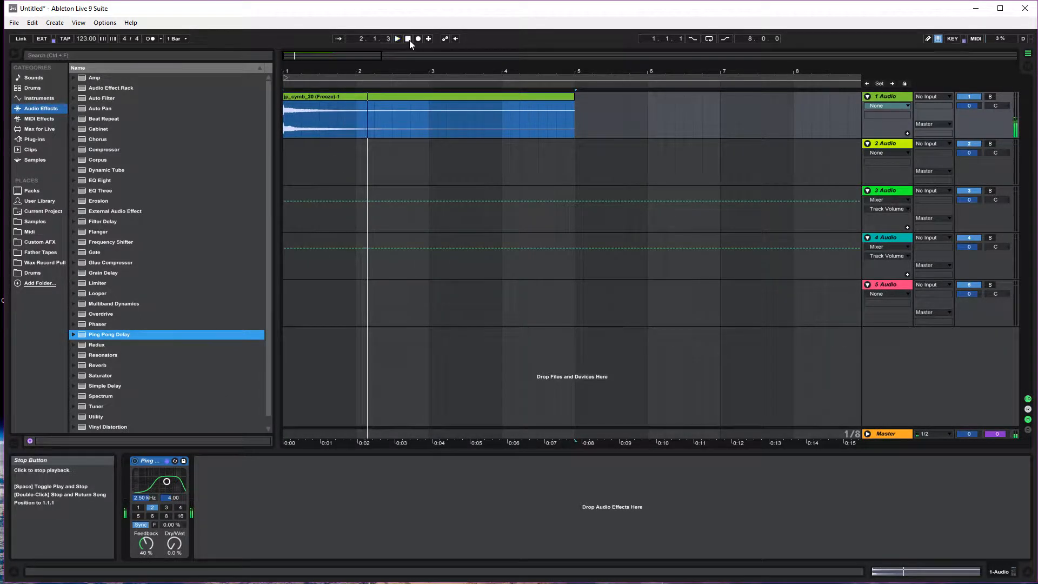
{"action": "left_click", "coordinate": [410, 40]}
{"action": "left_click_drag", "start_coordinate": [175, 549], "coordinate": [175, 470]}
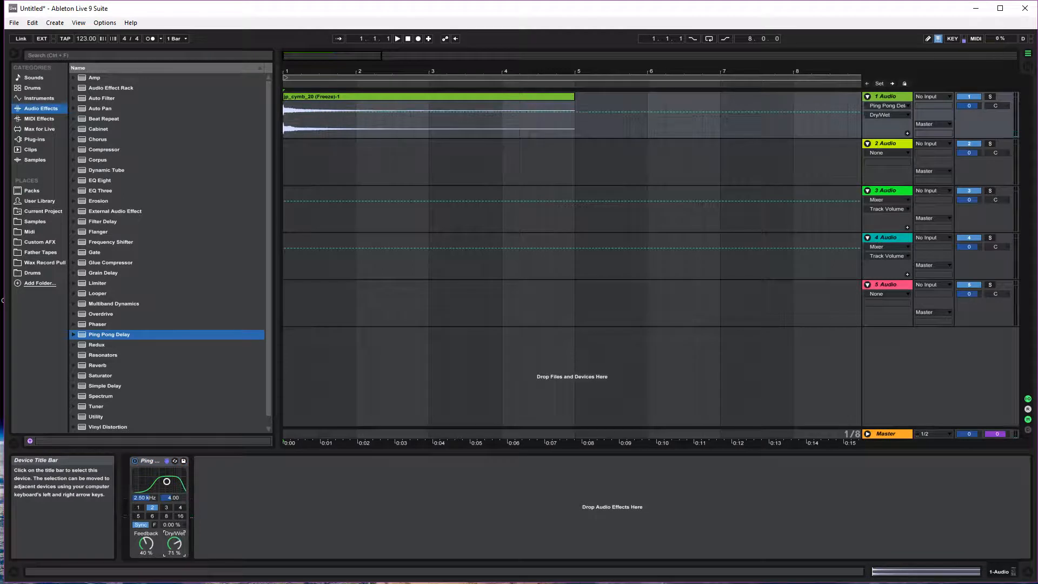
Step: Set the Ping Pong Delay's Feedback to 57% and its Dry/Wet to 44% while auditioning the cymbal
{"action": "left_click_drag", "start_coordinate": [175, 549], "coordinate": [143, 545]}
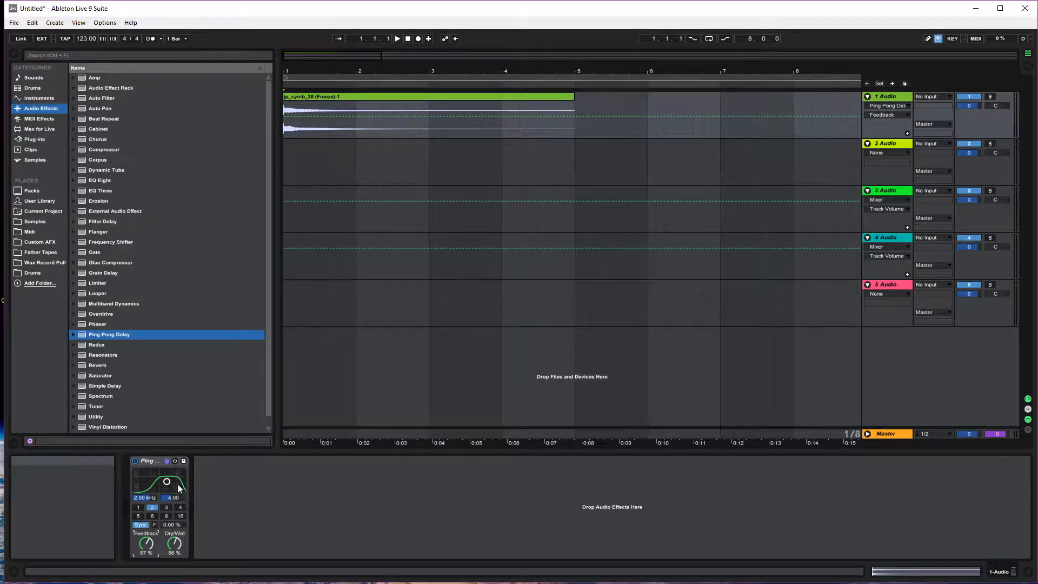
{"action": "left_click", "coordinate": [398, 38]}
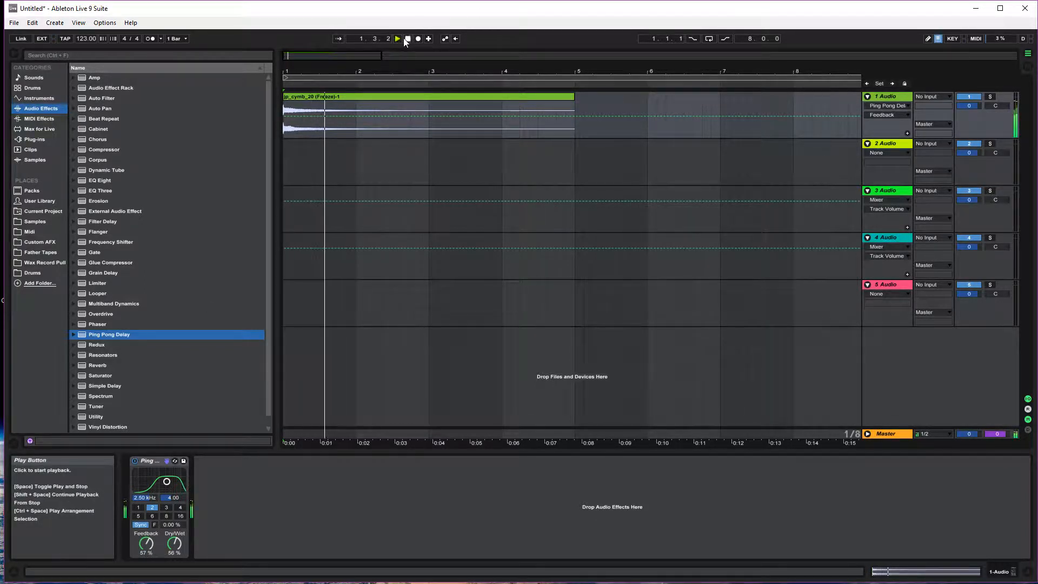
{"action": "left_click_drag", "start_coordinate": [176, 543], "coordinate": [176, 550]}
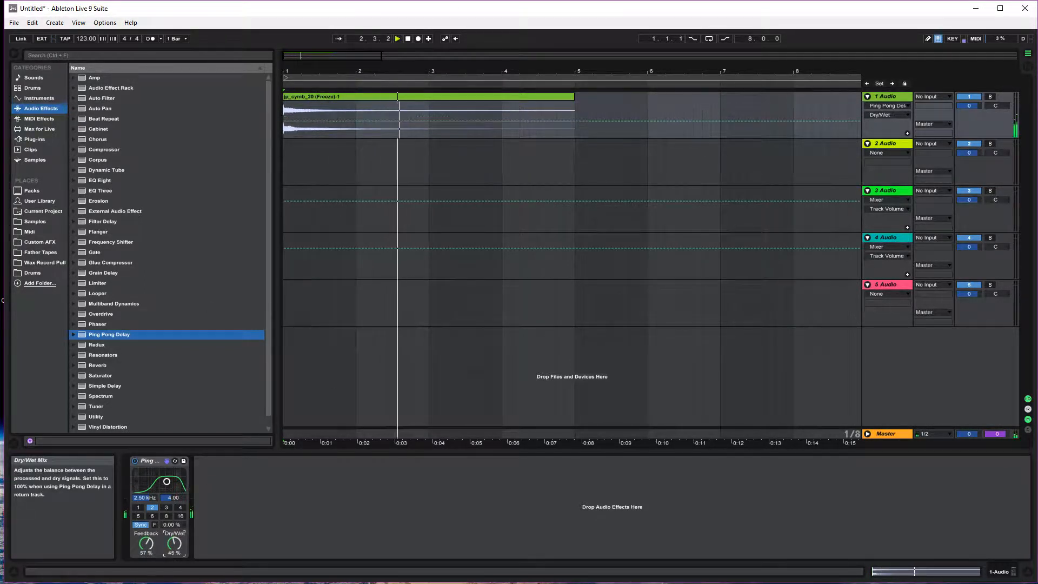
{"action": "left_click", "coordinate": [402, 41]}
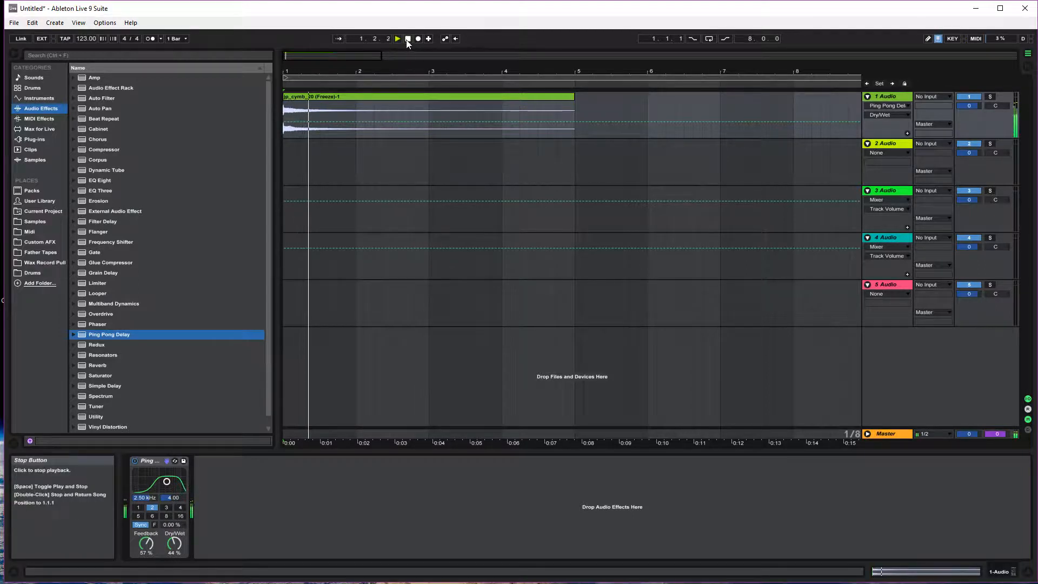
{"action": "key", "text": "space"}
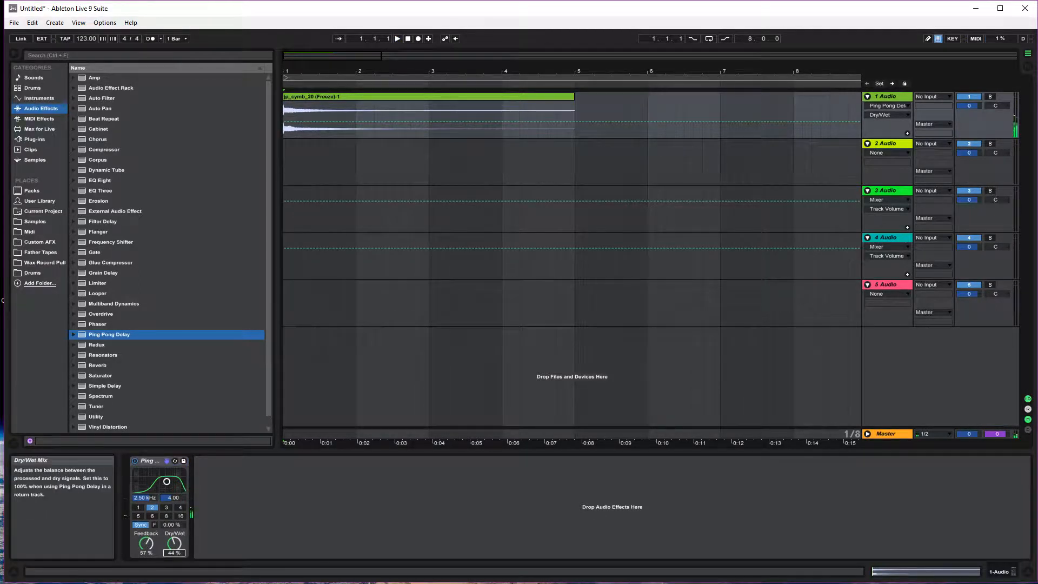
Step: Set the Ping Pong Delay's Dry/Wet to 0%
{"action": "left_click_drag", "start_coordinate": [174, 543], "coordinate": [174, 562]}
{"action": "right_click", "coordinate": [173, 546]}
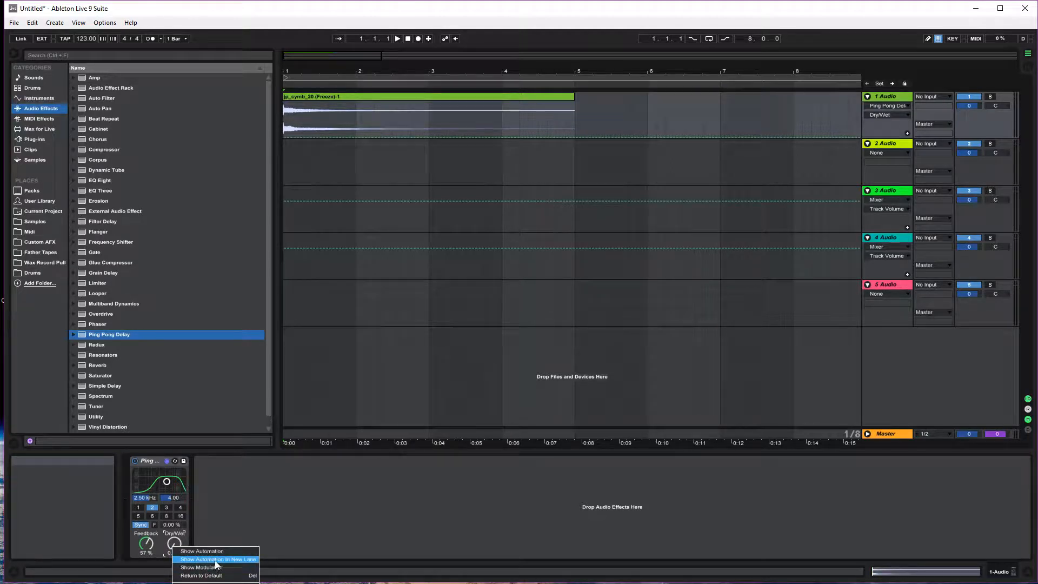
{"action": "left_click", "coordinate": [358, 98]}
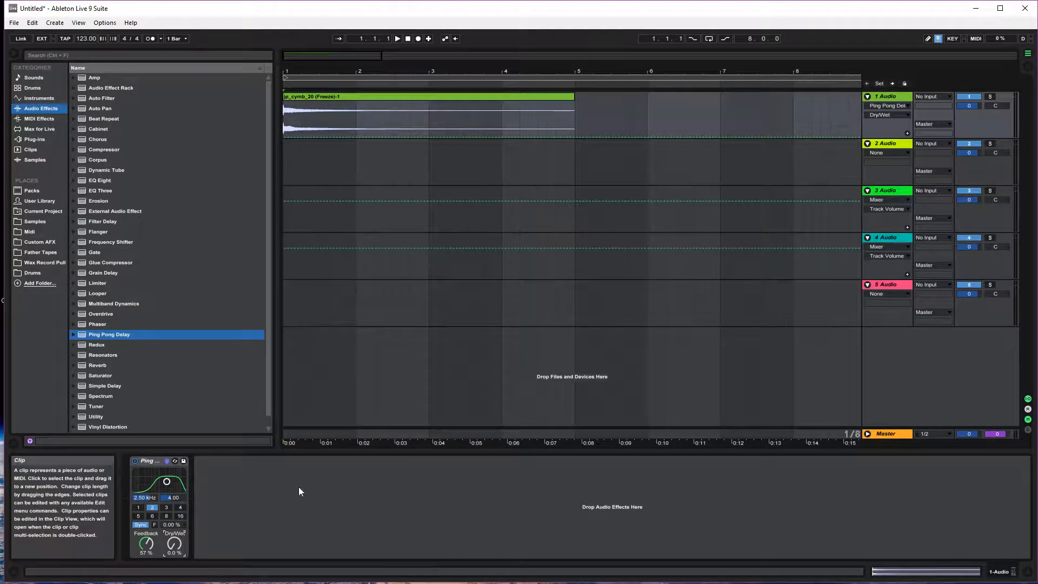
Step: Show the cymbal clip's modulation envelope for Dry/Wet and draw a ramp rising to 100% near 1.3
{"action": "right_click", "coordinate": [170, 539]}
{"action": "left_click", "coordinate": [203, 561]}
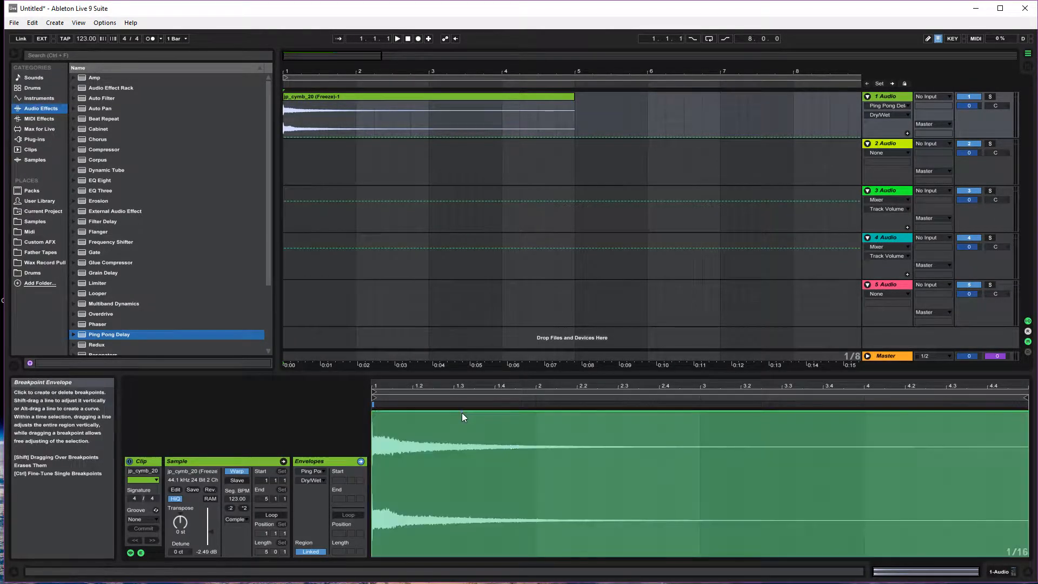
{"action": "left_click", "coordinate": [455, 412]}
{"action": "left_click_drag", "start_coordinate": [404, 412], "coordinate": [386, 556]}
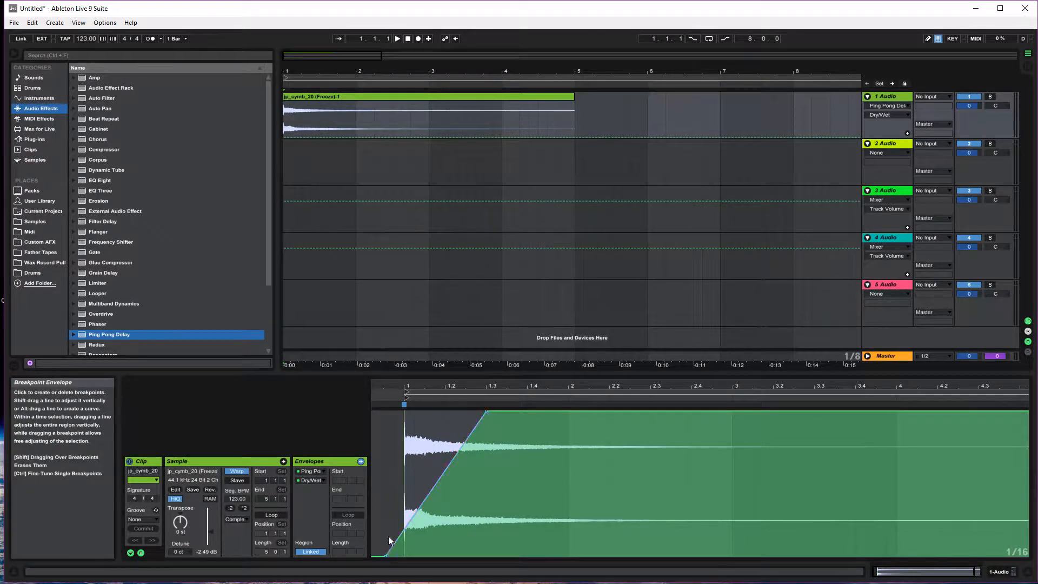
Step: Play back the cymbal clip repeatedly to check its Dry/Wet modulation envelope against the delay's settings
{"action": "key", "text": "Tab"}
{"action": "key", "text": "Tab"}
{"action": "key", "text": "space"}
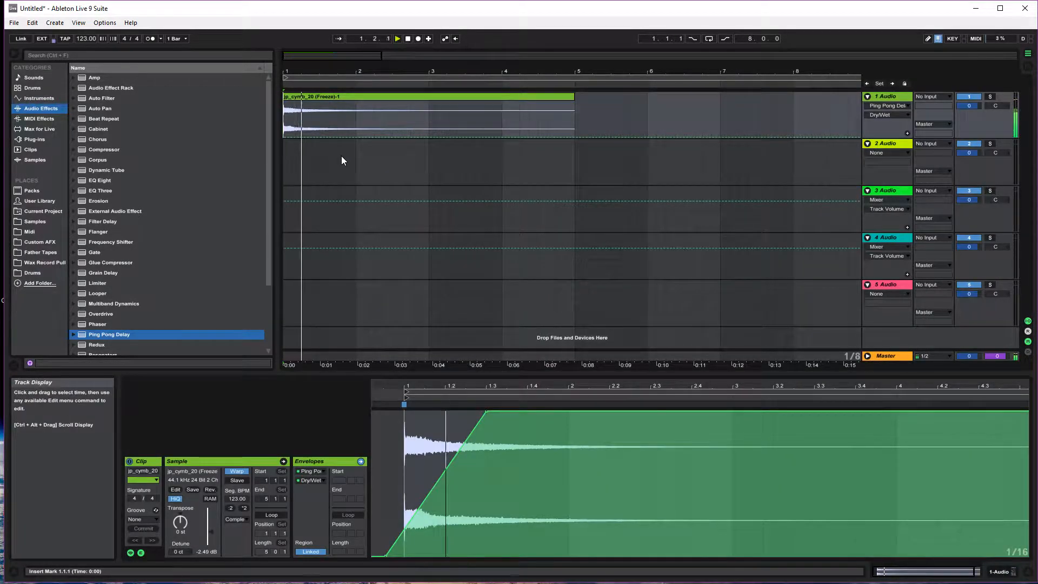
{"action": "key", "text": "space"}
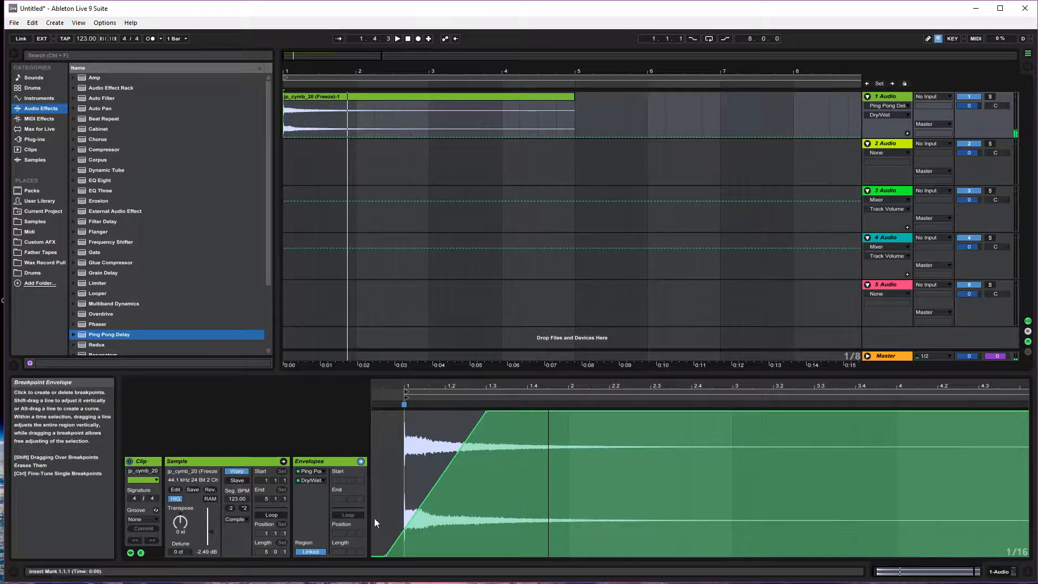
{"action": "left_click", "coordinate": [1000, 575]}
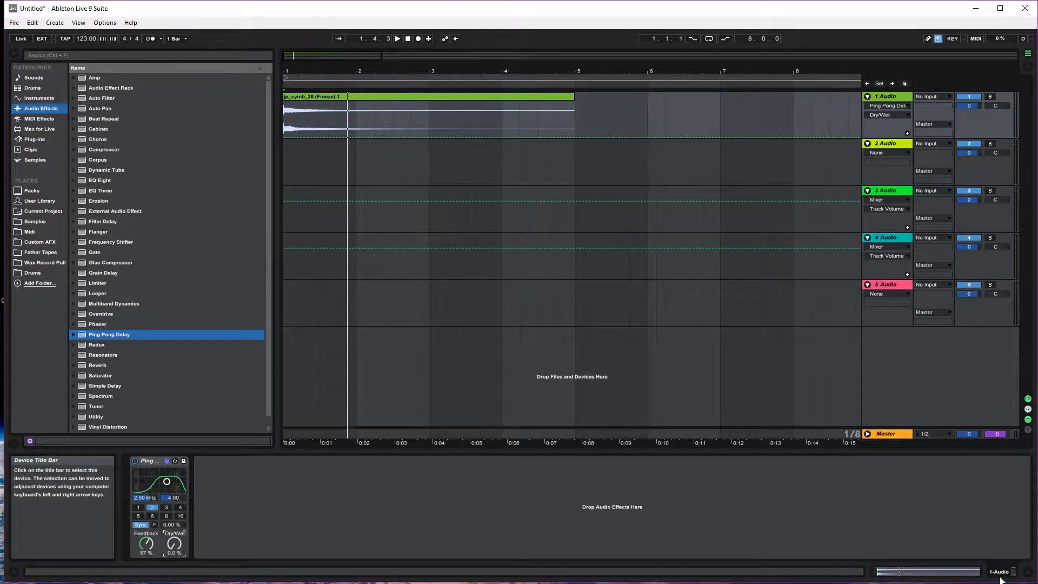
{"action": "key", "text": "space"}
{"action": "left_click", "coordinate": [1000, 575]}
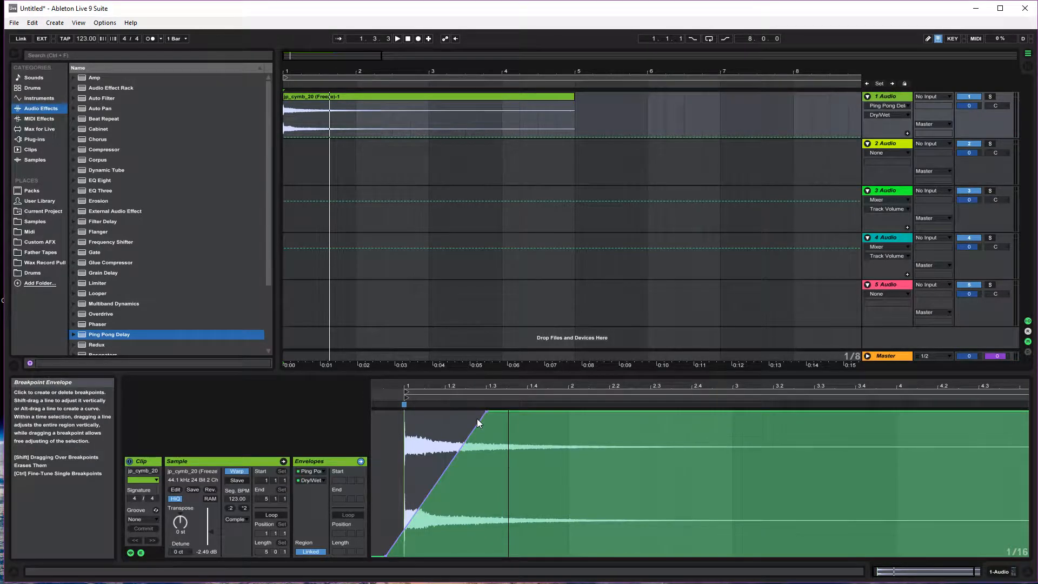
{"action": "left_click", "coordinate": [326, 95]}
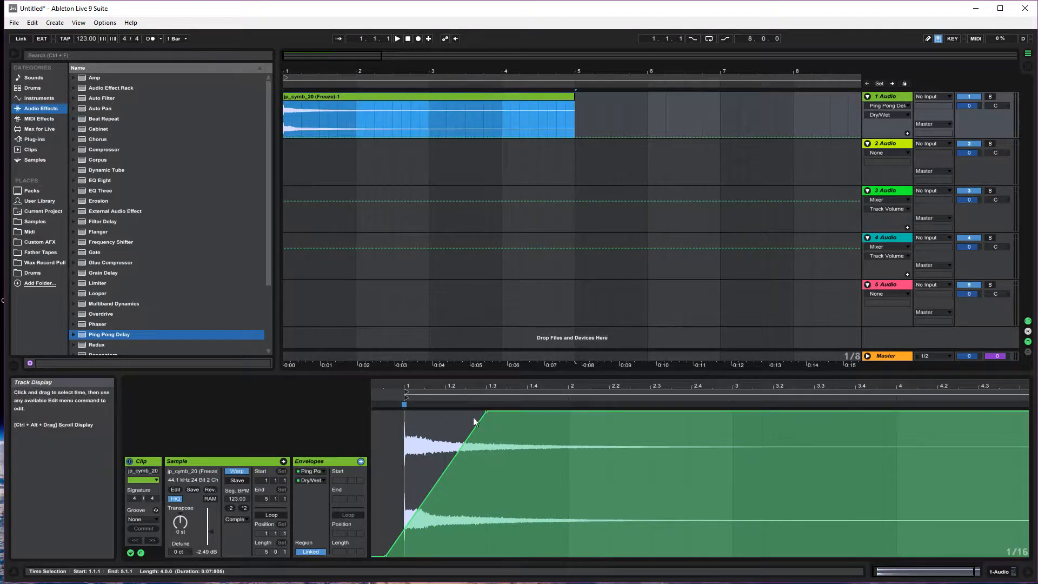
{"action": "key", "text": "space"}
{"action": "left_click", "coordinate": [487, 412]}
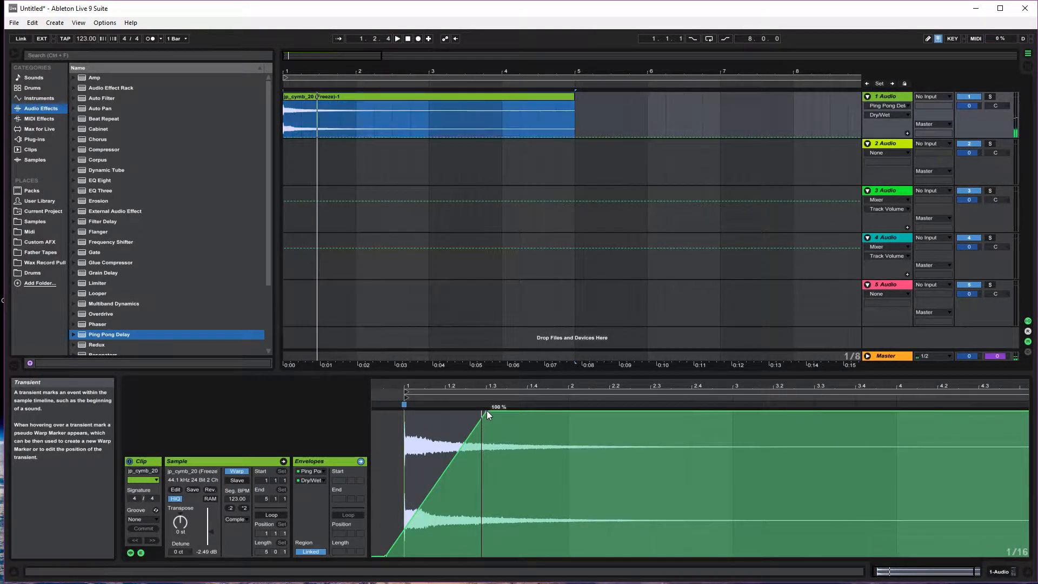
{"action": "left_click", "coordinate": [486, 412]}
Step: Show the delay's Dry/Wet automation on the first audio track, draw a ramp up to 100% at the clip's start, and audition it
{"action": "left_click", "coordinate": [1011, 570]}
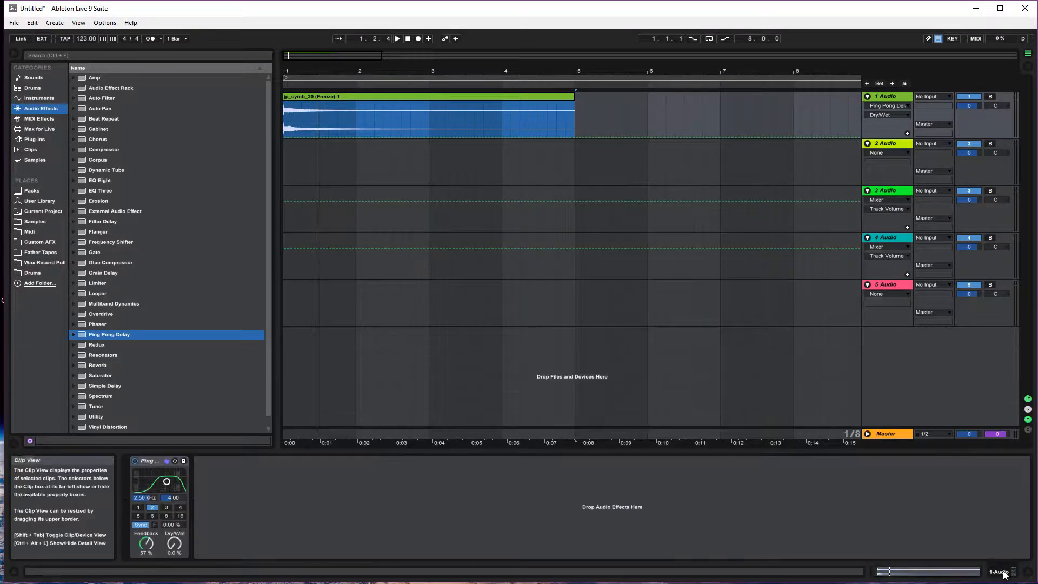
{"action": "right_click", "coordinate": [175, 544]}
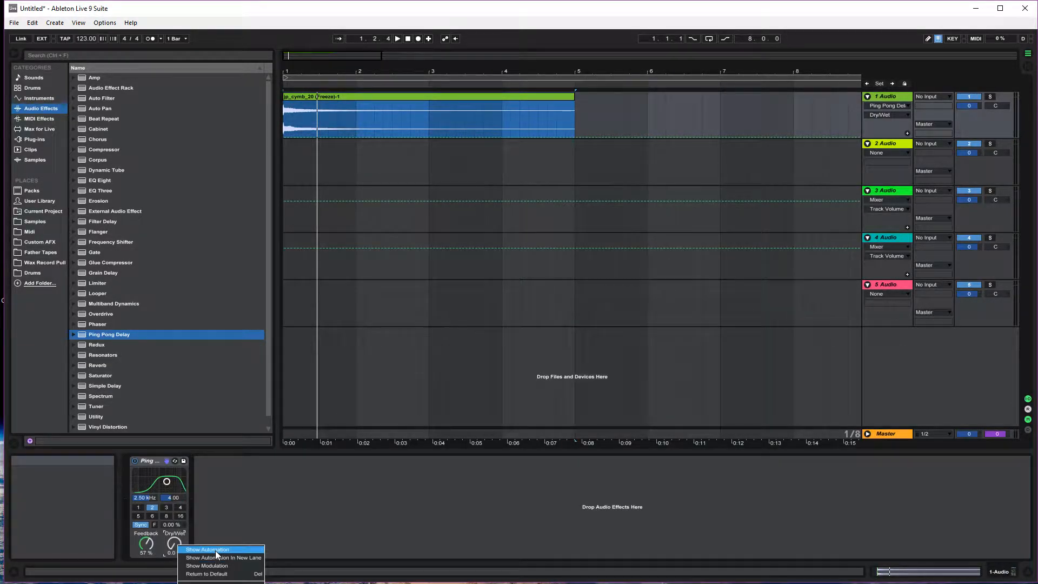
{"action": "left_click", "coordinate": [215, 550]}
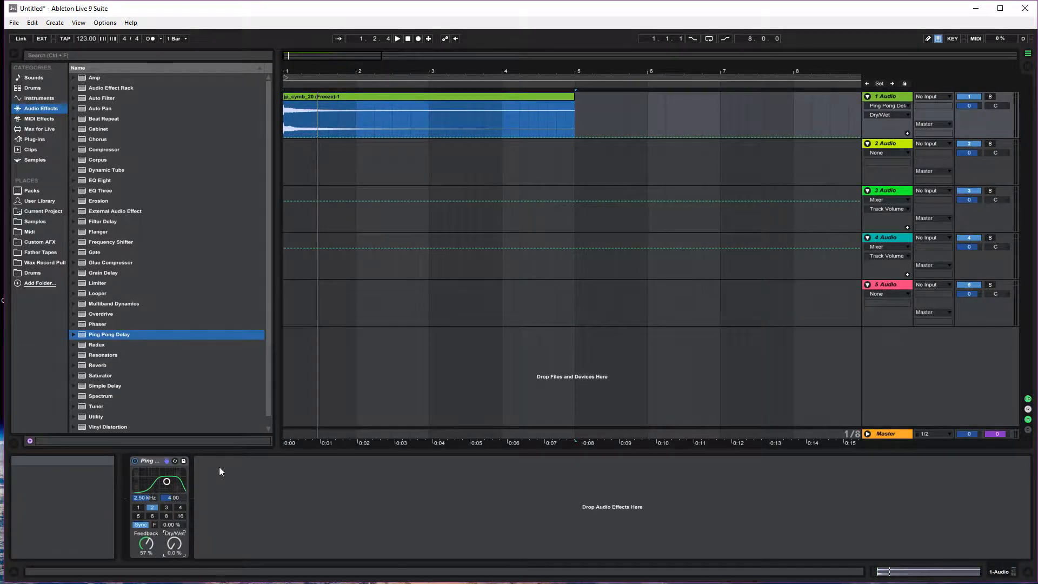
{"action": "left_click", "coordinate": [288, 135]}
{"action": "left_click_drag", "start_coordinate": [292, 135], "coordinate": [317, 101]}
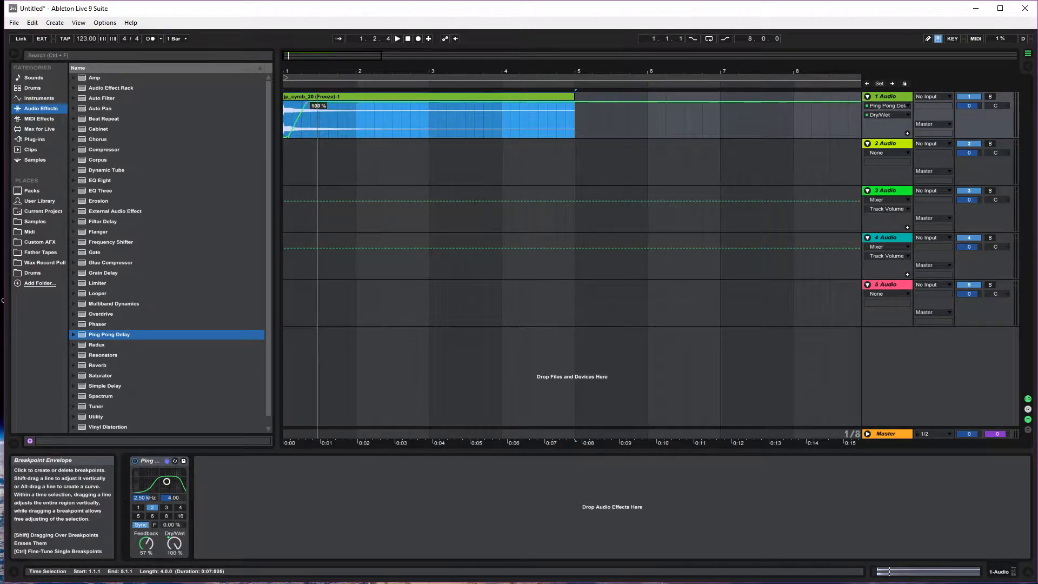
{"action": "key", "text": "space"}
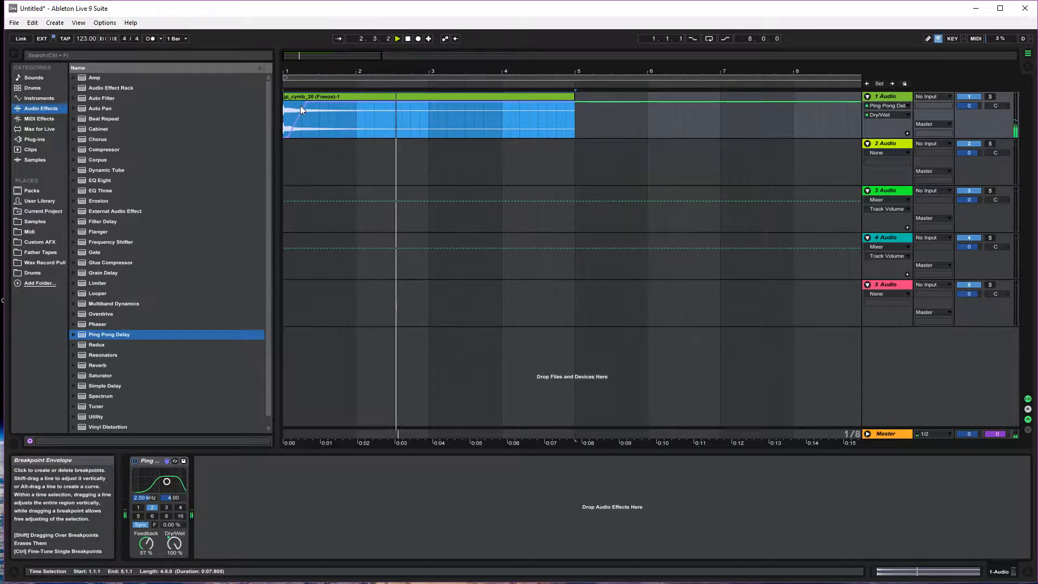
{"action": "key", "text": "space"}
Step: Steepen the Dry/Wet automation ramp by moving its breakpoints toward the clip's start, and audition the cymbal
{"action": "left_click_drag", "start_coordinate": [288, 137], "coordinate": [287, 140]}
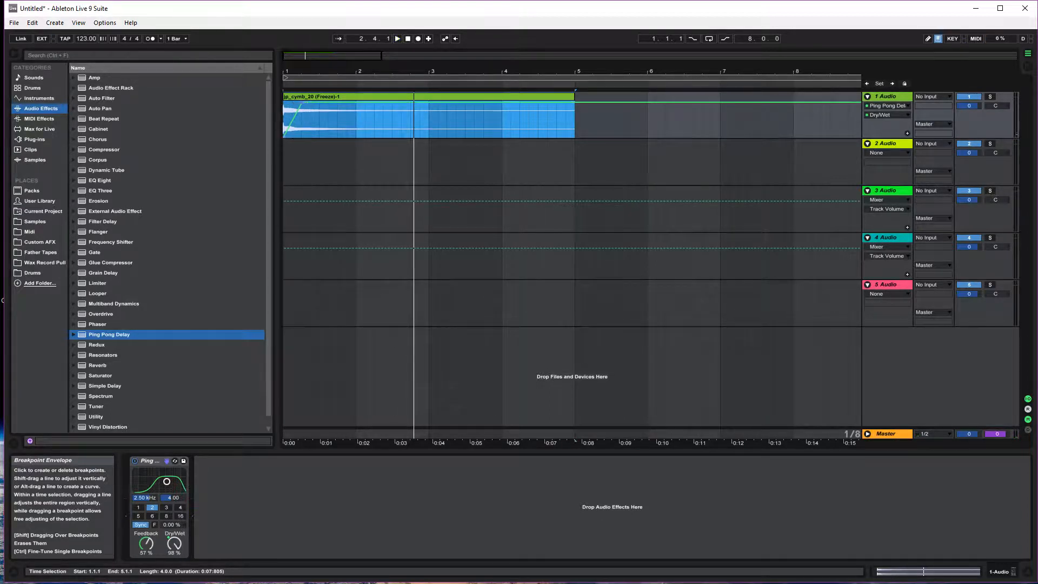
{"action": "scroll", "coordinate": [287, 119], "scroll_direction": "up", "scroll_amount": 3}
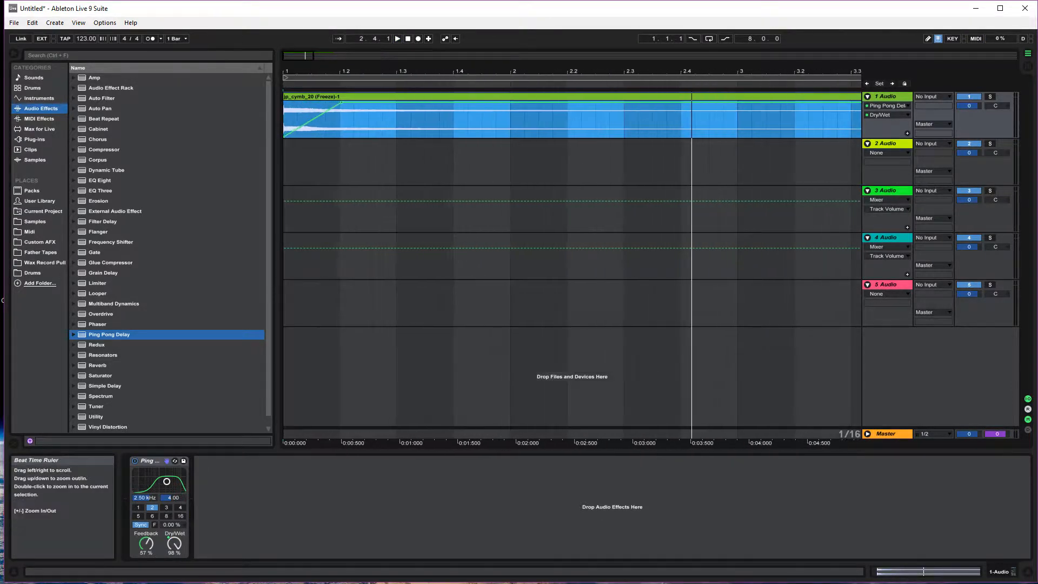
{"action": "left_click_drag", "start_coordinate": [342, 103], "coordinate": [288, 113]}
{"action": "key", "text": "space"}
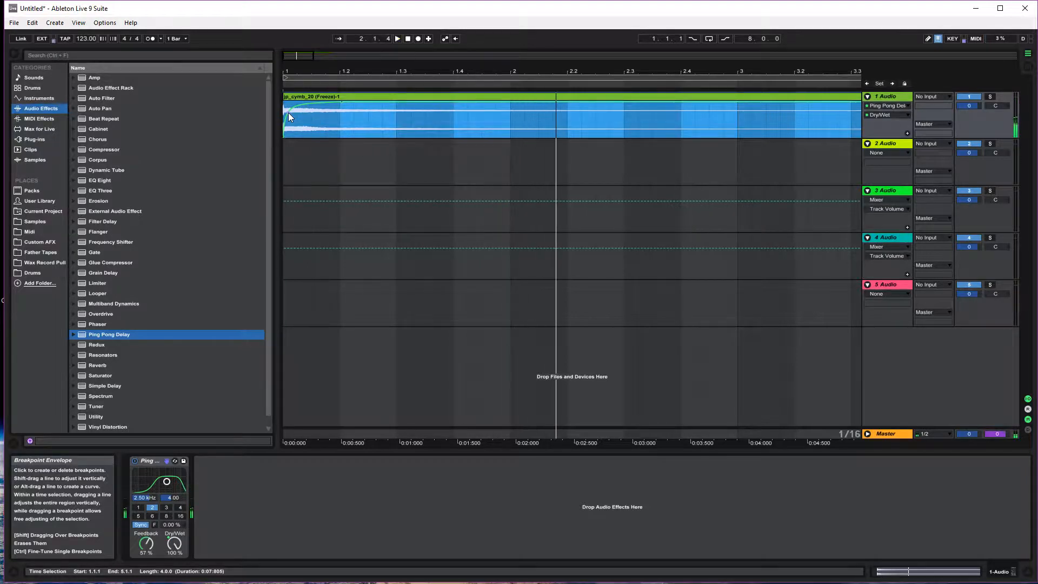
{"action": "key", "text": "space"}
{"action": "key", "text": "space"}
{"action": "key", "text": "space"}
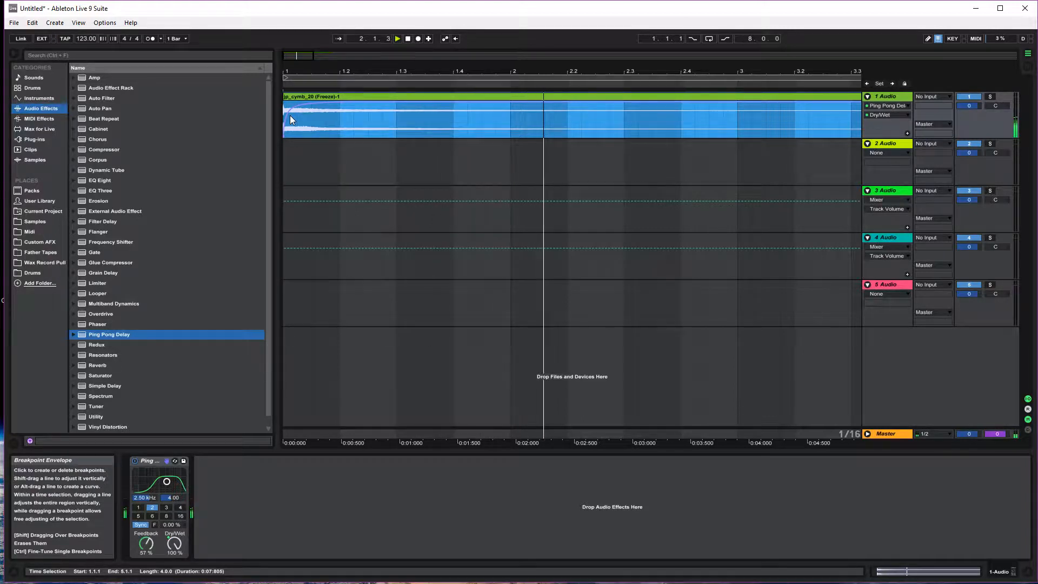
{"action": "key", "text": "space"}
Step: Refine the Dry/Wet automation at the very start of the clip with a 100% breakpoint and check the playback
{"action": "left_click_drag", "start_coordinate": [288, 70], "coordinate": [304, 102]}
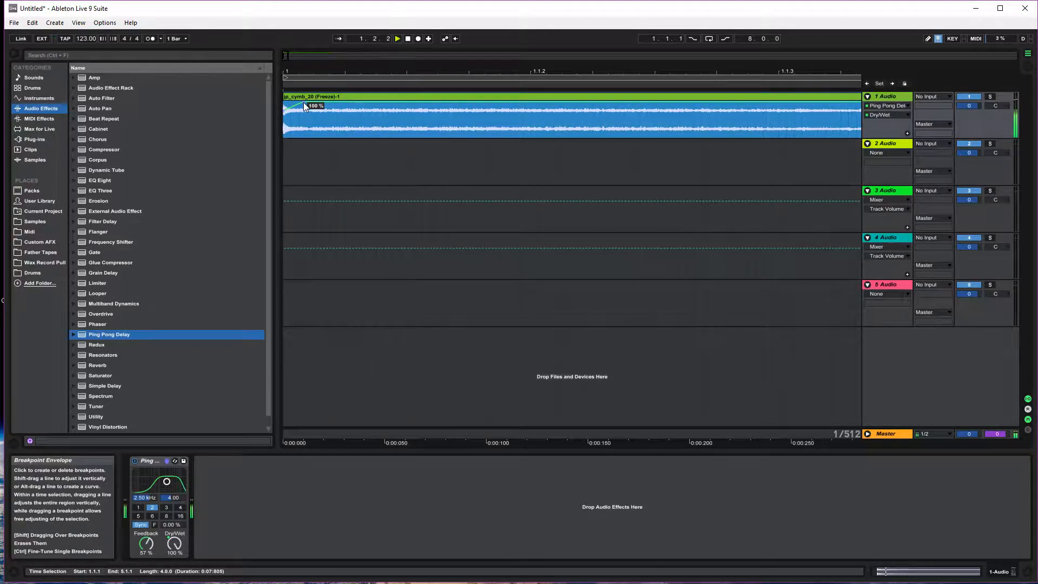
{"action": "key", "text": "space"}
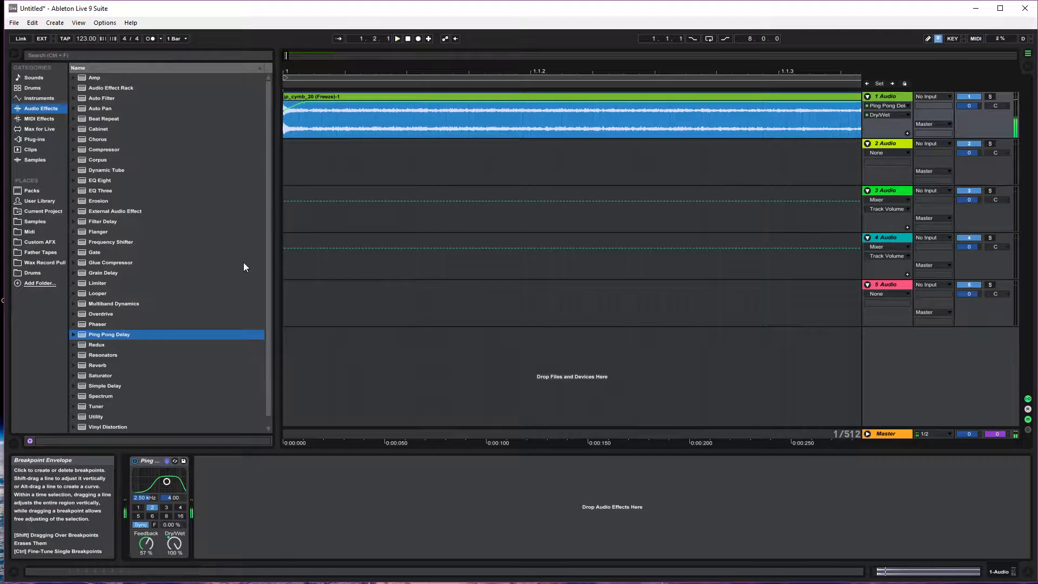
{"action": "left_click", "coordinate": [914, 574]}
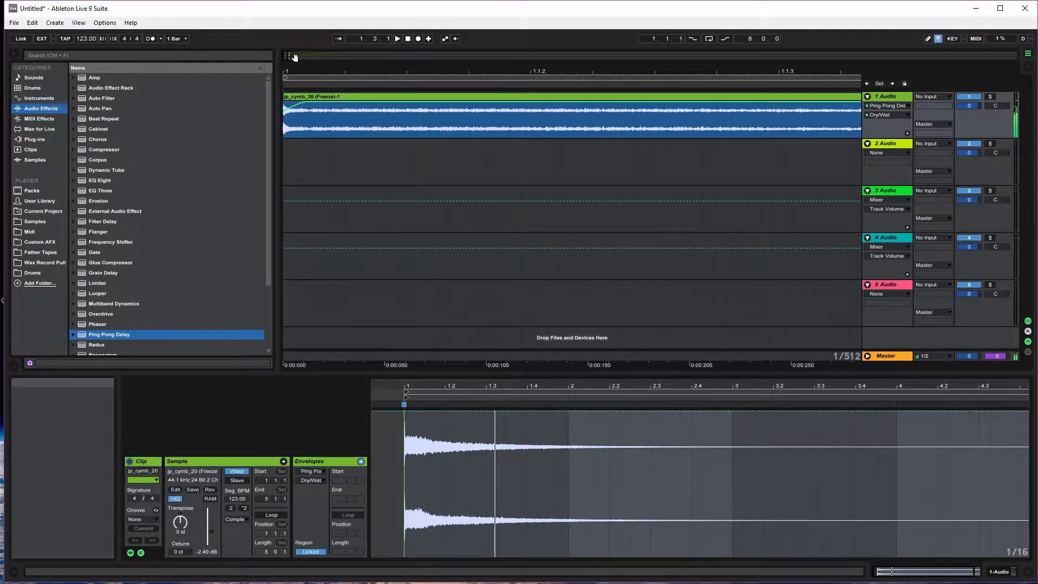
{"action": "key", "text": "shift+Tab"}
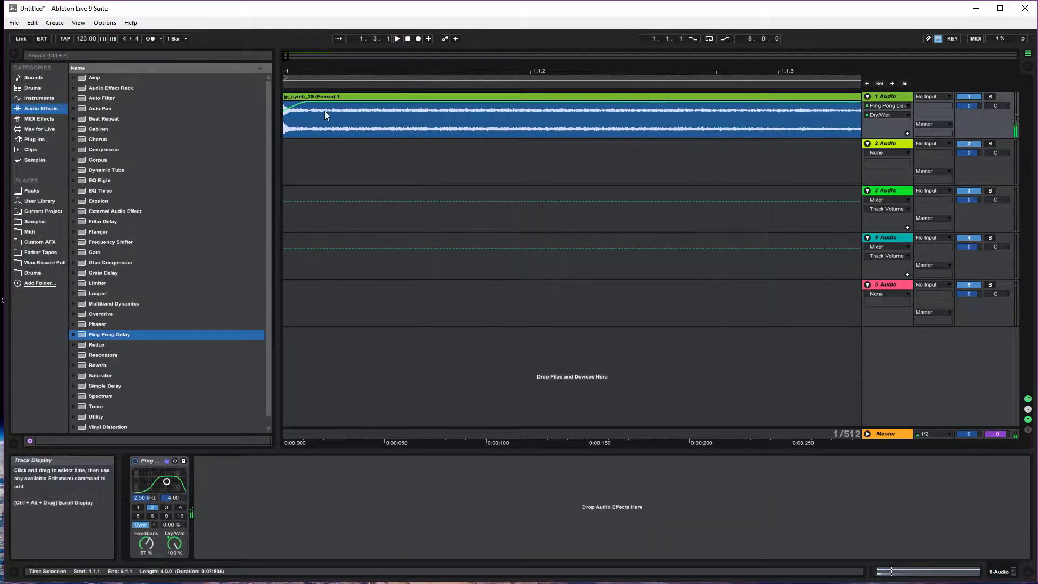
{"action": "left_click_drag", "start_coordinate": [295, 73], "coordinate": [287, 124]}
Step: Undo the last Dry/Wet automation ramp edits and clear the cymbal clip's Dry/Wet modulation envelope
{"action": "key", "text": "ctrl+z"}
{"action": "key", "text": "ctrl+z"}
{"action": "key", "text": "ctrl+z"}
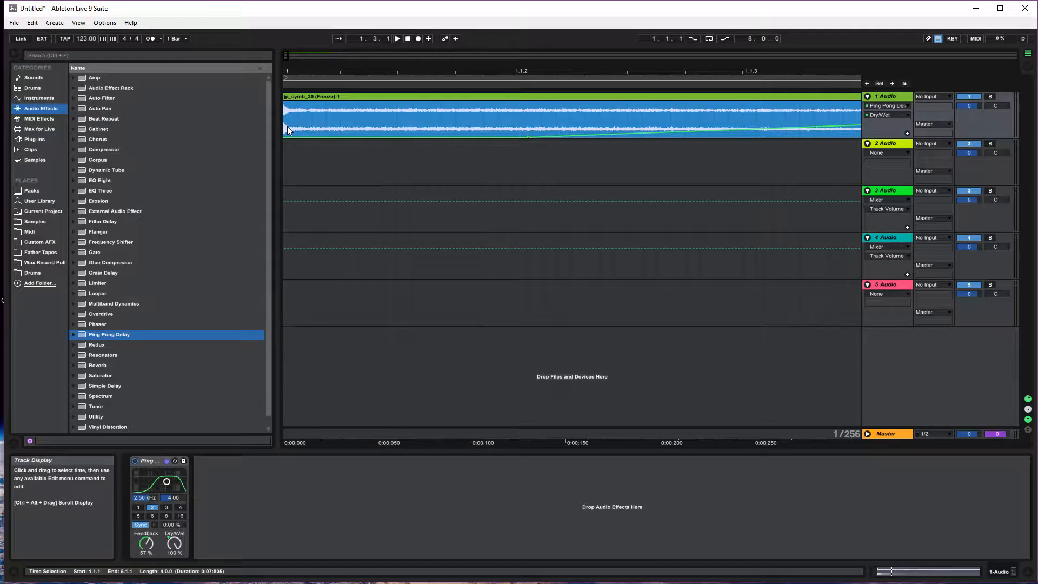
{"action": "left_click", "coordinate": [944, 571]}
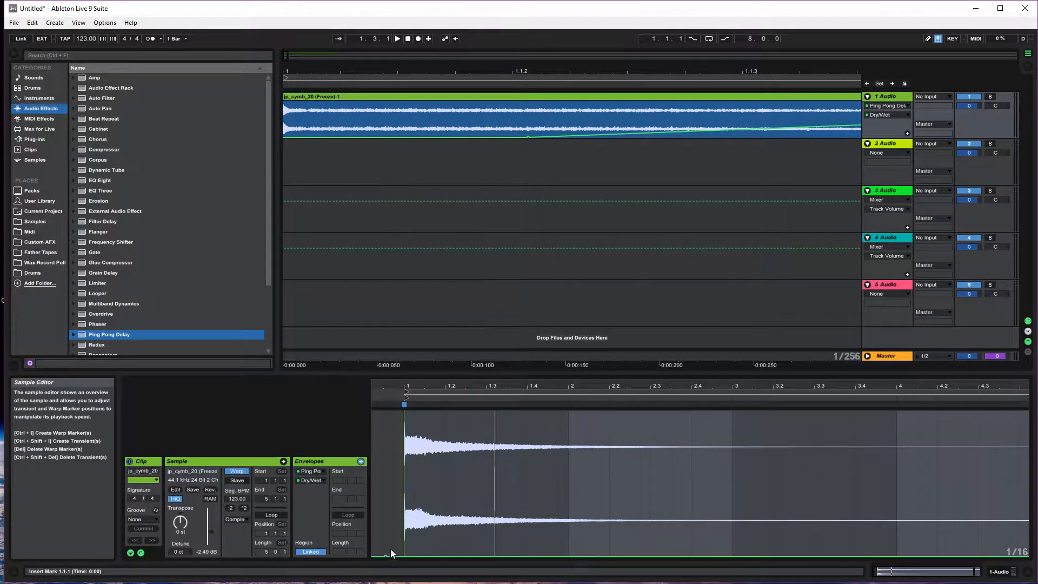
{"action": "key", "text": "space"}
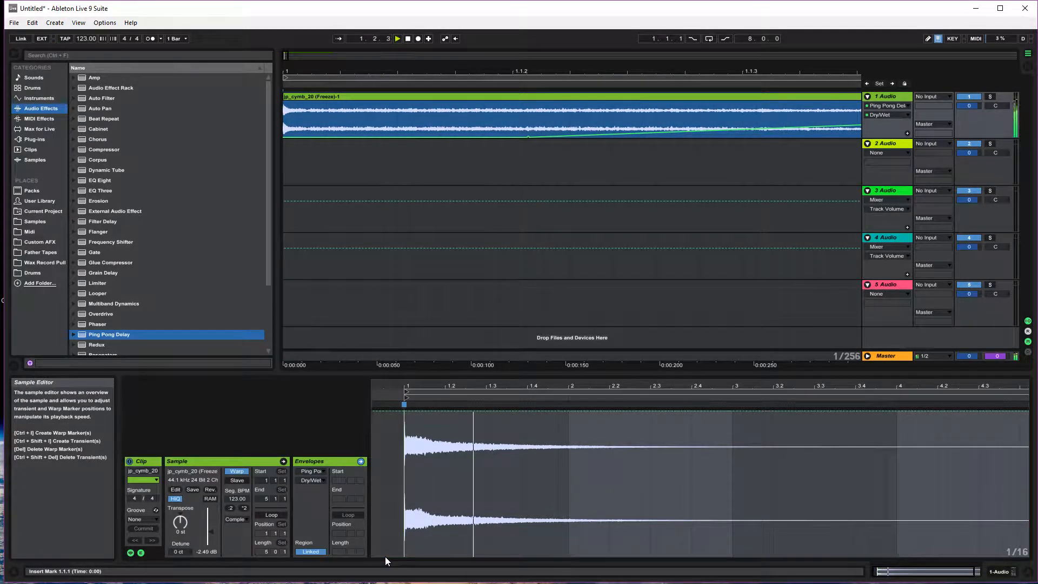
Step: Lower the Dry/Wet automation ramp's upper level to below half, make it rise earlier, and play back the cymbal
{"action": "left_click_drag", "start_coordinate": [441, 71], "coordinate": [441, 30]}
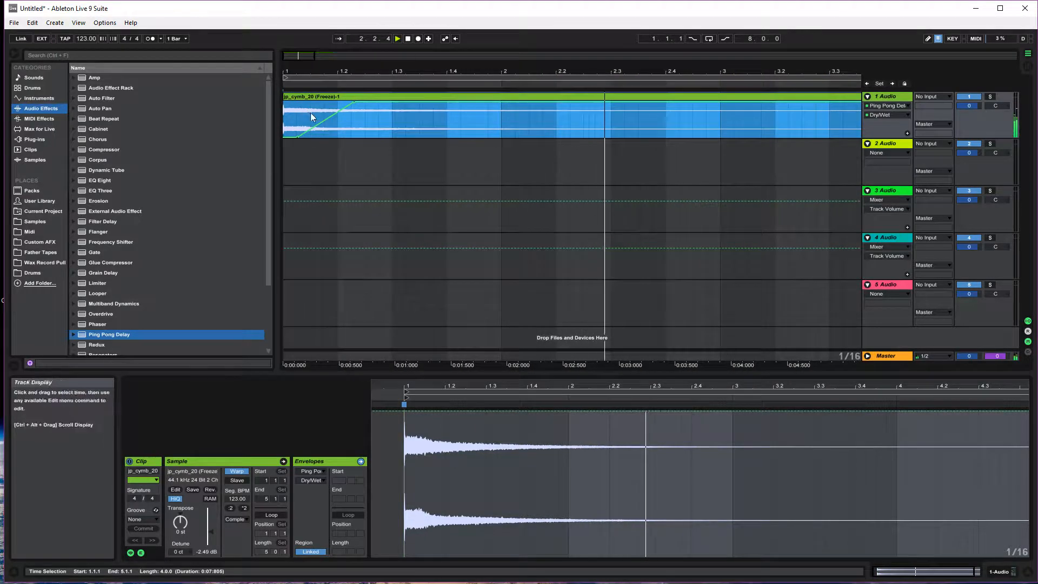
{"action": "left_click_drag", "start_coordinate": [352, 102], "coordinate": [353, 122]}
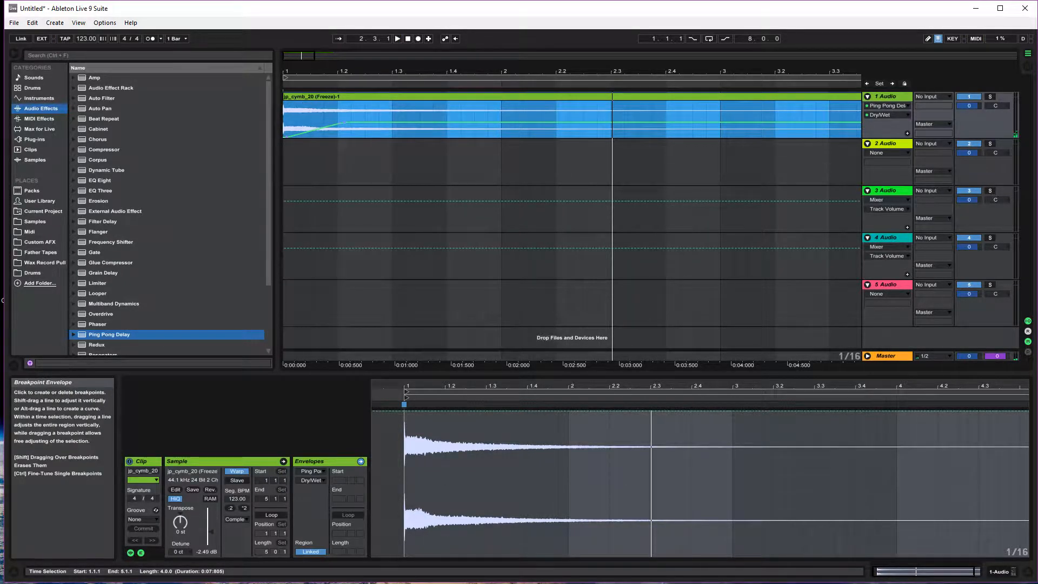
{"action": "left_click_drag", "start_coordinate": [347, 122], "coordinate": [323, 111]}
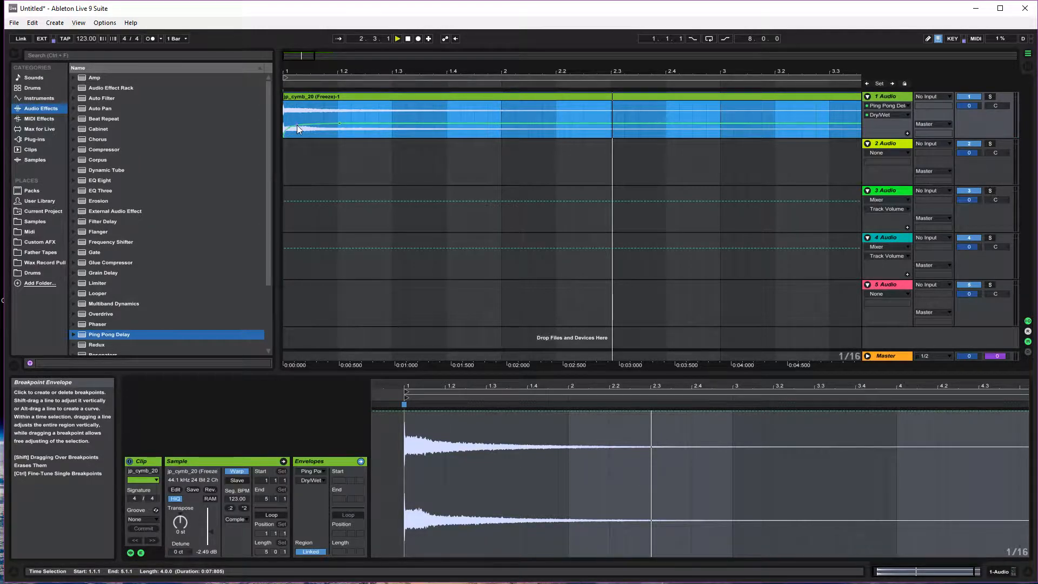
{"action": "key", "text": "space"}
{"action": "key", "text": "space"}
{"action": "key", "text": "space"}
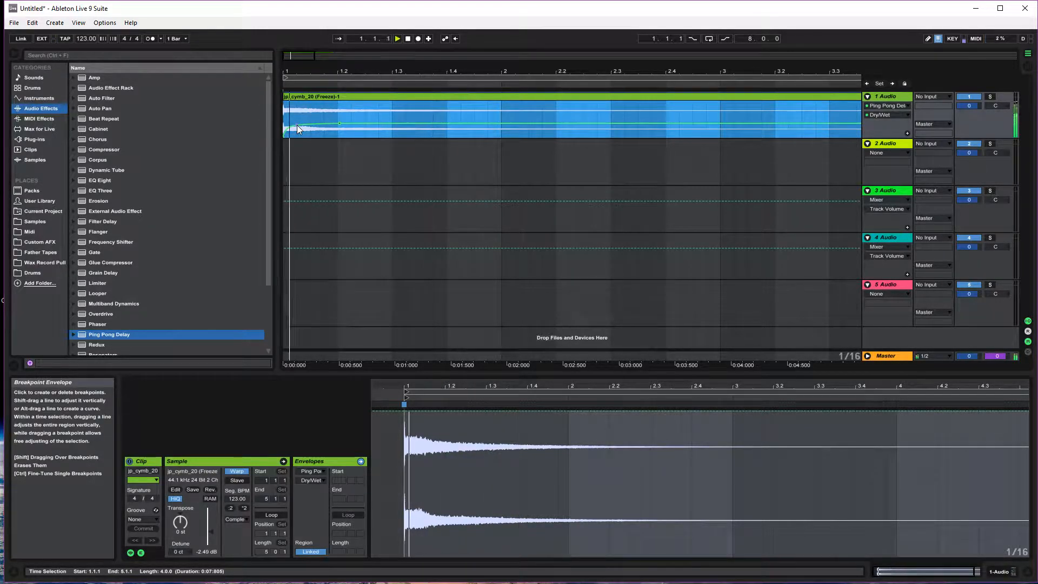
Step: Stop the playback and freeze the cymbal's track, 1 Audio, with its Ping Pong Delay automation
{"action": "left_click", "coordinate": [407, 39]}
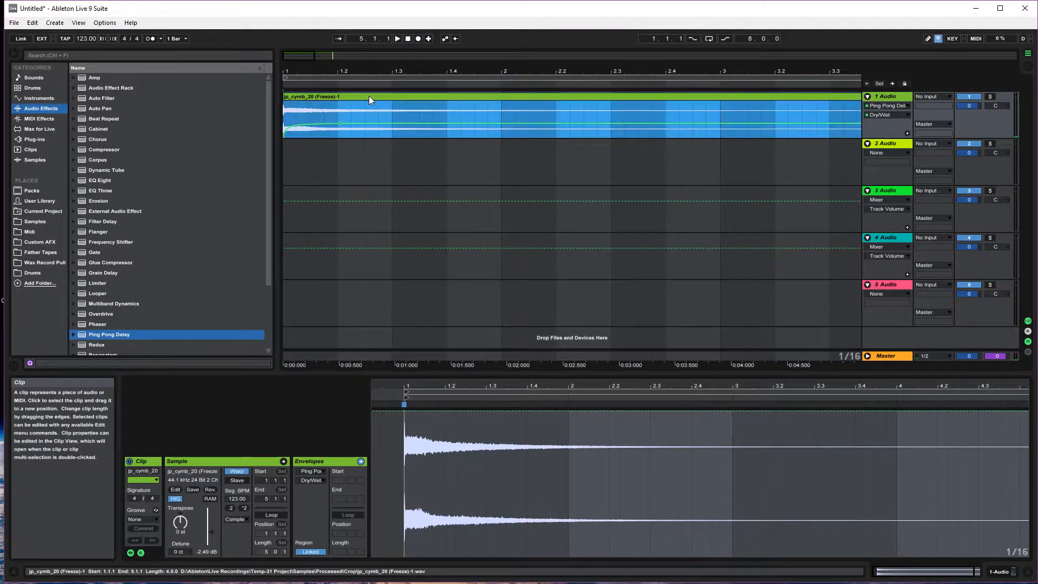
{"action": "right_click", "coordinate": [712, 90]}
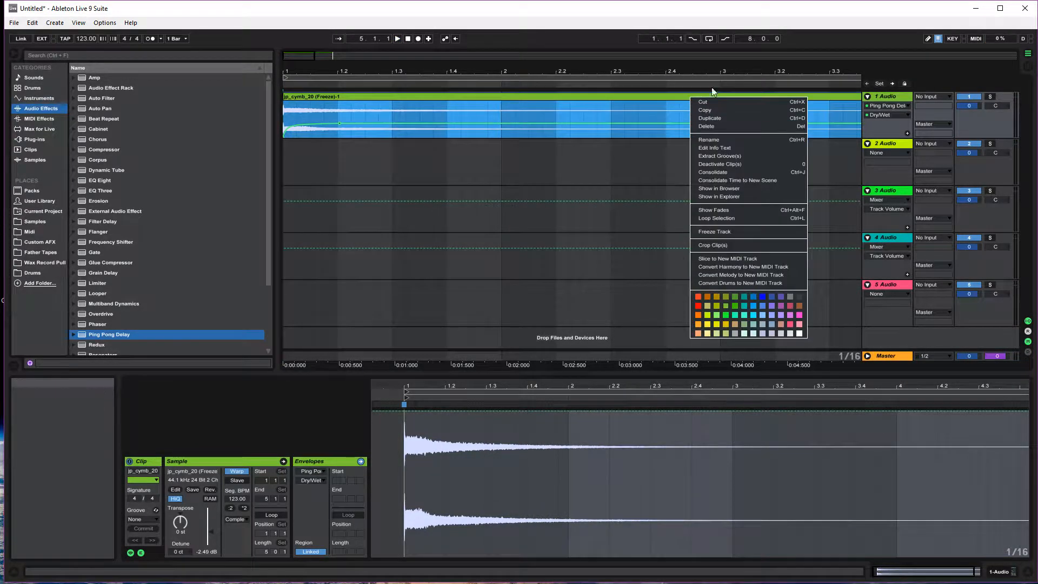
{"action": "left_click", "coordinate": [734, 231]}
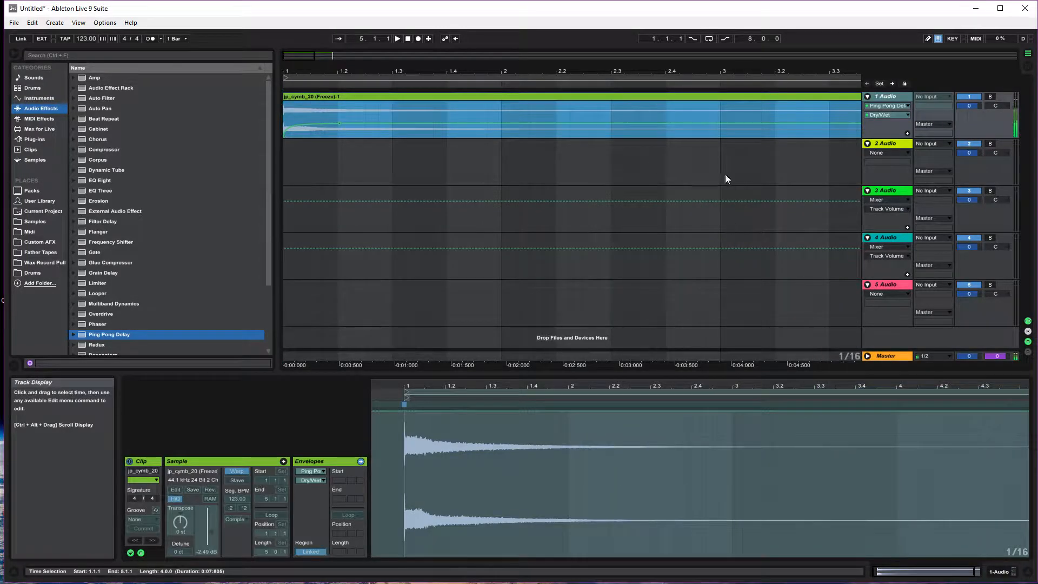
Step: Copy the frozen cymbal clip together with its freeze tail onto track 2 Audio and consolidate both parts into one clip
{"action": "left_click_drag", "start_coordinate": [597, 69], "coordinate": [594, 37]}
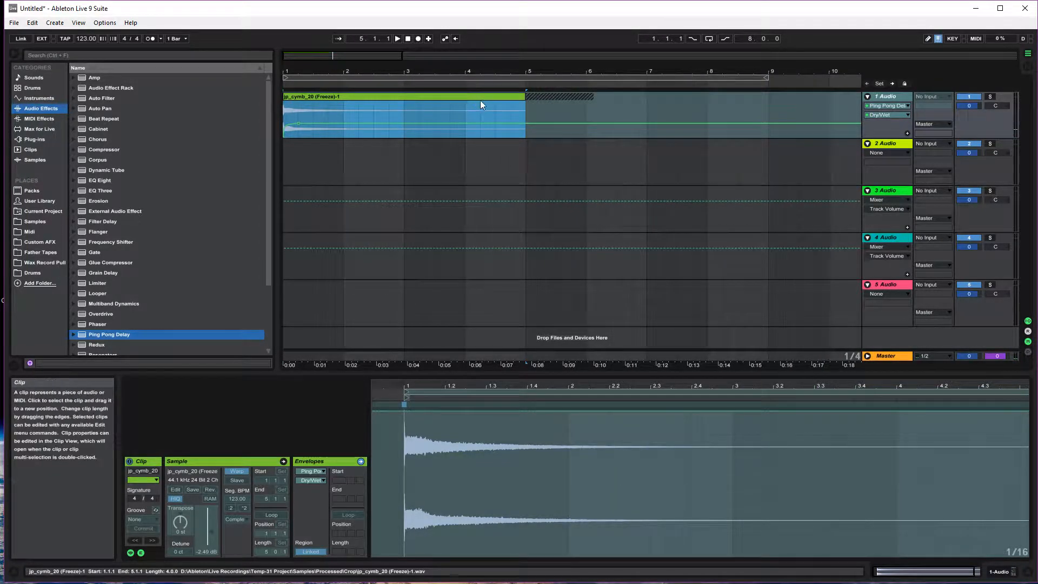
{"action": "left_click", "coordinate": [541, 98], "text": "shift"}
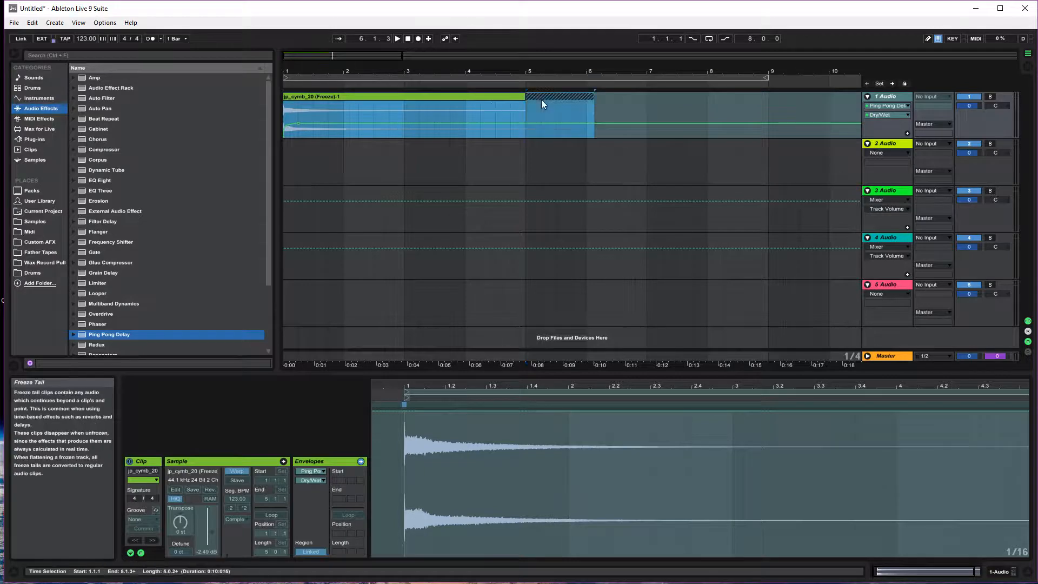
{"action": "left_click_drag", "start_coordinate": [472, 98], "coordinate": [480, 155]}
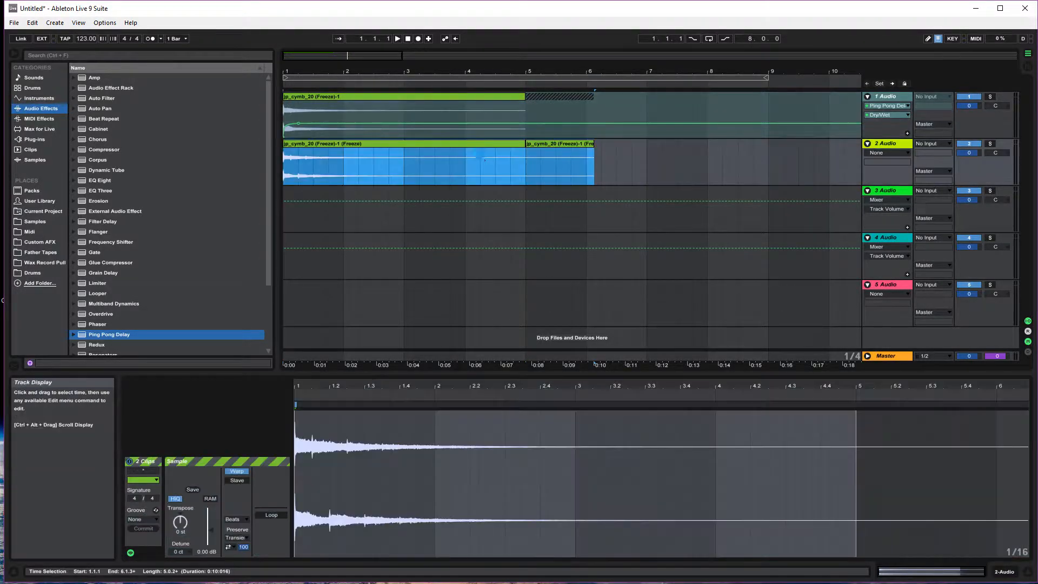
{"action": "left_click", "coordinate": [533, 145], "text": "shift"}
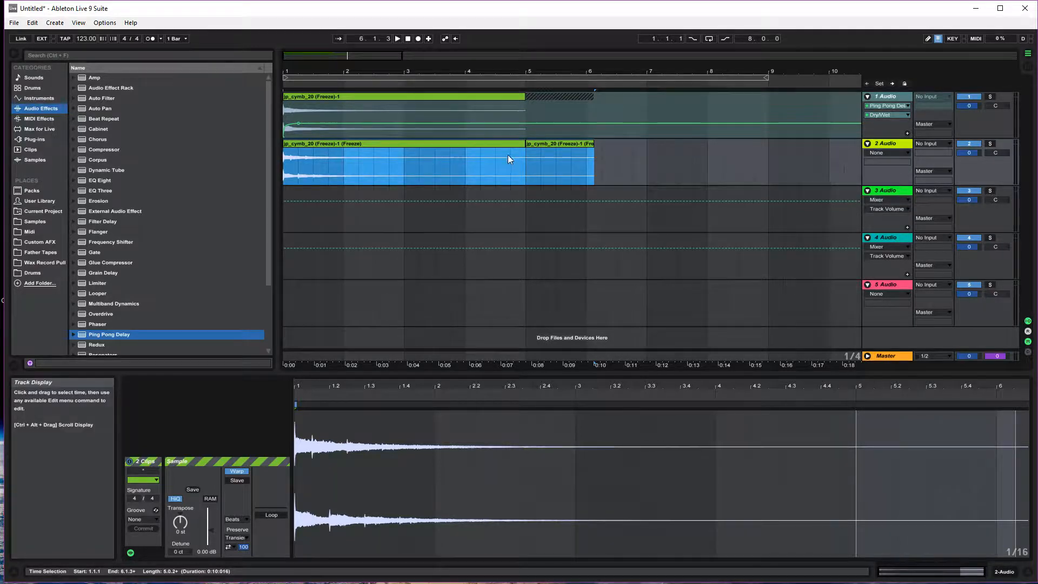
{"action": "key", "text": "ctrl+j"}
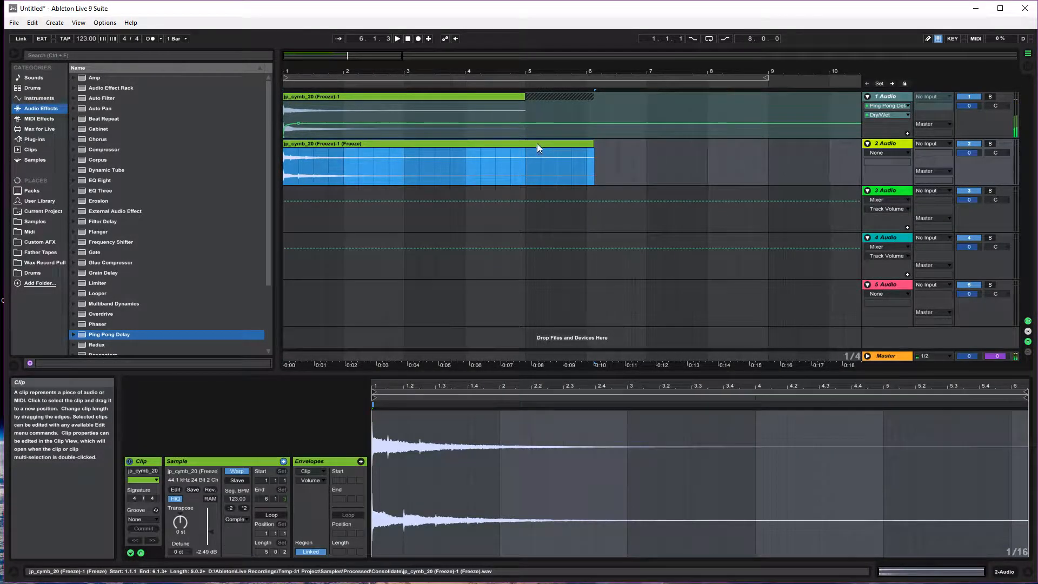
Step: Reverse the consolidated cymbal clip, solo track 2 Audio, and audition the reversed cymbal from the start
{"action": "left_click", "coordinate": [209, 490]}
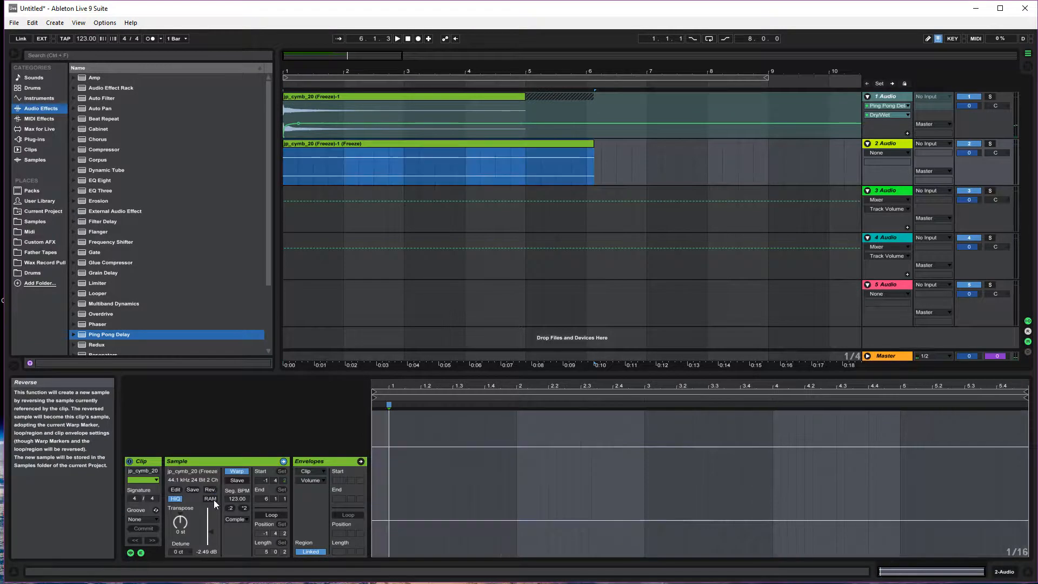
{"action": "left_click", "coordinate": [989, 144]}
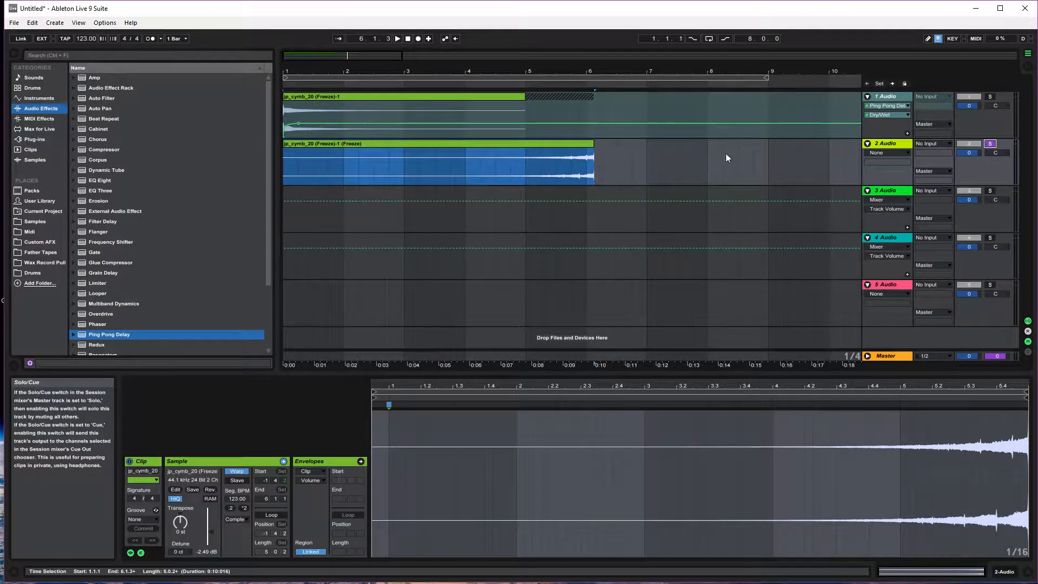
{"action": "left_click", "coordinate": [287, 83]}
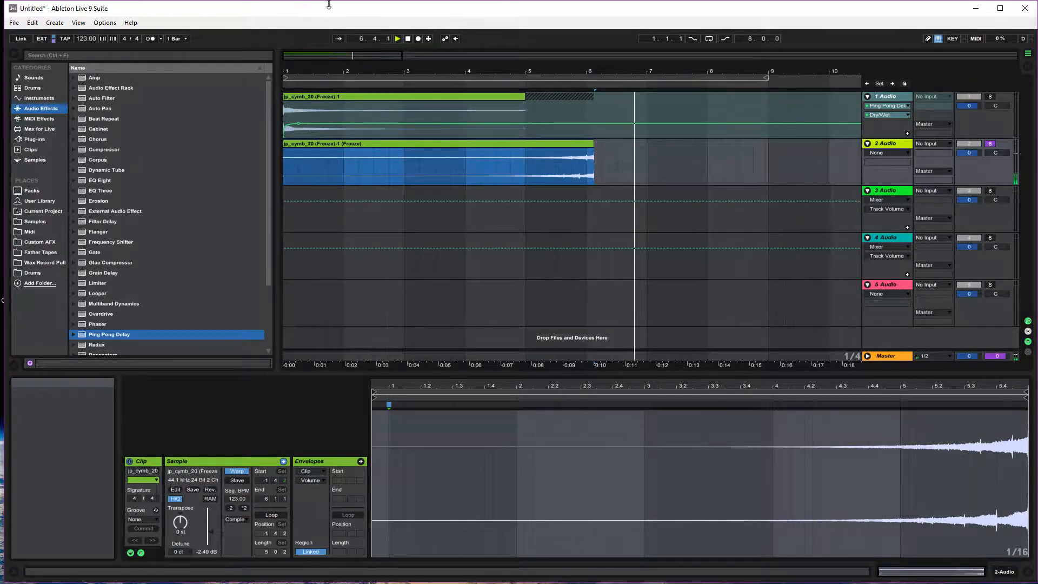
{"action": "left_click", "coordinate": [408, 39]}
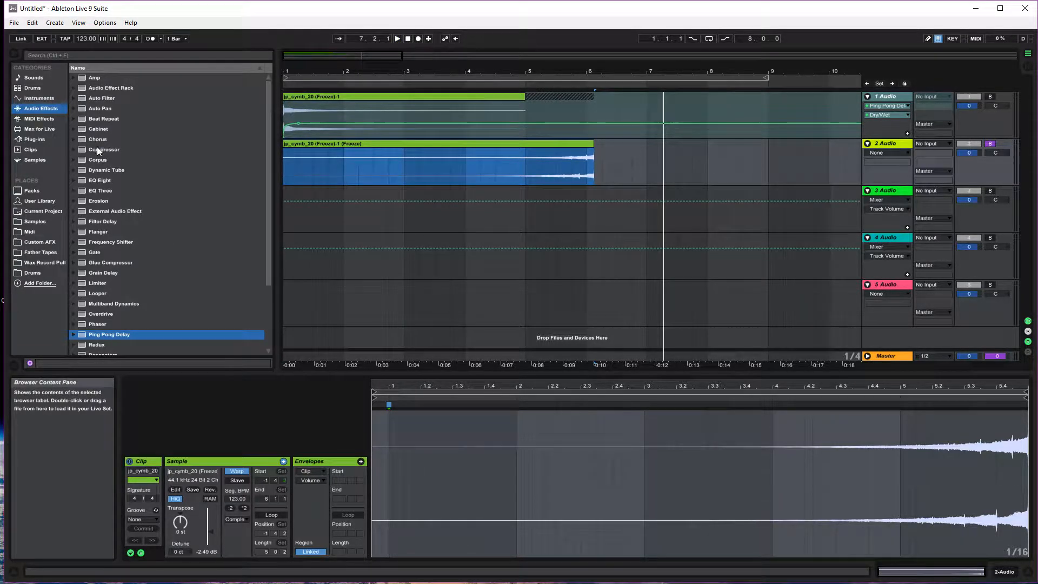
Step: Add a Compressor to track 2 Audio with a threshold of -17.7 dB and an attack of 1.83 ms
{"action": "left_click_drag", "start_coordinate": [99, 152], "coordinate": [715, 204]}
{"action": "left_click_drag", "start_coordinate": [878, 146], "coordinate": [882, 144]}
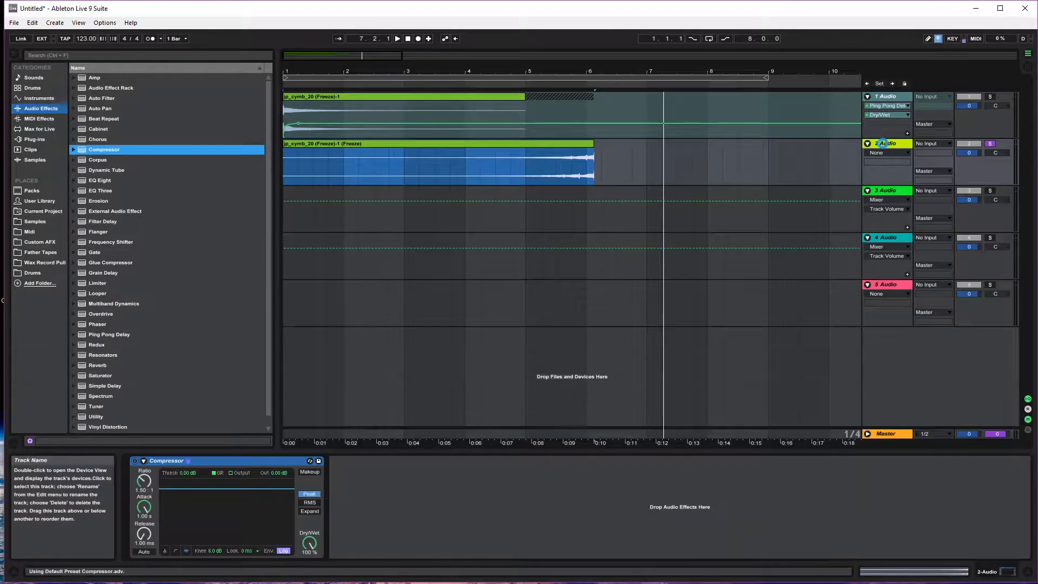
{"action": "left_click_drag", "start_coordinate": [178, 488], "coordinate": [144, 502]}
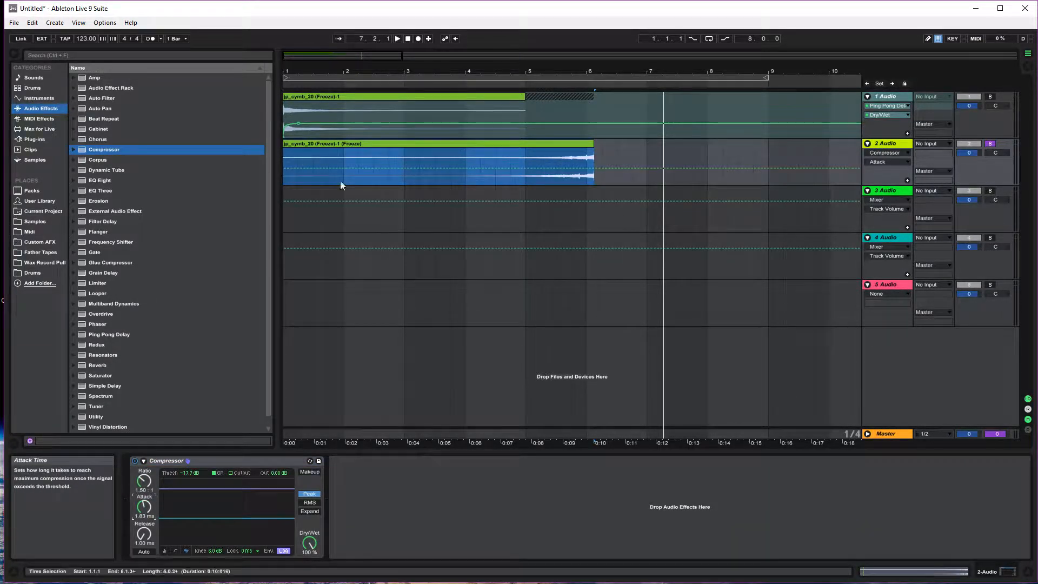
Step: While playing the reversed cymbal, set the Compressor to -22.3 dB threshold, 2.80:1 ratio, 0.16 ms attack and about 12 ms release
{"action": "left_click", "coordinate": [514, 83]}
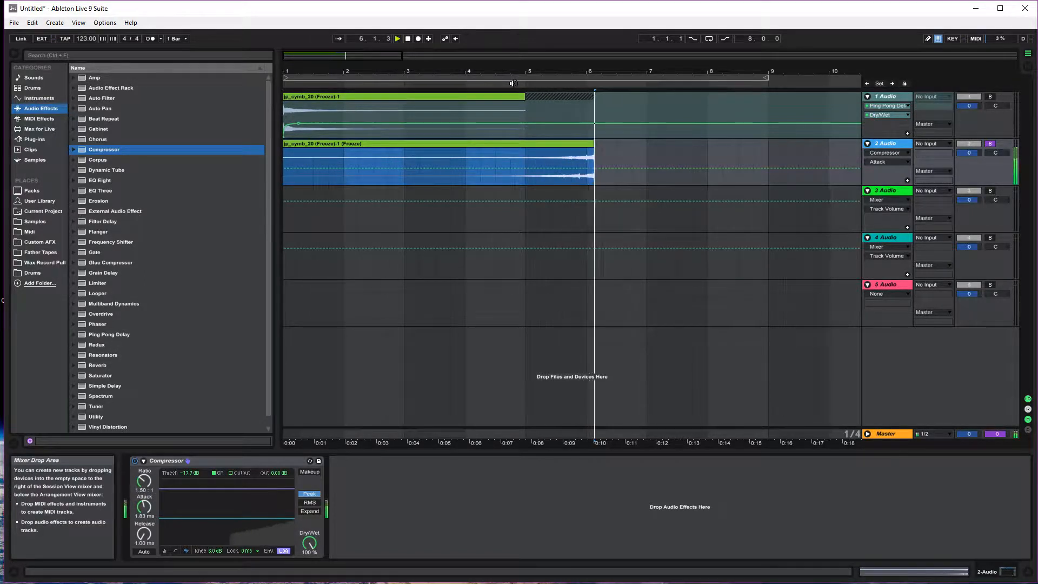
{"action": "left_click_drag", "start_coordinate": [254, 518], "coordinate": [253, 524]}
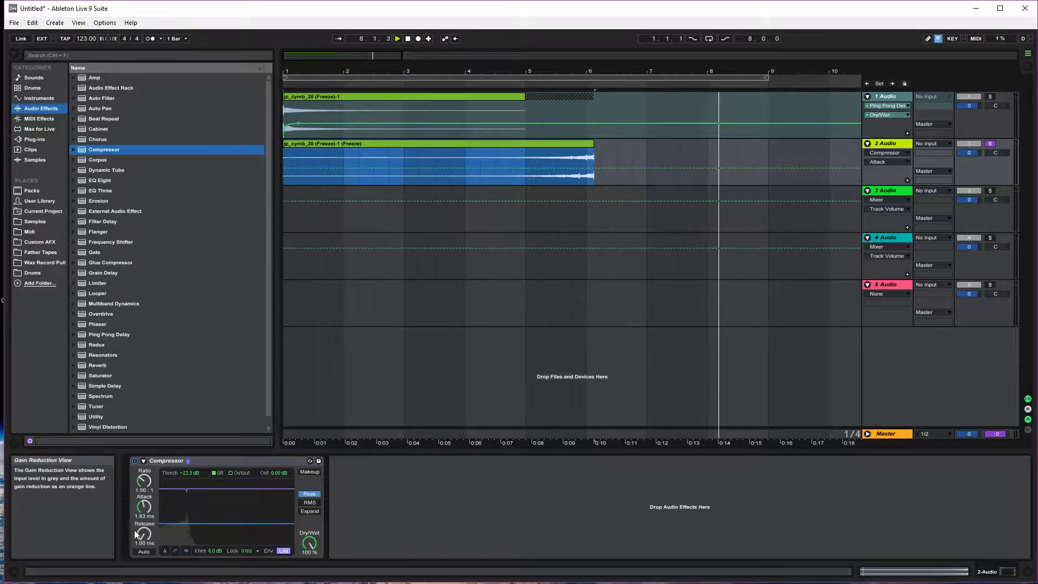
{"action": "left_click_drag", "start_coordinate": [144, 486], "coordinate": [144, 512]}
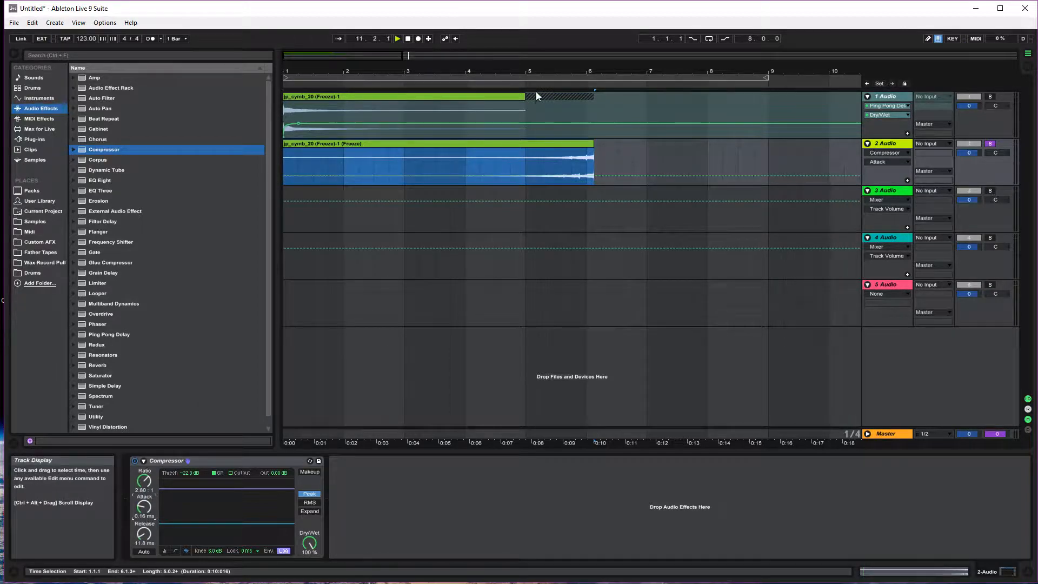
Step: Audition the compressed reverse cymbal's peak again and raise the Compressor's ratio to 3.94:1
{"action": "left_click", "coordinate": [521, 84]}
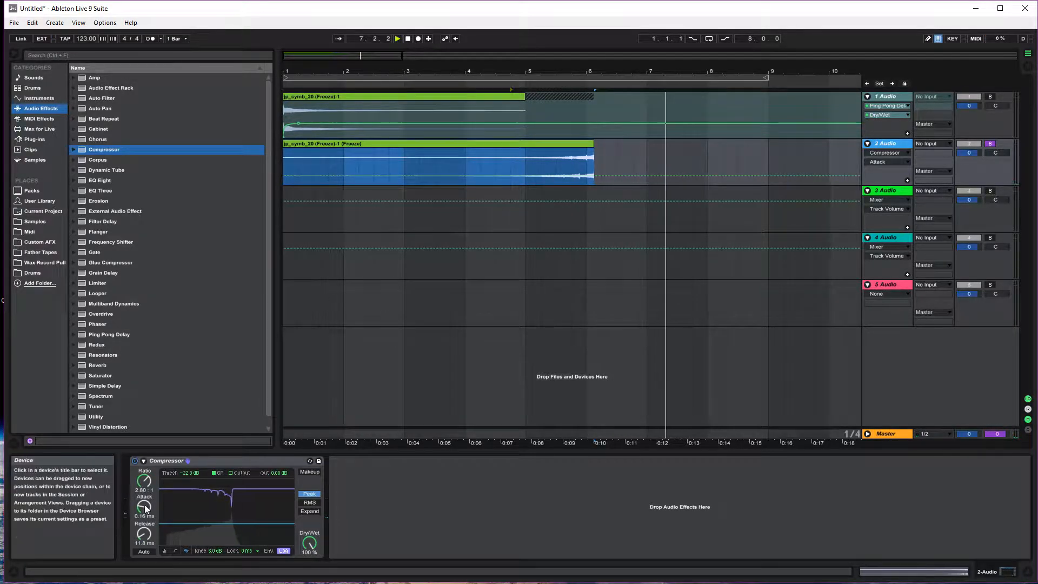
{"action": "left_click", "coordinate": [151, 462]}
{"action": "key", "text": "space"}
{"action": "key", "text": "space"}
{"action": "mouse_move", "coordinate": [145, 487]}
{"action": "left_mouse_down"}
{"action": "mouse_move", "coordinate": [145, 473]}
{"action": "mouse_move", "coordinate": [144, 507]}
{"action": "left_mouse_up"}
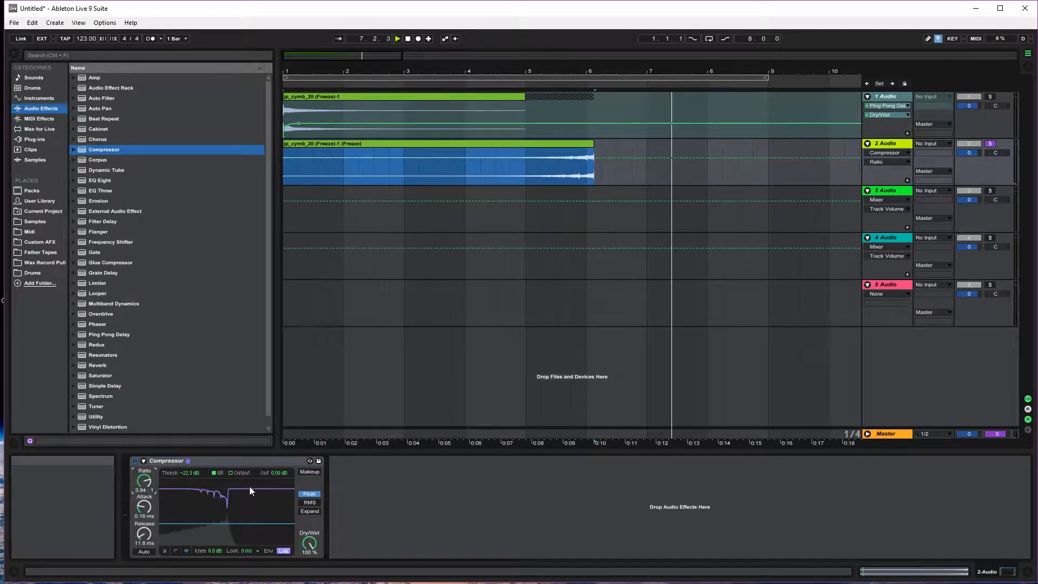
Step: Freeze track 2 Audio and flatten it to render the compression into the reversed cymbal clip
{"action": "right_click", "coordinate": [887, 145]}
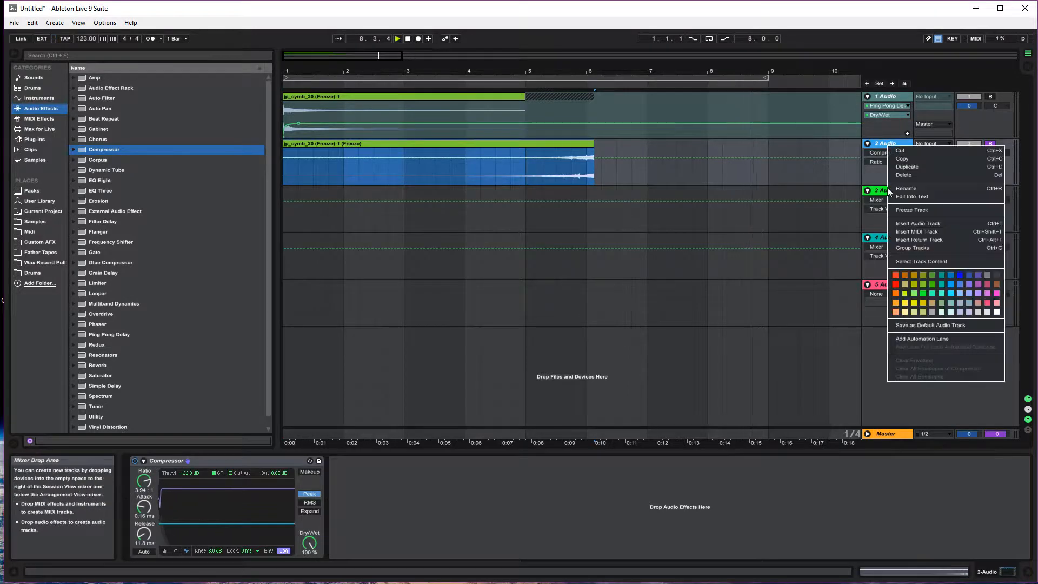
{"action": "left_click", "coordinate": [914, 210]}
{"action": "left_click", "coordinate": [913, 413]}
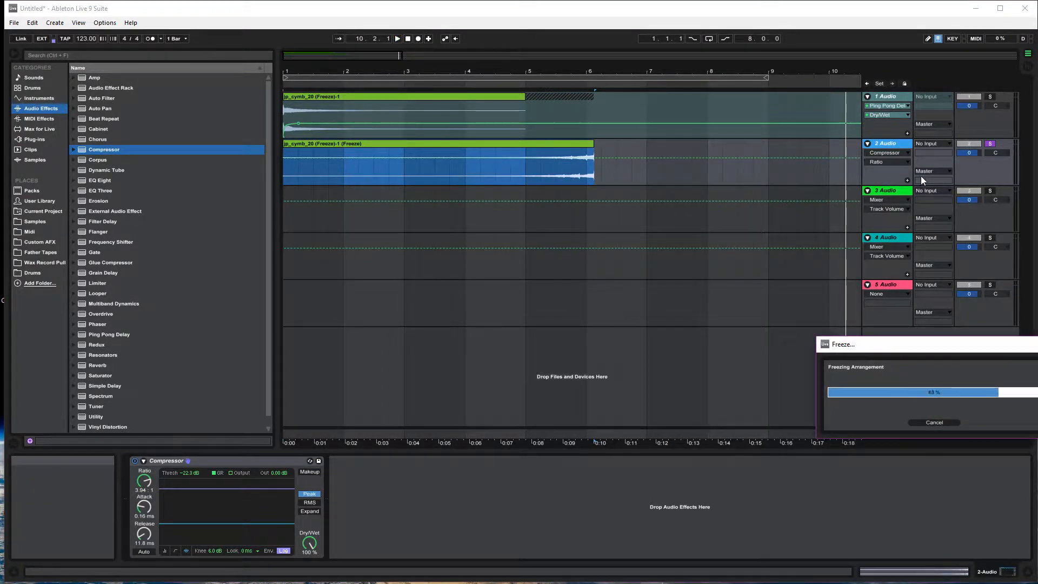
{"action": "right_click", "coordinate": [888, 144]}
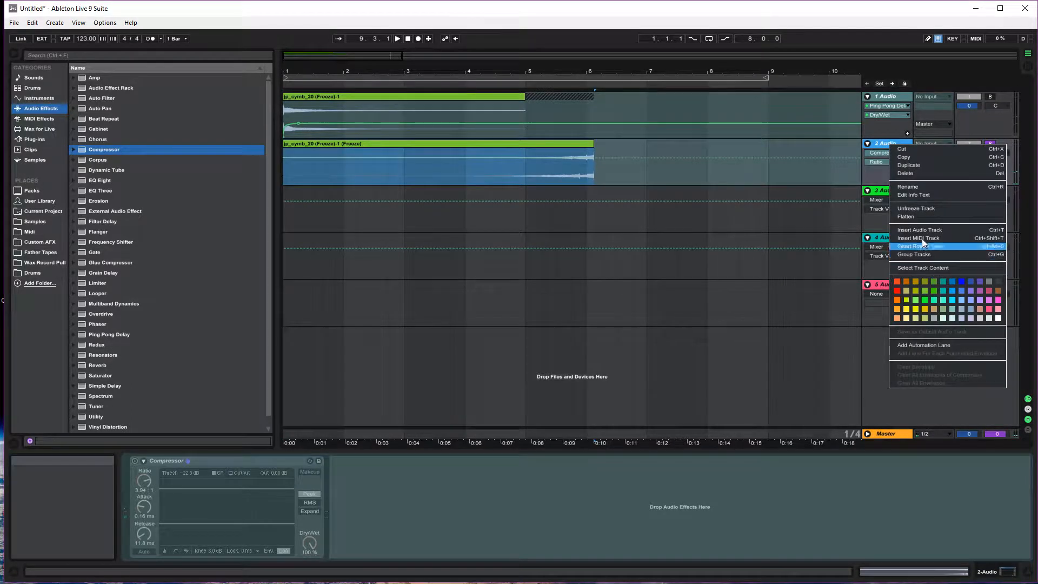
{"action": "left_click", "coordinate": [920, 217]}
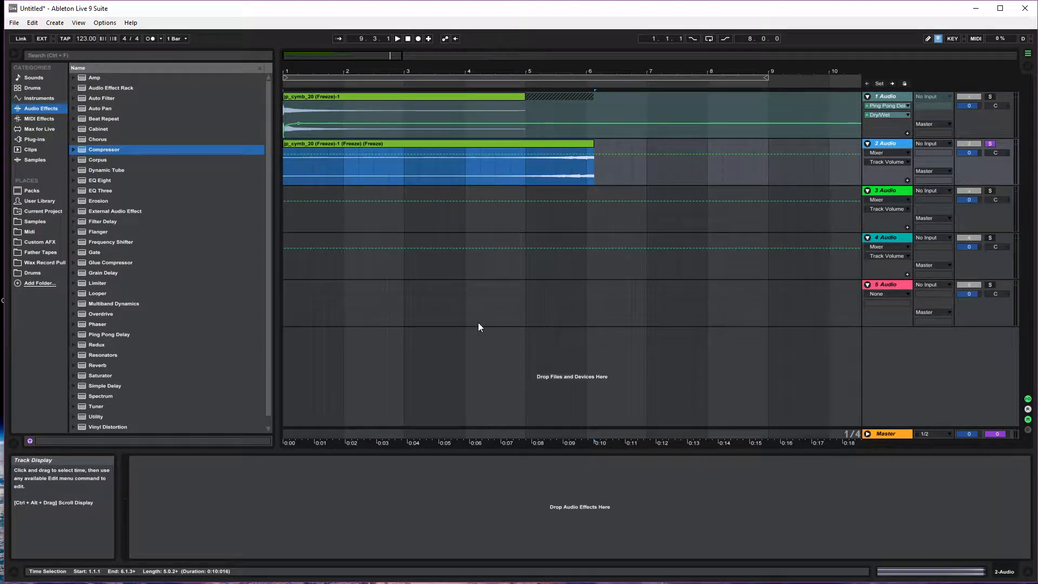
Step: Rename the flattened reverse cymbal clip "Cym rise 1" and crop it to a new sample
{"action": "left_click", "coordinate": [482, 144]}
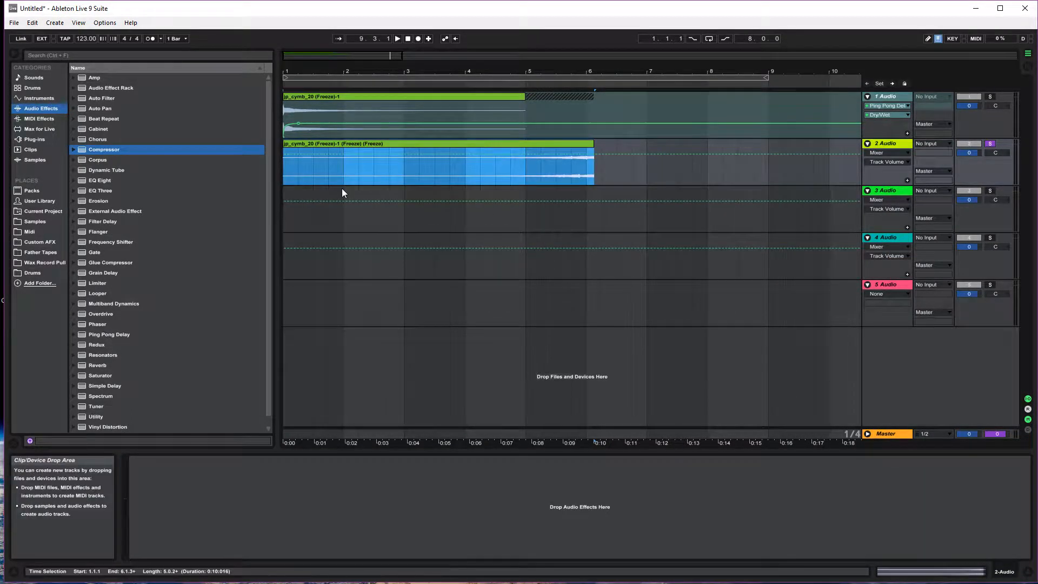
{"action": "right_click", "coordinate": [362, 147]}
{"action": "left_click", "coordinate": [386, 189]}
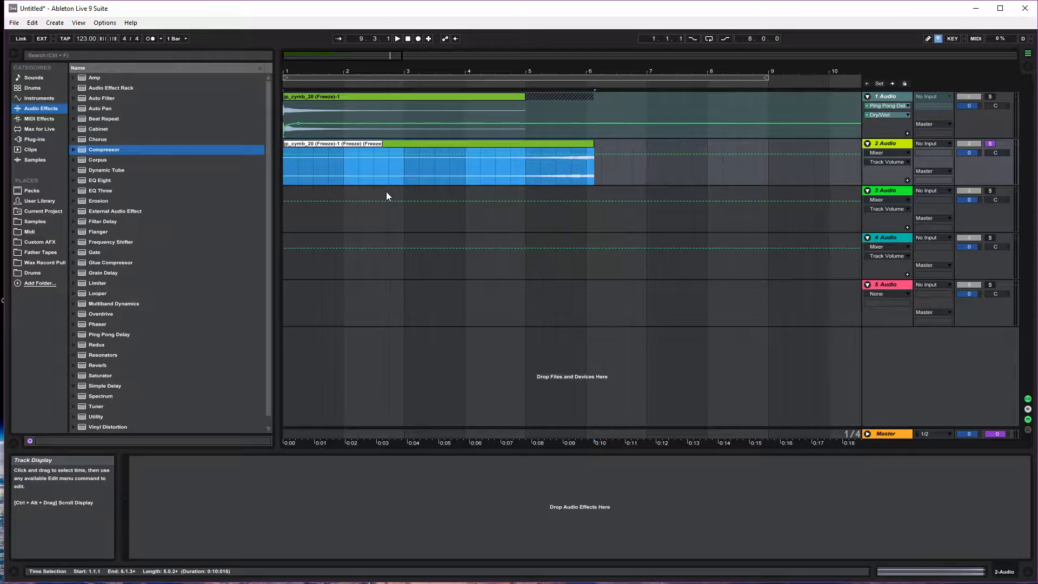
{"action": "type", "text": "Cym r"}
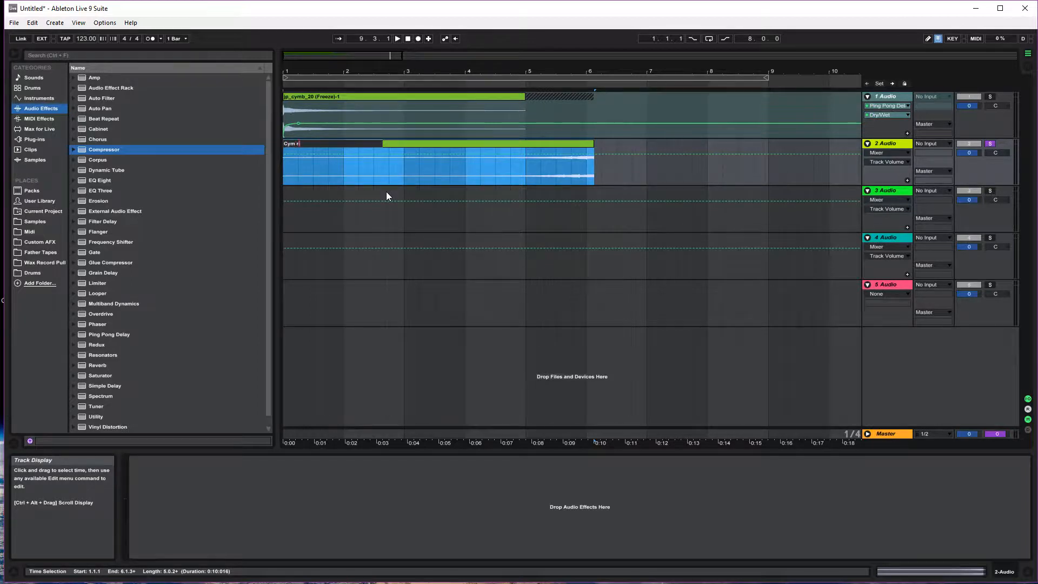
{"action": "type", "text": "ise 1"}
{"action": "key", "text": "Return"}
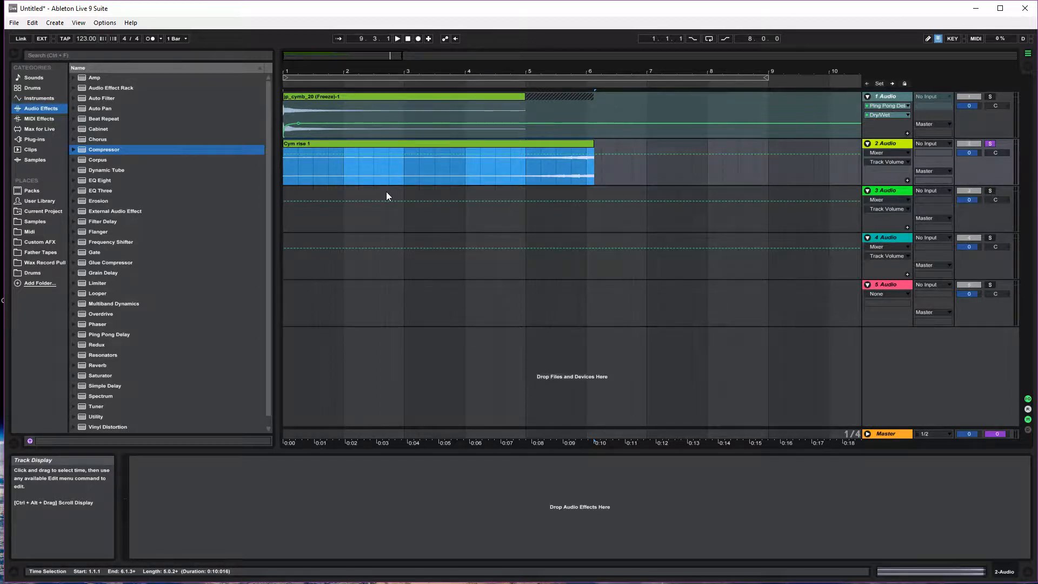
{"action": "right_click", "coordinate": [309, 144]}
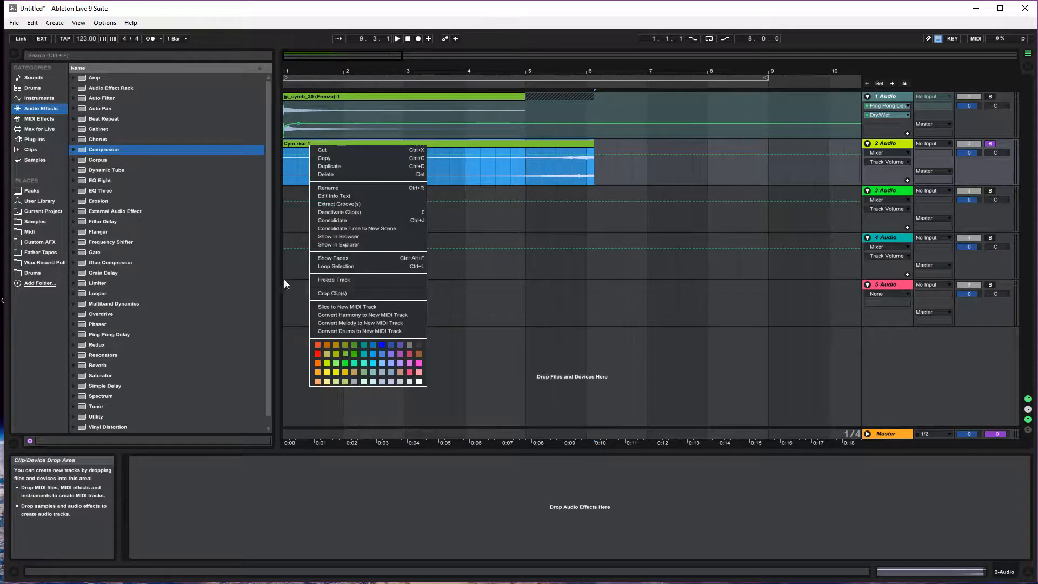
{"action": "left_click", "coordinate": [325, 293]}
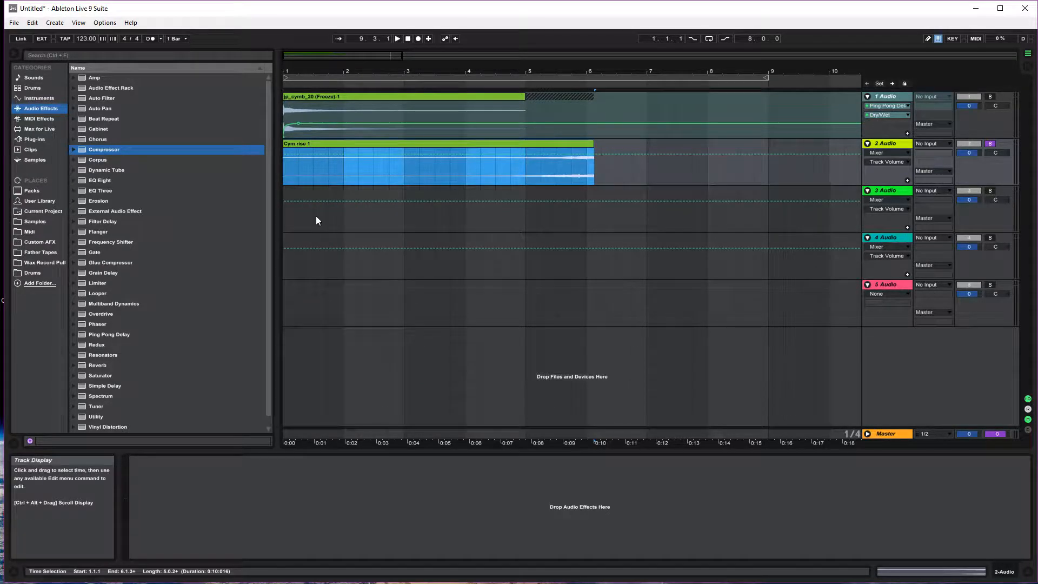
Step: Copy Cym rise 1.wav from the current project's Crop folder into the Cymbal folder under Drums in the Samples library
{"action": "left_click", "coordinate": [42, 211]}
{"action": "left_click", "coordinate": [86, 129]}
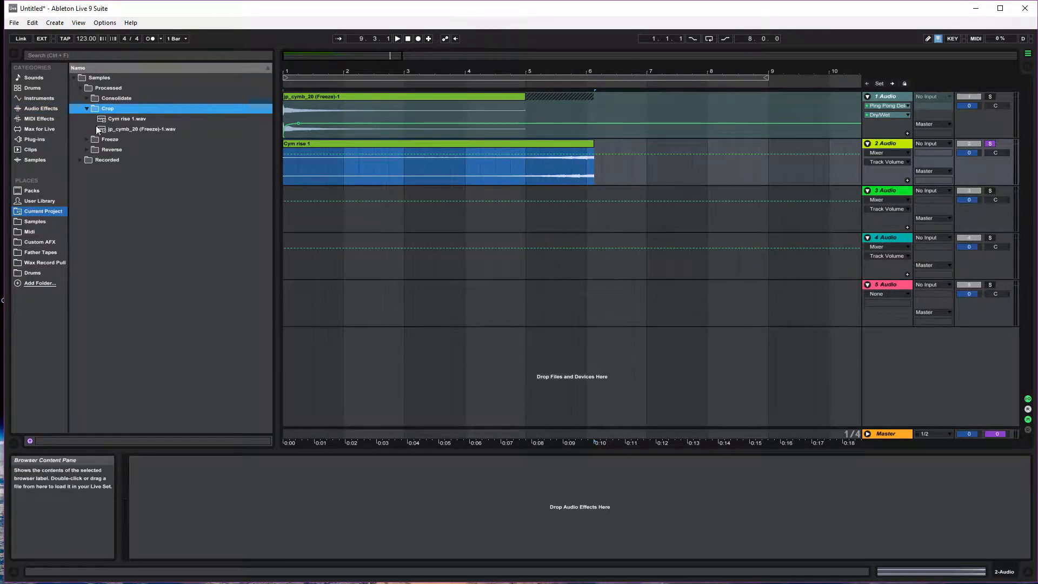
{"action": "left_click", "coordinate": [113, 119]}
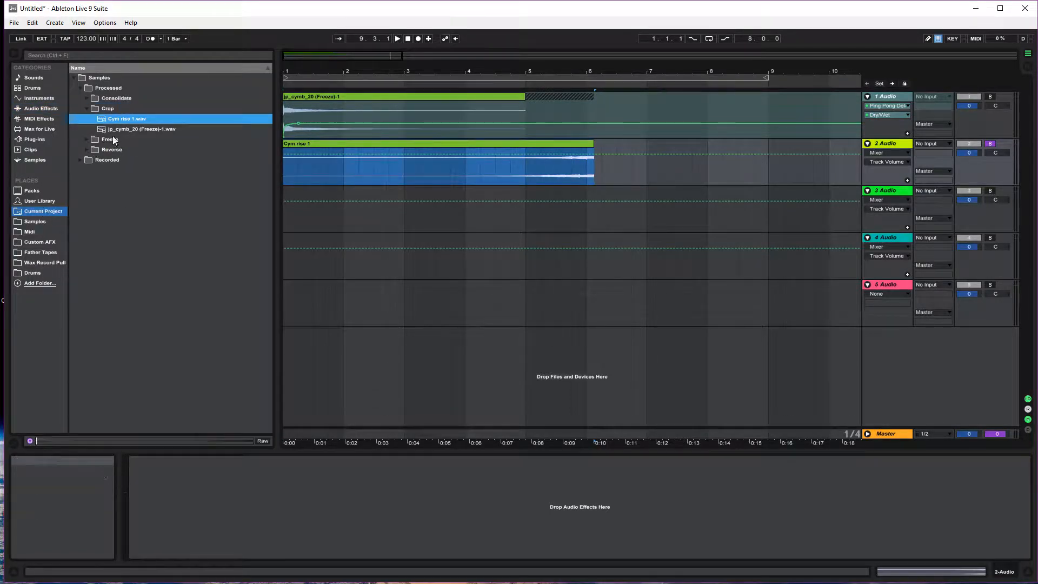
{"action": "left_click", "coordinate": [34, 221]}
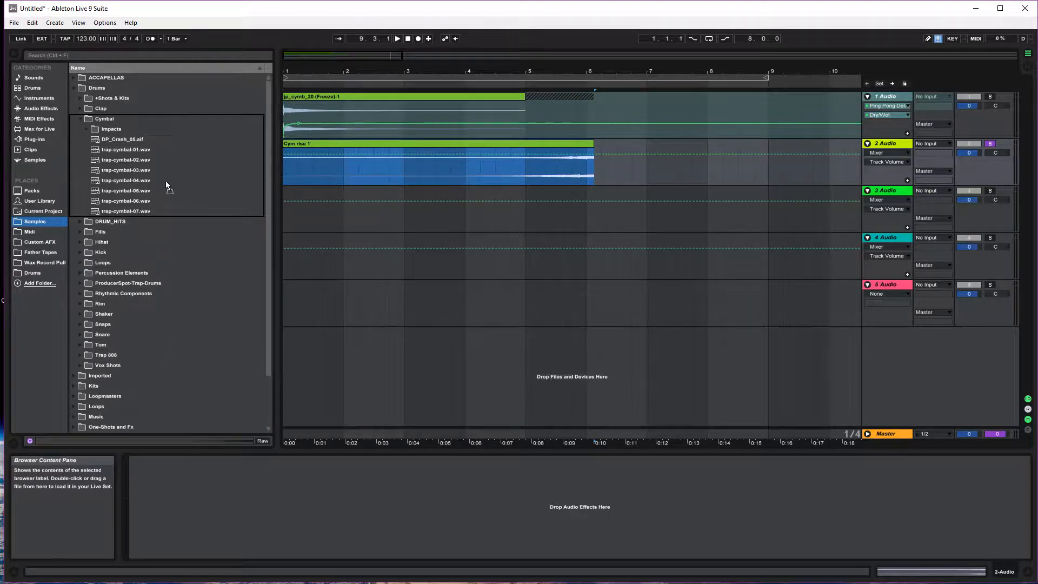
{"action": "left_click", "coordinate": [133, 99]}
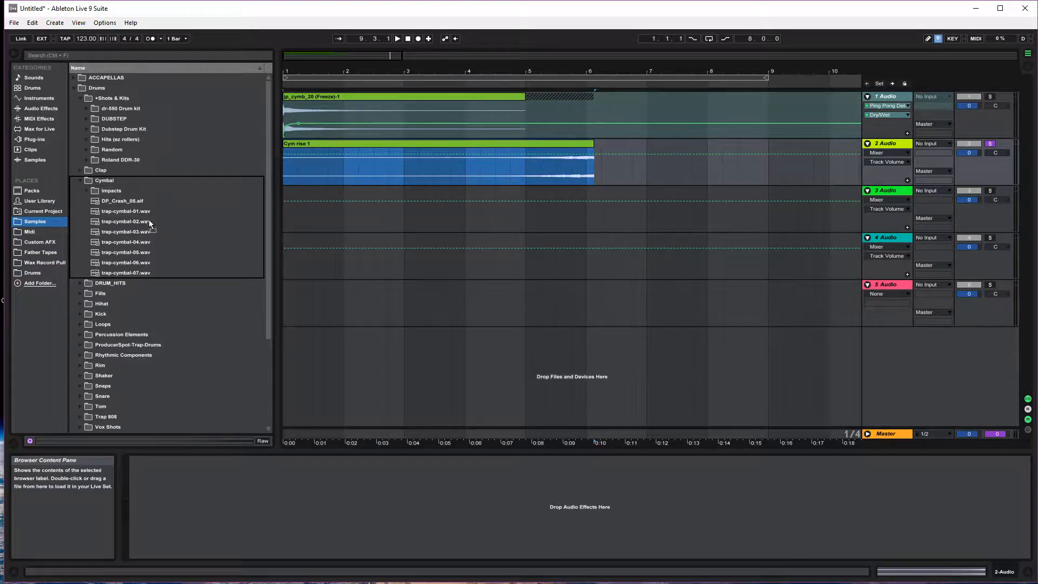
{"action": "left_click", "coordinate": [144, 295]}
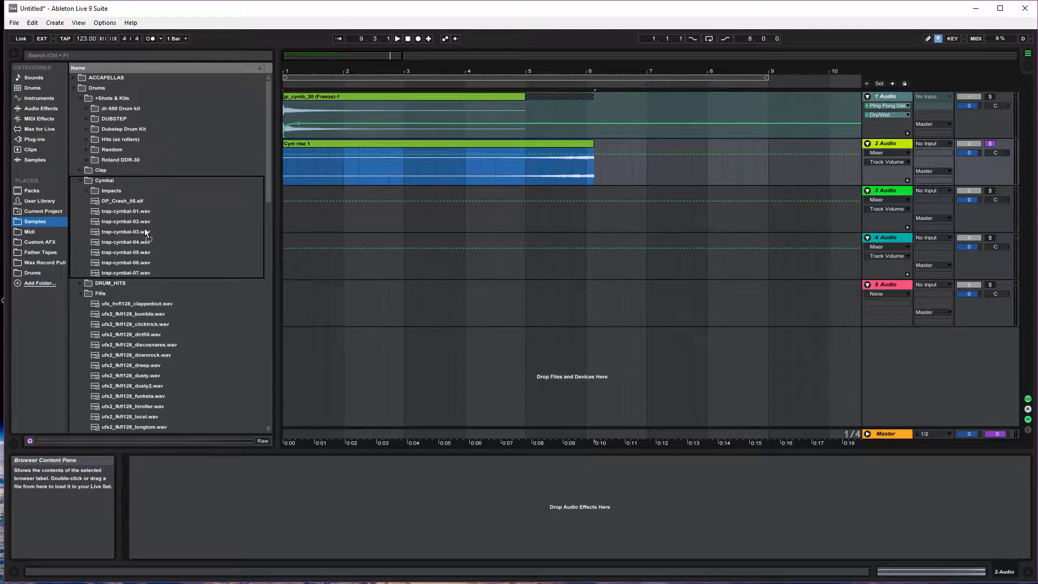
{"action": "left_click_drag", "start_coordinate": [144, 228], "coordinate": [147, 226]}
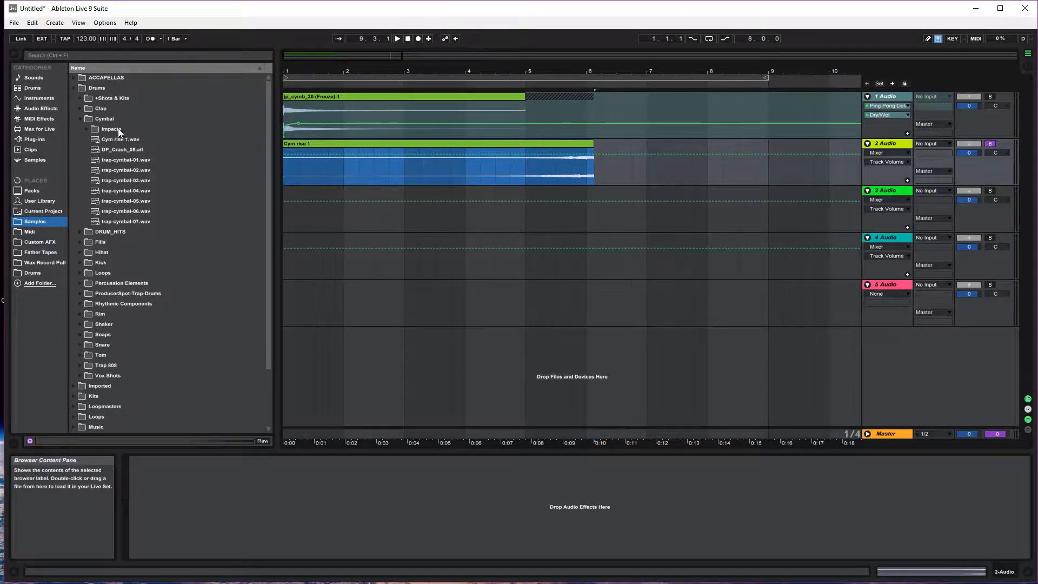
Step: Place DP_Chord Stab_D_10.aif from the Stabs folder of One-Shots and Fx at bar 1 on track 4 Audio
{"action": "scroll", "coordinate": [143, 156], "scroll_direction": "down", "scroll_amount": 2}
{"action": "scroll", "coordinate": [121, 276], "scroll_direction": "down", "scroll_amount": 2}
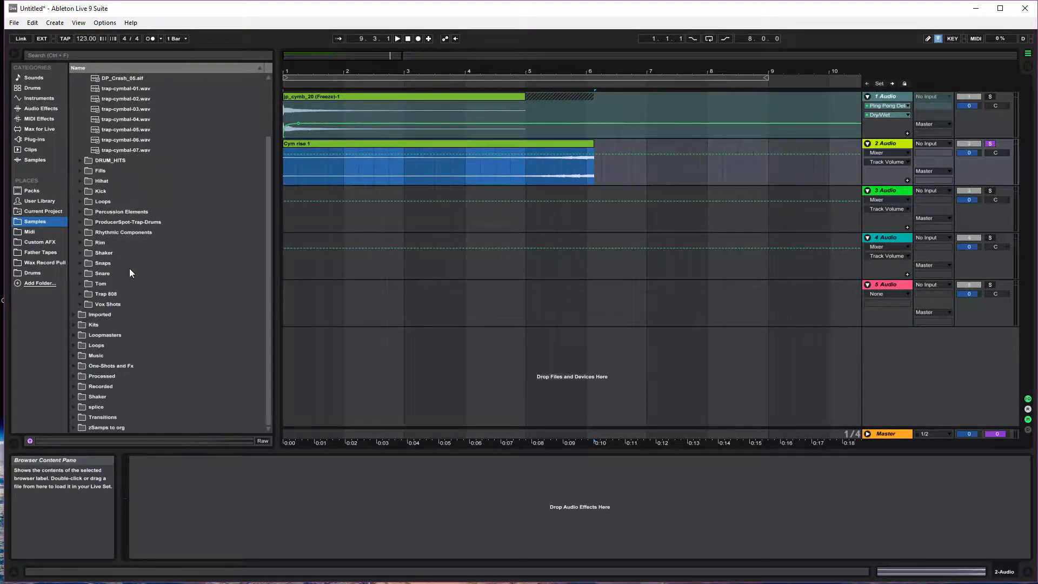
{"action": "left_click", "coordinate": [76, 365]}
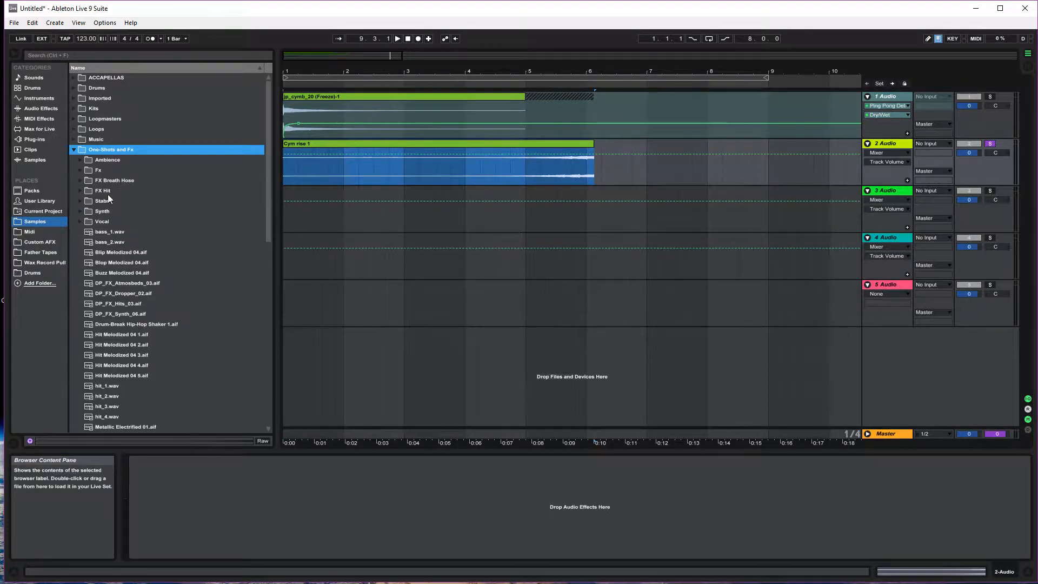
{"action": "left_click", "coordinate": [74, 149]}
{"action": "left_click", "coordinate": [423, 147]}
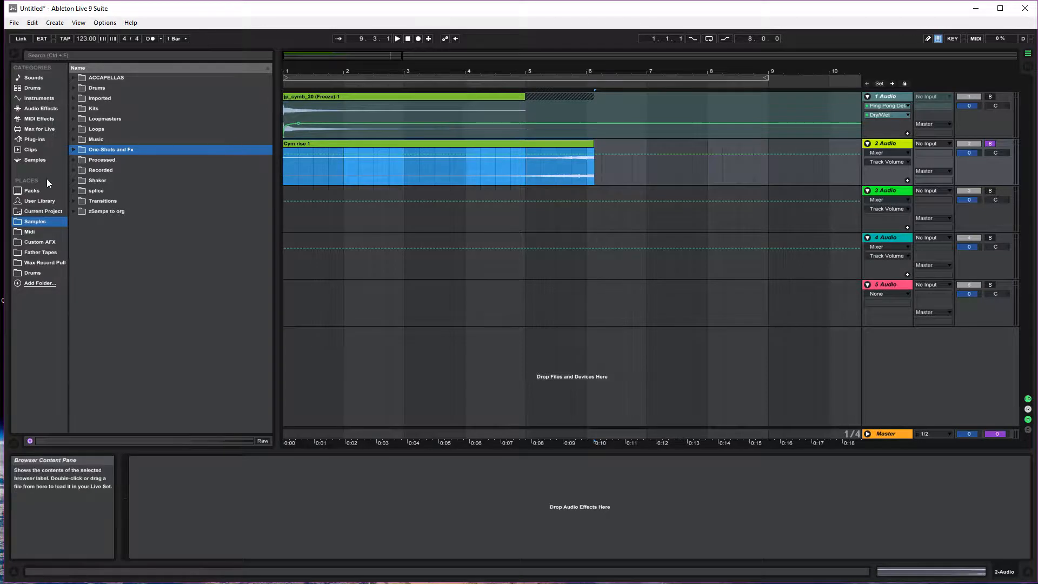
{"action": "left_click", "coordinate": [82, 150]}
{"action": "left_click", "coordinate": [74, 150]}
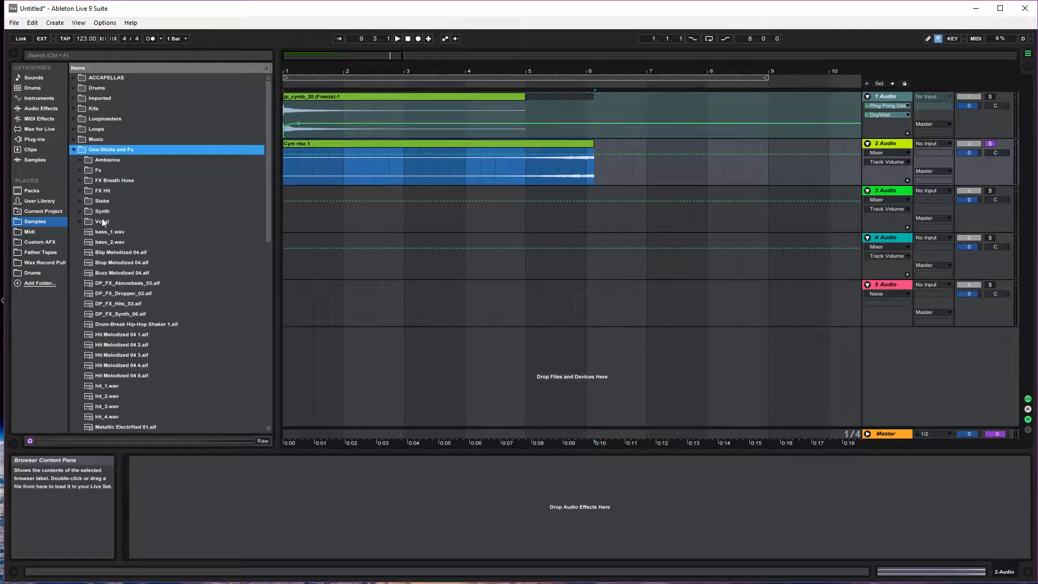
{"action": "left_click", "coordinate": [86, 181]}
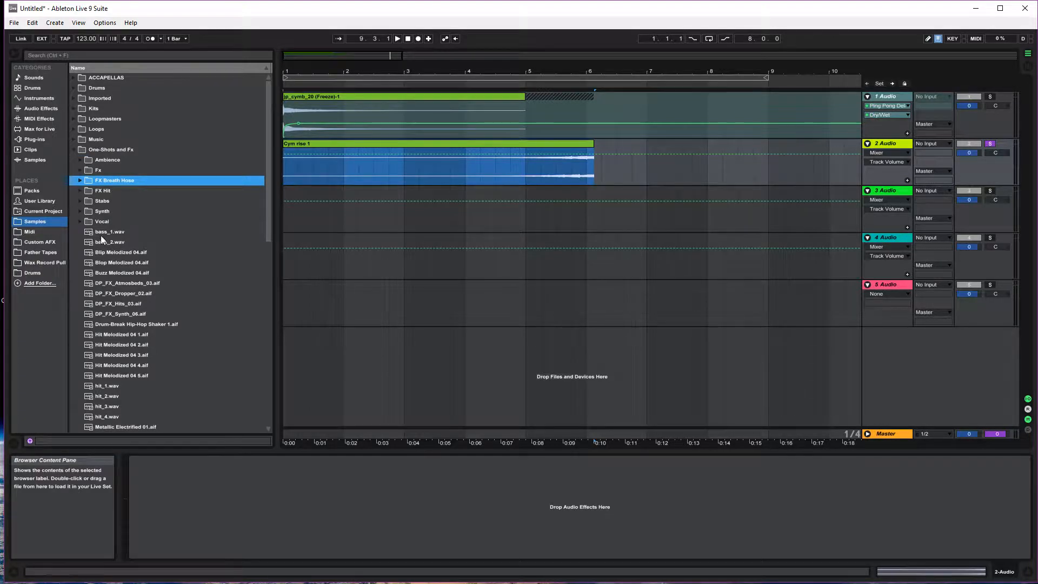
{"action": "left_click", "coordinate": [102, 201]}
{"action": "left_click", "coordinate": [80, 201]}
{"action": "left_click", "coordinate": [122, 222]}
{"action": "left_click_drag", "start_coordinate": [123, 222], "coordinate": [283, 252]}
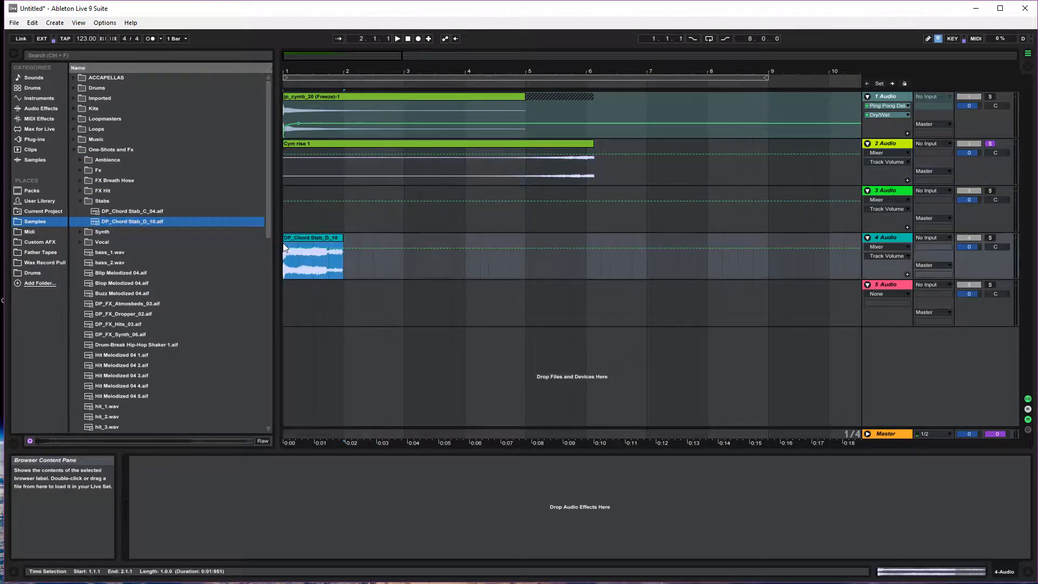
Step: Delete the Cym rise 1 clip from track 2 Audio and the frozen cymbal clip from track 1 Audio
{"action": "left_click", "coordinate": [311, 145]}
{"action": "key", "text": "Delete"}
{"action": "left_click", "coordinate": [319, 96]}
{"action": "key", "text": "Delete"}
Step: Flatten track 1 Audio to clear its freeze tail and rendered effects
{"action": "left_click", "coordinate": [547, 98]}
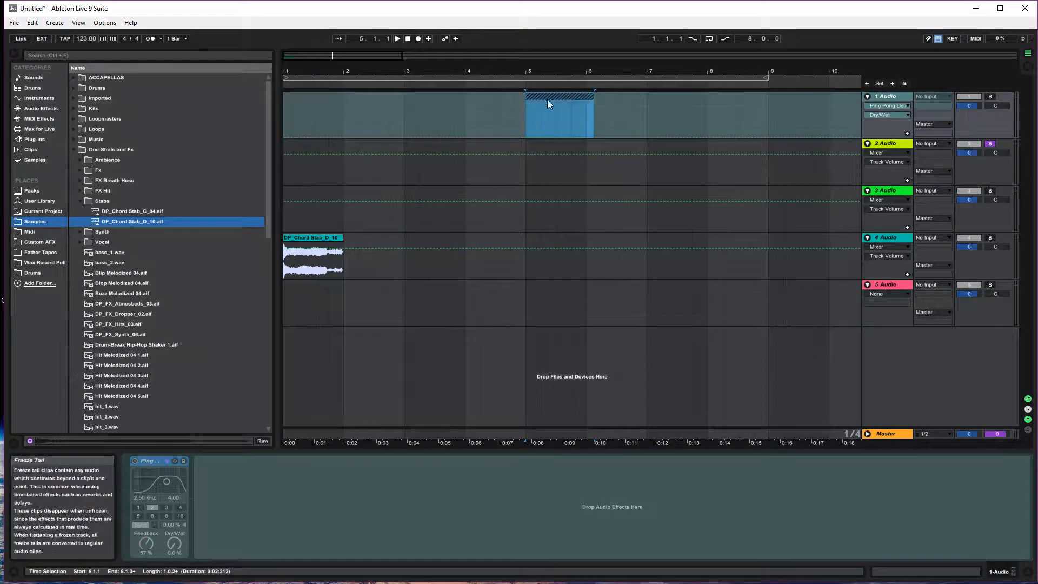
{"action": "right_click", "coordinate": [901, 94]}
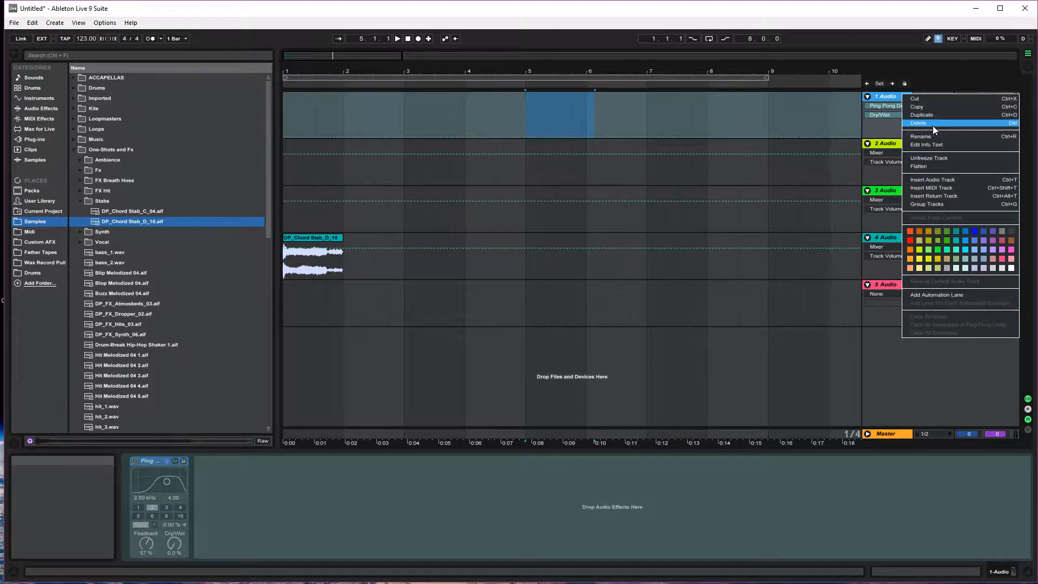
{"action": "left_click", "coordinate": [943, 165]}
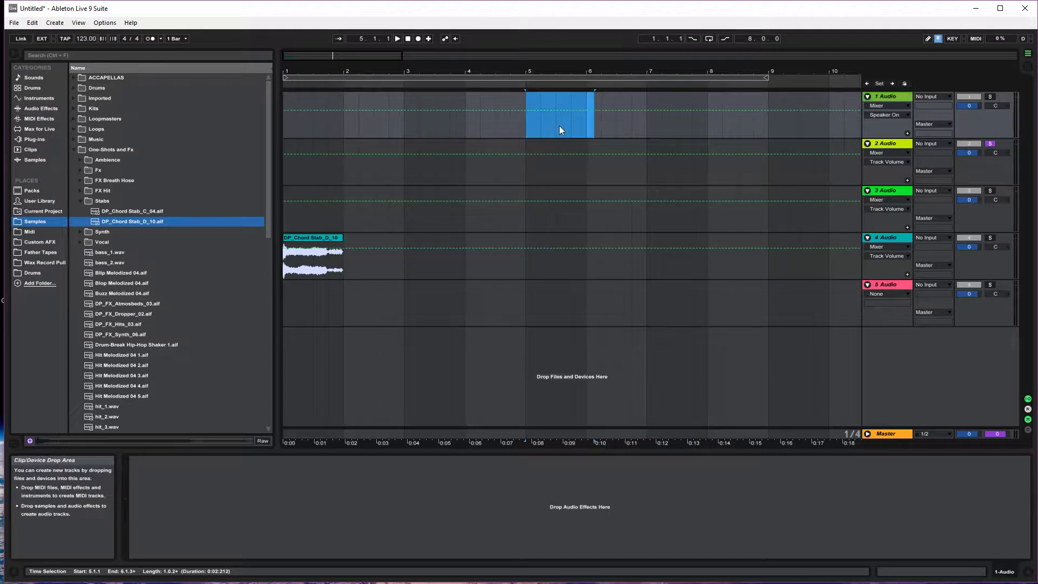
{"action": "left_click", "coordinate": [467, 132]}
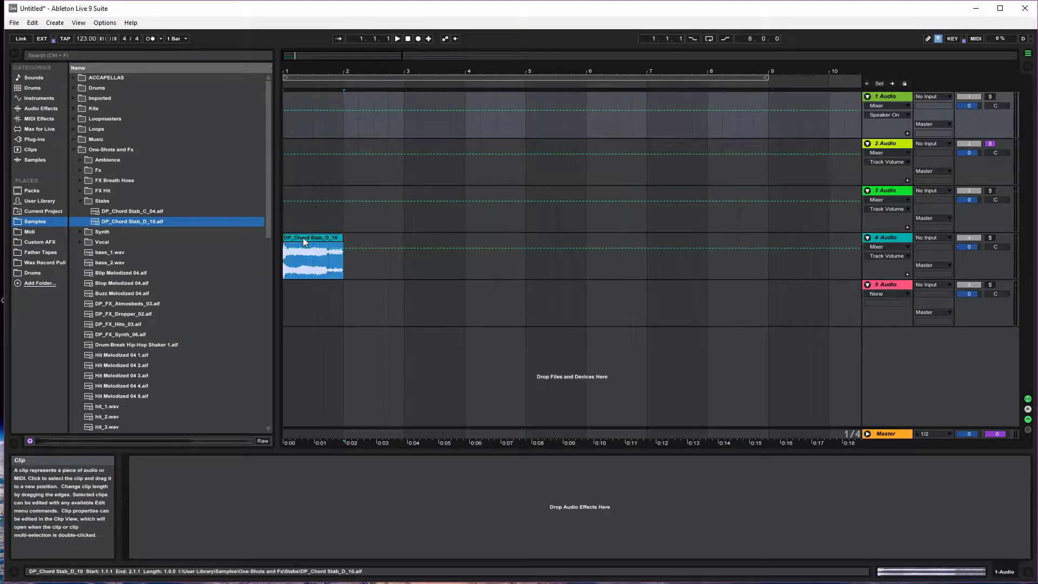
Step: Move the chord stab clip to bar 1 on track 1 Audio and turn off the solo on track 2
{"action": "left_click_drag", "start_coordinate": [303, 238], "coordinate": [304, 93]}
{"action": "left_click", "coordinate": [398, 38]}
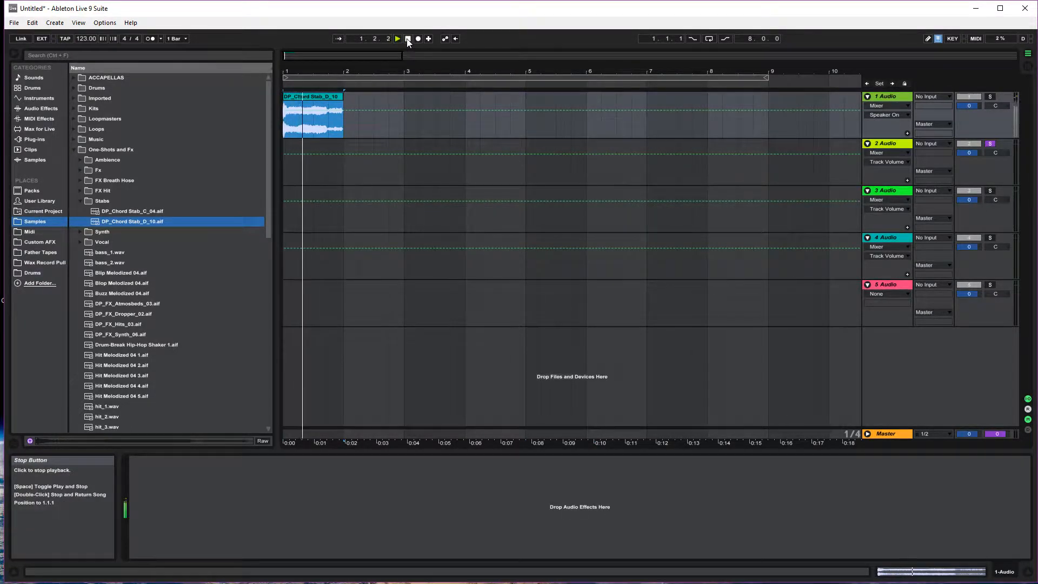
{"action": "left_click", "coordinate": [408, 39]}
{"action": "left_click", "coordinate": [993, 144]}
{"action": "left_click", "coordinate": [992, 144]}
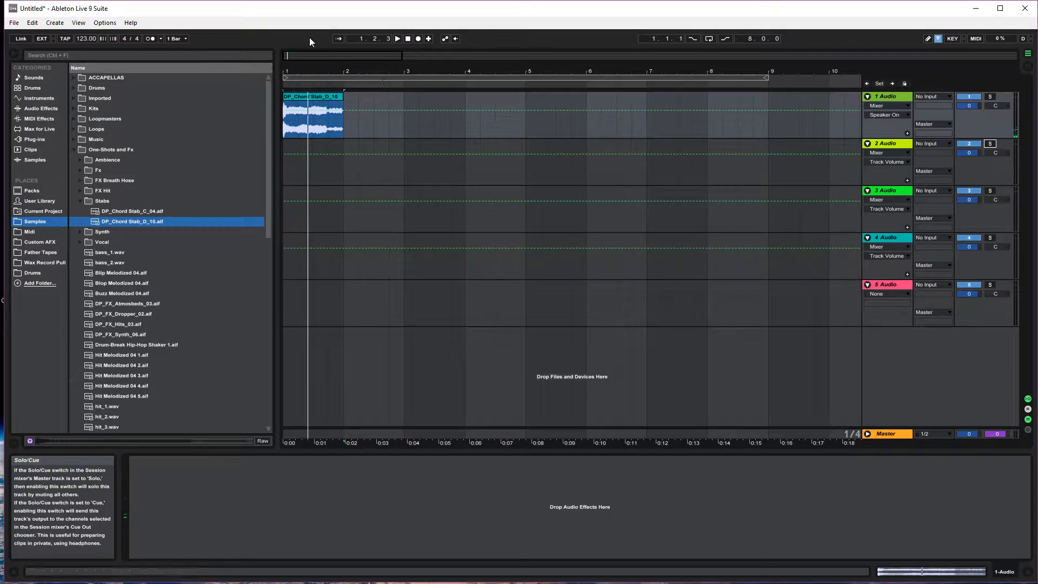
Step: Audition the chord stab clip on track 1 Audio from the start
{"action": "left_click", "coordinate": [408, 39]}
{"action": "left_click", "coordinate": [398, 39]}
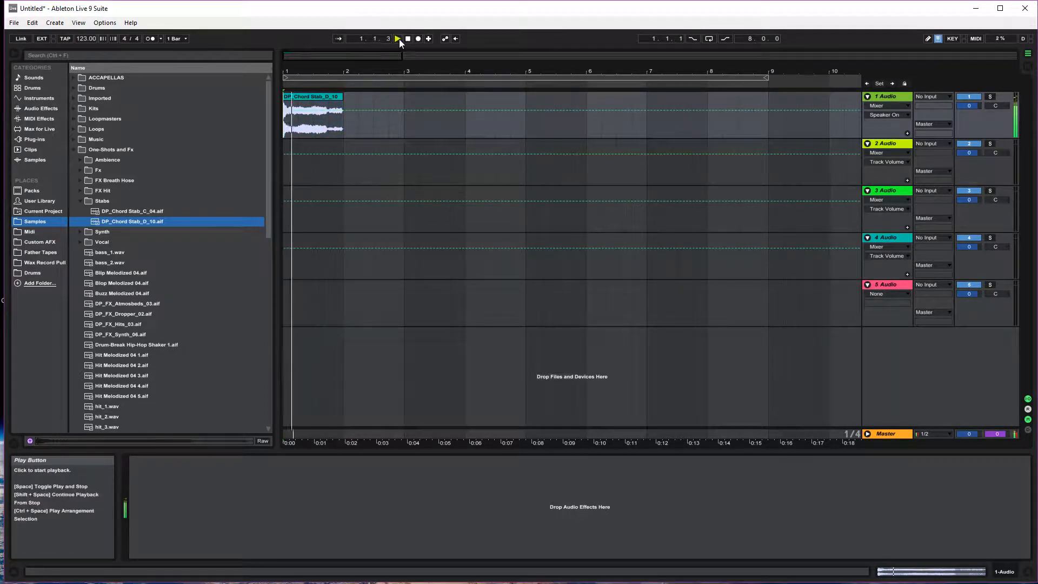
{"action": "left_click", "coordinate": [324, 103]}
{"action": "left_click", "coordinate": [298, 121]}
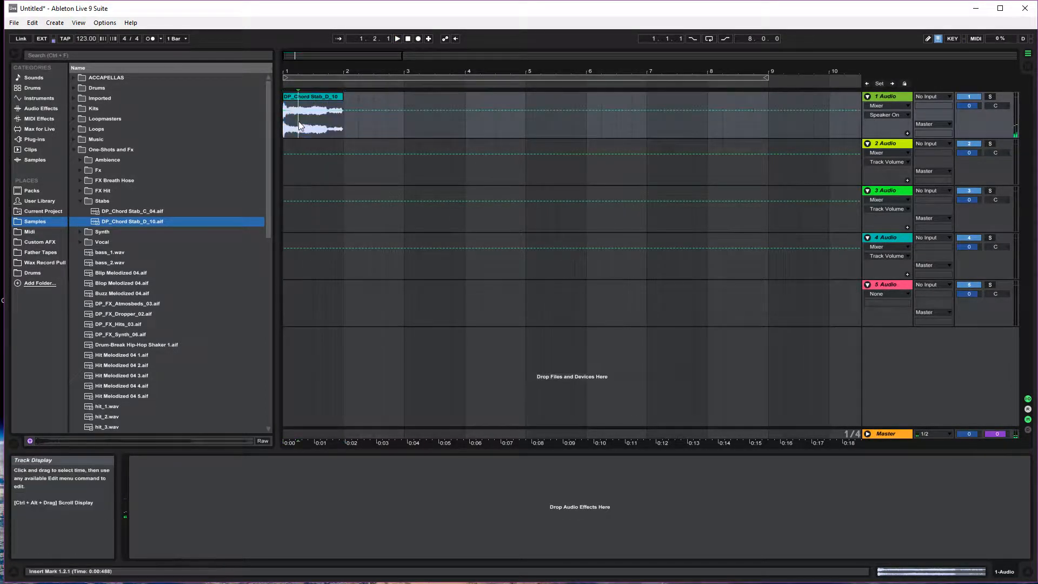
{"action": "left_click", "coordinate": [287, 97]}
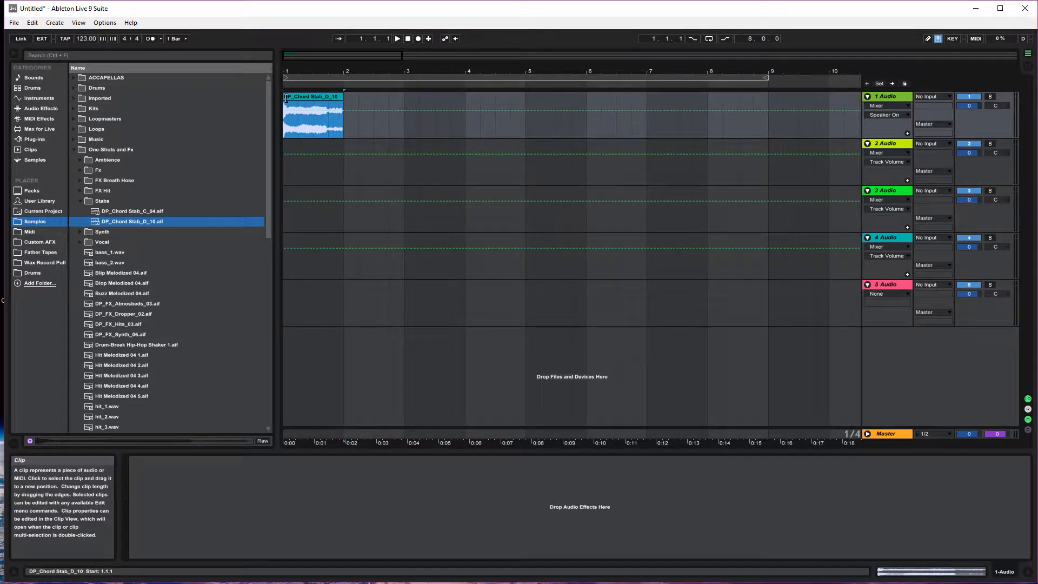
Step: Open the chord stab clip's sample view and show its clip Volume envelope
{"action": "left_click", "coordinate": [329, 124]}
{"action": "key", "text": "shift+Tab"}
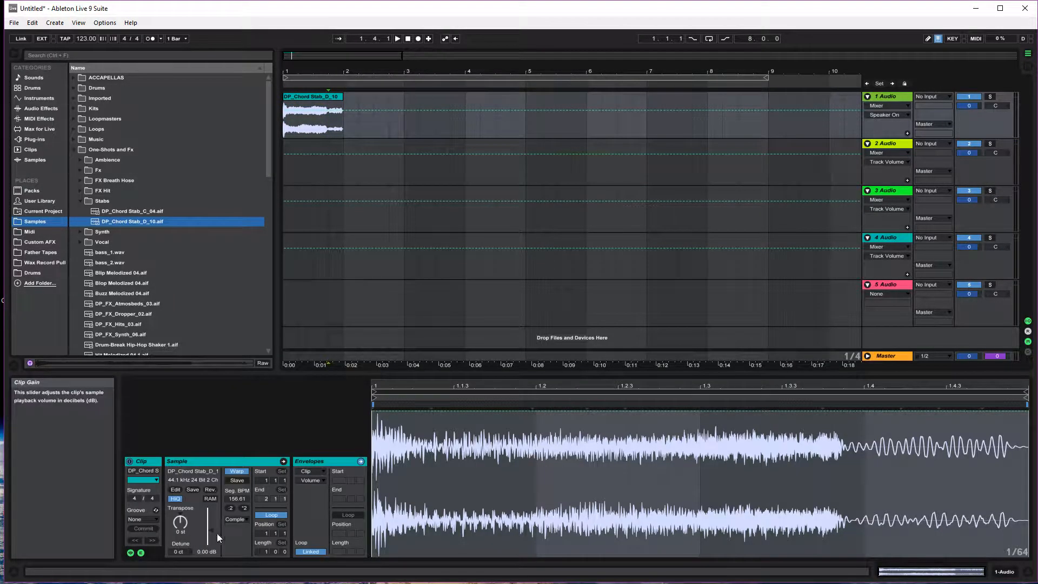
{"action": "left_click", "coordinate": [311, 472]}
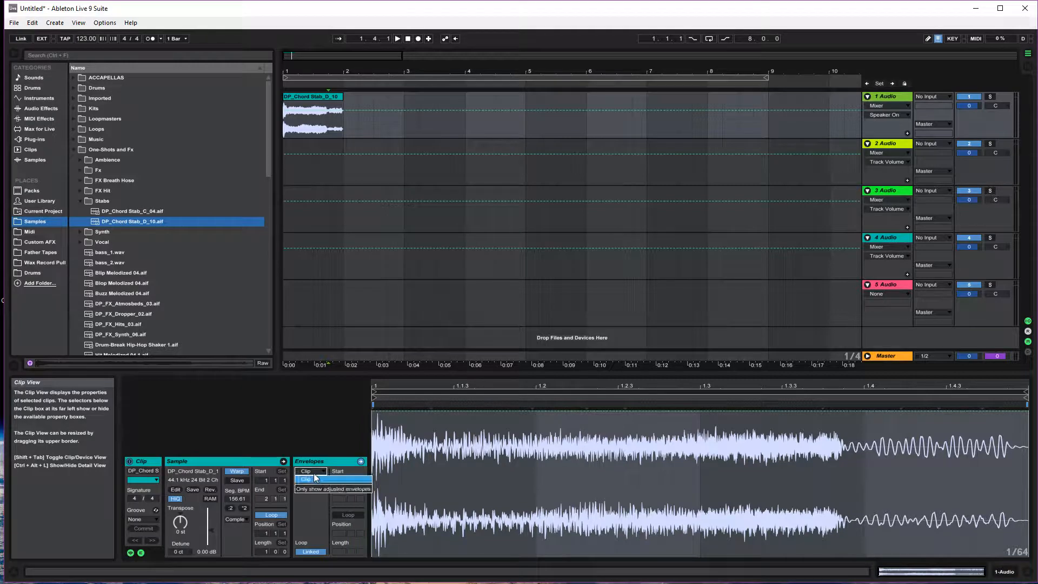
{"action": "left_click", "coordinate": [311, 476]}
{"action": "left_click", "coordinate": [142, 553]}
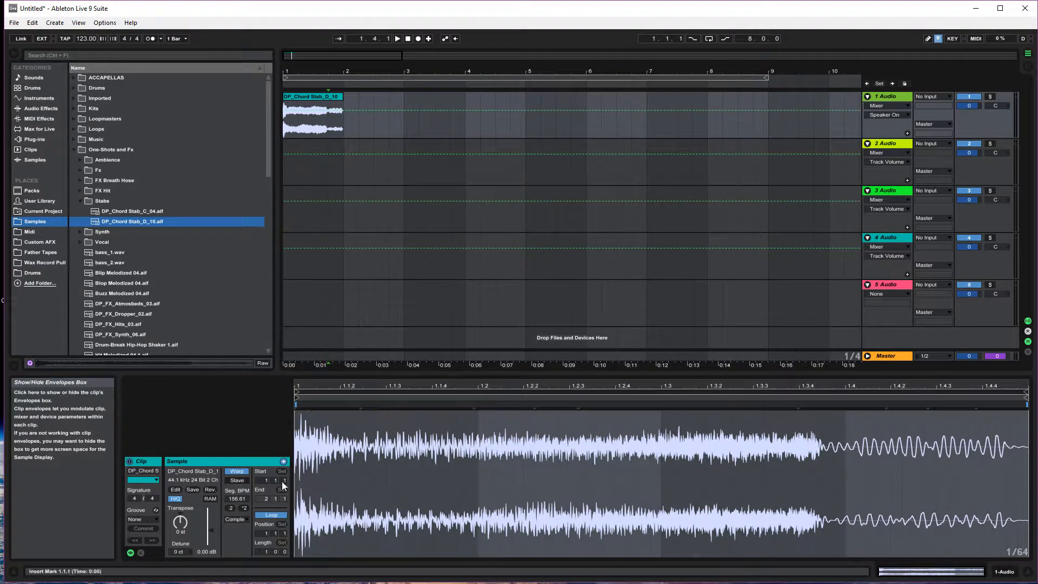
{"action": "left_click", "coordinate": [142, 553]}
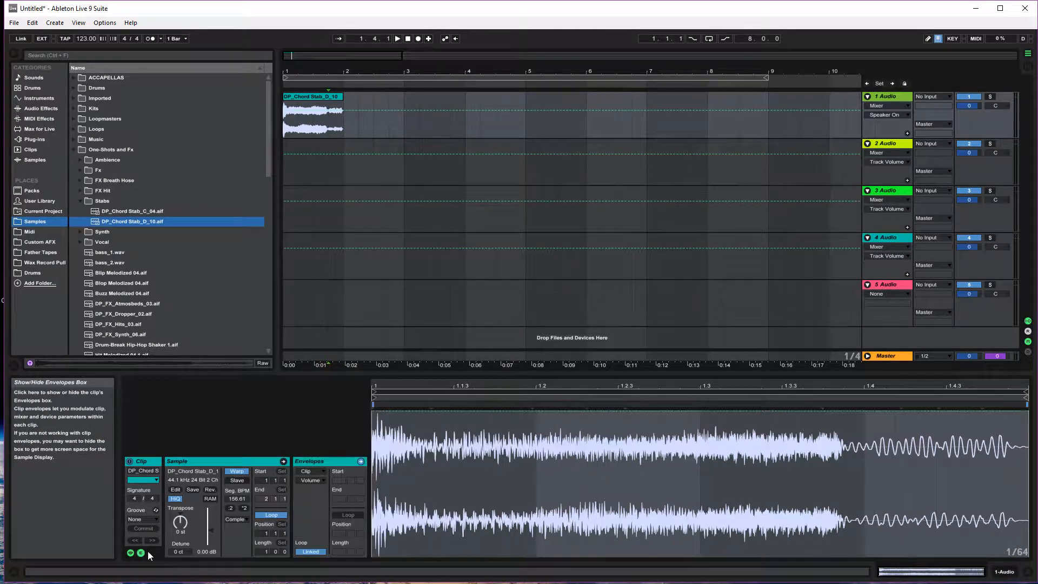
{"action": "left_click", "coordinate": [310, 480]}
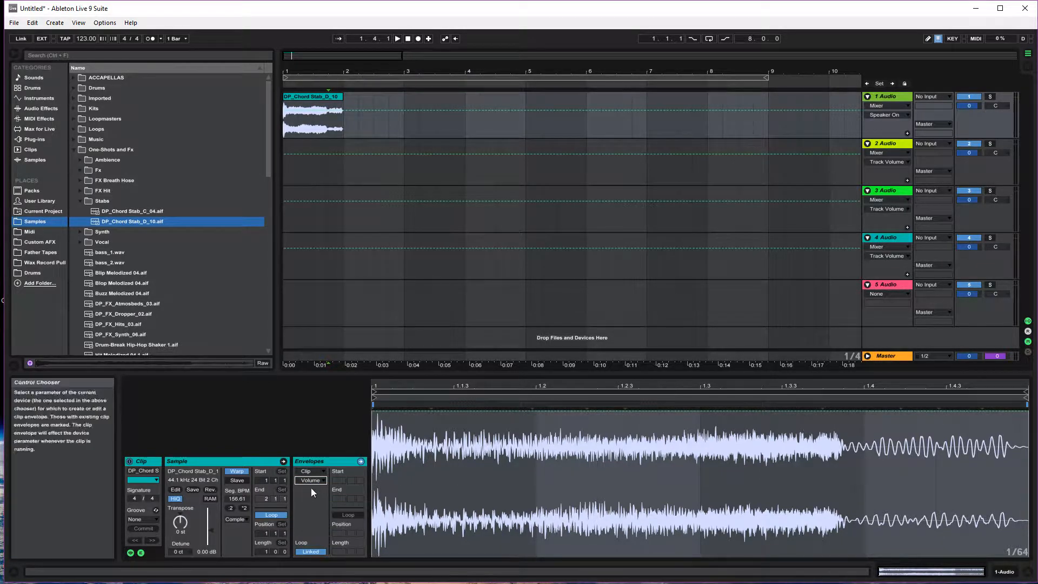
{"action": "left_click", "coordinate": [318, 488]}
Step: Draw a fade-in on the chord stab's Volume envelope from the clip start up to full level at beat 1.2
{"action": "left_click", "coordinate": [402, 461]}
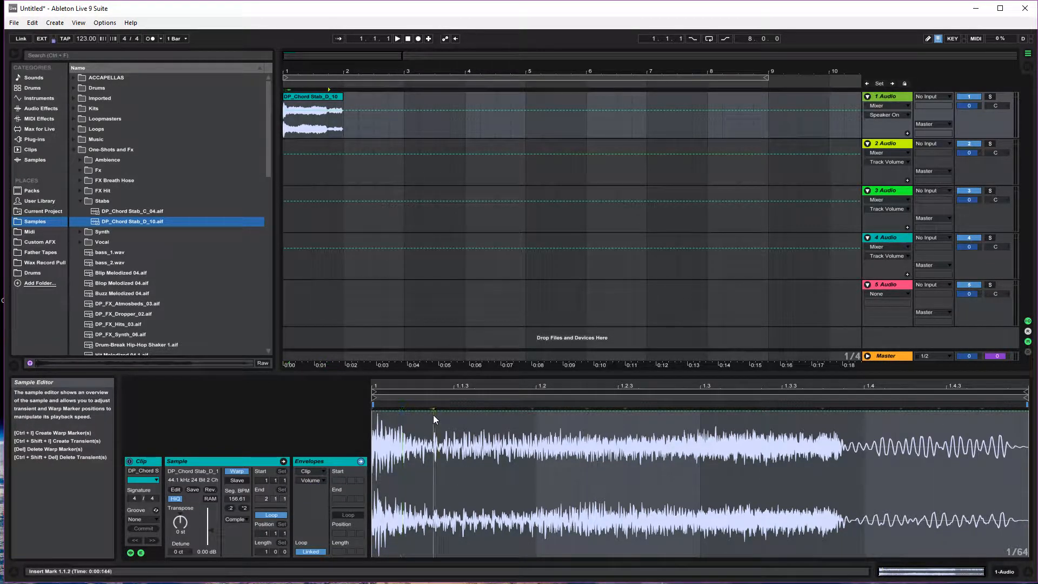
{"action": "left_click", "coordinate": [487, 417]}
{"action": "left_click", "coordinate": [494, 435]}
{"action": "left_click_drag", "start_coordinate": [539, 447], "coordinate": [326, 461]}
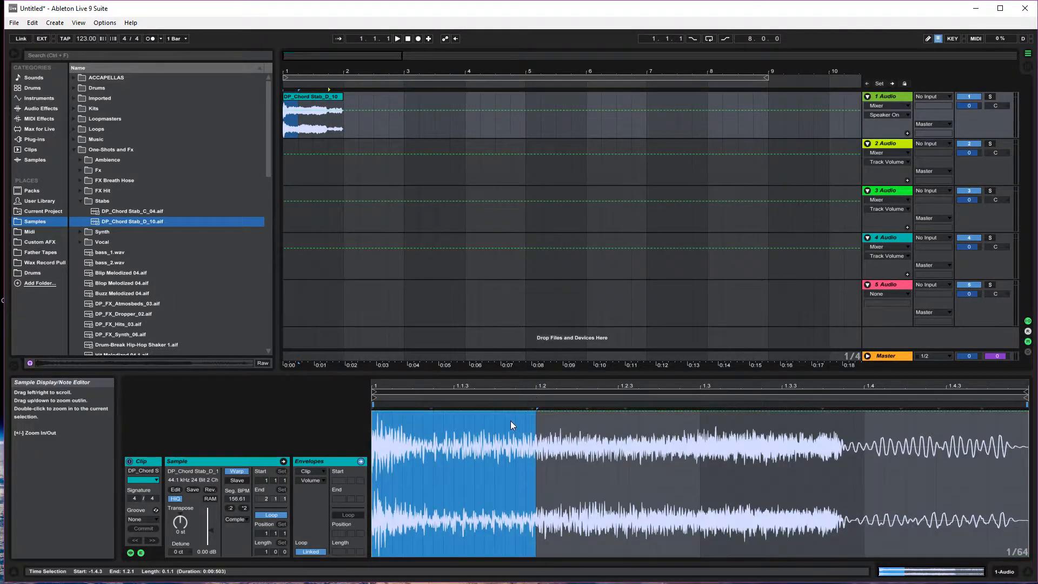
{"action": "left_click_drag", "start_coordinate": [407, 416], "coordinate": [537, 556]}
{"action": "key", "text": "Tab"}
{"action": "key", "text": "Tab"}
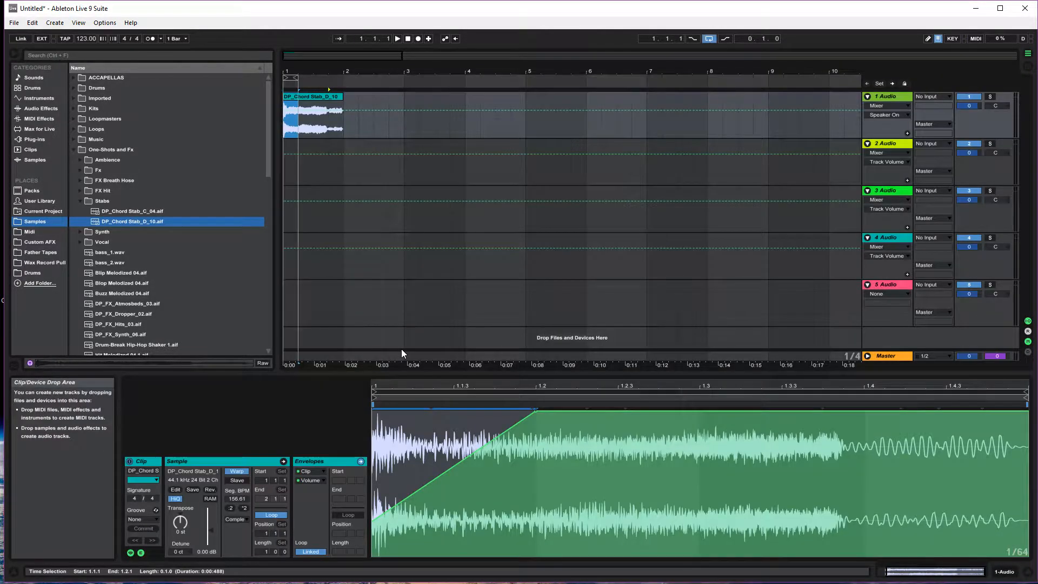
Step: Audition the chord stab's fade-in from the start and turn off the arrangement loop
{"action": "key", "text": "ctrl+l"}
{"action": "key", "text": "space"}
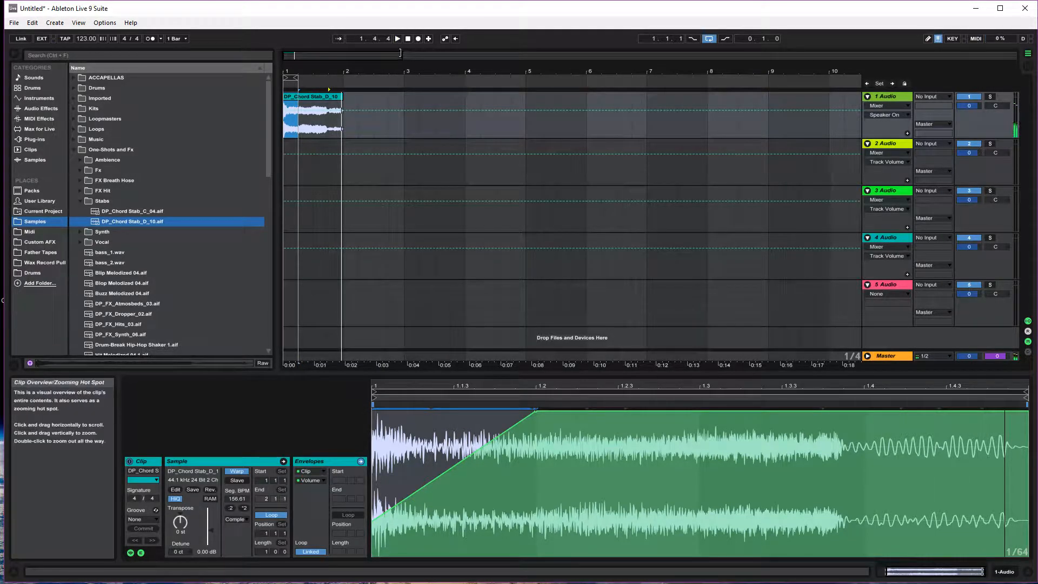
{"action": "left_click", "coordinate": [407, 39]}
{"action": "left_click", "coordinate": [705, 38]}
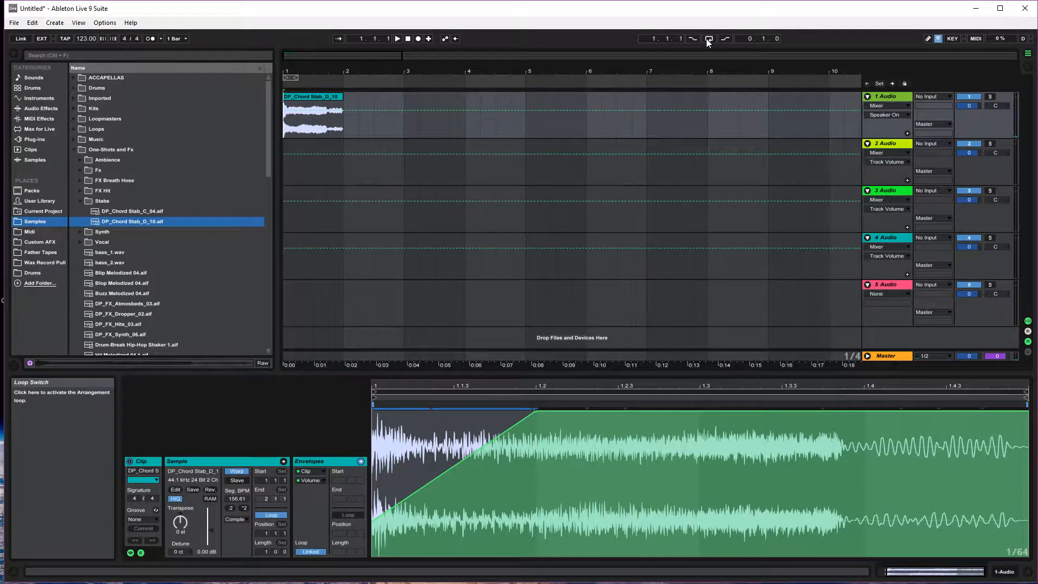
{"action": "key", "text": "space"}
{"action": "key", "text": "space"}
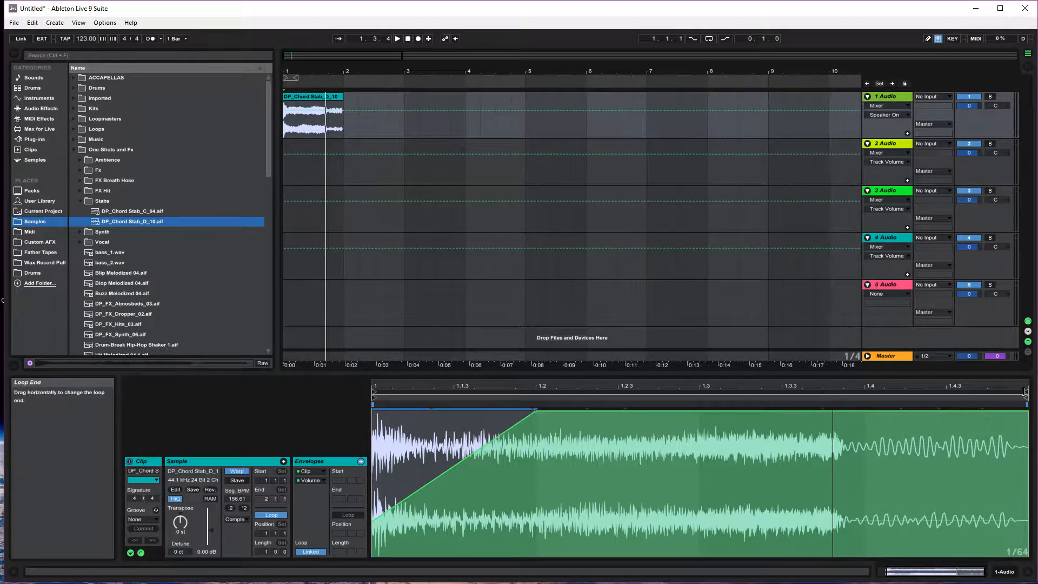
Step: Set the chord stab clip's loop end to 1.3.3 and trim the clip in the arrangement to the same point
{"action": "mouse_move", "coordinate": [1017, 390]}
{"action": "left_mouse_down"}
{"action": "mouse_move", "coordinate": [819, 391]}
{"action": "mouse_move", "coordinate": [832, 392]}
{"action": "mouse_move", "coordinate": [839, 416]}
{"action": "mouse_move", "coordinate": [782, 419]}
{"action": "left_mouse_up"}
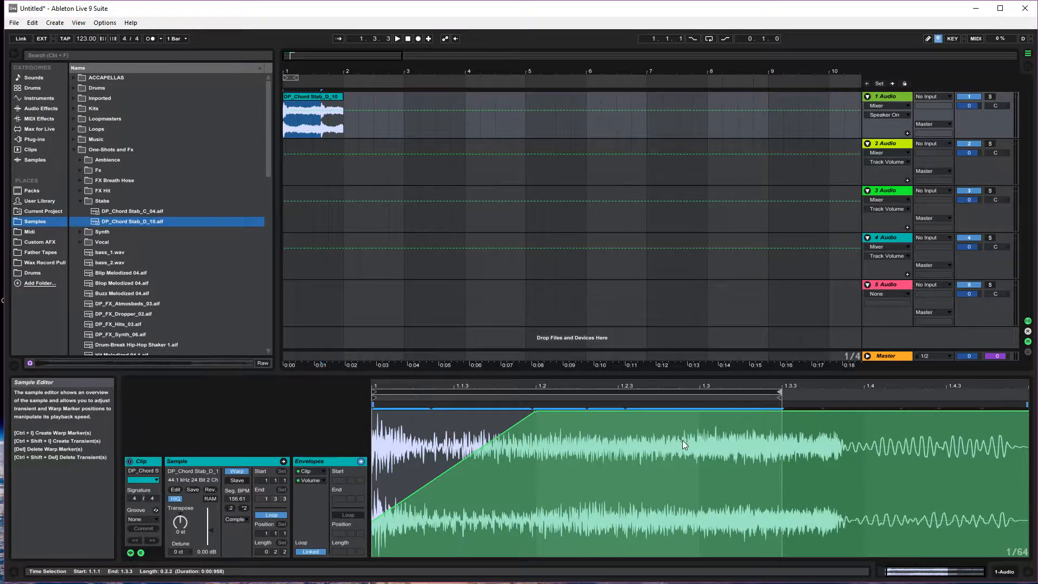
{"action": "left_click", "coordinate": [720, 430]}
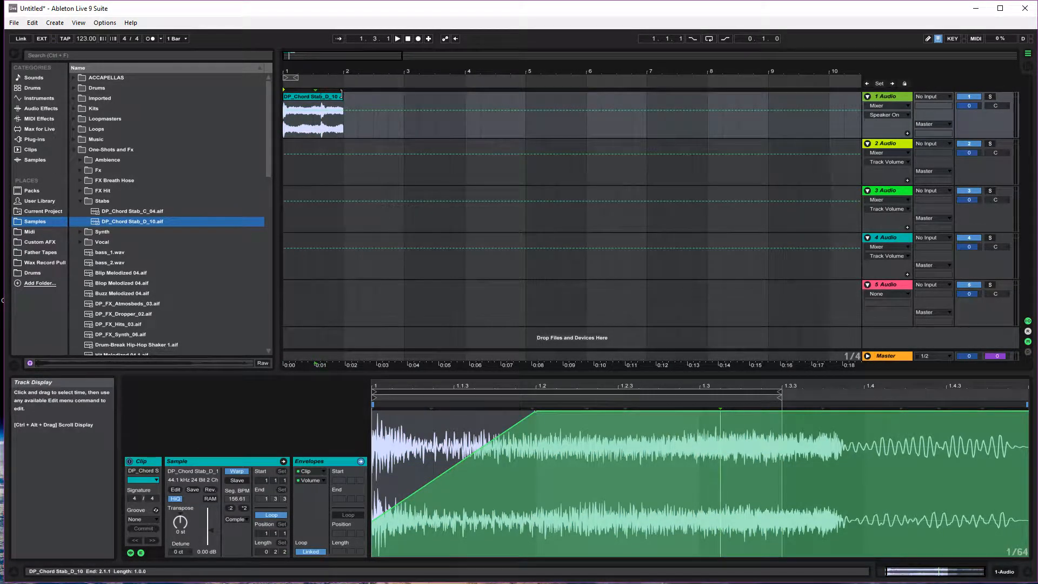
{"action": "left_click_drag", "start_coordinate": [341, 95], "coordinate": [321, 96]}
{"action": "left_click", "coordinate": [741, 500]}
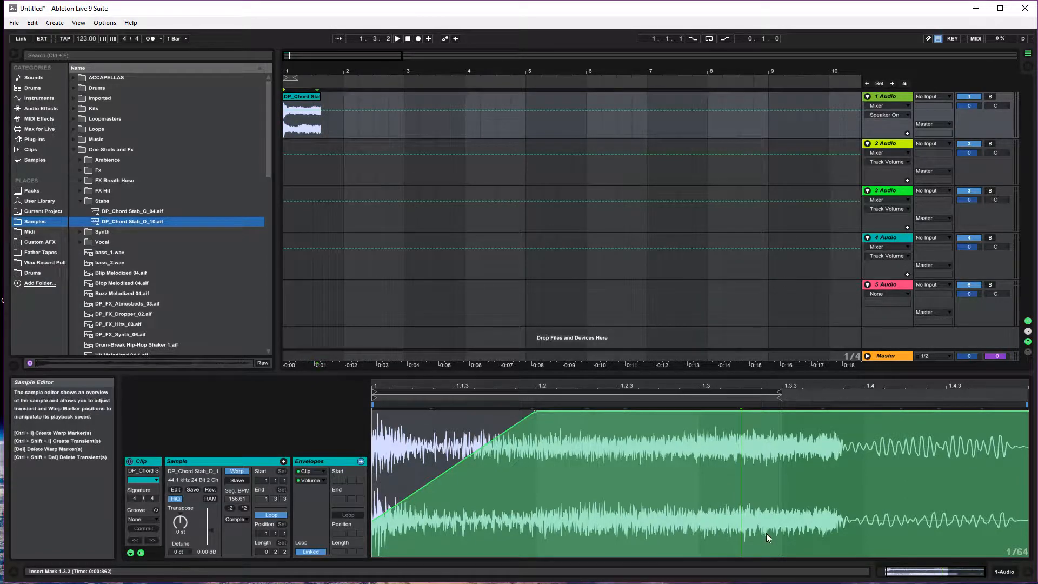
Step: Shape the Volume envelope to fade out from about 1.2.4 to 0% at 1.3.3, ramp back to 100% just after, and audition it
{"action": "left_click_drag", "start_coordinate": [781, 531], "coordinate": [653, 544]}
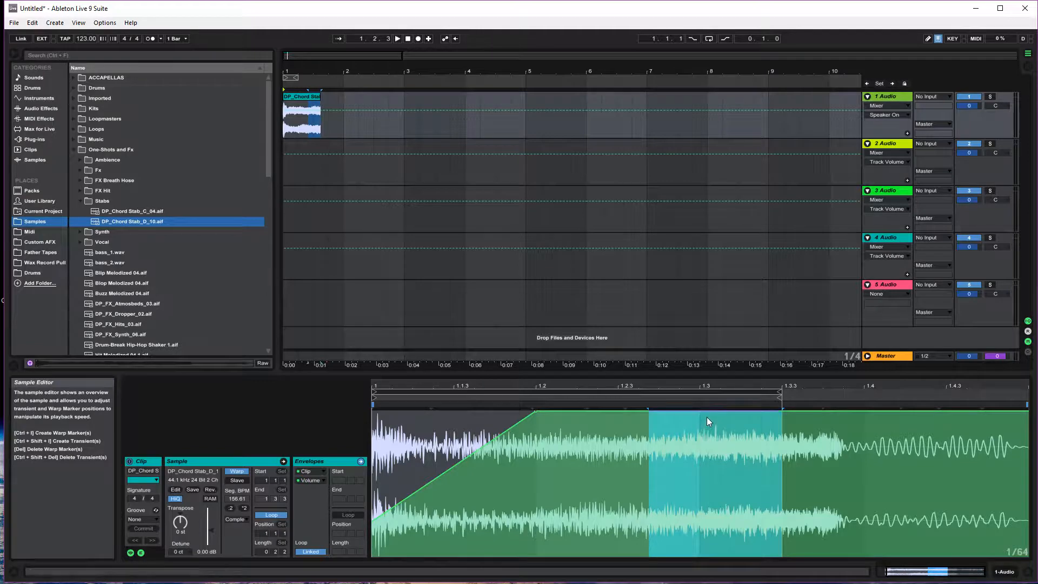
{"action": "left_click_drag", "start_coordinate": [706, 417], "coordinate": [707, 488]}
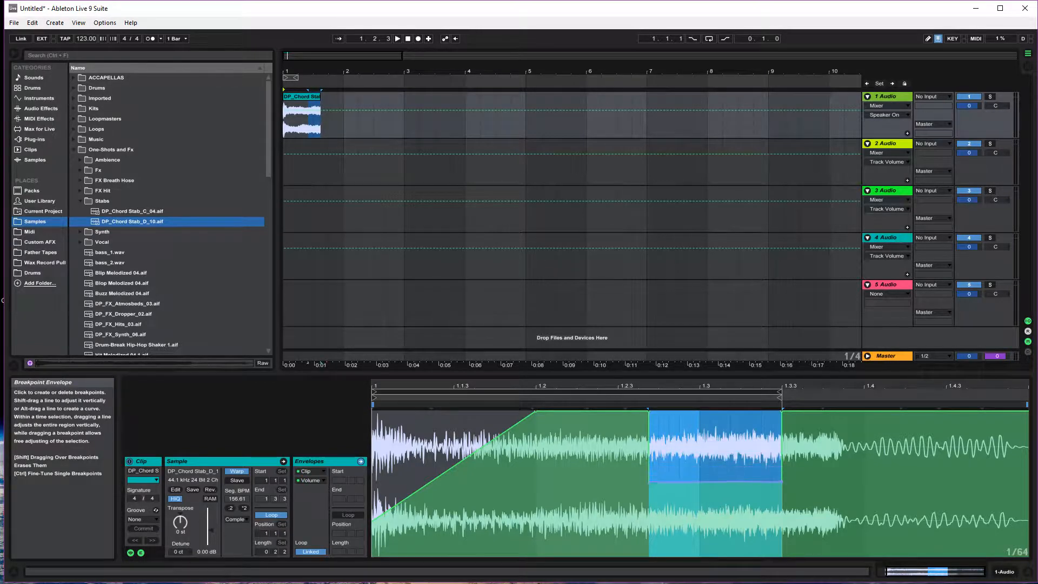
{"action": "left_click", "coordinate": [647, 489]}
{"action": "key", "text": "space"}
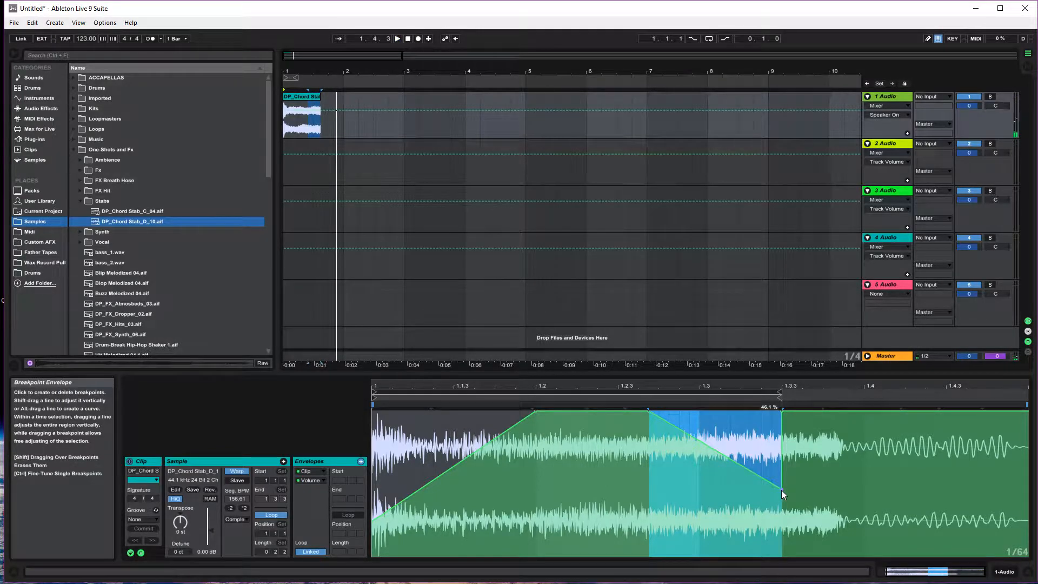
{"action": "left_click_drag", "start_coordinate": [781, 490], "coordinate": [778, 552]}
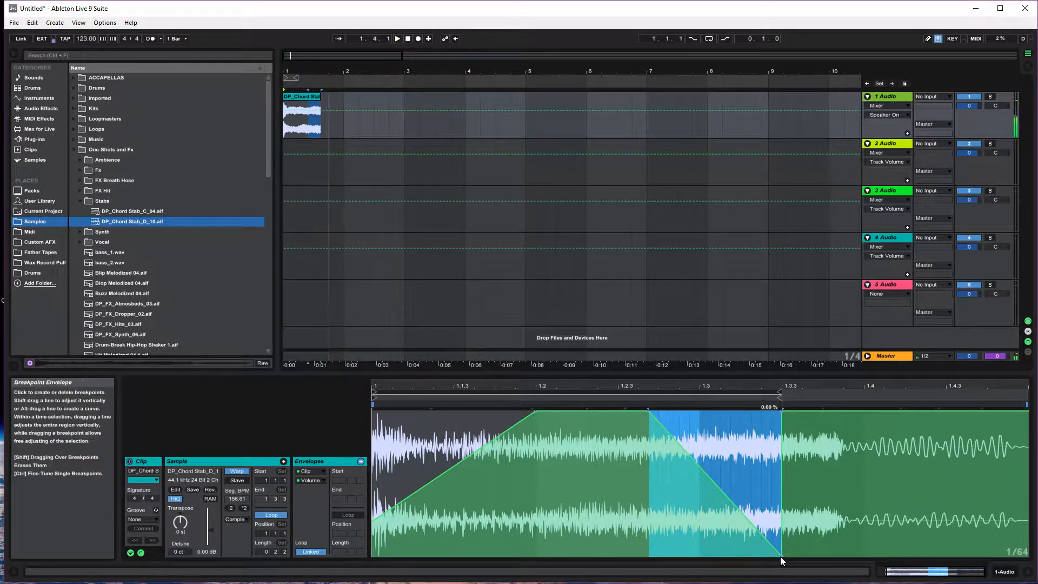
{"action": "key", "text": "space"}
{"action": "left_click", "coordinate": [779, 412]}
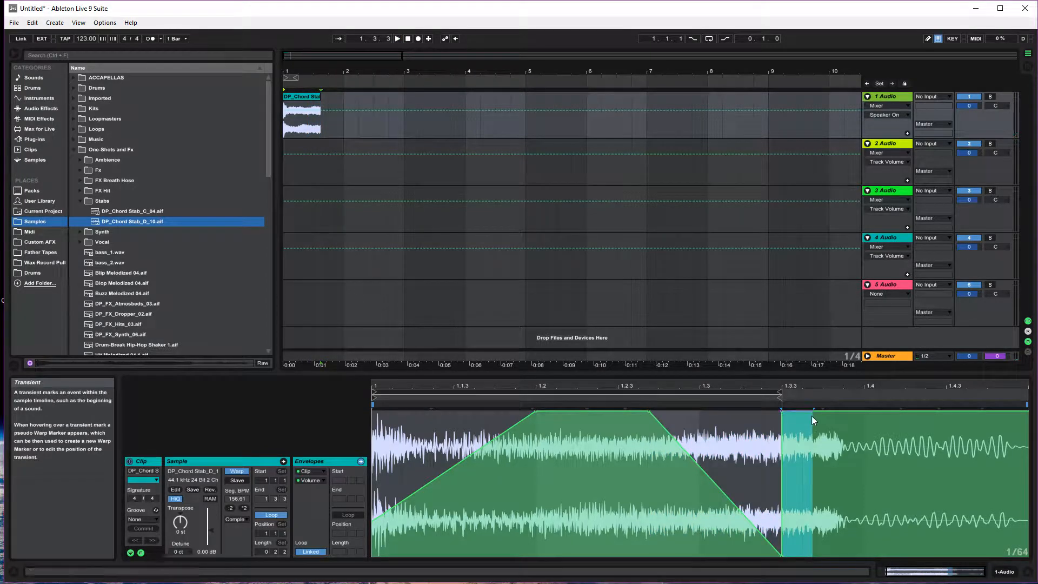
{"action": "left_click_drag", "start_coordinate": [782, 410], "coordinate": [811, 411]}
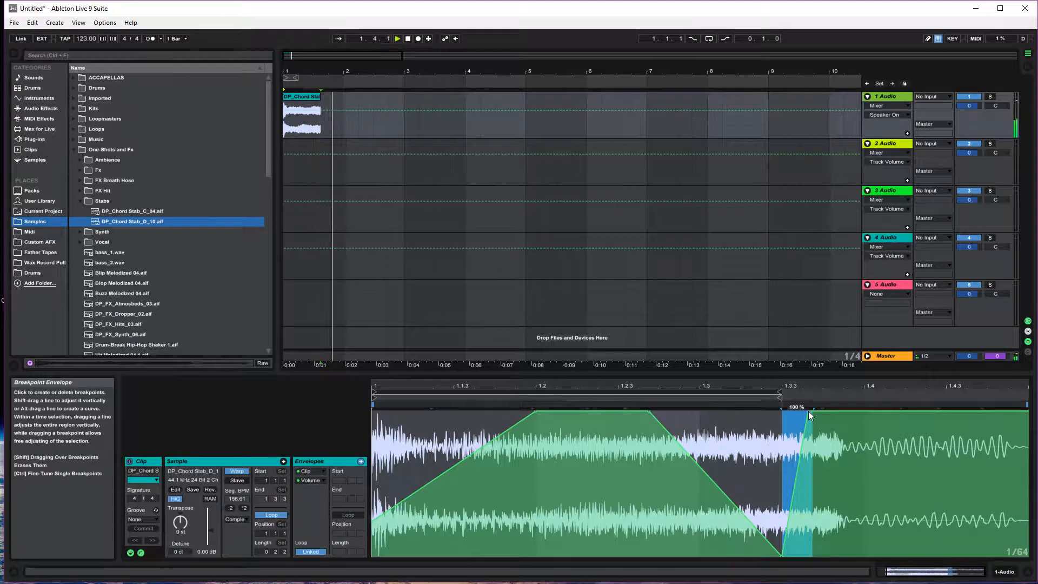
Step: Audition the shaped chord stab and crop its clip in the arrangement
{"action": "key", "text": "space"}
{"action": "key", "text": "space"}
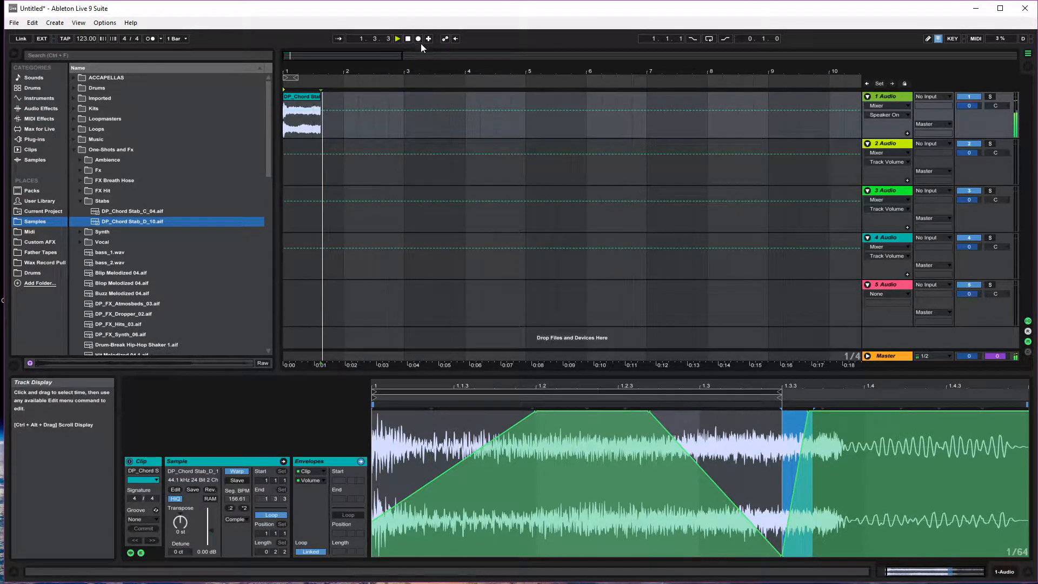
{"action": "left_click", "coordinate": [298, 98]}
{"action": "right_click", "coordinate": [309, 99]}
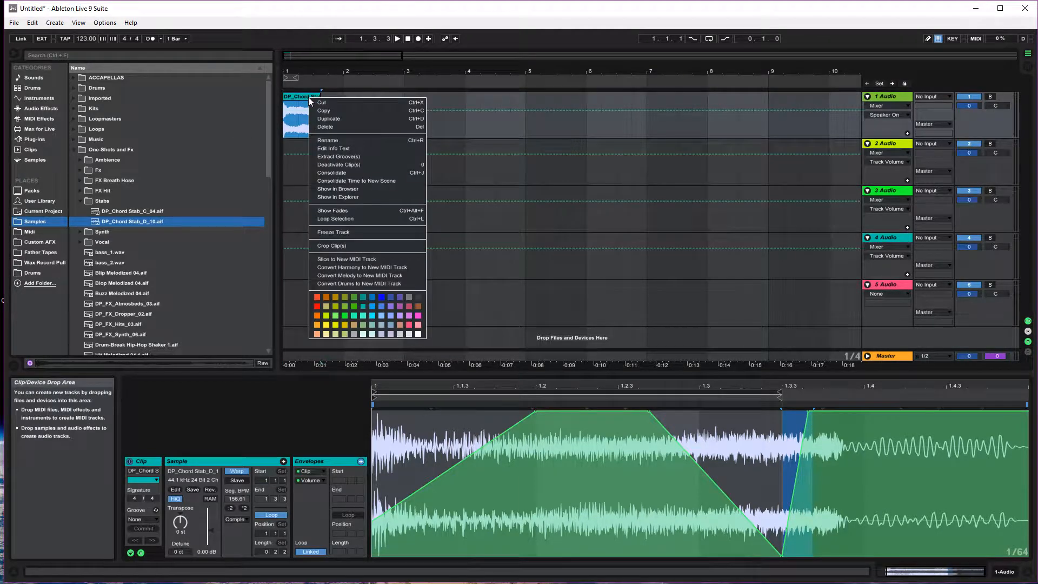
{"action": "left_click", "coordinate": [357, 246]}
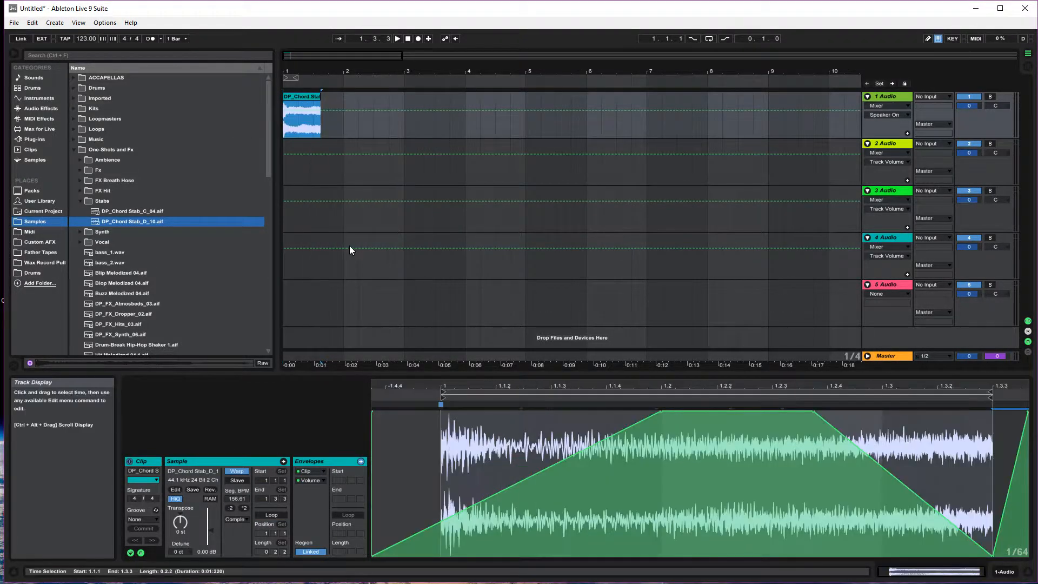
Step: Freeze and flatten the 1 Audio track to render the stab's volume fades into the audio
{"action": "right_click", "coordinate": [301, 99]}
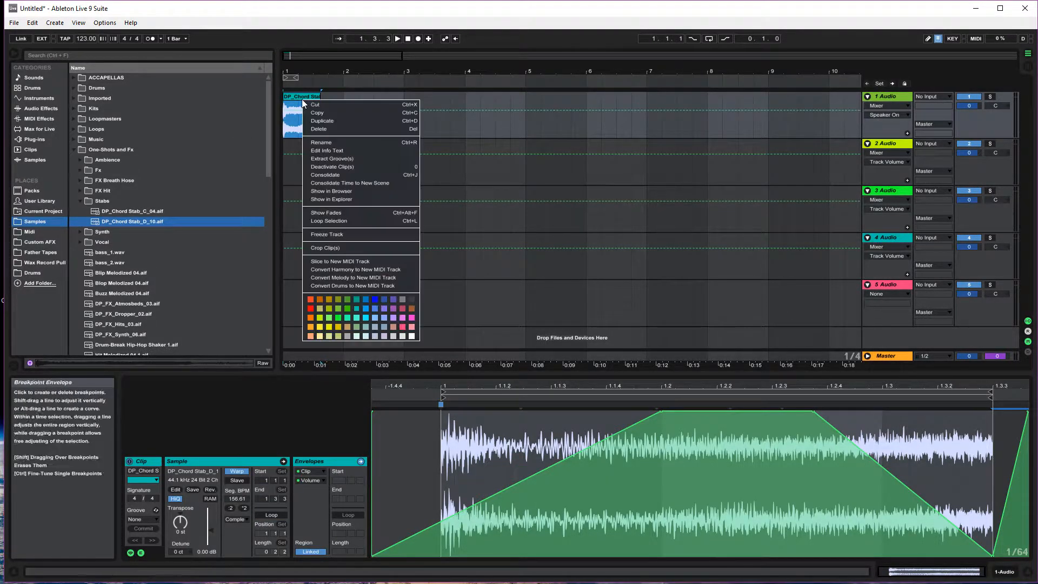
{"action": "left_click", "coordinate": [598, 118]}
{"action": "right_click", "coordinate": [872, 97]}
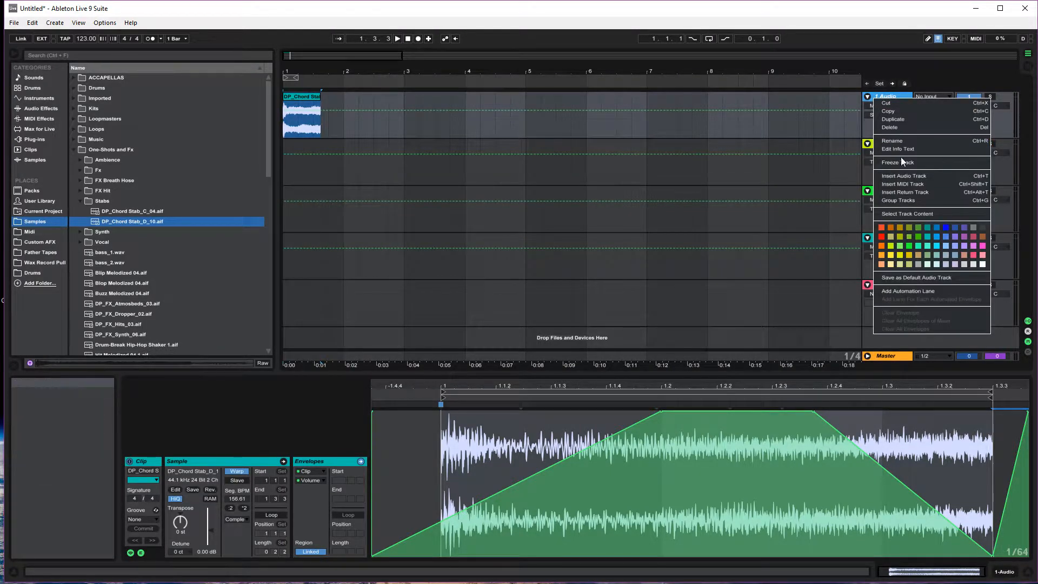
{"action": "left_click", "coordinate": [907, 168]}
{"action": "right_click", "coordinate": [891, 99]}
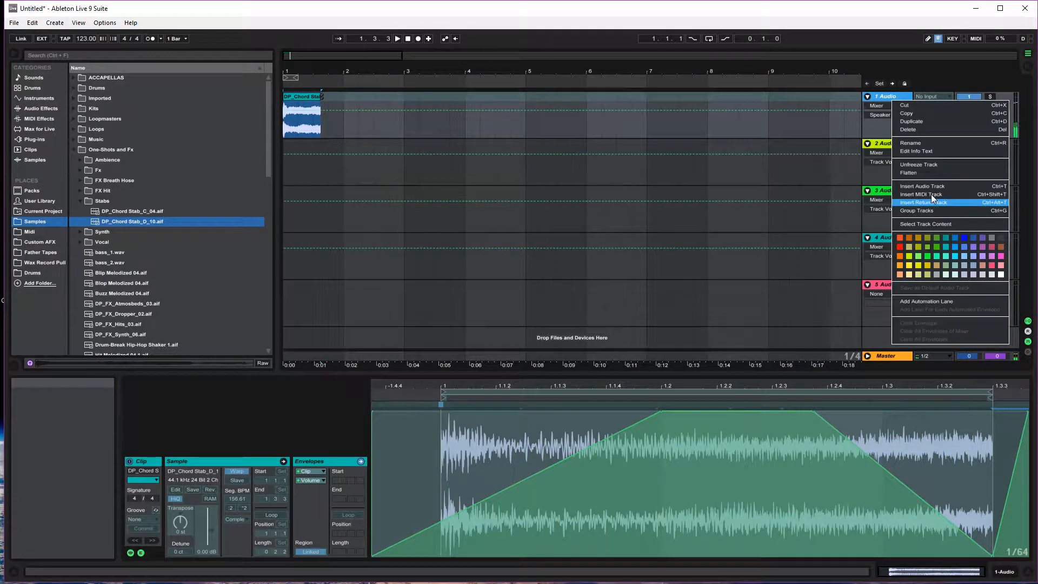
{"action": "left_click", "coordinate": [916, 171]}
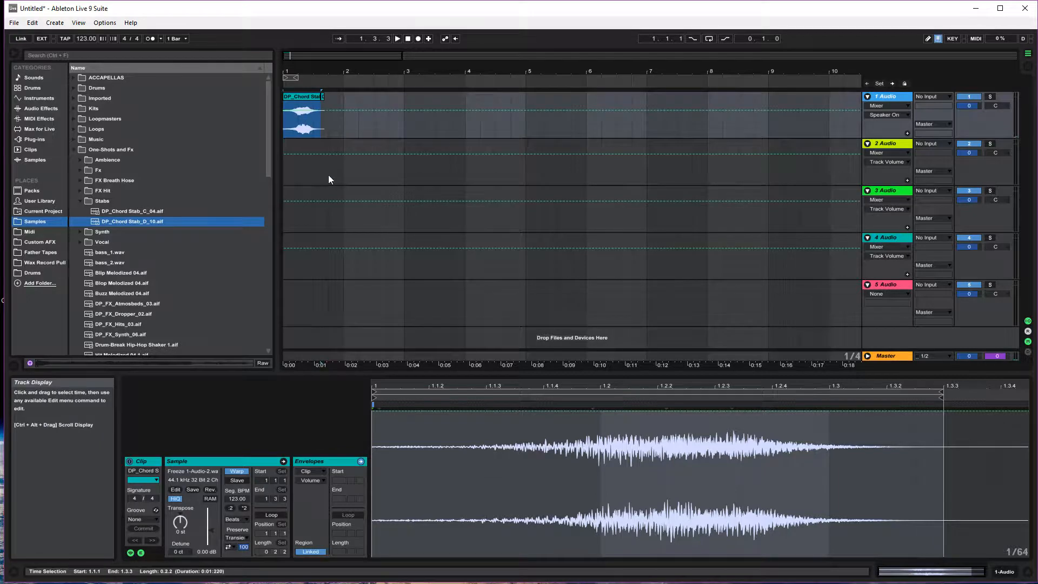
Step: Consolidate the flattened chord stab and its short tail into one clip from 1.1.1 to 1.3.4
{"action": "left_click", "coordinate": [324, 113]}
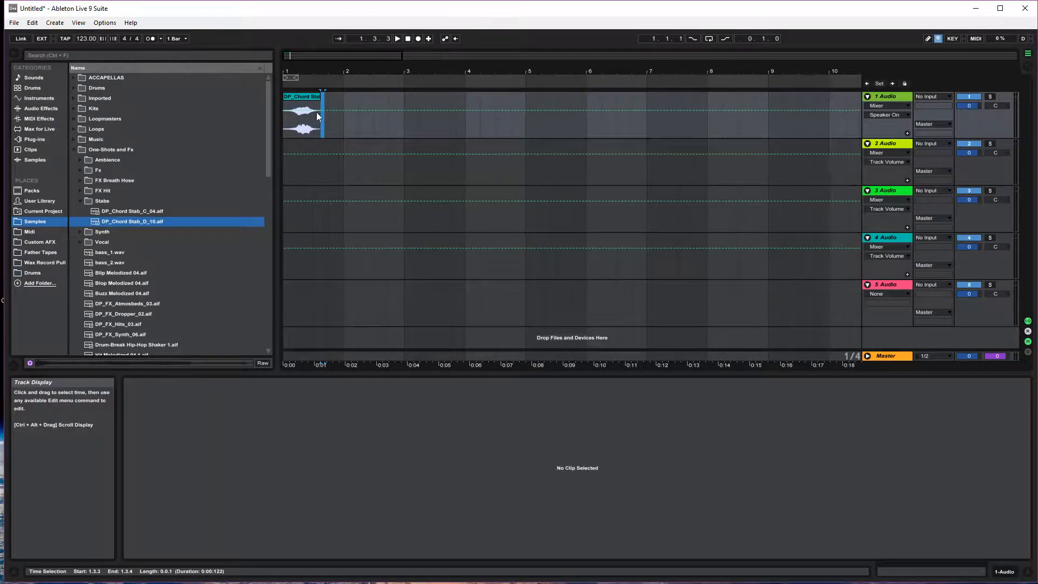
{"action": "key", "text": "ctrl+z"}
{"action": "left_click_drag", "start_coordinate": [321, 71], "coordinate": [595, 71]}
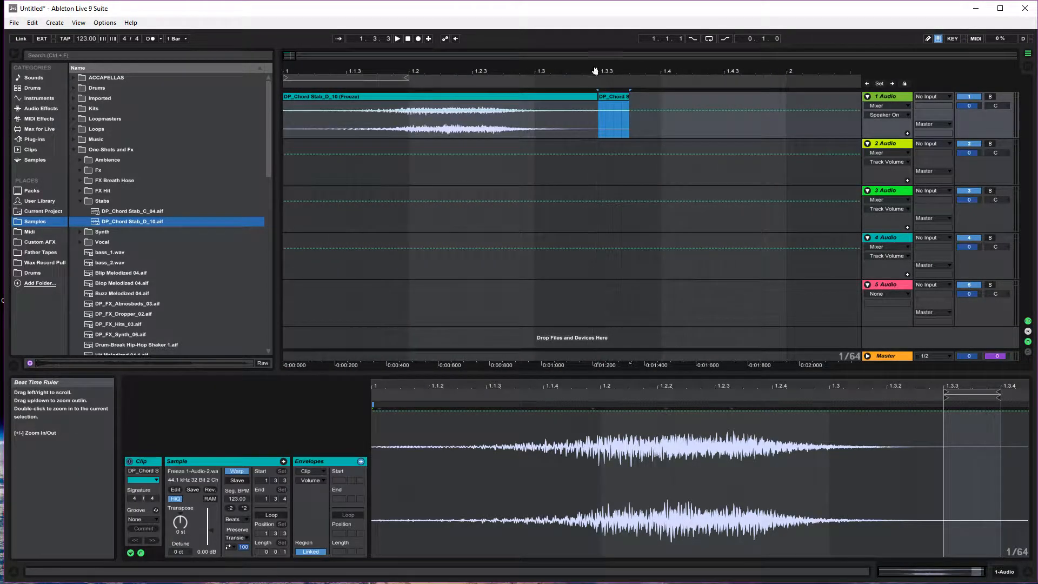
{"action": "left_click", "coordinate": [526, 97], "text": "shift"}
{"action": "key", "text": "ctrl+j"}
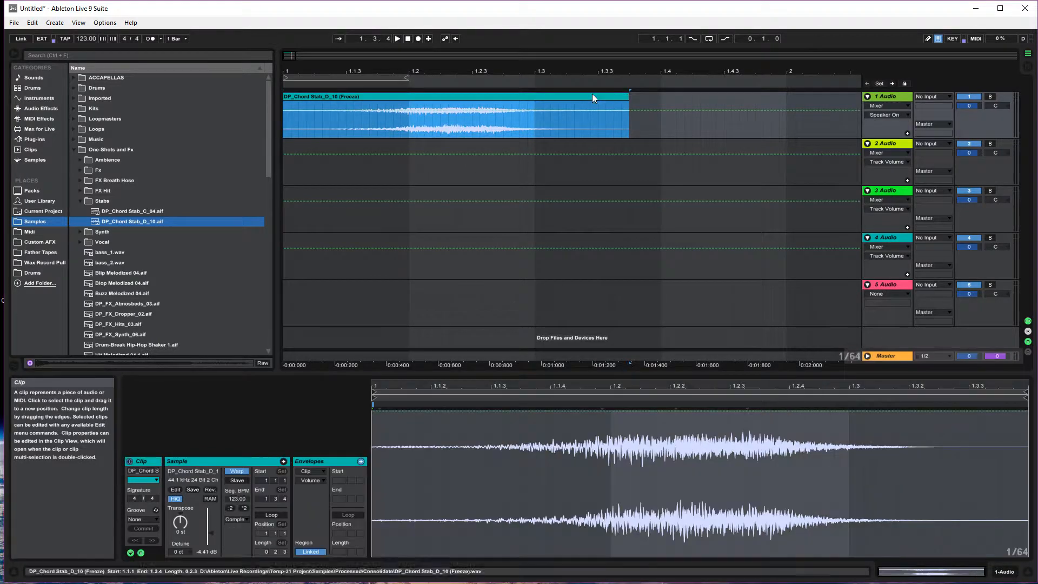
Step: Add a Ping Pong Delay to the 1 Audio track with beat division 3, Feedback 51% and Dry/Wet 41%
{"action": "left_click_drag", "start_coordinate": [380, 71], "coordinate": [380, 74]}
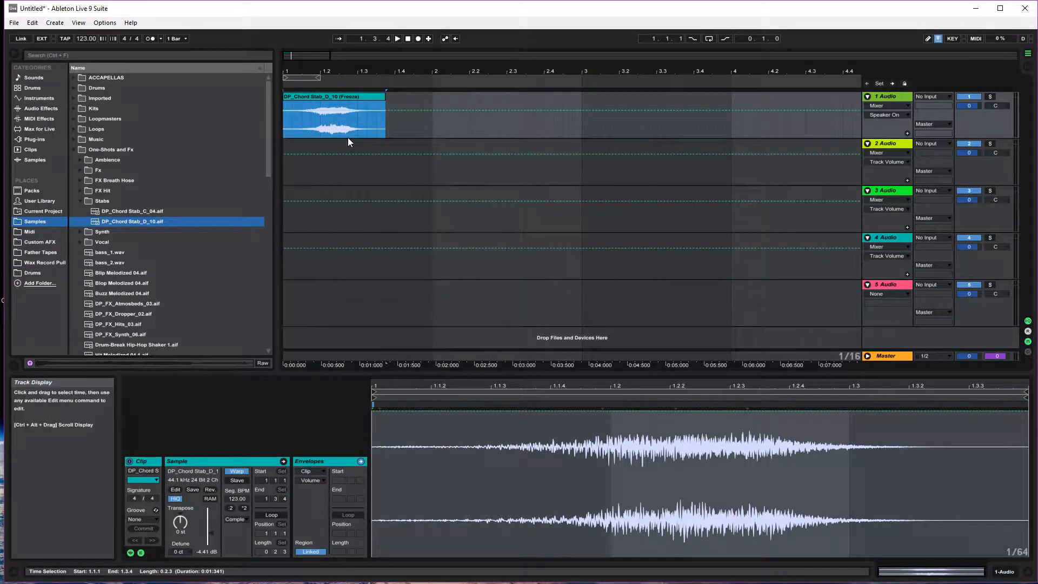
{"action": "left_click", "coordinate": [81, 201]}
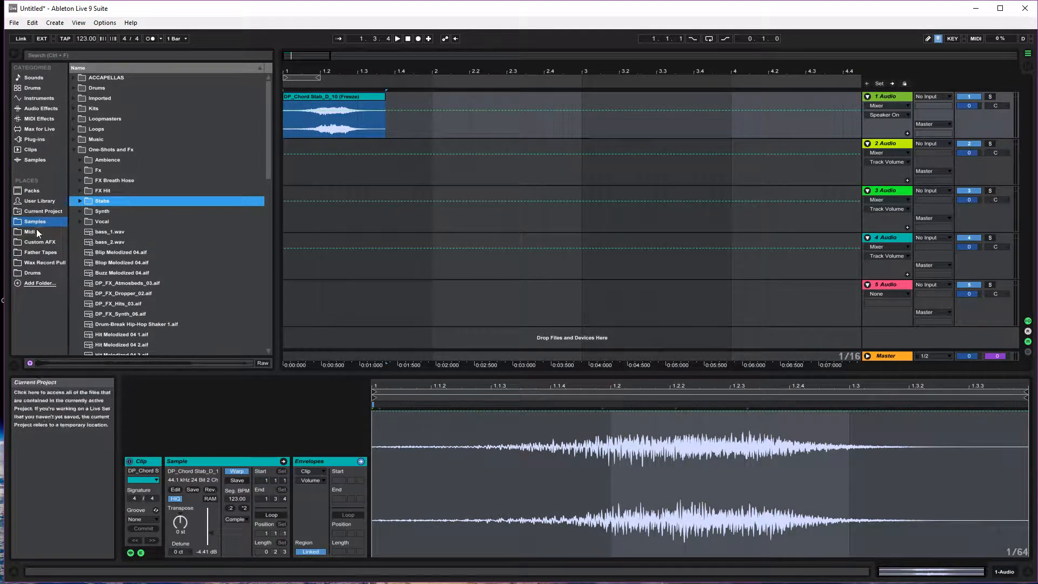
{"action": "left_click", "coordinate": [37, 114]}
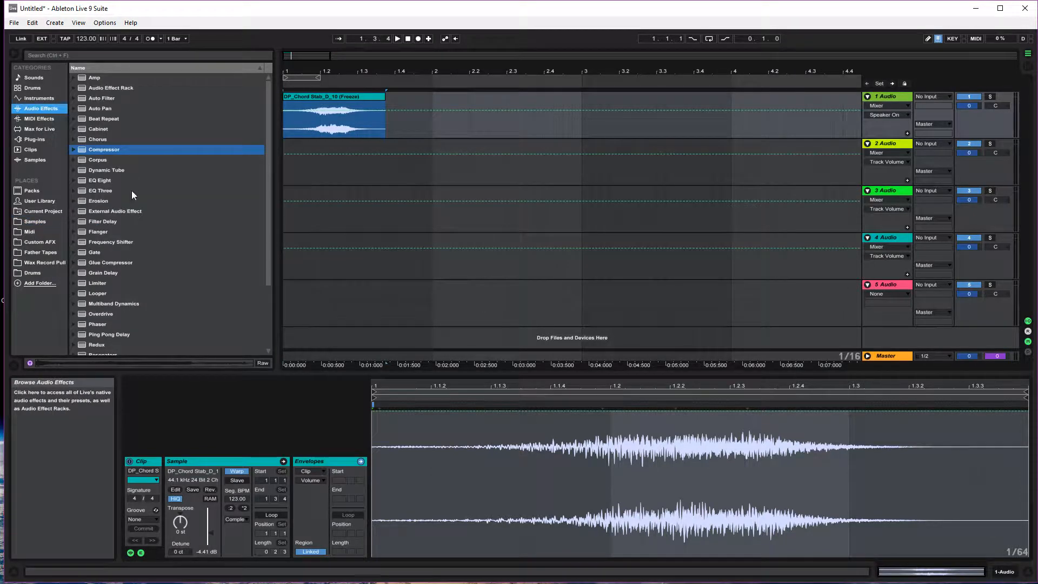
{"action": "scroll", "coordinate": [101, 292], "scroll_direction": "down", "scroll_amount": 1}
{"action": "left_click_drag", "start_coordinate": [106, 294], "coordinate": [890, 100]}
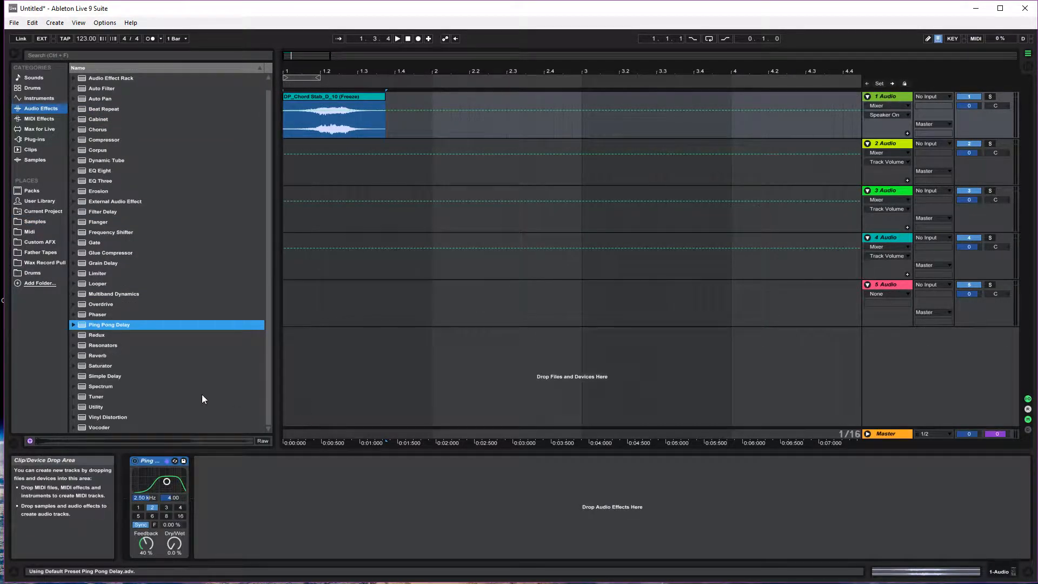
{"action": "left_click", "coordinate": [165, 508]}
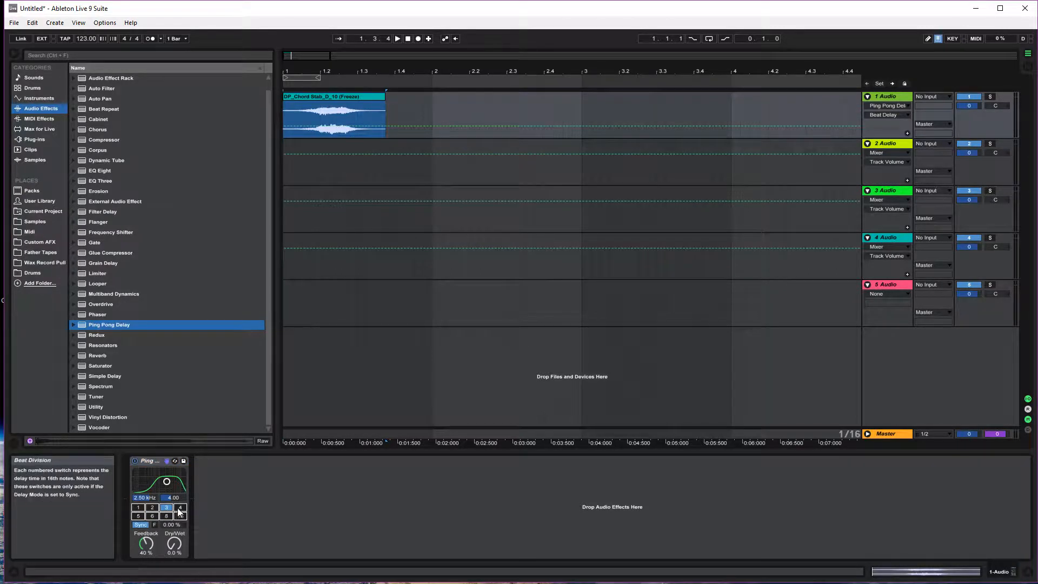
{"action": "left_click_drag", "start_coordinate": [146, 544], "coordinate": [173, 525]}
Step: Audition the delayed chord stab, and freeze and flatten the 1 Audio track with the Ping Pong Delay
{"action": "left_click", "coordinate": [398, 39]}
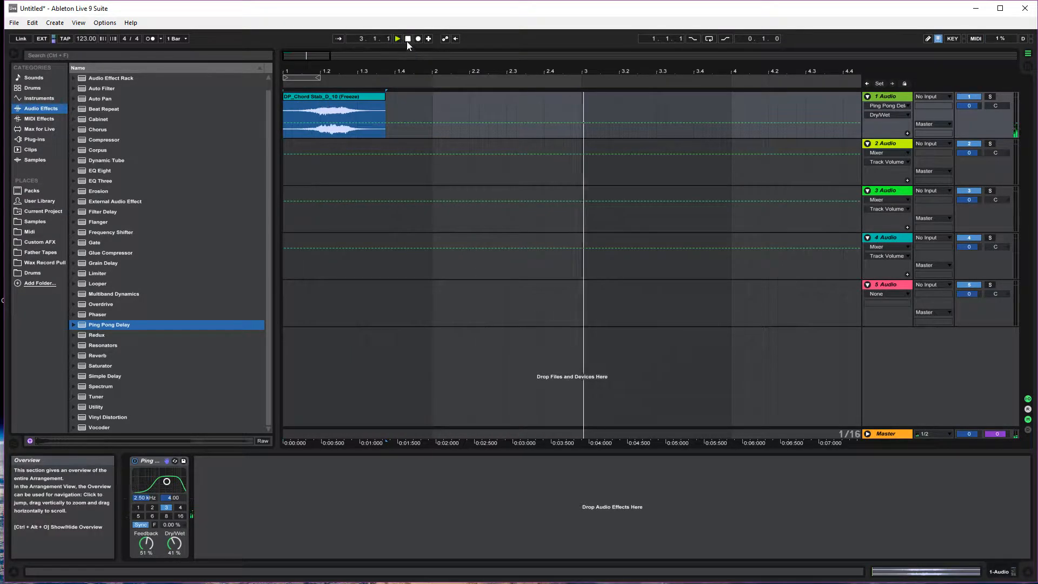
{"action": "left_click", "coordinate": [398, 39]}
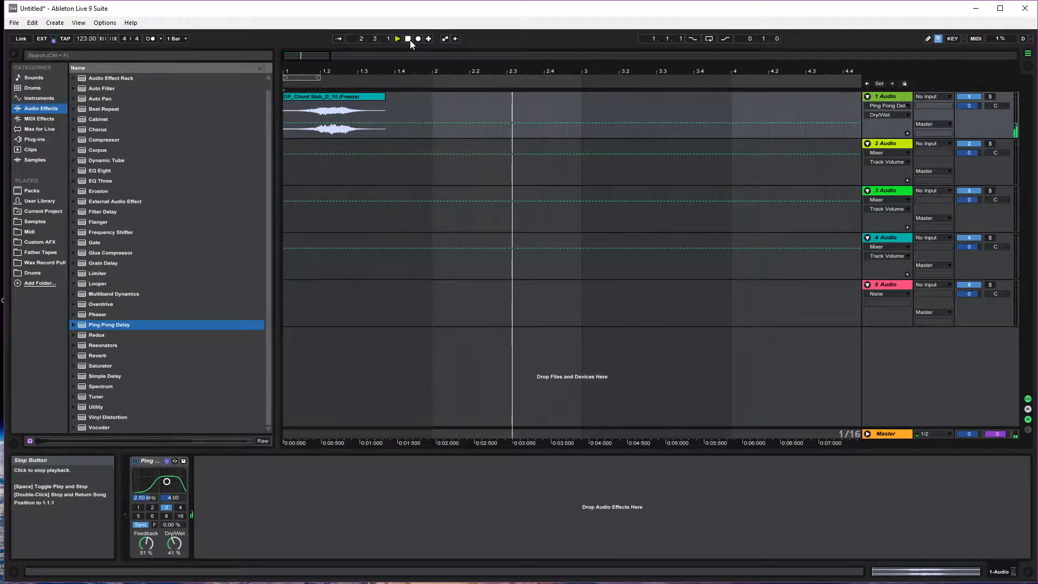
{"action": "left_click", "coordinate": [408, 39]}
{"action": "right_click", "coordinate": [887, 99]}
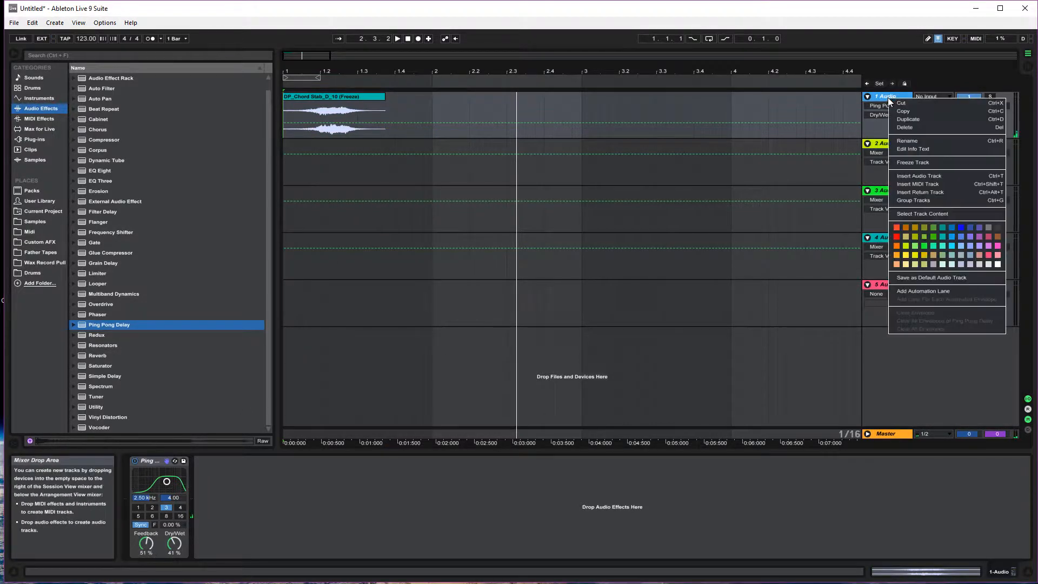
{"action": "left_click", "coordinate": [914, 163]}
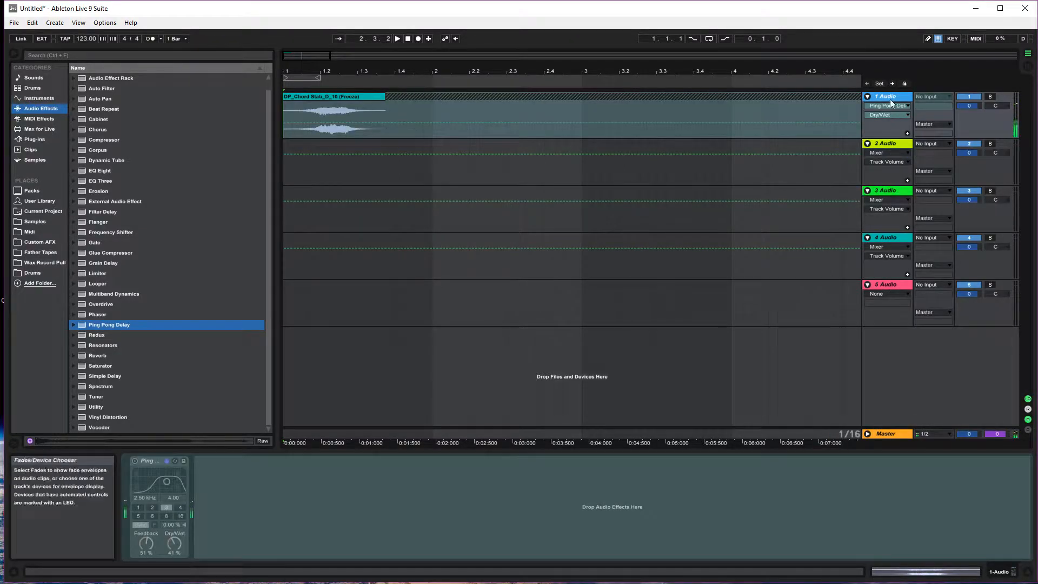
{"action": "right_click", "coordinate": [890, 99]}
{"action": "left_click", "coordinate": [919, 168]}
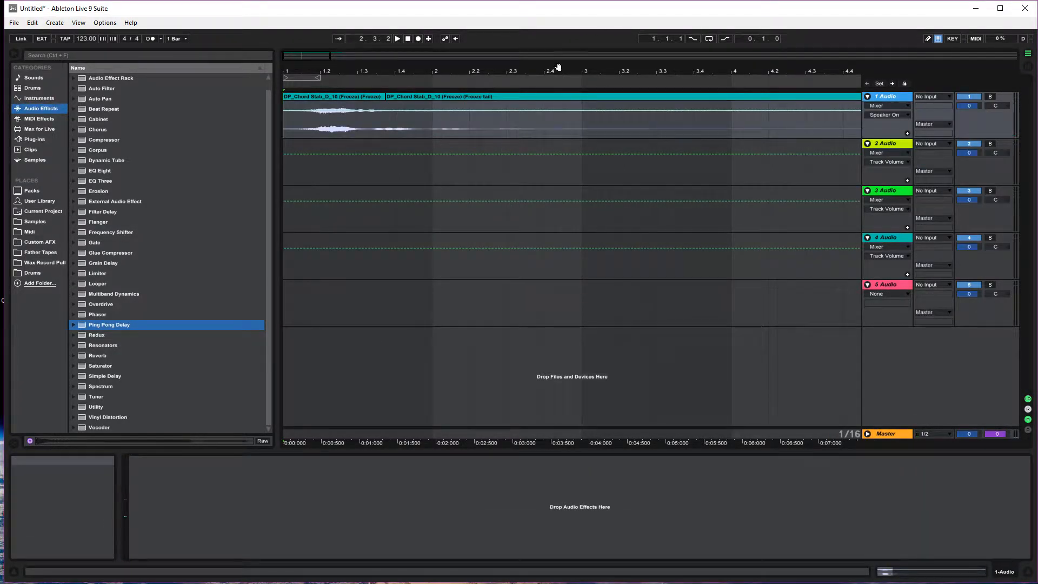
Step: Move the freeze tail clip away from the stab to start at 6.4.4 on track 1, and audition it
{"action": "left_click_drag", "start_coordinate": [551, 75], "coordinate": [551, 49]}
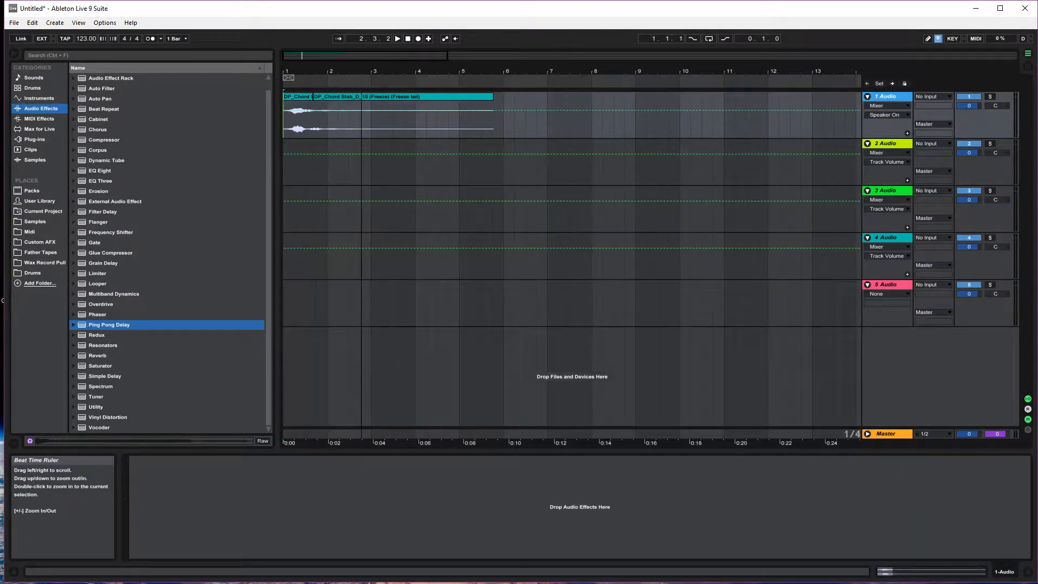
{"action": "left_click", "coordinate": [348, 97]}
{"action": "left_click_drag", "start_coordinate": [307, 72], "coordinate": [339, 52]}
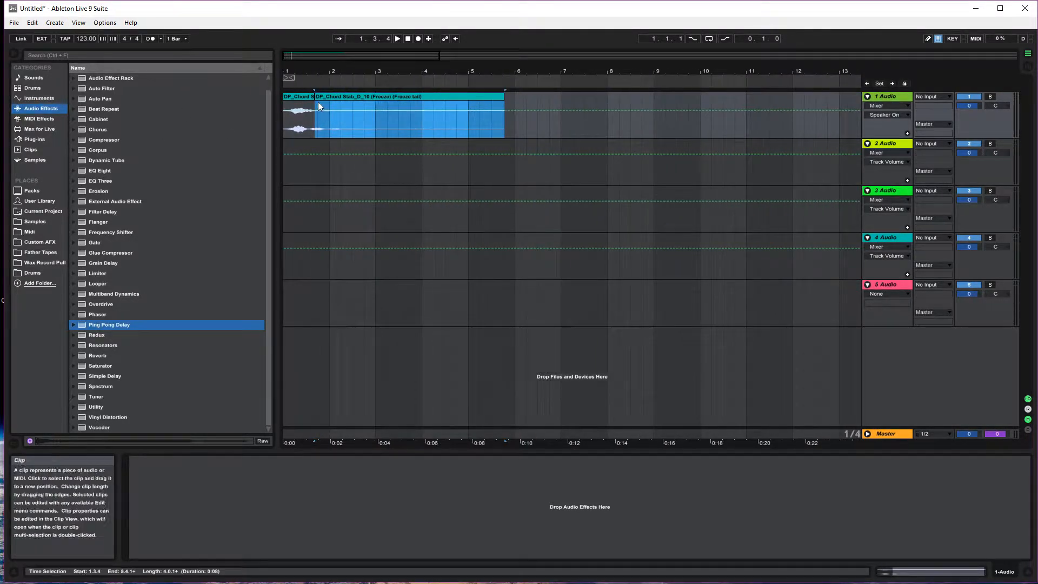
{"action": "left_click_drag", "start_coordinate": [319, 102], "coordinate": [590, 102]}
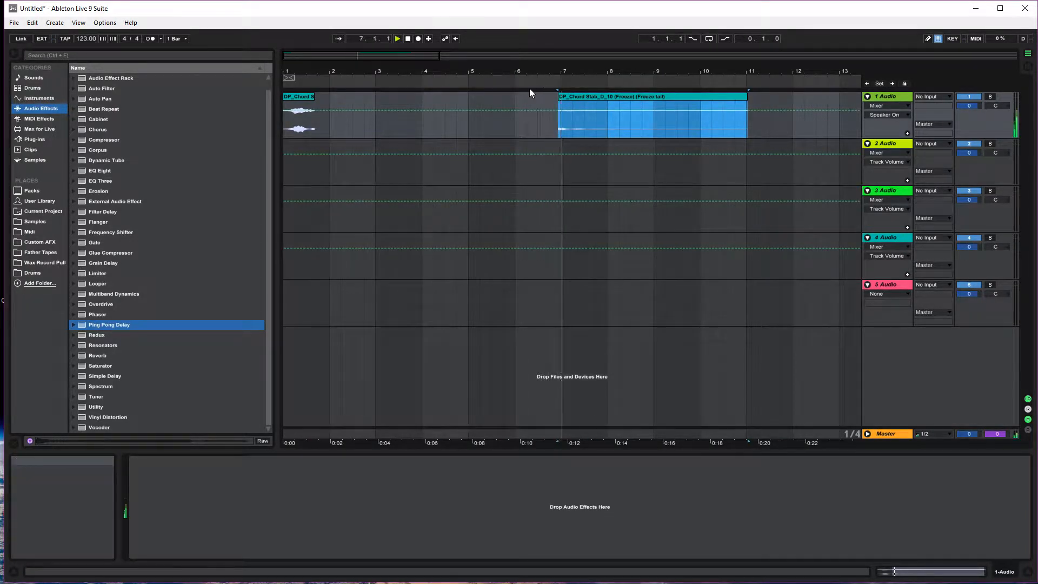
{"action": "left_click", "coordinate": [408, 38]}
Step: Reverse the freeze tail clip and place a copy of it on the 2 Audio track starting at 2.4.4
{"action": "right_click", "coordinate": [600, 98]}
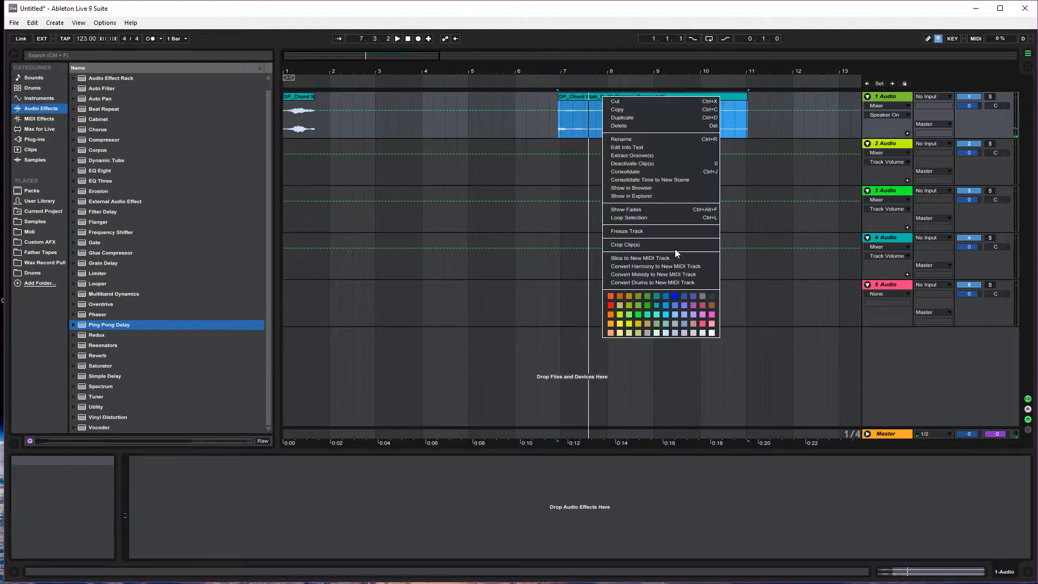
{"action": "left_click", "coordinate": [564, 238]}
{"action": "double_click", "coordinate": [648, 117]}
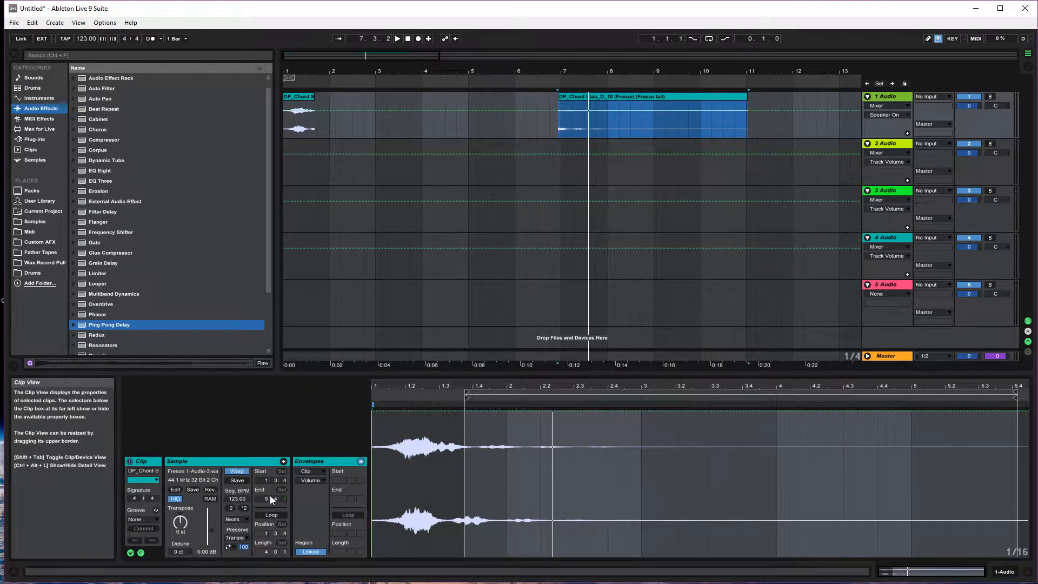
{"action": "left_click", "coordinate": [210, 491]}
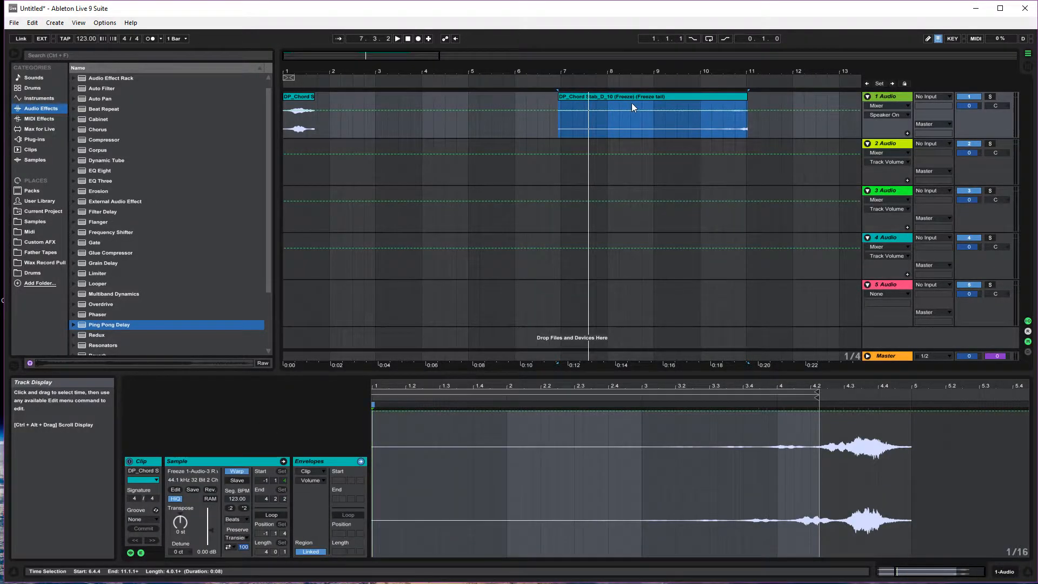
{"action": "left_click_drag", "start_coordinate": [631, 104], "coordinate": [446, 173]}
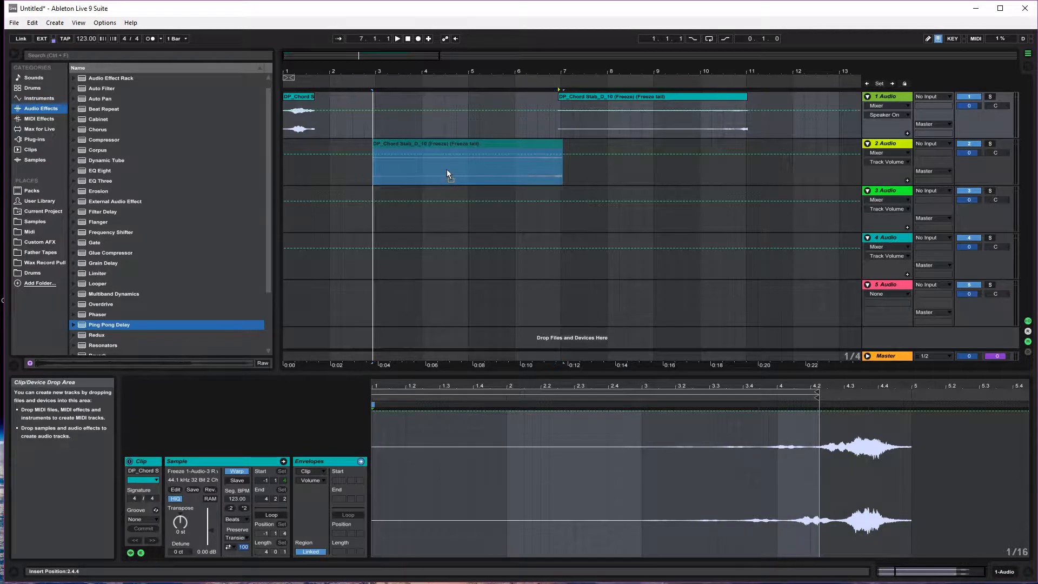
Step: Place the chord stab on track 1 near the reversed tail's end, follow it with a tail copy at 7.2.4, and reverse that copy back to forward
{"action": "left_click_drag", "start_coordinate": [307, 103], "coordinate": [570, 116]}
{"action": "left_click_drag", "start_coordinate": [524, 144], "coordinate": [712, 116]}
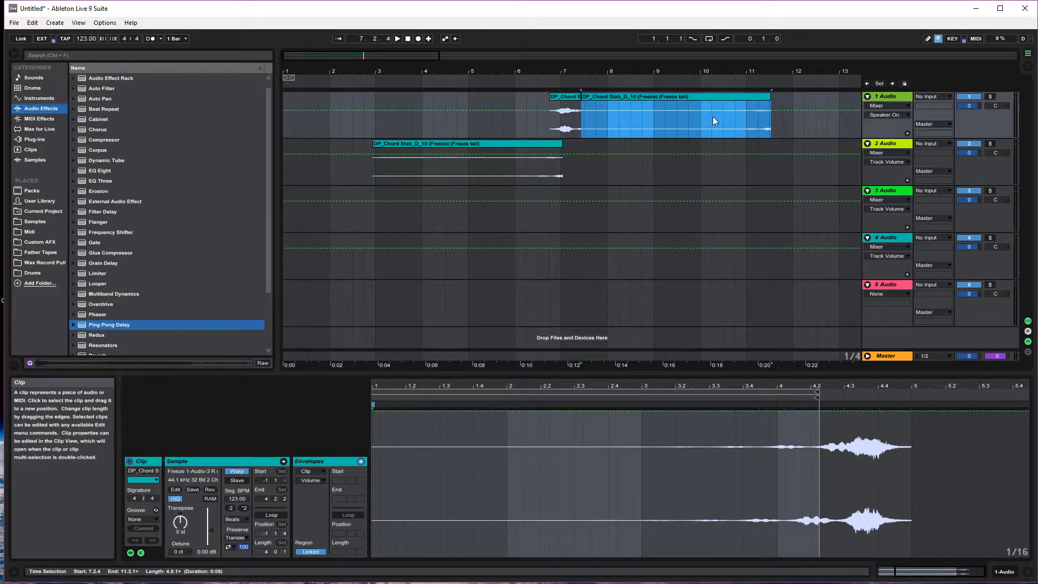
{"action": "right_click", "coordinate": [682, 95]}
{"action": "left_click", "coordinate": [657, 96]}
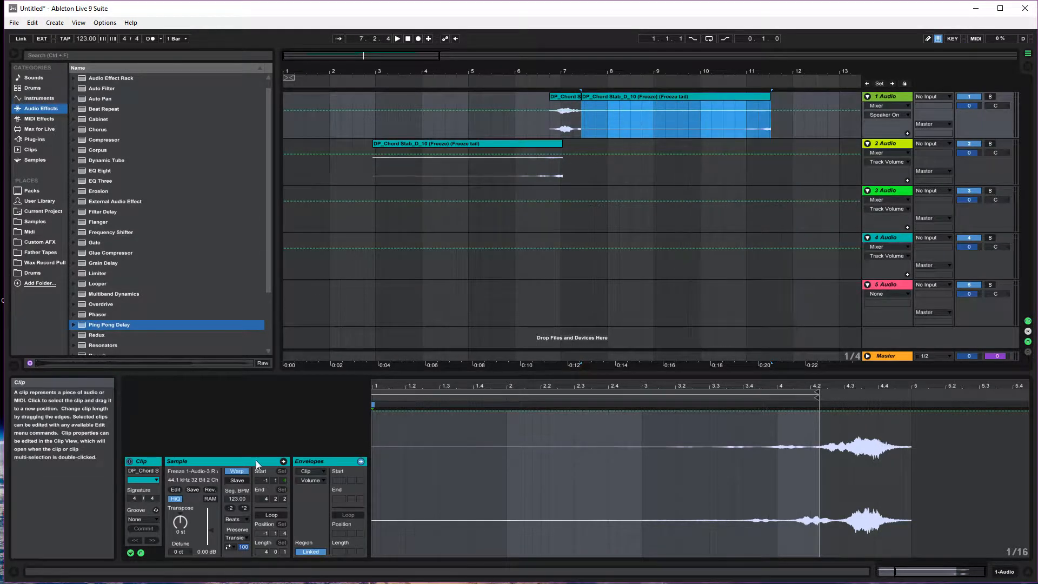
{"action": "left_click", "coordinate": [211, 490]}
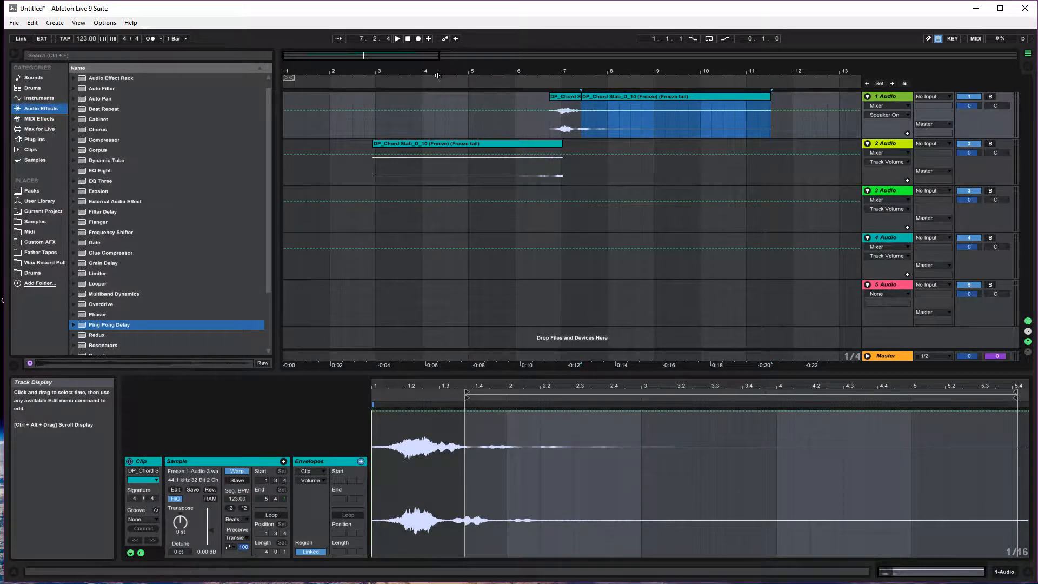
Step: Audition the arrangement from the reversed tail on track 2 through the chord stab and its delay tail
{"action": "left_click", "coordinate": [438, 75]}
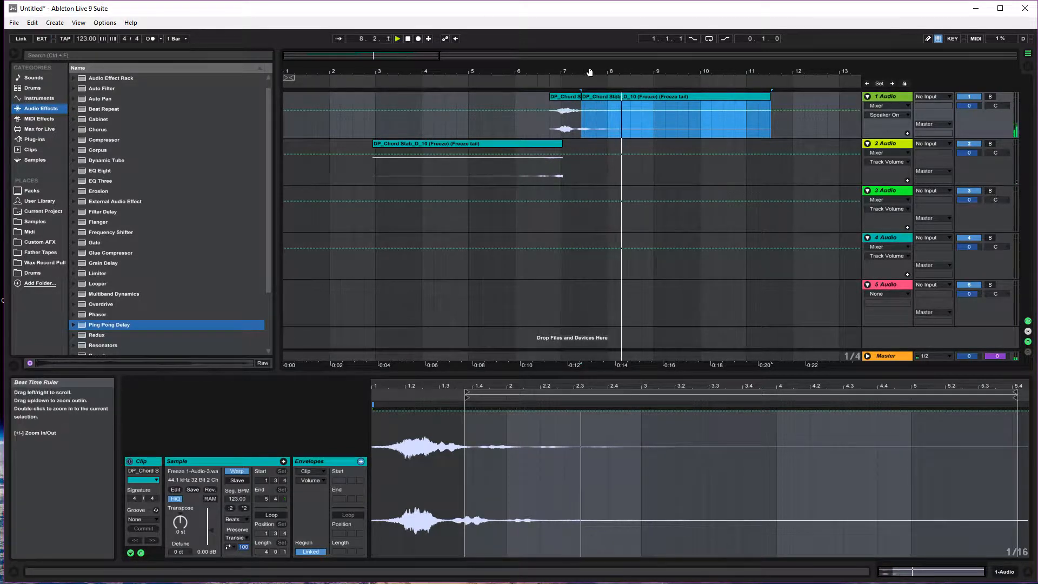
{"action": "left_click_drag", "start_coordinate": [589, 72], "coordinate": [503, 73]}
{"action": "left_click", "coordinate": [408, 39]}
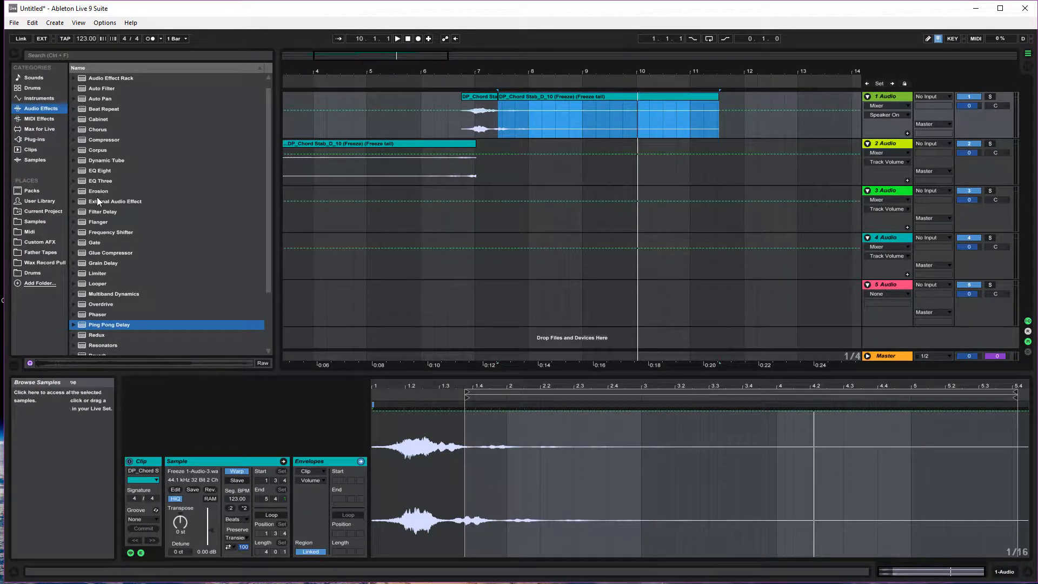
Step: Look through the audio effects and plug-ins, and open the Samples folder in the browser
{"action": "scroll", "coordinate": [109, 194], "scroll_direction": "down", "scroll_amount": 3}
{"action": "scroll", "coordinate": [113, 271], "scroll_direction": "up", "scroll_amount": 5}
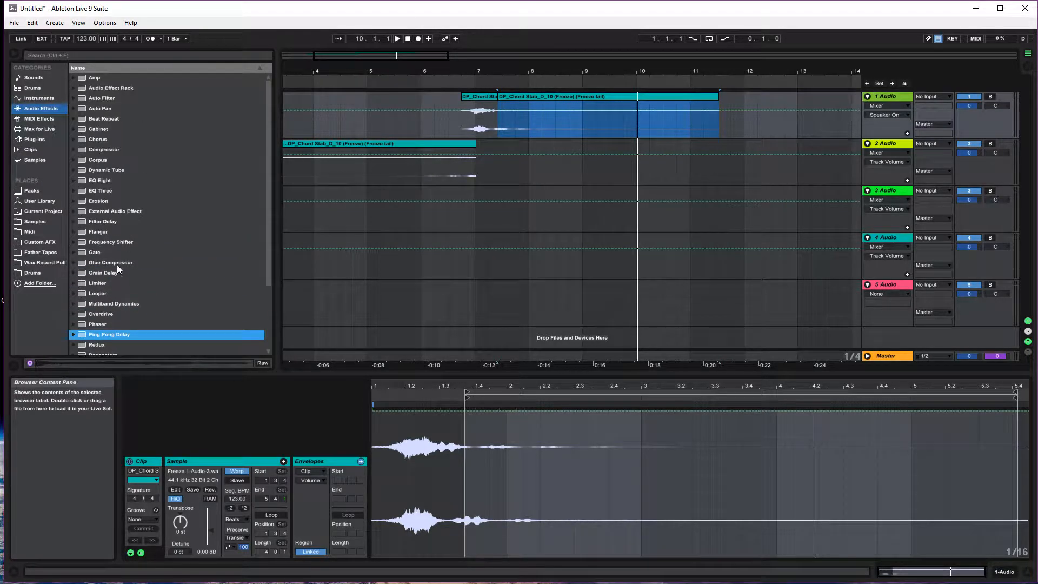
{"action": "left_click", "coordinate": [53, 139]}
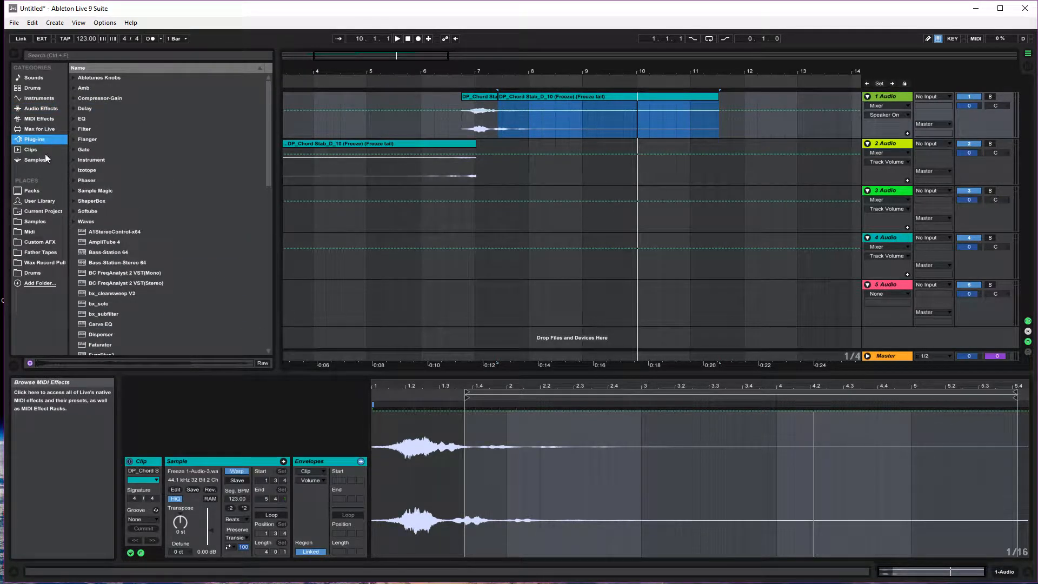
{"action": "left_click", "coordinate": [40, 222]}
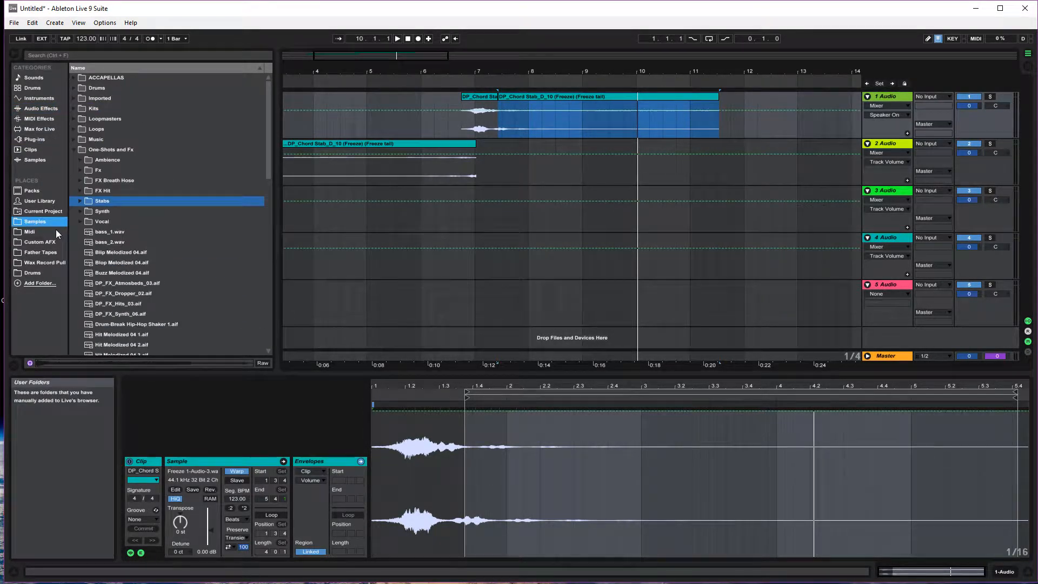
Step: Find Who Done It Vox Samples.wav in the Wax Record Pull folder and place it on the 3 Audio track at 7.1.1
{"action": "left_click", "coordinate": [73, 150]}
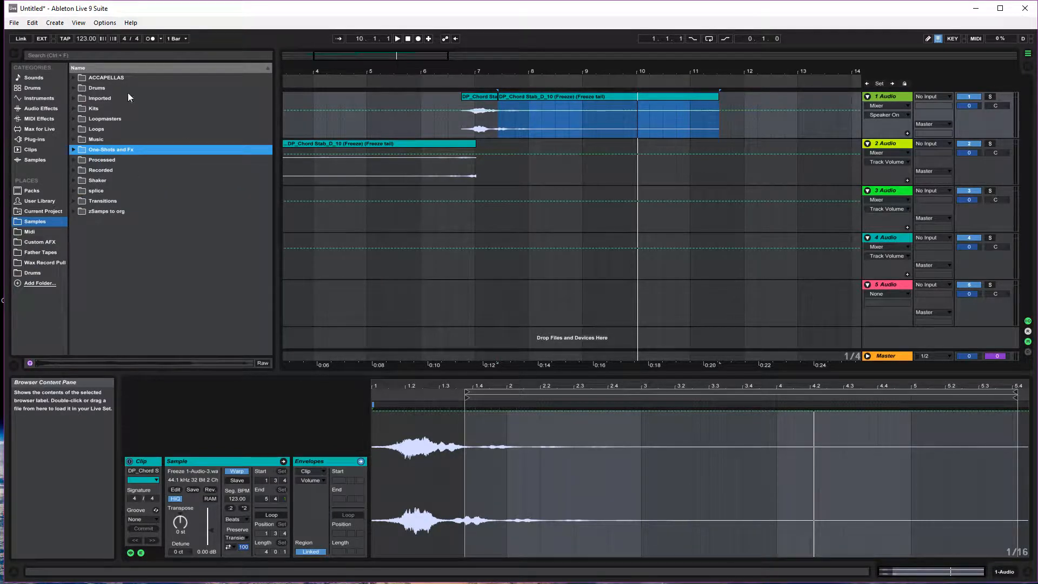
{"action": "left_click", "coordinate": [72, 76]}
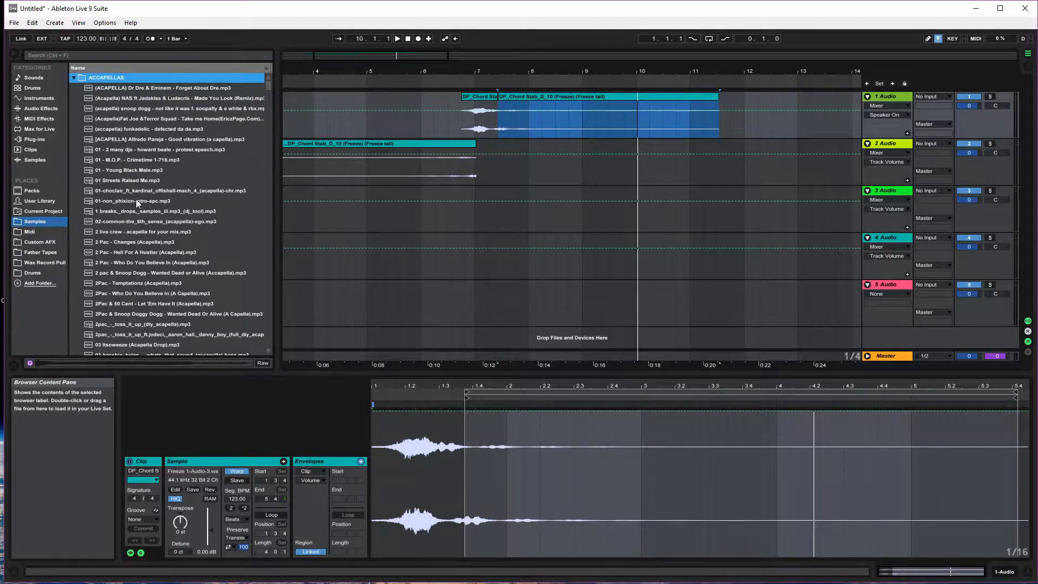
{"action": "left_click", "coordinate": [40, 262]}
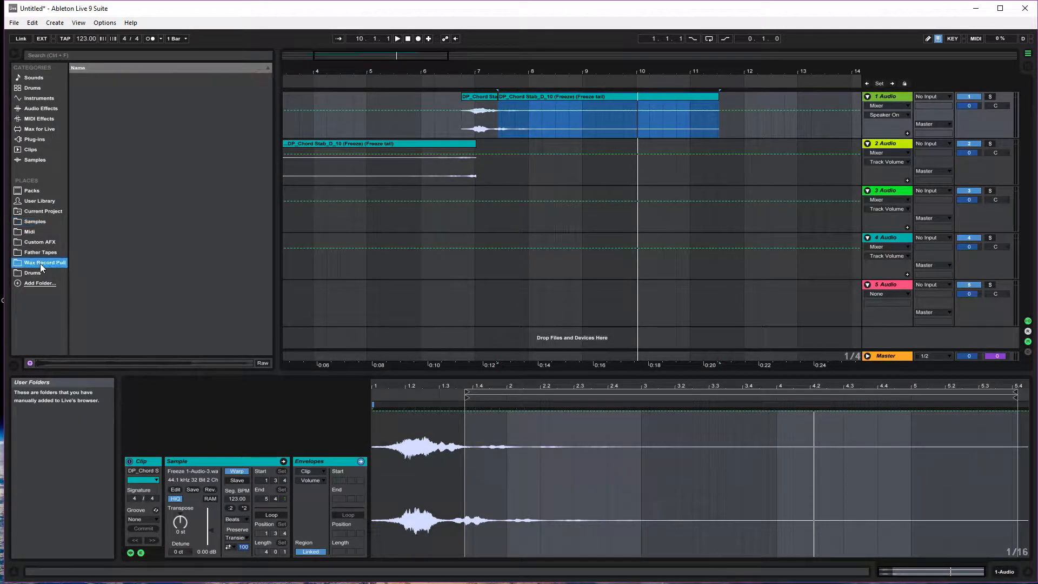
{"action": "scroll", "coordinate": [106, 165], "scroll_direction": "down", "scroll_amount": 10}
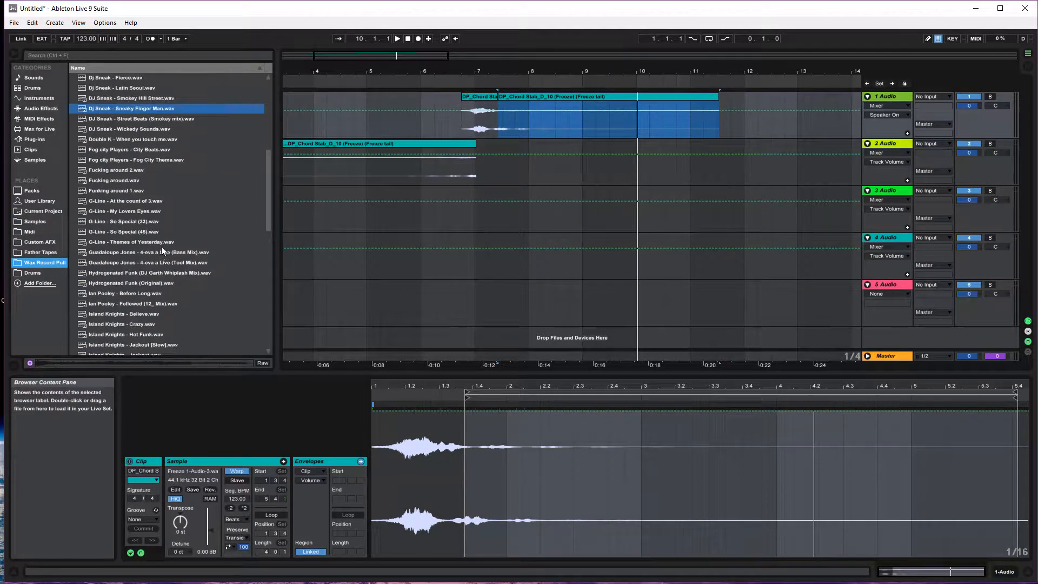
{"action": "scroll", "coordinate": [155, 258], "scroll_direction": "down", "scroll_amount": 9}
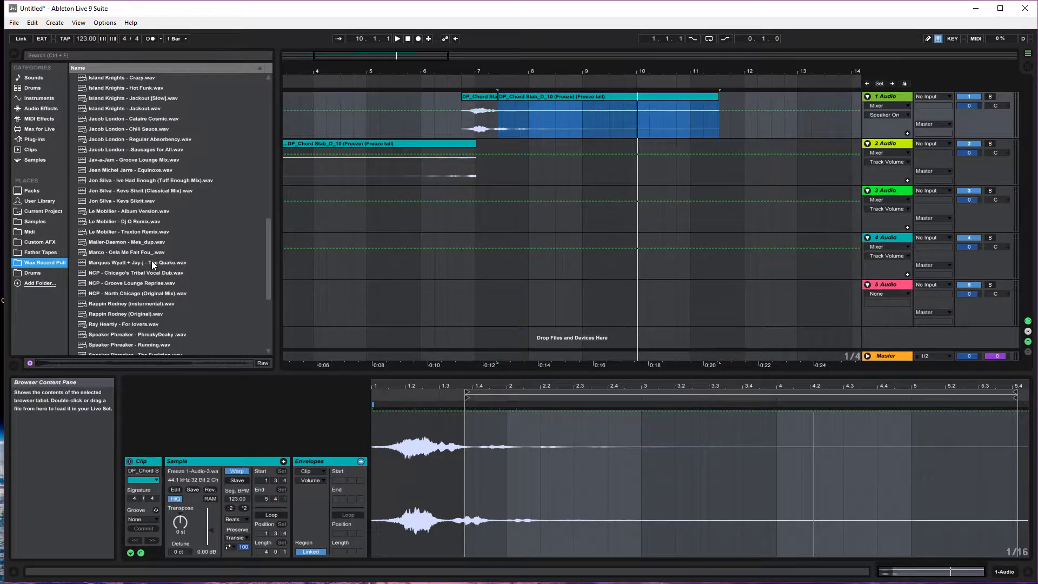
{"action": "scroll", "coordinate": [154, 268], "scroll_direction": "down", "scroll_amount": 8}
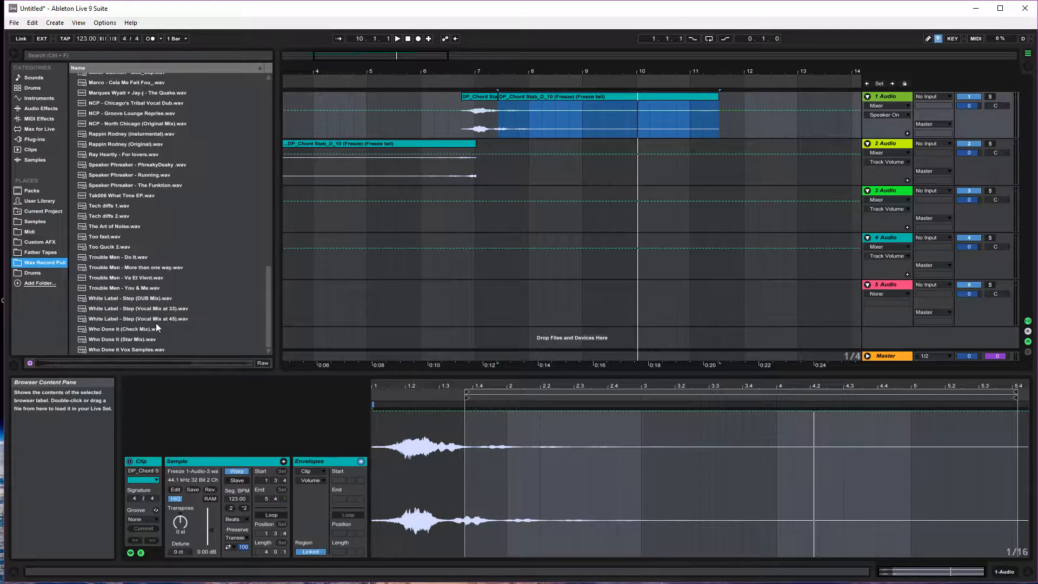
{"action": "left_click", "coordinate": [125, 349]}
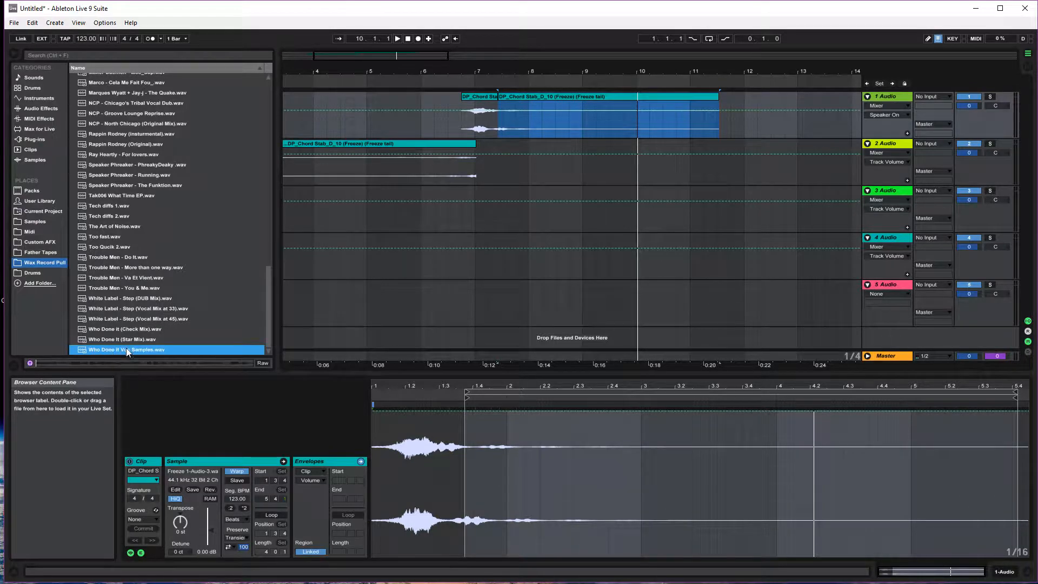
{"action": "left_click_drag", "start_coordinate": [352, 338], "coordinate": [474, 213]}
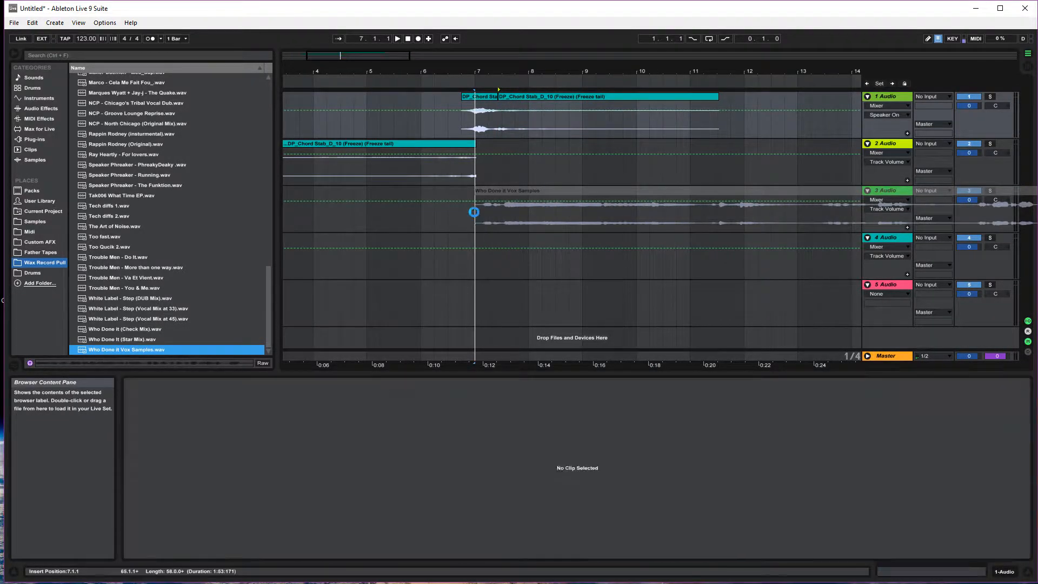
{"action": "left_click", "coordinate": [459, 143]}
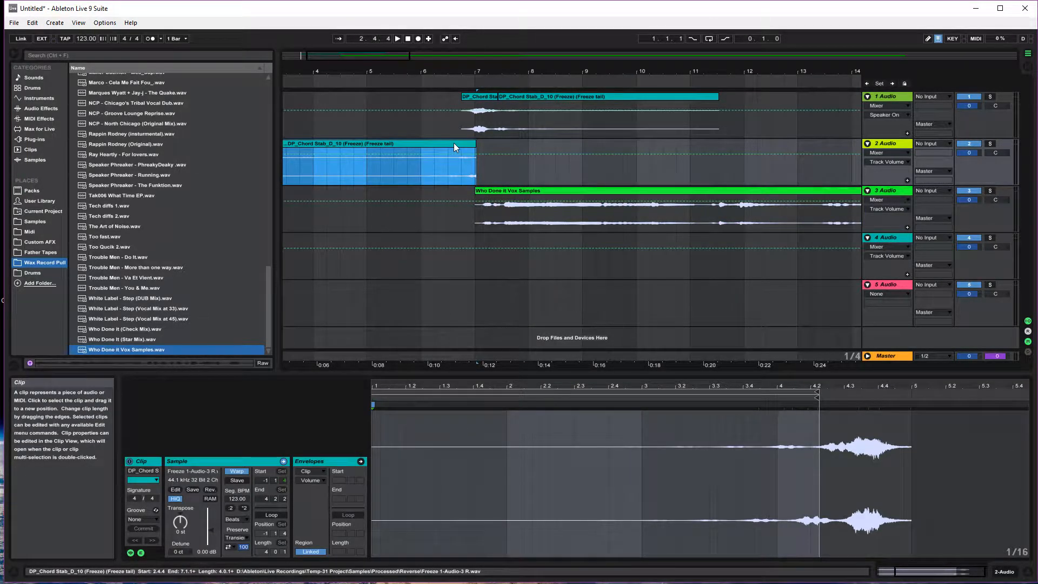
{"action": "left_click", "coordinate": [581, 164]}
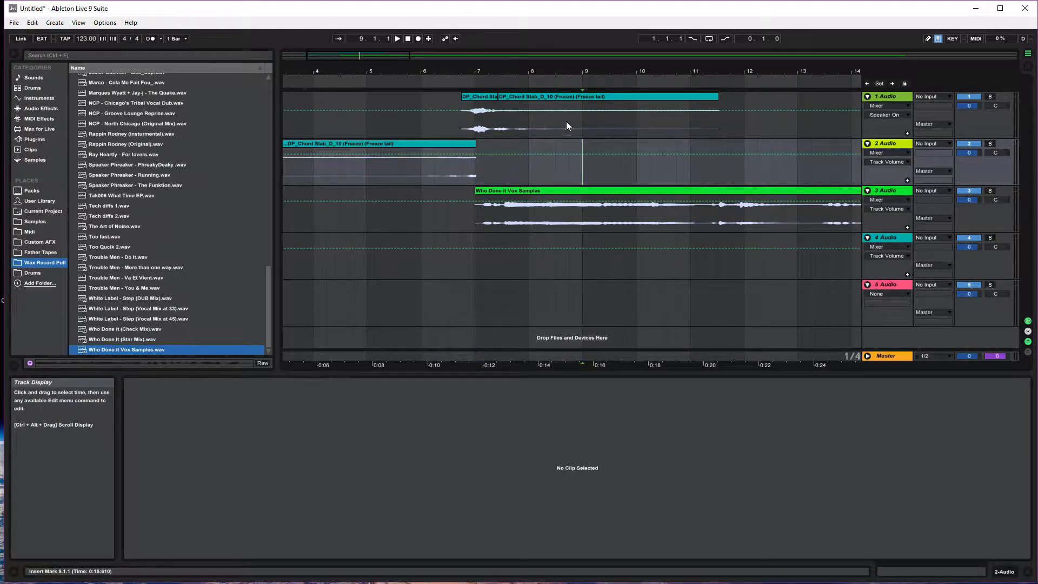
{"action": "left_click", "coordinate": [439, 145]}
{"action": "left_click", "coordinate": [482, 102]}
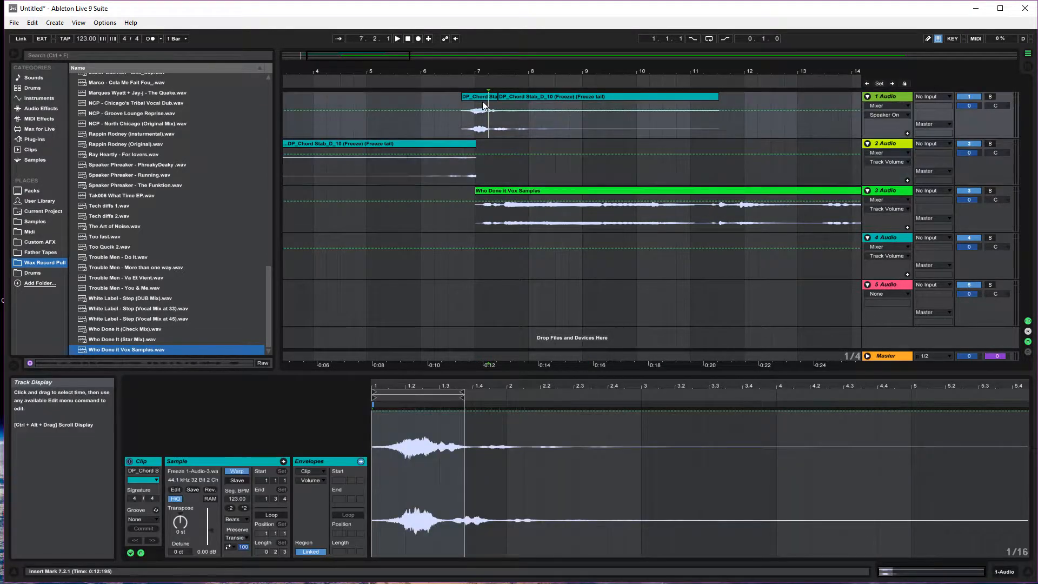
{"action": "left_click", "coordinate": [458, 143]}
{"action": "left_click", "coordinate": [488, 98]}
{"action": "left_click", "coordinate": [477, 160]}
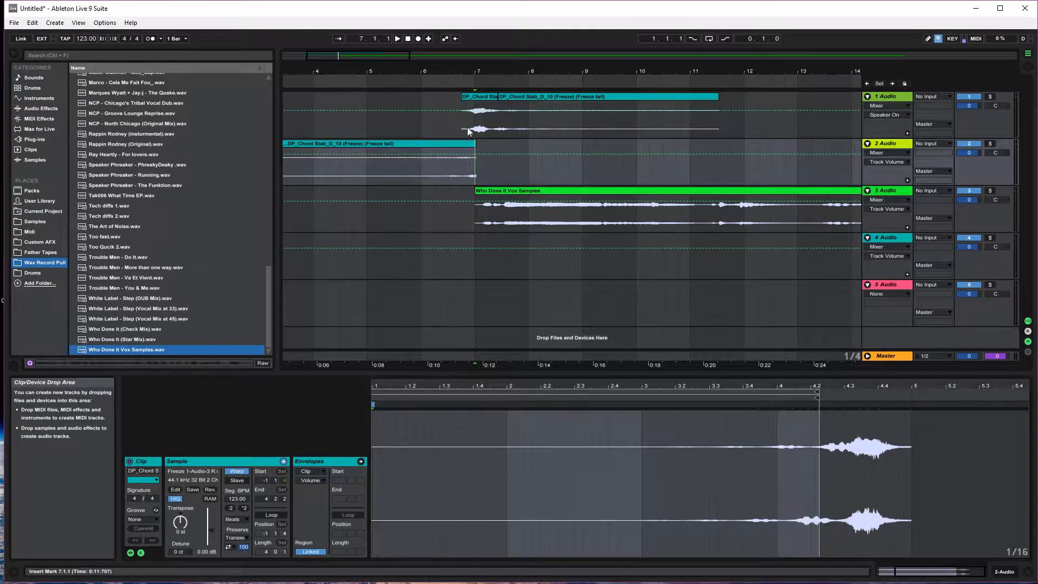
Step: Group the two tracks holding the chord stab and freeze tail clips, and fold the group
{"action": "left_click", "coordinate": [443, 145]}
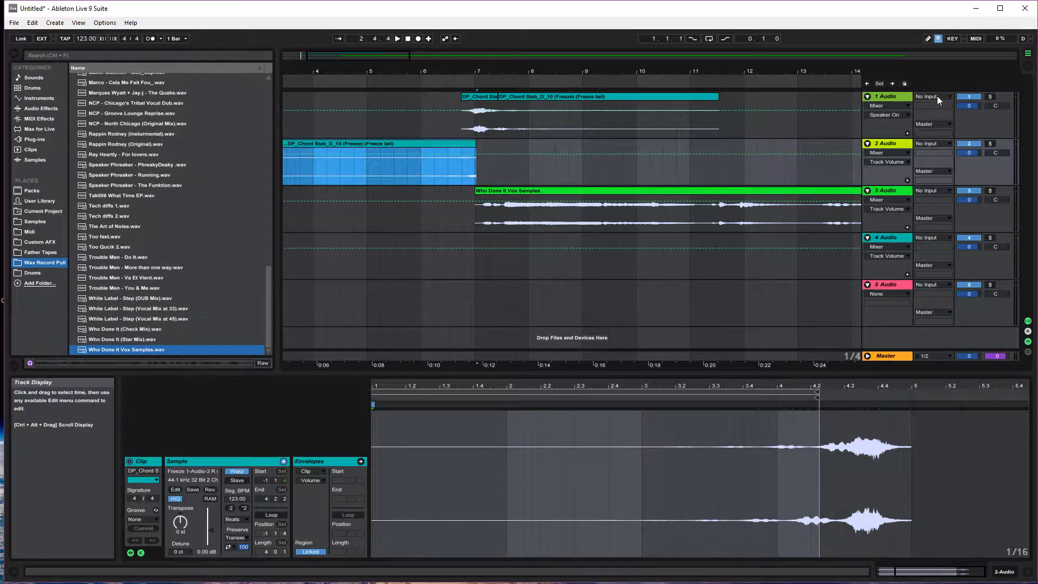
{"action": "right_click", "coordinate": [890, 143]}
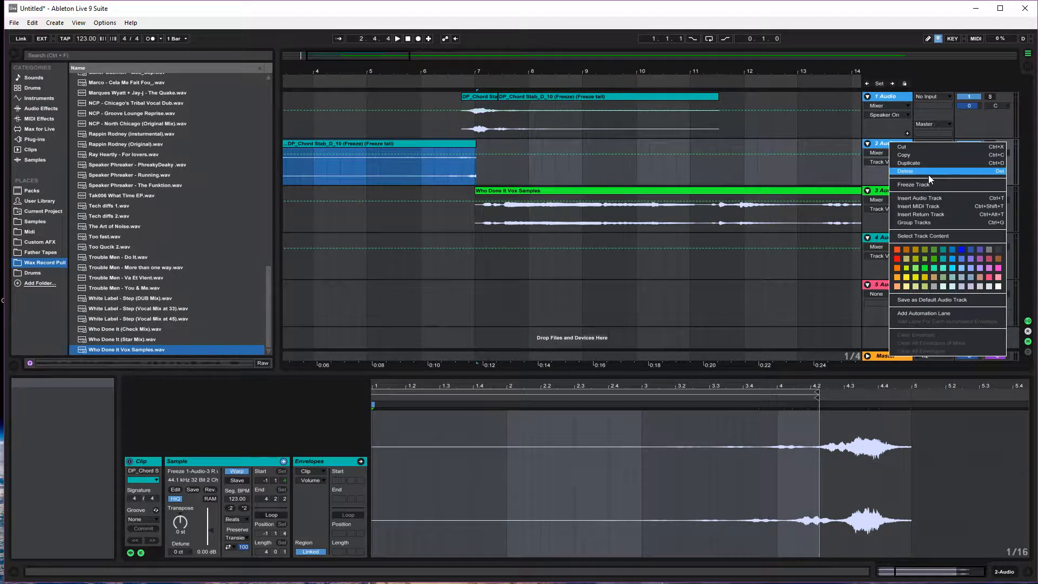
{"action": "left_click", "coordinate": [920, 221]}
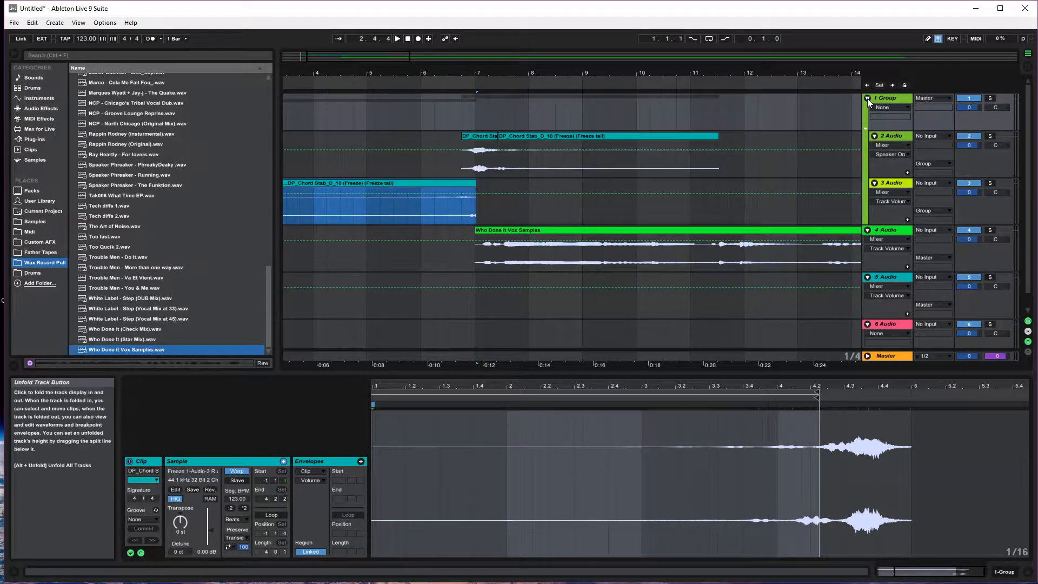
{"action": "left_click", "coordinate": [868, 98]}
Step: Route 1-Group into the empty 5 Audio track with monitoring on Auto, and arm that track for recording
{"action": "left_click", "coordinate": [891, 154]}
{"action": "left_click", "coordinate": [933, 156]}
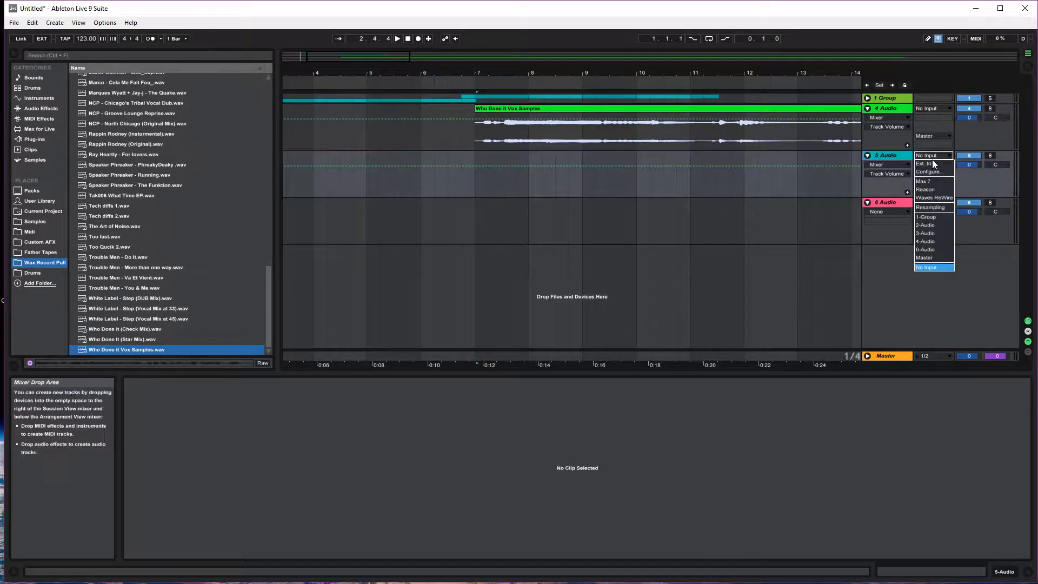
{"action": "left_click", "coordinate": [941, 217]}
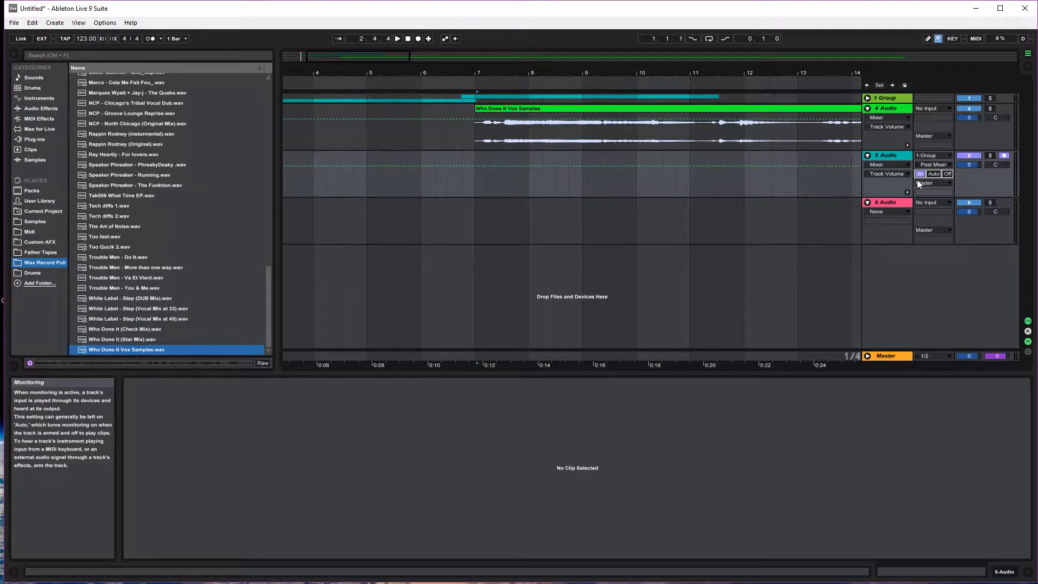
Step: Mute the 4 Audio vocal track and record the group's output onto 5 Audio from the song start to about bar 12
{"action": "left_click", "coordinate": [609, 112]}
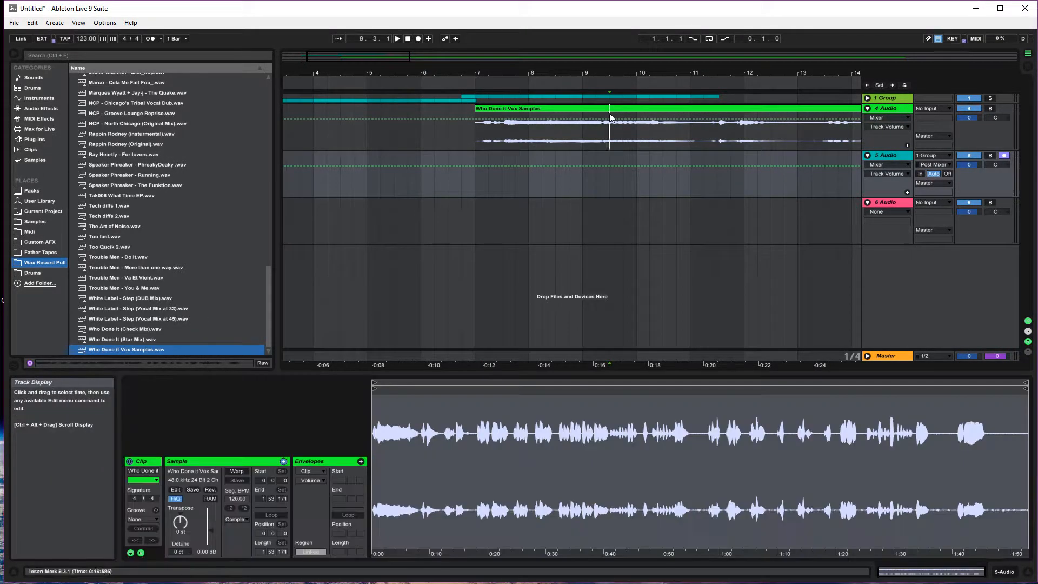
{"action": "left_click", "coordinate": [407, 39]}
{"action": "left_click", "coordinate": [417, 39]}
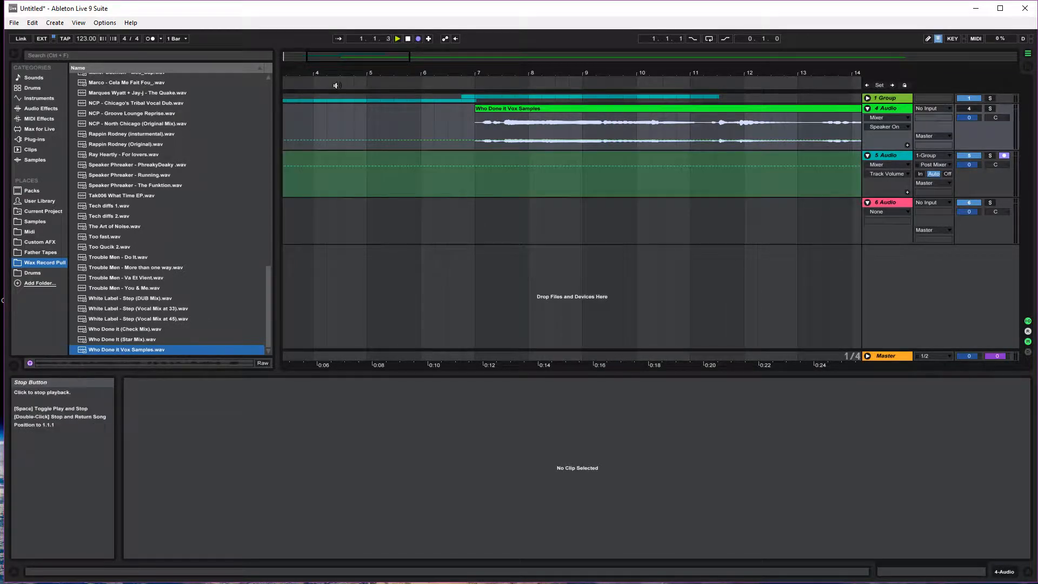
{"action": "left_click_drag", "start_coordinate": [349, 74], "coordinate": [340, 54]}
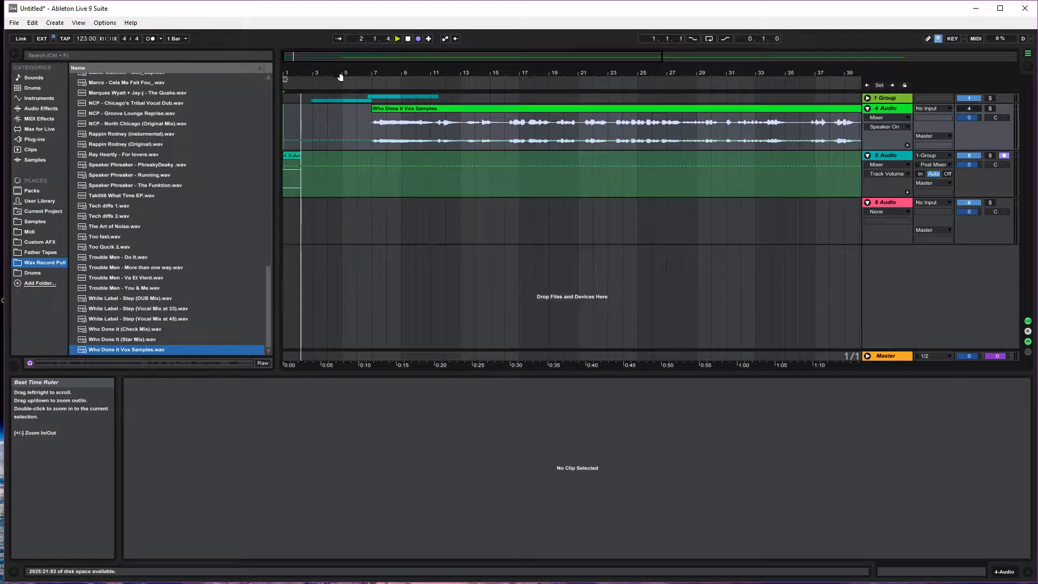
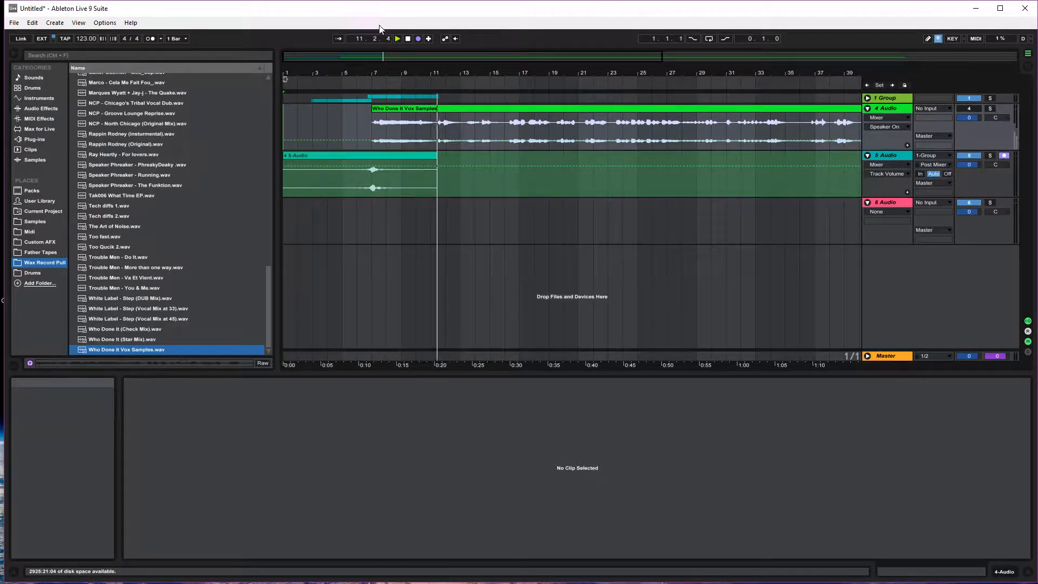
{"action": "left_click", "coordinate": [415, 40]}
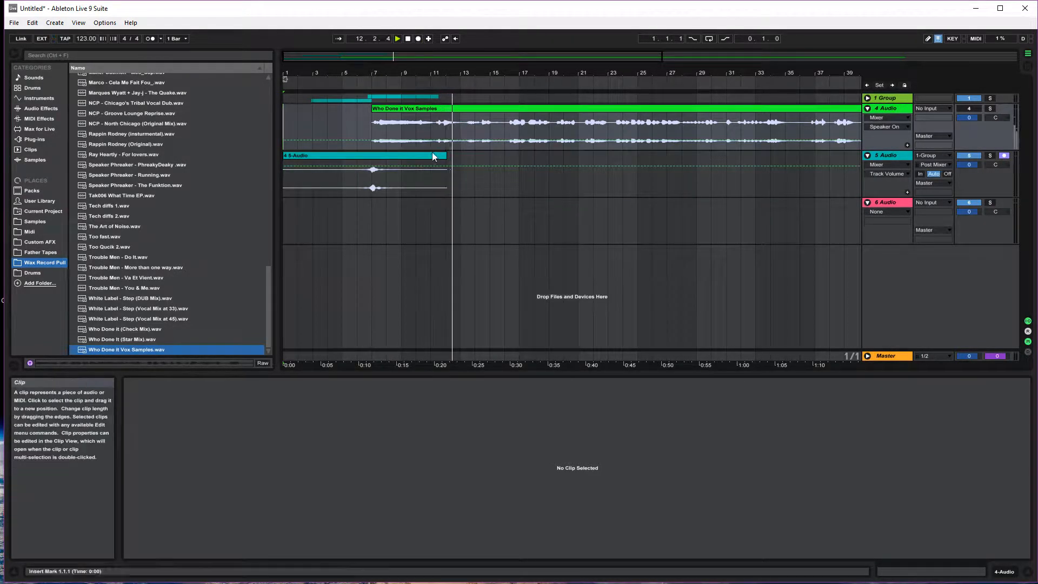
{"action": "left_click", "coordinate": [408, 39]}
Step: Delete the track group containing the original stab and tail clips, keeping the new recording
{"action": "left_click", "coordinate": [424, 154]}
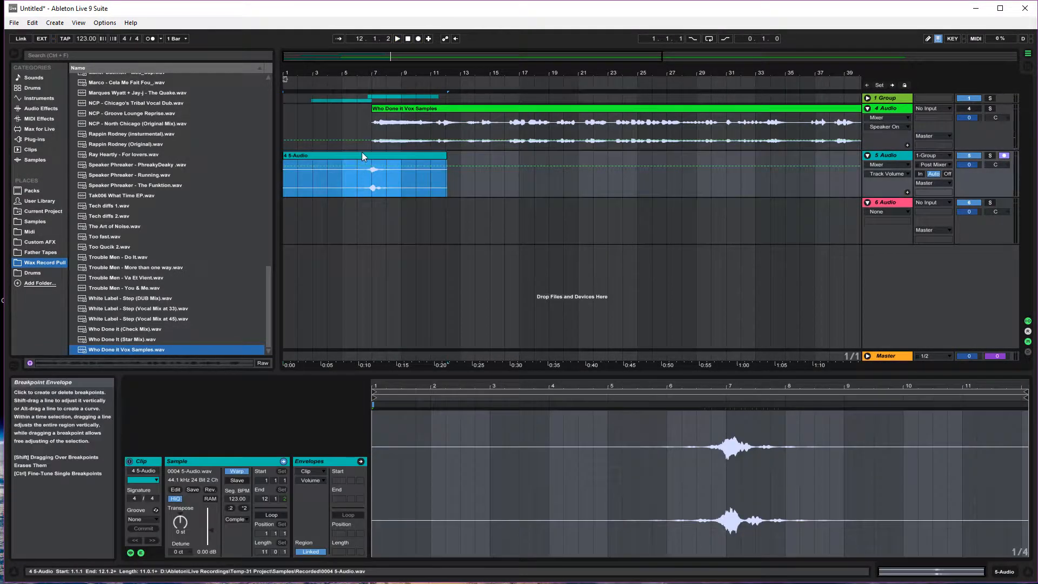
{"action": "right_click", "coordinate": [361, 154]}
{"action": "left_click", "coordinate": [525, 233]}
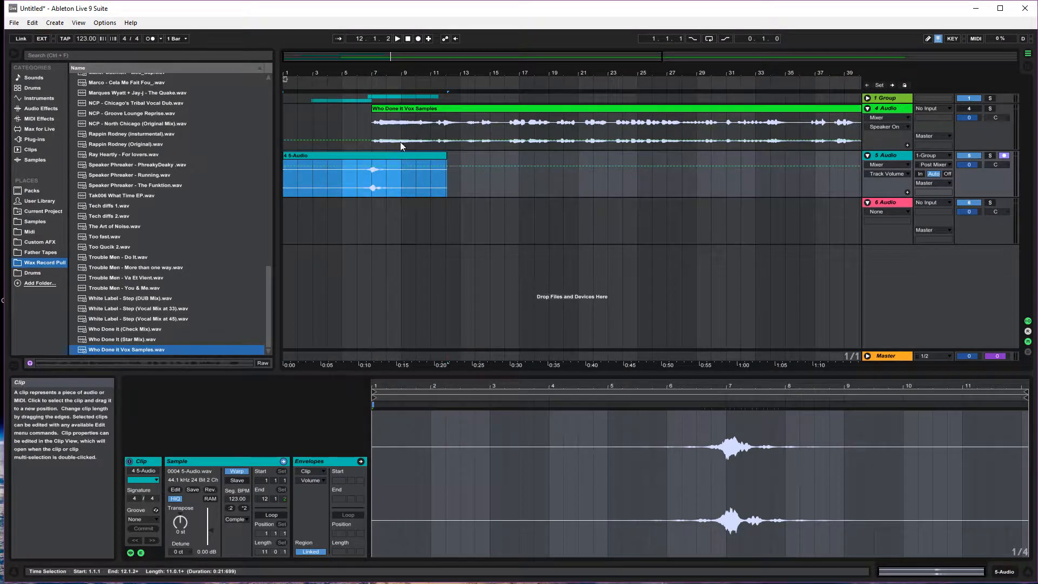
{"action": "left_click", "coordinate": [883, 99]}
{"action": "key", "text": "ctrl+shift+g"}
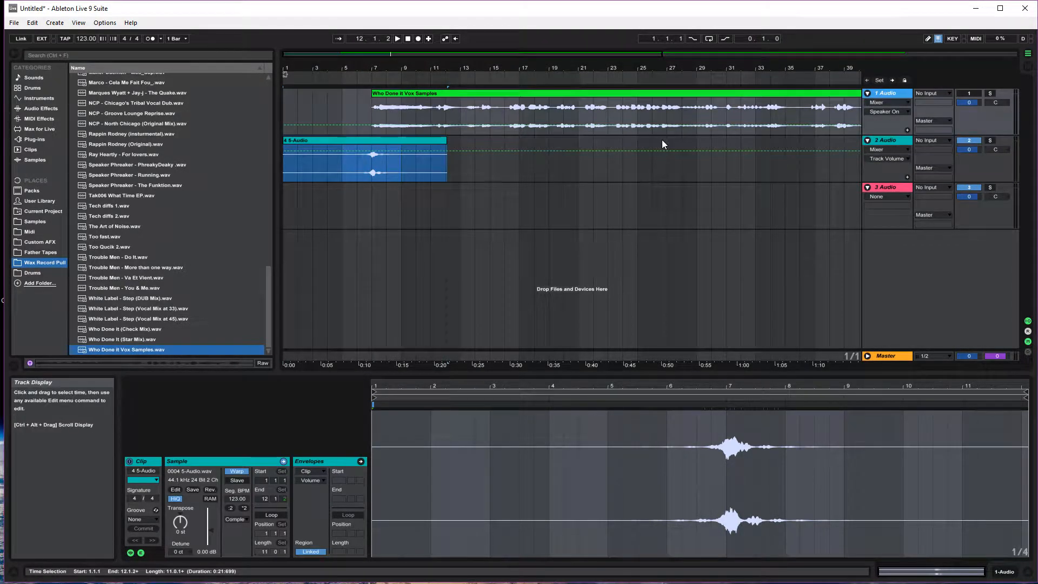
Step: Audition the recorded transition around bar 6 and check its peak against the vocal start at bar 7
{"action": "left_click", "coordinate": [357, 145]}
{"action": "key", "text": "space"}
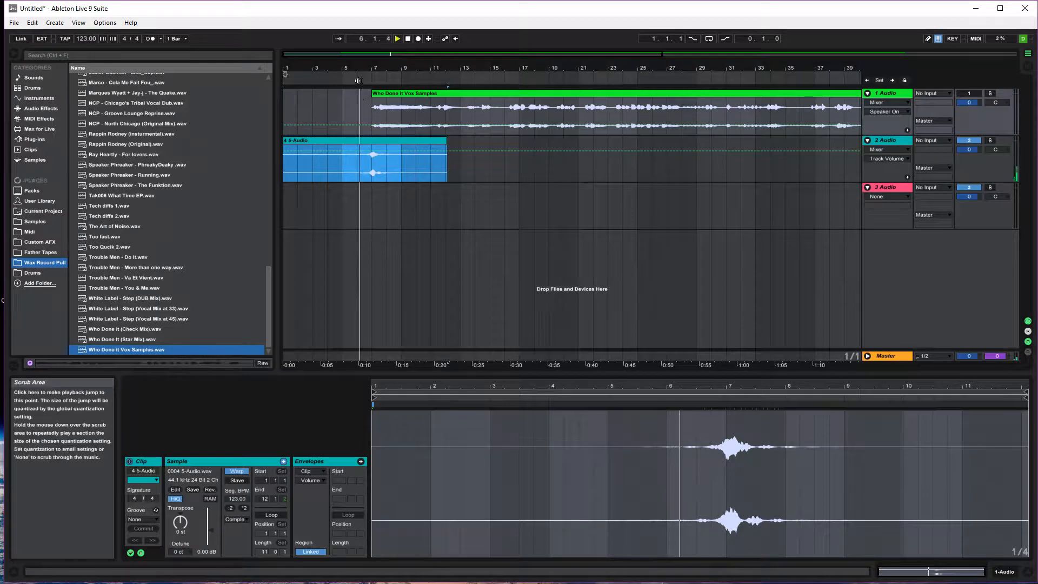
{"action": "left_click", "coordinate": [408, 38]}
{"action": "left_click", "coordinate": [339, 141]}
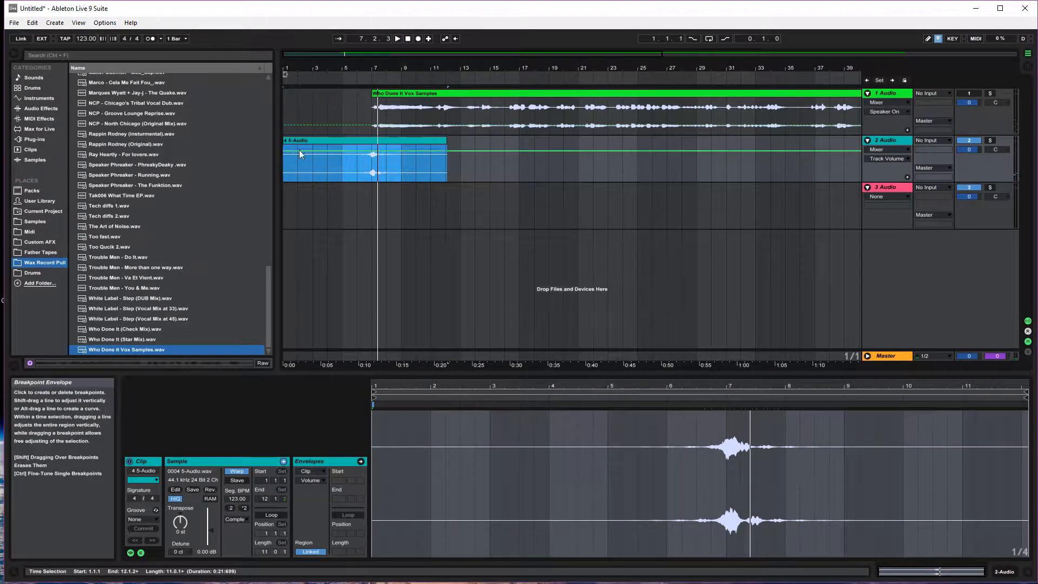
{"action": "left_click", "coordinate": [372, 165]}
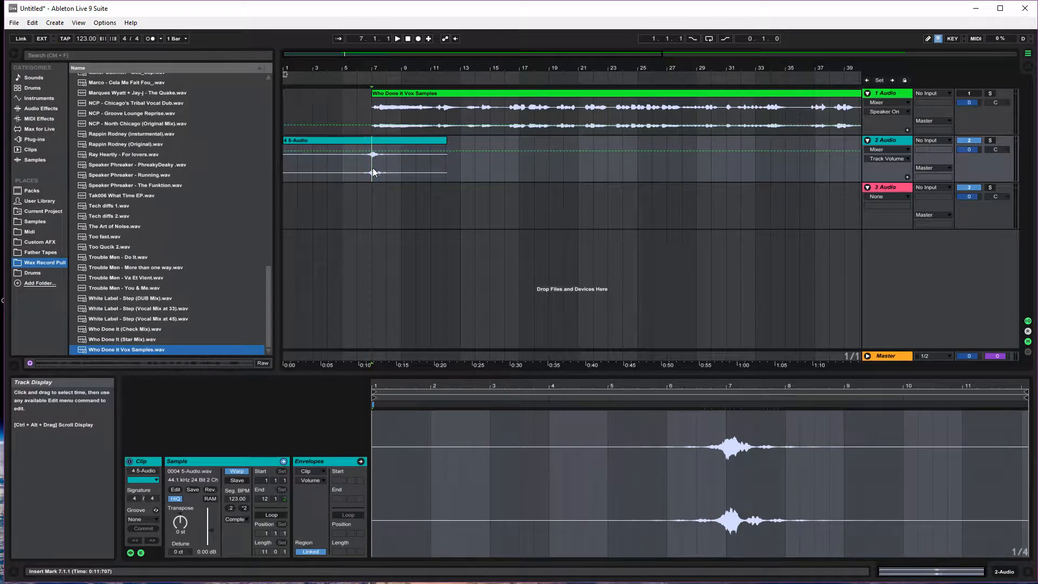
{"action": "left_click_drag", "start_coordinate": [372, 68], "coordinate": [372, 108]}
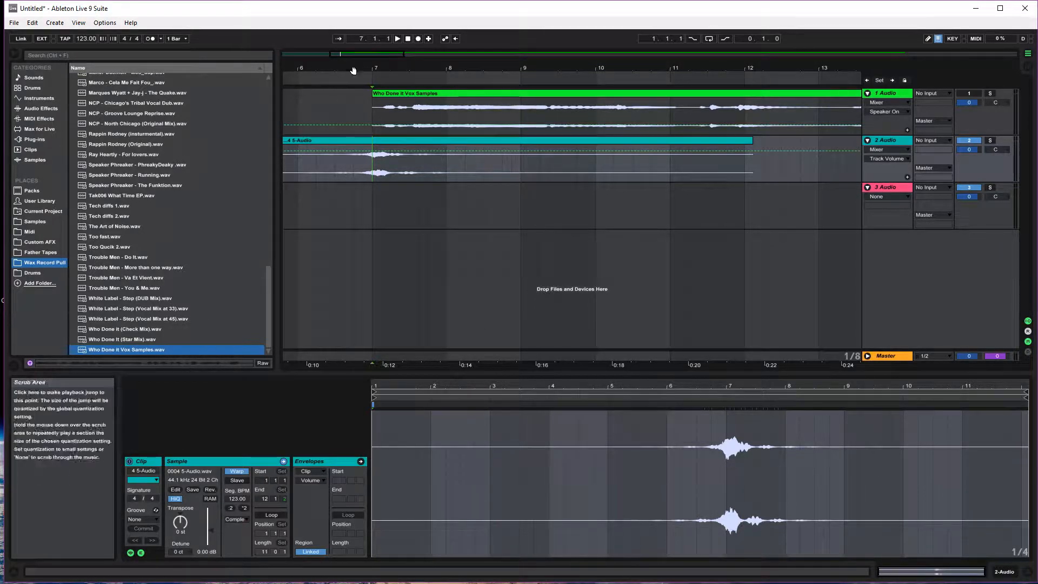
{"action": "left_click_drag", "start_coordinate": [353, 69], "coordinate": [336, 49]}
Step: Split the recorded clip at 4.1.1 and delete the part before the split
{"action": "left_click", "coordinate": [313, 143]}
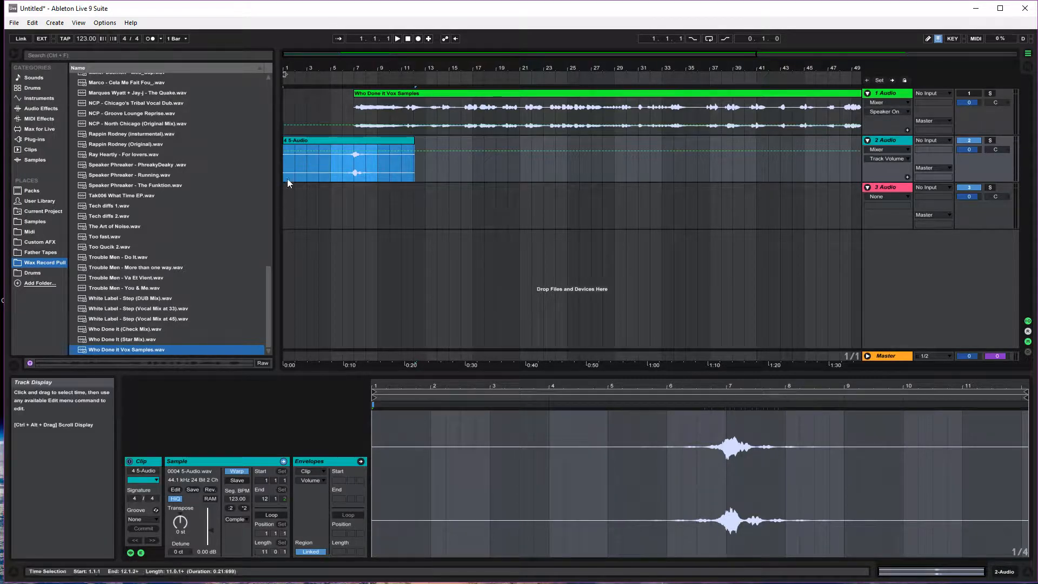
{"action": "left_click", "coordinate": [304, 178]}
{"action": "left_click", "coordinate": [327, 177]}
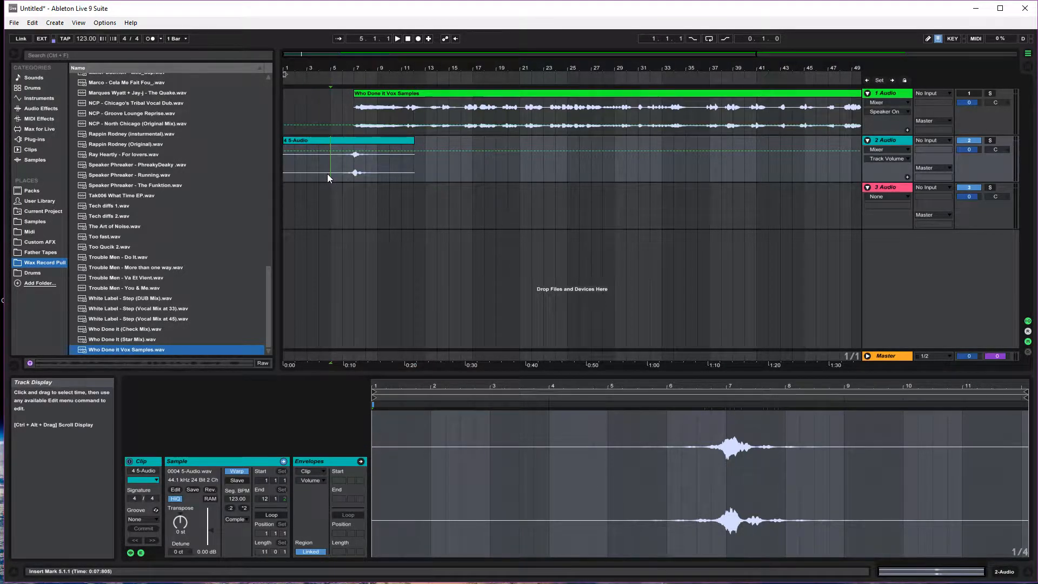
{"action": "left_click", "coordinate": [320, 178]}
{"action": "key", "text": "ctrl+e"}
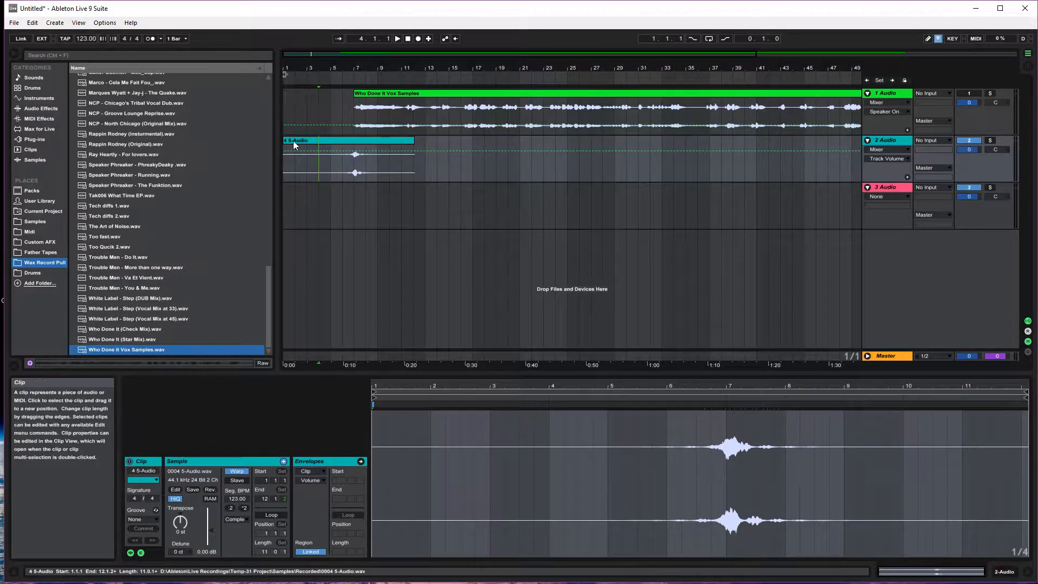
{"action": "left_click", "coordinate": [294, 142]}
{"action": "key", "text": "Delete"}
Step: Cut the excess past 12.1.1 off the recorded clip's end and play back the trimmed clip
{"action": "left_click", "coordinate": [417, 172]}
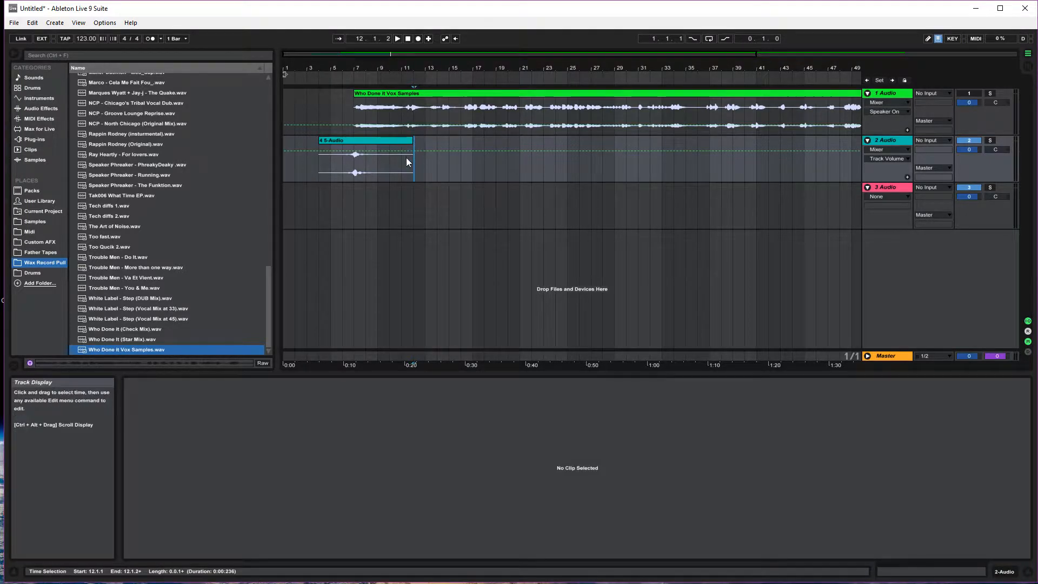
{"action": "left_click", "coordinate": [378, 140]}
{"action": "left_click_drag", "start_coordinate": [378, 140], "coordinate": [359, 151]}
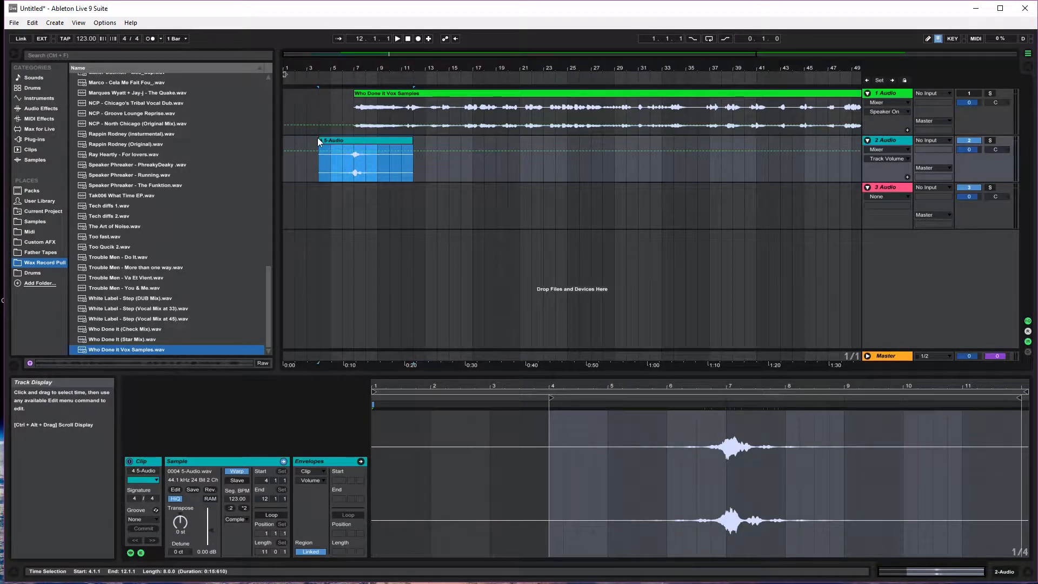
{"action": "left_click", "coordinate": [311, 85]}
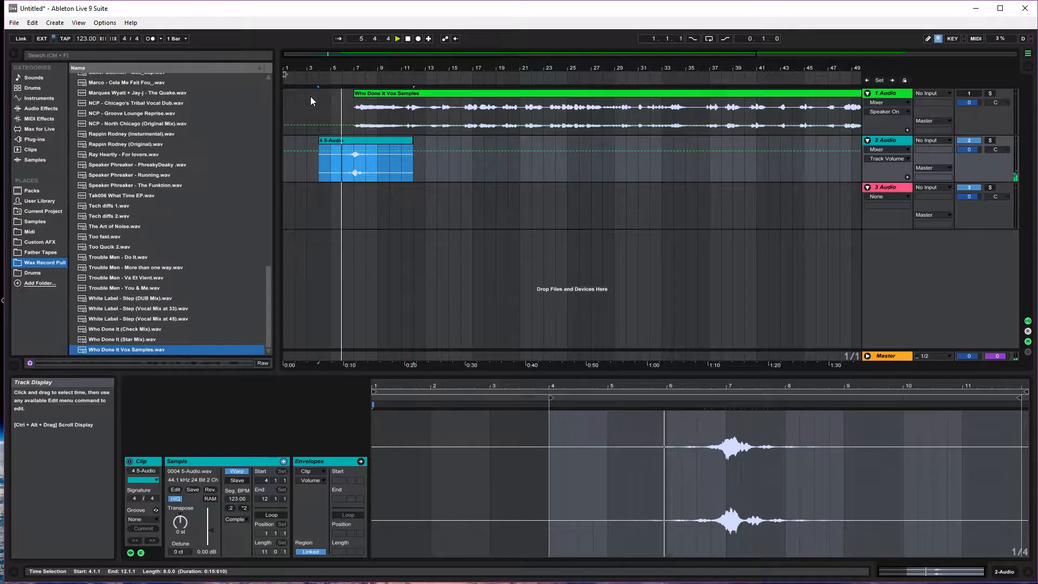
Step: Stop playback and crop the trimmed transition clip on the second audio track to its visible length
{"action": "left_click", "coordinate": [408, 39]}
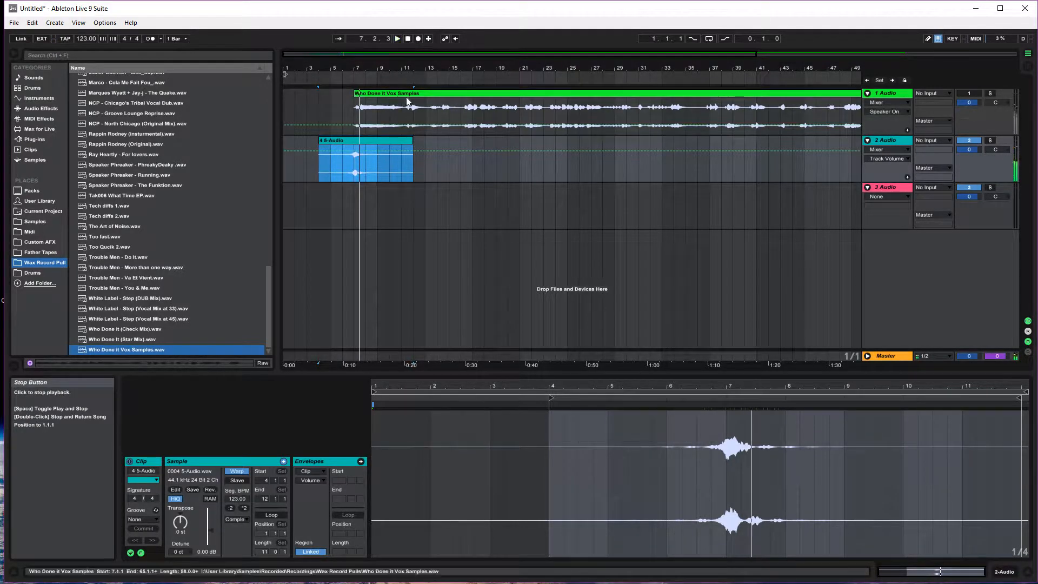
{"action": "right_click", "coordinate": [349, 140]}
{"action": "left_click", "coordinate": [343, 140]}
{"action": "right_click", "coordinate": [343, 141]}
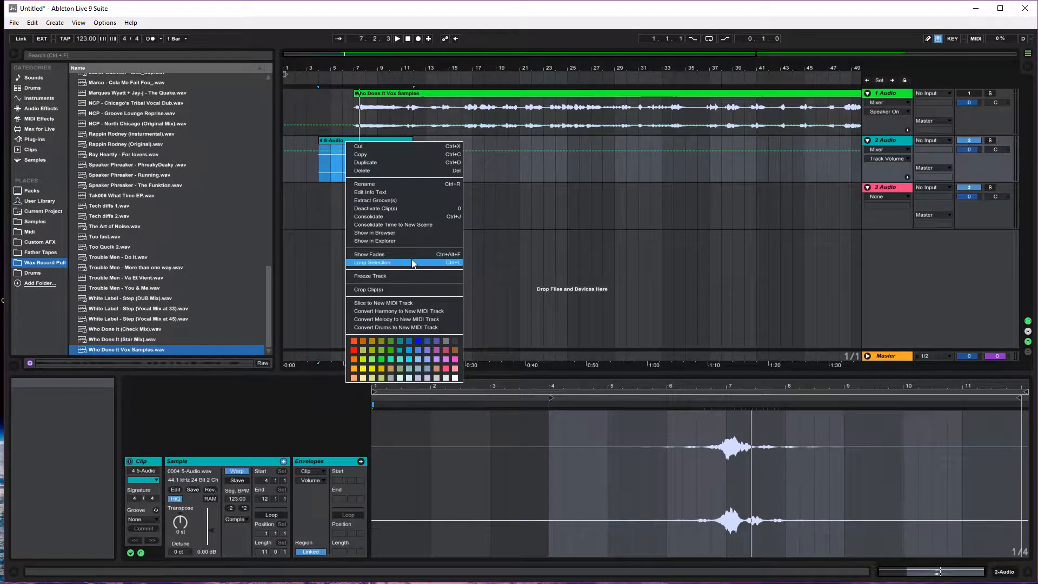
{"action": "left_click", "coordinate": [362, 290]}
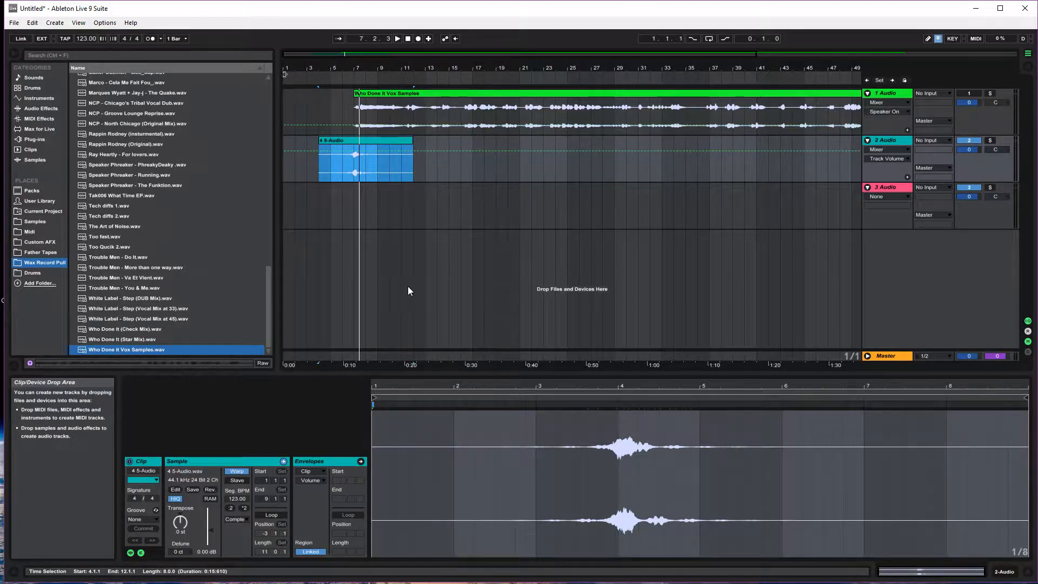
Step: Locate and select the cropped file 4 5-Audio.wav in the current project's Samples/Processed/Crop folder
{"action": "left_click", "coordinate": [45, 211]}
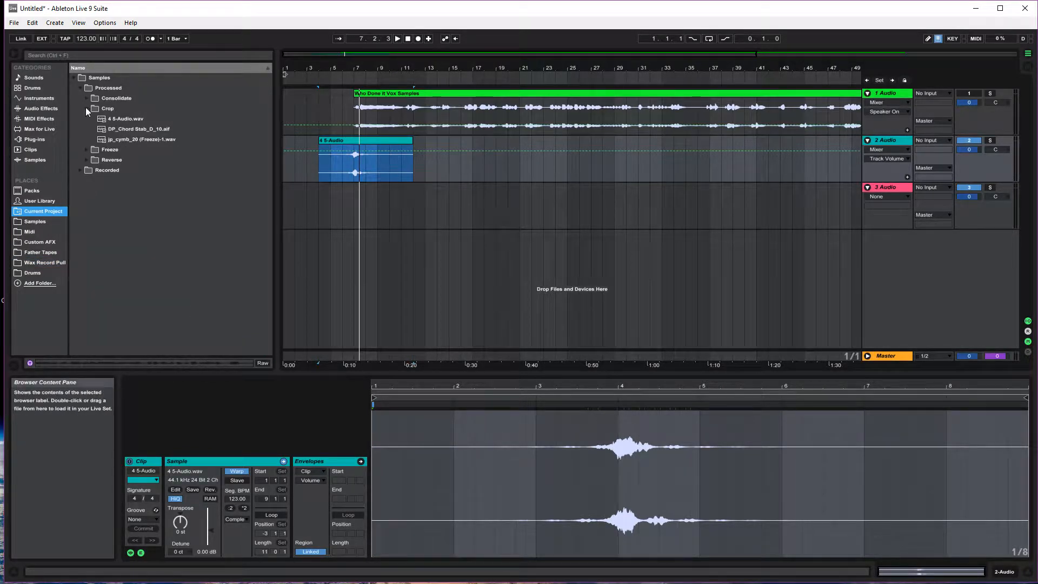
{"action": "left_click", "coordinate": [128, 131]}
{"action": "left_click", "coordinate": [122, 120]}
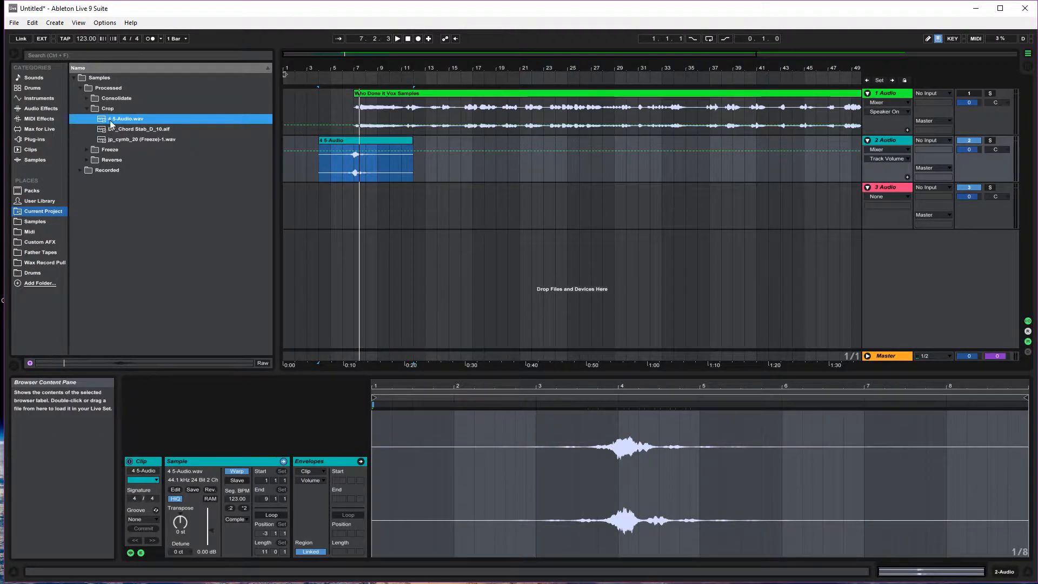
Step: Try to rename the cropped file 4 5-Audio.wav as "Chord Stab BuBD in D"
{"action": "right_click", "coordinate": [116, 120]}
{"action": "left_click", "coordinate": [146, 133]}
{"action": "type", "text": "Chord"}
{"action": "type", "text": " Stab B"}
{"action": "type", "text": "/"}
{"action": "type", "text": "u"}
{"action": "type", "text": "BD in D"}
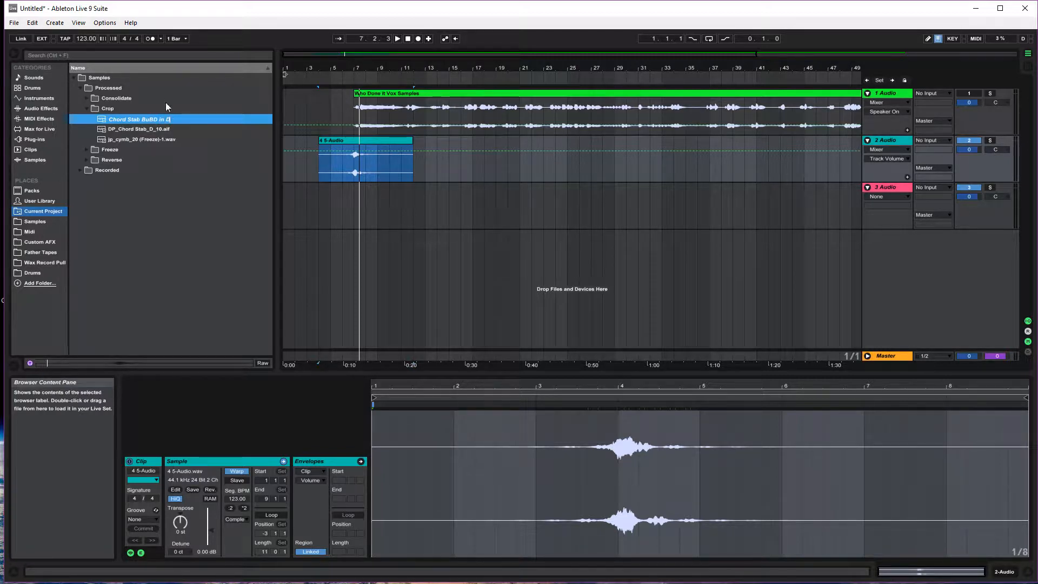
{"action": "left_click", "coordinate": [157, 128]}
{"action": "left_click", "coordinate": [147, 119]}
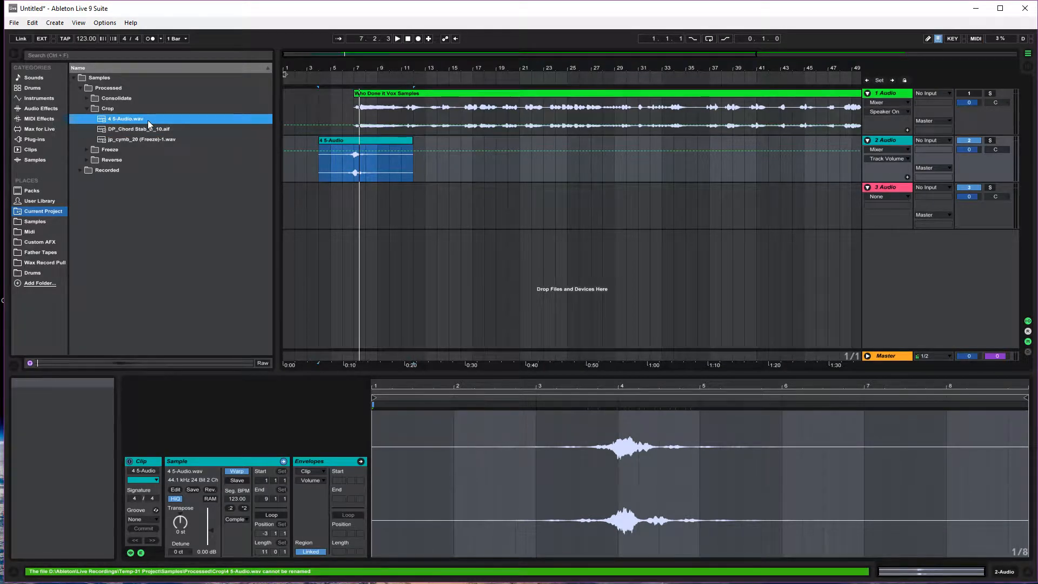
Step: Delete the cropped clip from the second audio track, and also remove the copy of its file placed there at bar 5
{"action": "left_click", "coordinate": [359, 145]}
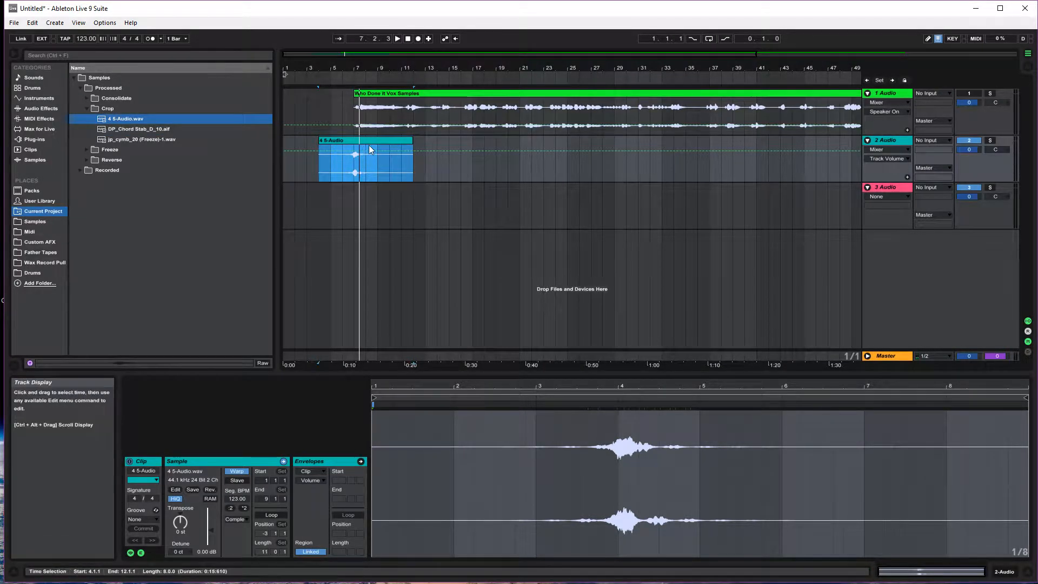
{"action": "right_click", "coordinate": [395, 141]}
{"action": "left_click", "coordinate": [374, 141]}
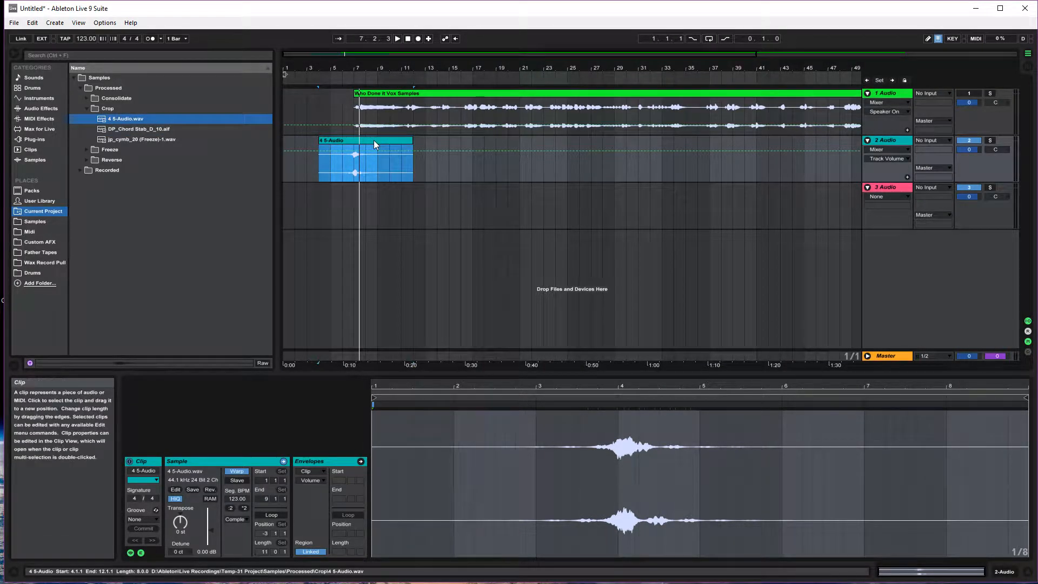
{"action": "key", "text": "Delete"}
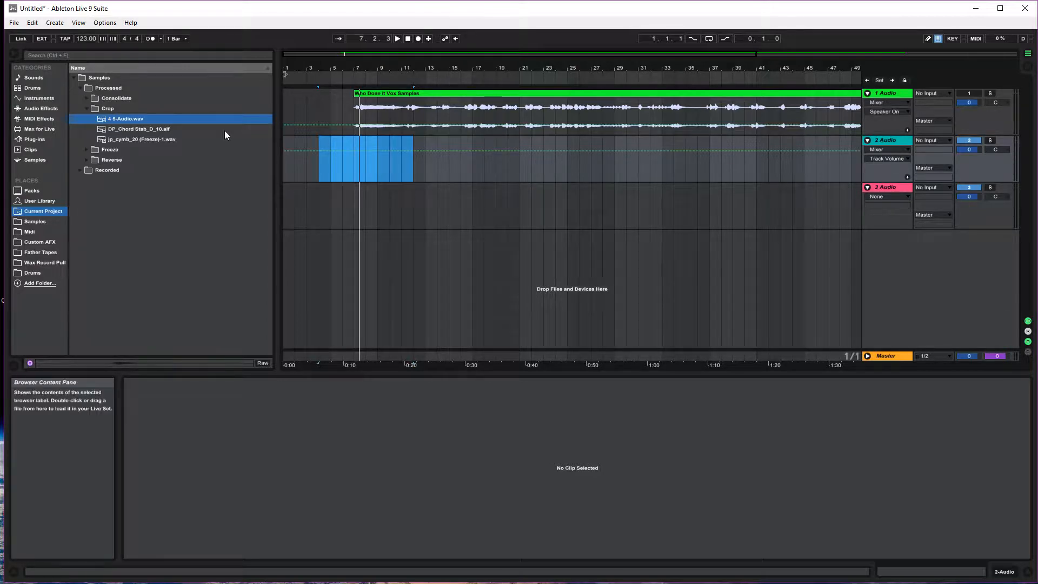
{"action": "left_click_drag", "start_coordinate": [124, 122], "coordinate": [326, 161]}
{"action": "key", "text": "Delete"}
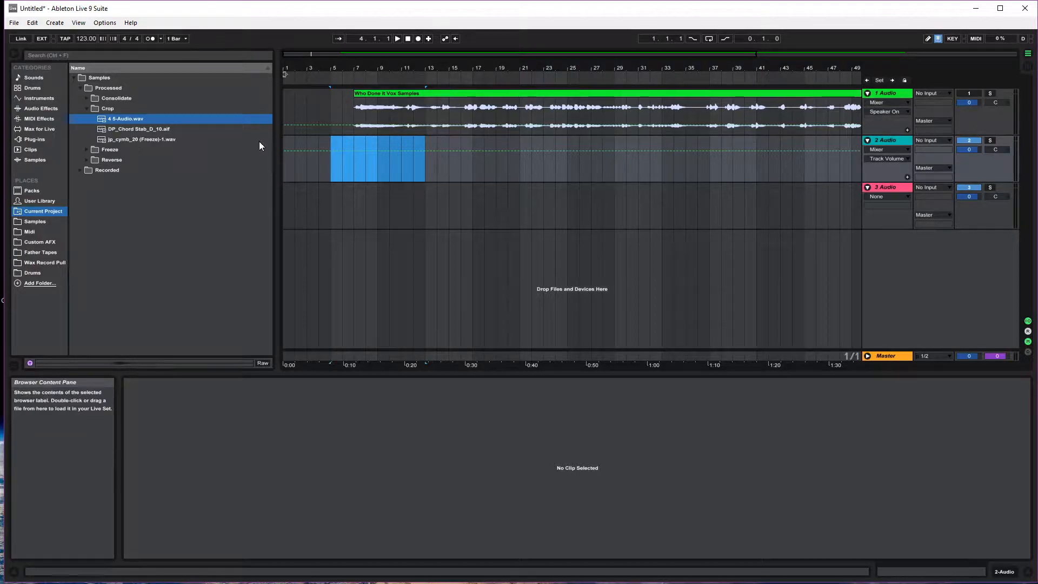
Step: Rename the file 4 5-Audio.wav in the Crop folder as "Chord Stab BUBD in D"
{"action": "left_click", "coordinate": [128, 120]}
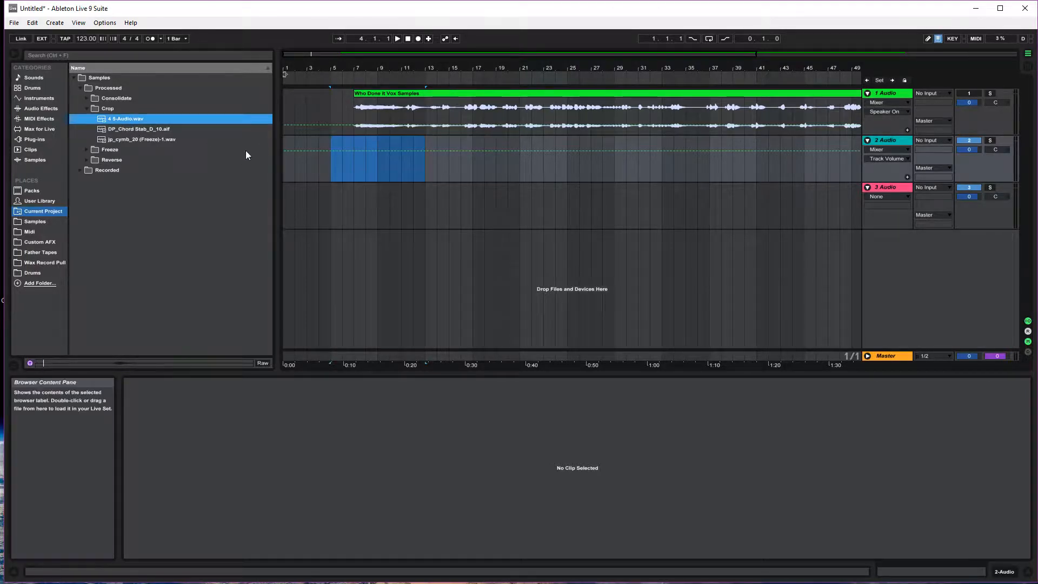
{"action": "right_click", "coordinate": [125, 121]}
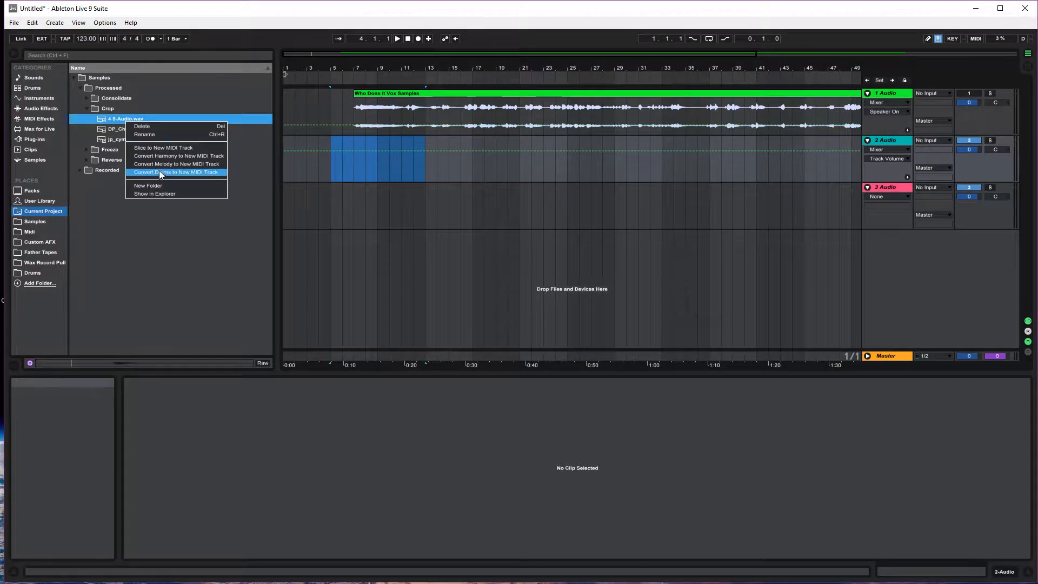
{"action": "left_click", "coordinate": [165, 133]}
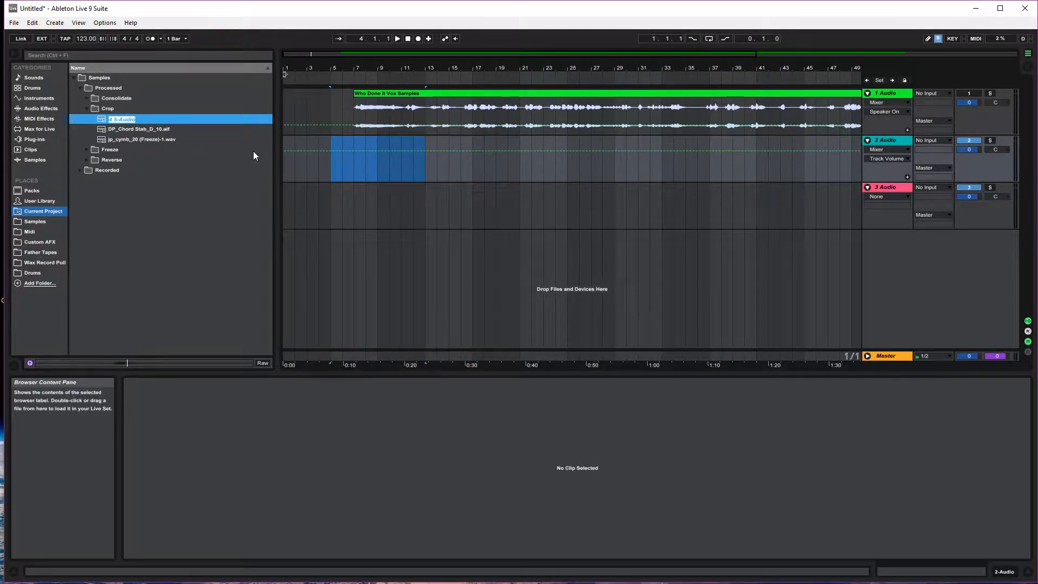
{"action": "type", "text": "Chord Stab"}
{"action": "type", "text": " BU"}
{"action": "type", "text": "BB"}
{"action": "type", "text": " in D"}
{"action": "key", "text": "Return"}
Step: Transfer the renamed chord stab file into the One-Shots and Fx folder of the Samples library
{"action": "left_click", "coordinate": [35, 223]}
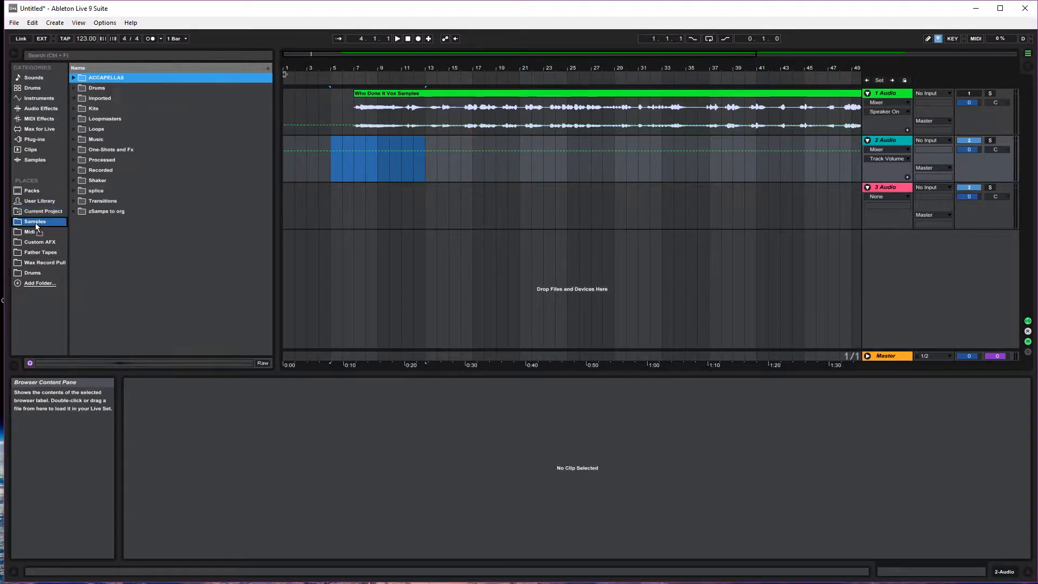
{"action": "left_click", "coordinate": [45, 245]}
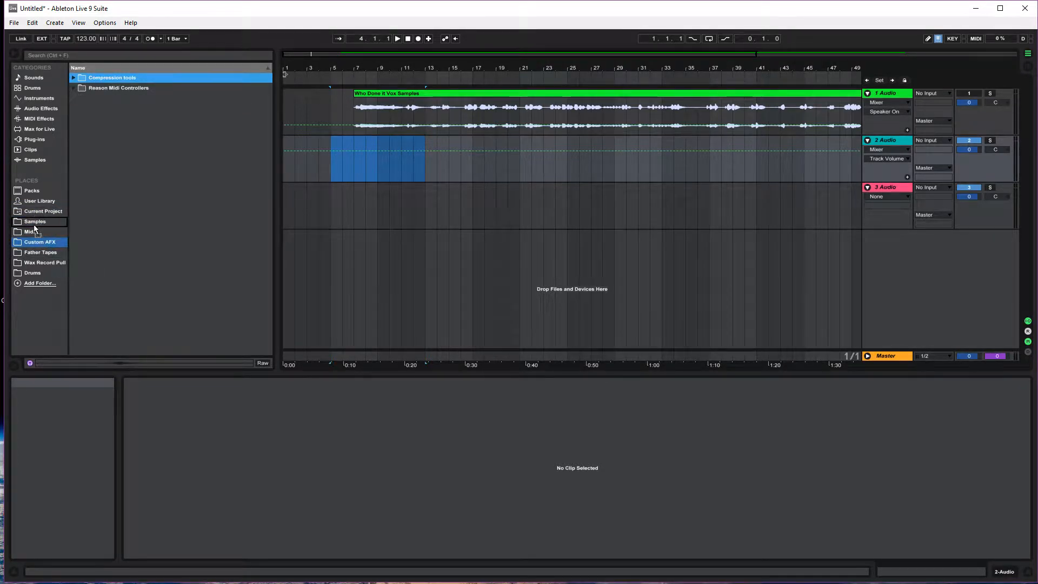
{"action": "left_click", "coordinate": [35, 222]}
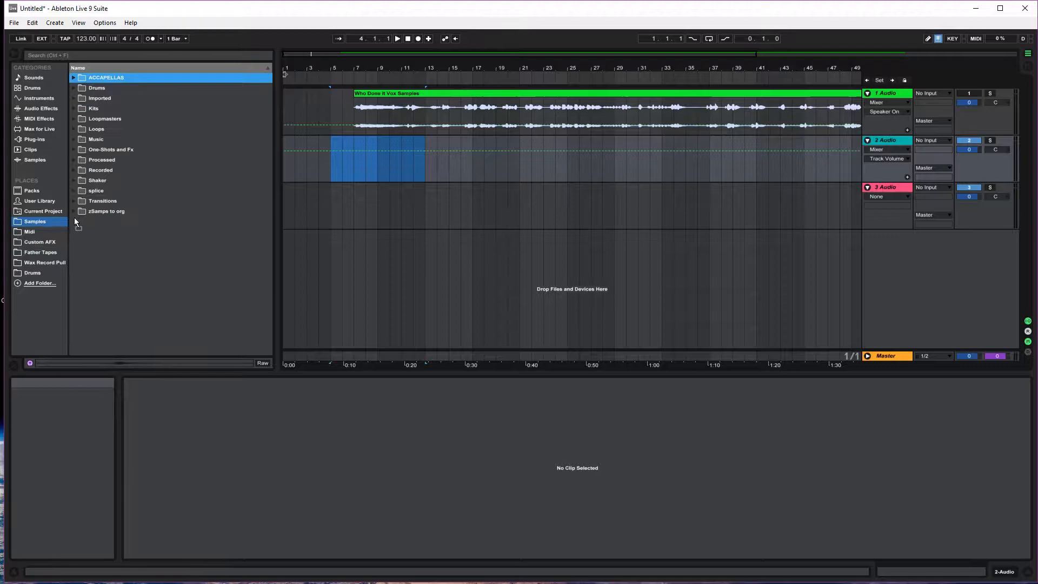
{"action": "left_click", "coordinate": [96, 152]}
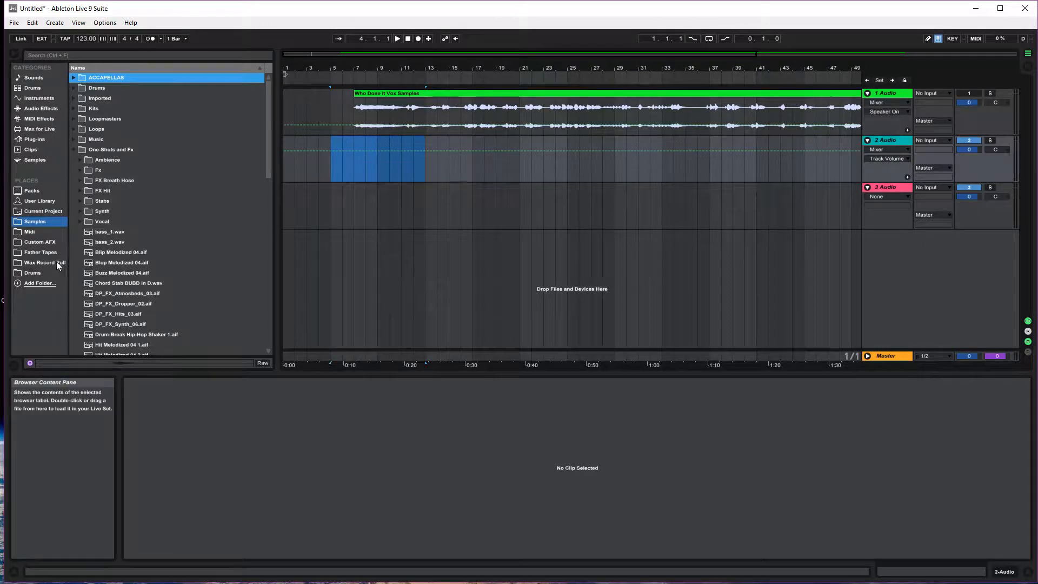
Step: Select the Who Done it Vox Samples clip and play it back from 7.1.1
{"action": "left_click", "coordinate": [355, 102]}
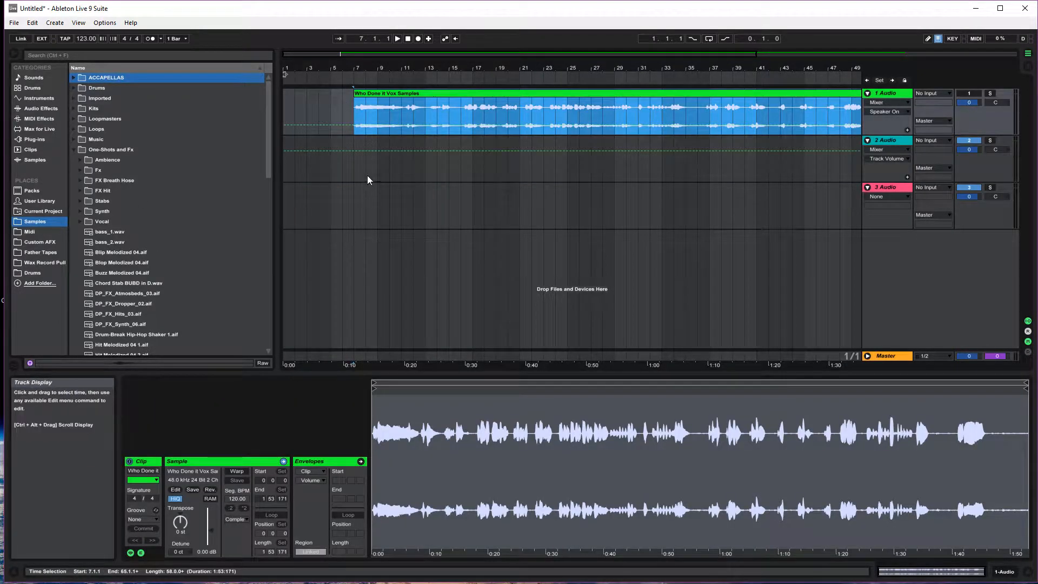
{"action": "key", "text": "space"}
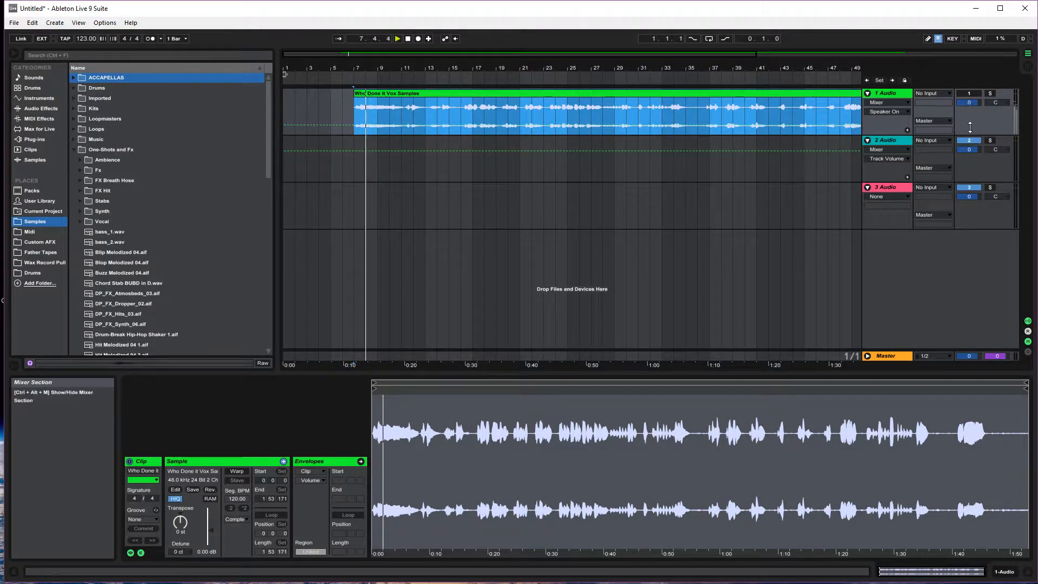
Step: Turn the 1 Audio track back on so that the vocal sample is heard during playback
{"action": "left_click_drag", "start_coordinate": [970, 103], "coordinate": [969, 107]}
{"action": "left_click", "coordinate": [973, 95]}
{"action": "left_click_drag", "start_coordinate": [968, 104], "coordinate": [968, 101]}
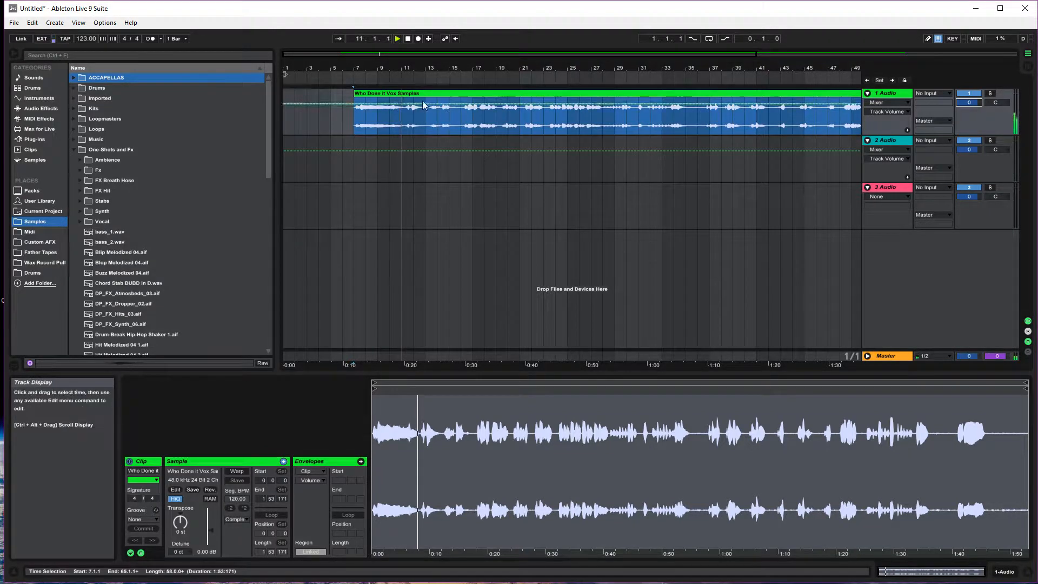
Step: Play the vocal clip around bar 11 to find where the next vocal phrase begins
{"action": "left_click_drag", "start_coordinate": [404, 68], "coordinate": [486, 141]}
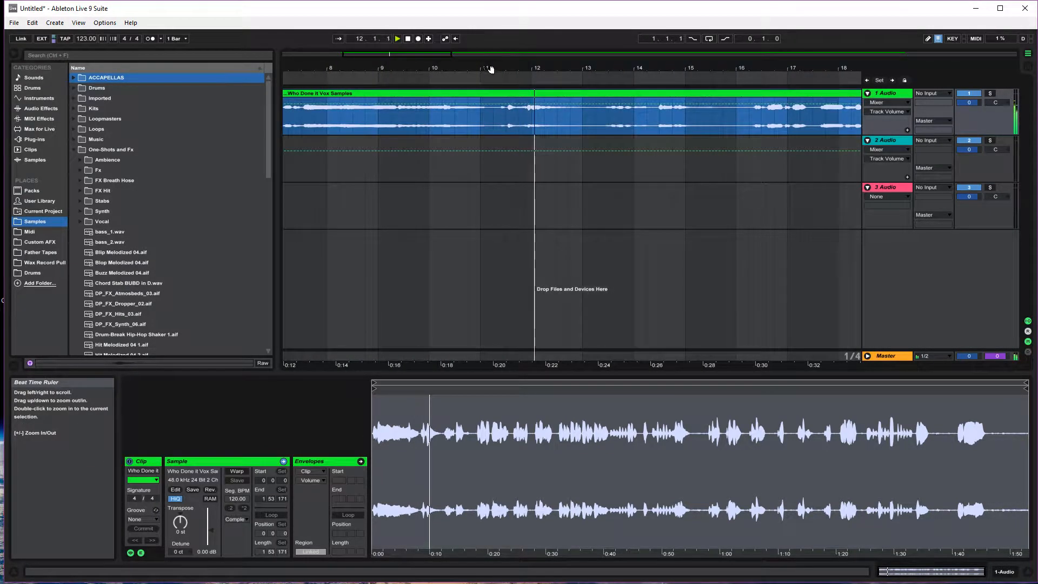
{"action": "left_click_drag", "start_coordinate": [489, 69], "coordinate": [488, 41]}
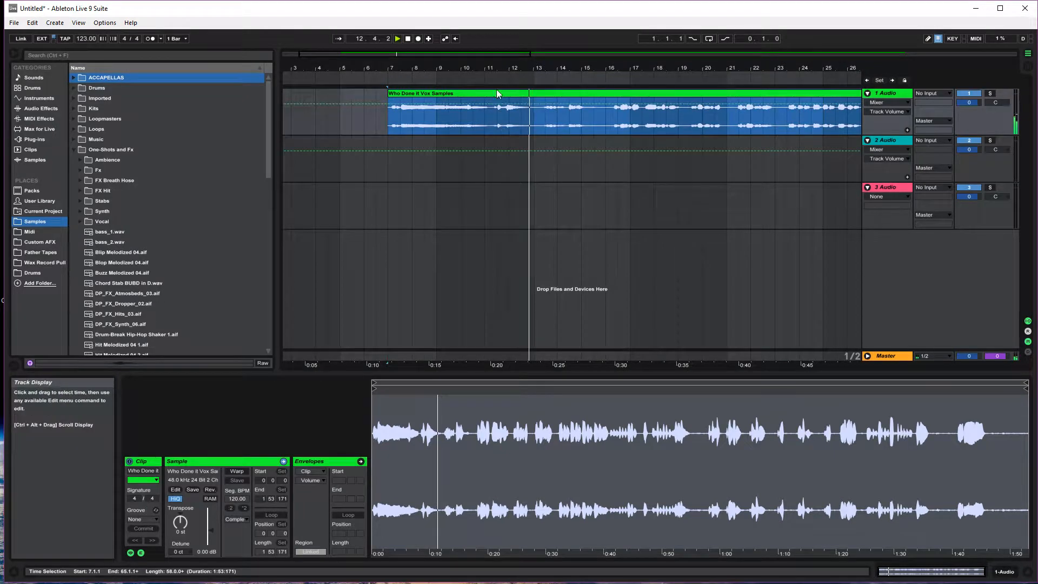
{"action": "left_click", "coordinate": [409, 39]}
{"action": "left_click", "coordinate": [495, 129]}
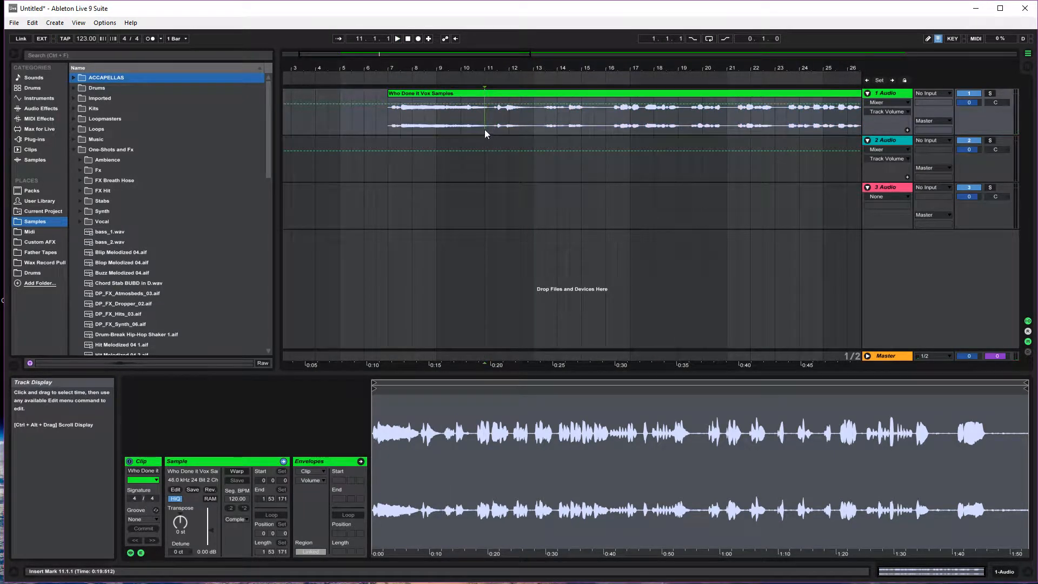
{"action": "left_click", "coordinate": [495, 81]}
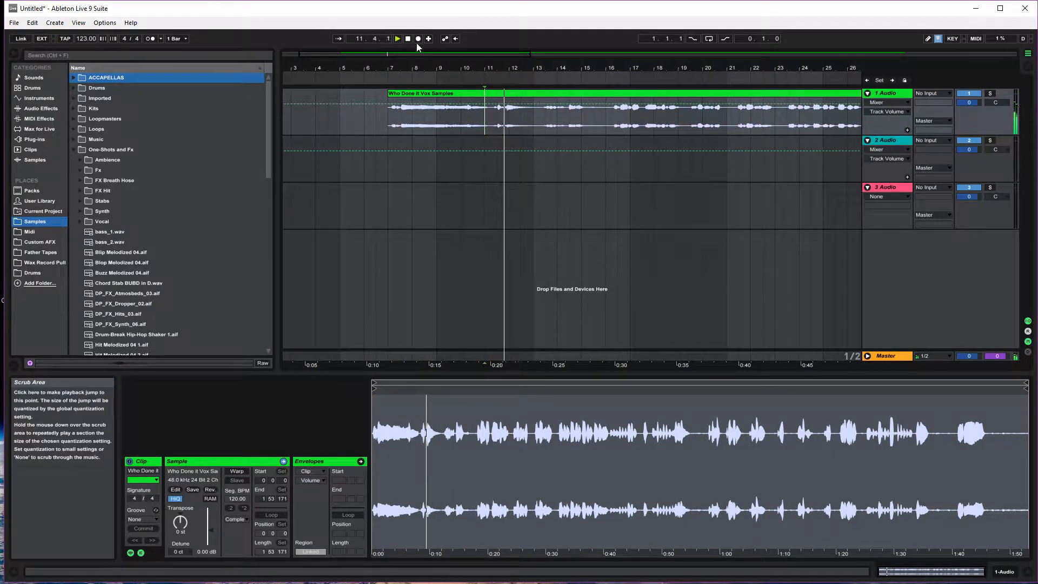
{"action": "left_click", "coordinate": [409, 40]}
Step: Split the vocal clip at 11.3.1 and delete the section before the split
{"action": "left_click", "coordinate": [496, 124]}
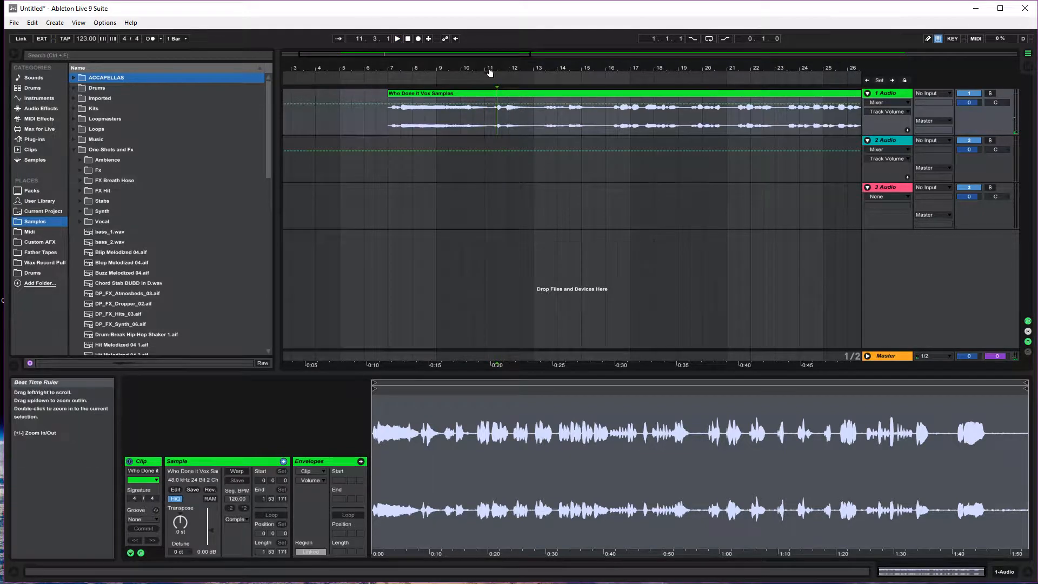
{"action": "left_click_drag", "start_coordinate": [489, 69], "coordinate": [489, 97]}
{"action": "key", "text": "ctrl+e"}
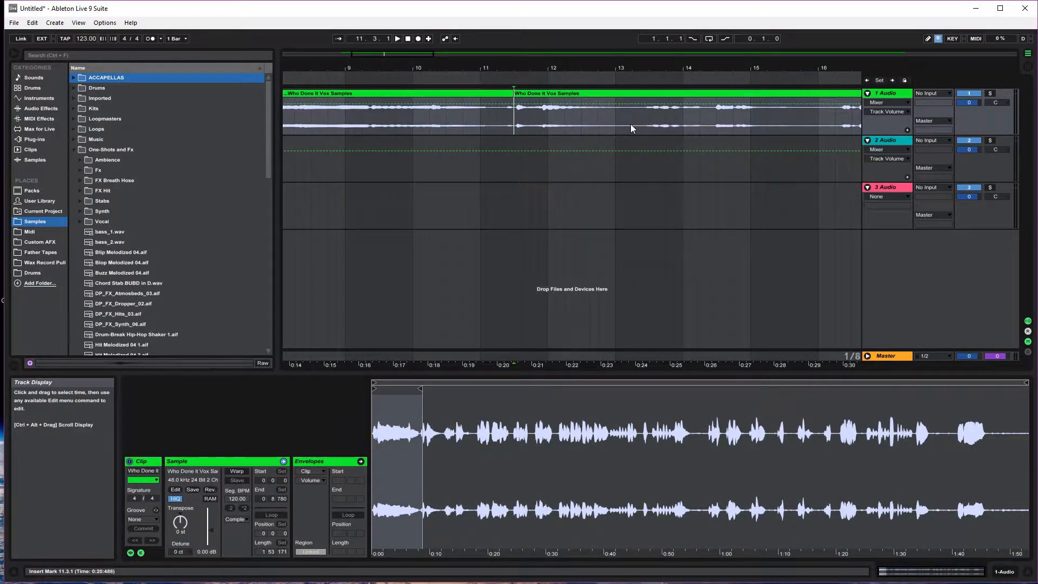
{"action": "left_click", "coordinate": [492, 99]}
{"action": "key", "text": "Delete"}
Step: Play the remaining vocal from 11.3 to check the start of the phrase
{"action": "left_click_drag", "start_coordinate": [496, 69], "coordinate": [495, 87]}
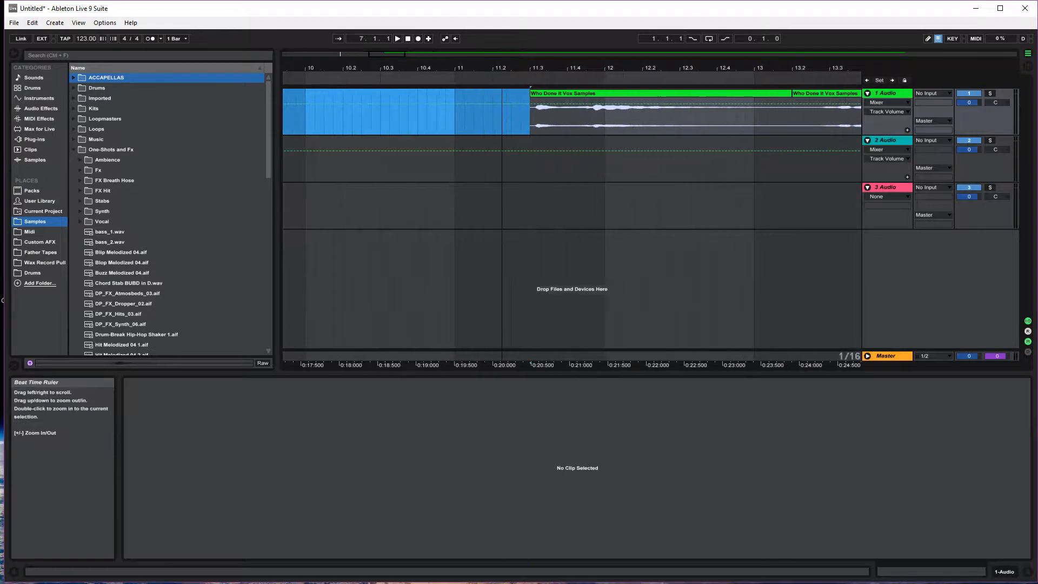
{"action": "left_click", "coordinate": [528, 74]}
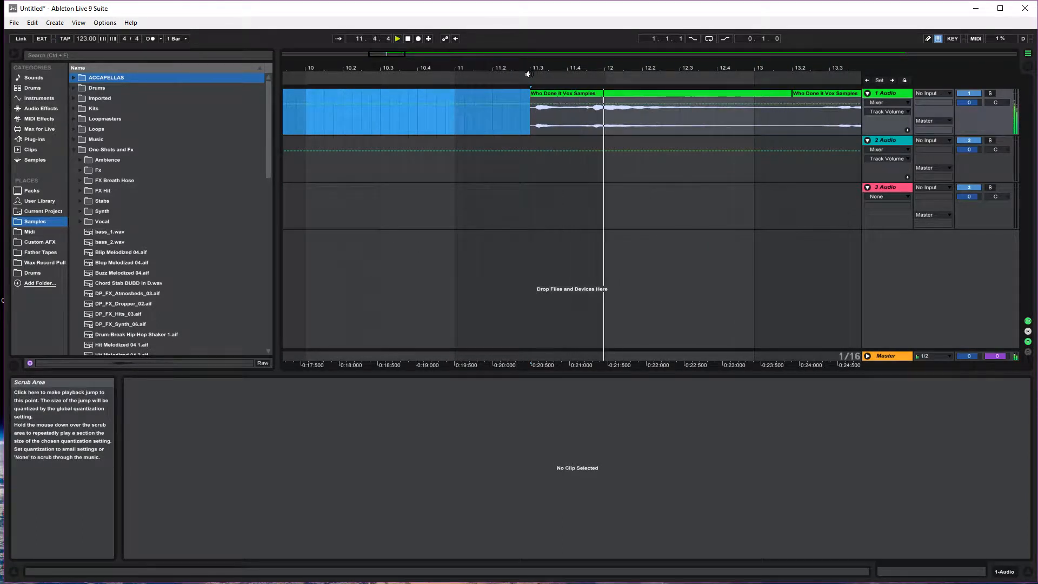
{"action": "left_click", "coordinate": [408, 38]}
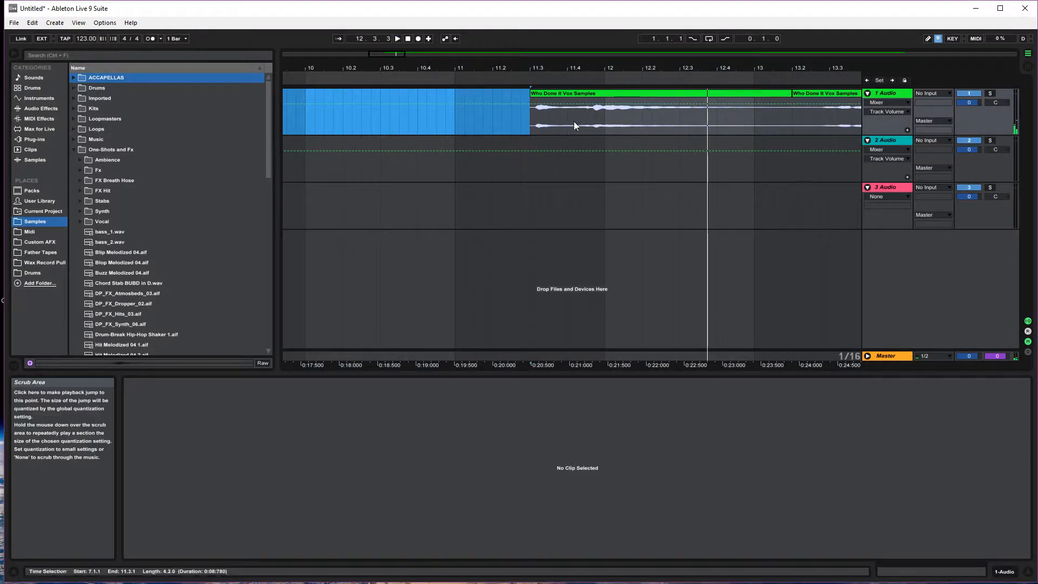
Step: Select about 0.18 s of the vocal clip starting at 11.3.1 and split it off as its own slice
{"action": "left_click", "coordinate": [603, 127]}
{"action": "left_click", "coordinate": [533, 128]}
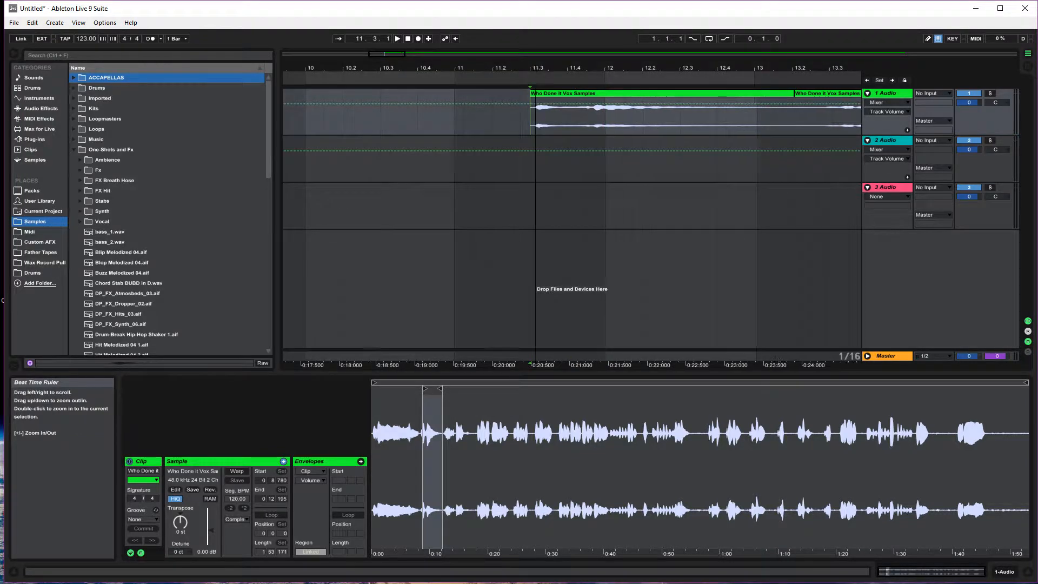
{"action": "left_click_drag", "start_coordinate": [536, 68], "coordinate": [536, 100]}
{"action": "left_click", "coordinate": [544, 129]}
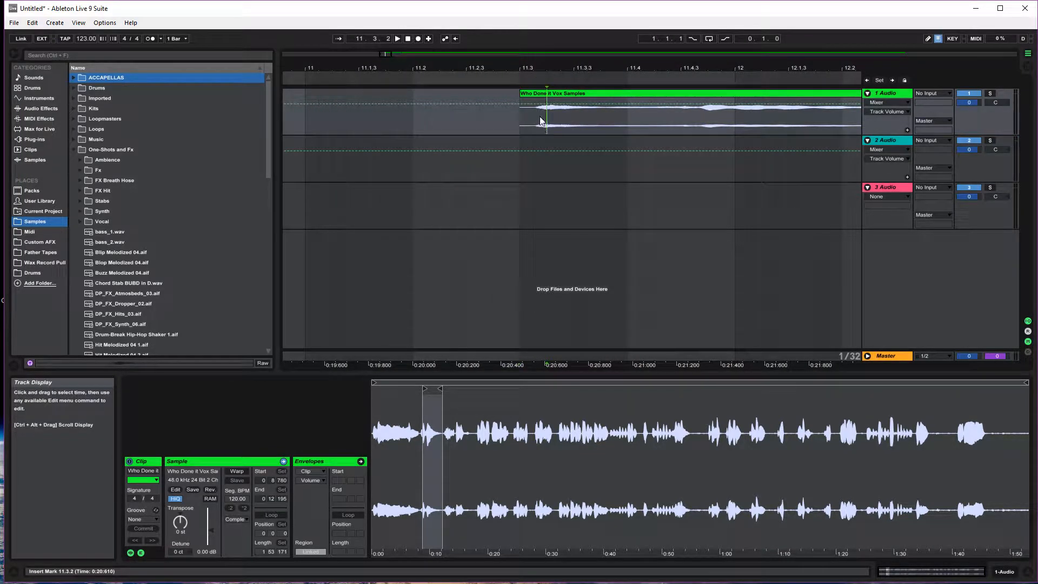
{"action": "left_click", "coordinate": [556, 126]}
{"action": "left_click_drag", "start_coordinate": [568, 126], "coordinate": [525, 129]}
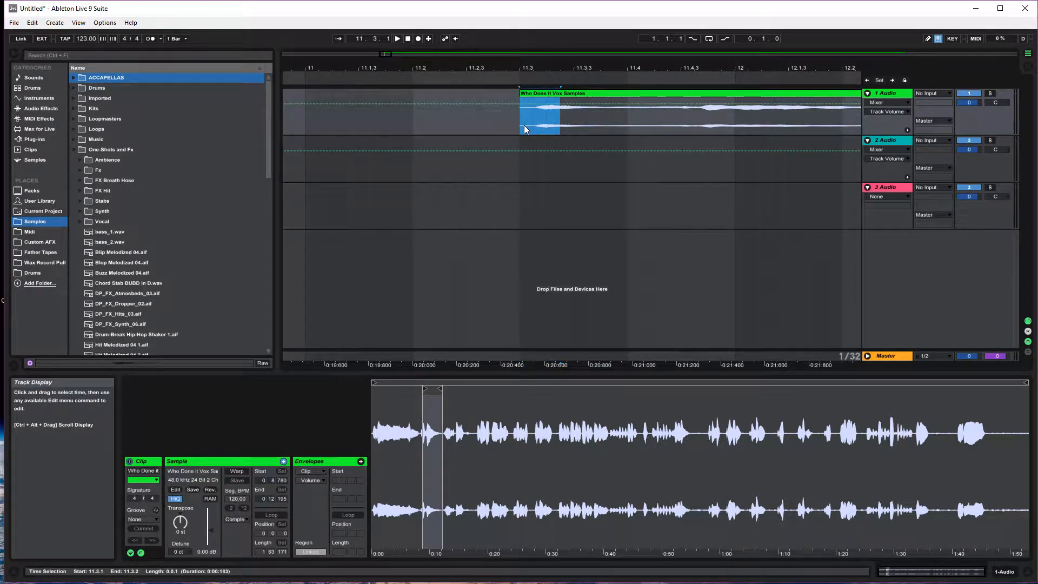
{"action": "key", "text": "ctrl+e"}
Step: Copy the short vocal slice to the same position on the 2 Audio track and crop the copied clip's sample
{"action": "left_click_drag", "start_coordinate": [550, 96], "coordinate": [546, 142]}
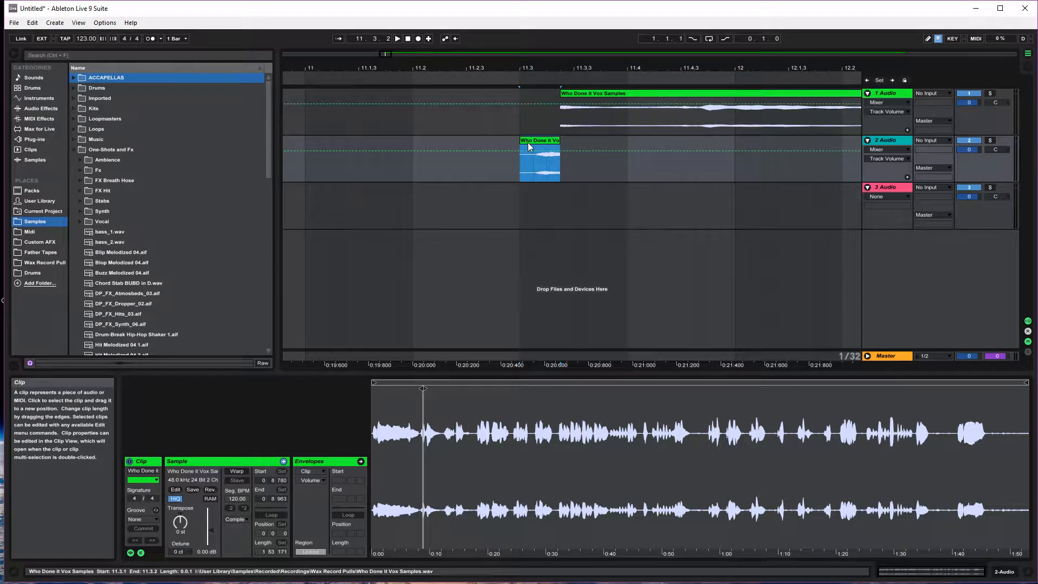
{"action": "left_click_drag", "start_coordinate": [530, 147], "coordinate": [551, 147]}
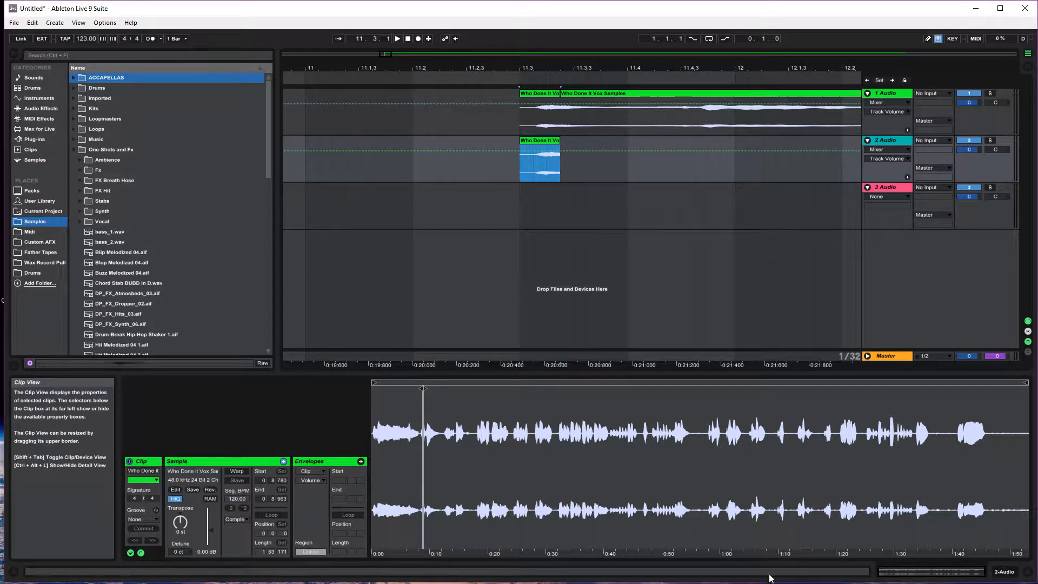
{"action": "right_click", "coordinate": [545, 144]}
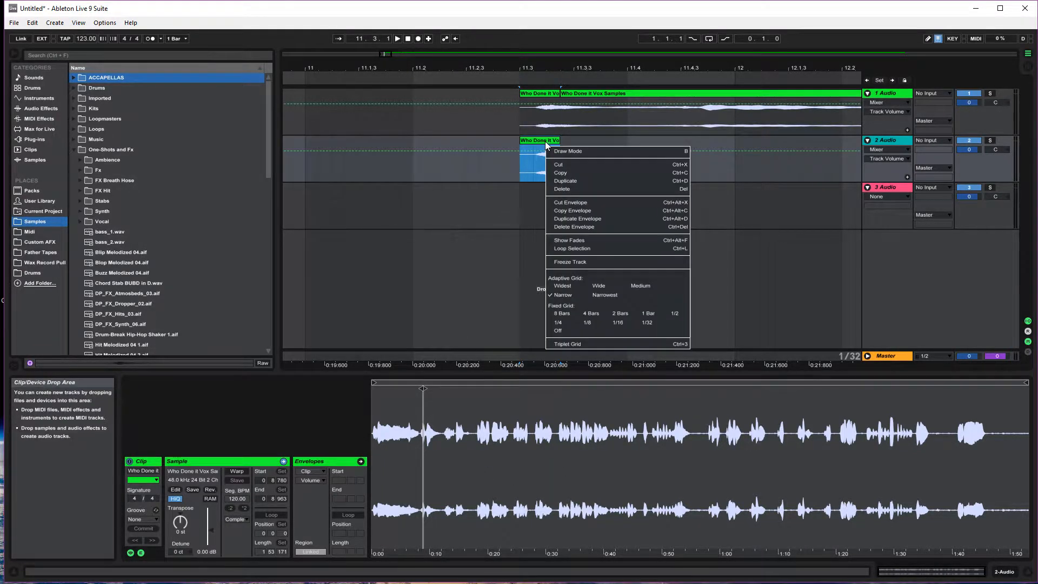
{"action": "right_click", "coordinate": [545, 141]}
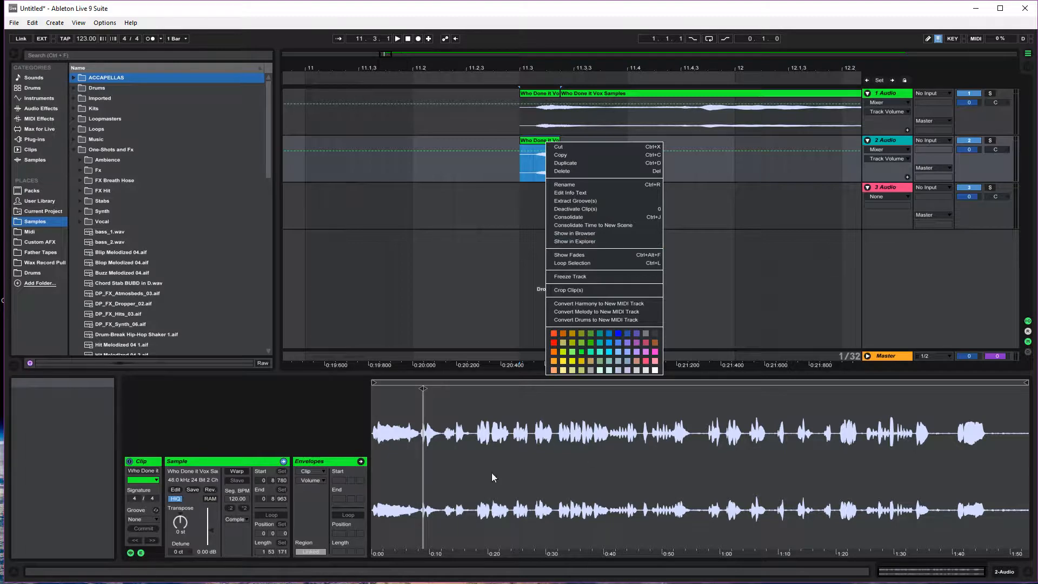
{"action": "left_click", "coordinate": [568, 290]}
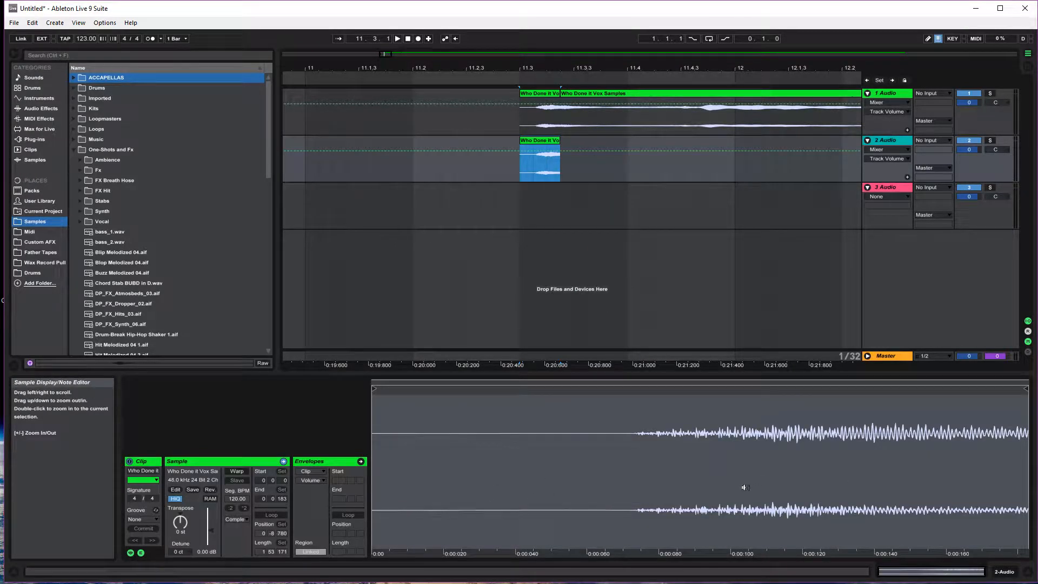
{"action": "left_click", "coordinate": [649, 459]}
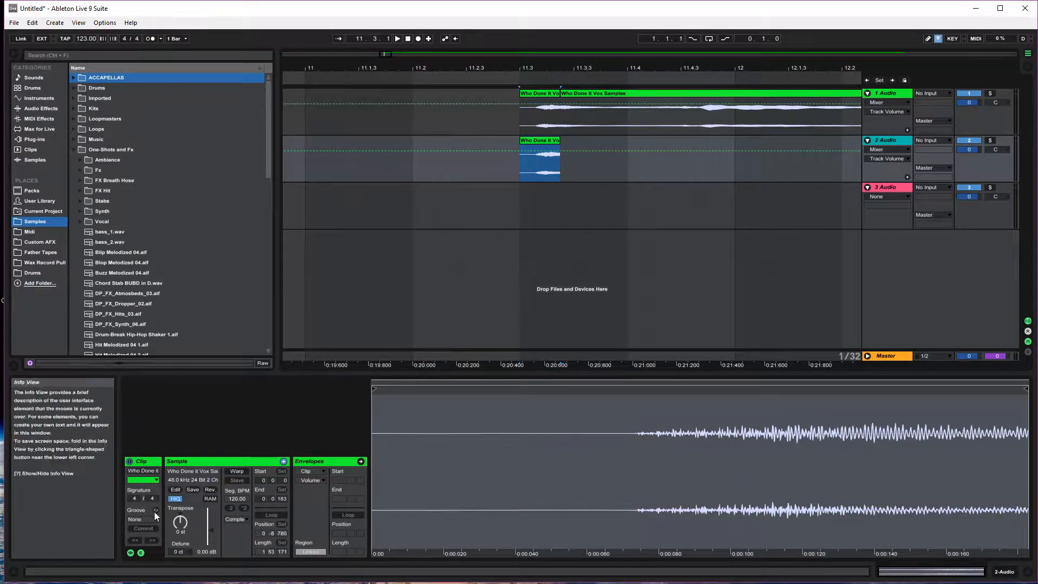
{"action": "left_click", "coordinate": [309, 472]}
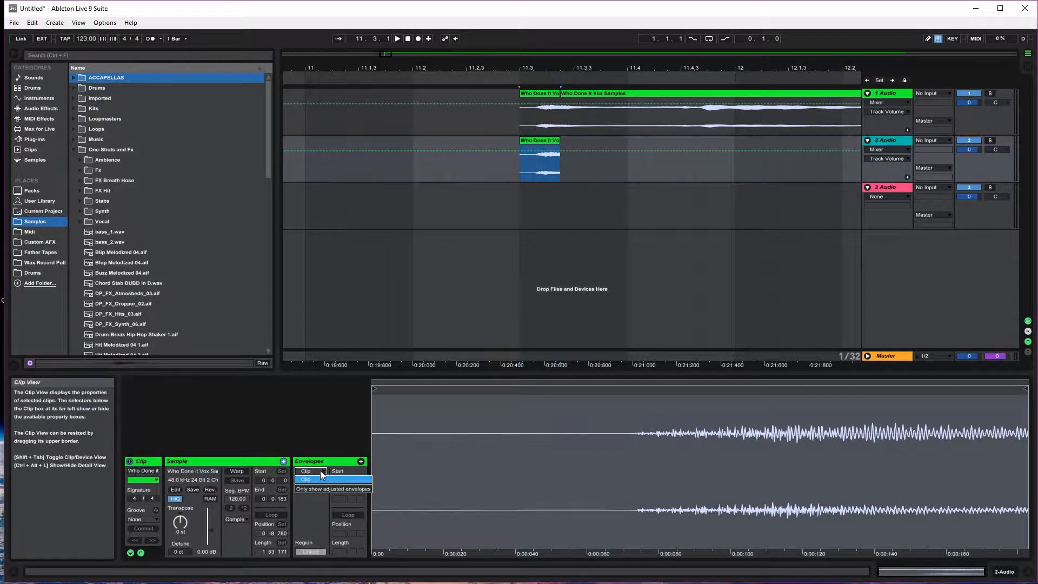
{"action": "left_click", "coordinate": [320, 478]}
{"action": "left_click", "coordinate": [316, 480]}
{"action": "left_click", "coordinate": [359, 462]}
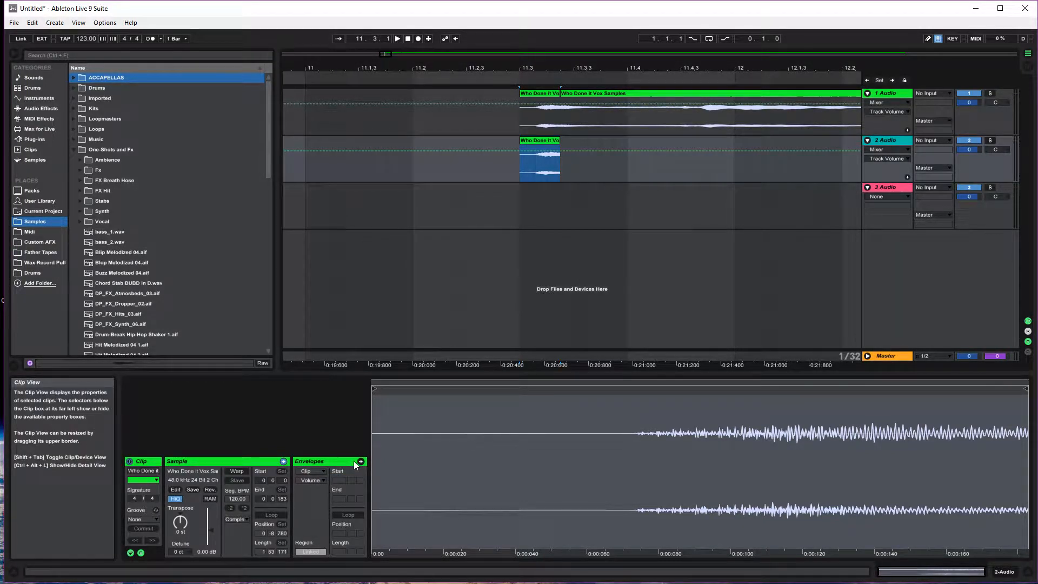
{"action": "left_click", "coordinate": [141, 552]}
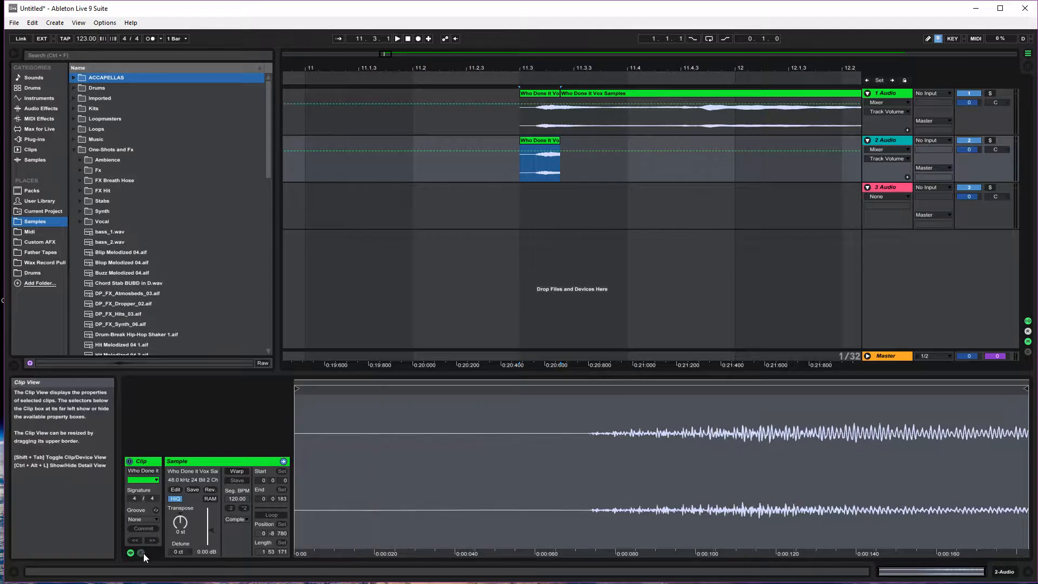
{"action": "left_click", "coordinate": [141, 552]}
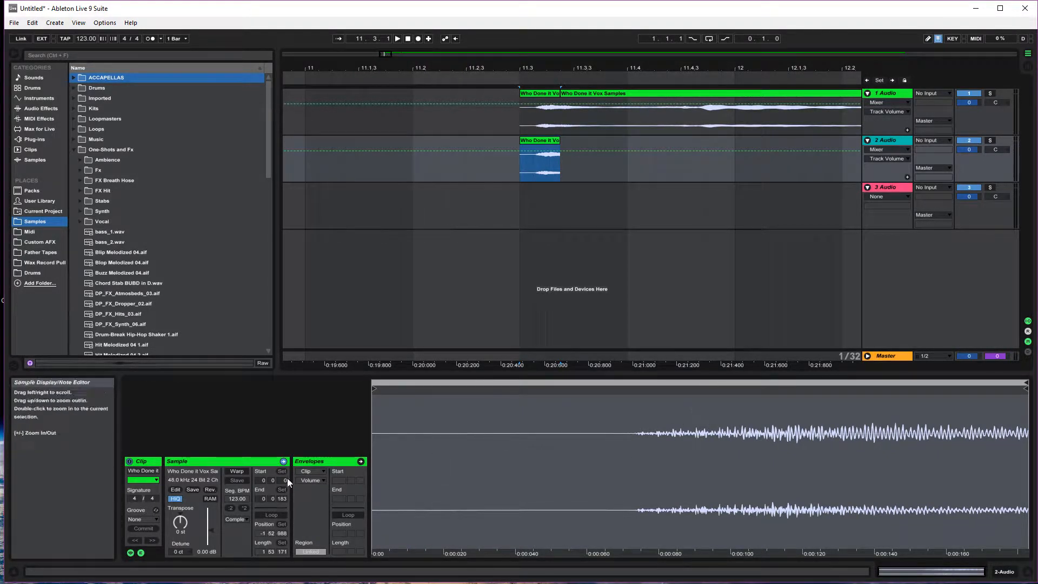
Step: Enable Warp on the cropped slice and shape its clip volume envelope into a fade-out to zero over about the last 0.03 s
{"action": "left_click", "coordinate": [236, 471]}
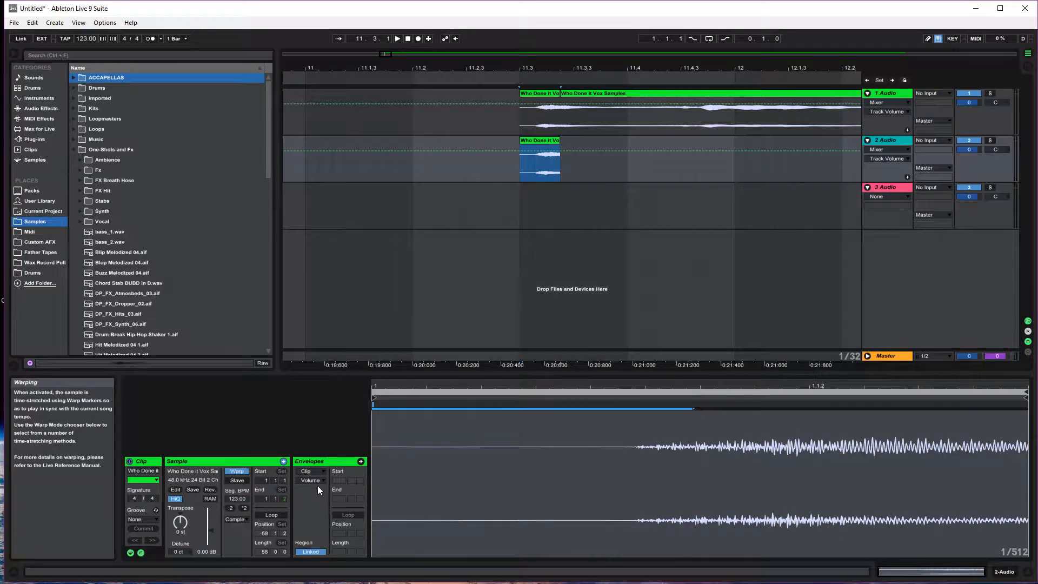
{"action": "left_click", "coordinate": [360, 461]}
{"action": "left_click", "coordinate": [709, 479]}
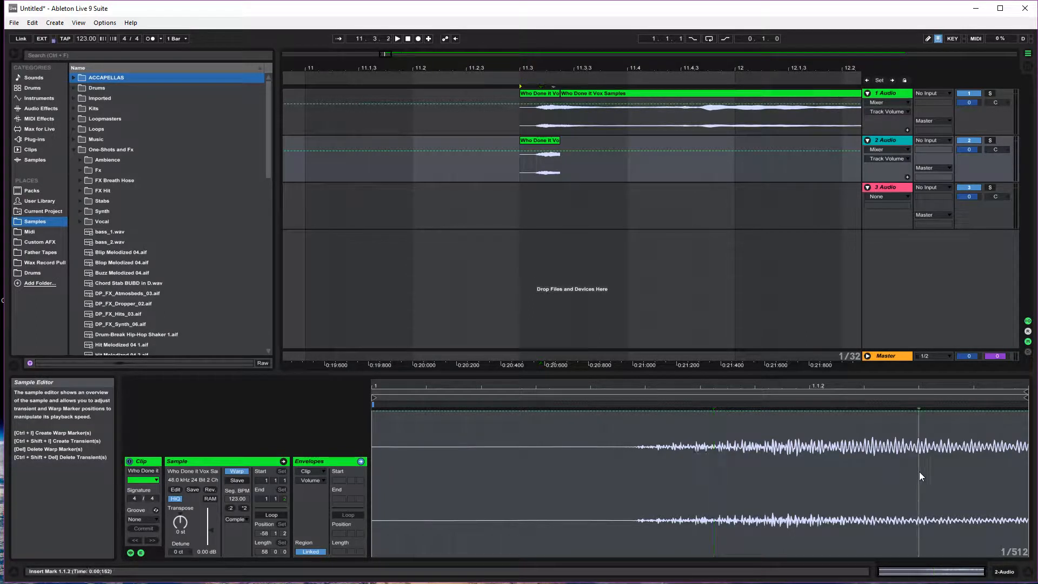
{"action": "left_click_drag", "start_coordinate": [919, 485], "coordinate": [1034, 493]}
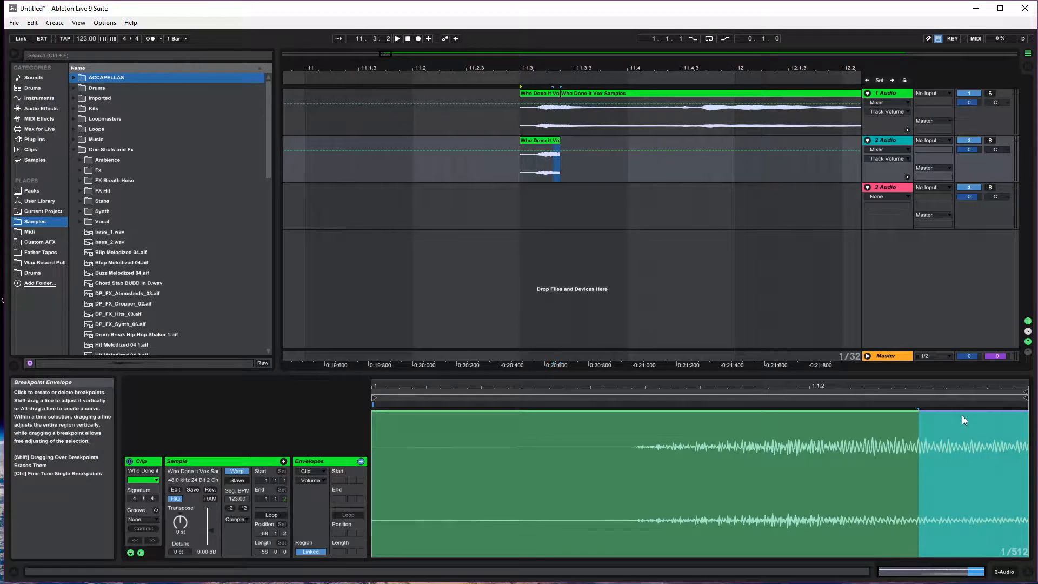
{"action": "left_click", "coordinate": [918, 556]}
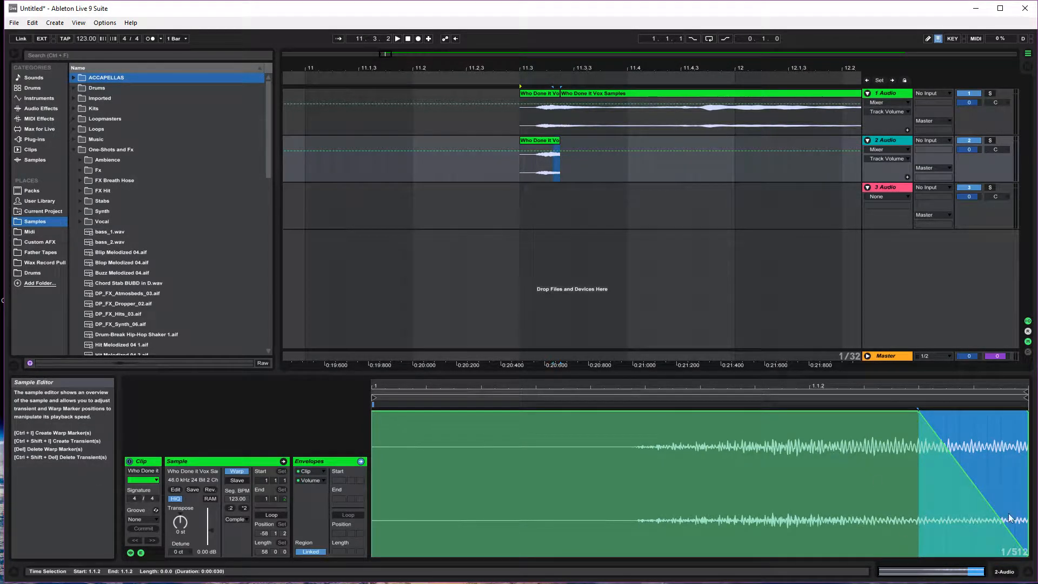
{"action": "double_click", "coordinate": [1032, 388]}
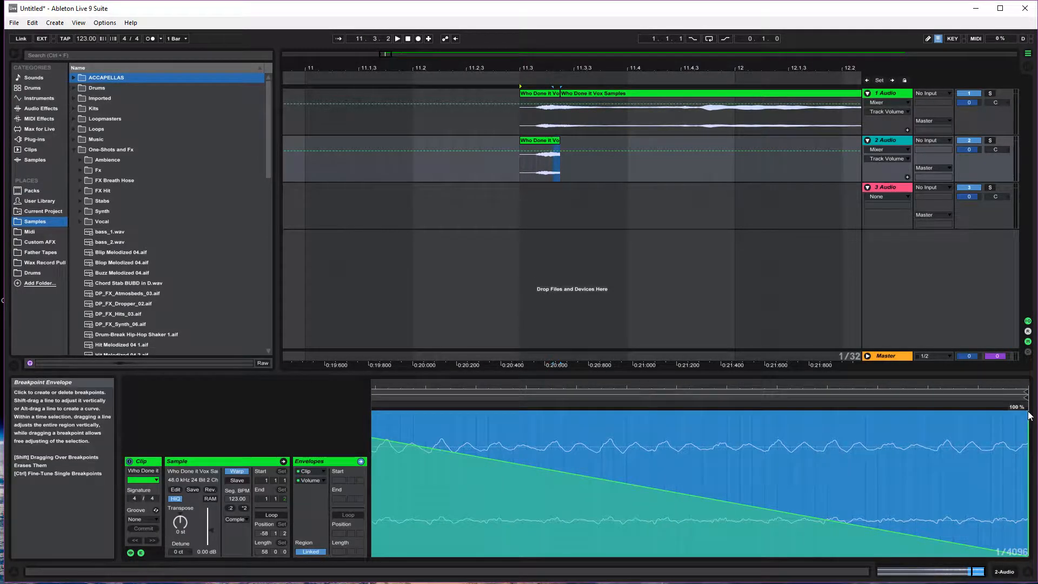
{"action": "left_click_drag", "start_coordinate": [1011, 386], "coordinate": [1008, 362]}
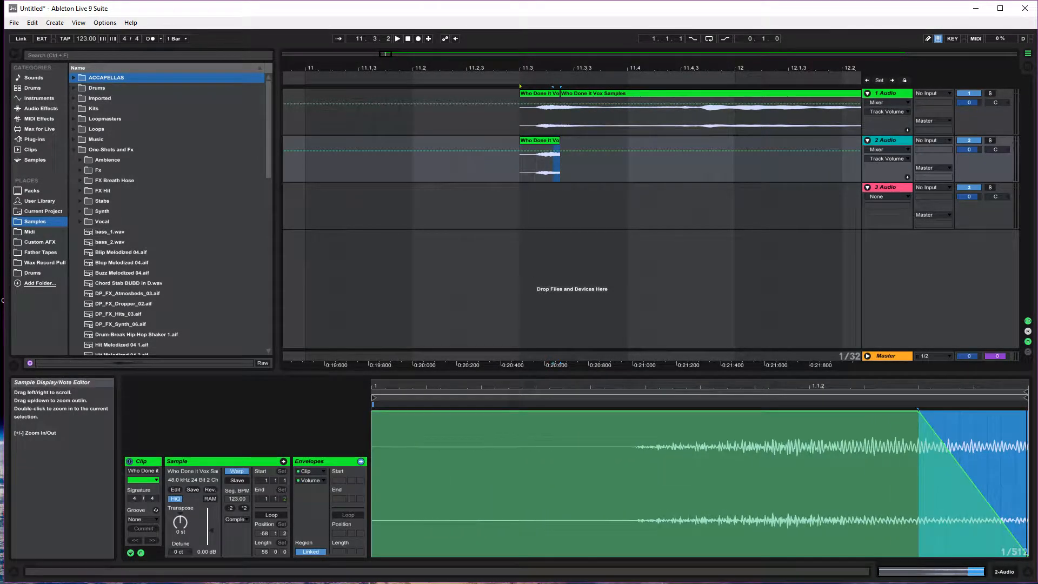
Step: Solo the 2 Audio track and play the faded slice from 11.3
{"action": "left_click", "coordinate": [711, 271]}
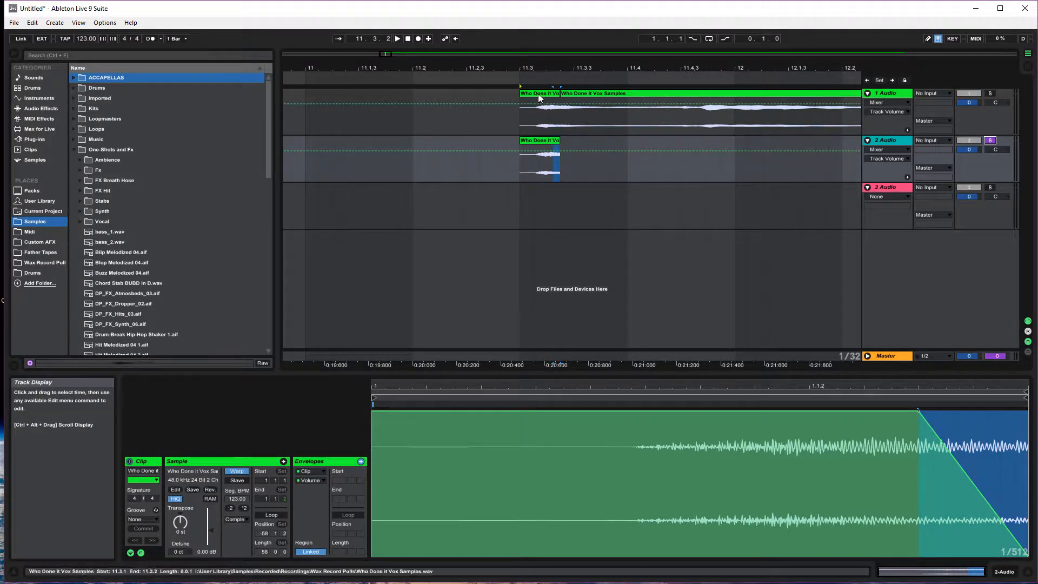
{"action": "left_click", "coordinate": [519, 77]}
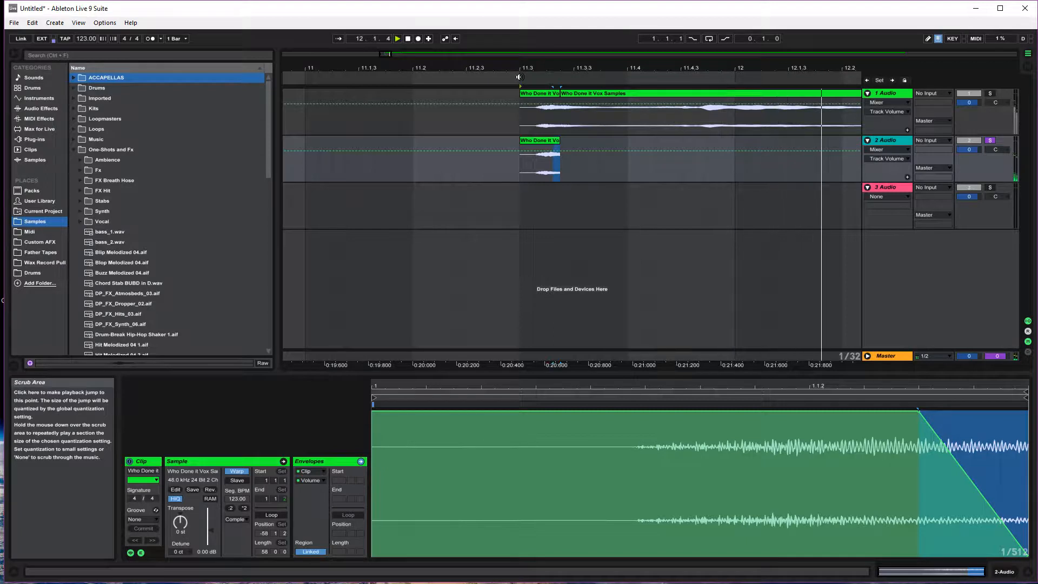
{"action": "left_click", "coordinate": [408, 38]}
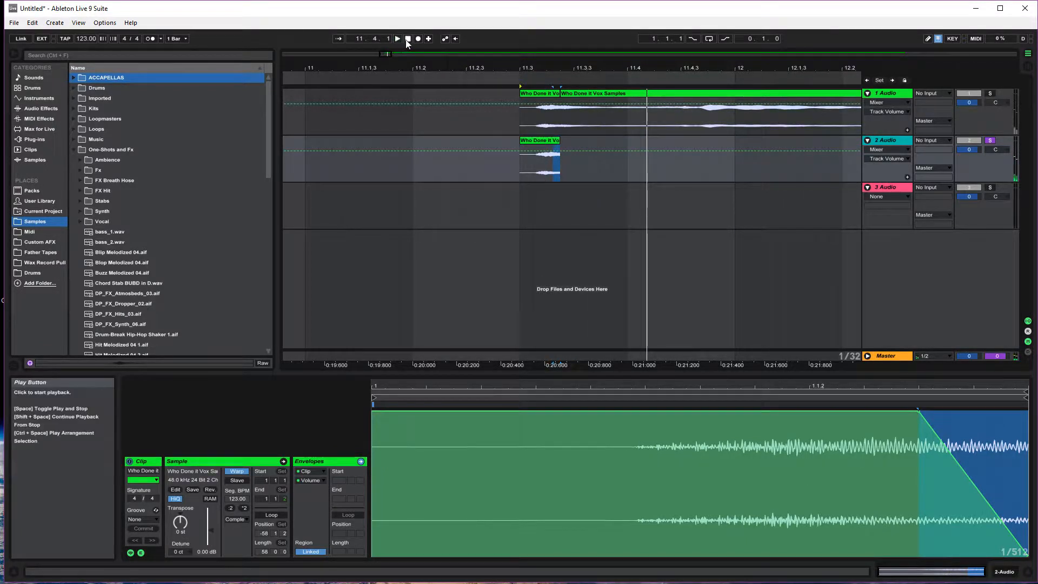
Step: Add the Reverb audio effect to the 2 Audio track
{"action": "left_click", "coordinate": [43, 108]}
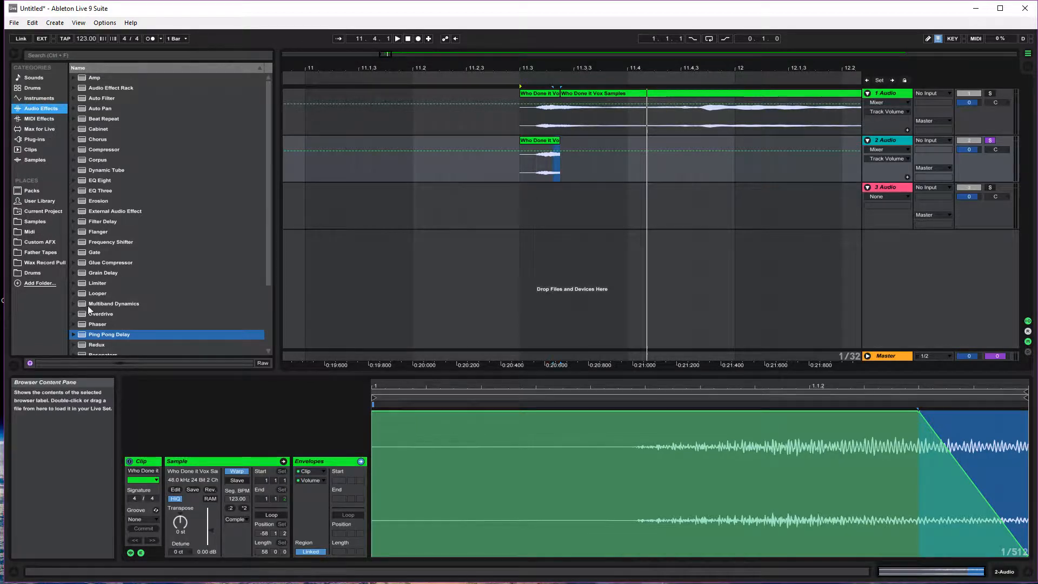
{"action": "scroll", "coordinate": [103, 322], "scroll_direction": "down", "scroll_amount": 3}
{"action": "left_click_drag", "start_coordinate": [89, 303], "coordinate": [412, 435]}
{"action": "left_click_drag", "start_coordinate": [886, 150], "coordinate": [887, 152]}
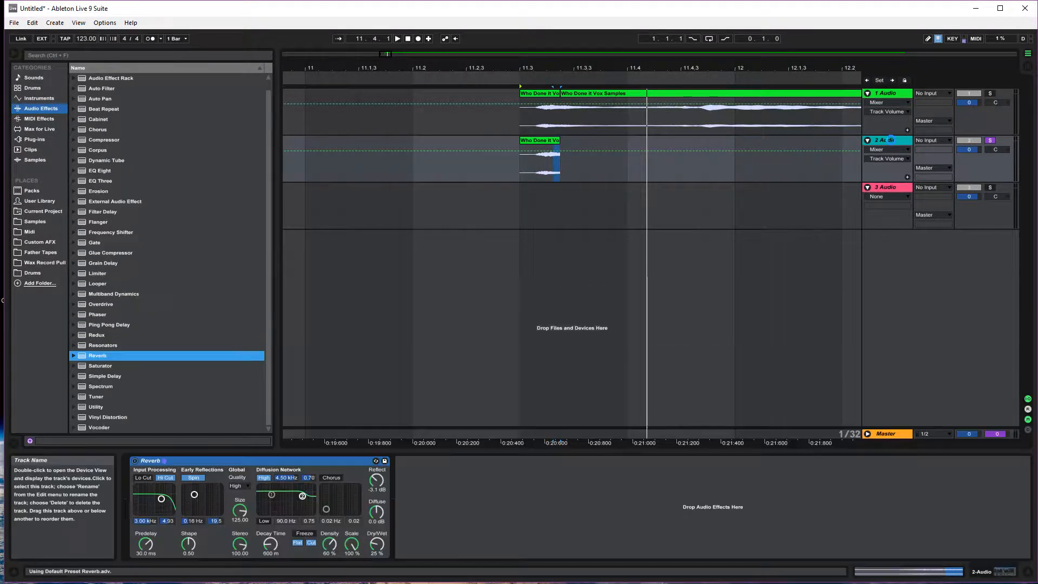
Step: Turn off the Reverb's Hi Cut, Spin and High shelf filters and set its Decay Time to 10.3 s
{"action": "left_click", "coordinate": [193, 478]}
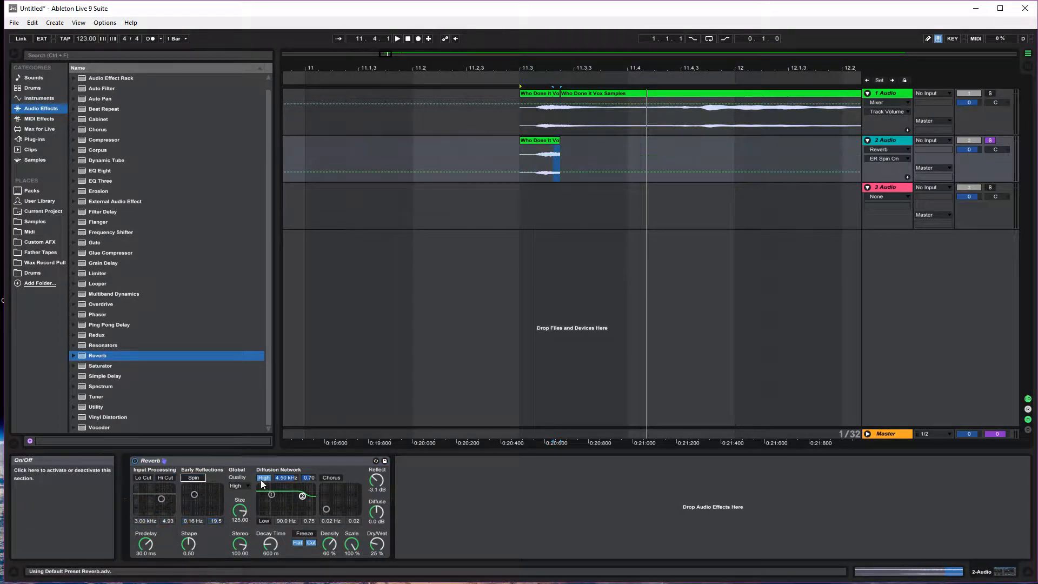
{"action": "left_click", "coordinate": [262, 478]}
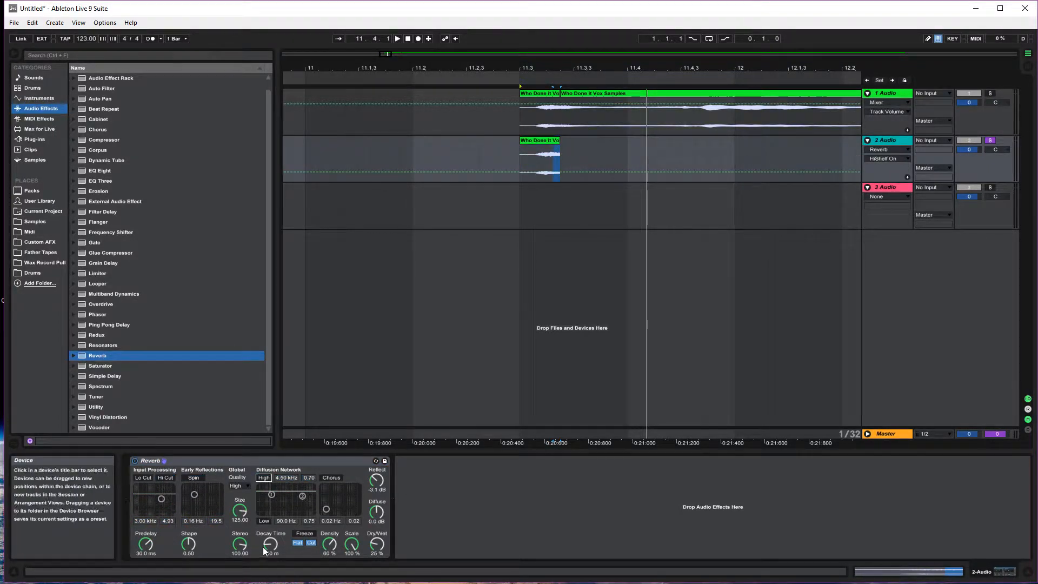
{"action": "mouse_move", "coordinate": [270, 544]}
{"action": "left_mouse_down"}
{"action": "mouse_move", "coordinate": [270, 476]}
{"action": "mouse_move", "coordinate": [277, 556]}
{"action": "left_mouse_up"}
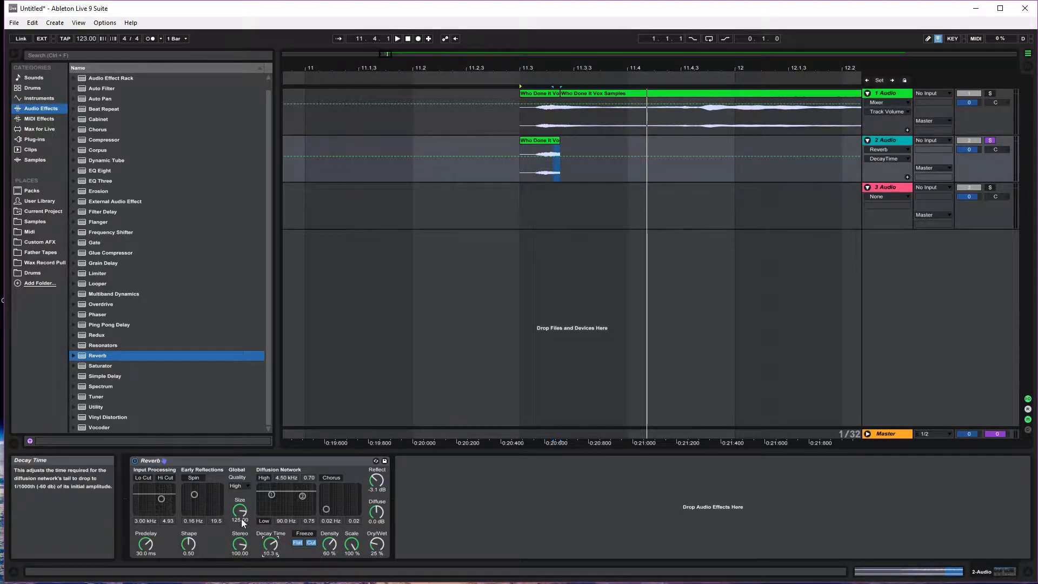
Step: Set the Reverb's Predelay to 0.50 ms, Size to 45.84 and Dry/Wet to 100 %, and audition the wet slice
{"action": "left_click_drag", "start_coordinate": [146, 544], "coordinate": [145, 573]}
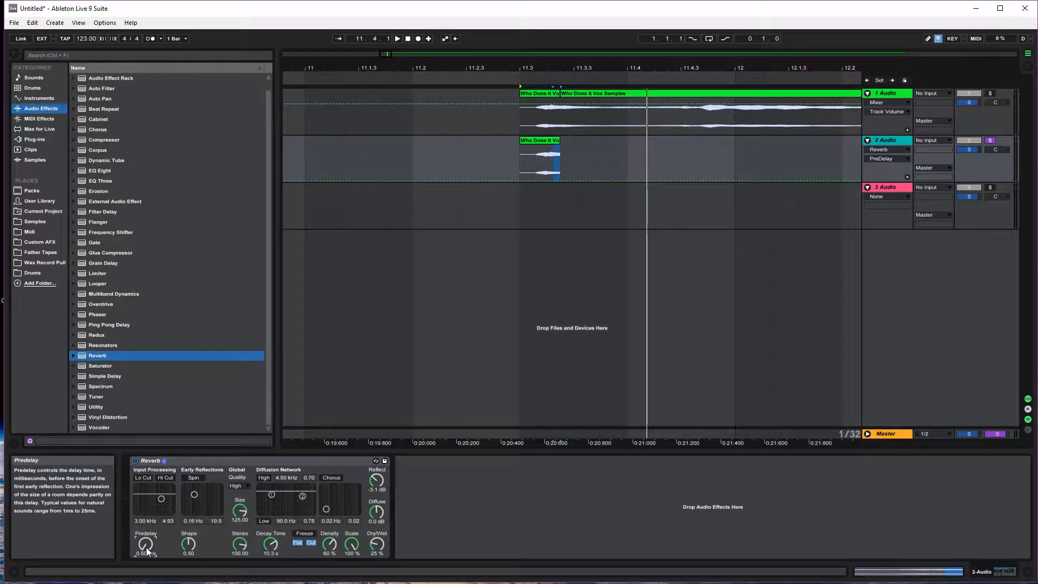
{"action": "left_click_drag", "start_coordinate": [240, 513], "coordinate": [240, 539]}
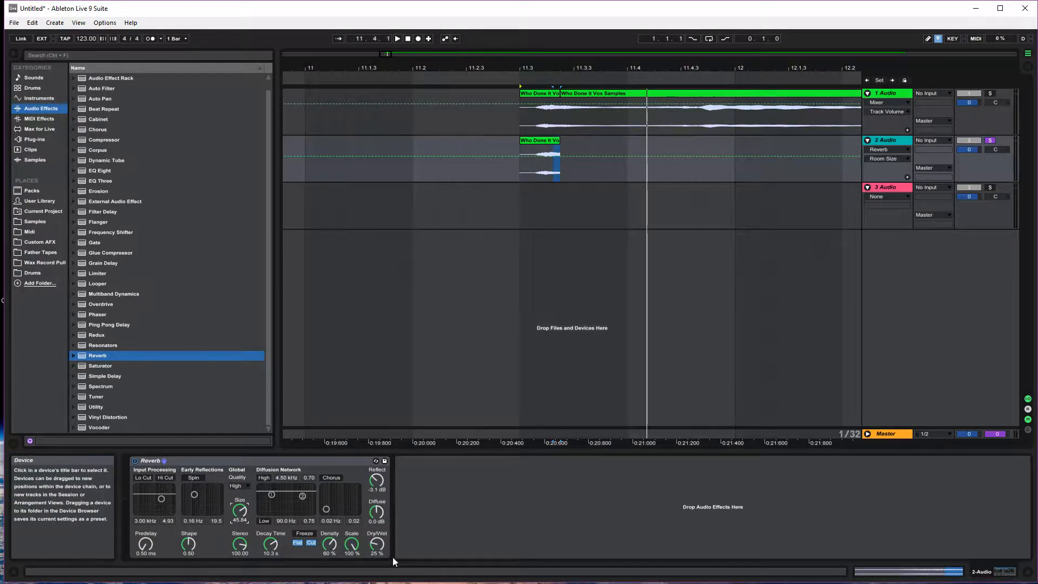
{"action": "left_click_drag", "start_coordinate": [376, 544], "coordinate": [377, 505]}
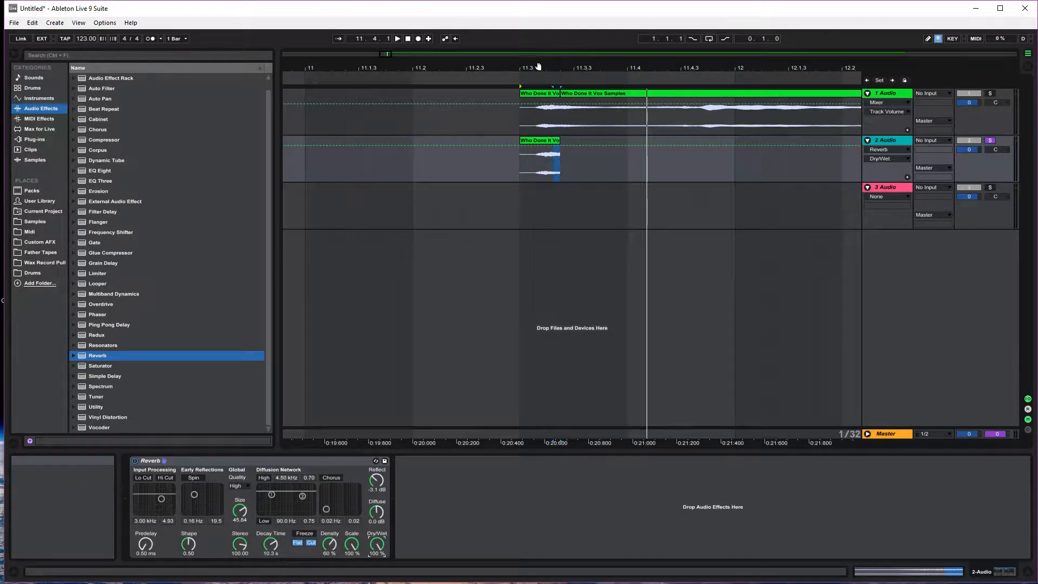
{"action": "key", "text": "space"}
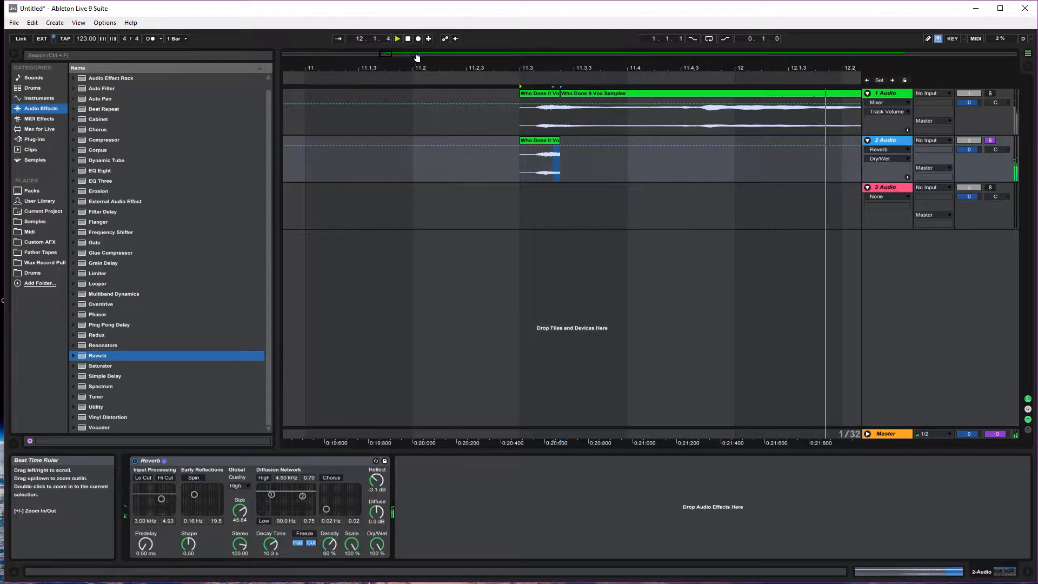
{"action": "left_click", "coordinate": [408, 40]}
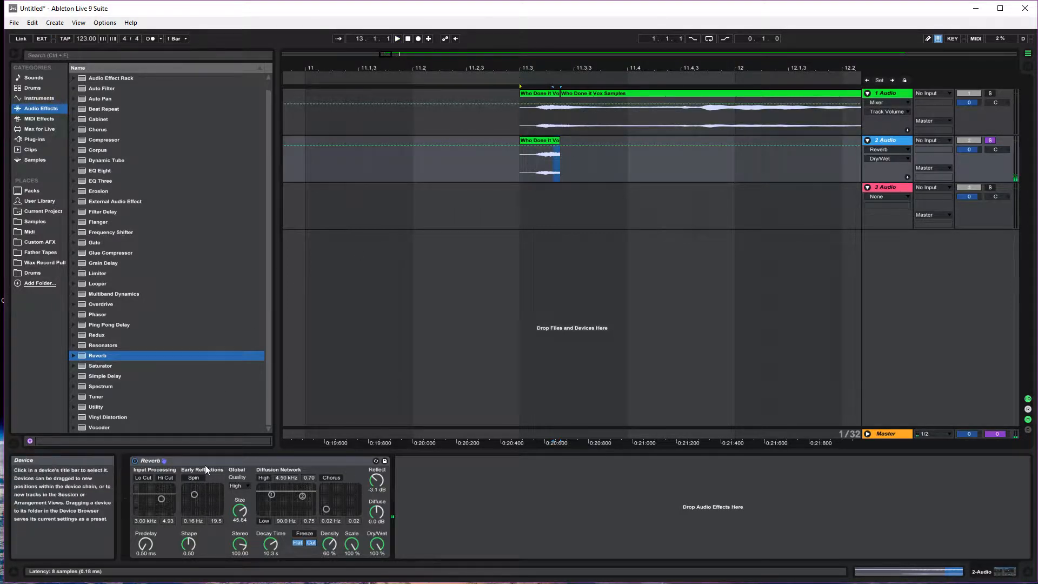
Step: Freeze the 2 Audio track and flatten it to audio
{"action": "right_click", "coordinate": [881, 144]}
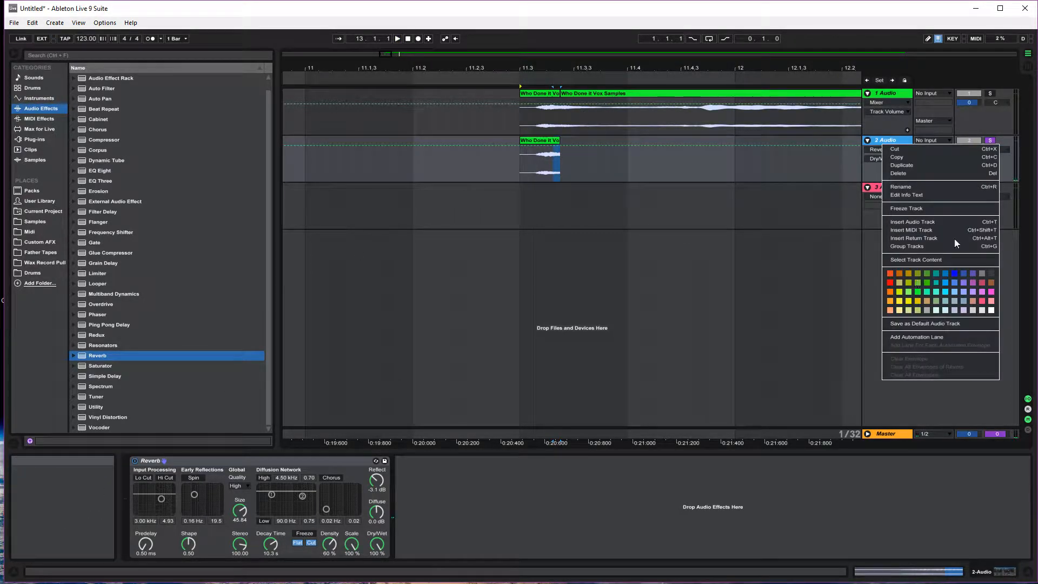
{"action": "left_click", "coordinate": [916, 207]}
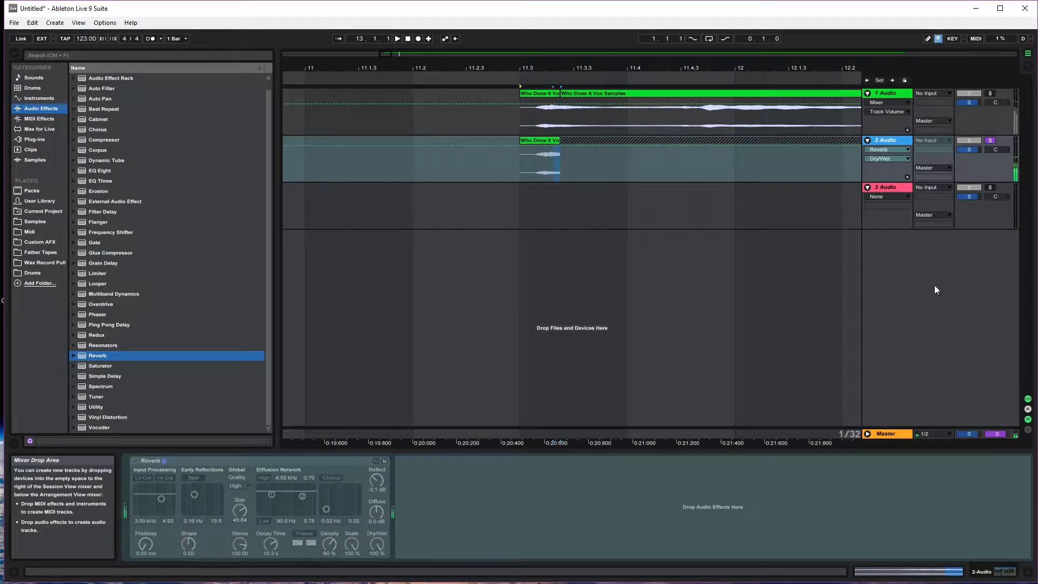
{"action": "right_click", "coordinate": [887, 147]}
{"action": "left_click", "coordinate": [912, 213]}
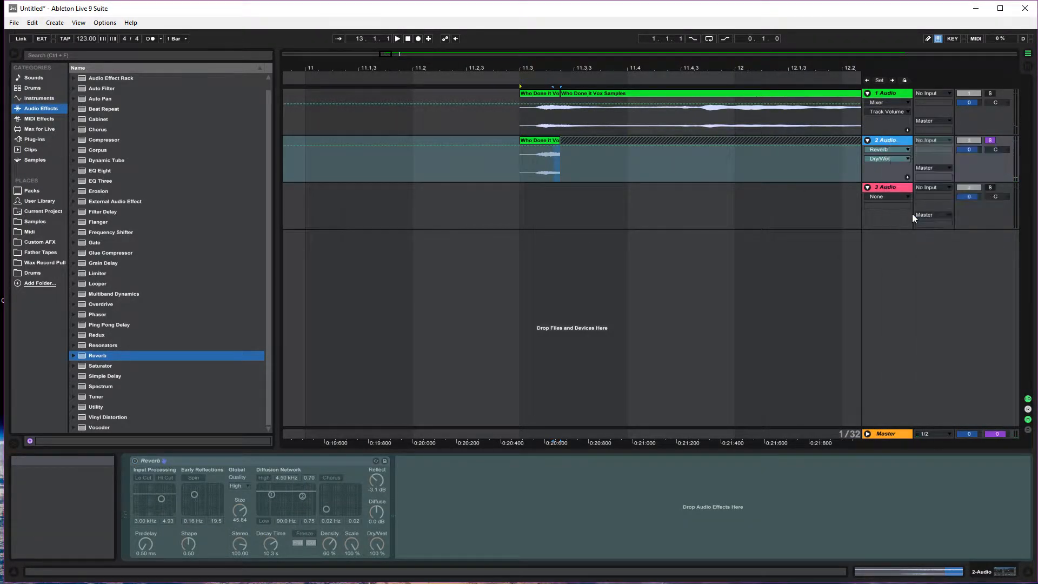
Step: Move the flattened slice together with its reverb tail earlier on 2 Audio so that it starts at 6.2.1
{"action": "left_click_drag", "start_coordinate": [570, 68], "coordinate": [568, 22]}
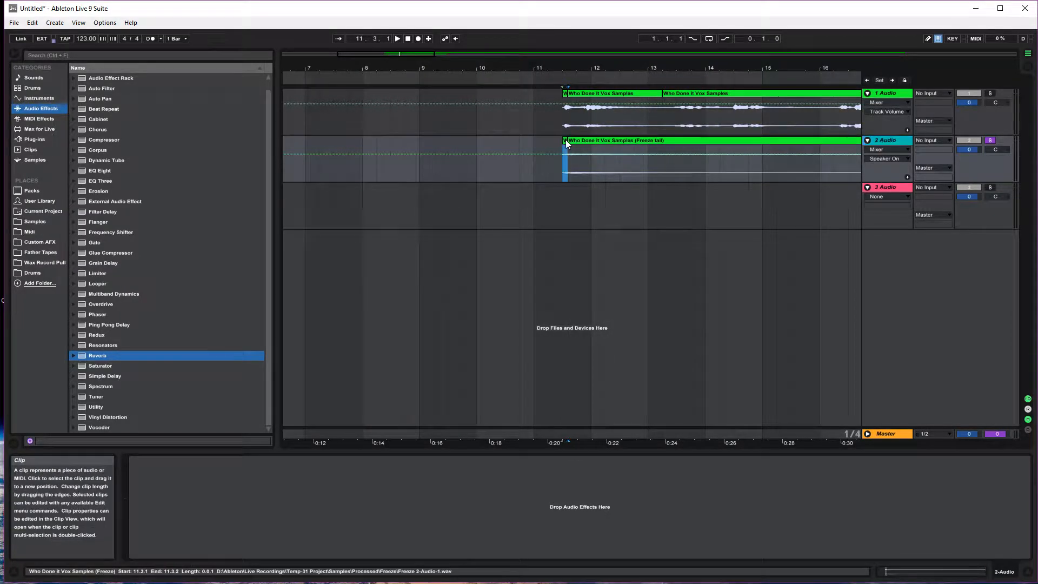
{"action": "left_click", "coordinate": [586, 144]}
{"action": "left_click_drag", "start_coordinate": [586, 144], "coordinate": [319, 148]}
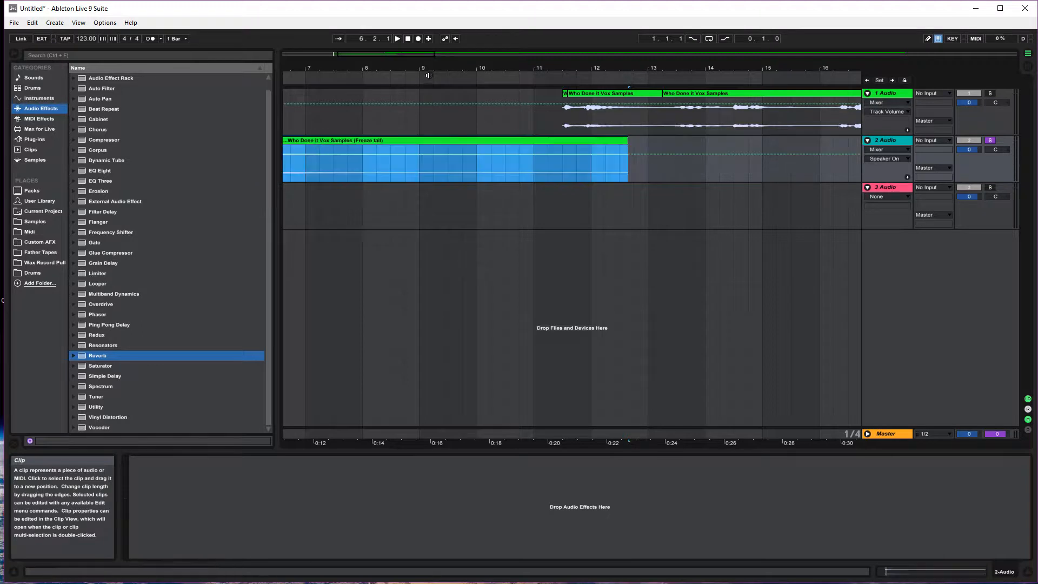
Step: Consolidate the flattened slice and its freeze tail into a single clip
{"action": "left_click", "coordinate": [332, 141]}
{"action": "left_click_drag", "start_coordinate": [380, 68], "coordinate": [505, 69]}
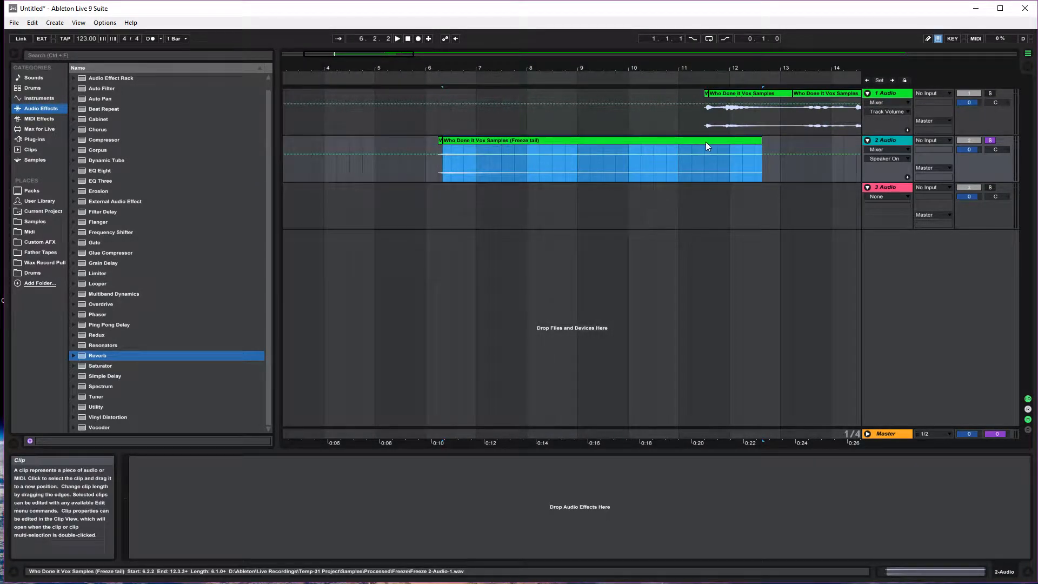
{"action": "left_click", "coordinate": [441, 141]}
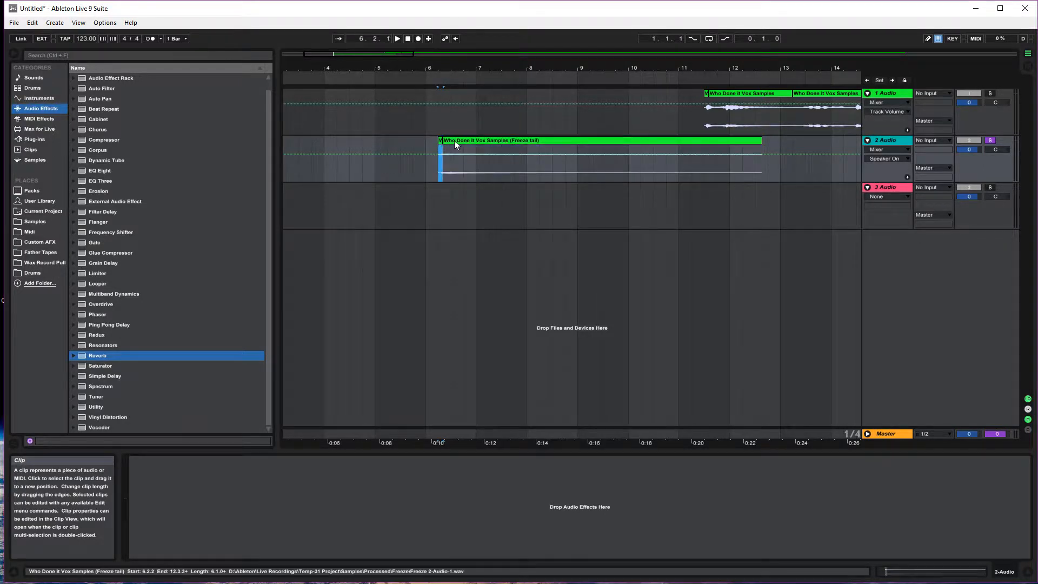
{"action": "left_click", "coordinate": [454, 141], "text": "shift"}
{"action": "key", "text": "ctrl+j"}
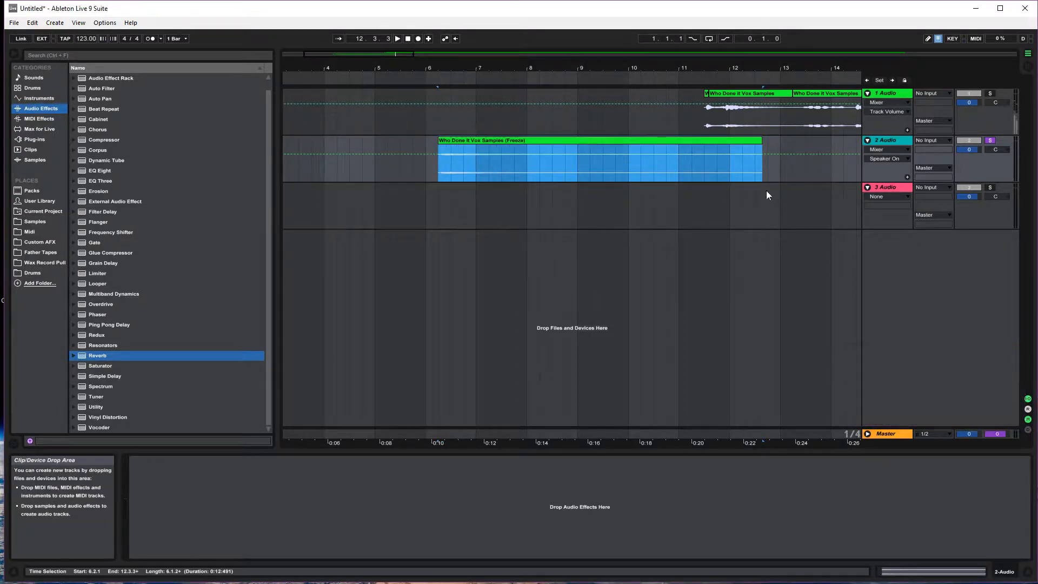
Step: Move the consolidated clip one bar earlier to start at 5.2.1 and reverse its sample
{"action": "left_click_drag", "start_coordinate": [660, 141], "coordinate": [611, 143]}
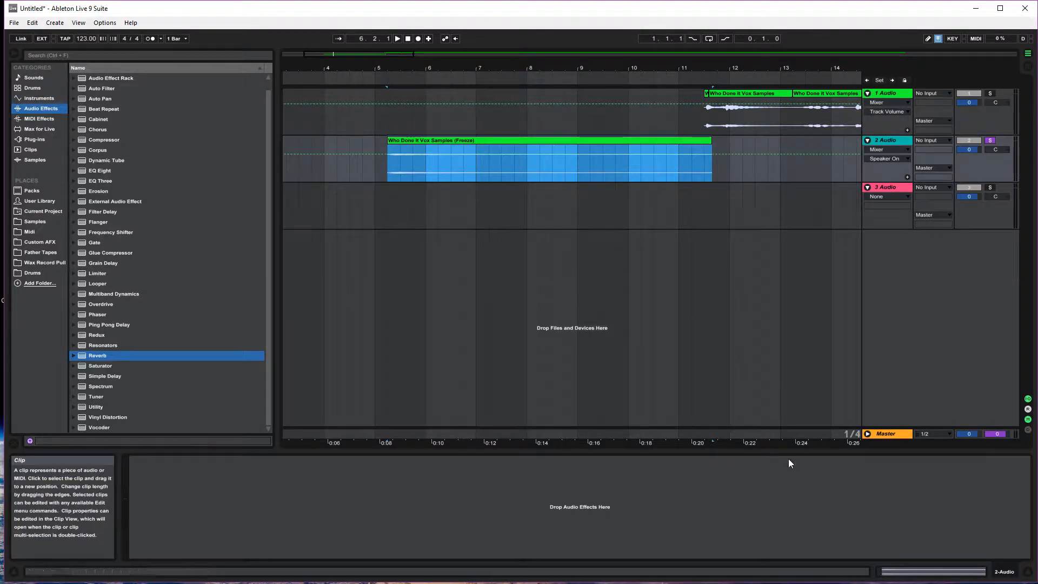
{"action": "left_click", "coordinate": [898, 572]}
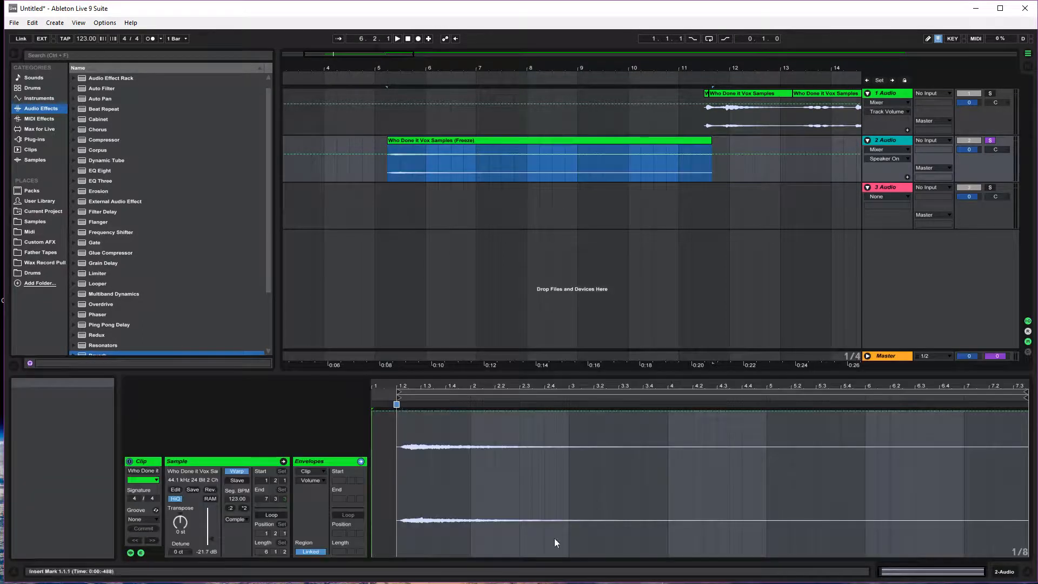
{"action": "left_click", "coordinate": [215, 489]}
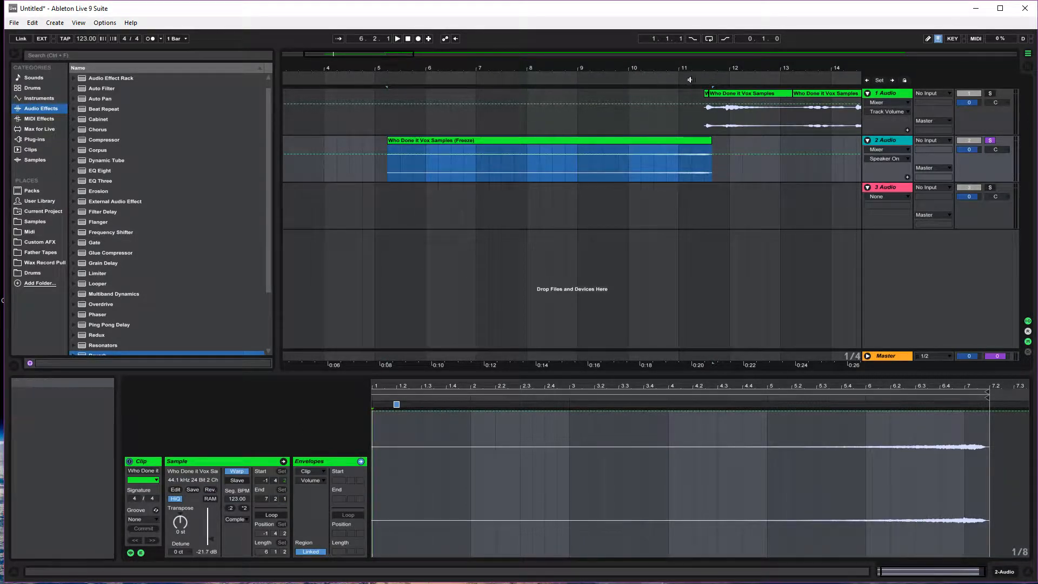
Step: Play the reversed clip, unsolo the 2 Audio track and replay the swell leading into the vocal
{"action": "left_click", "coordinate": [569, 81]}
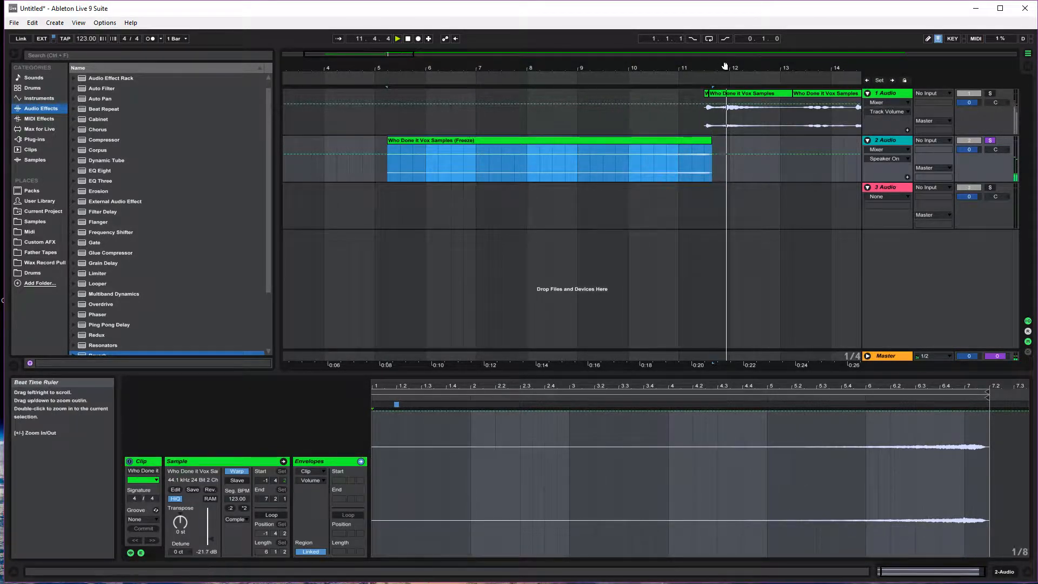
{"action": "left_click", "coordinate": [990, 140]}
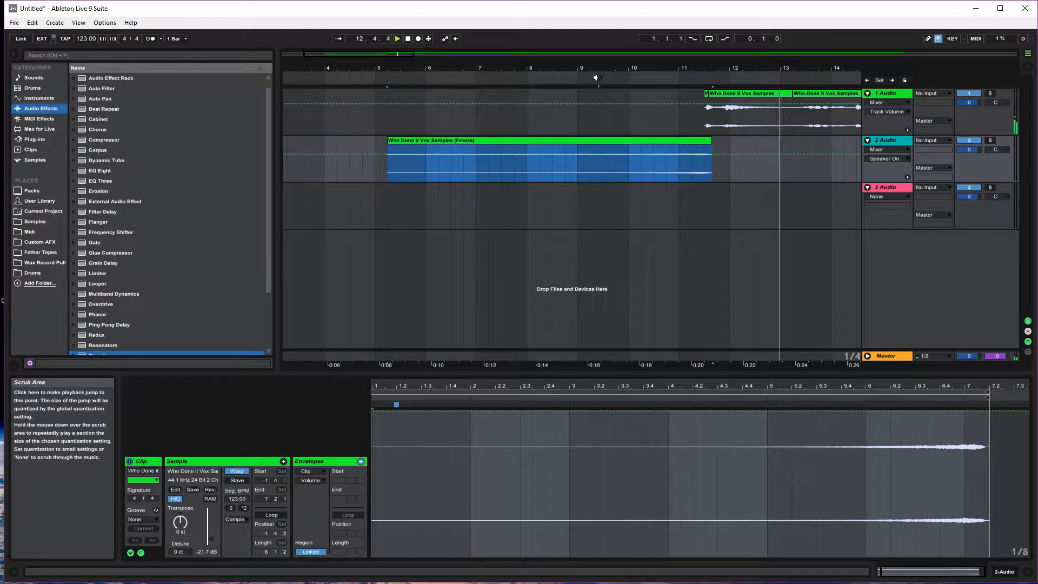
{"action": "left_click", "coordinate": [616, 72]}
{"action": "left_click_drag", "start_coordinate": [697, 72], "coordinate": [696, 116]}
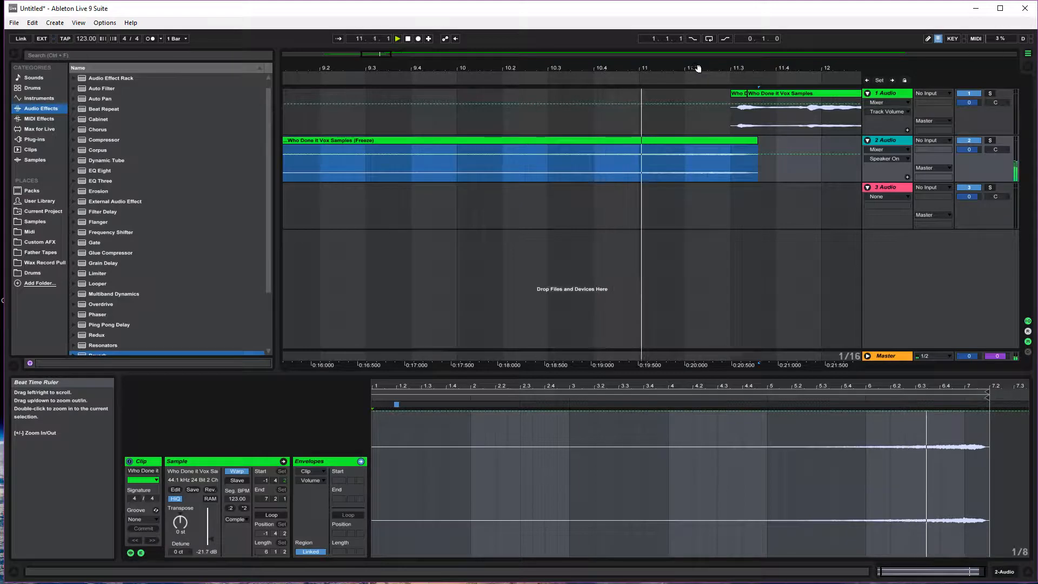
{"action": "left_click_drag", "start_coordinate": [698, 68], "coordinate": [697, 29]}
{"action": "left_click", "coordinate": [409, 39]}
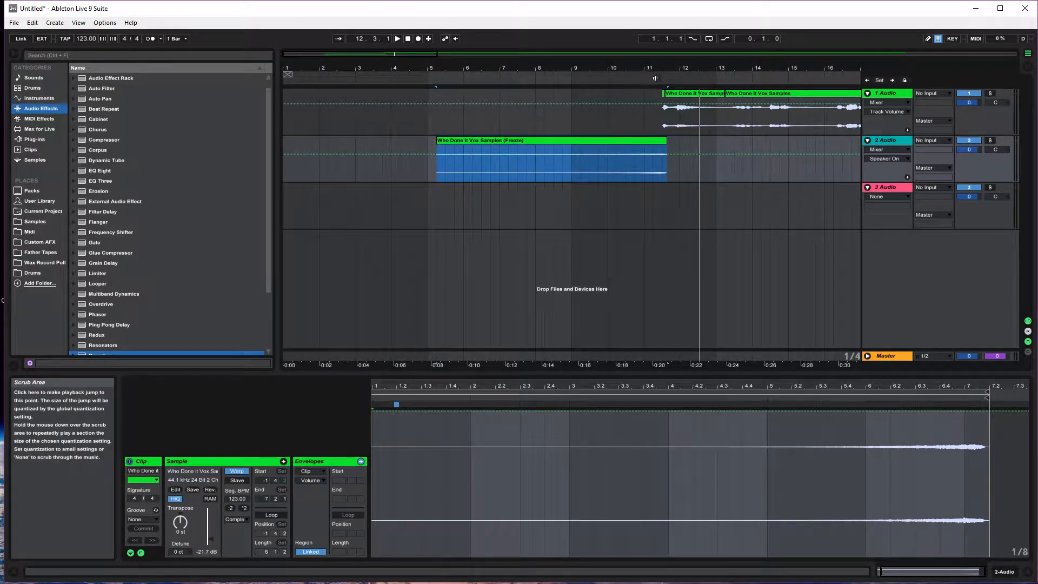
Step: Raise the reversed clip's gain to -15.1 dB and play the transition into the vocal
{"action": "left_click_drag", "start_coordinate": [668, 70], "coordinate": [672, 81]}
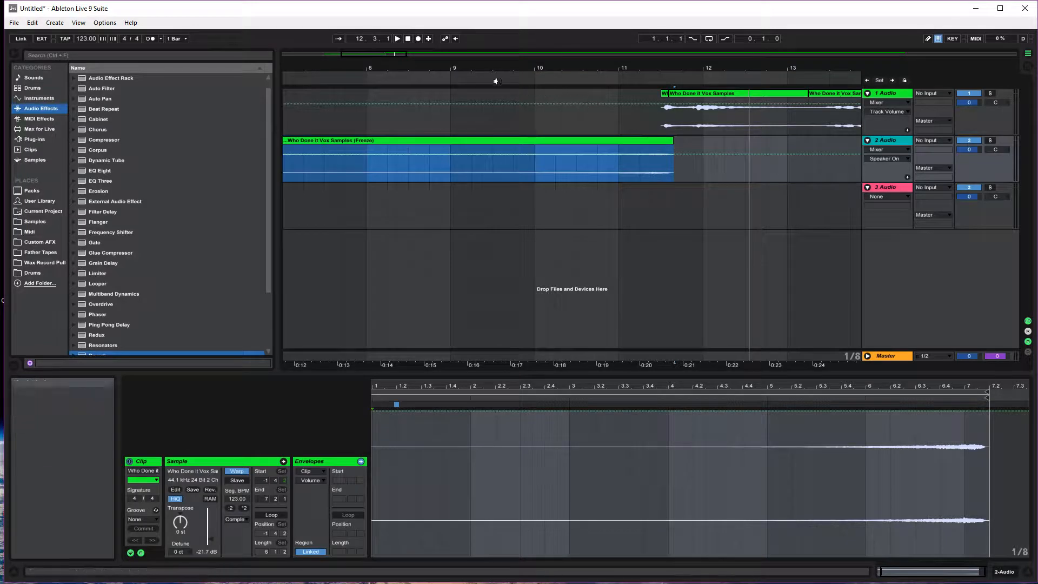
{"action": "left_click", "coordinate": [496, 81]}
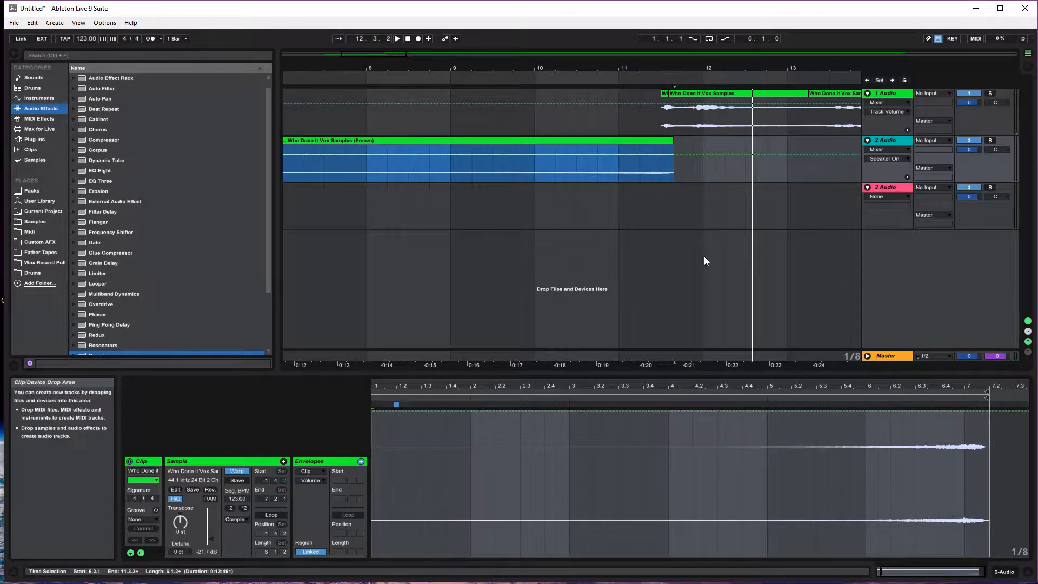
{"action": "left_click_drag", "start_coordinate": [214, 542], "coordinate": [214, 536]}
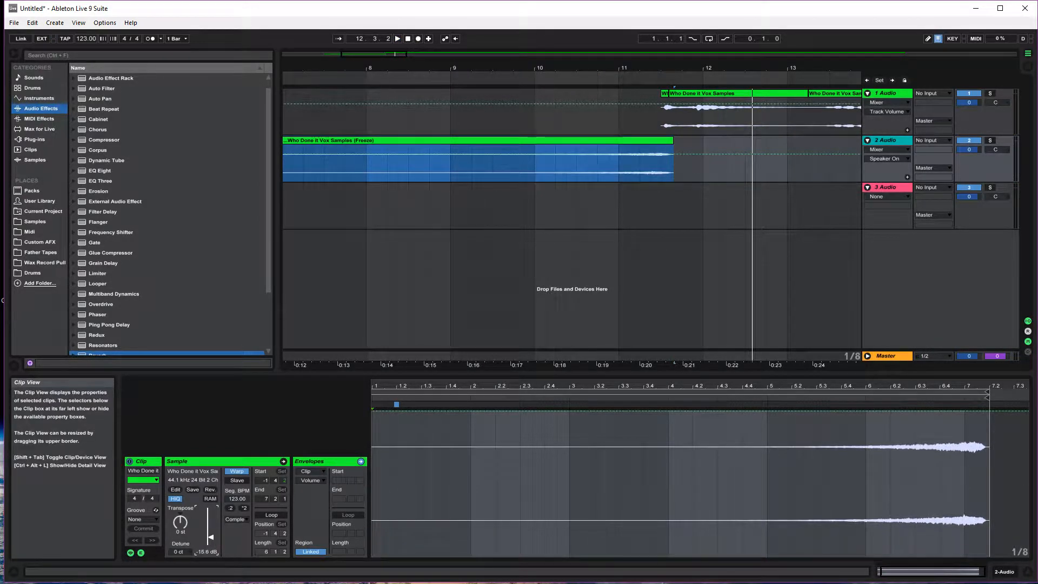
{"action": "left_click", "coordinate": [589, 77]}
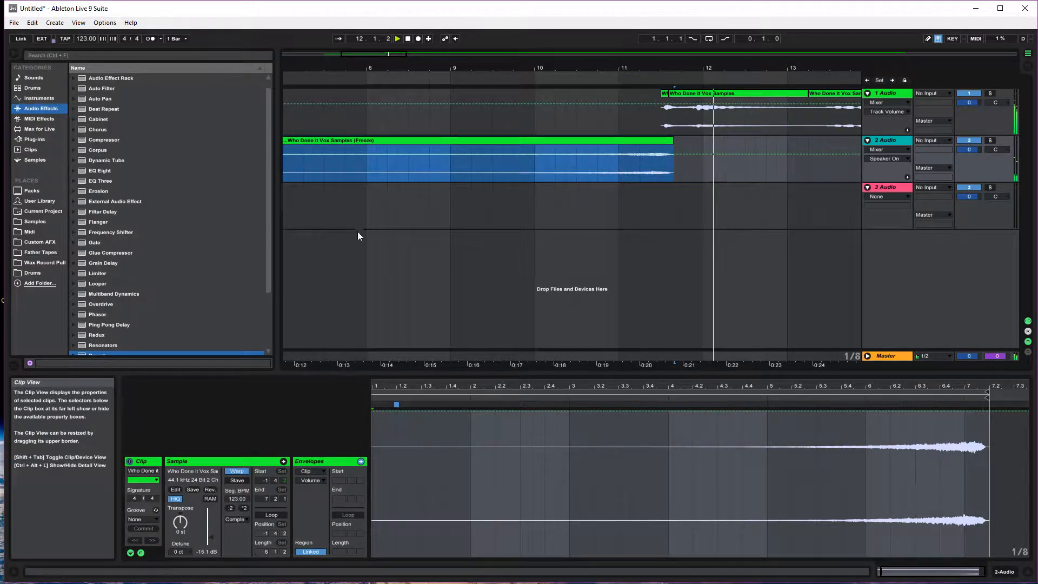
{"action": "left_click", "coordinate": [408, 39]}
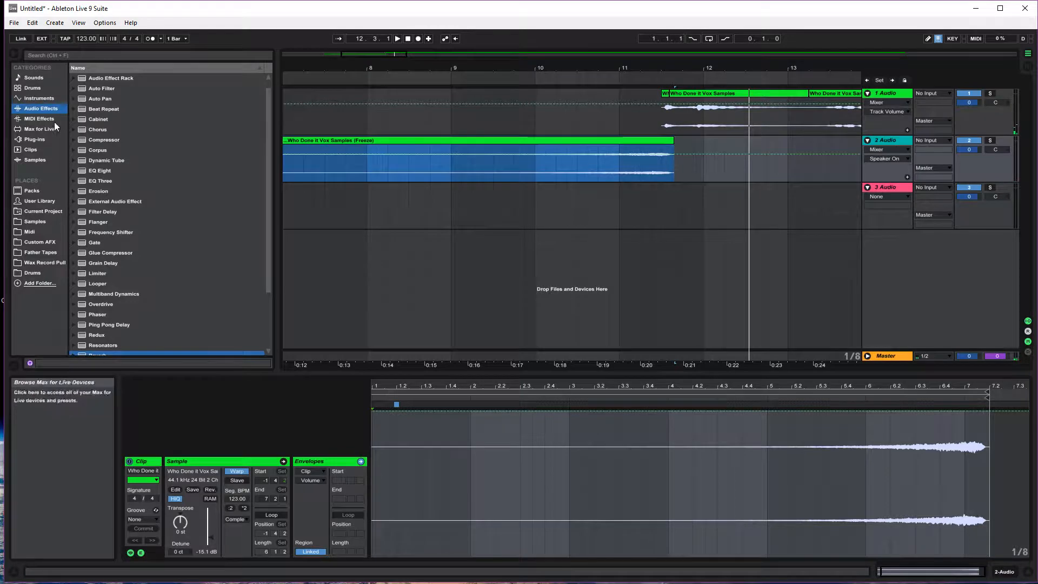
Step: Add the Auto Pan effect to the 2 Audio track and, after trying a higher setting, leave its Amount at 0 %
{"action": "left_click", "coordinate": [91, 99]}
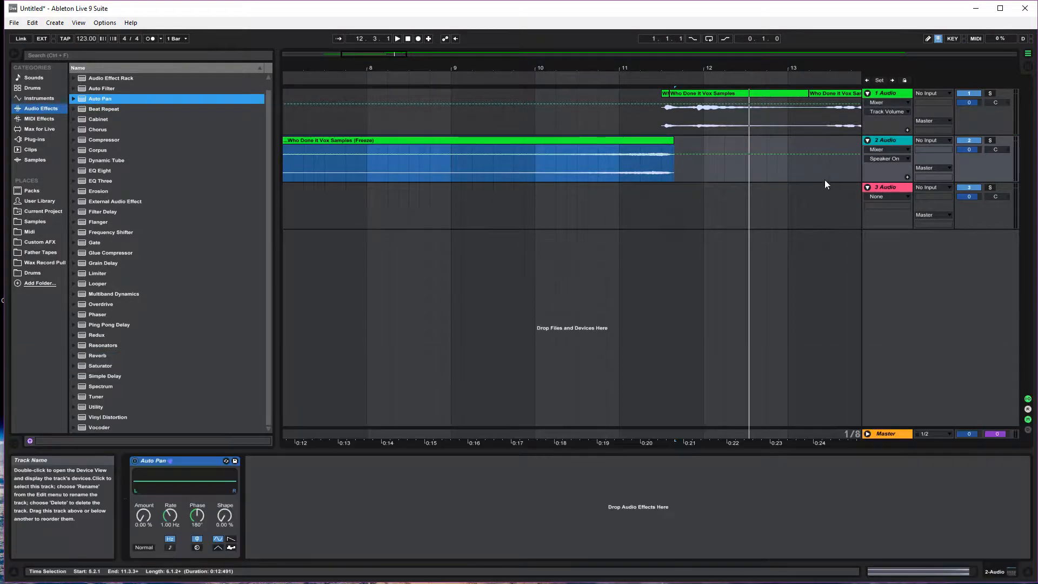
{"action": "left_click_drag", "start_coordinate": [144, 515], "coordinate": [144, 489]}
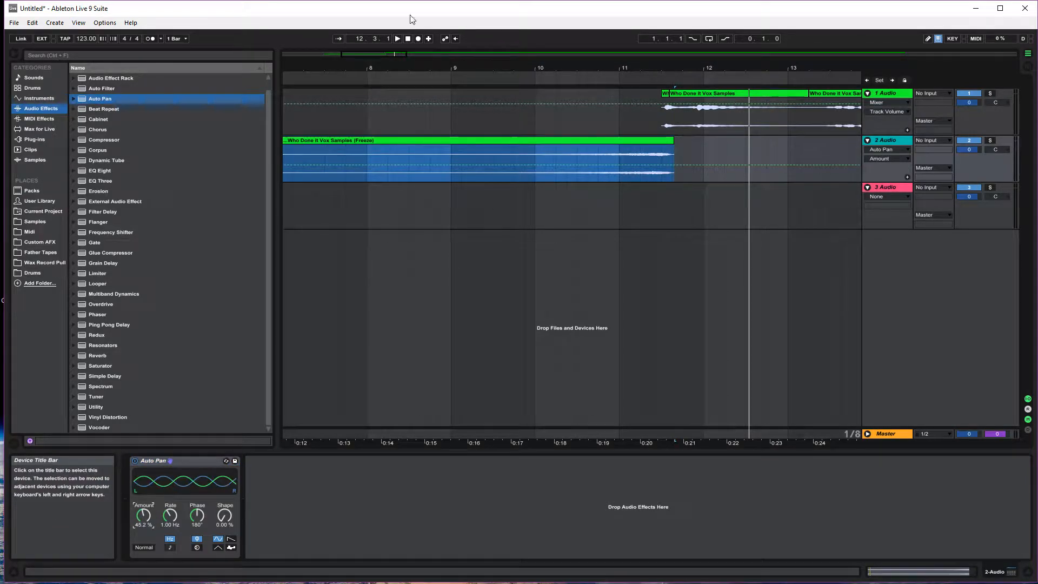
{"action": "left_click_drag", "start_coordinate": [144, 511], "coordinate": [144, 541]}
Step: Automate the Auto Pan Amount on 2 Audio to ramp from about 0 % at 9.4 to about 70 % at the clip's end
{"action": "right_click", "coordinate": [145, 511]}
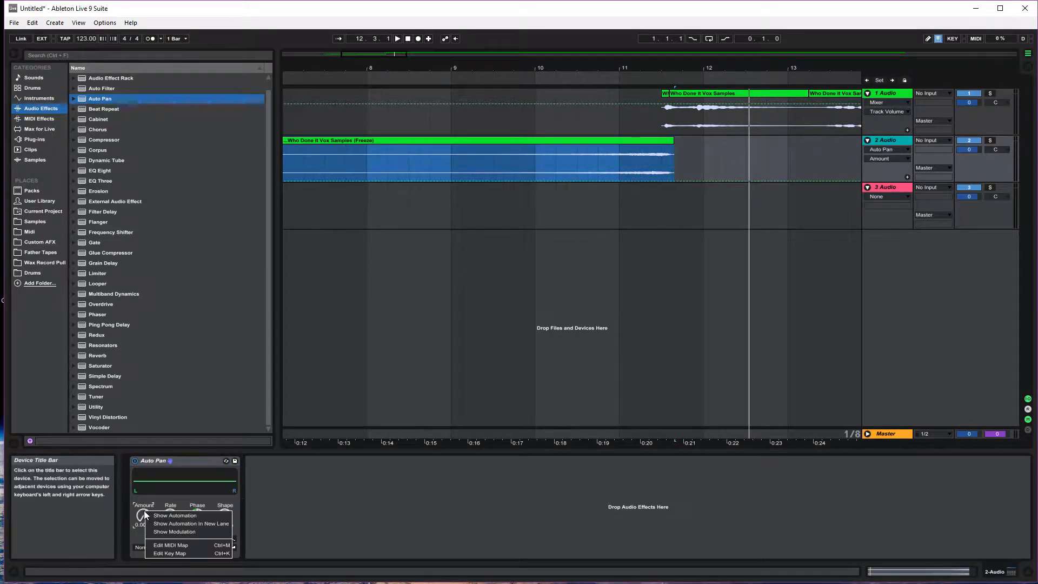
{"action": "left_click", "coordinate": [174, 516]}
{"action": "left_click", "coordinate": [512, 186]}
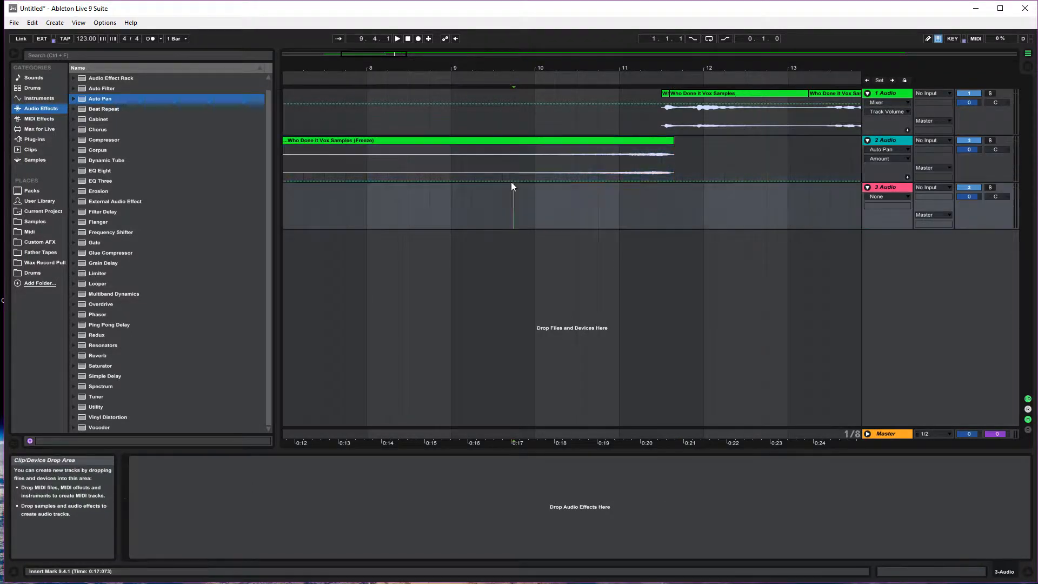
{"action": "left_click", "coordinate": [512, 180]}
{"action": "left_click_drag", "start_coordinate": [652, 181], "coordinate": [666, 155]}
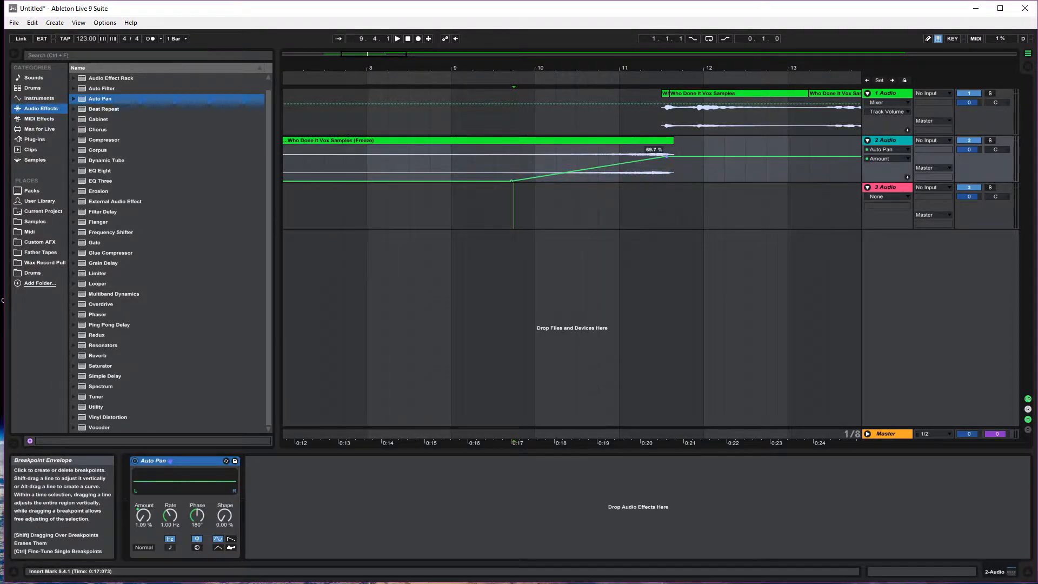
Step: Play the reversed clip from about 7.3 and switch the Auto Pan's LFO rate to tempo sync at 1/16
{"action": "left_click", "coordinate": [325, 78]}
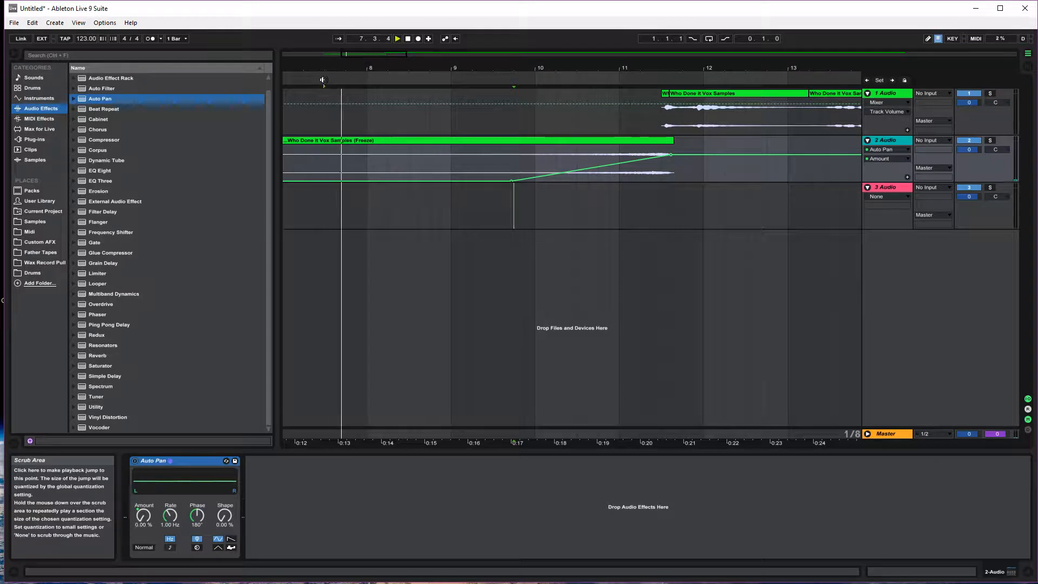
{"action": "left_click", "coordinate": [170, 547]}
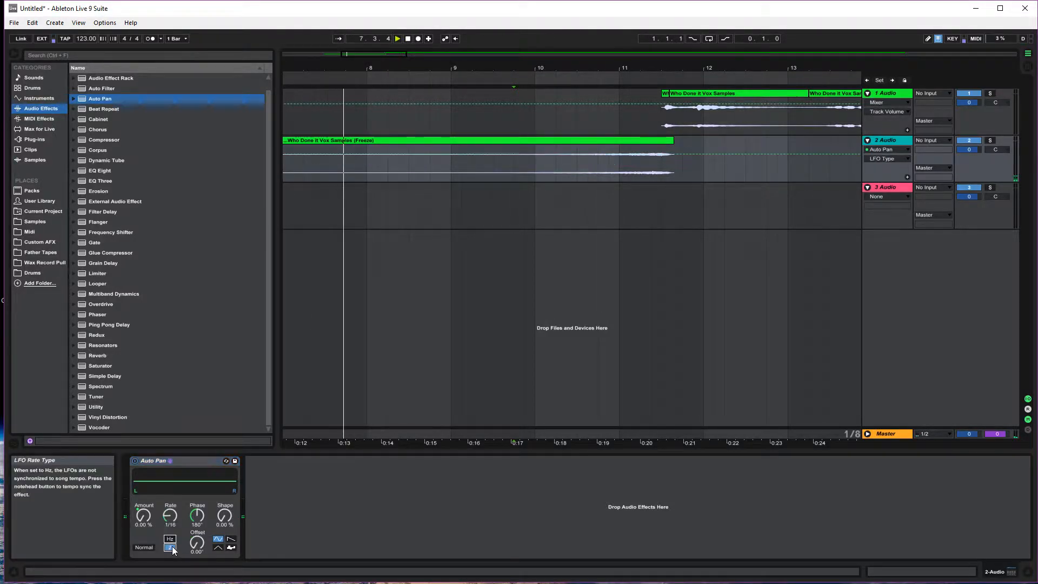
Step: Set the Auto Pan's synced rate to 1/4 and play the transition into the vocal
{"action": "left_click_drag", "start_coordinate": [170, 516], "coordinate": [170, 509]}
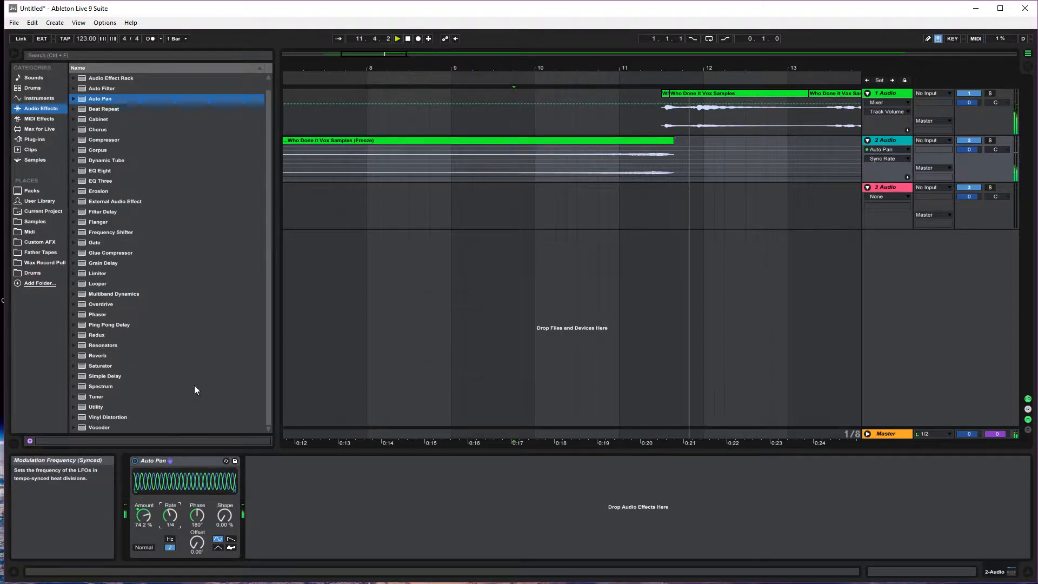
{"action": "left_click", "coordinate": [408, 42]}
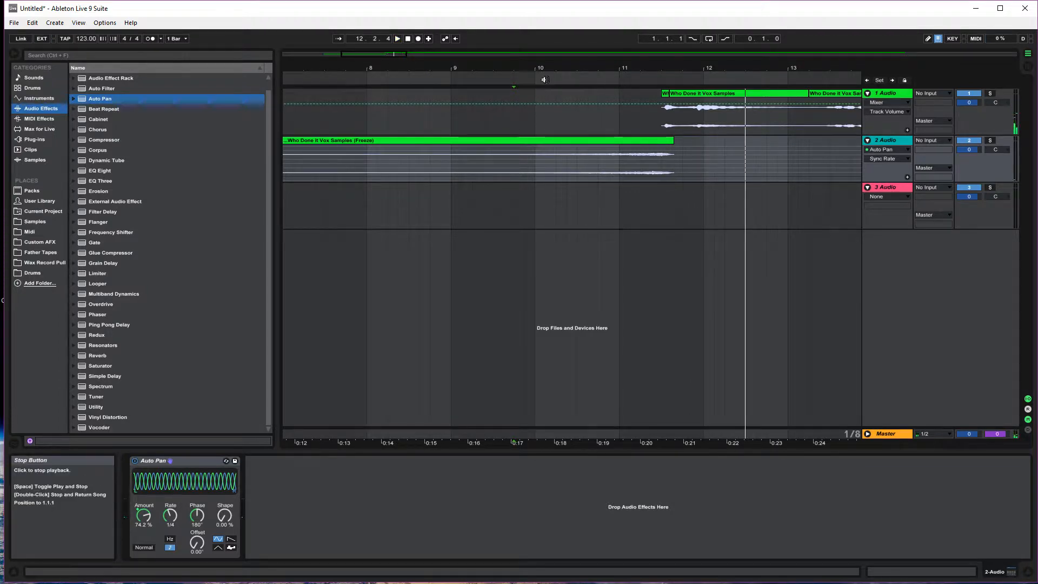
{"action": "scroll", "coordinate": [549, 260], "scroll_direction": "down", "scroll_amount": 5}
{"action": "left_click_drag", "start_coordinate": [558, 70], "coordinate": [558, 33]}
{"action": "left_click_drag", "start_coordinate": [457, 70], "coordinate": [458, 51]}
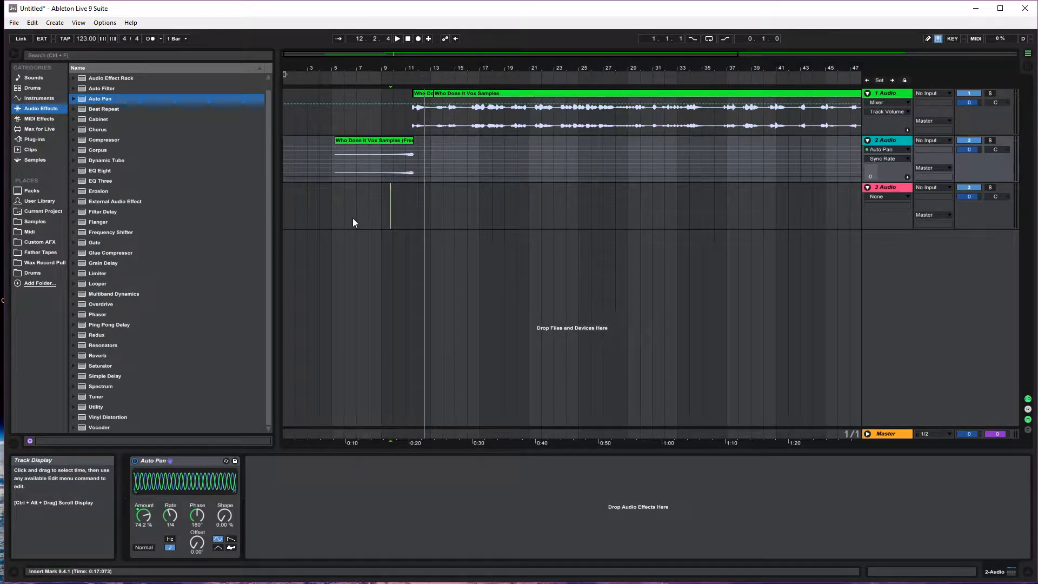
{"action": "left_click_drag", "start_coordinate": [416, 69], "coordinate": [416, 86]}
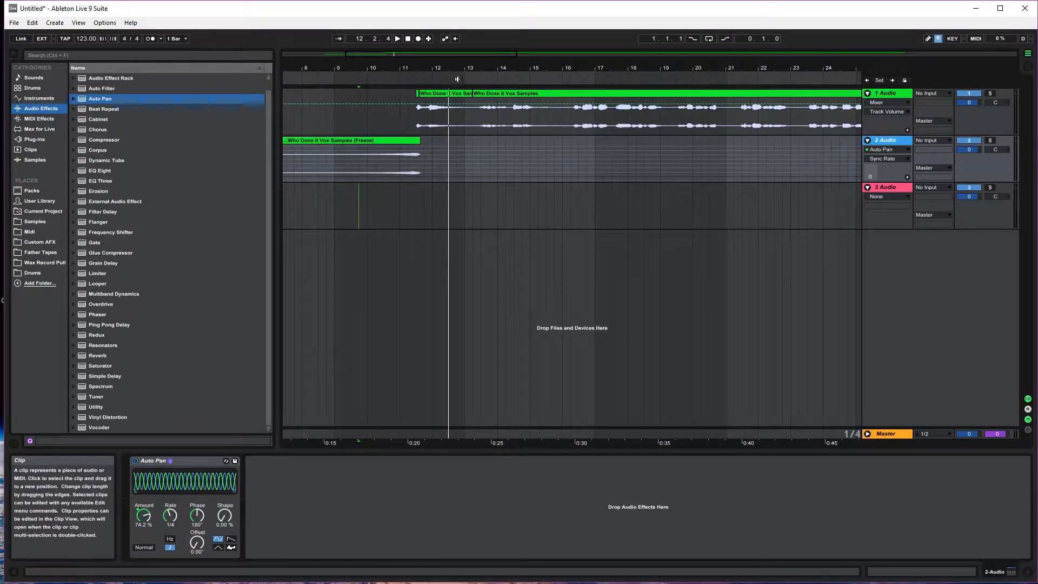
{"action": "key", "text": "space"}
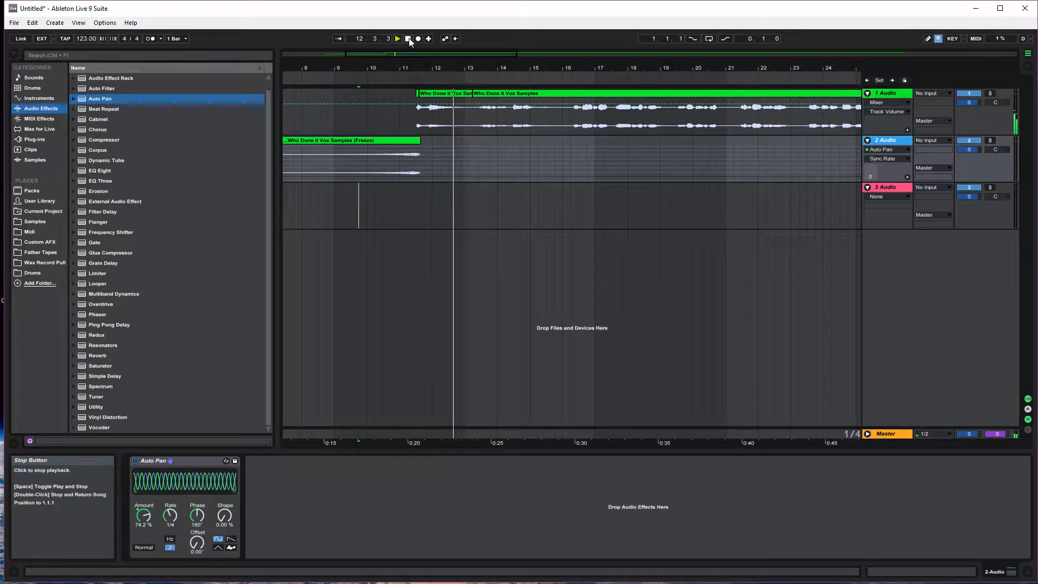
{"action": "key", "text": "space"}
Step: Freeze and flatten the 2 Audio track to render the auto-pan movement into the reversed clip
{"action": "left_click", "coordinate": [381, 141]}
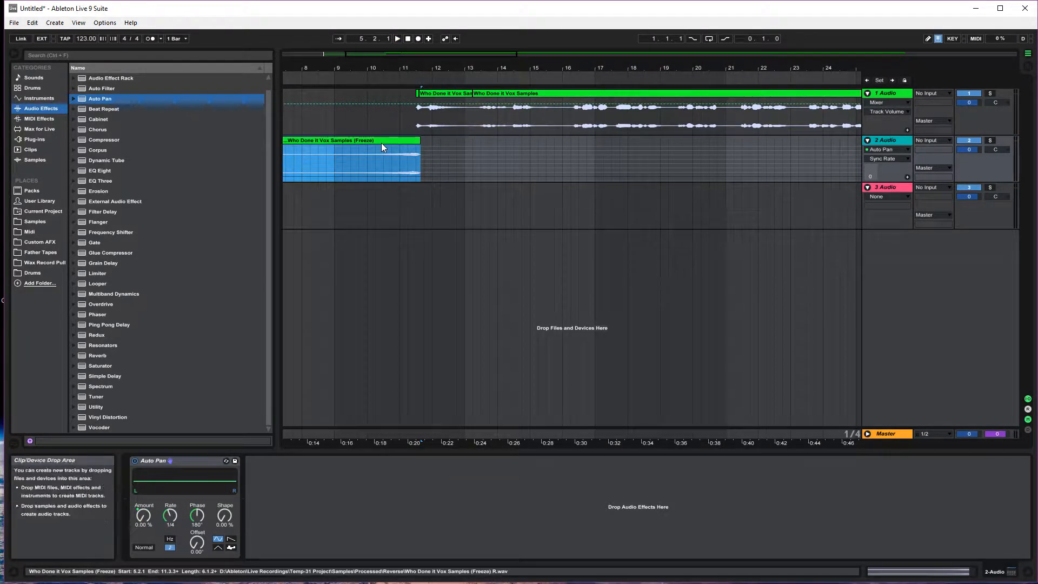
{"action": "right_click", "coordinate": [893, 140]}
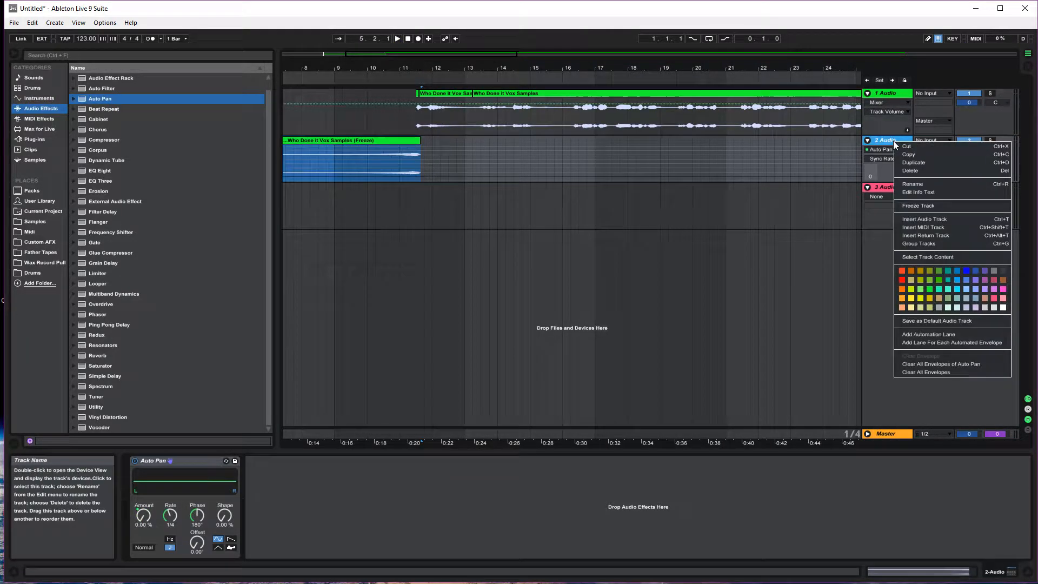
{"action": "left_click", "coordinate": [913, 207]}
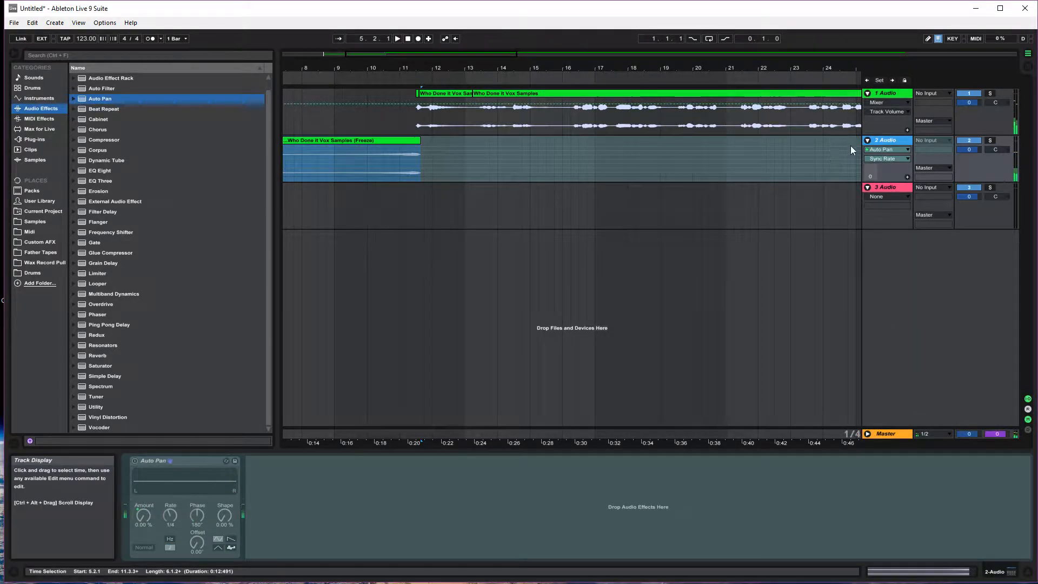
{"action": "right_click", "coordinate": [874, 141]}
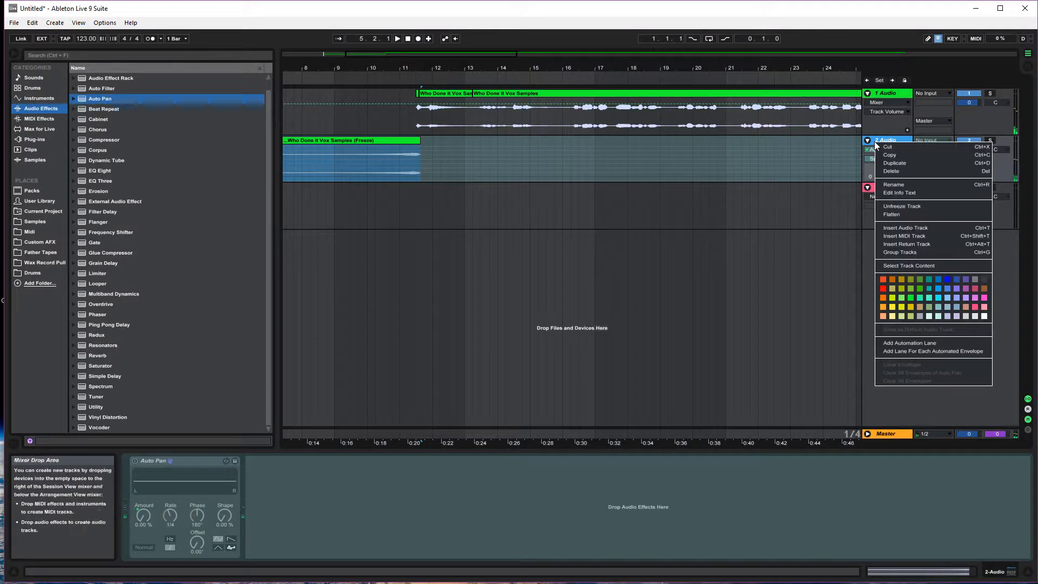
{"action": "left_click", "coordinate": [887, 215]}
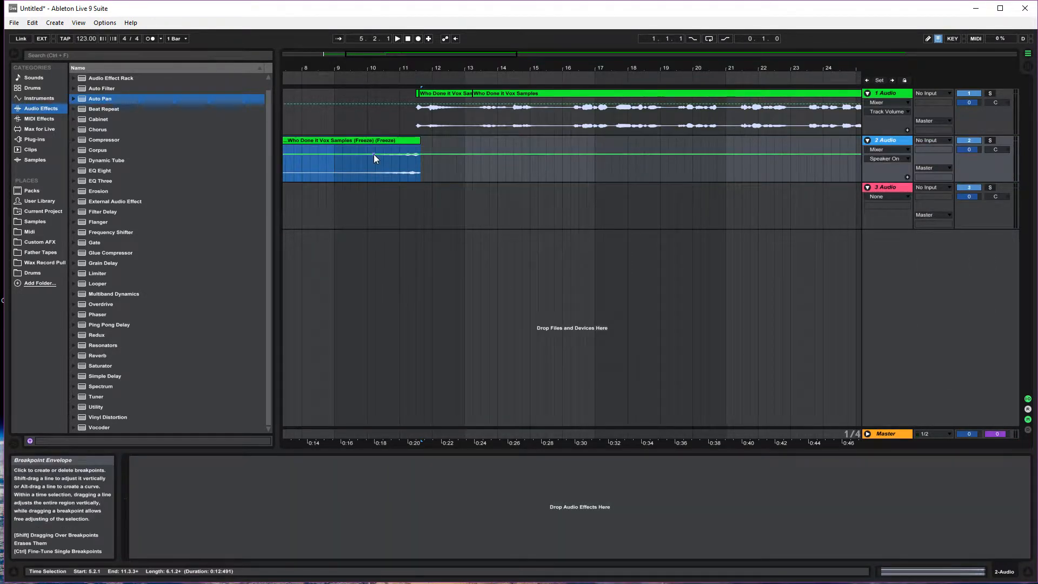
Step: Play the end of the flattened clip into the vocal from about bar 11
{"action": "left_click", "coordinate": [374, 154]}
{"action": "left_click_drag", "start_coordinate": [385, 69], "coordinate": [587, 83]}
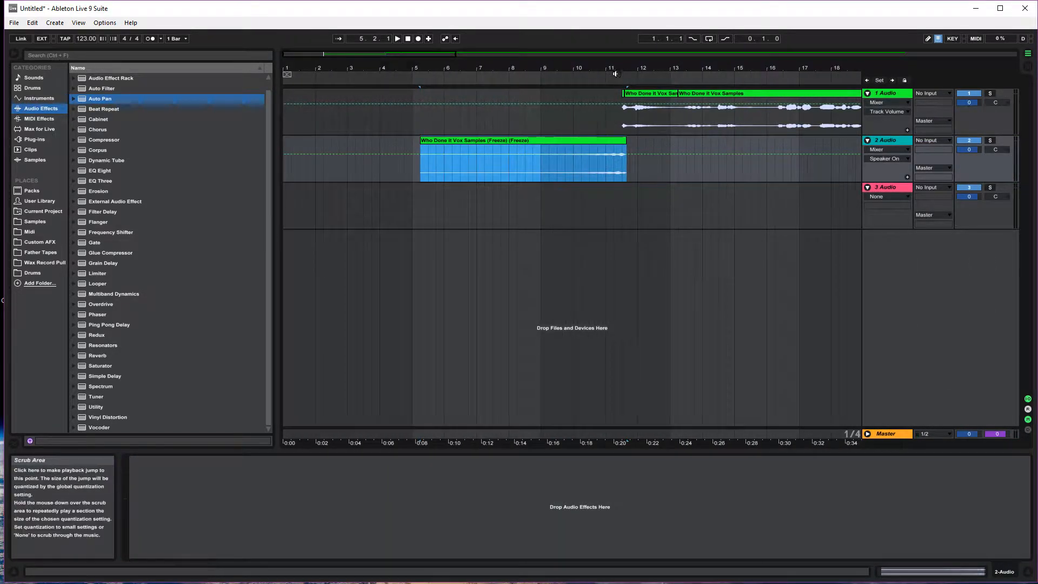
{"action": "left_click", "coordinate": [613, 75]}
{"action": "left_click", "coordinate": [408, 39]}
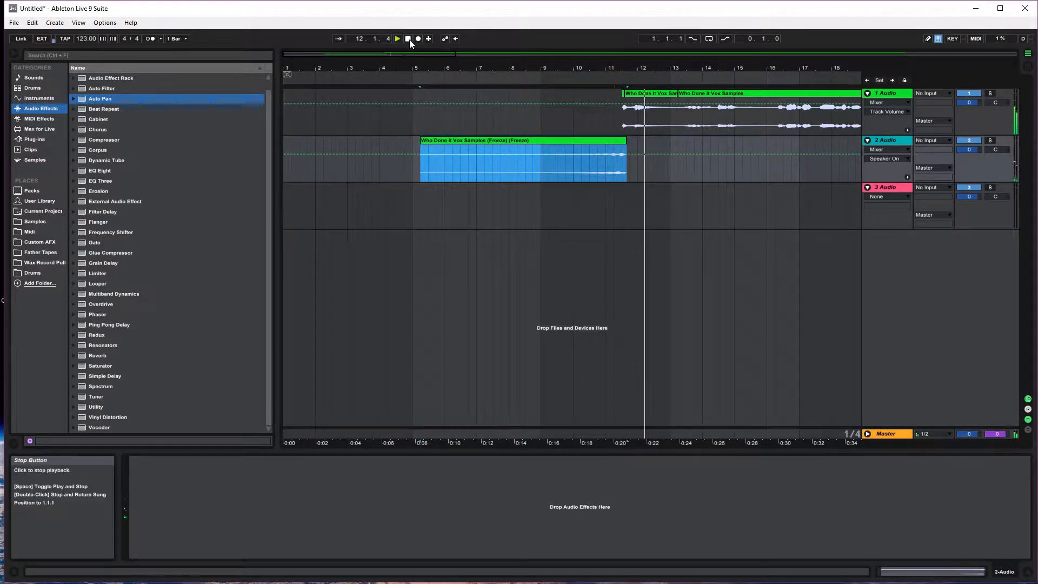
Step: Delete all the vocal clips from the 1 Audio track
{"action": "left_click", "coordinate": [624, 104]}
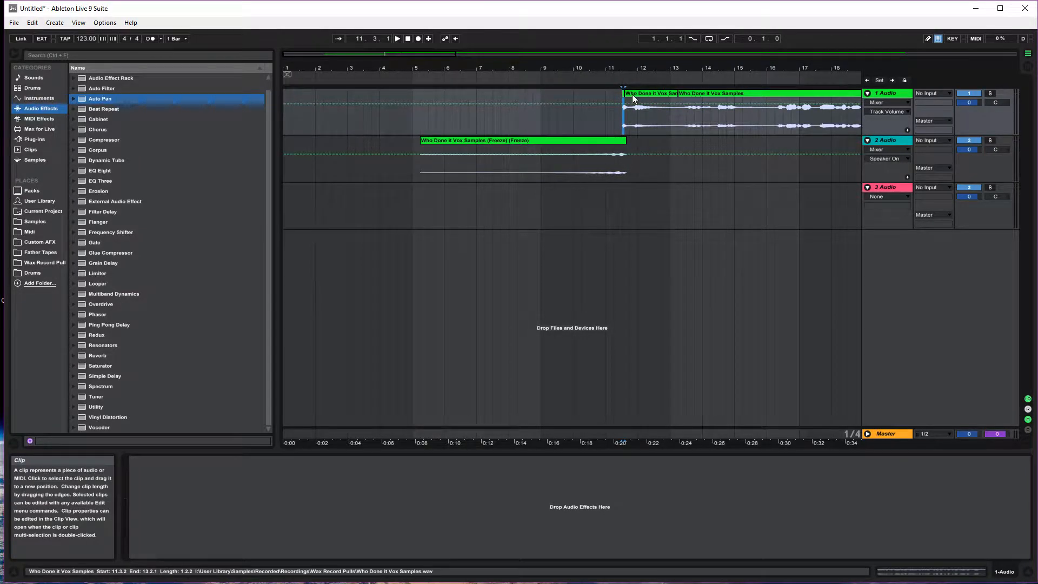
{"action": "left_click_drag", "start_coordinate": [632, 69], "coordinate": [501, 69]}
{"action": "left_click_drag", "start_coordinate": [473, 111], "coordinate": [836, 106]}
{"action": "left_click_drag", "start_coordinate": [767, 69], "coordinate": [768, 59]}
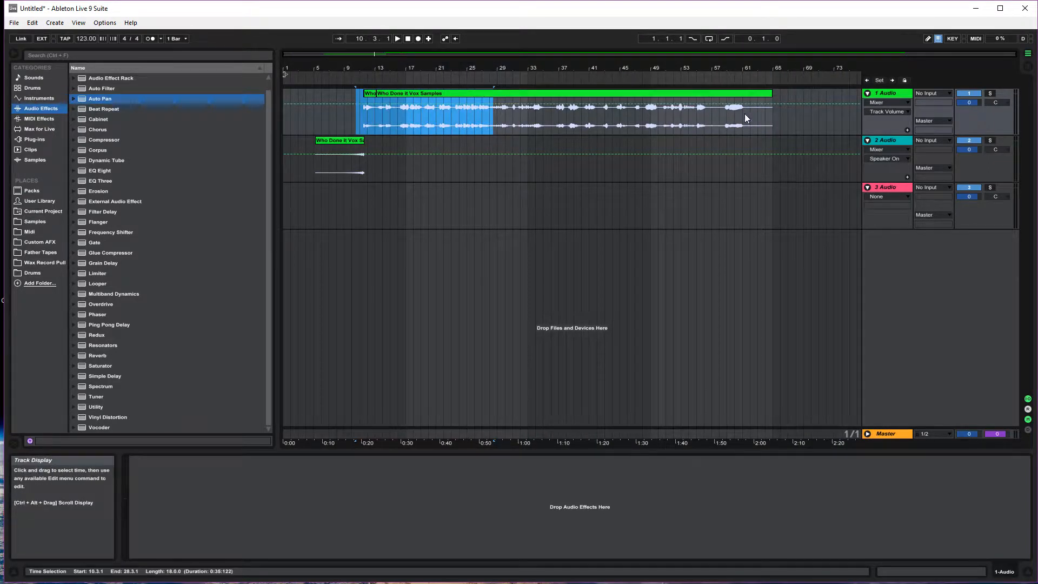
{"action": "left_click_drag", "start_coordinate": [784, 125], "coordinate": [335, 126]}
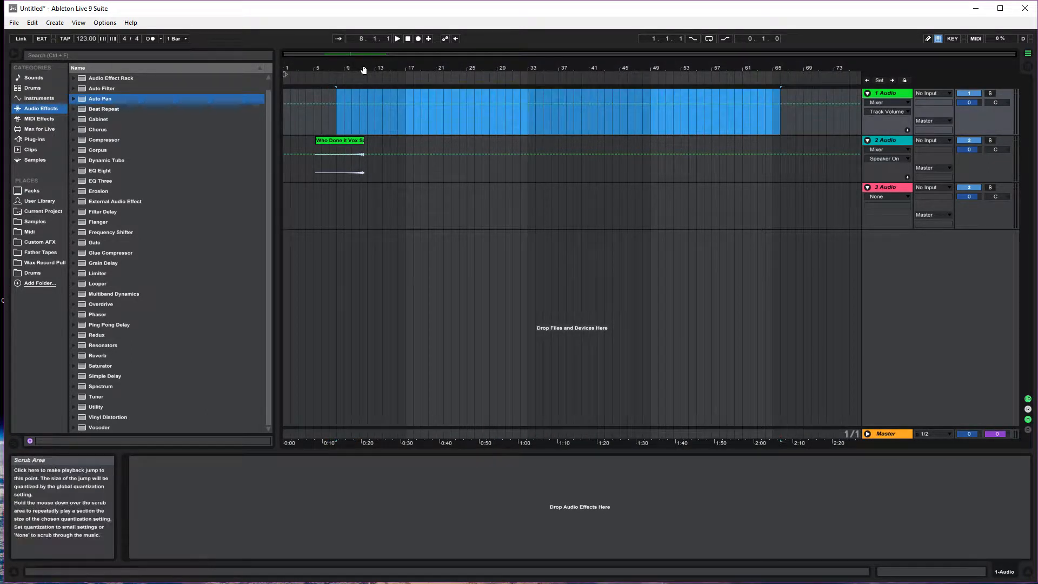
Step: Play the flattened reverse swell on its own from about bar 8
{"action": "left_click_drag", "start_coordinate": [364, 69], "coordinate": [364, 81]}
{"action": "left_click", "coordinate": [423, 78]}
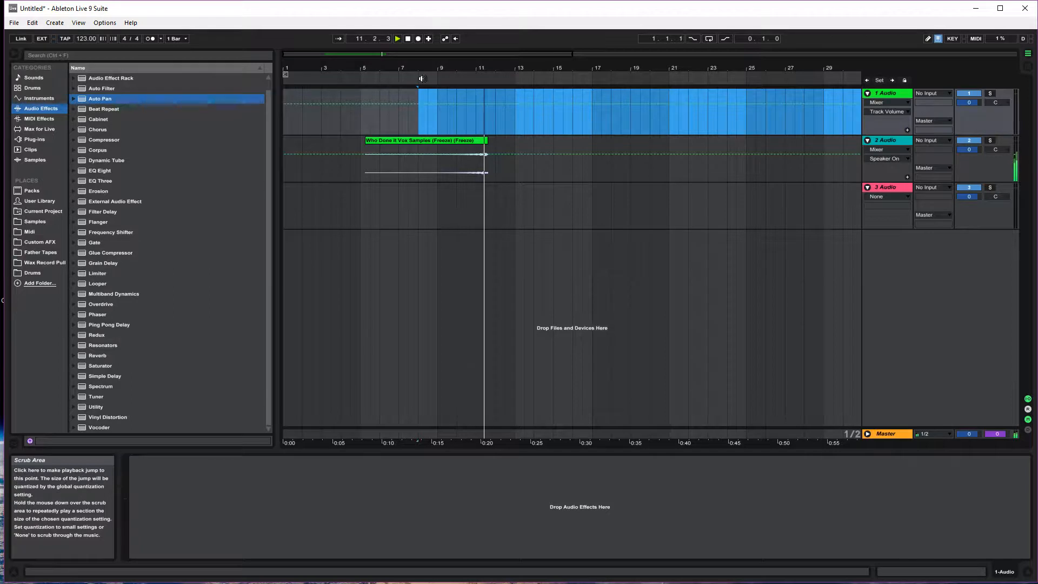
{"action": "left_click", "coordinate": [411, 38]}
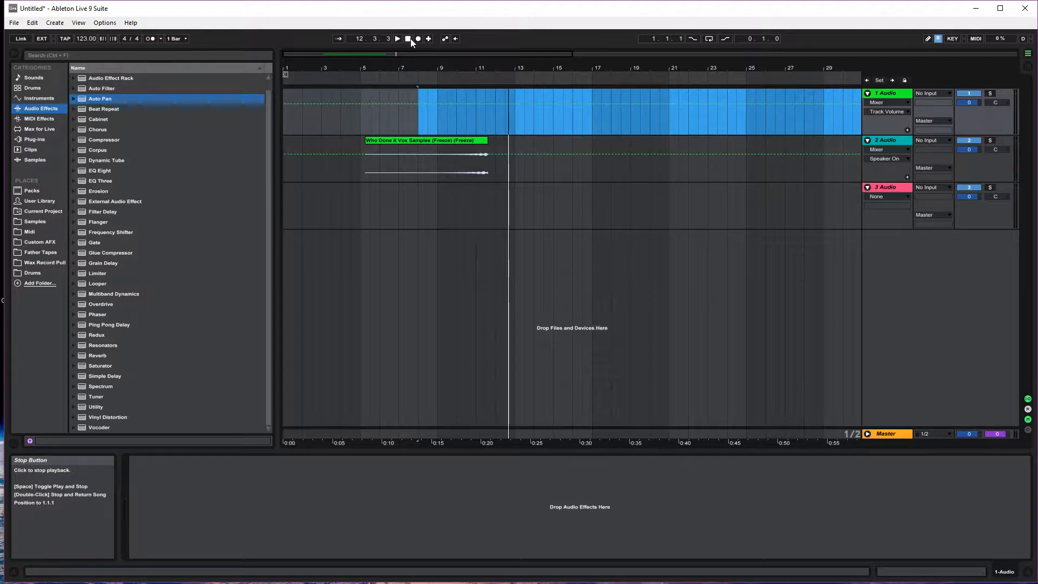
Step: Transpose the flattened clip on 2 Audio to -6 semitones and play it
{"action": "left_click", "coordinate": [410, 136]}
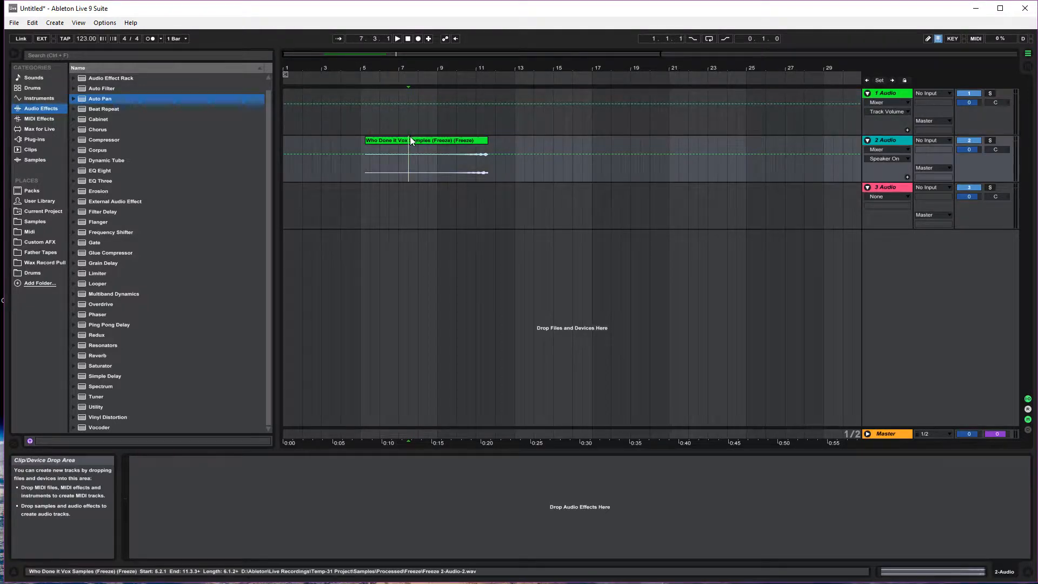
{"action": "left_click", "coordinate": [411, 141]}
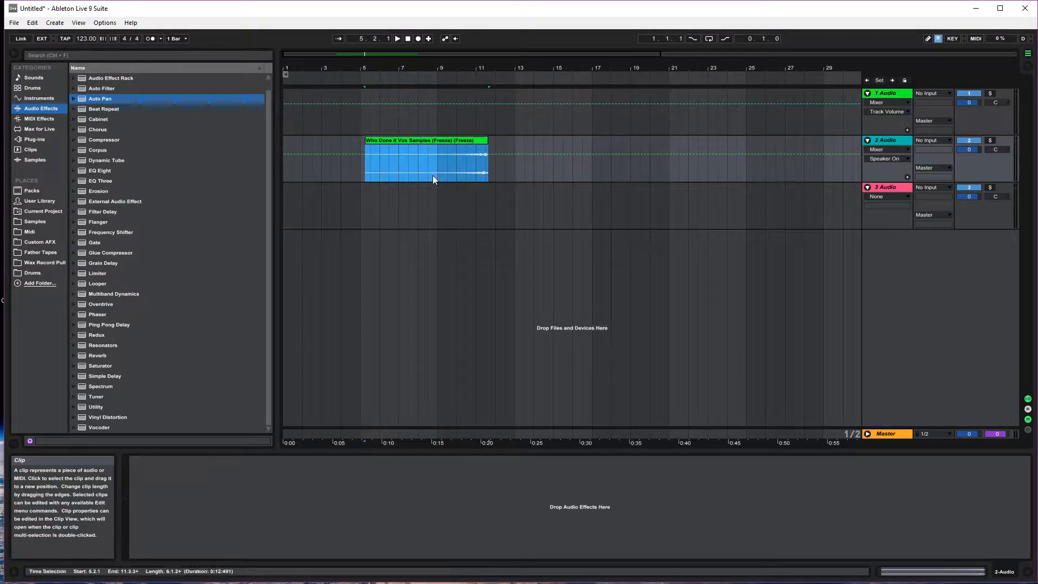
{"action": "left_click", "coordinate": [895, 569]}
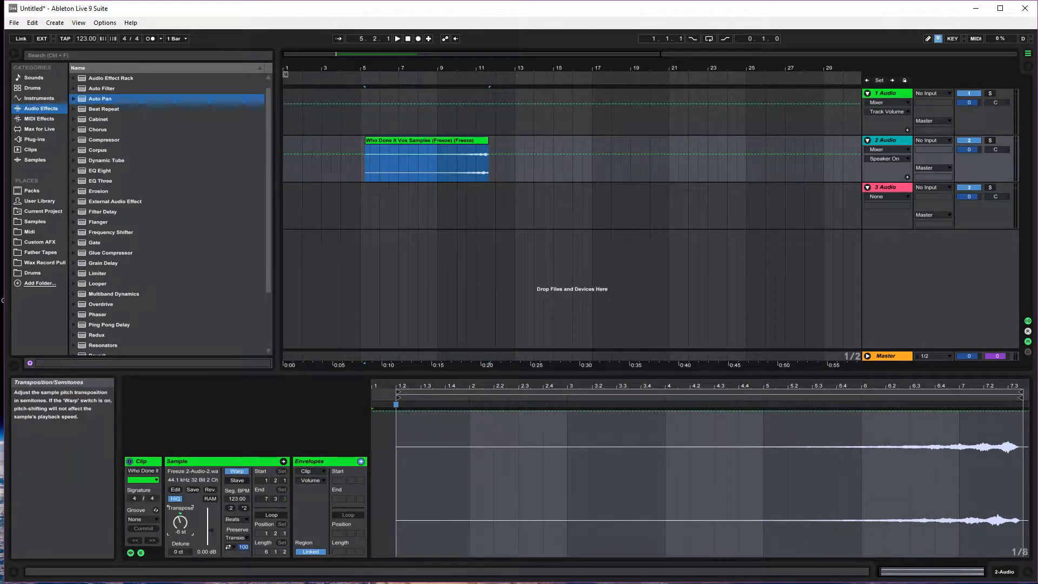
{"action": "key", "text": "space"}
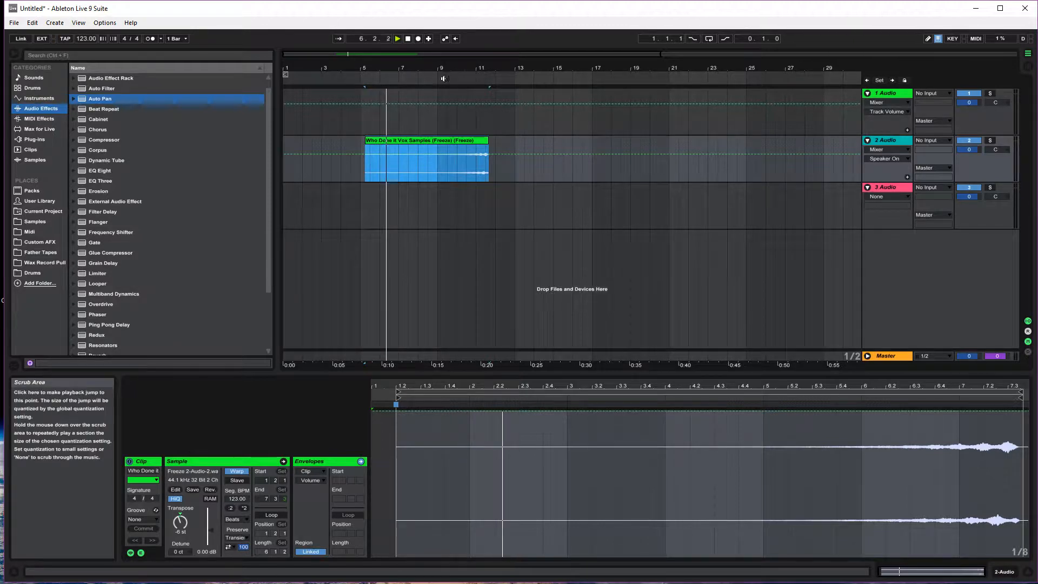
{"action": "left_click_drag", "start_coordinate": [459, 65], "coordinate": [459, 81]}
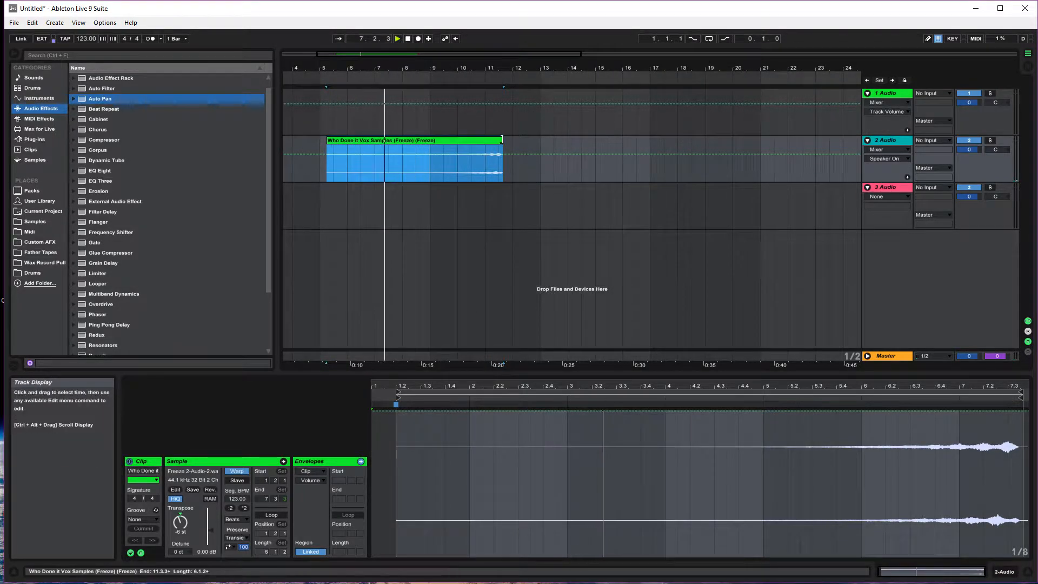
{"action": "left_click", "coordinate": [409, 41]}
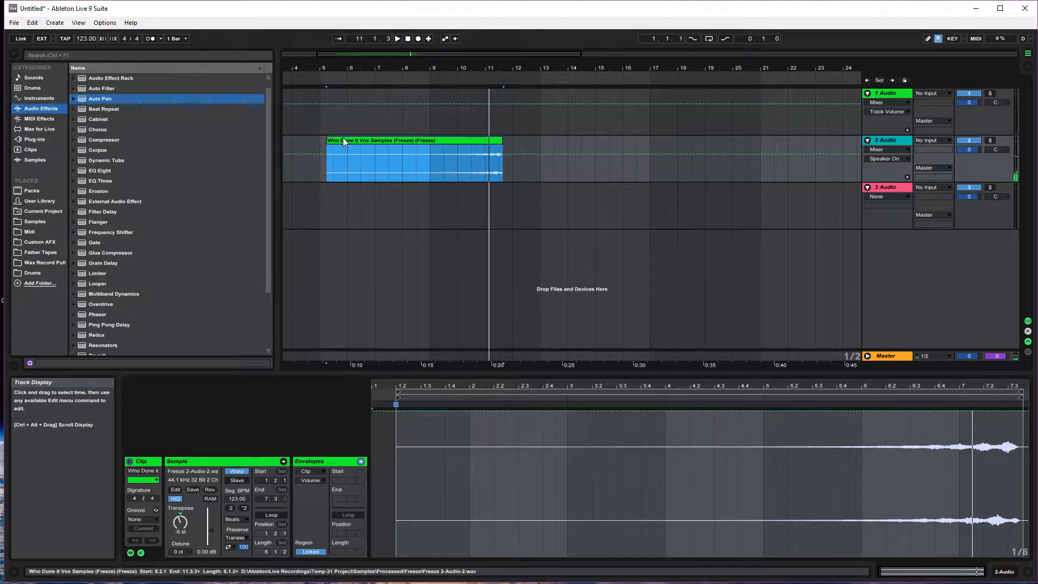
Step: Move the reversed clip so that it ends around bar 13 and delete the sliver of tail past 13.1.1
{"action": "left_click", "coordinate": [443, 146]}
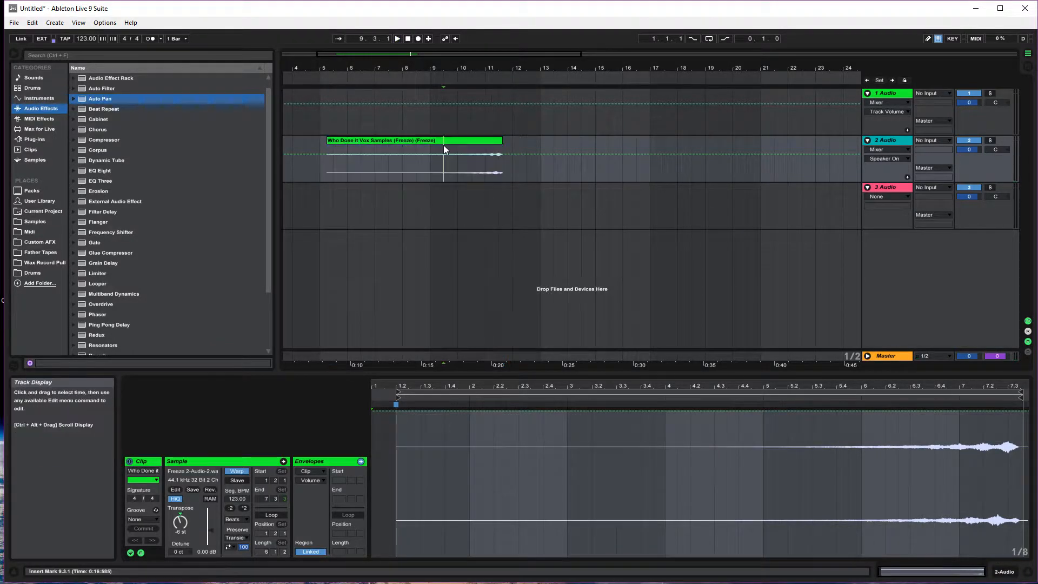
{"action": "left_click", "coordinate": [462, 143]}
{"action": "left_click_drag", "start_coordinate": [462, 143], "coordinate": [521, 148]}
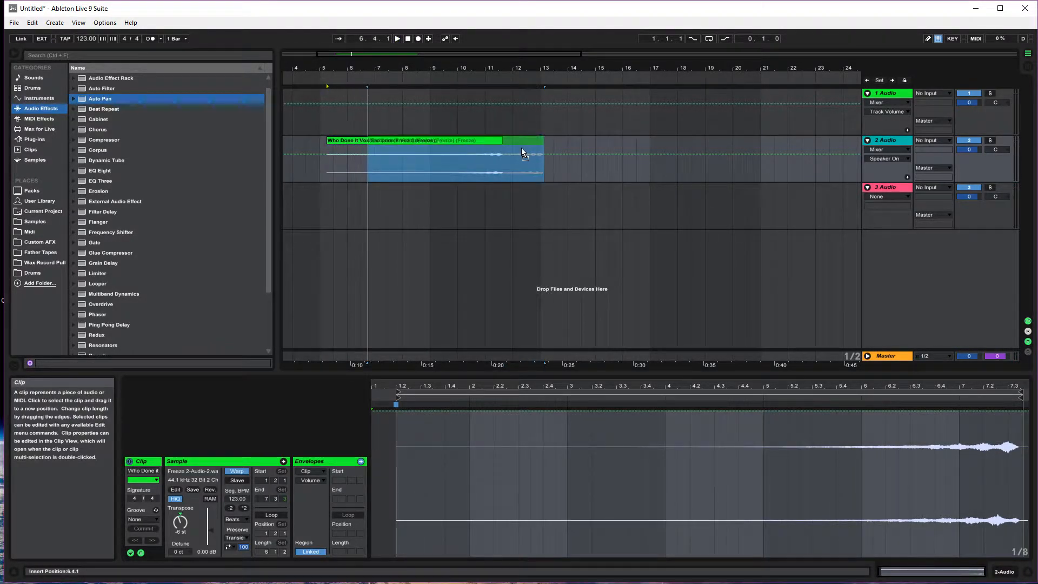
{"action": "left_click_drag", "start_coordinate": [546, 66], "coordinate": [495, 145]}
{"action": "left_click_drag", "start_coordinate": [499, 66], "coordinate": [491, 80]}
{"action": "left_click_drag", "start_coordinate": [488, 147], "coordinate": [514, 169]}
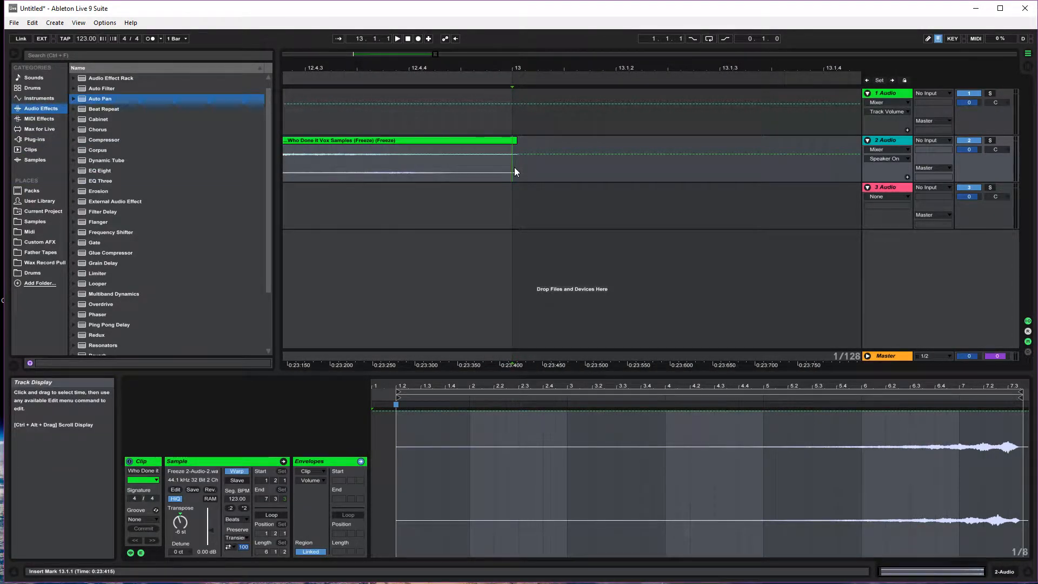
{"action": "key", "text": "Delete"}
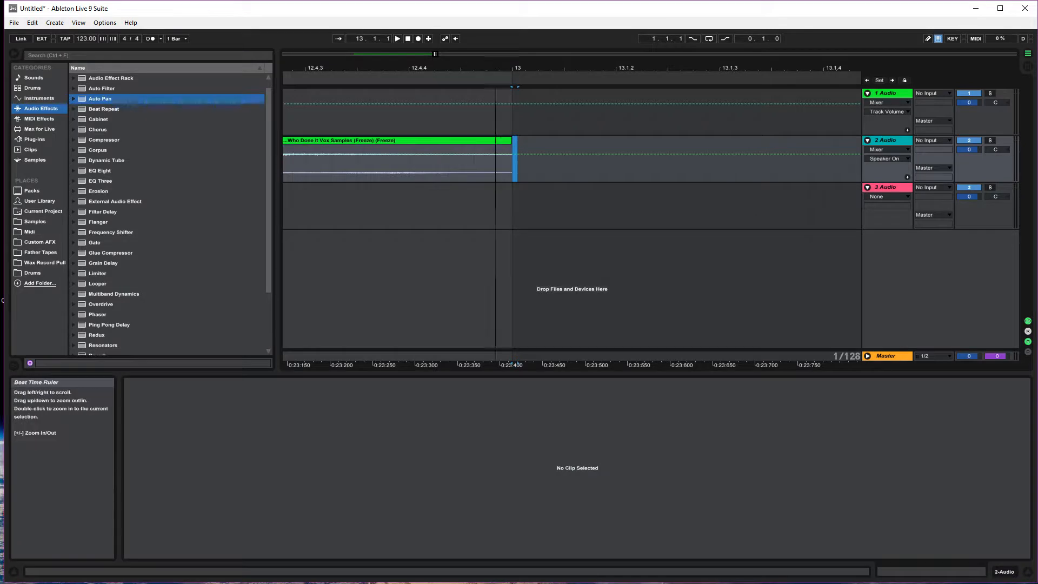
Step: Split the reversed clip at 9.1.1 and delete the part before it, leaving a four-bar clip
{"action": "left_click_drag", "start_coordinate": [495, 68], "coordinate": [494, 24]}
{"action": "left_click", "coordinate": [362, 141]}
{"action": "left_click_drag", "start_coordinate": [362, 146], "coordinate": [373, 146]}
{"action": "left_click", "coordinate": [374, 143]}
{"action": "left_click", "coordinate": [382, 154]}
{"action": "left_click", "coordinate": [392, 172]}
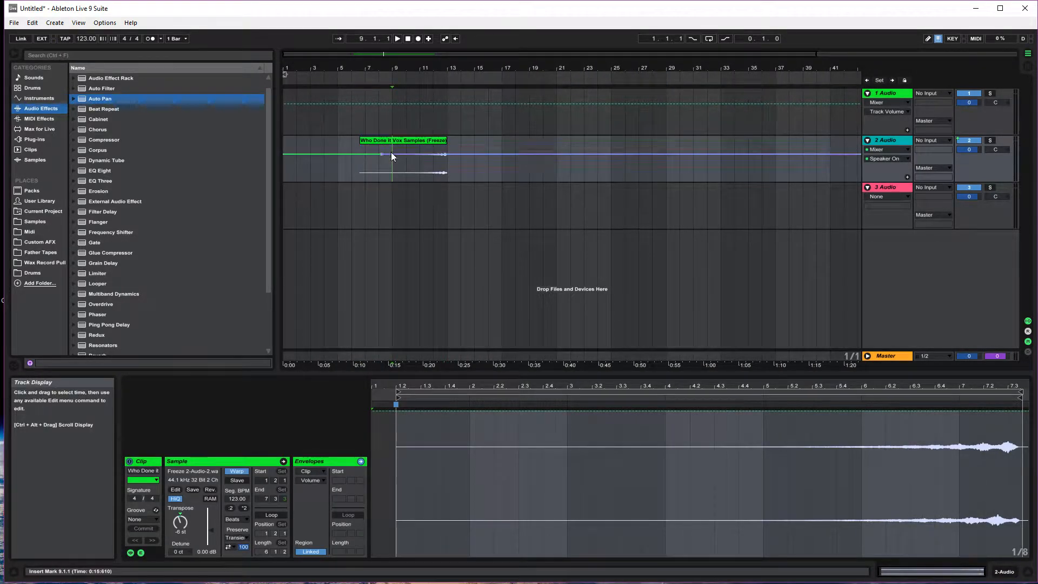
{"action": "left_click", "coordinate": [390, 77]}
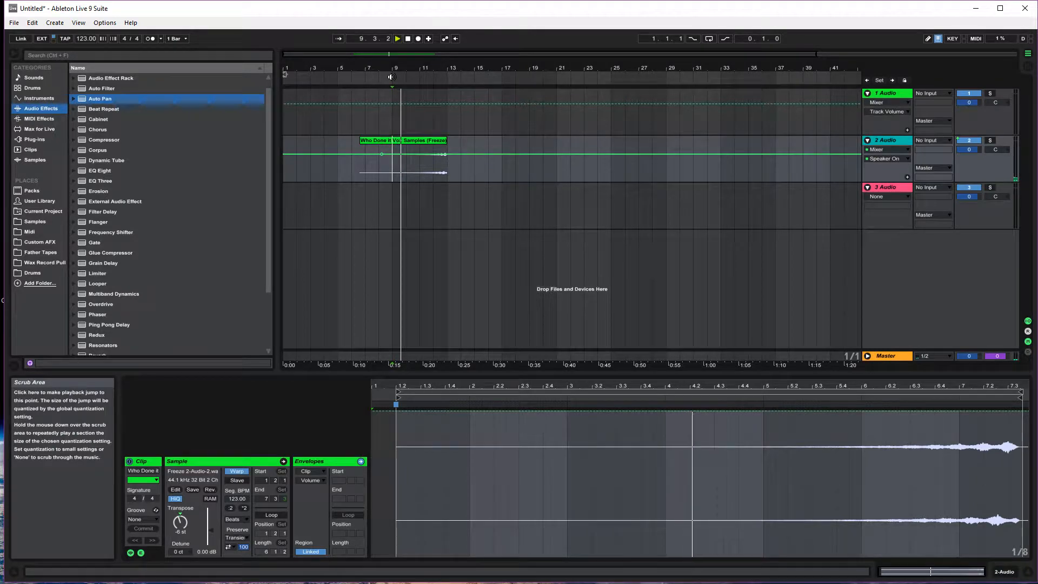
{"action": "key", "text": "ctrl+e"}
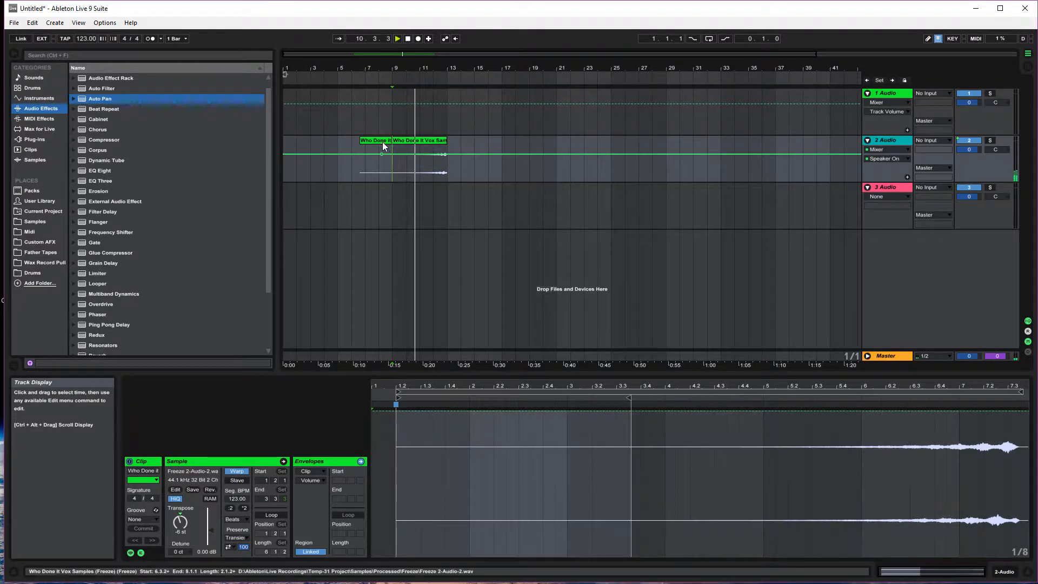
{"action": "left_click", "coordinate": [381, 141]}
{"action": "key", "text": "Delete"}
Step: Select the trimmed four-bar clip and play it from 9.1.1
{"action": "left_click_drag", "start_coordinate": [398, 69], "coordinate": [399, 113]}
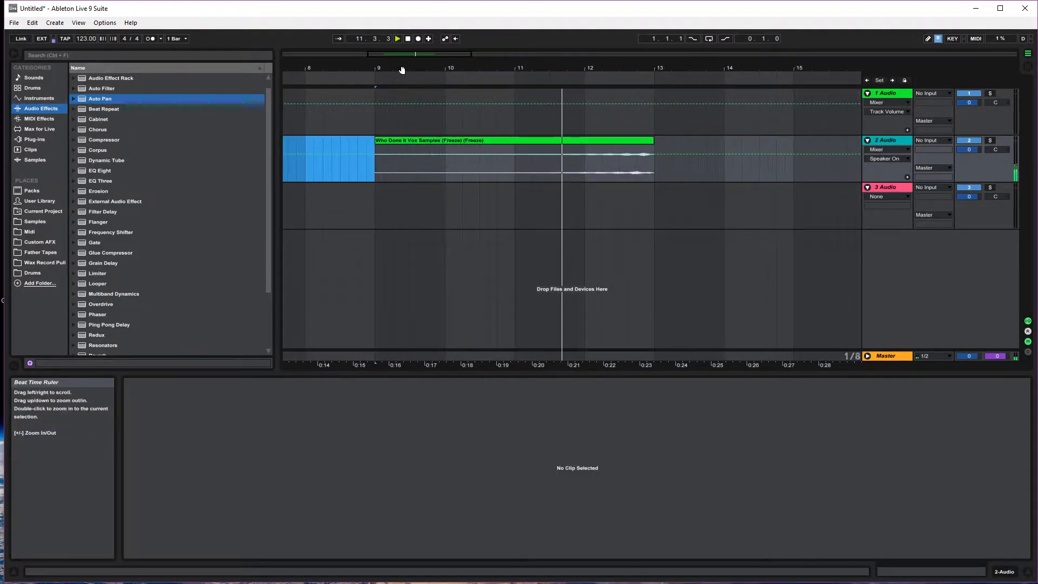
{"action": "left_click", "coordinate": [400, 142]}
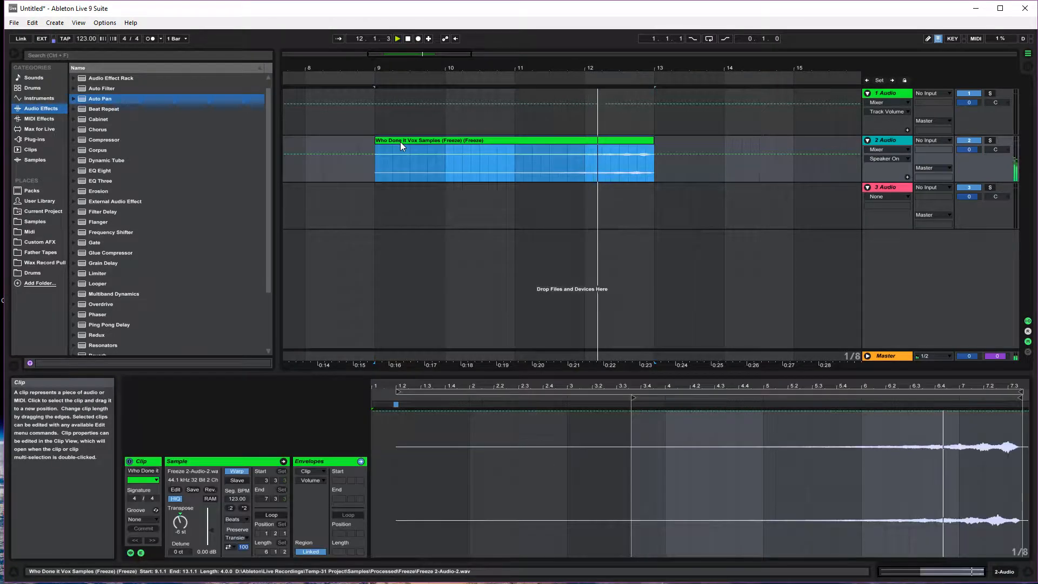
{"action": "left_click", "coordinate": [410, 39]}
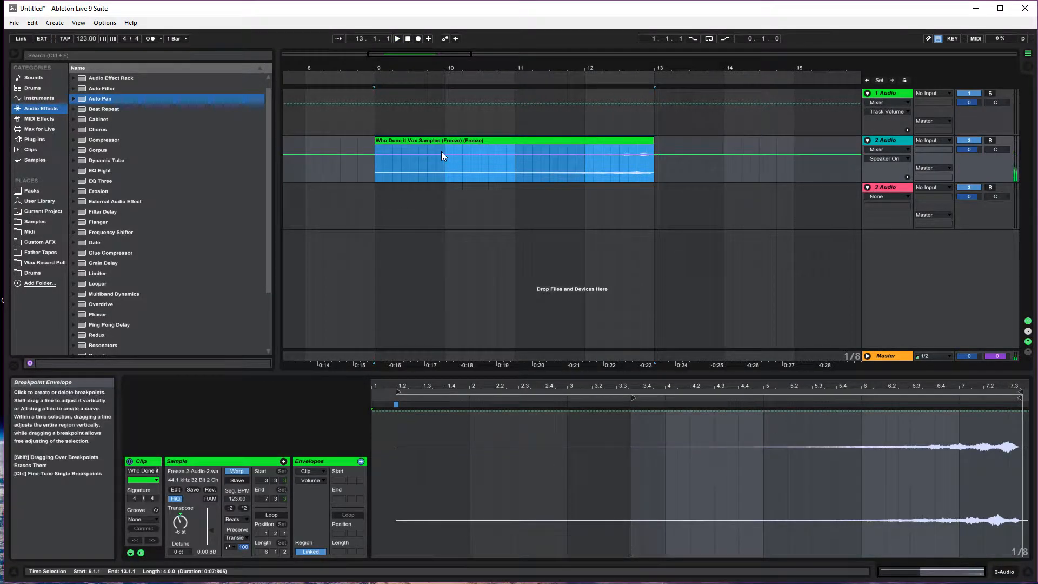
{"action": "left_click", "coordinate": [400, 39]}
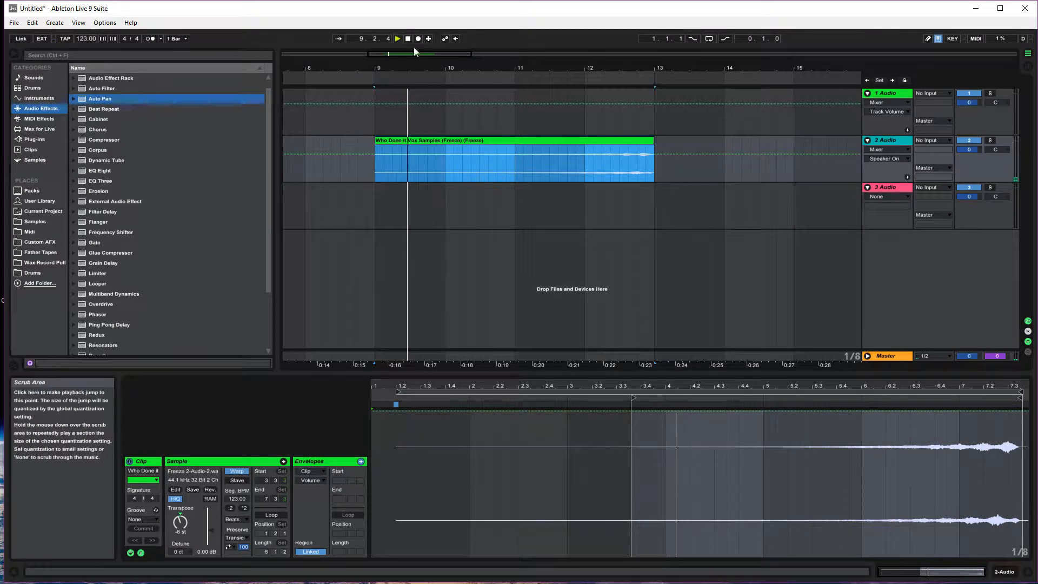
{"action": "left_click_drag", "start_coordinate": [647, 69], "coordinate": [647, 135]}
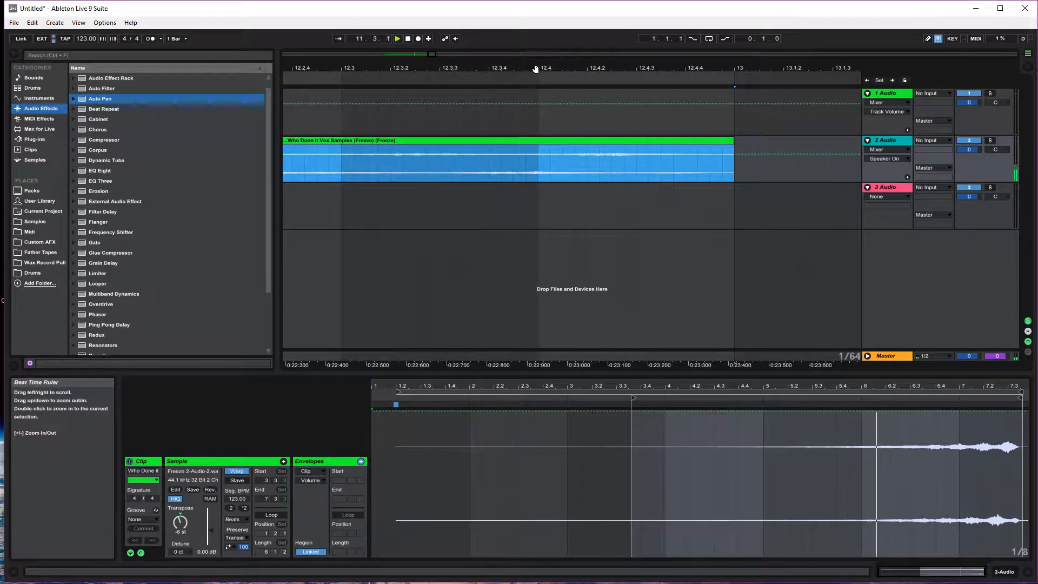
Step: Stop playback and rename the four-bar clip on 2 Audio as Vox BU 1
{"action": "left_click_drag", "start_coordinate": [532, 69], "coordinate": [532, 36]}
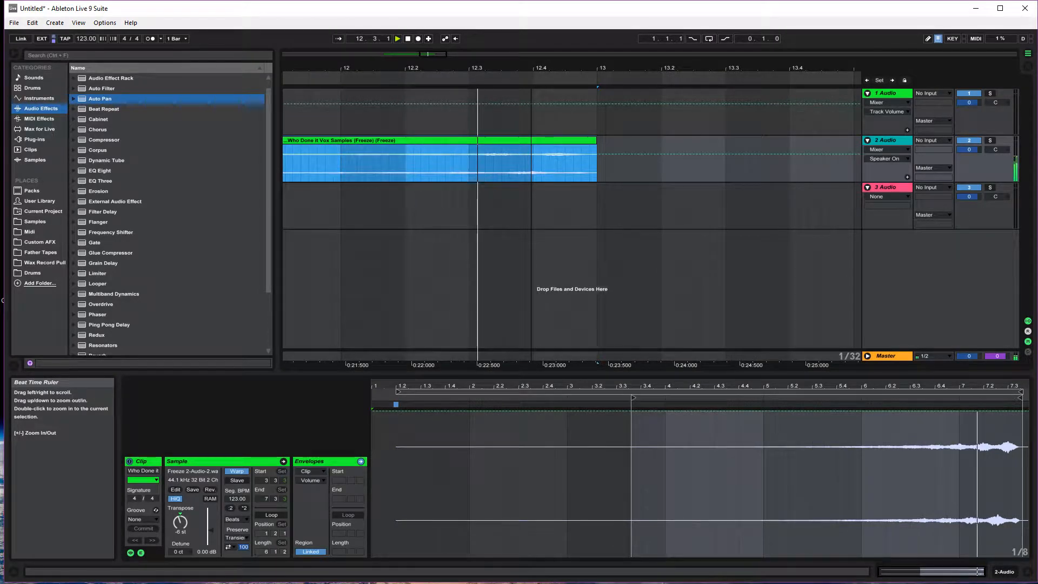
{"action": "double_click", "coordinate": [408, 40]}
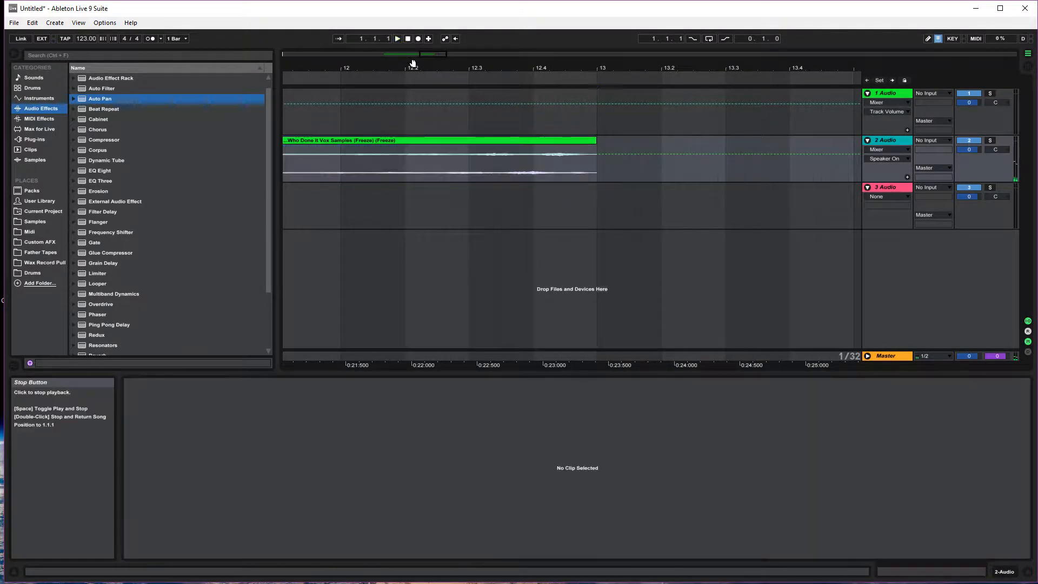
{"action": "left_click_drag", "start_coordinate": [412, 68], "coordinate": [411, 18]}
{"action": "left_click", "coordinate": [398, 152]}
{"action": "right_click", "coordinate": [385, 142]}
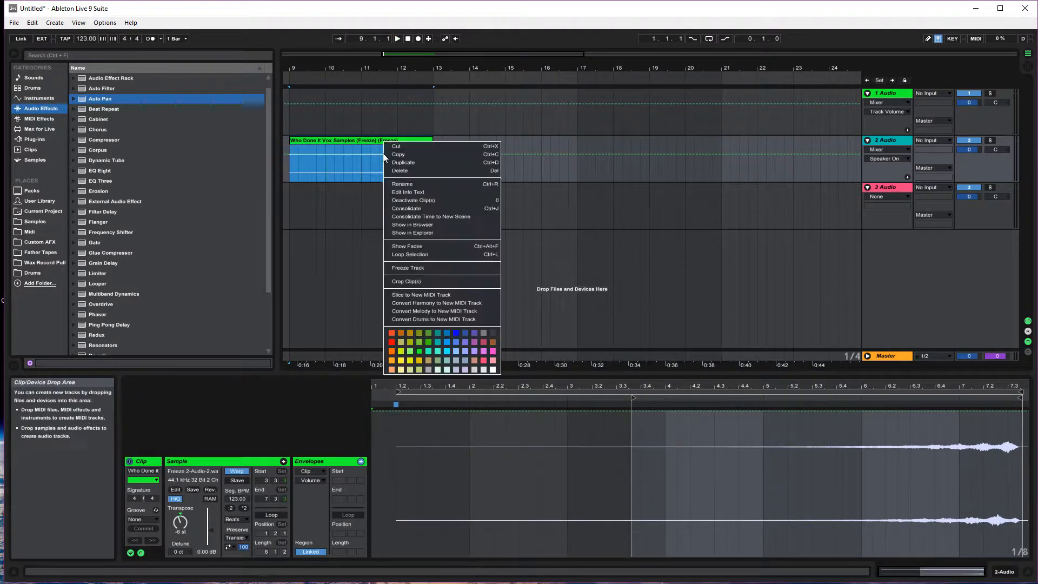
{"action": "left_click", "coordinate": [345, 140]}
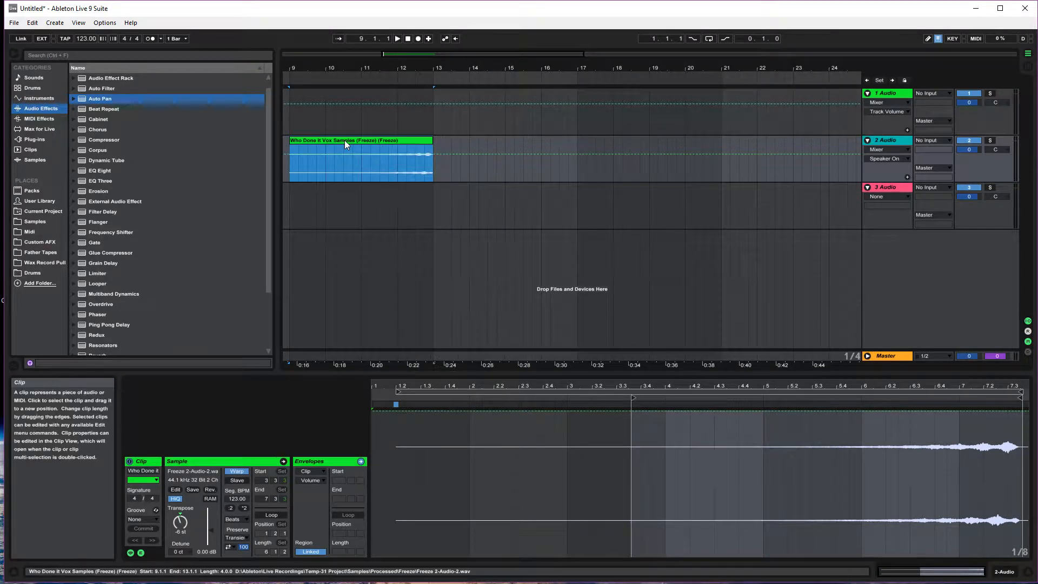
{"action": "right_click", "coordinate": [355, 142]}
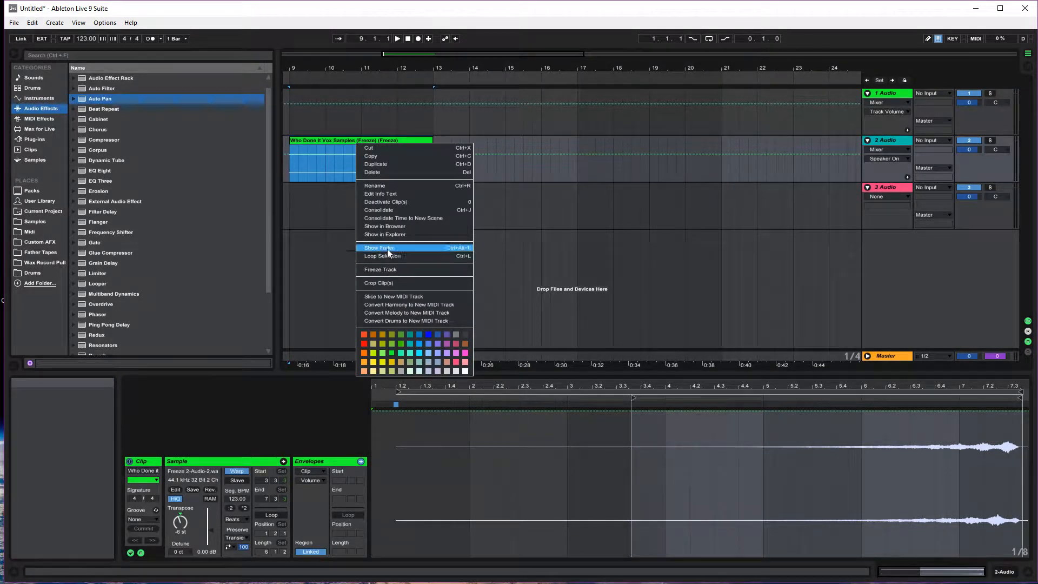
{"action": "left_click", "coordinate": [390, 186]}
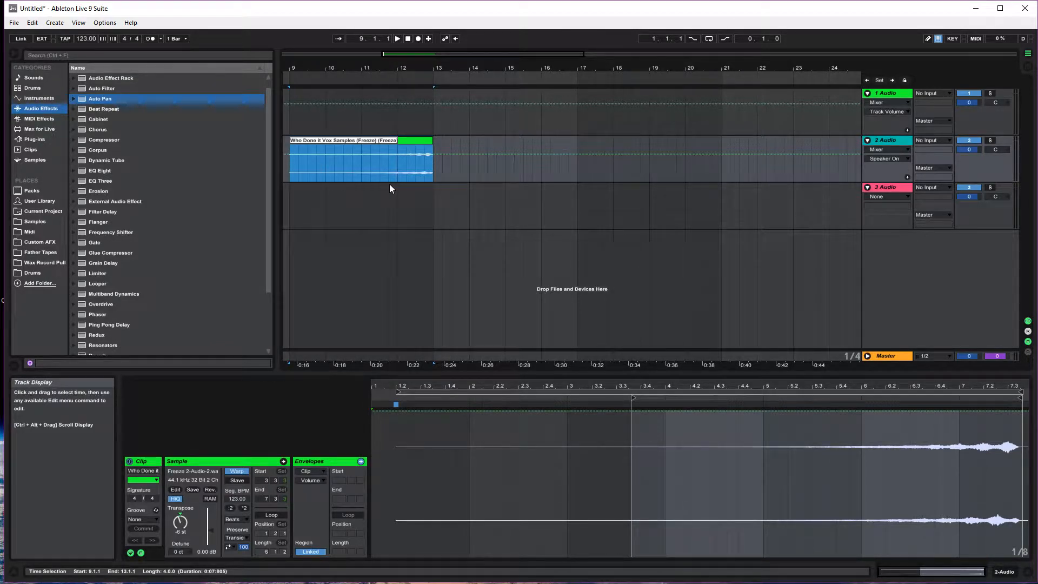
{"action": "type", "text": "Vox"}
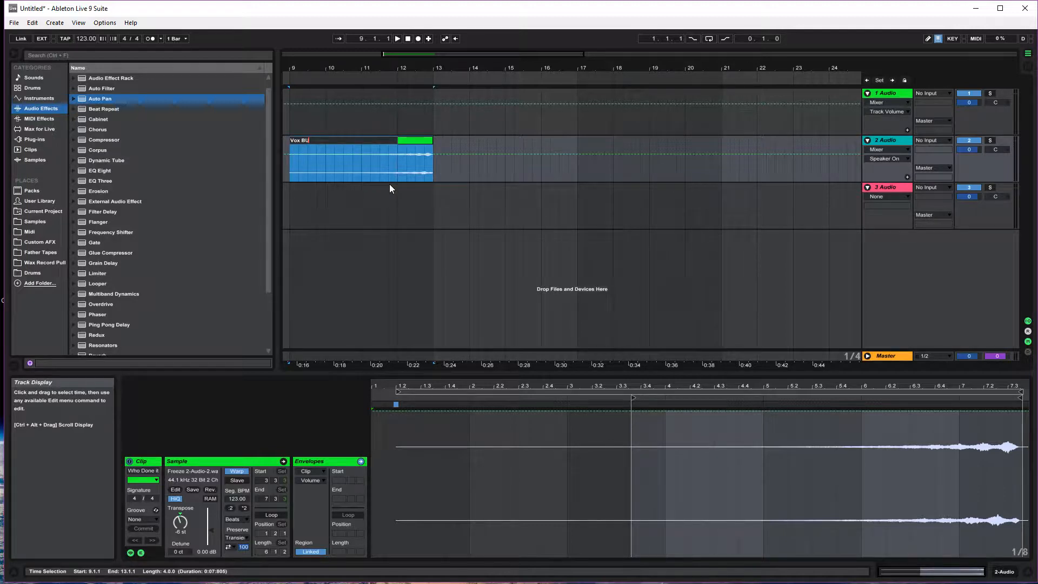
{"action": "type", "text": "BU"}
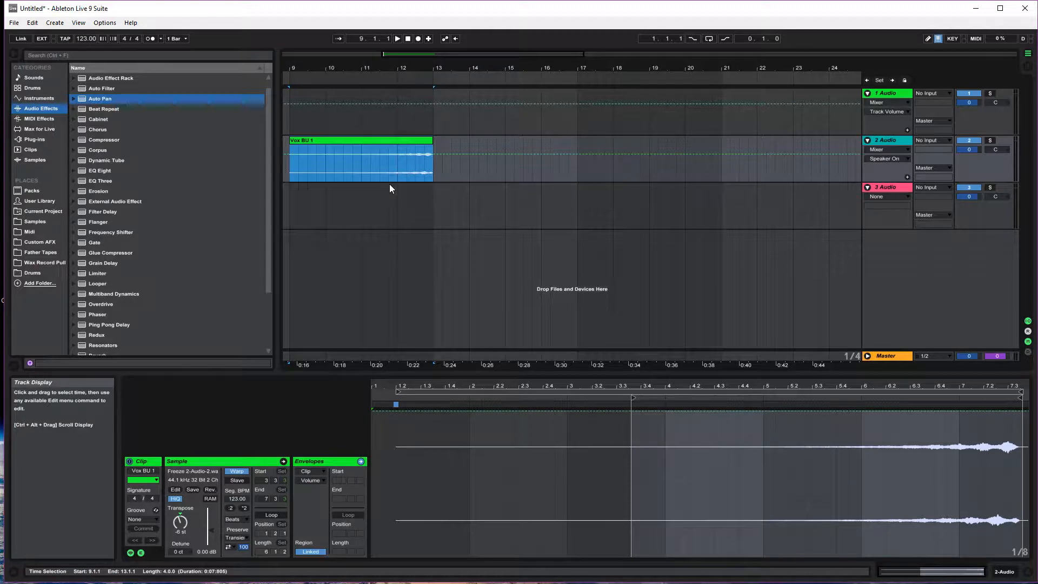
Step: Crop the Vox BU 1 clip so its sample holds only the four-bar section
{"action": "right_click", "coordinate": [349, 145]}
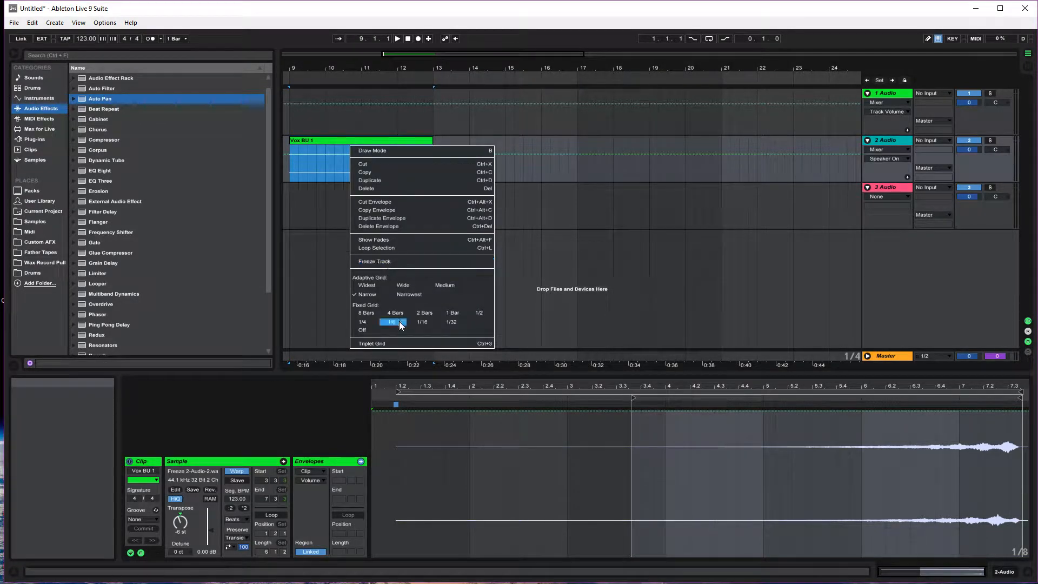
{"action": "left_click", "coordinate": [319, 258]}
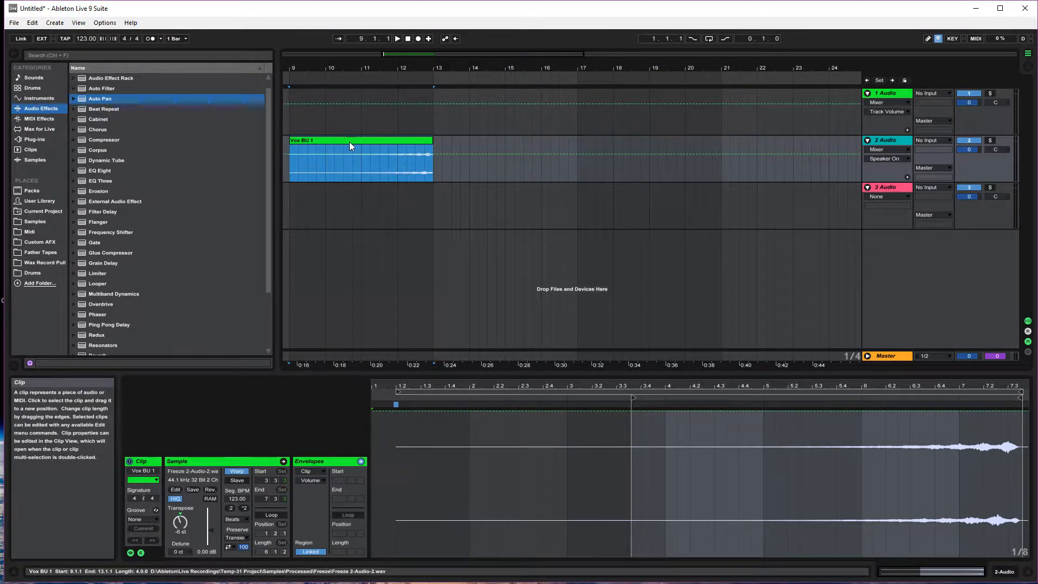
{"action": "right_click", "coordinate": [349, 143]}
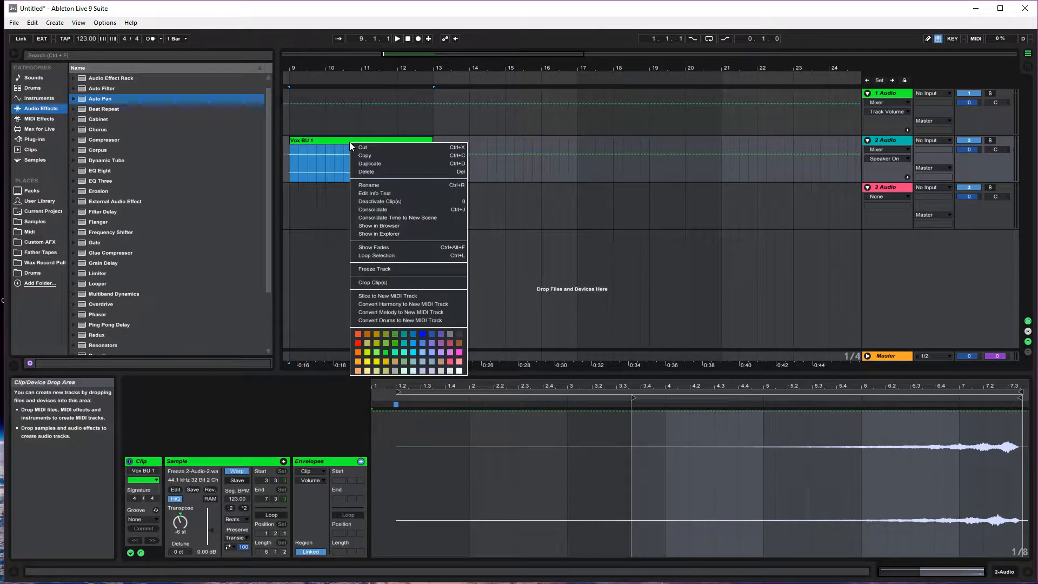
{"action": "left_click", "coordinate": [387, 284]}
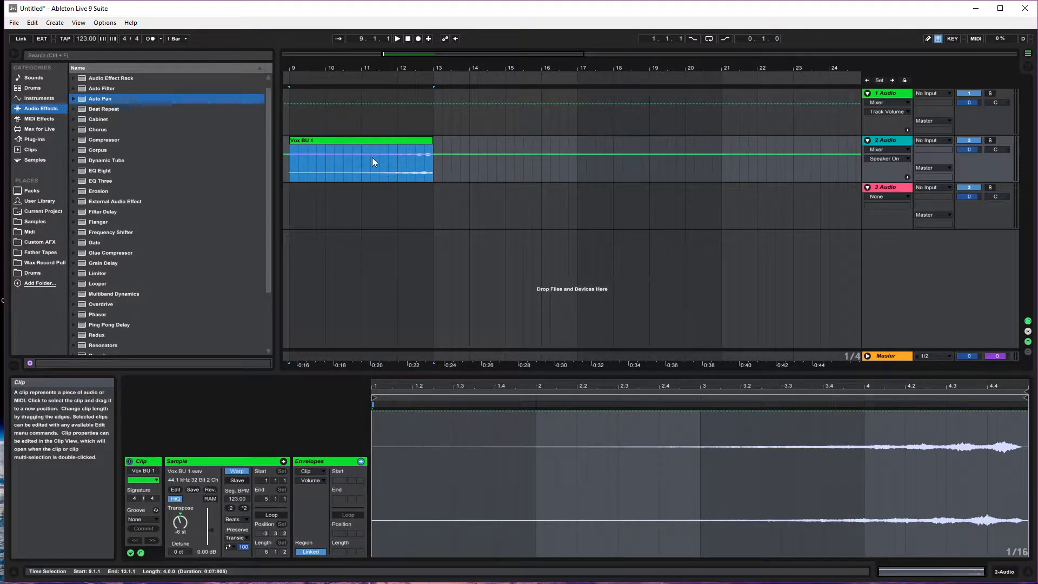
Step: Transfer Vox BU 1.wav from the current project's Crop folder into the Vocal folder under One-Shots and Fx in Samples
{"action": "left_click", "coordinate": [39, 222]}
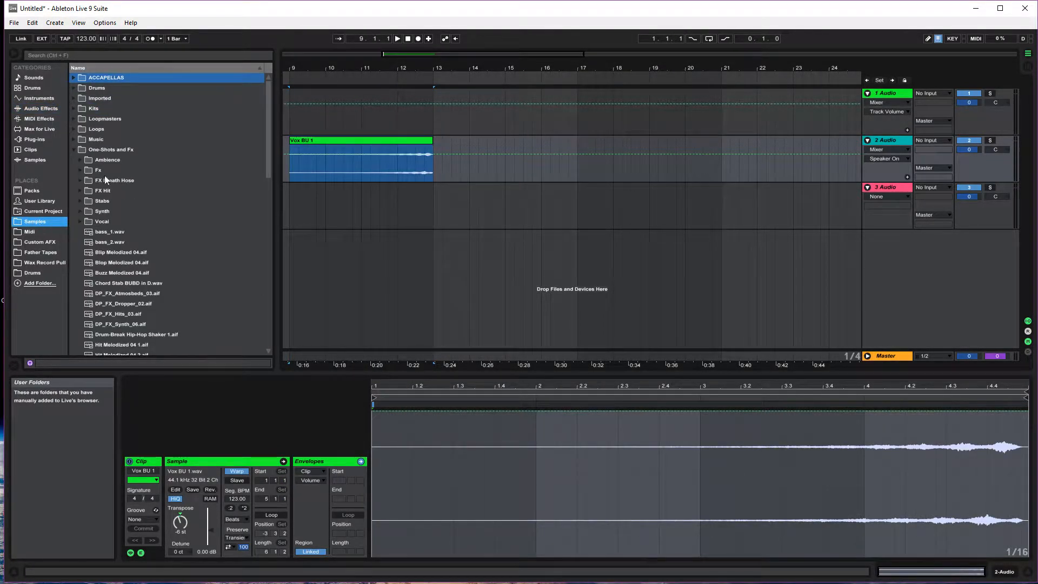
{"action": "left_click", "coordinate": [43, 211]}
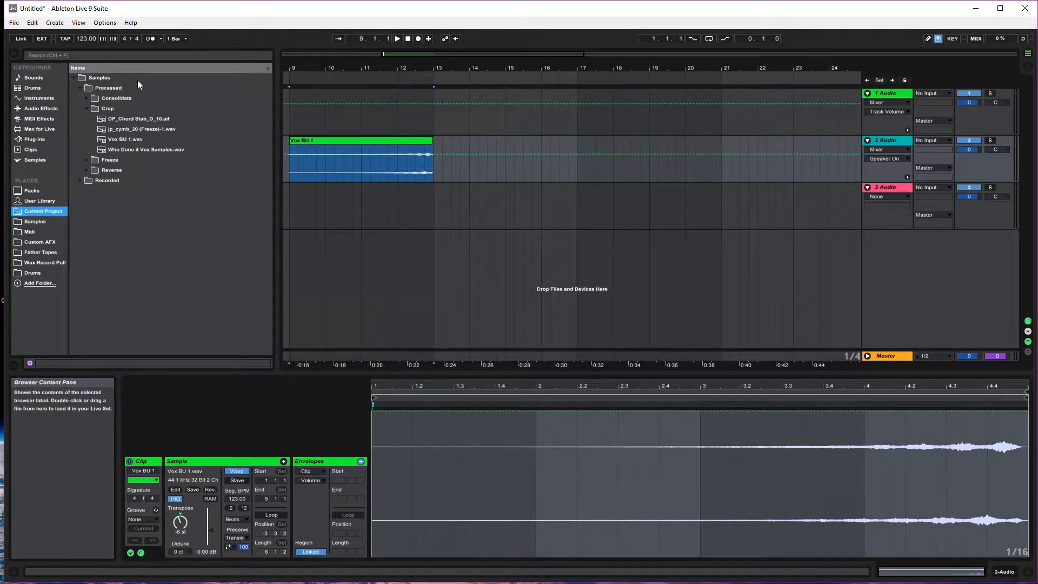
{"action": "left_click", "coordinate": [136, 139]}
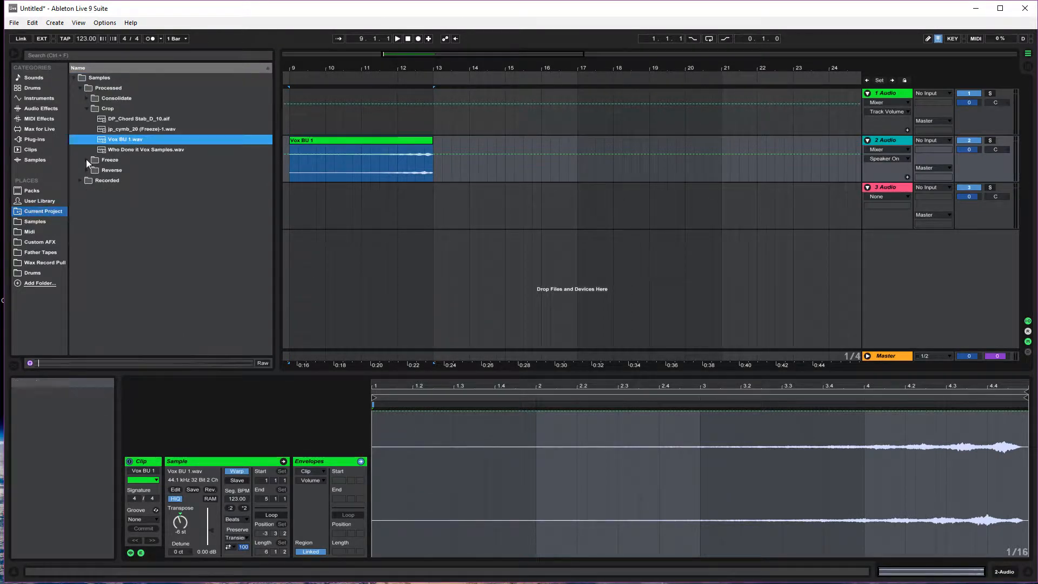
{"action": "left_click", "coordinate": [43, 221]}
{"action": "left_click", "coordinate": [128, 152]}
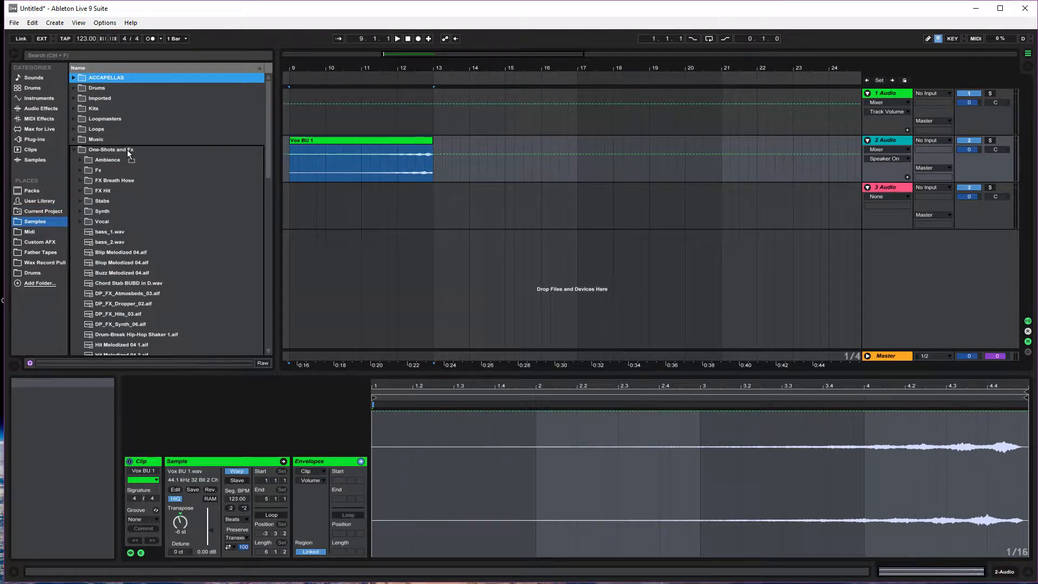
{"action": "left_click", "coordinate": [121, 221]}
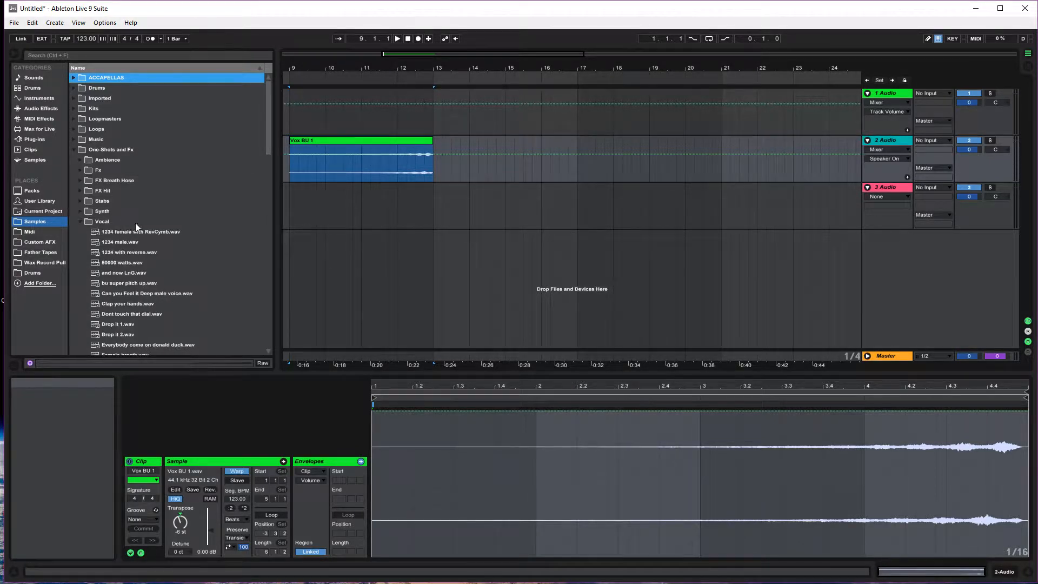
Step: Preview Vox BU 1.wav and To the Batmobile.wav in the Vocal sample folder
{"action": "scroll", "coordinate": [140, 223], "scroll_direction": "down", "scroll_amount": 6}
{"action": "left_click", "coordinate": [129, 274]}
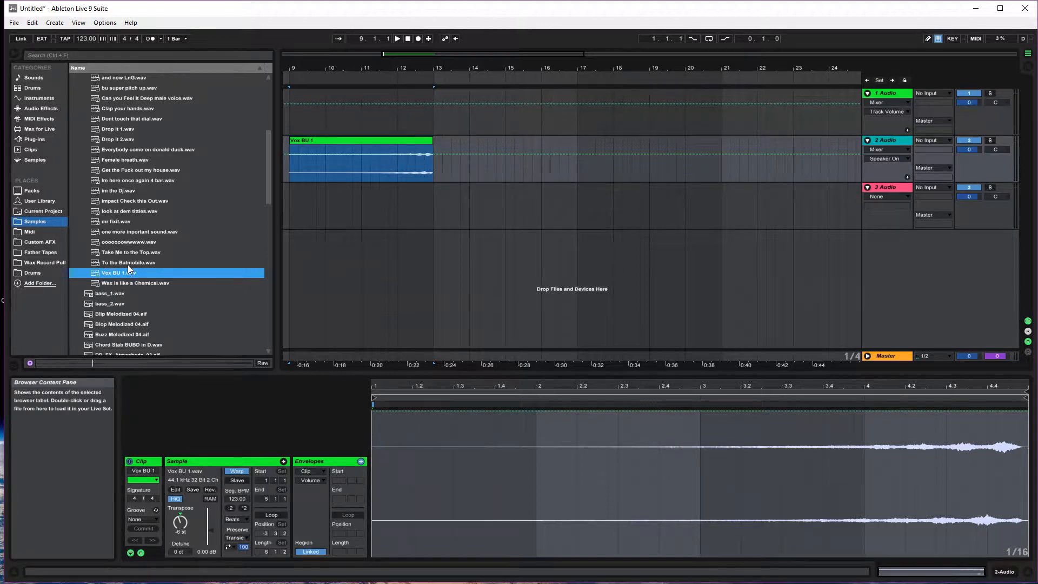
{"action": "left_click", "coordinate": [127, 264]}
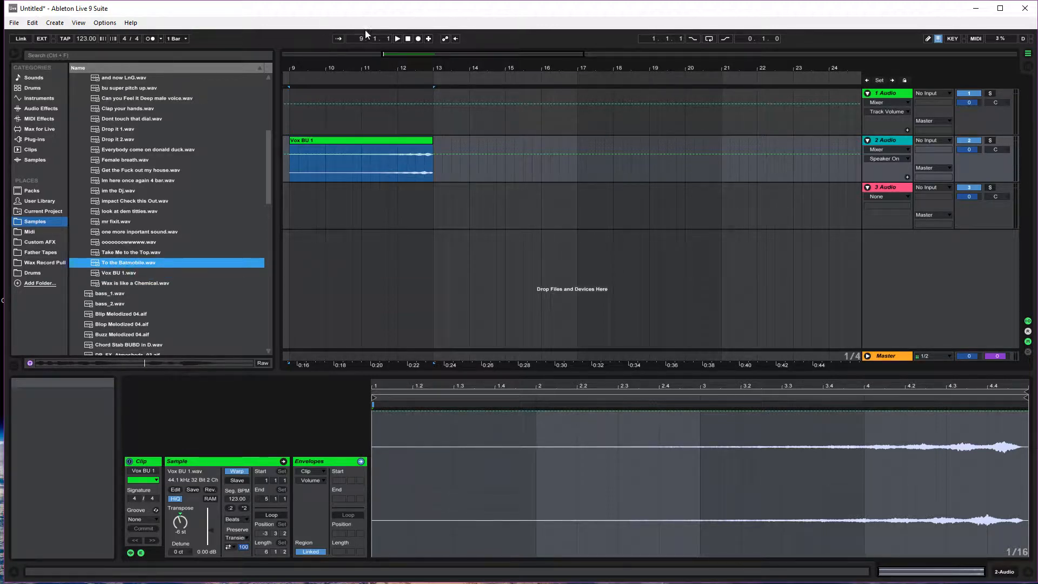
{"action": "left_click", "coordinate": [298, 208]}
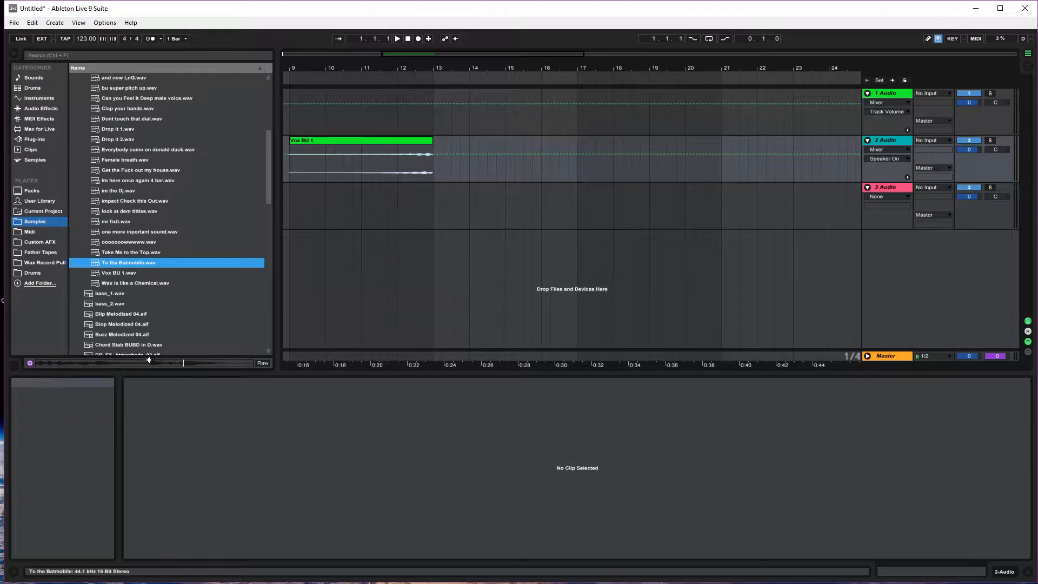
Step: Delete the Vox BU 1 clip from 2 Audio
{"action": "left_click", "coordinate": [398, 147]}
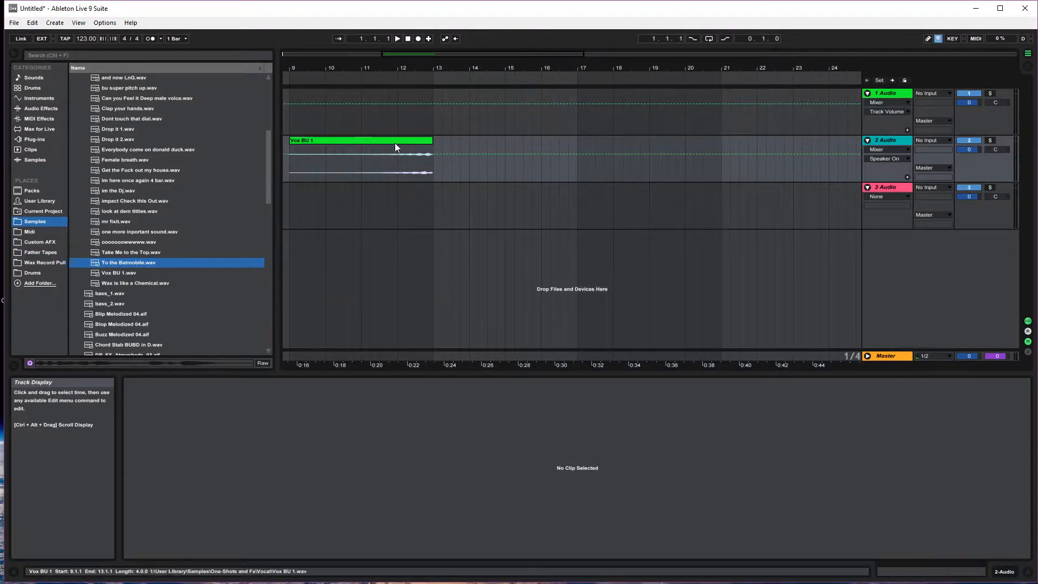
{"action": "key", "text": "Delete"}
{"action": "left_click_drag", "start_coordinate": [394, 68], "coordinate": [460, 50]}
Step: Collapse the Vocal folder and place 130_Bass_Ghostek_SP06.wav from Loops > Bass Loops > Bass Lines on 2 Audio at bar 9
{"action": "scroll", "coordinate": [118, 200], "scroll_direction": "up", "scroll_amount": 5}
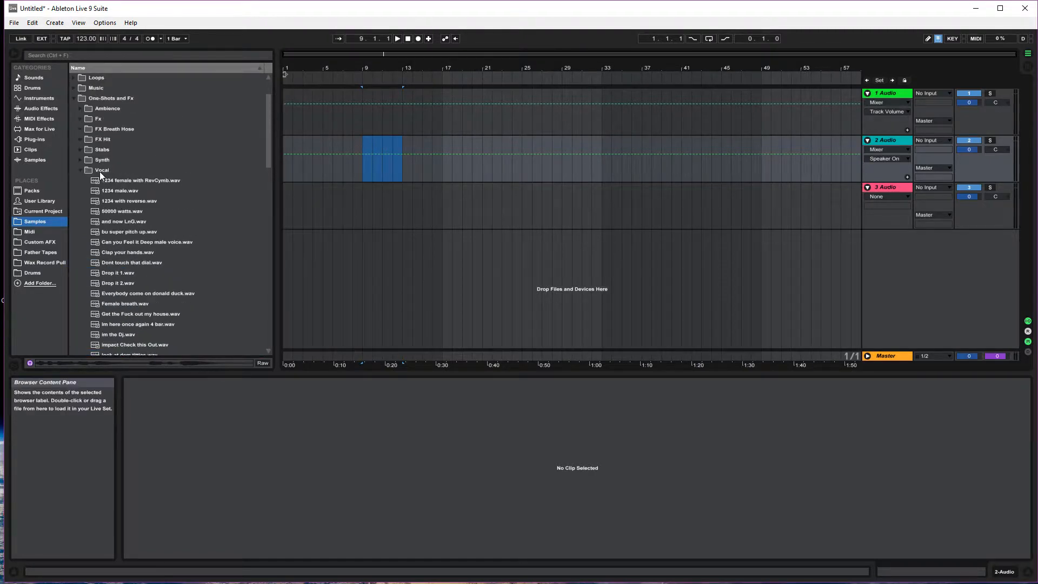
{"action": "left_click", "coordinate": [76, 171]}
{"action": "scroll", "coordinate": [125, 279], "scroll_direction": "down", "scroll_amount": 3}
{"action": "scroll", "coordinate": [122, 277], "scroll_direction": "up", "scroll_amount": 3}
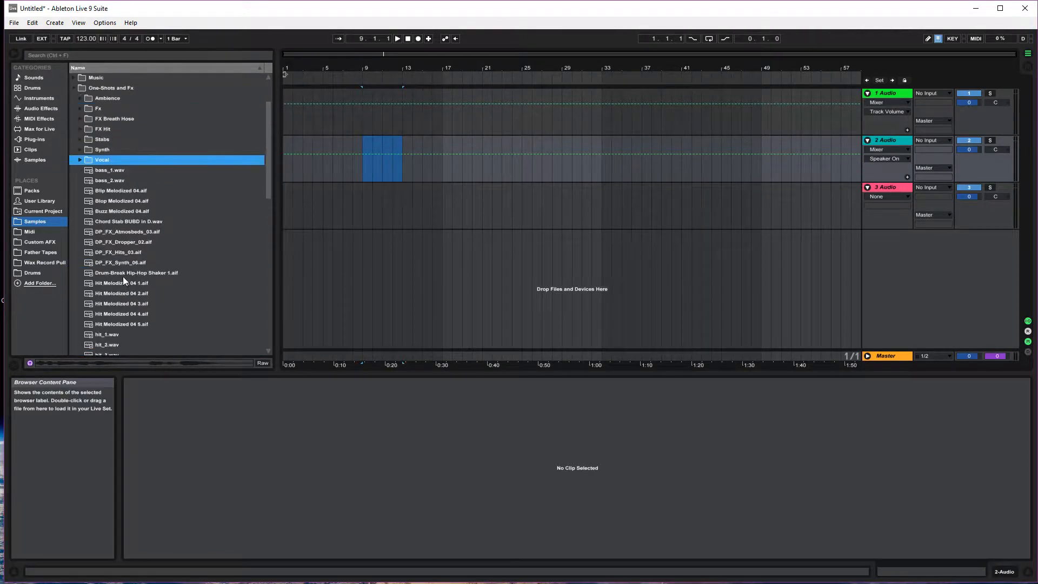
{"action": "scroll", "coordinate": [122, 277], "scroll_direction": "up", "scroll_amount": 2}
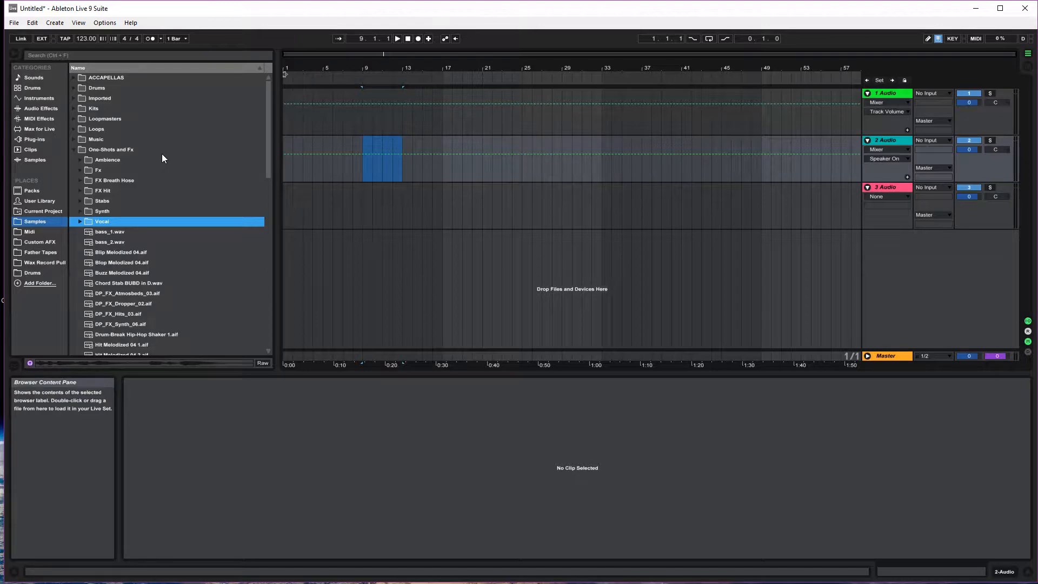
{"action": "left_click", "coordinate": [76, 129]}
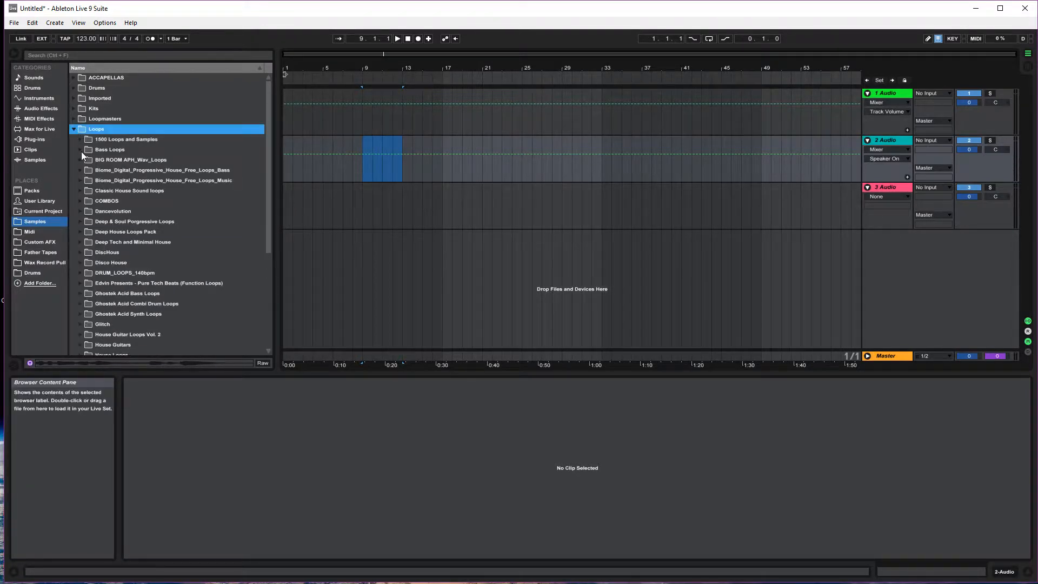
{"action": "left_click", "coordinate": [81, 151]}
{"action": "left_click", "coordinate": [165, 252]}
{"action": "left_click", "coordinate": [143, 303]}
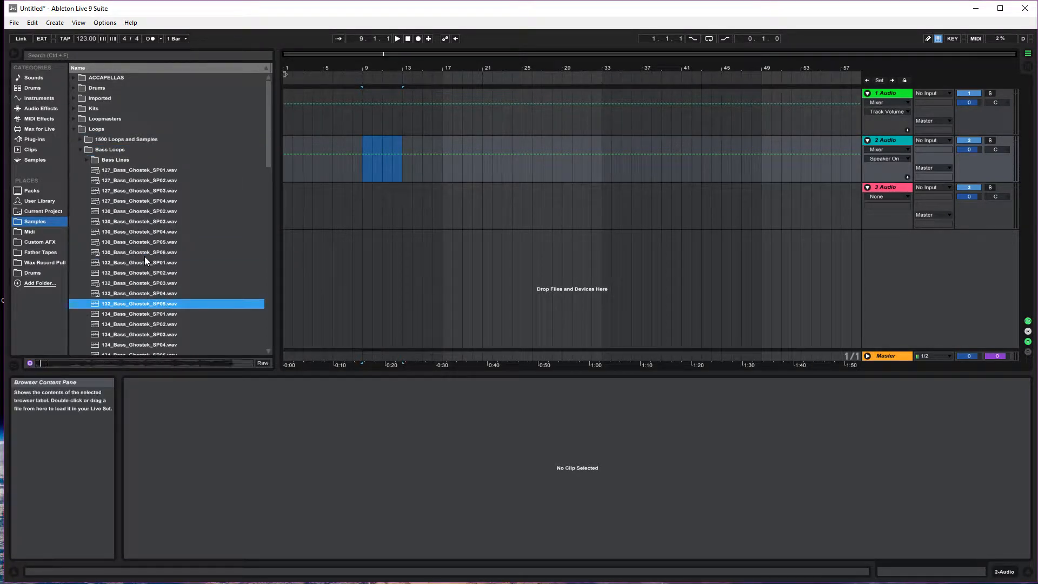
{"action": "left_click_drag", "start_coordinate": [146, 252], "coordinate": [363, 164]}
Step: Trim the start of the bass clip on 2 Audio by one 1/32 grid step, closer to its first note
{"action": "left_click_drag", "start_coordinate": [364, 68], "coordinate": [504, 125]}
{"action": "left_click", "coordinate": [448, 174]}
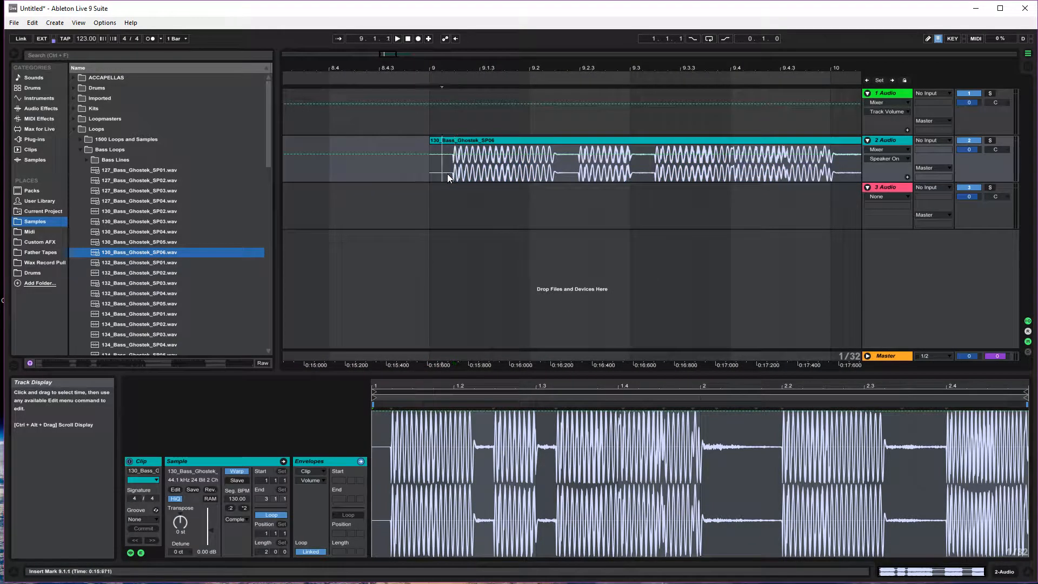
{"action": "left_click_drag", "start_coordinate": [430, 139], "coordinate": [442, 141]}
Step: Try splitting the bass clip in the gap before its second note, around 9.2.2, and undo the split
{"action": "left_click", "coordinate": [567, 179]}
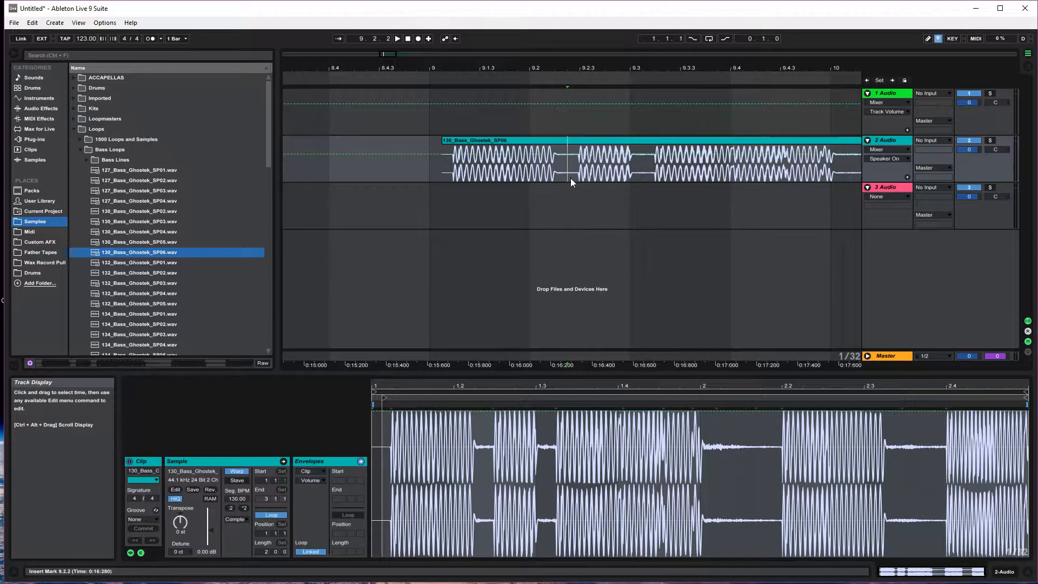
{"action": "key", "text": "ctrl+e"}
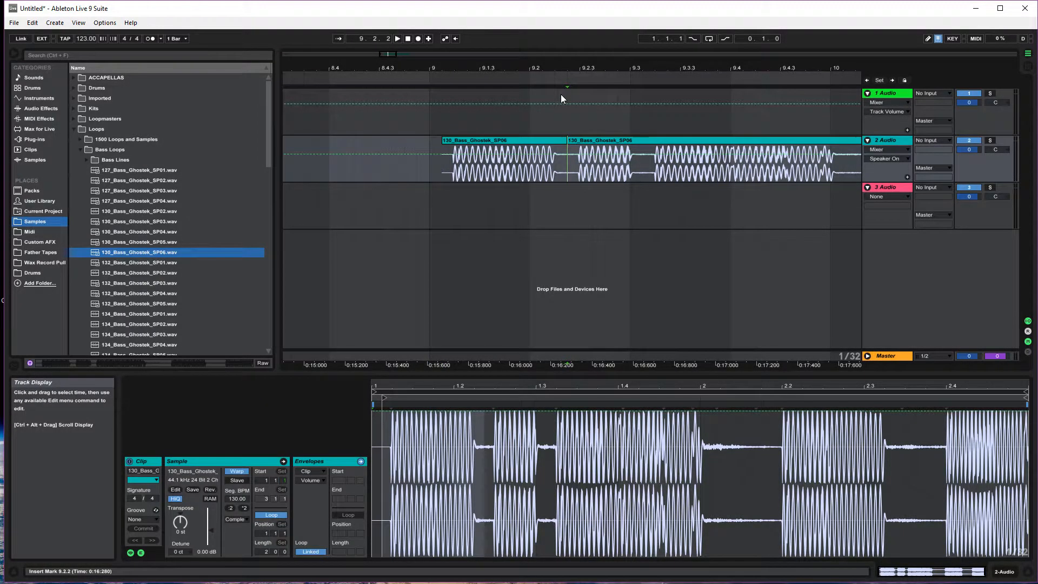
{"action": "key", "text": "ctrl+z"}
{"action": "left_click_drag", "start_coordinate": [574, 68], "coordinate": [585, 130]}
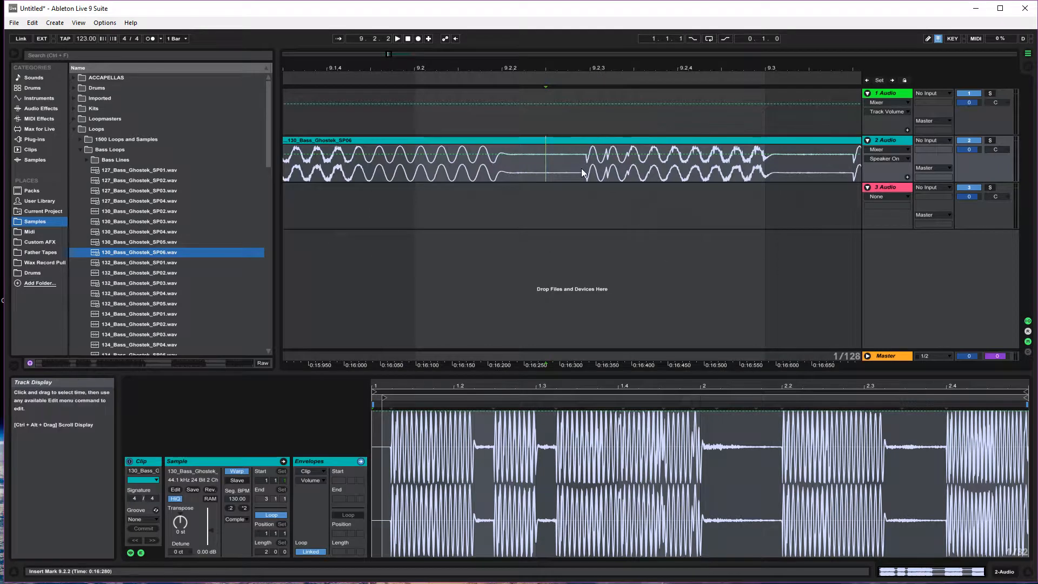
Step: Slice the bass clip to a new MIDI track with one slice per transient, using the Built-in preset with warped timing preserved
{"action": "mouse_move", "coordinate": [421, 70]}
{"action": "left_mouse_down"}
{"action": "mouse_move", "coordinate": [427, 54]}
{"action": "mouse_move", "coordinate": [429, 67]}
{"action": "left_mouse_up"}
{"action": "left_click", "coordinate": [405, 142]}
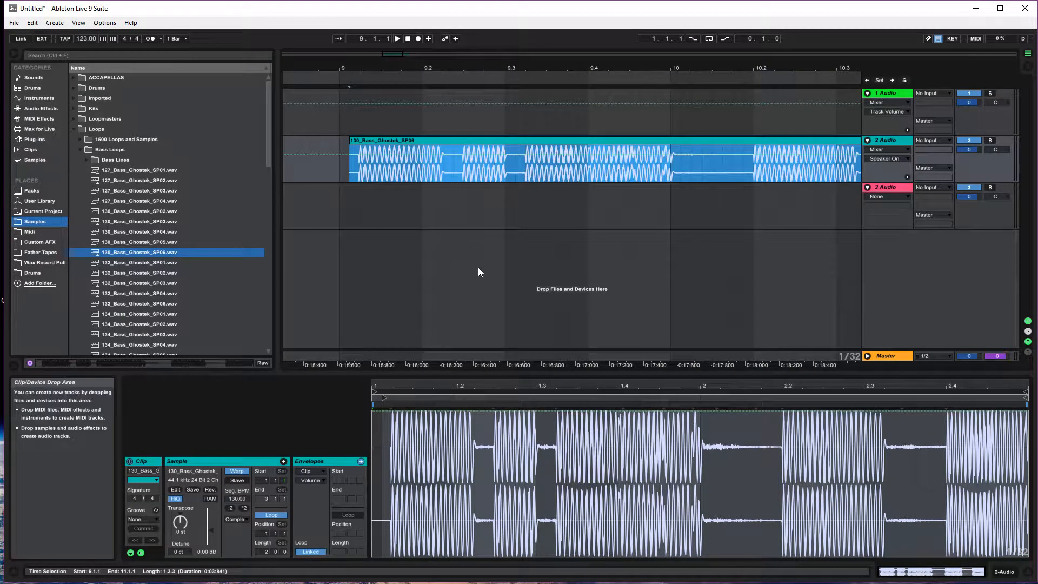
{"action": "right_click", "coordinate": [460, 144]}
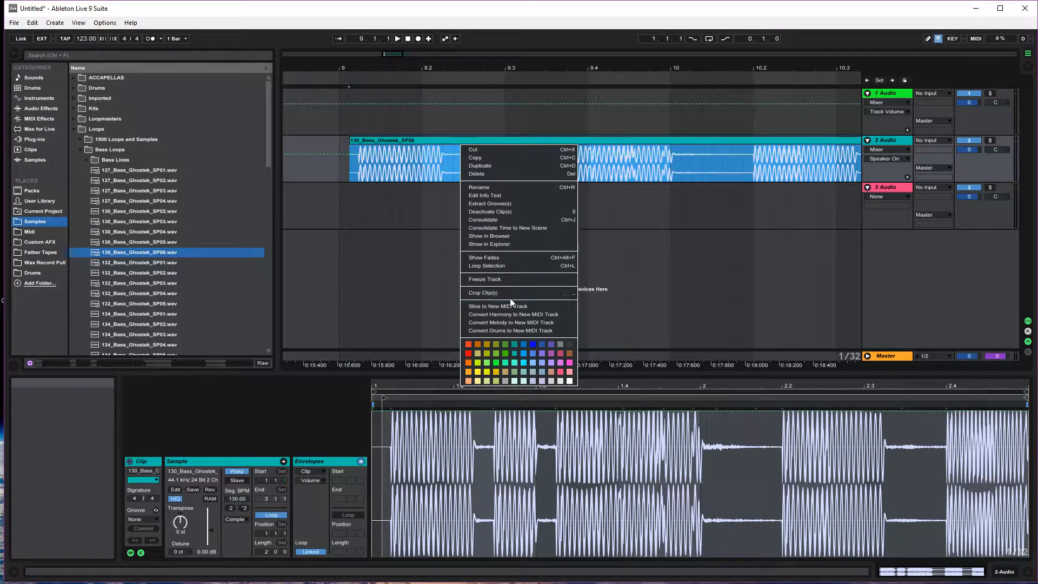
{"action": "left_click", "coordinate": [526, 307]}
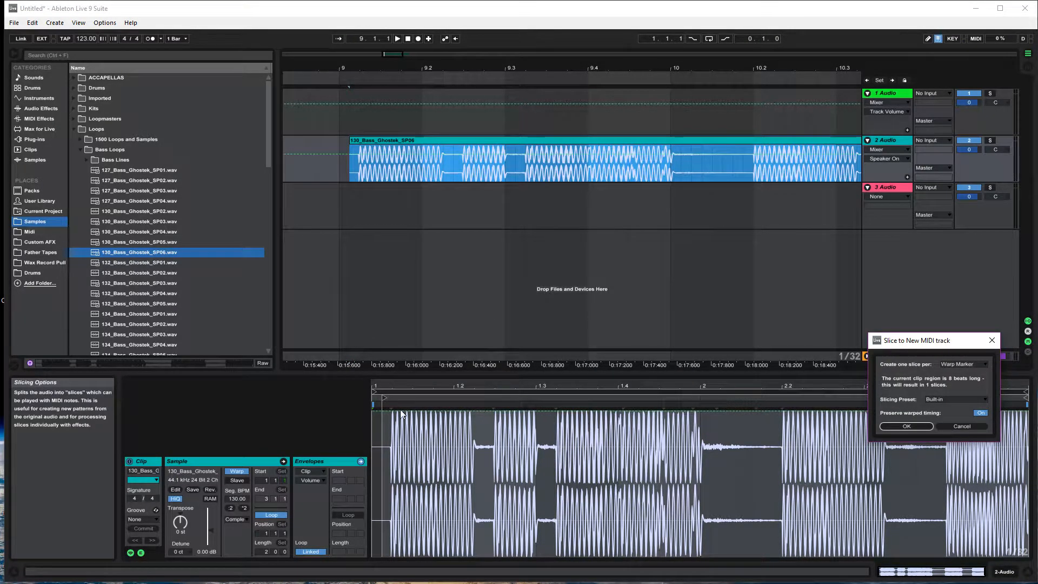
{"action": "left_click", "coordinate": [962, 364]}
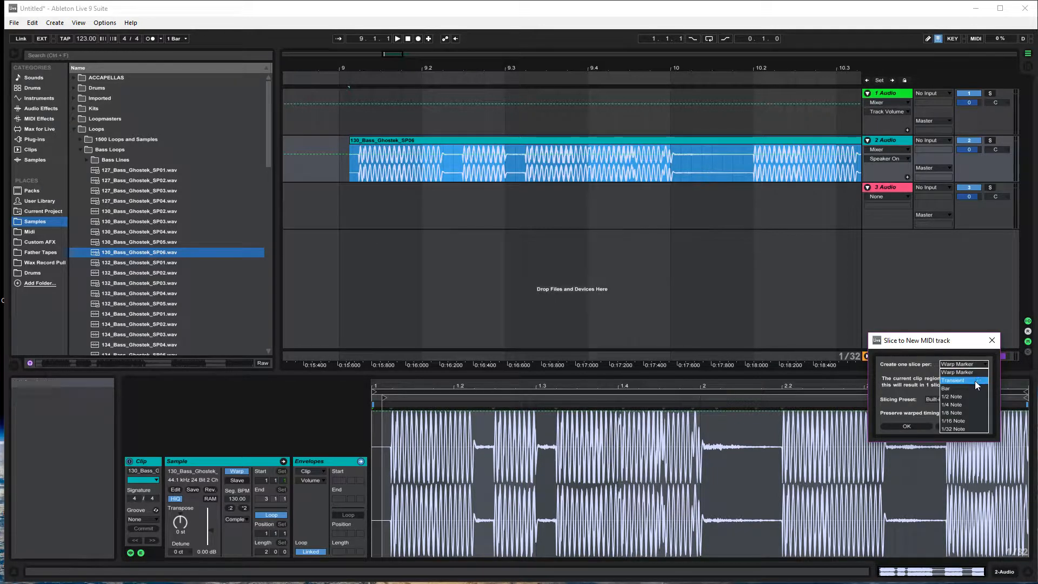
{"action": "left_click", "coordinate": [960, 372]}
{"action": "left_click", "coordinate": [922, 427]}
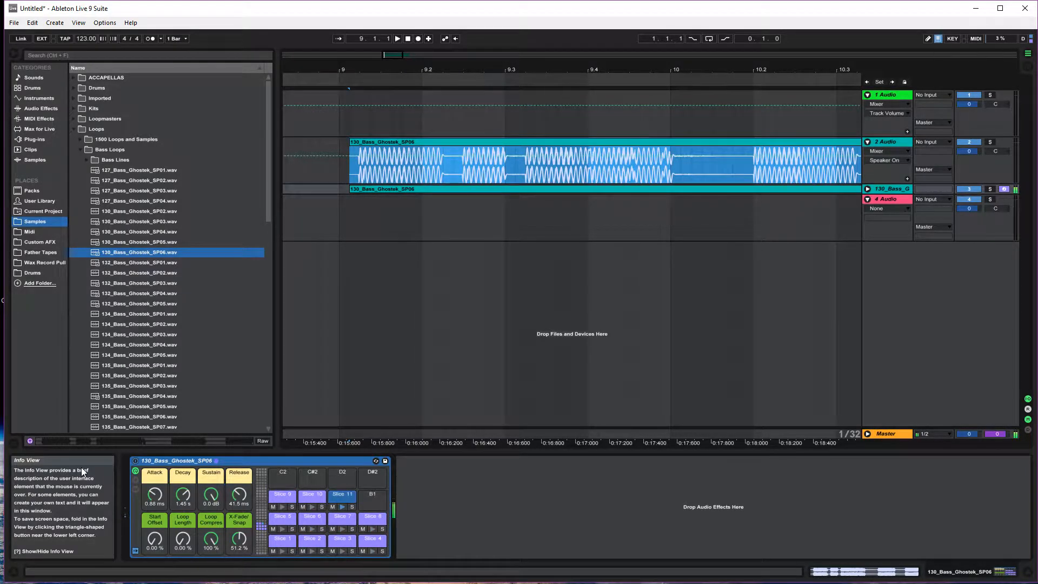
Step: Audition the bass slices in the new Drum Rack, including Slice 1
{"action": "key", "text": "a"}
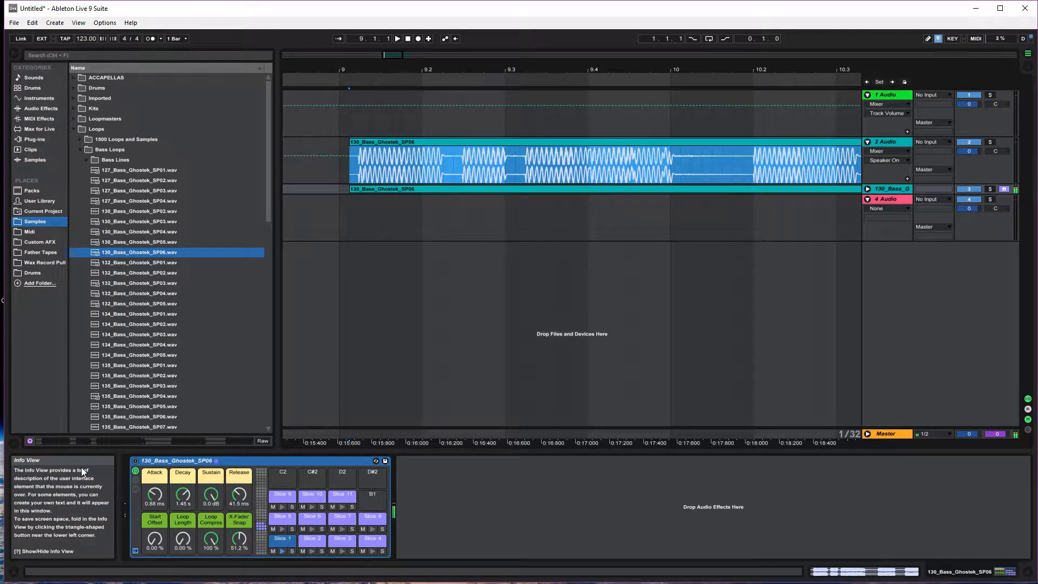
{"action": "key", "text": "d"}
{"action": "key", "text": "a"}
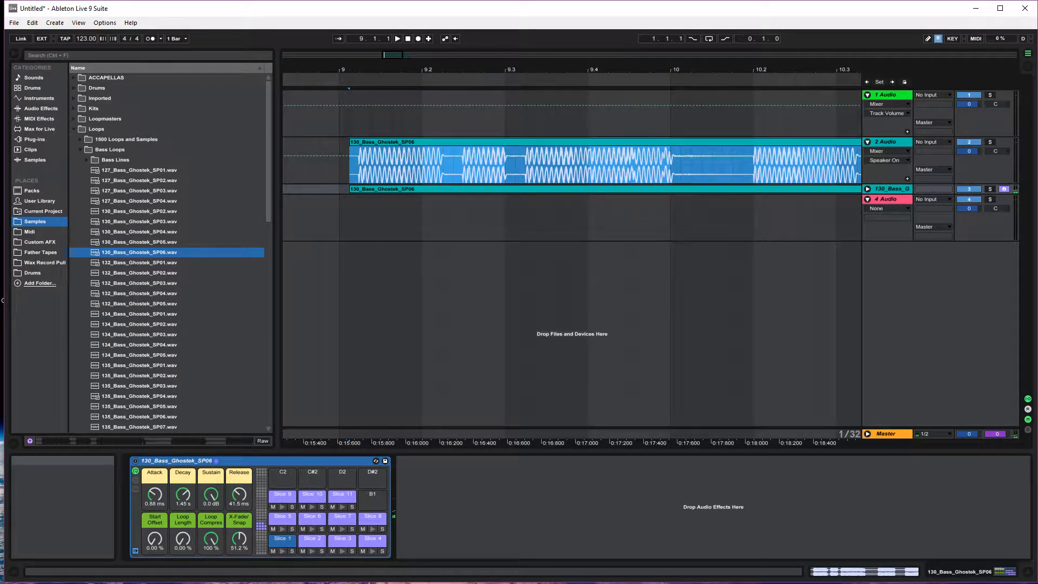
{"action": "left_click", "coordinate": [282, 541]}
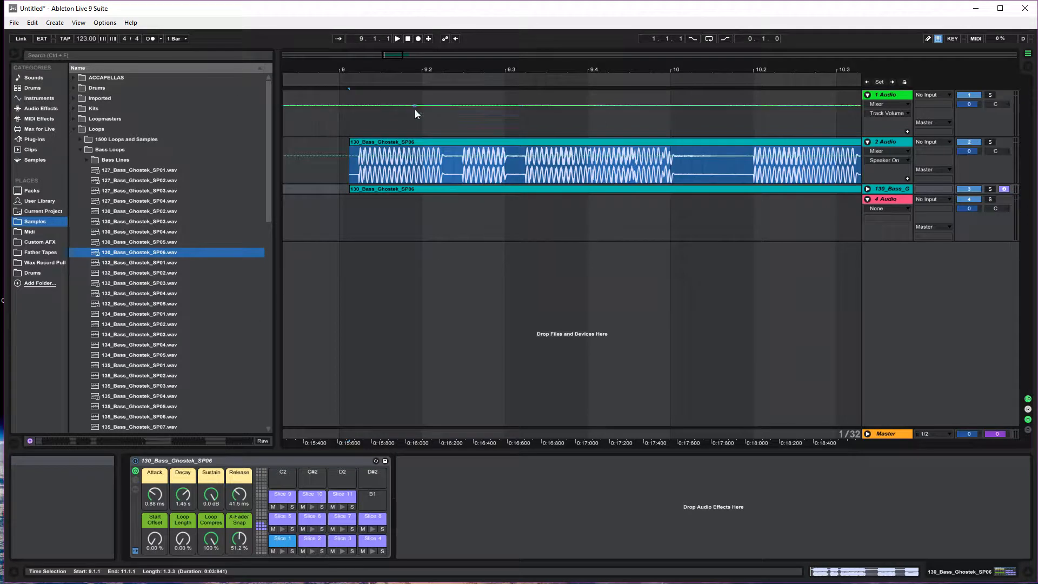
Step: Unfold the sliced bass MIDI track and open its clip in the note editor
{"action": "left_click", "coordinate": [403, 188]}
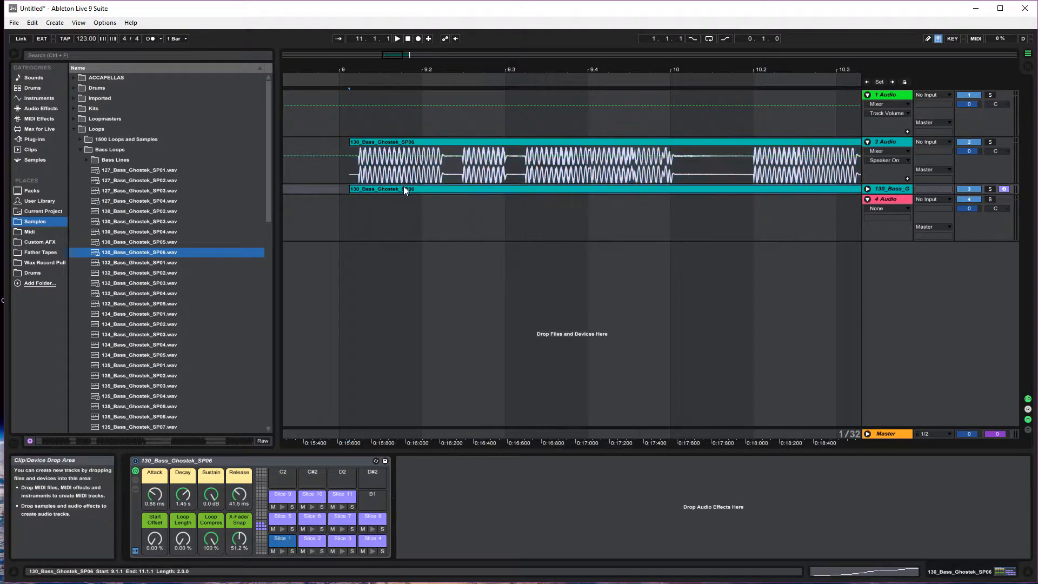
{"action": "left_click", "coordinate": [867, 189]}
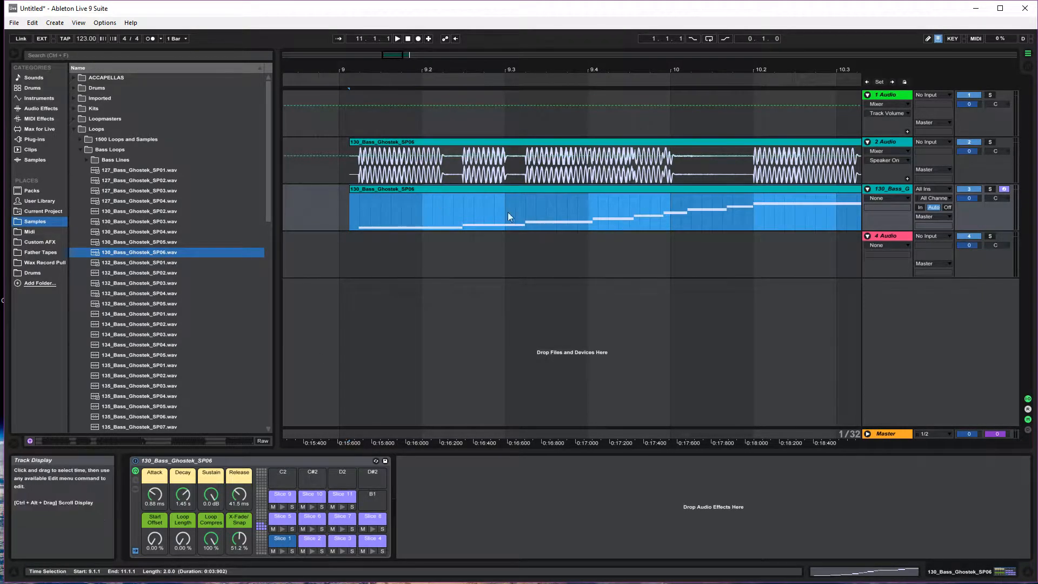
{"action": "double_click", "coordinate": [473, 192]}
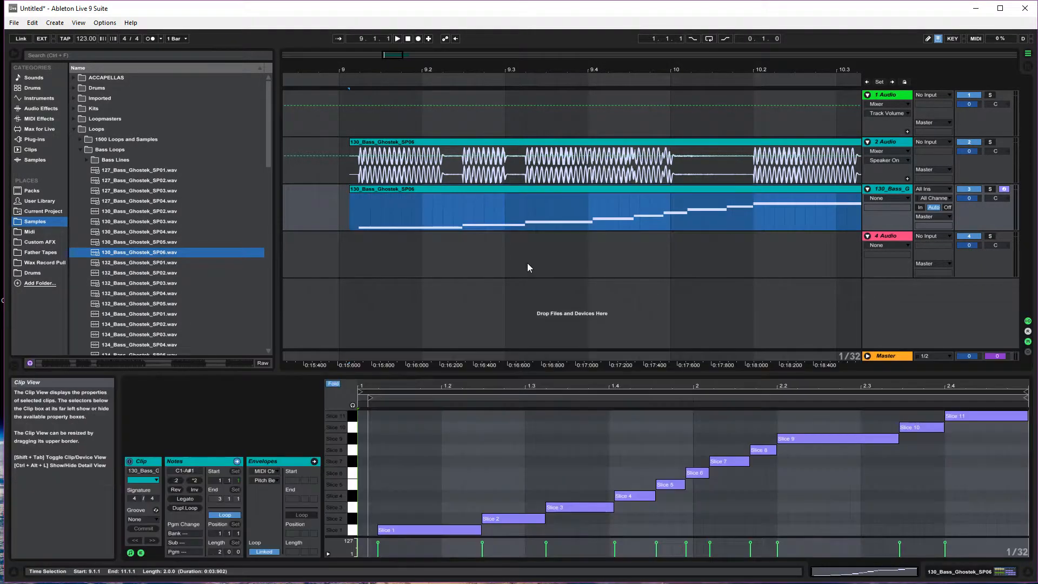
Step: Move the Slice 2 note to Slice 6 at 1.2 and reassign notes 3 to 10 to slices 5, 3, 7, 2, 10, 4, 6 and 9
{"action": "left_click", "coordinate": [523, 518]}
{"action": "left_click_drag", "start_coordinate": [523, 518], "coordinate": [482, 472]}
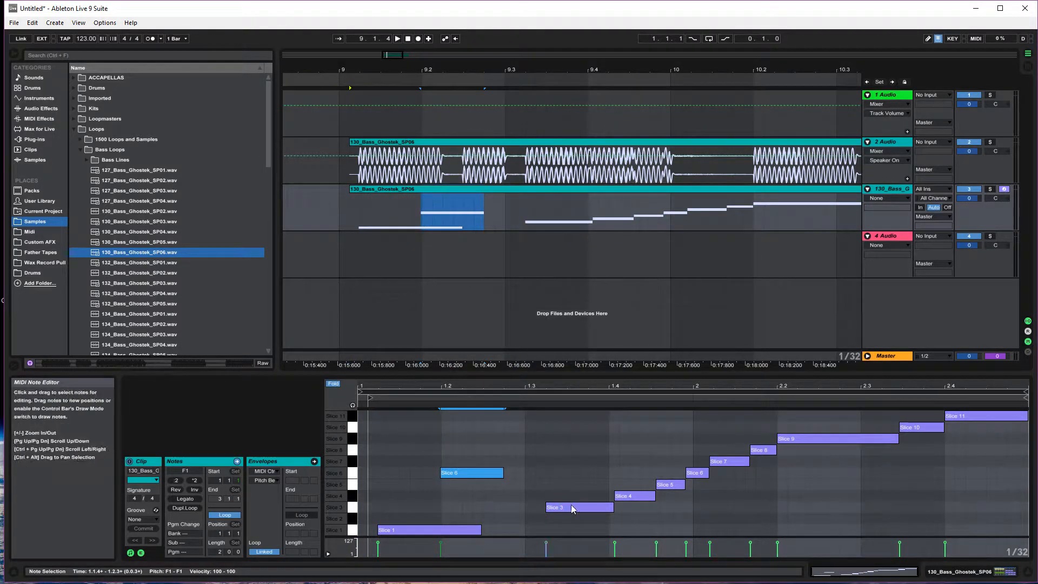
{"action": "left_click_drag", "start_coordinate": [571, 505], "coordinate": [697, 522]}
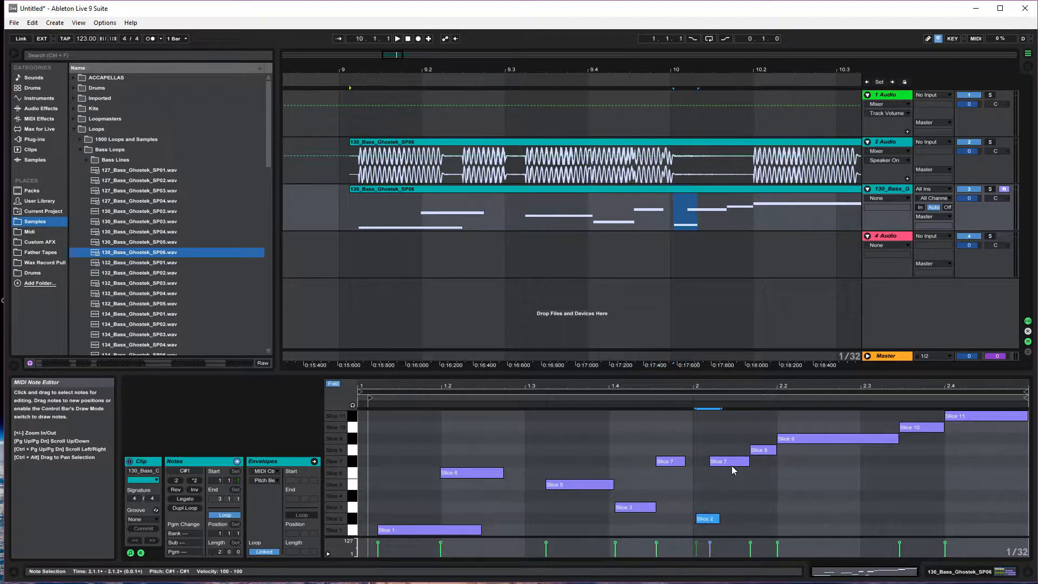
{"action": "left_click_drag", "start_coordinate": [725, 463], "coordinate": [790, 496]}
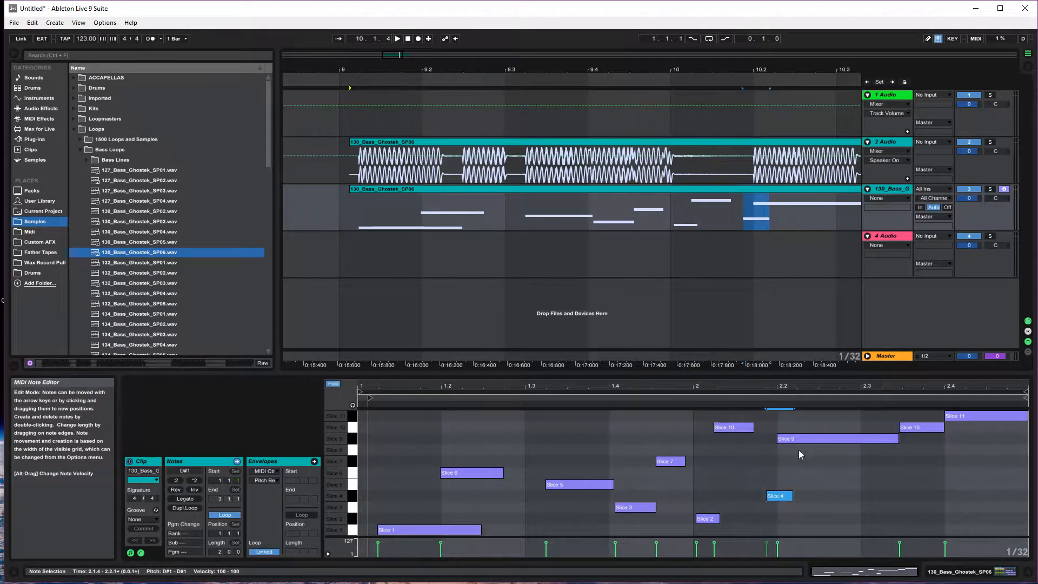
{"action": "left_click_drag", "start_coordinate": [805, 439], "coordinate": [803, 473]}
{"action": "left_click", "coordinate": [919, 427]}
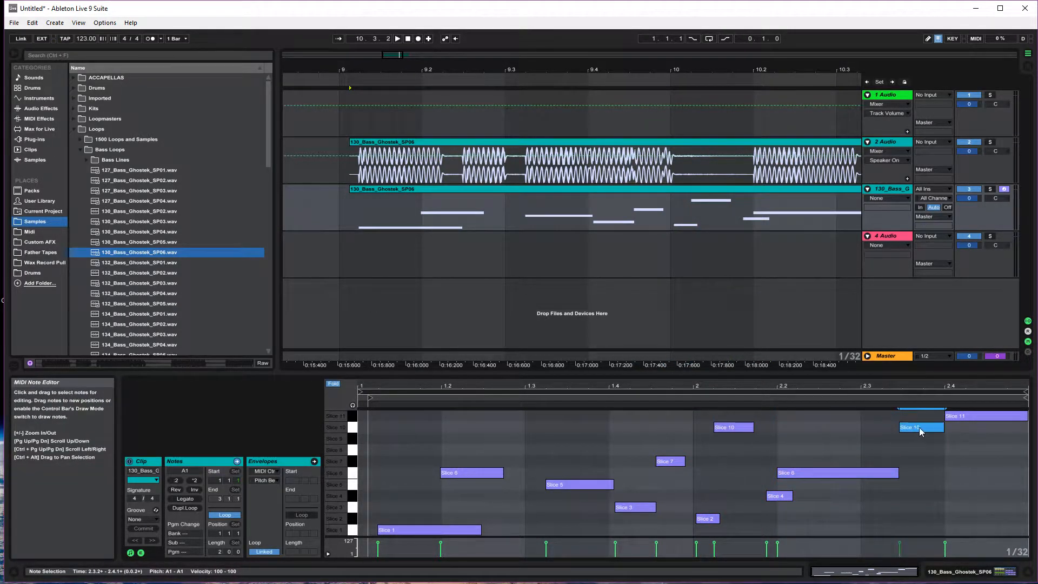
Step: Mute 2 Audio and play the rearranged slices from the clip's start at bar 9
{"action": "left_click", "coordinate": [349, 79]}
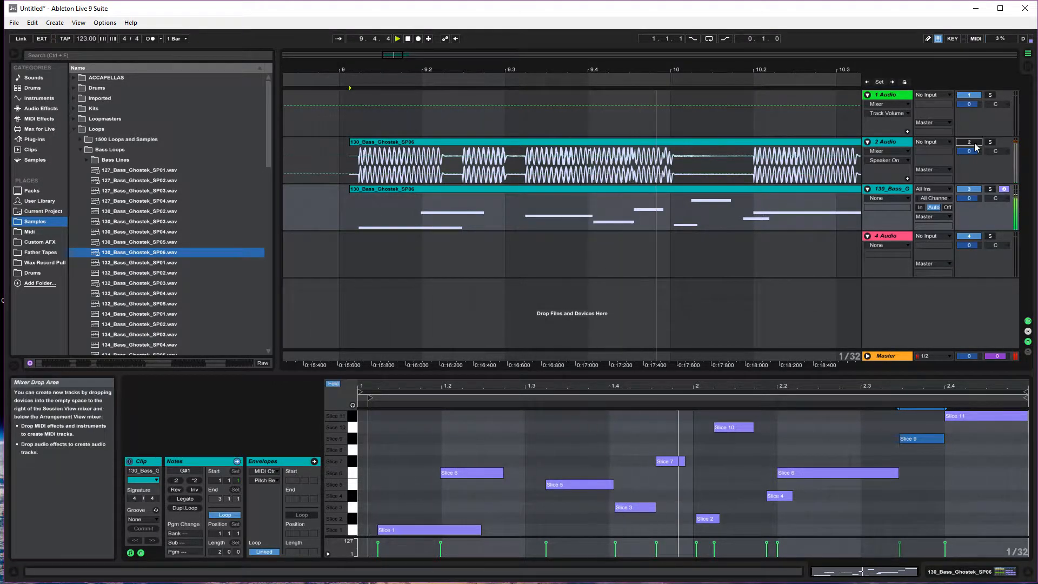
{"action": "left_click", "coordinate": [973, 143]}
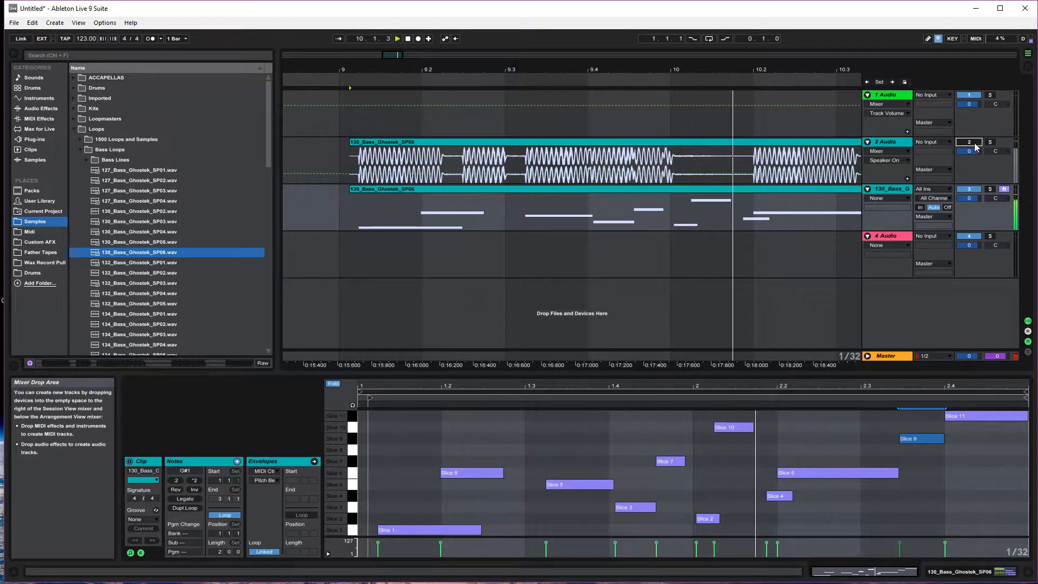
{"action": "left_click", "coordinate": [352, 79]}
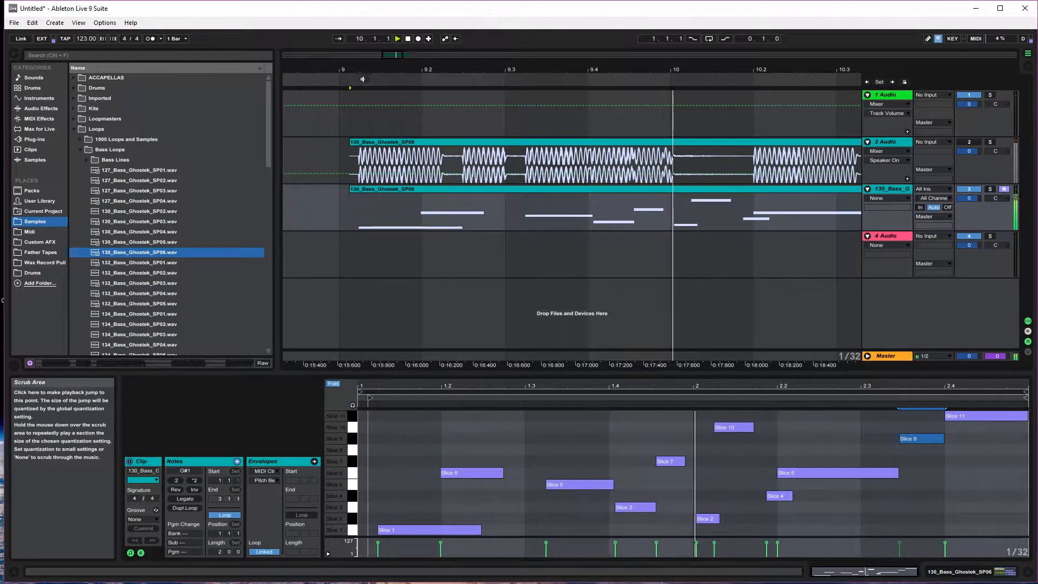
Step: Shorten the first Slice 1 note to end at 1.2 and add a short Slice 3 note right after the Slice 6 note
{"action": "left_click_drag", "start_coordinate": [411, 70], "coordinate": [411, 53]}
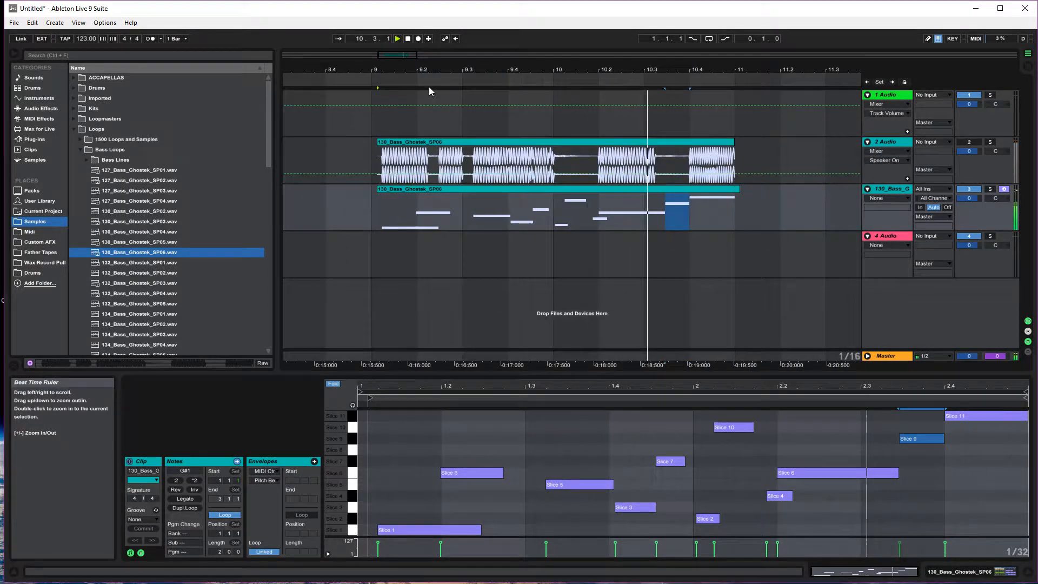
{"action": "double_click", "coordinate": [519, 507]}
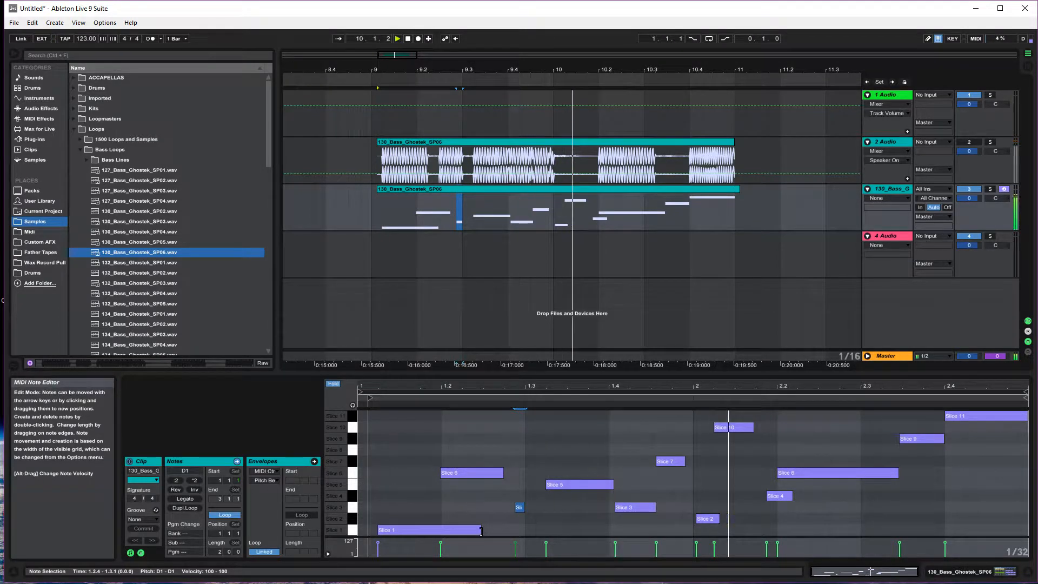
{"action": "left_click_drag", "start_coordinate": [479, 531], "coordinate": [441, 531]}
{"action": "left_click_drag", "start_coordinate": [518, 510], "coordinate": [508, 510]}
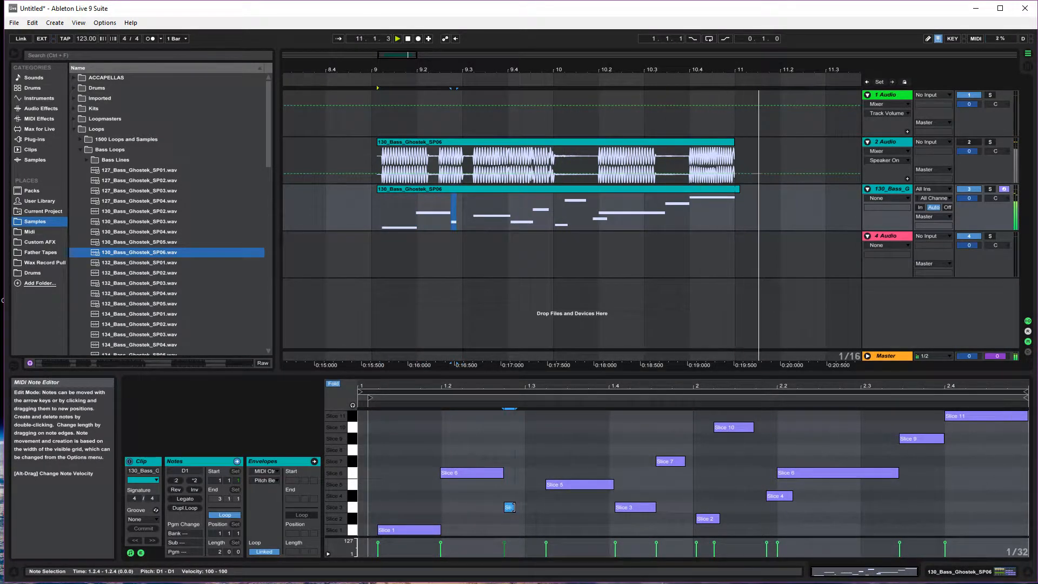
Step: Loop the arrangement over the sliced MIDI clip from 9.1.1 for two bars and play it from its start
{"action": "left_click", "coordinate": [545, 186]}
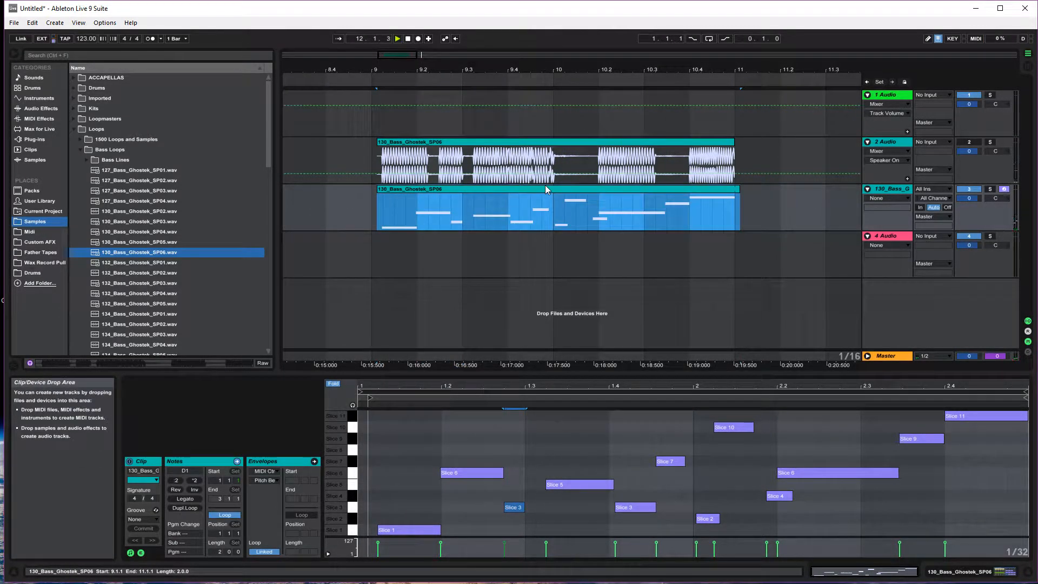
{"action": "key", "text": "ctrl+l"}
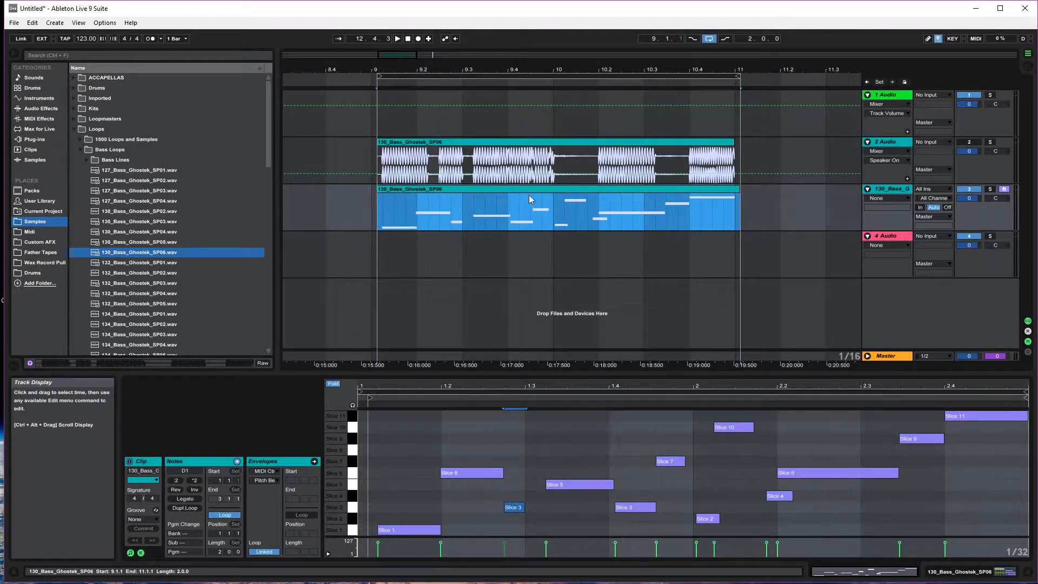
{"action": "left_click", "coordinate": [377, 82]}
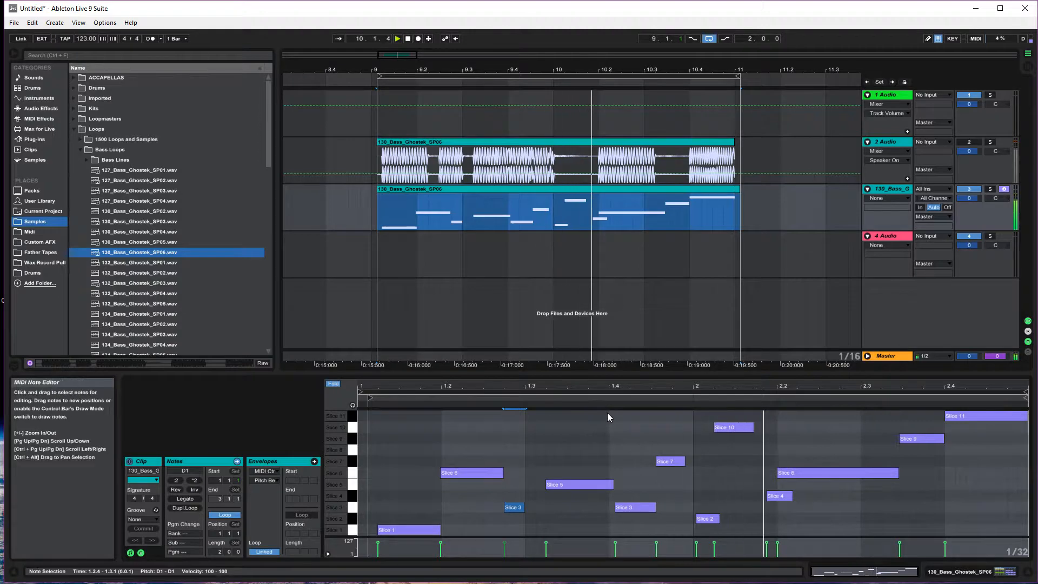
Step: Turn the Slice 2 note into a longer Slice 1 note at 2.1.1, shift Slice 10 to 2.1.2, and start Slice 3 at 1.3.4, trimming Slice 5
{"action": "left_click", "coordinate": [776, 524]}
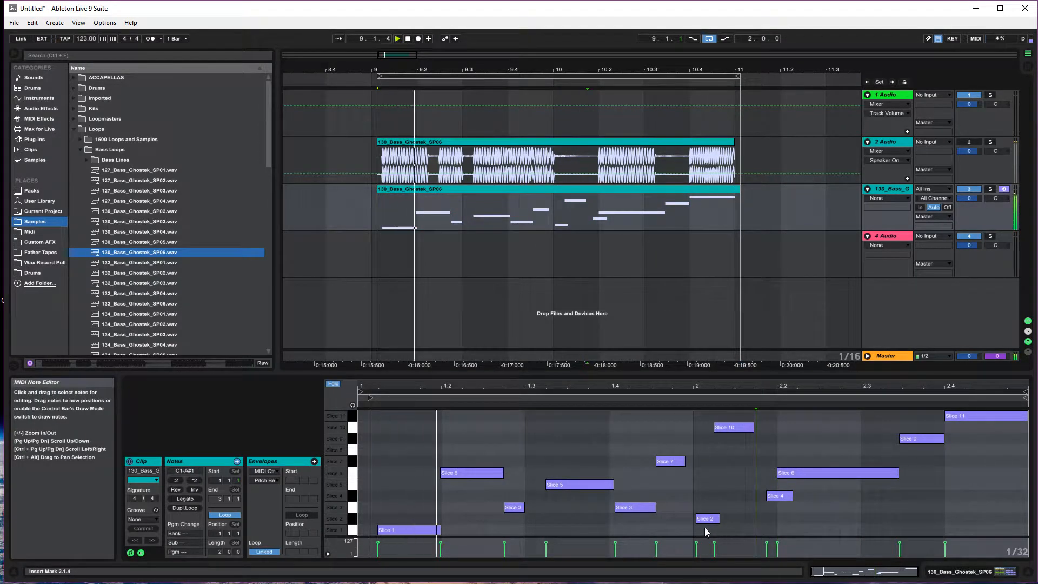
{"action": "left_click_drag", "start_coordinate": [706, 519], "coordinate": [749, 533]}
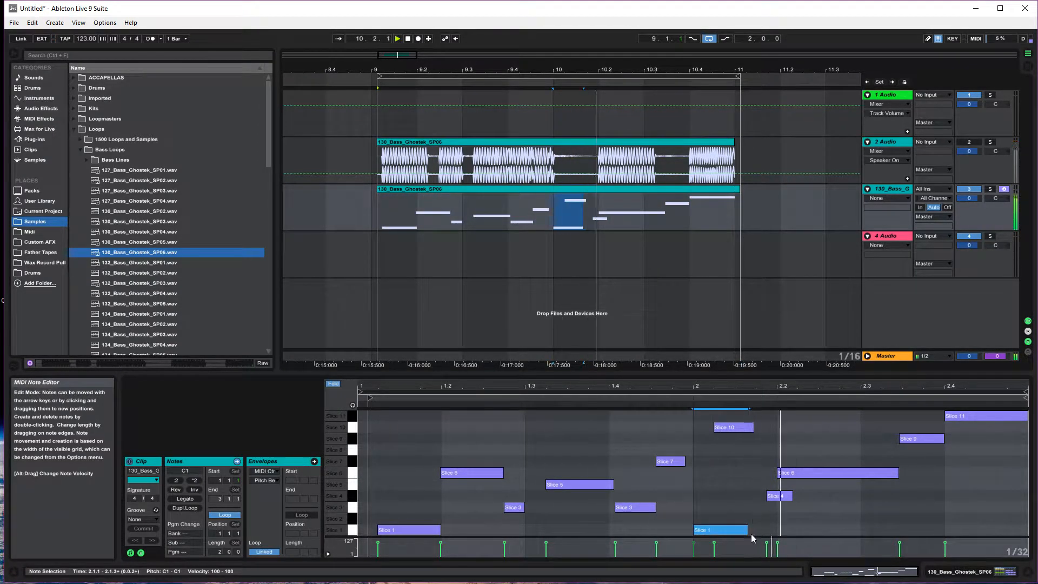
{"action": "left_click", "coordinate": [732, 427]}
{"action": "left_click_drag", "start_coordinate": [732, 427], "coordinate": [748, 430]}
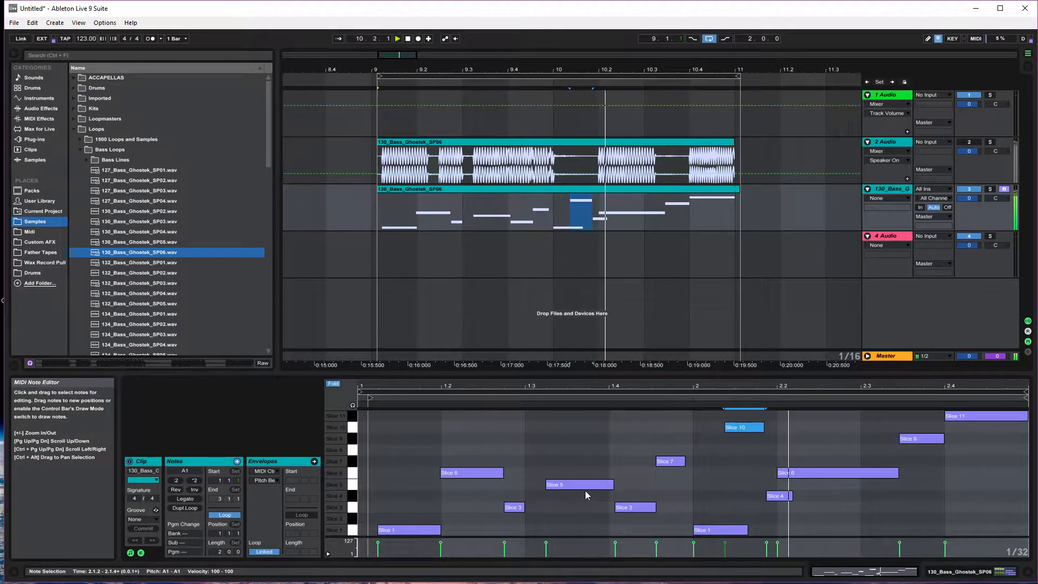
{"action": "left_click_drag", "start_coordinate": [613, 485], "coordinate": [611, 511]}
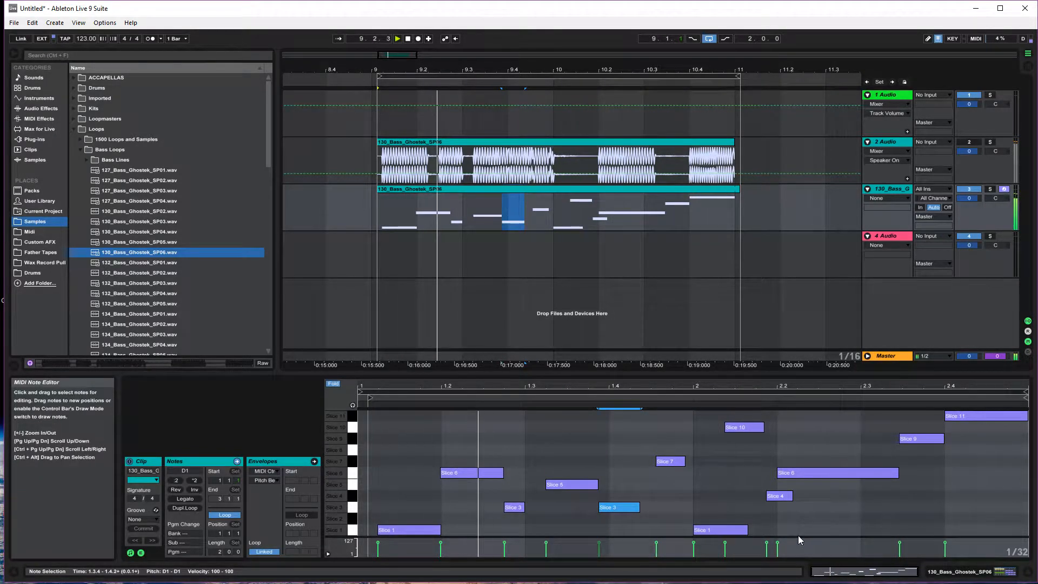
Step: Add a Slice 1 note two sixteenths long at 2.2.3
{"action": "double_click", "coordinate": [835, 530]}
{"action": "left_click_drag", "start_coordinate": [839, 530], "coordinate": [871, 531]}
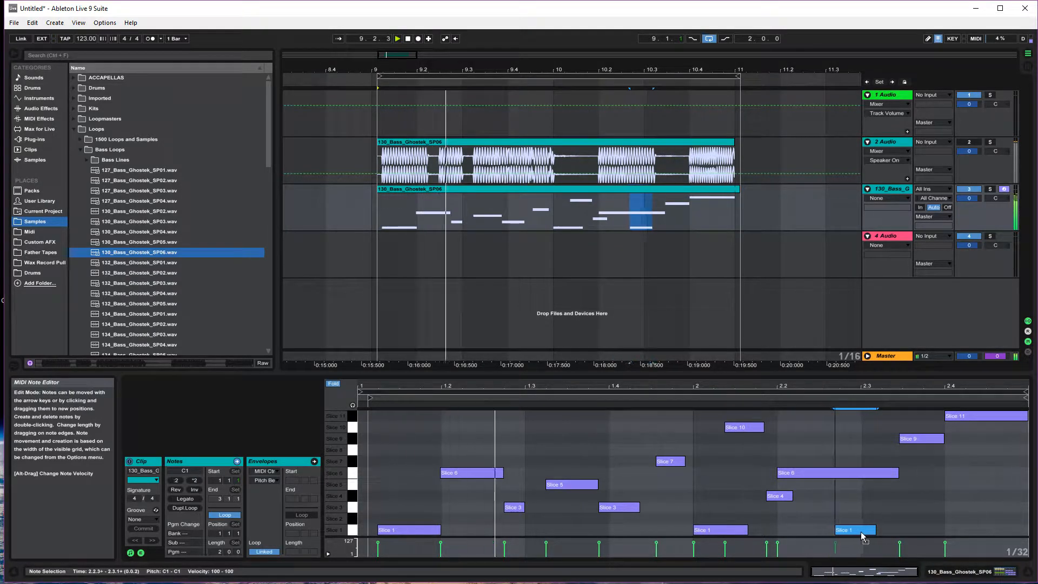
{"action": "left_click_drag", "start_coordinate": [850, 533], "coordinate": [865, 533]}
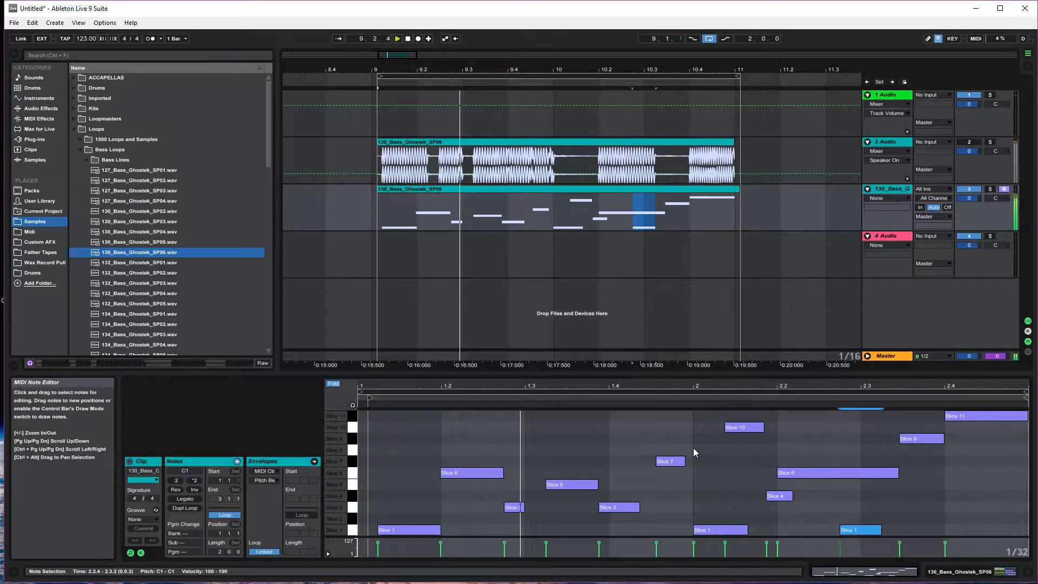
{"action": "left_click_drag", "start_coordinate": [853, 532], "coordinate": [833, 533]}
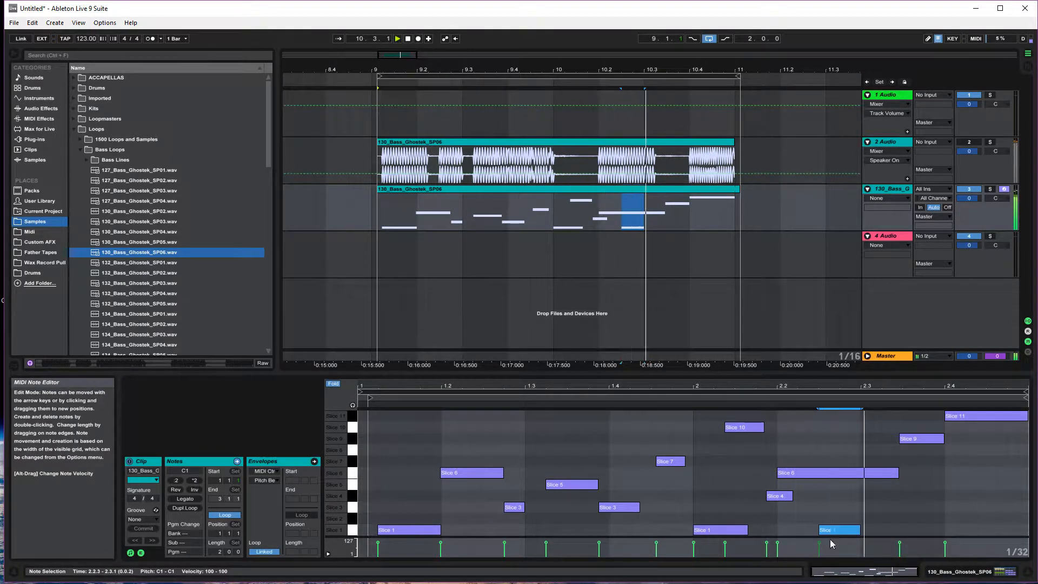
Step: Delete the long Slice 6 note in bar 2, the Slice 10 note and the Slice 5 note
{"action": "left_click", "coordinate": [865, 476]}
{"action": "key", "text": "Delete"}
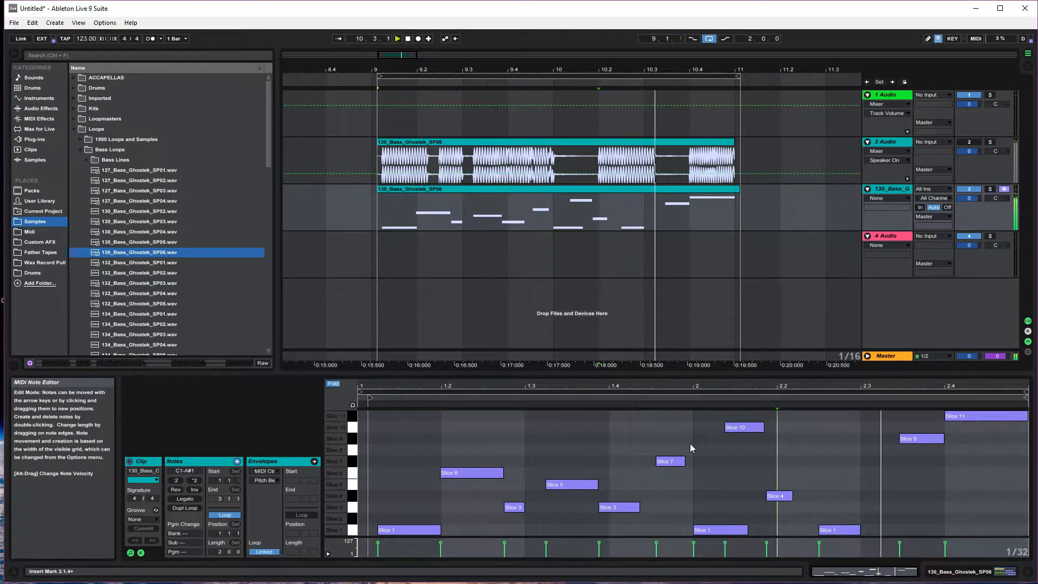
{"action": "left_click", "coordinate": [731, 427]}
{"action": "key", "text": "Delete"}
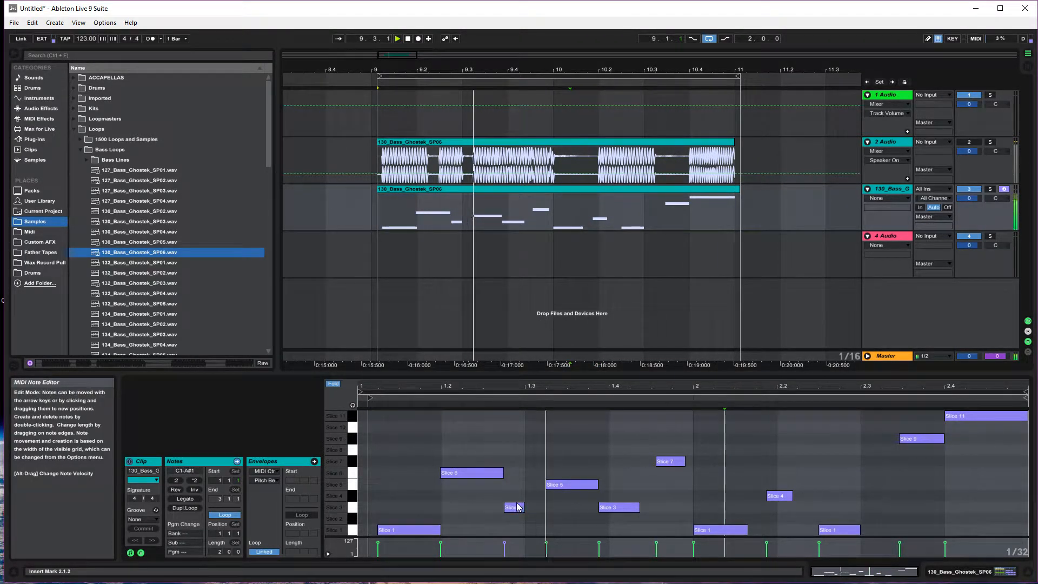
{"action": "left_click", "coordinate": [572, 484]}
{"action": "key", "text": "Delete"}
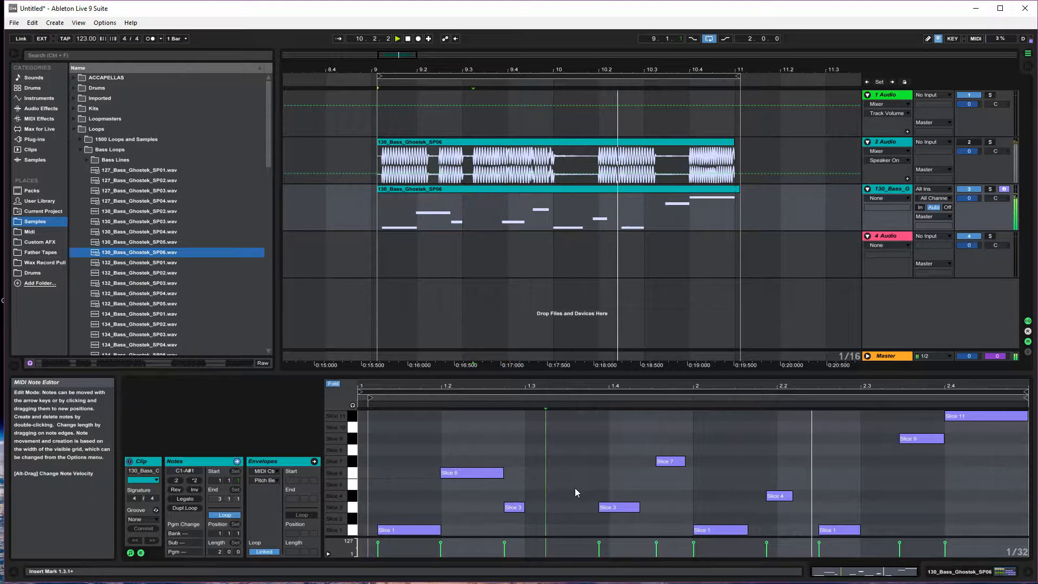
Step: Add Slice 3 notes at 1.3.1 and 1.3.3, and move the following Slice 3 note to 1.4.1
{"action": "double_click", "coordinate": [528, 484]}
{"action": "left_click_drag", "start_coordinate": [529, 485], "coordinate": [556, 508]}
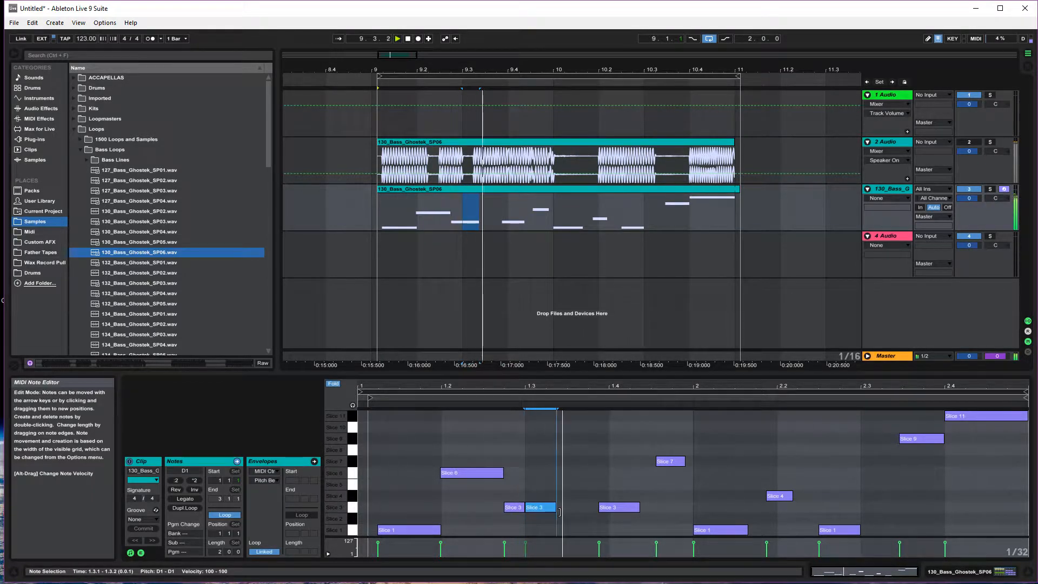
{"action": "double_click", "coordinate": [574, 508]}
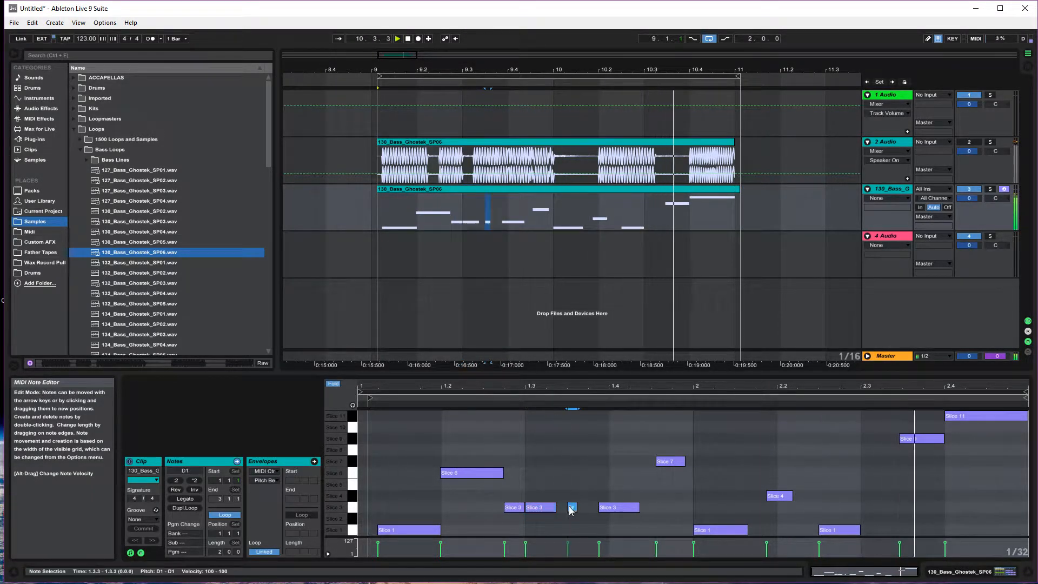
{"action": "left_click_drag", "start_coordinate": [575, 507], "coordinate": [596, 509]}
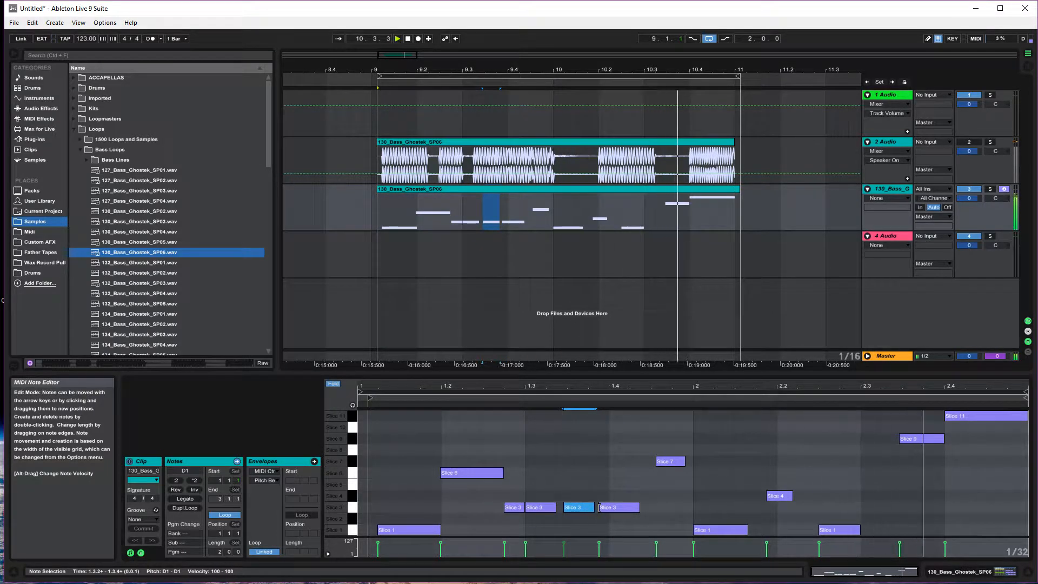
{"action": "left_click_drag", "start_coordinate": [605, 509], "coordinate": [614, 511]}
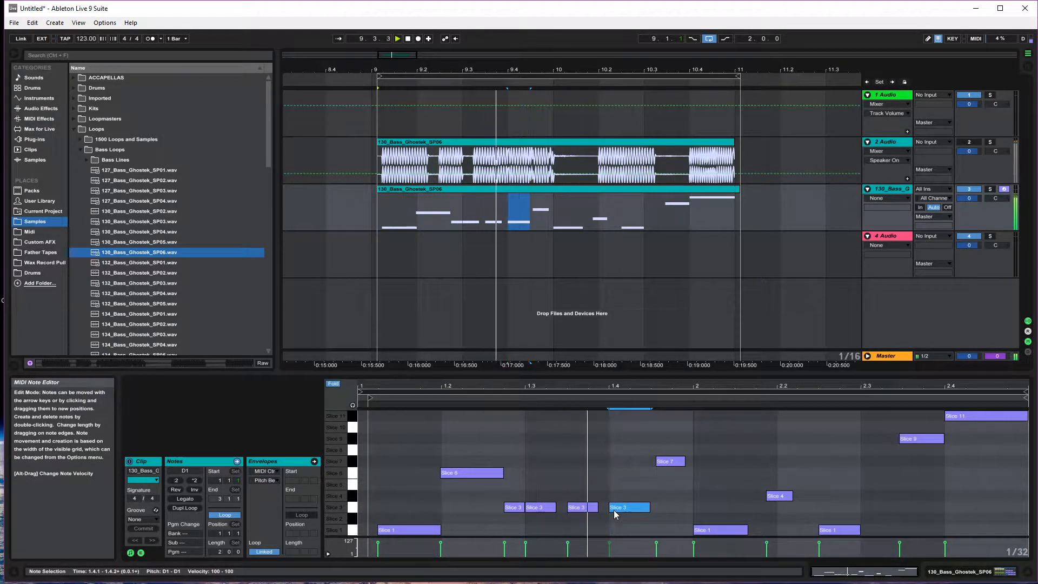
{"action": "left_click", "coordinate": [583, 507]}
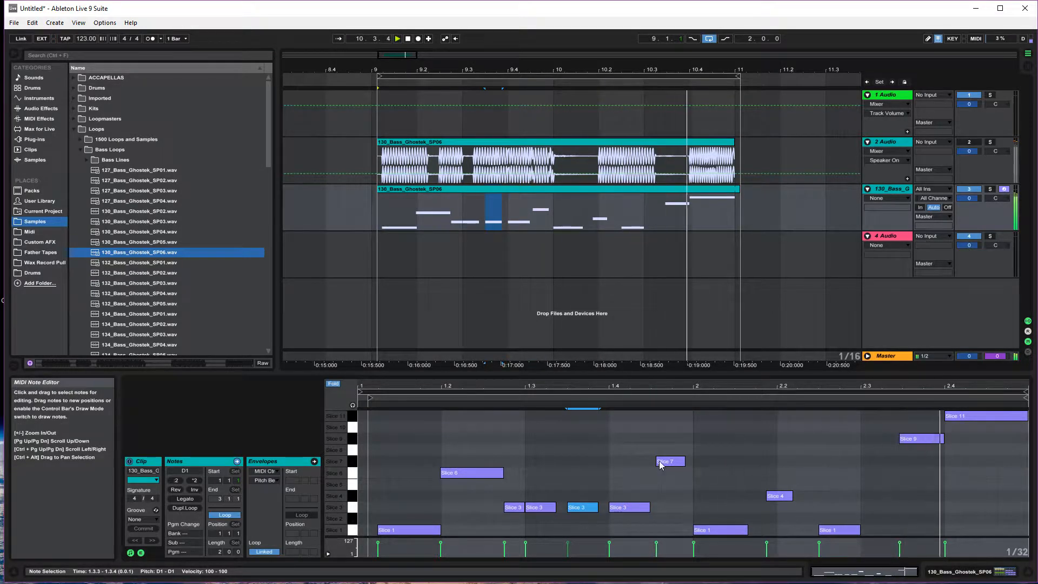
Step: Add a short Slice 7 note at 1.3.2
{"action": "left_click", "coordinate": [588, 461]}
{"action": "double_click", "coordinate": [557, 461]}
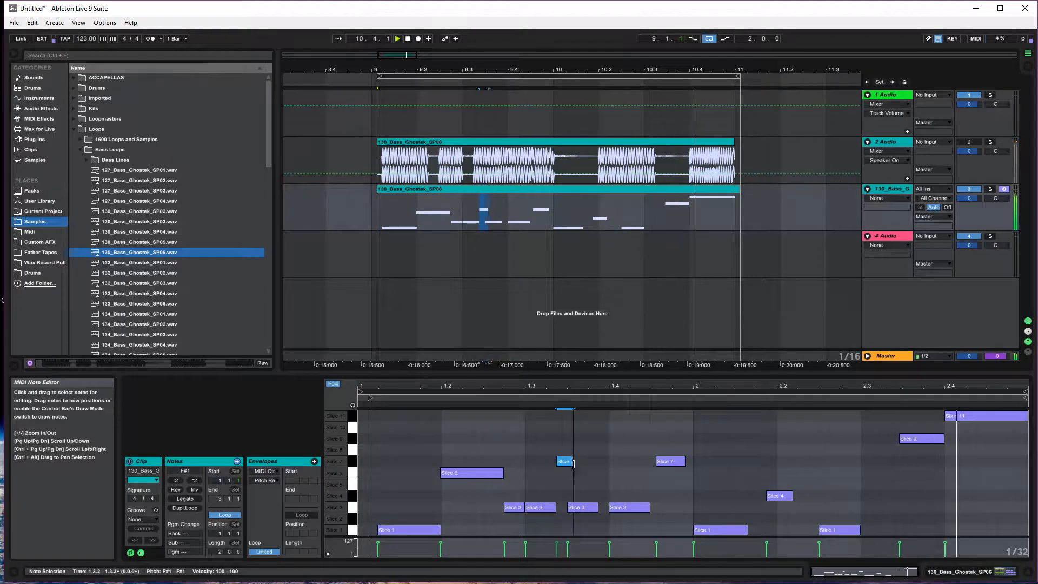
Step: Copy the short Slice 7 note to 1.1.3 and across bar 2, and move the first Slice 1 note slightly earlier
{"action": "left_click_drag", "start_coordinate": [565, 464], "coordinate": [410, 463]}
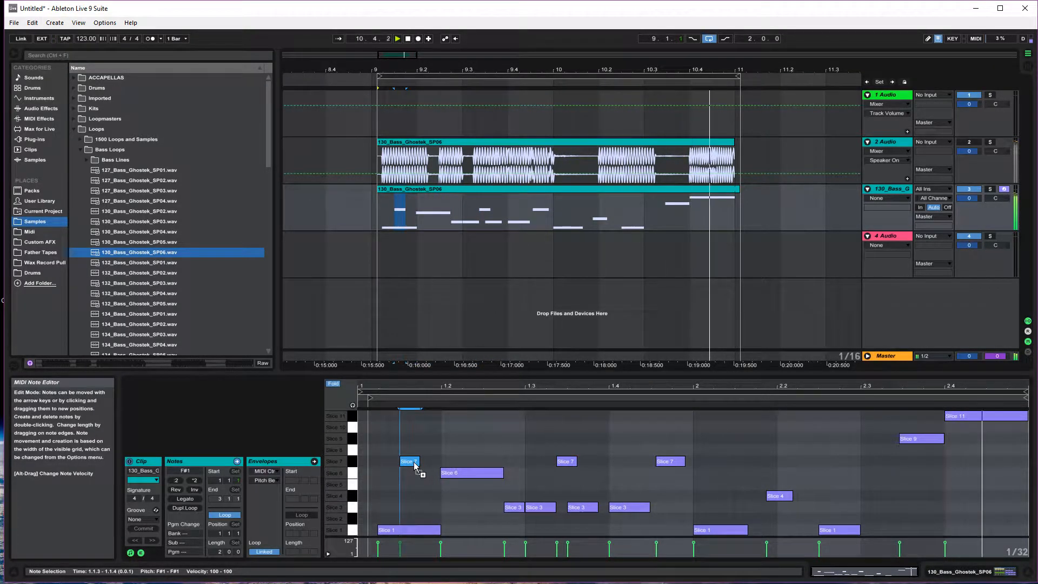
{"action": "left_click_drag", "start_coordinate": [407, 531], "coordinate": [398, 529]}
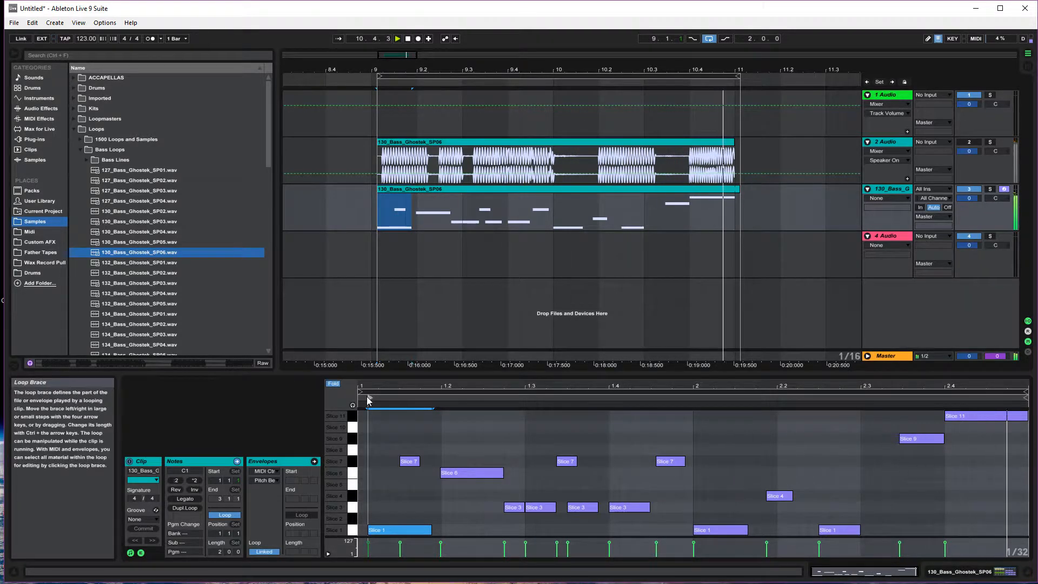
{"action": "left_click", "coordinate": [411, 463]}
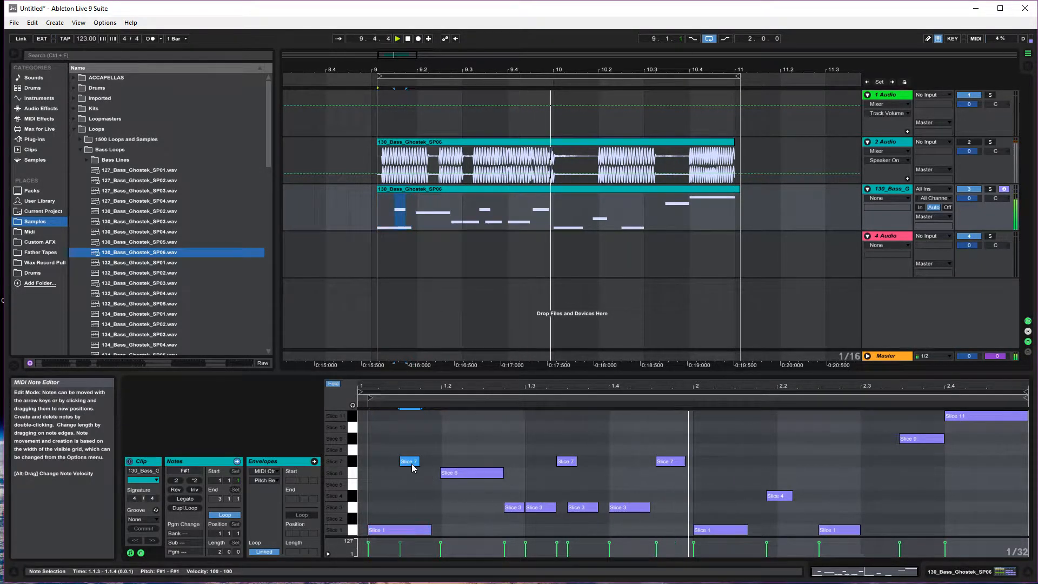
{"action": "left_click_drag", "start_coordinate": [411, 463], "coordinate": [874, 466]}
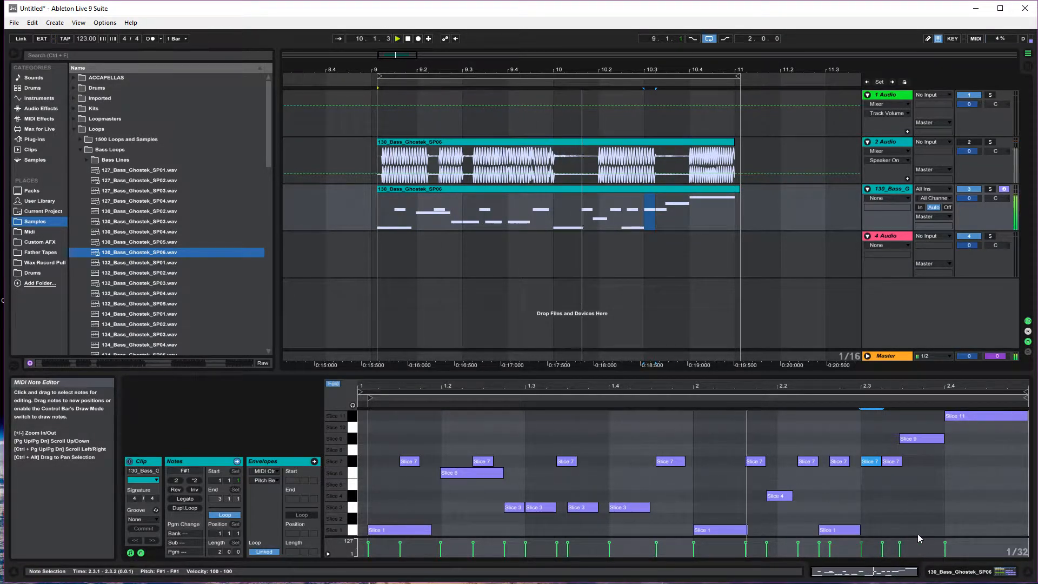
Step: Delete every note below the Slice 7 row and the Slice 9 and Slice 11 notes above it
{"action": "left_click", "coordinate": [946, 537]}
{"action": "left_click_drag", "start_coordinate": [946, 537], "coordinate": [400, 478]}
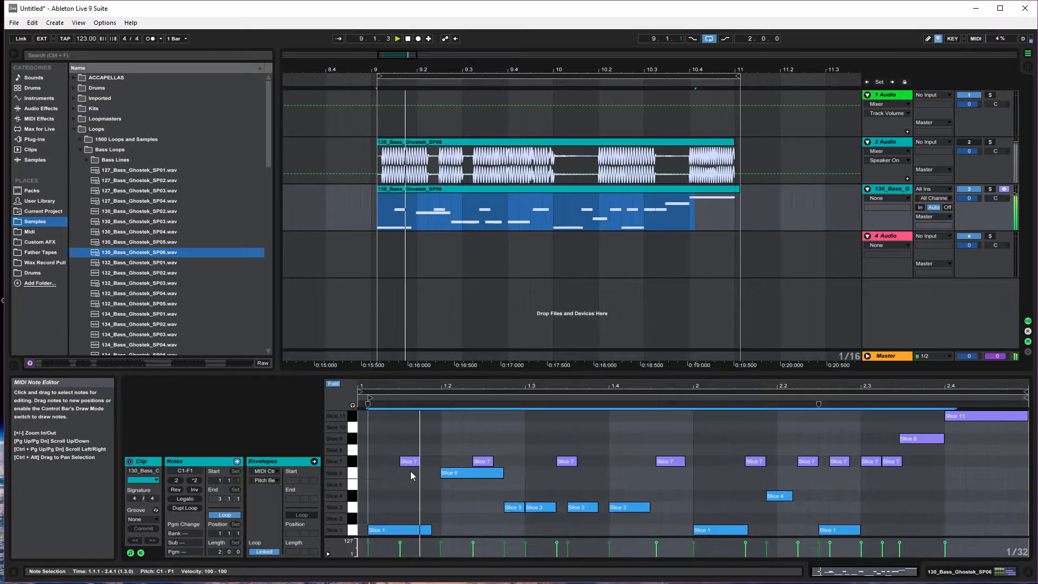
{"action": "key", "text": "Delete"}
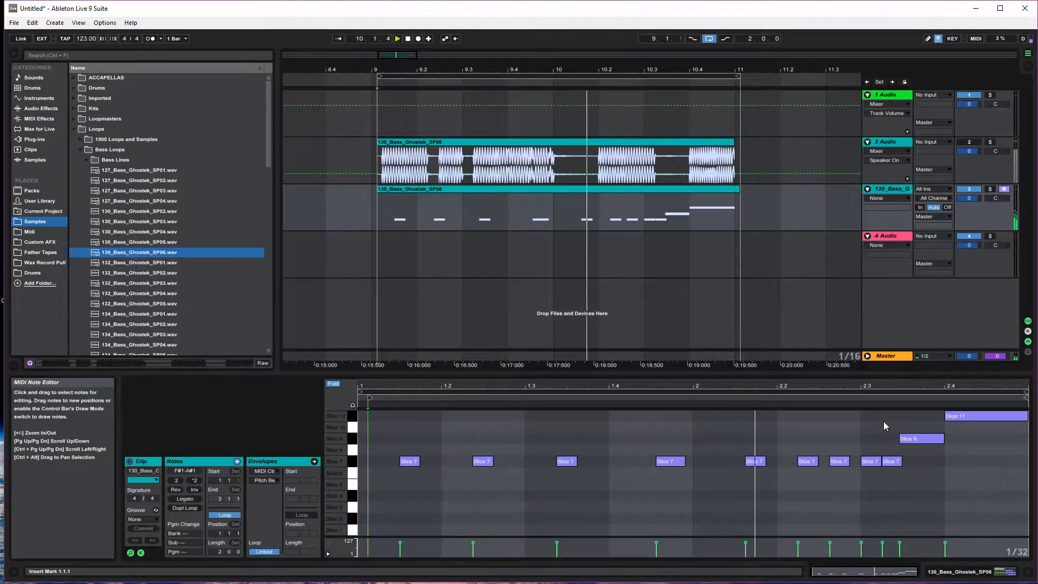
{"action": "left_click_drag", "start_coordinate": [884, 420], "coordinate": [968, 436]}
{"action": "key", "text": "Delete"}
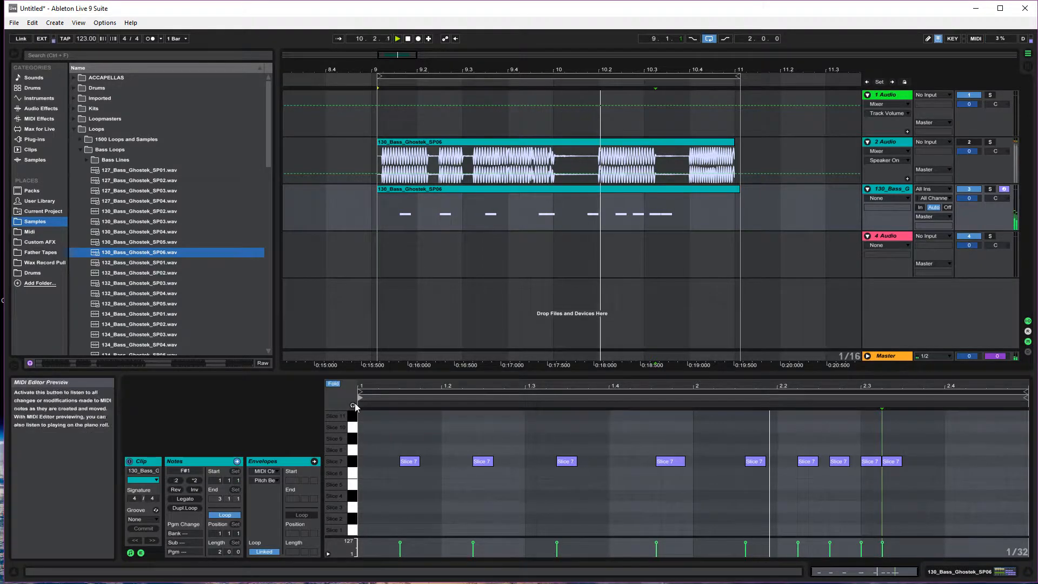
Step: Move the sliced bass MIDI clip to start at 9.1.1 and set the arrangement loop from 8.4.4 with length 2.0.1
{"action": "left_click_drag", "start_coordinate": [397, 189], "coordinate": [388, 189]}
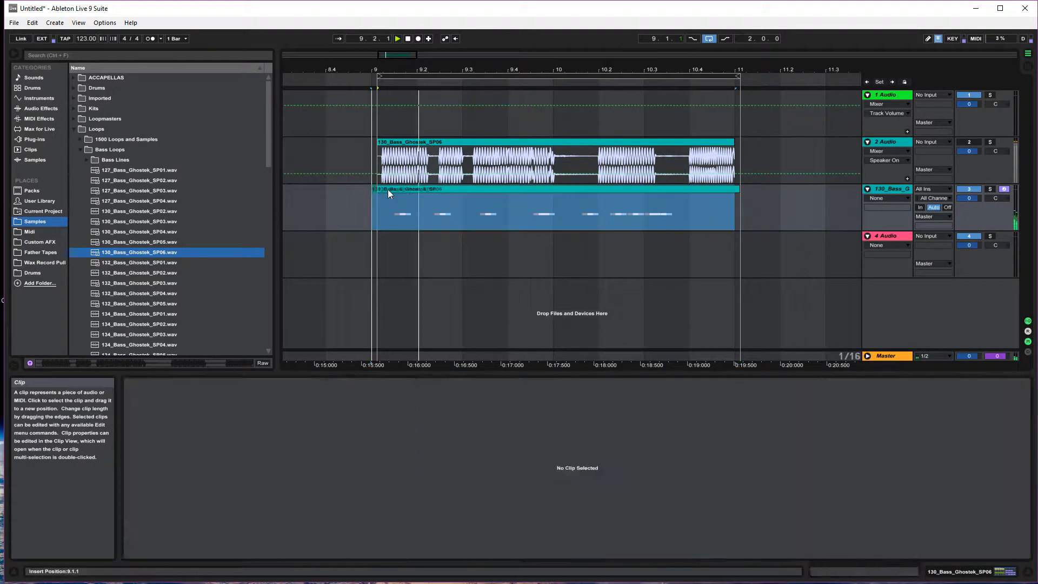
{"action": "left_click_drag", "start_coordinate": [401, 77], "coordinate": [384, 77]}
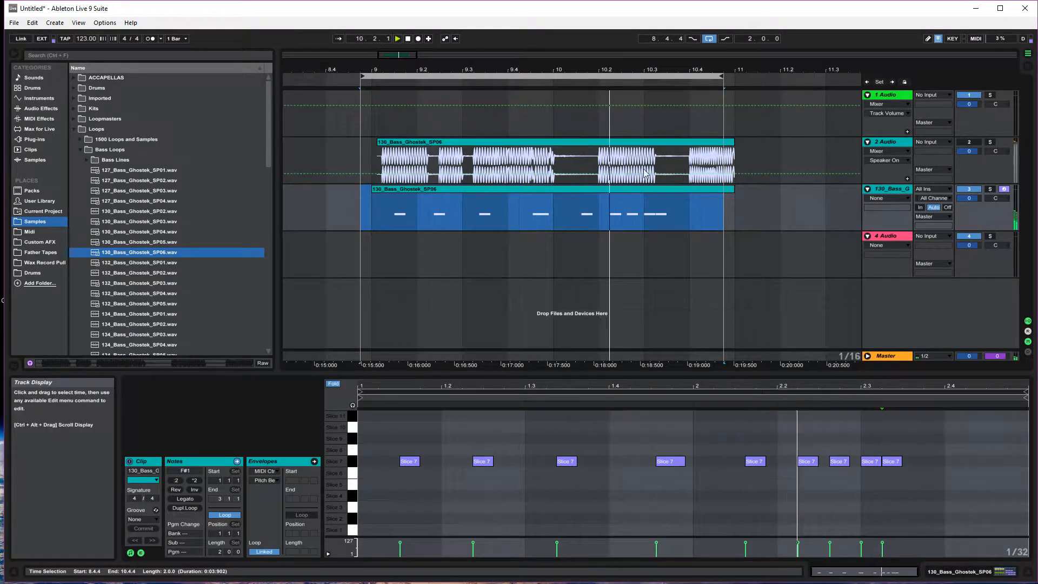
{"action": "left_click_drag", "start_coordinate": [723, 76], "coordinate": [734, 76]}
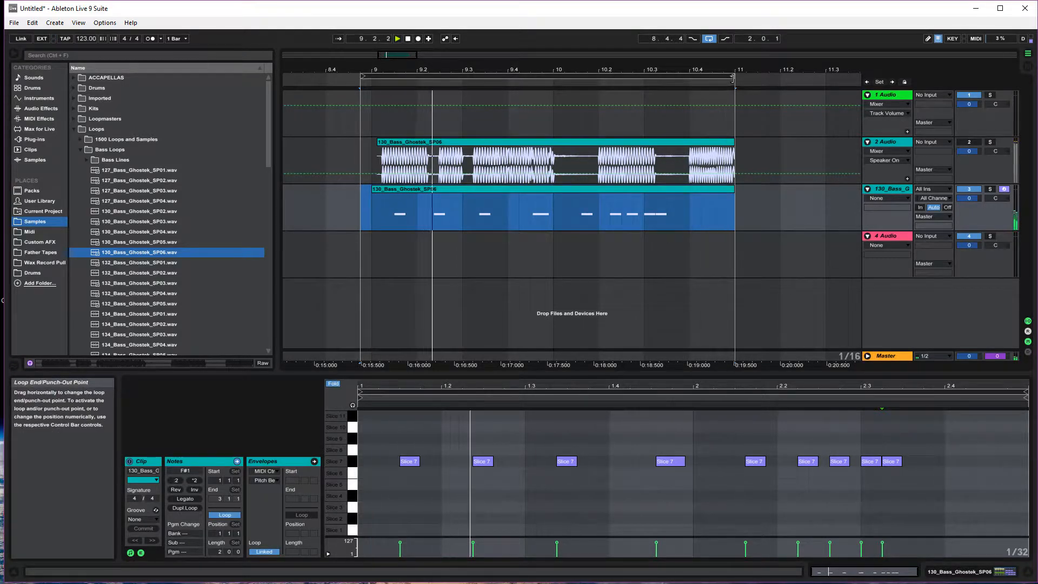
Step: Delete all the Slice 7 notes and add a single Slice 7 note from 1.1.2 to 1.1.3
{"action": "left_click_drag", "start_coordinate": [938, 467], "coordinate": [470, 459]}
{"action": "key", "text": "Delete"}
{"action": "left_click", "coordinate": [380, 464]}
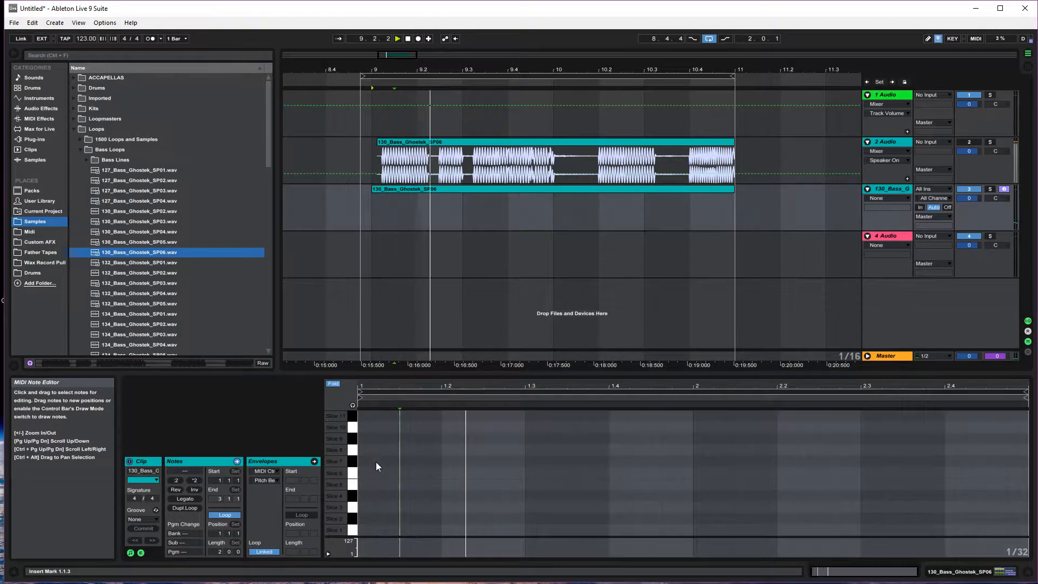
{"action": "double_click", "coordinate": [381, 462]}
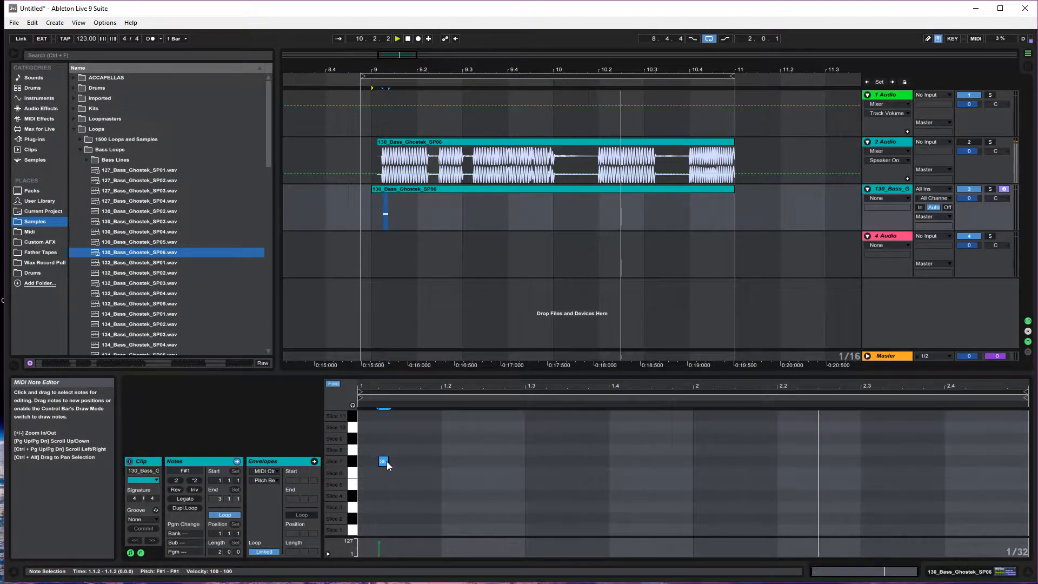
{"action": "left_click_drag", "start_coordinate": [392, 464], "coordinate": [399, 466]}
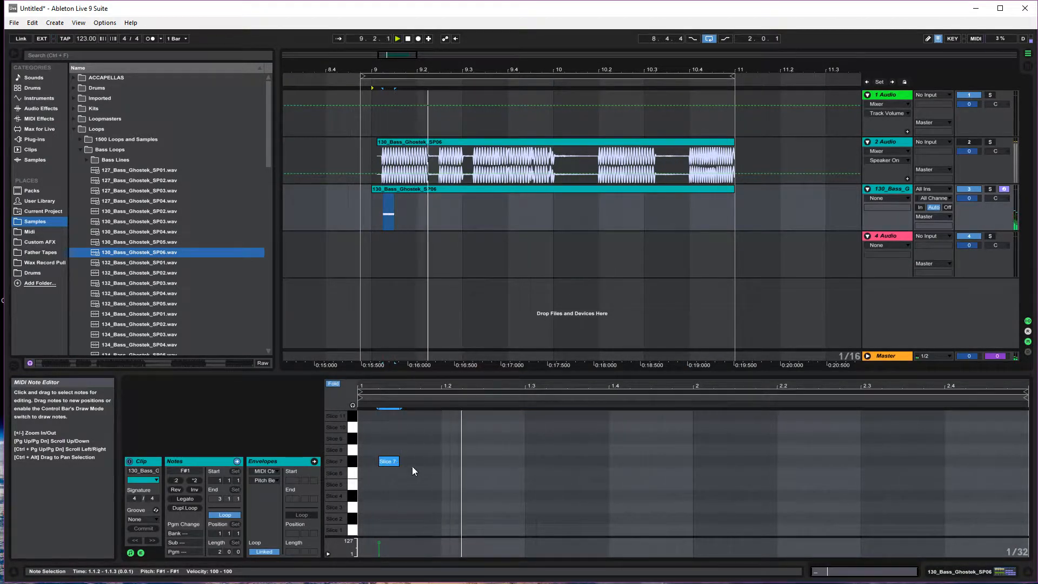
Step: Delete the original bass audio clip and set the arrangement loop to start at 9.1.1 with length 2.0.0
{"action": "left_click", "coordinate": [425, 141]}
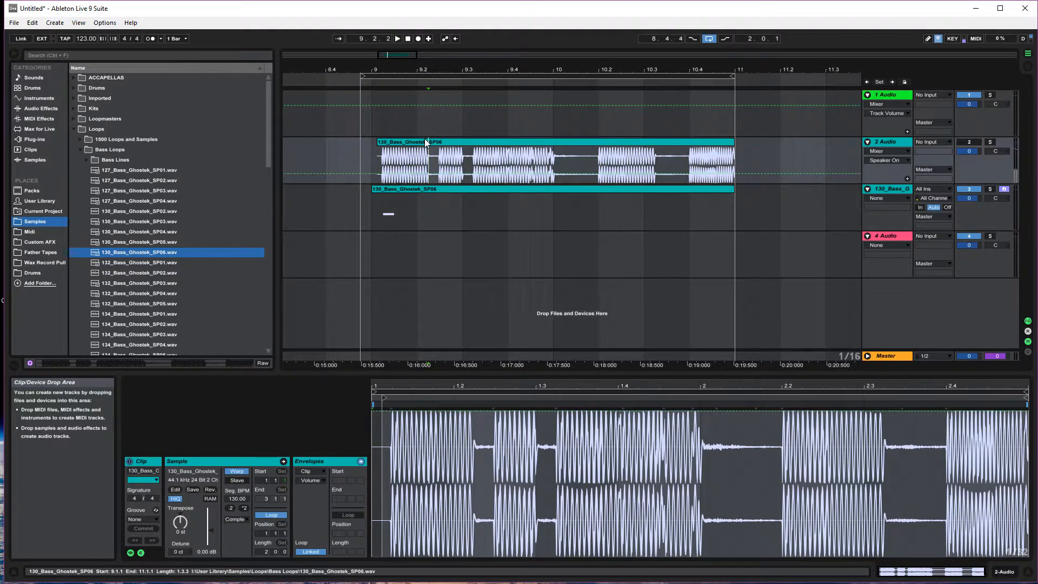
{"action": "key", "text": "Delete"}
{"action": "left_click_drag", "start_coordinate": [387, 78], "coordinate": [397, 78]}
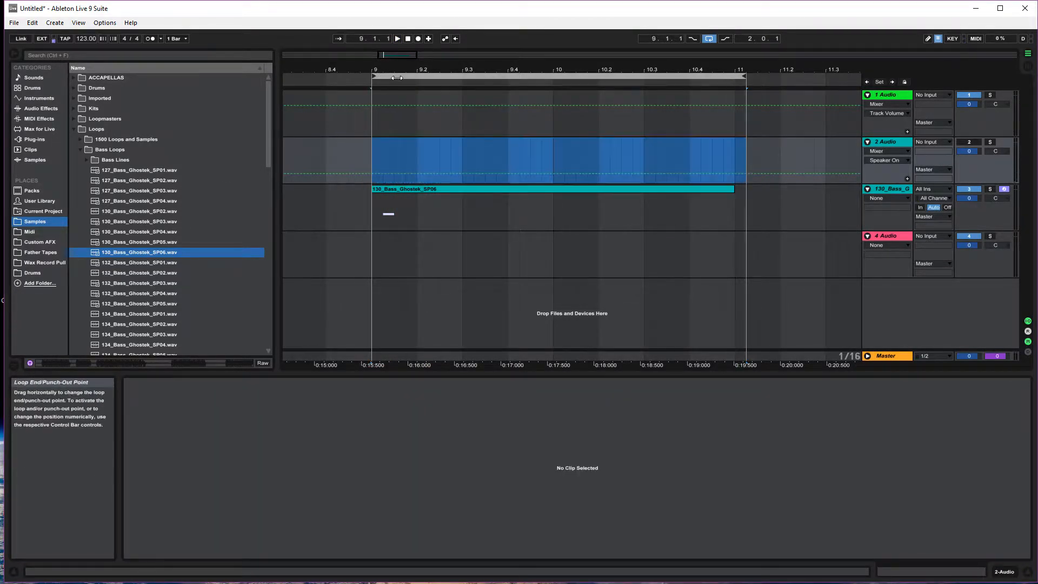
{"action": "left_click_drag", "start_coordinate": [744, 76], "coordinate": [733, 76]}
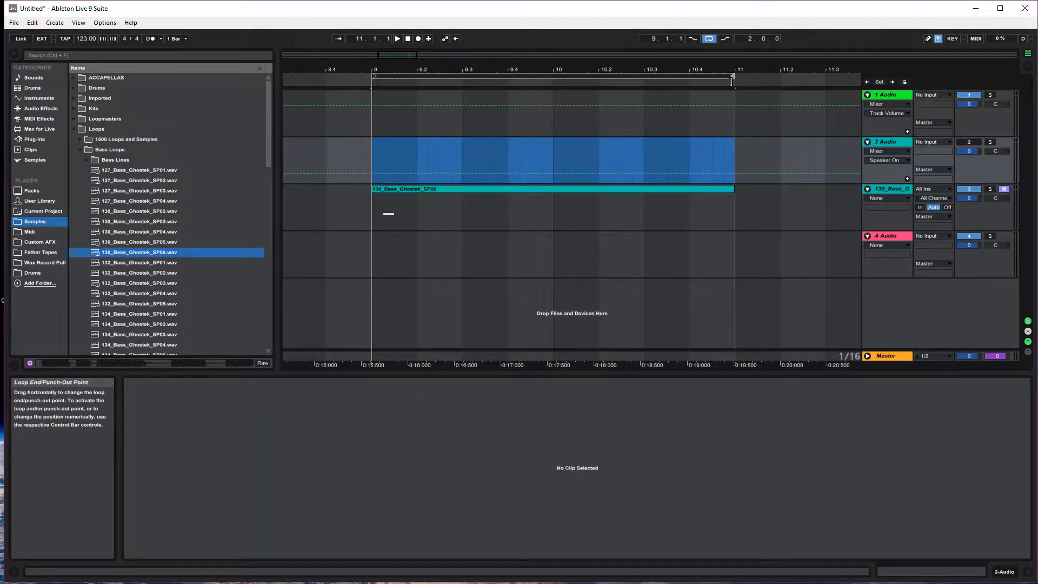
Step: Place Pure_06_Full.wav from the Drums > Loops > Full folder on the 2 Audio track at bar 9
{"action": "left_click", "coordinate": [81, 150]}
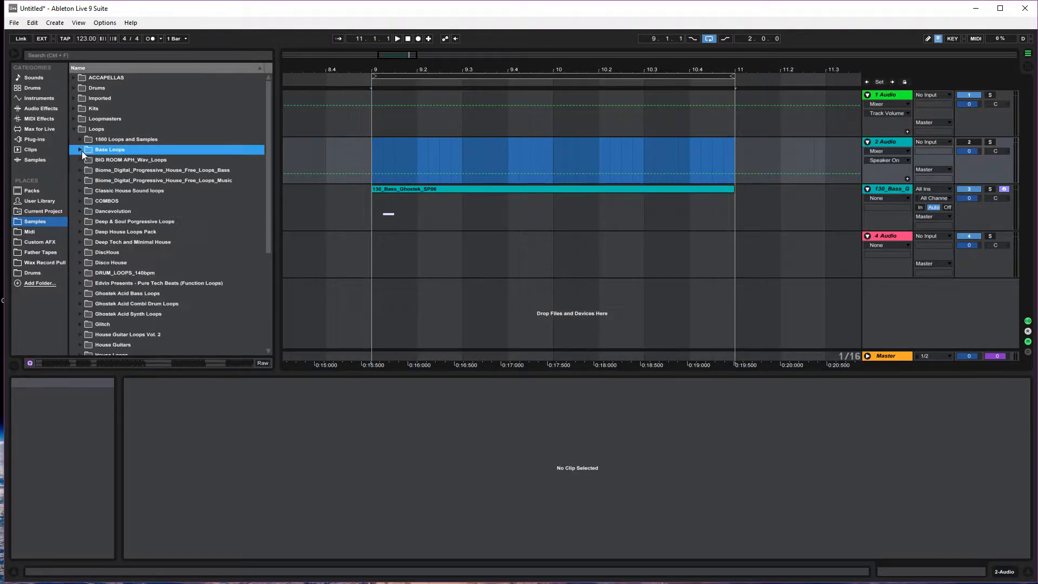
{"action": "left_click", "coordinate": [74, 88]}
{"action": "left_click", "coordinate": [81, 119]}
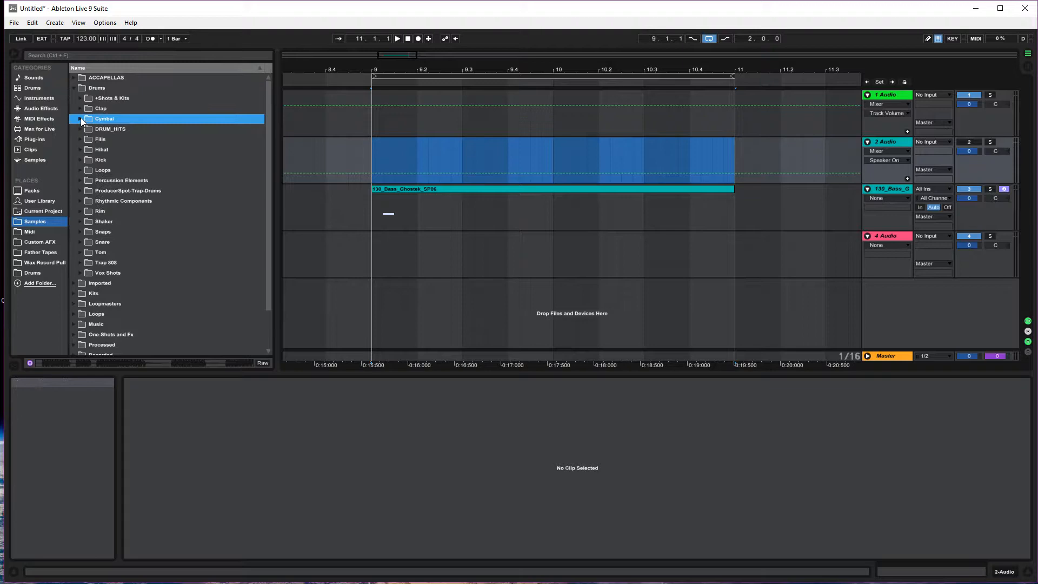
{"action": "left_click", "coordinate": [80, 171]}
{"action": "left_click", "coordinate": [88, 180]}
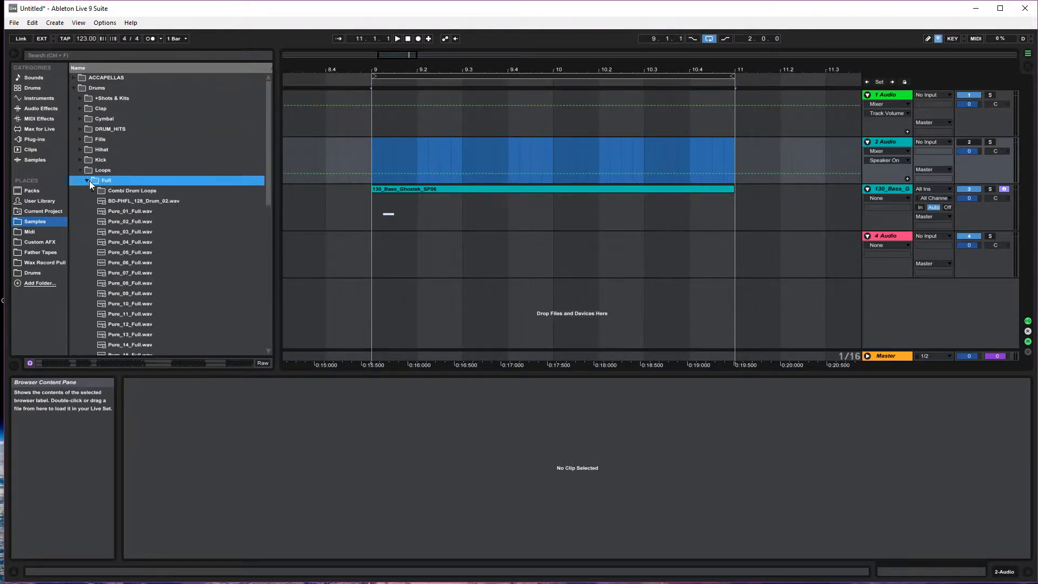
{"action": "left_click", "coordinate": [133, 263]}
{"action": "left_click_drag", "start_coordinate": [294, 236], "coordinate": [437, 145]}
Step: Unmute the 2 Audio track and play the drum loop together with the sliced bass
{"action": "key", "text": "space"}
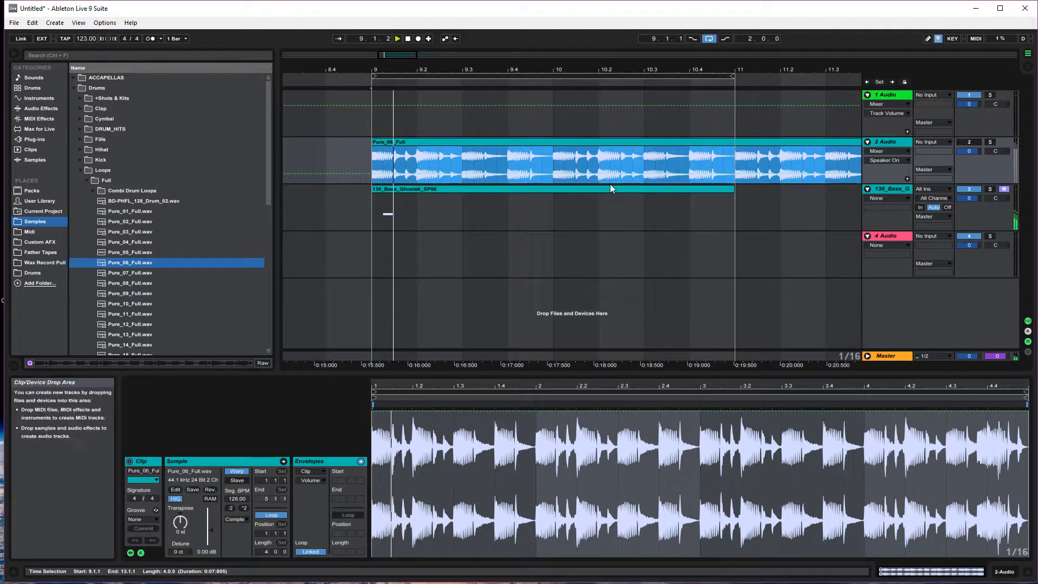
{"action": "left_click", "coordinate": [970, 142]}
{"action": "key", "text": "space"}
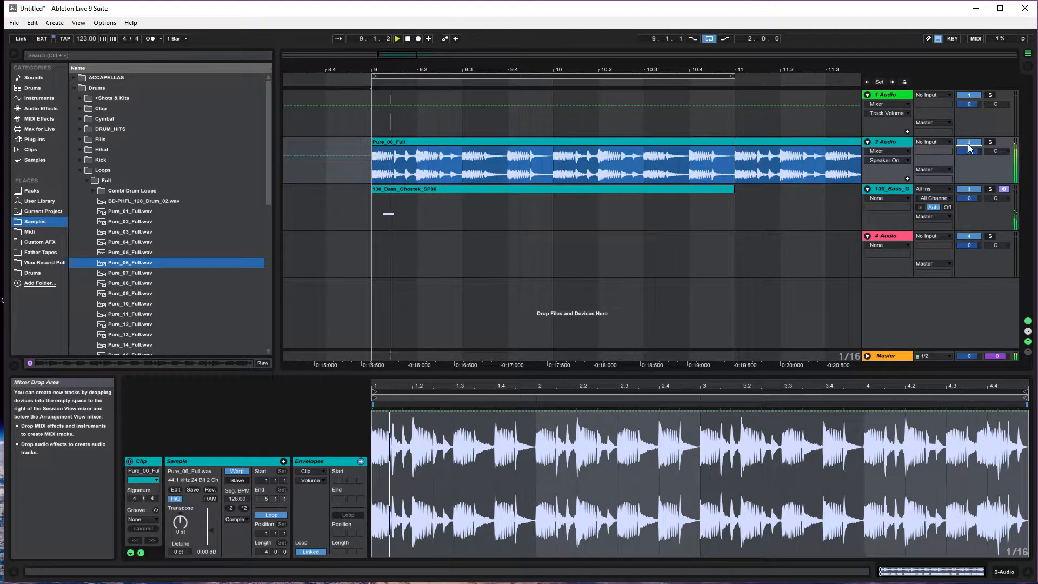
Step: Add a second short Slice 7 note to the bass MIDI clip at 1.2.1 and play it against the drums
{"action": "left_click", "coordinate": [466, 188]}
{"action": "key", "text": "space"}
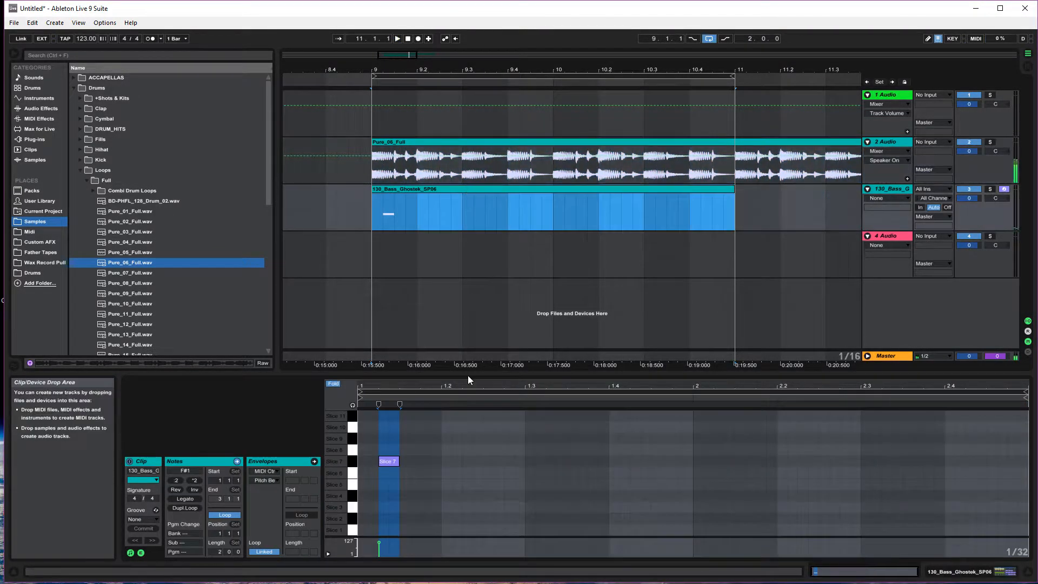
{"action": "double_click", "coordinate": [423, 460]}
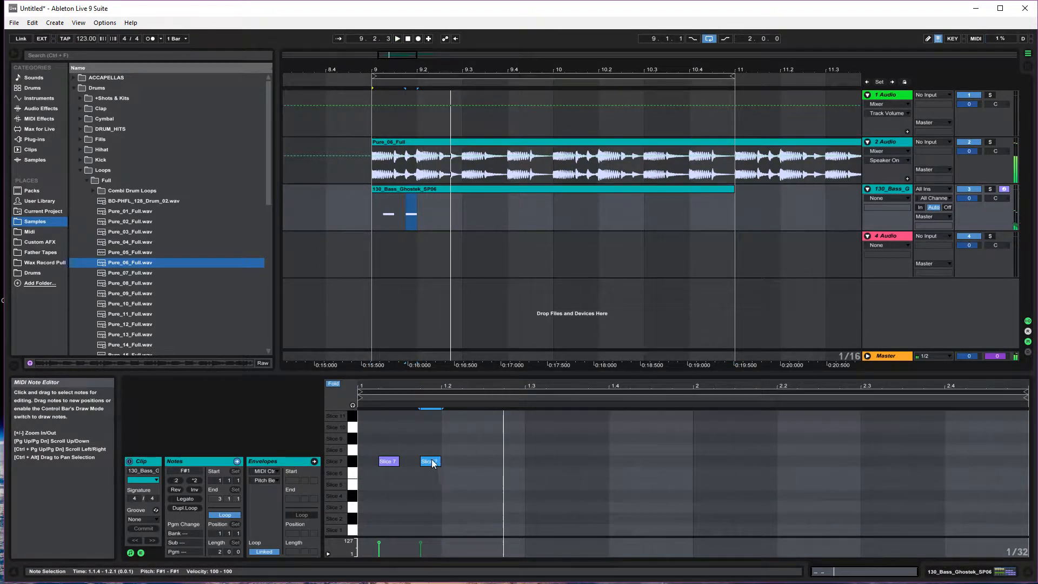
{"action": "left_click_drag", "start_coordinate": [431, 462], "coordinate": [469, 468]}
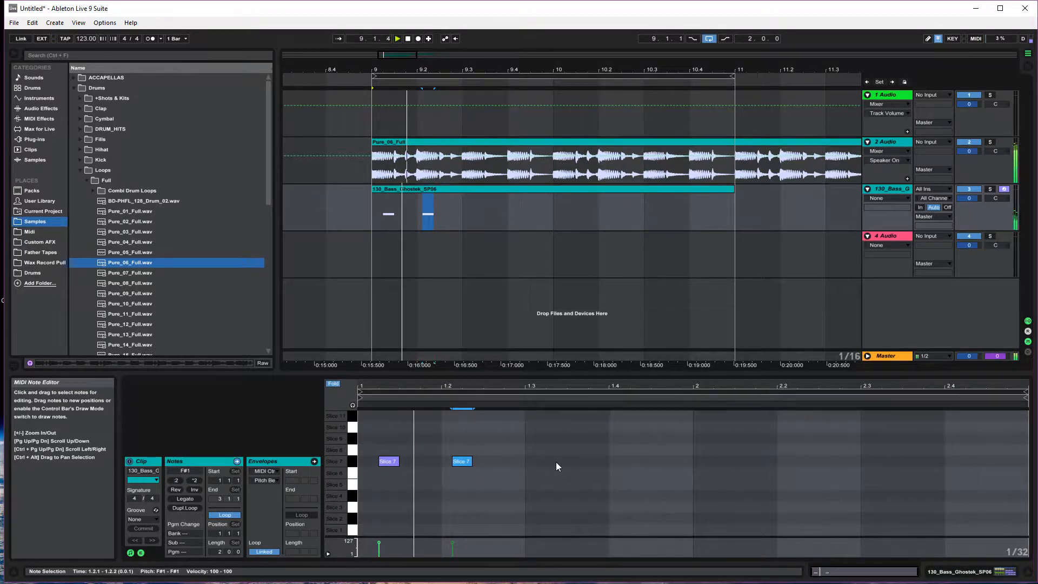
{"action": "key", "text": "space"}
{"action": "left_click", "coordinate": [621, 475]}
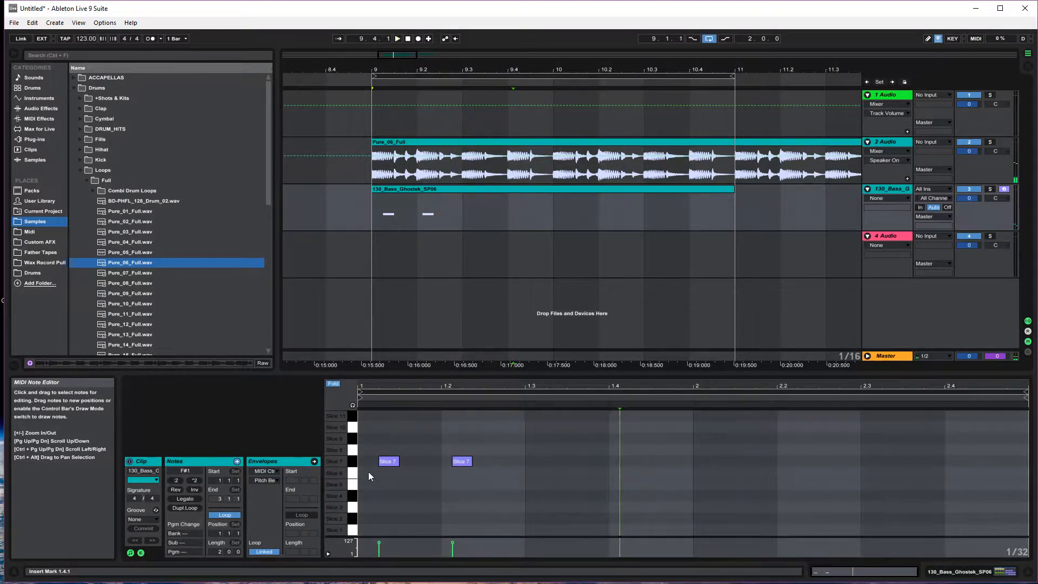
Step: Turn on note preview in the MIDI editor and audition the Slice 6, Slice 7 and Slice 8 keys
{"action": "left_click", "coordinate": [353, 405]}
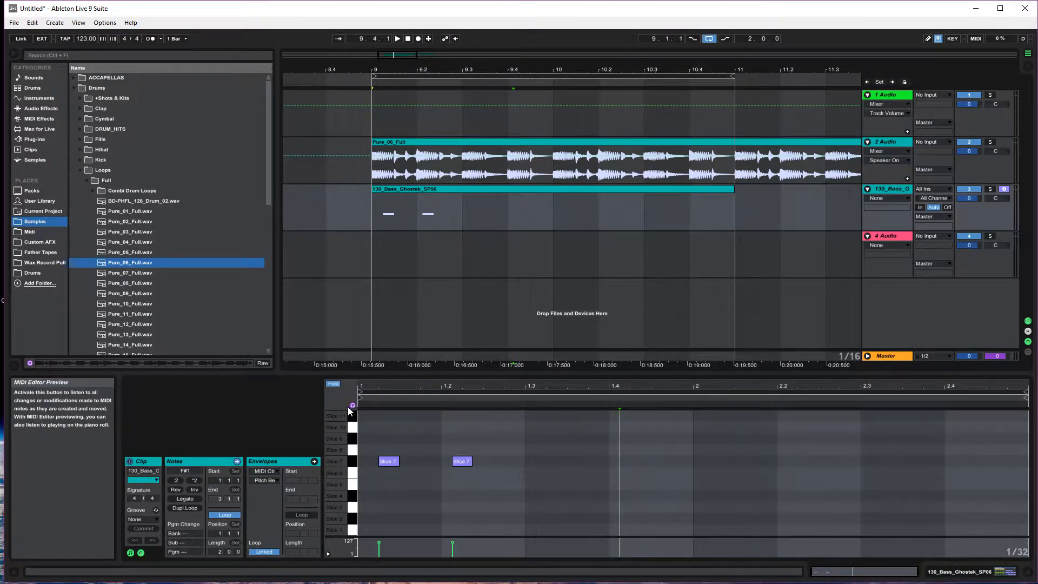
{"action": "left_click", "coordinate": [353, 473]}
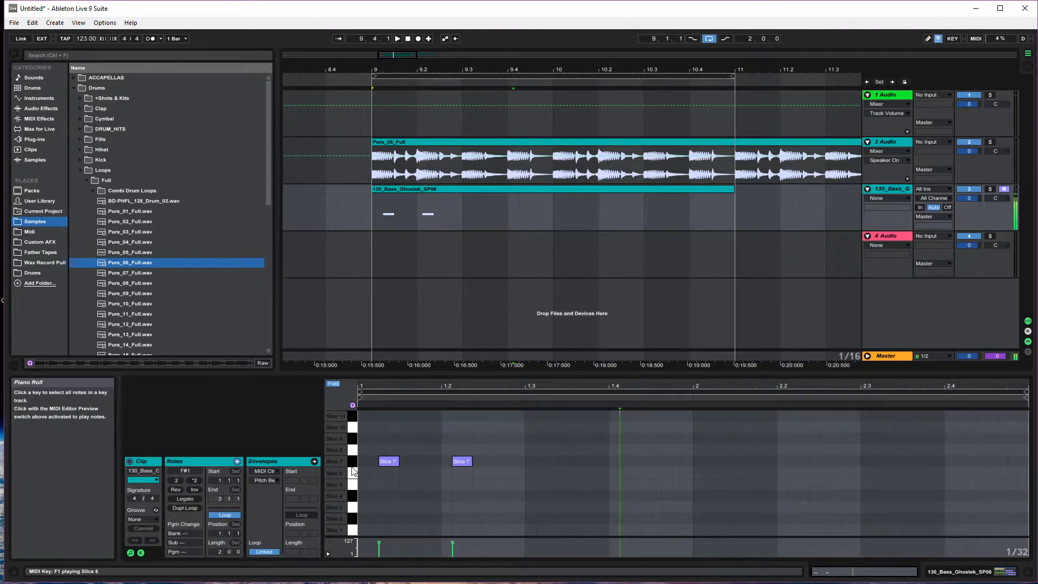
{"action": "left_click", "coordinate": [352, 462]}
{"action": "left_click", "coordinate": [351, 449]}
Step: Add a short Slice 8 note at 1.1.4 and listen to it with the drum loop
{"action": "left_click", "coordinate": [420, 453]}
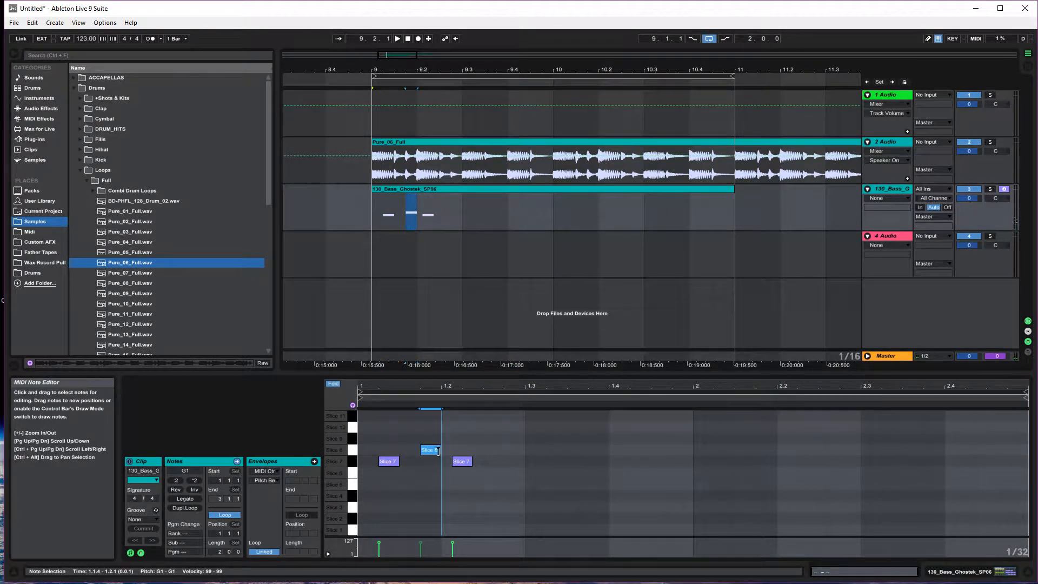
{"action": "key", "text": "space"}
{"action": "left_click", "coordinate": [427, 449]}
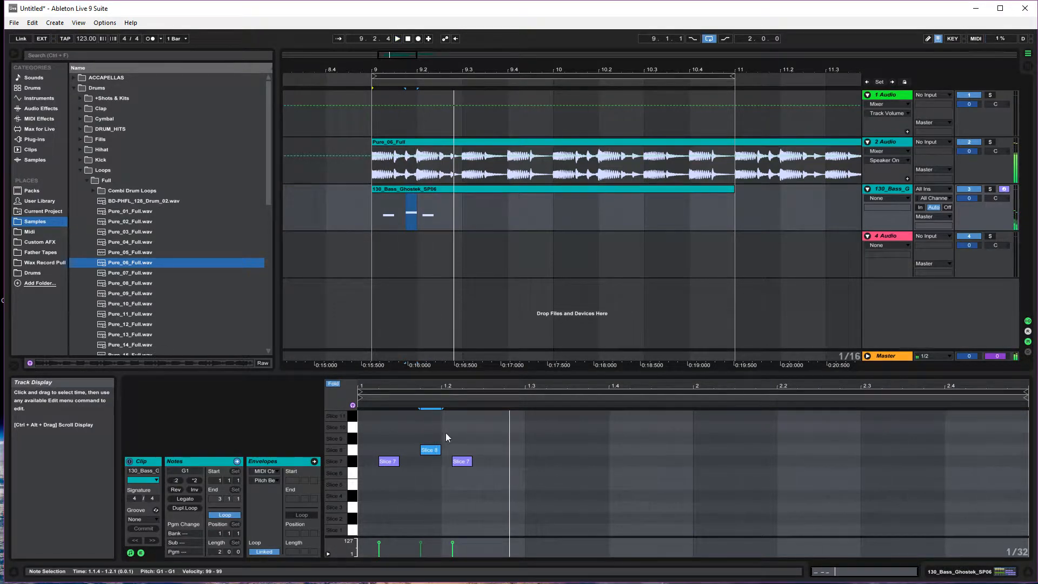
{"action": "key", "text": "space"}
Step: Place the Slice 8 notes at 1.1.1 and 1.2.2 instead of 1.1.4, and play the pattern back
{"action": "left_click_drag", "start_coordinate": [434, 456], "coordinate": [482, 459]}
{"action": "key", "text": "space"}
{"action": "key", "text": "space"}
{"action": "key", "text": "space"}
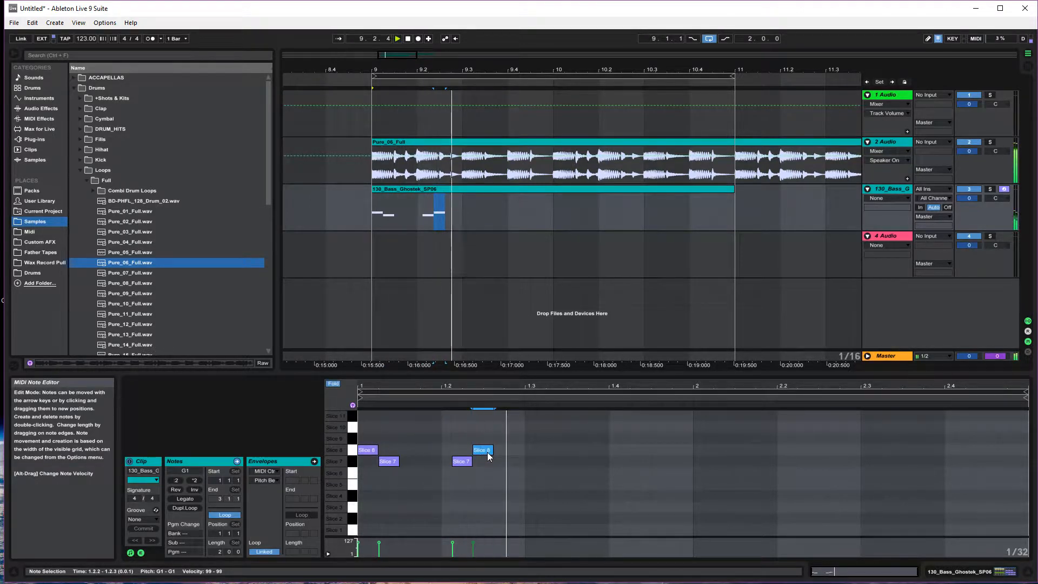
{"action": "key", "text": "space"}
{"action": "key", "text": "space"}
{"action": "key", "text": "space"}
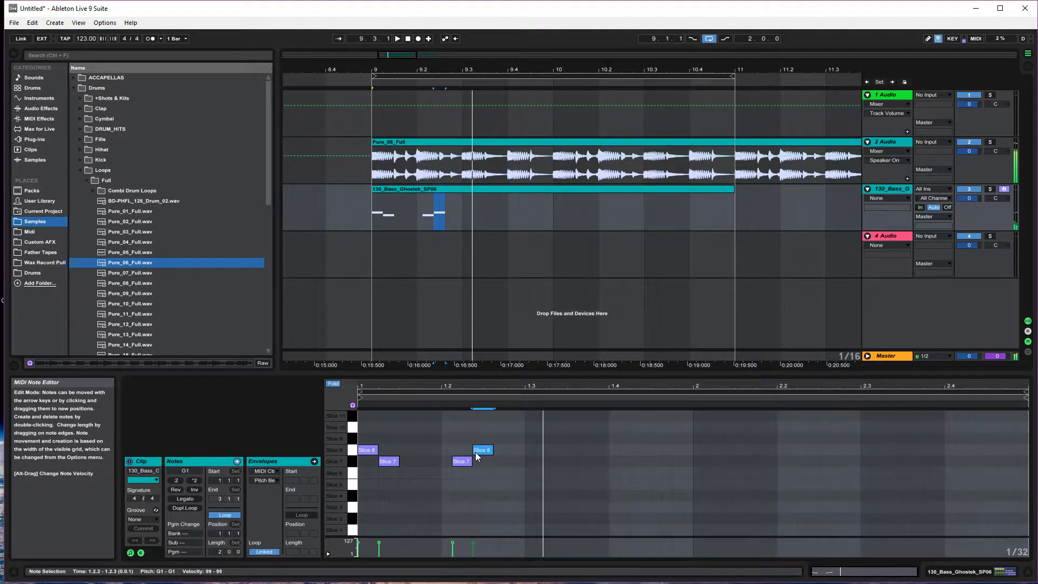
{"action": "key", "text": "space"}
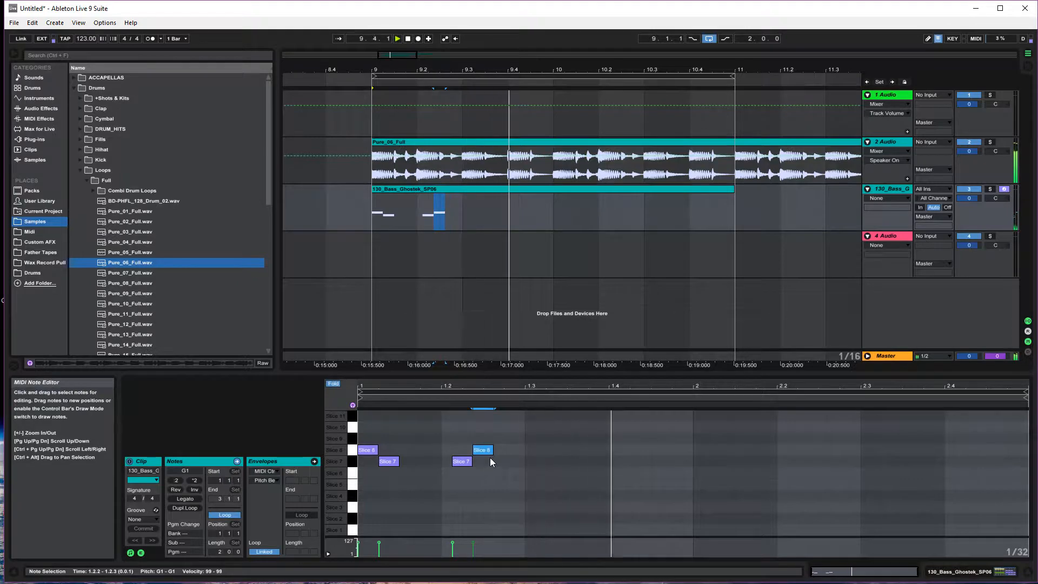
{"action": "key", "text": "space"}
Step: Loop the bass MIDI clip over bar 1 so the four-note pattern repeats, and play it
{"action": "left_click", "coordinate": [504, 474]}
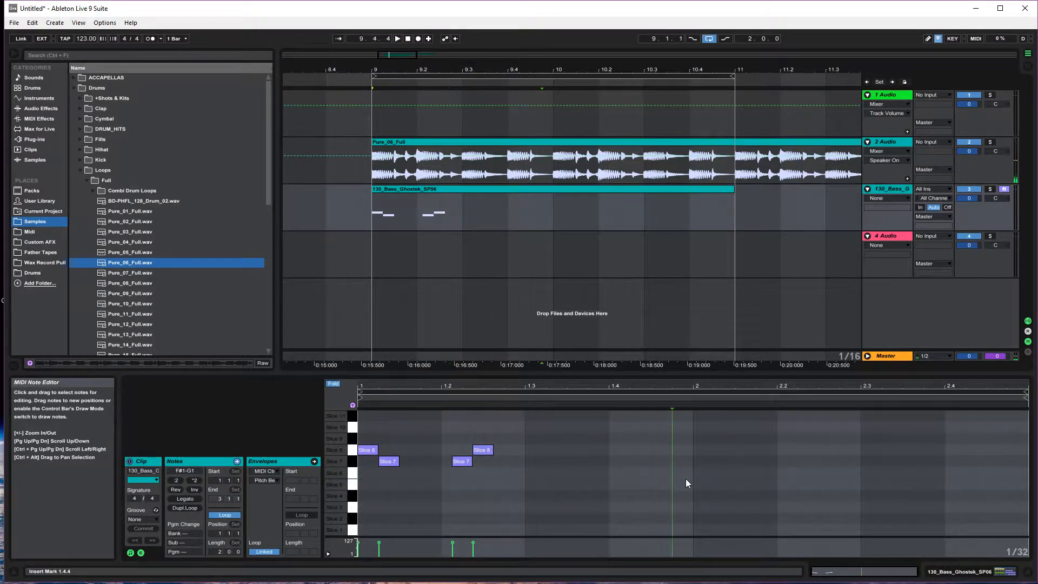
{"action": "left_click_drag", "start_coordinate": [691, 479], "coordinate": [344, 457]}
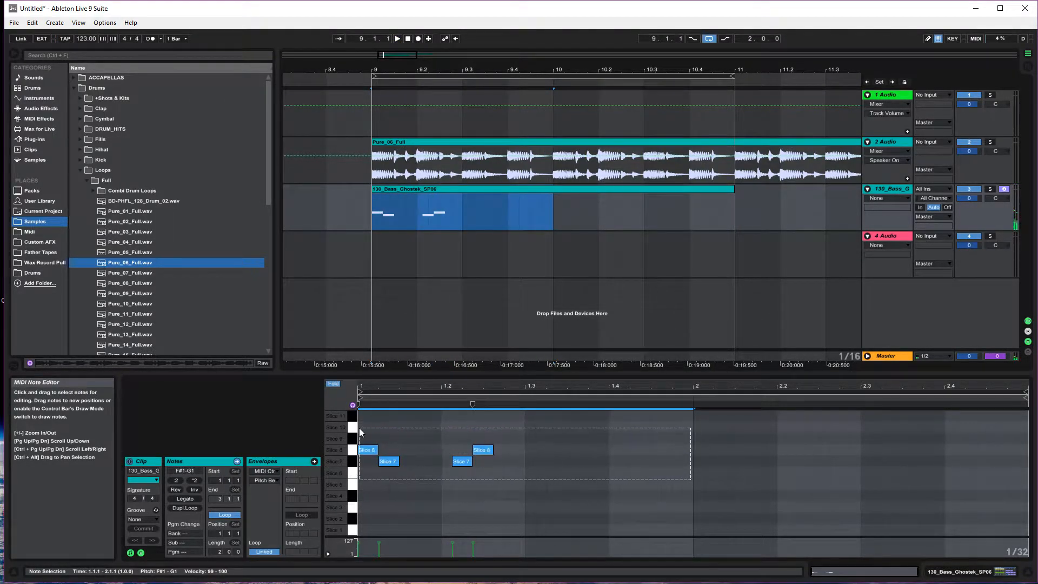
{"action": "key", "text": "ctrl+l"}
{"action": "key", "text": "space"}
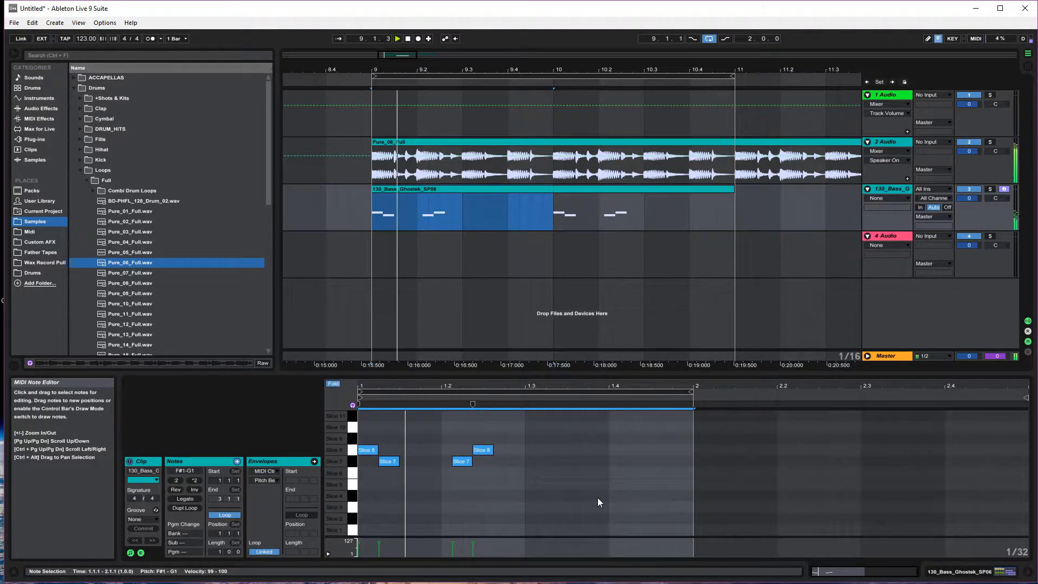
Step: Add a Slice 2 note at 1.3.1 and a Slice 1 note at 1.4.1, each three 1/32 steps long, during playback
{"action": "double_click", "coordinate": [615, 533]}
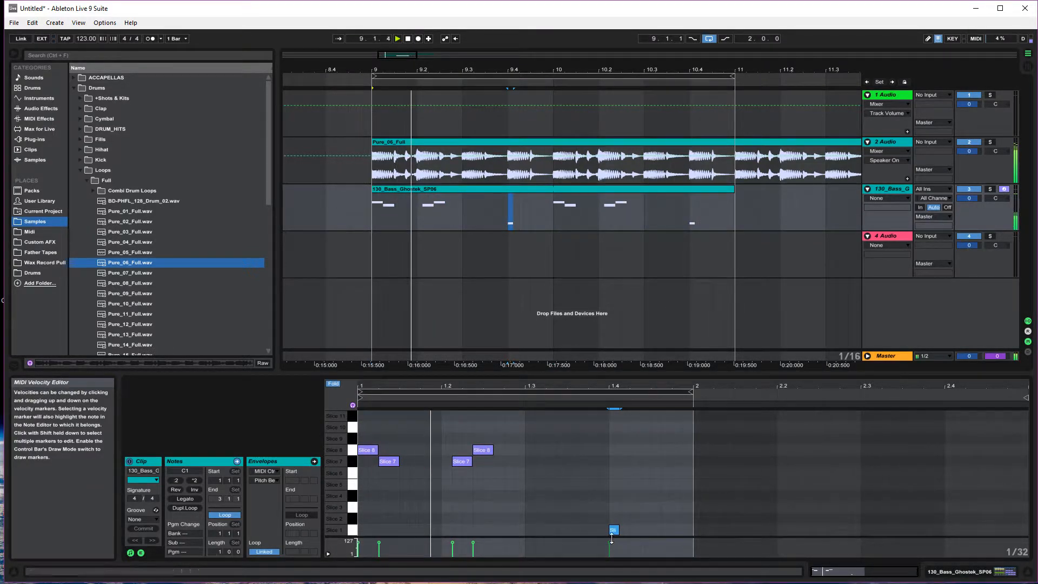
{"action": "left_click_drag", "start_coordinate": [617, 532], "coordinate": [641, 534]}
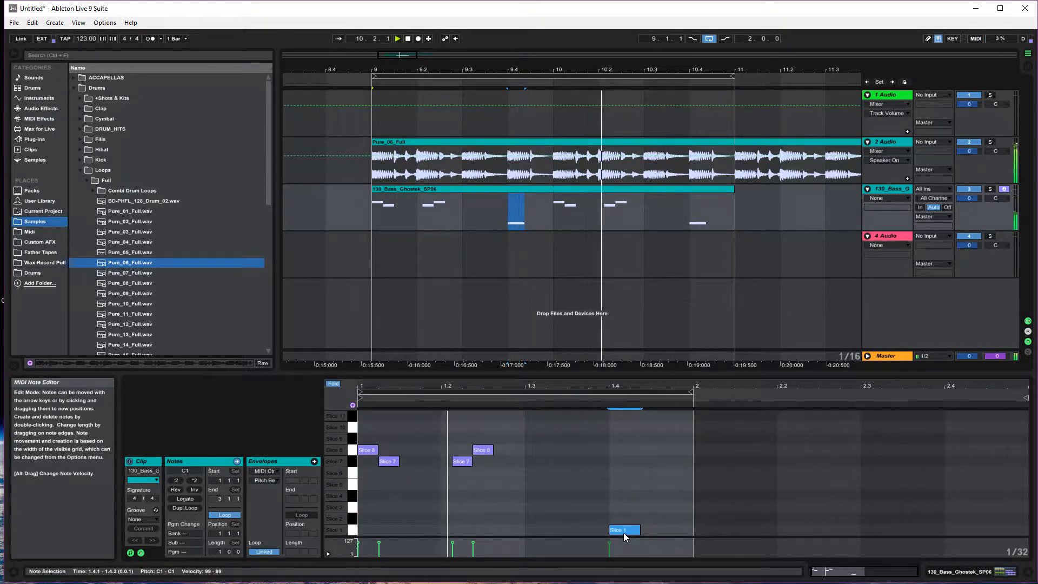
{"action": "left_click", "coordinate": [616, 522]}
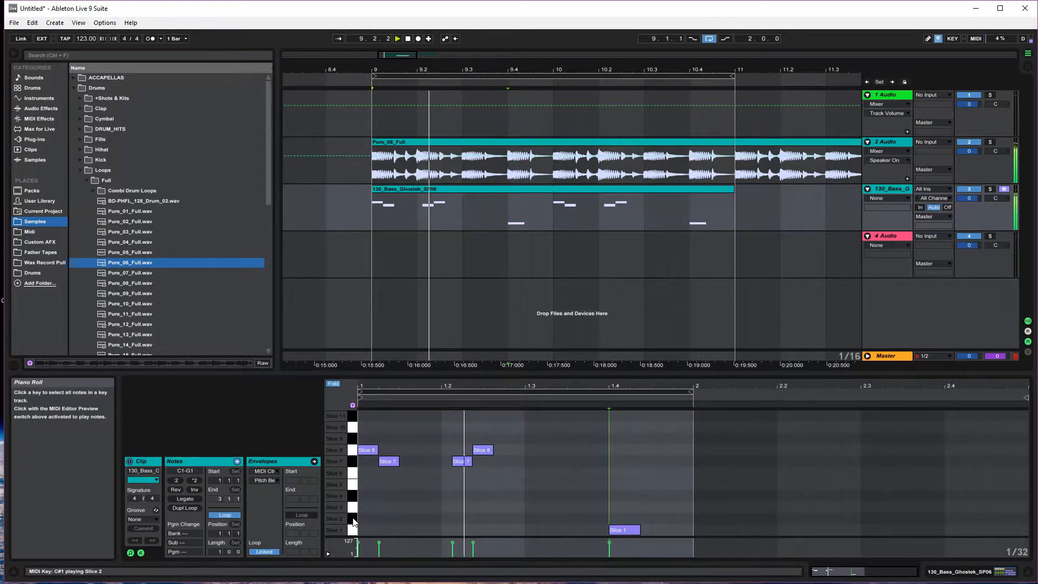
{"action": "double_click", "coordinate": [541, 518]}
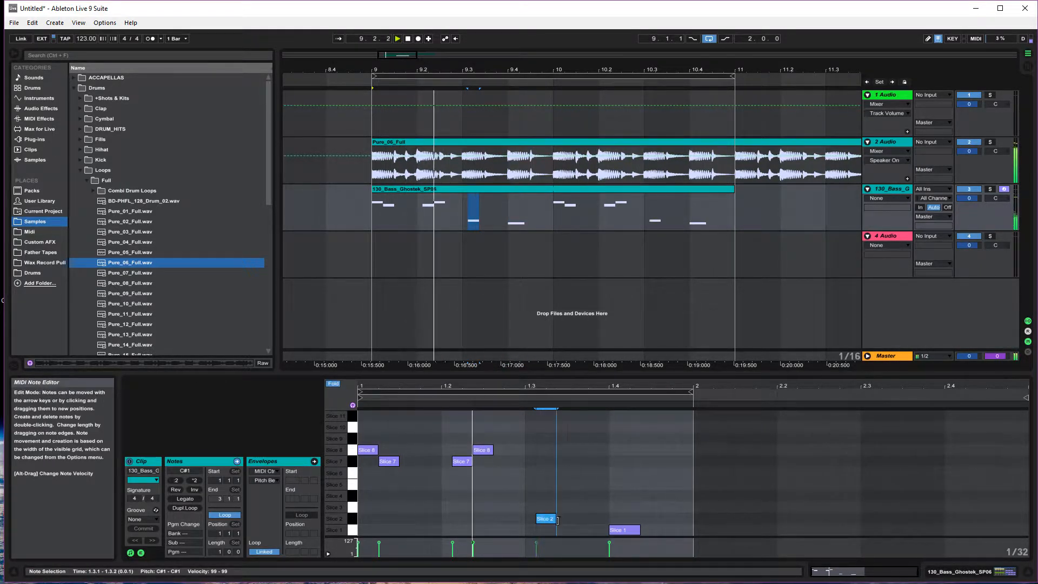
{"action": "left_click_drag", "start_coordinate": [545, 518], "coordinate": [567, 519]}
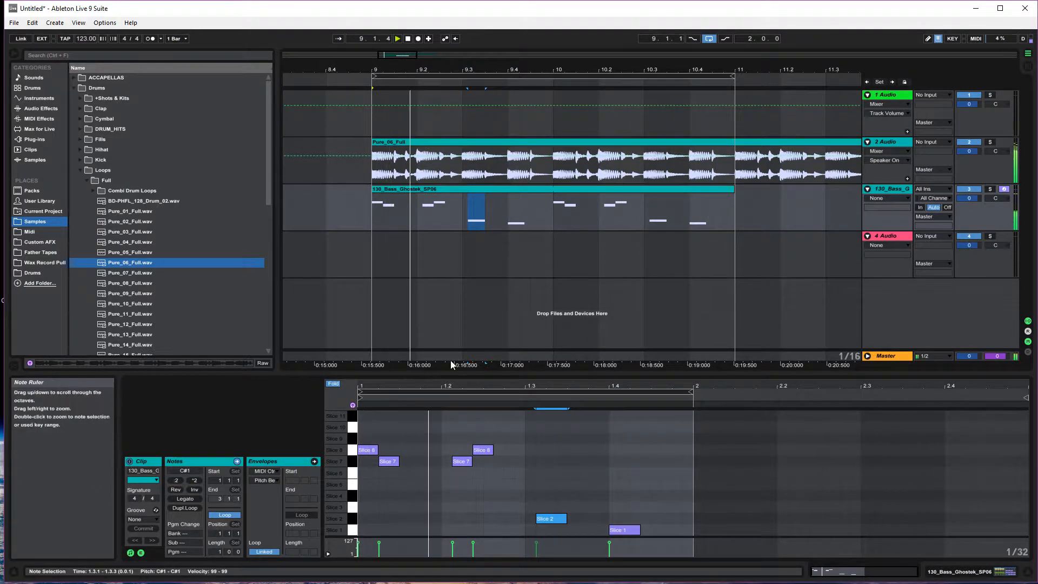
{"action": "double_click", "coordinate": [409, 39]}
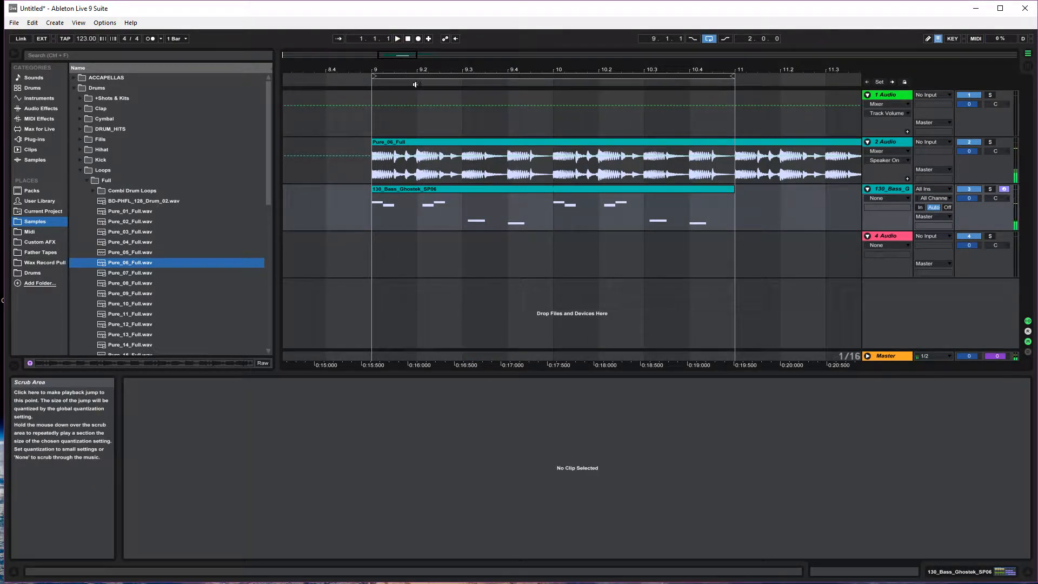
Step: List the audio effects and open the Slice 8 pad's device chain in the bass track's drum rack
{"action": "left_click", "coordinate": [550, 188]}
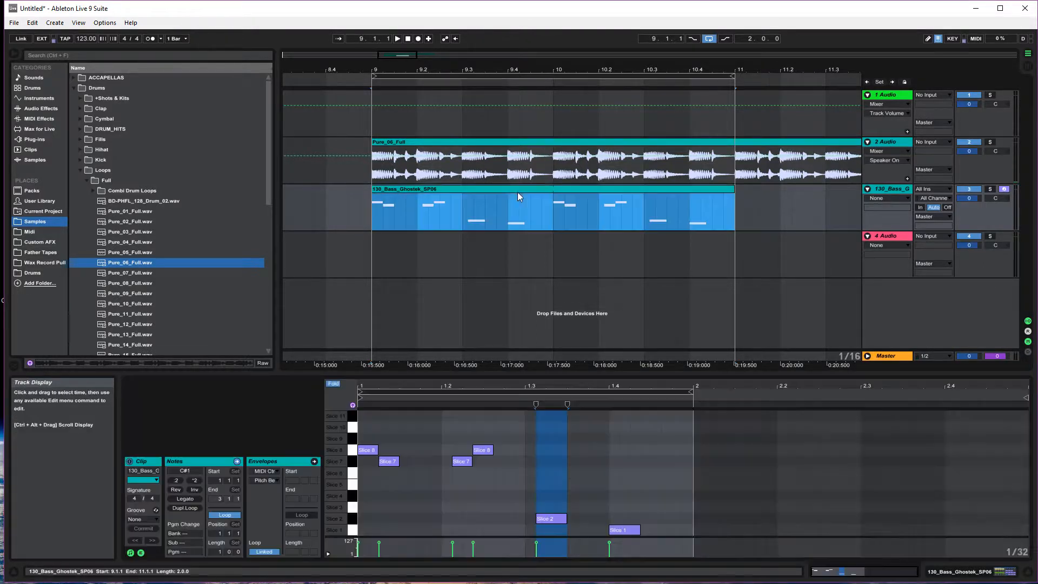
{"action": "left_click", "coordinate": [81, 171]}
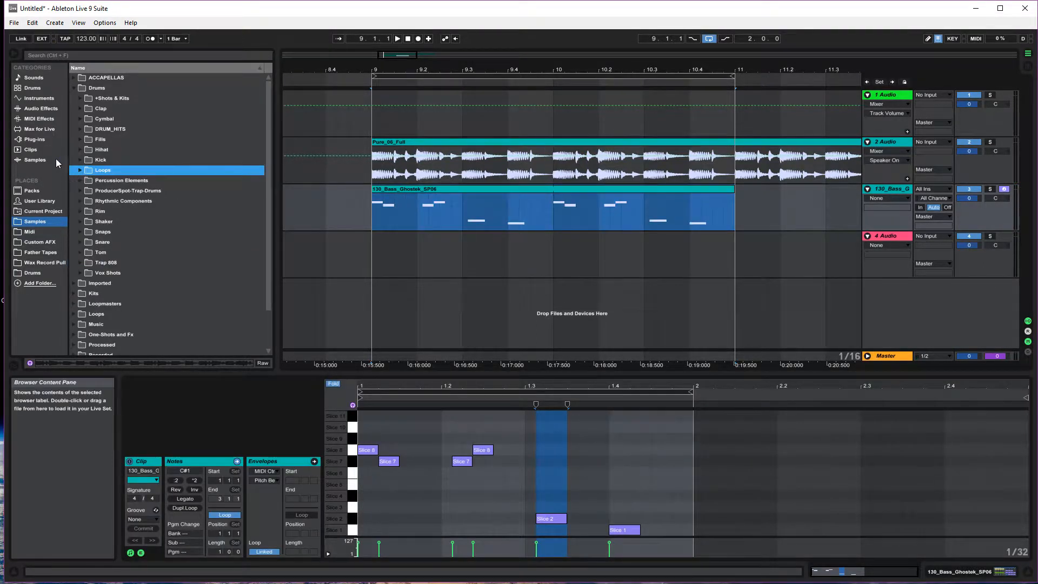
{"action": "left_click", "coordinate": [41, 109]}
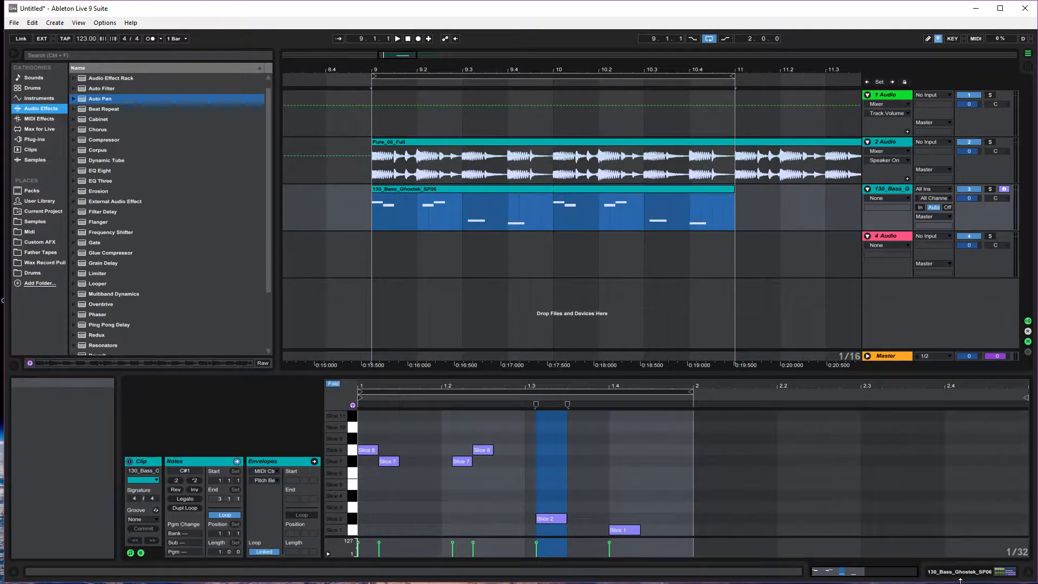
{"action": "left_click", "coordinate": [1010, 571]}
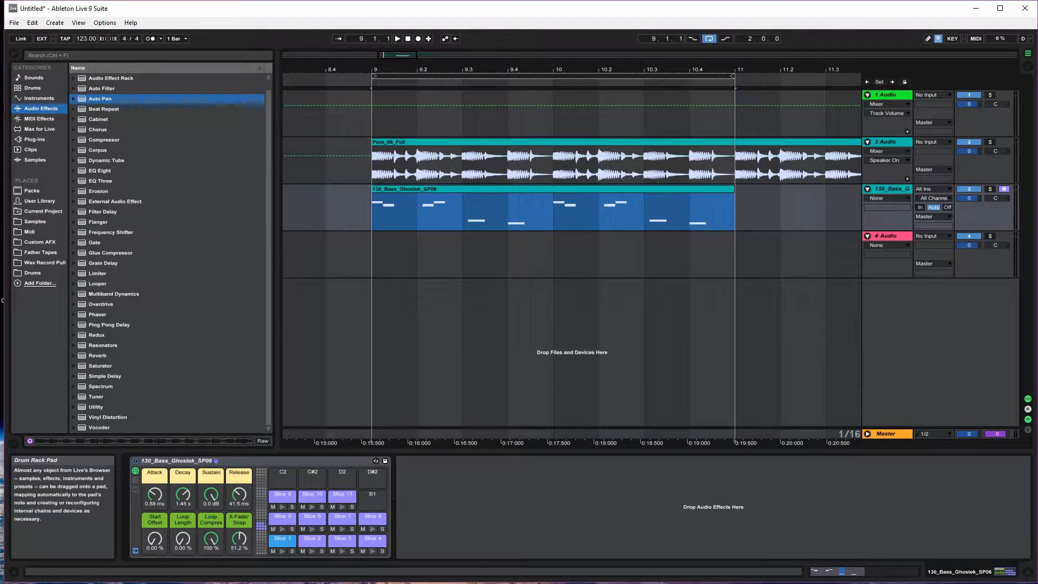
{"action": "left_click", "coordinate": [847, 574]}
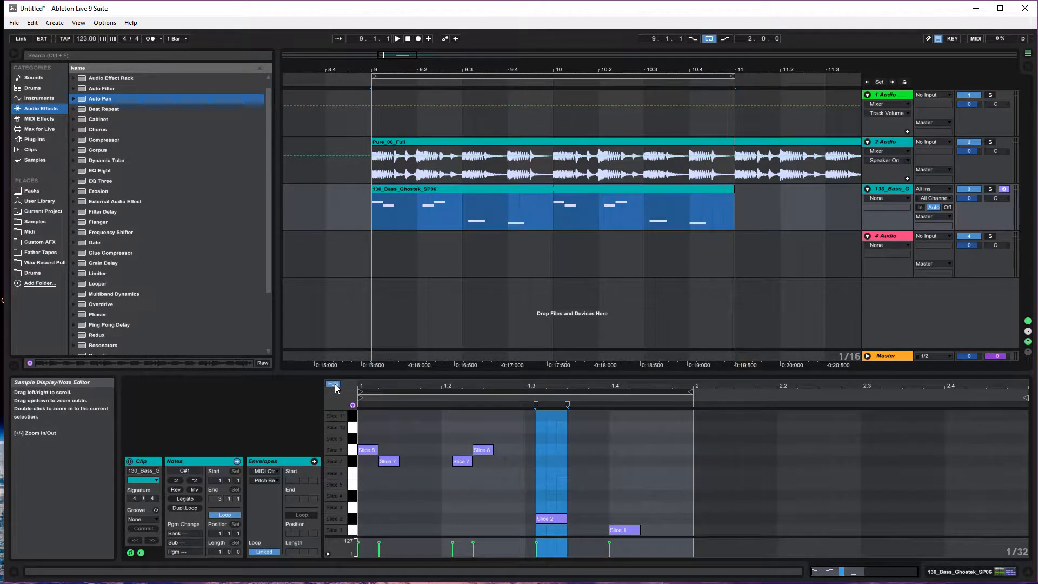
{"action": "left_click", "coordinate": [958, 574]}
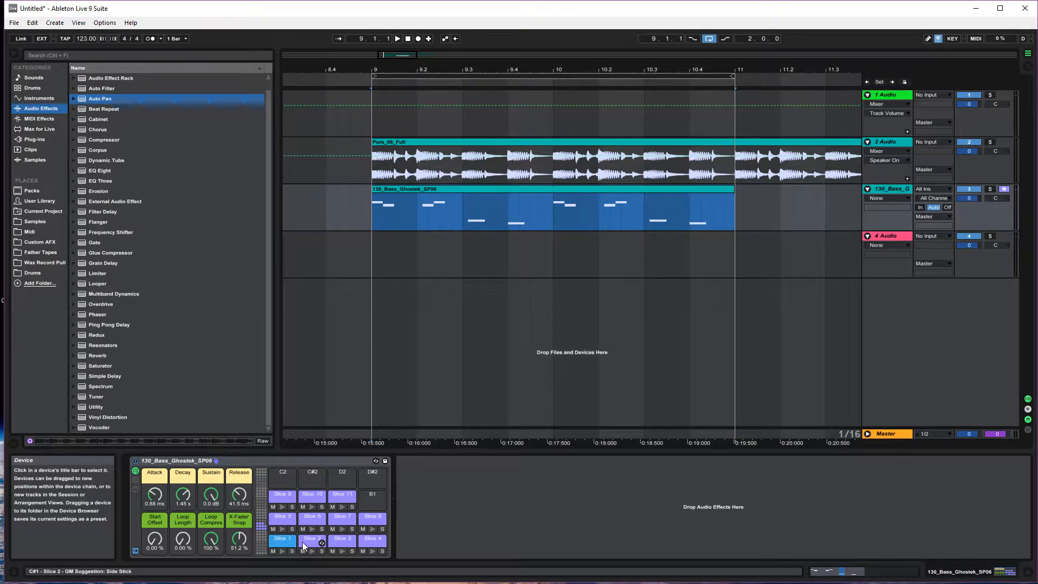
{"action": "left_click", "coordinate": [305, 545]}
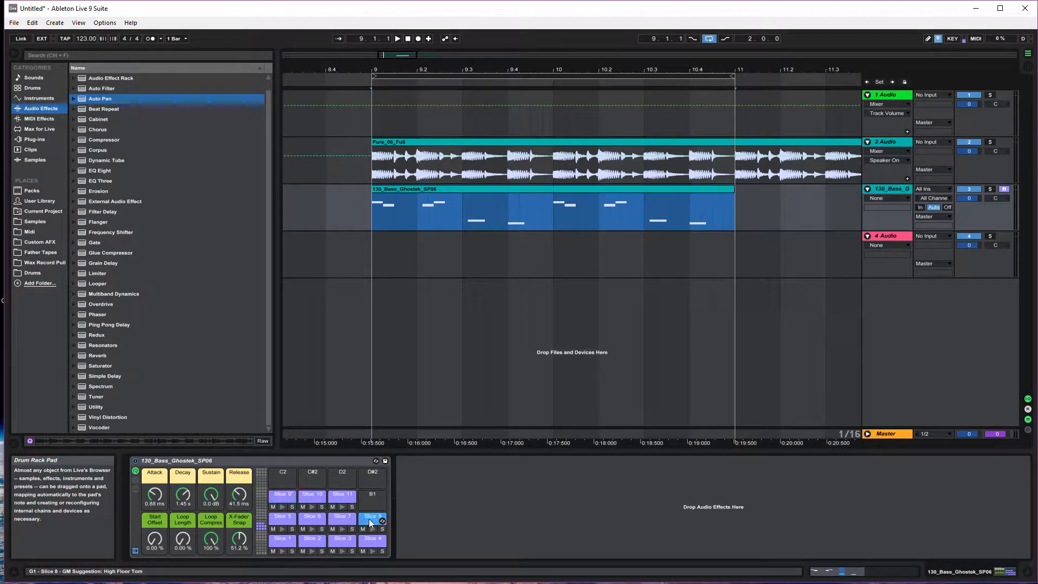
{"action": "left_click", "coordinate": [369, 521]}
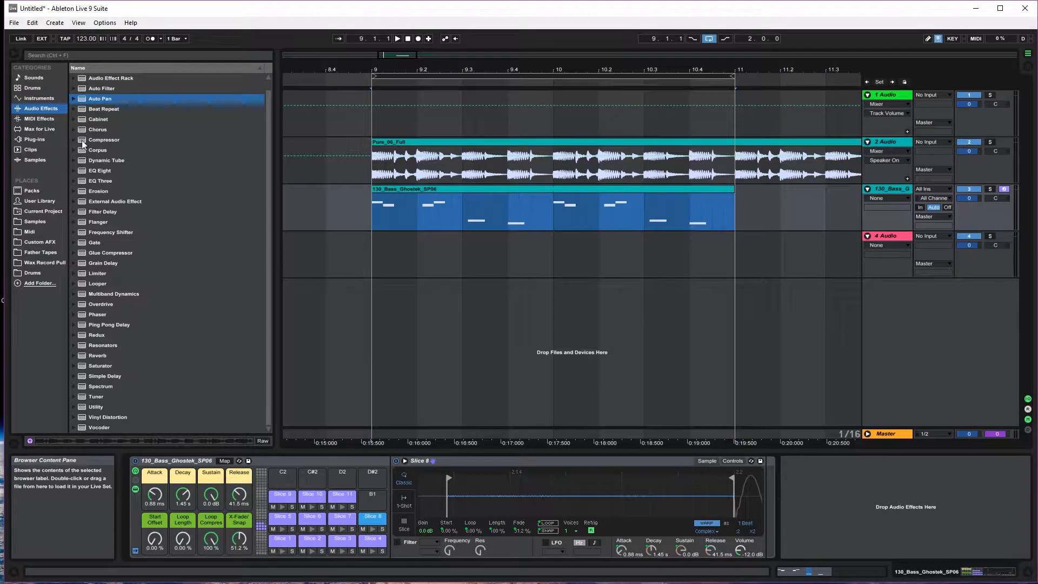
Step: Try a Chorus on the Slice 8 pad with about 4.08 ms modulation at 5.40 Hz, audition the pad, and remove the effect
{"action": "scroll", "coordinate": [82, 138], "scroll_direction": "up", "scroll_amount": 1}
{"action": "left_click_drag", "start_coordinate": [82, 139], "coordinate": [515, 445]}
{"action": "left_click_drag", "start_coordinate": [750, 517], "coordinate": [757, 518]}
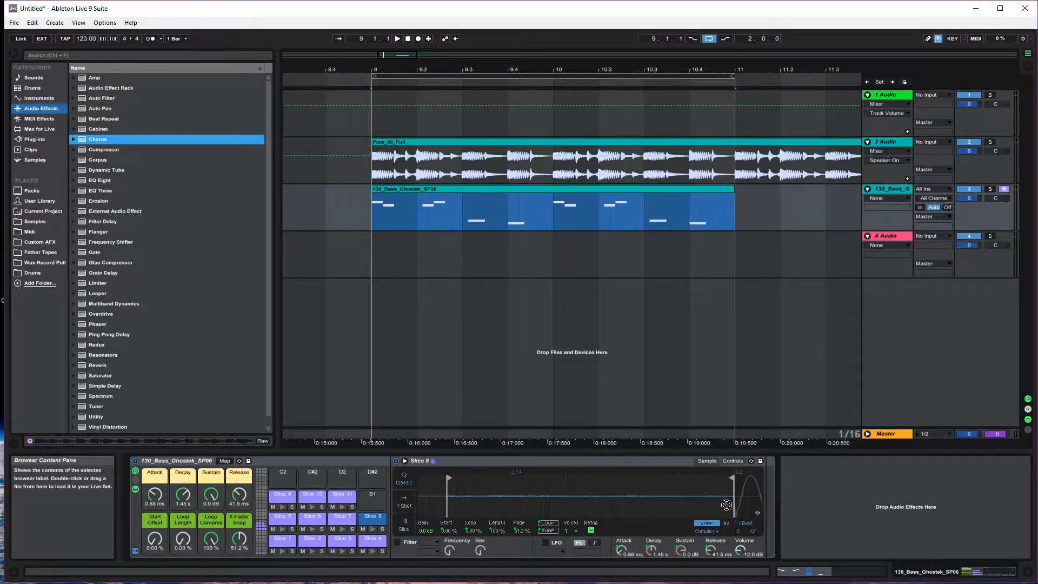
{"action": "left_click_drag", "start_coordinate": [767, 511], "coordinate": [768, 512]}
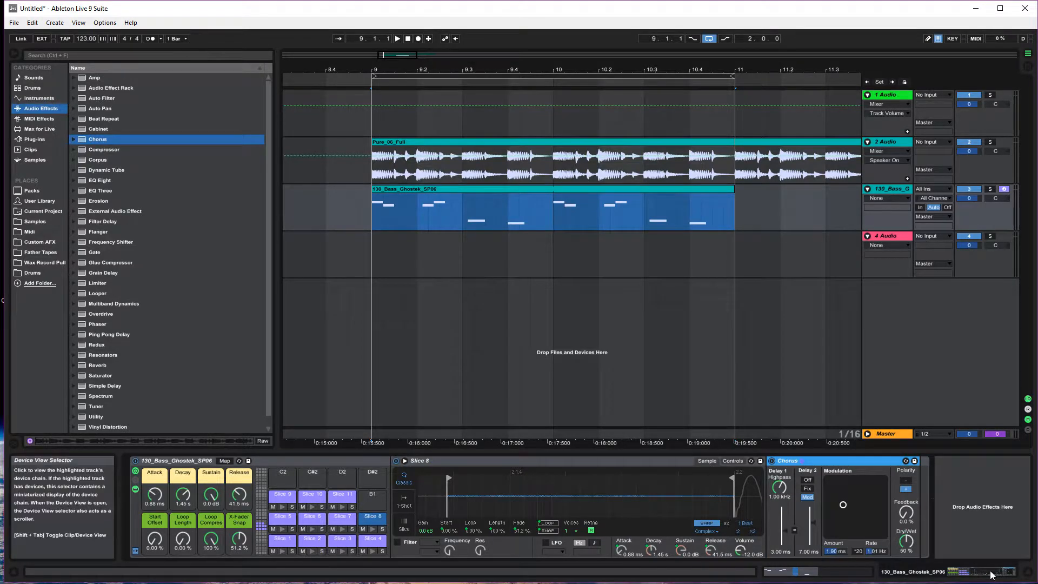
{"action": "left_click", "coordinate": [374, 529]}
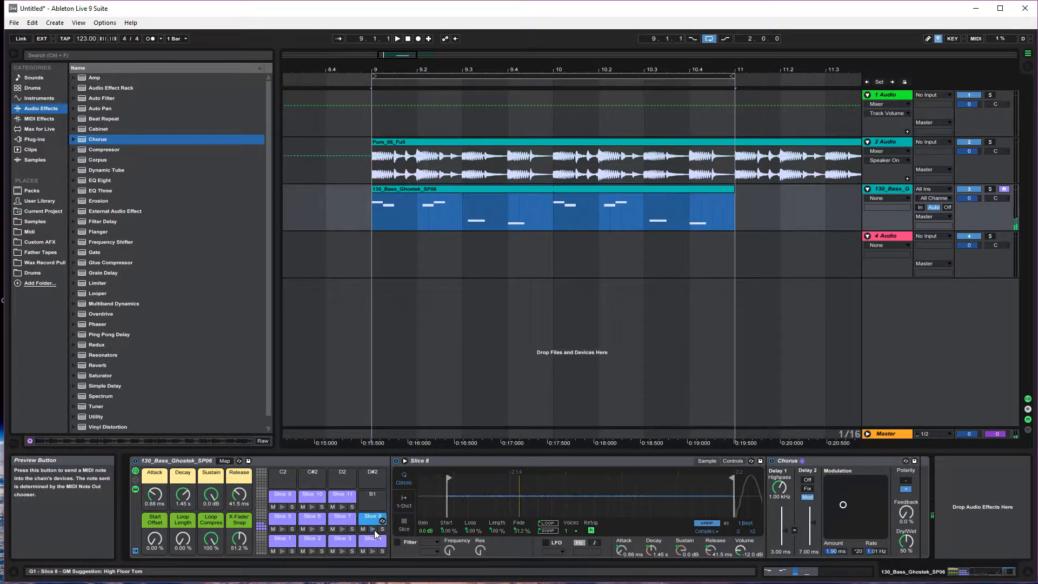
{"action": "left_click_drag", "start_coordinate": [843, 505], "coordinate": [868, 491]}
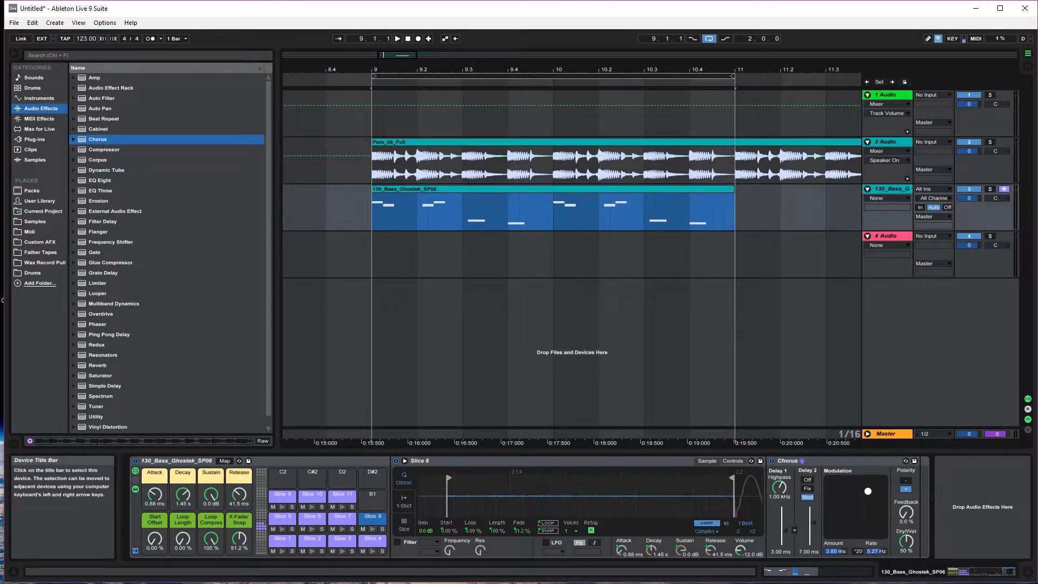
{"action": "left_click", "coordinate": [374, 529]}
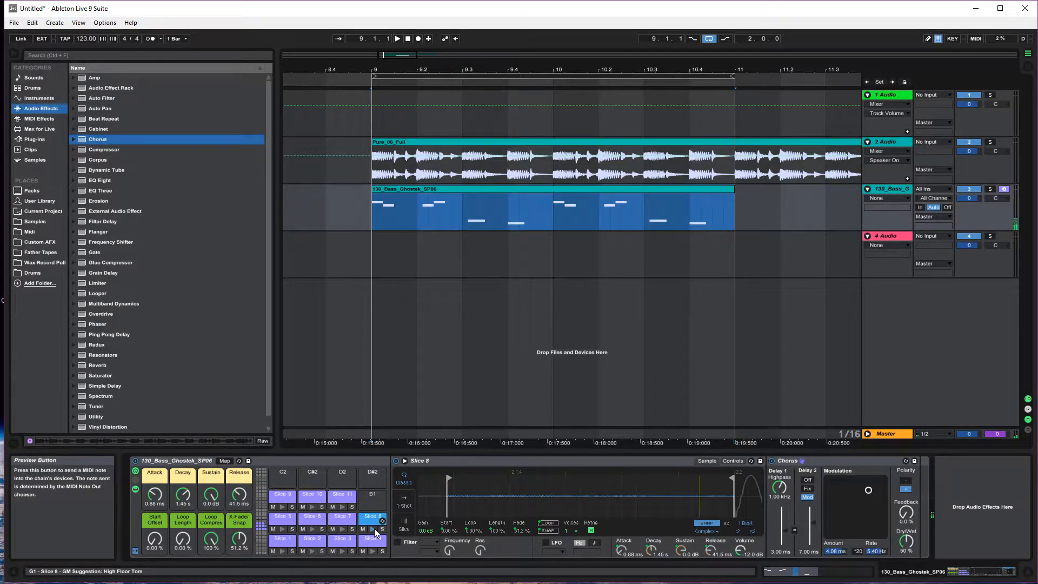
{"action": "left_click", "coordinate": [837, 469]}
{"action": "key", "text": "Delete"}
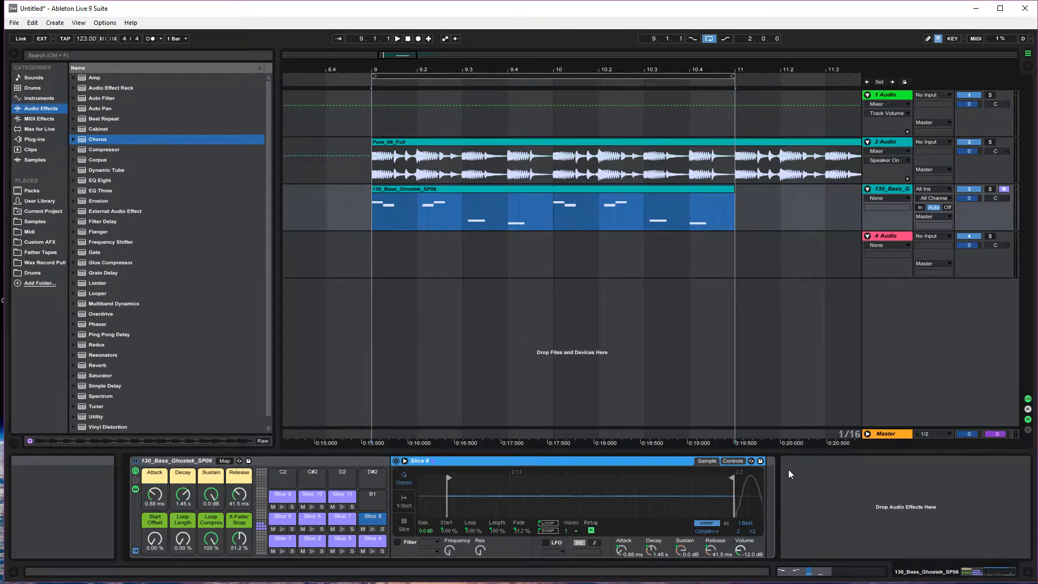
Step: Add a Saturator to the Slice 8 chain and play the bassline with the drum loop
{"action": "left_click", "coordinate": [106, 222]}
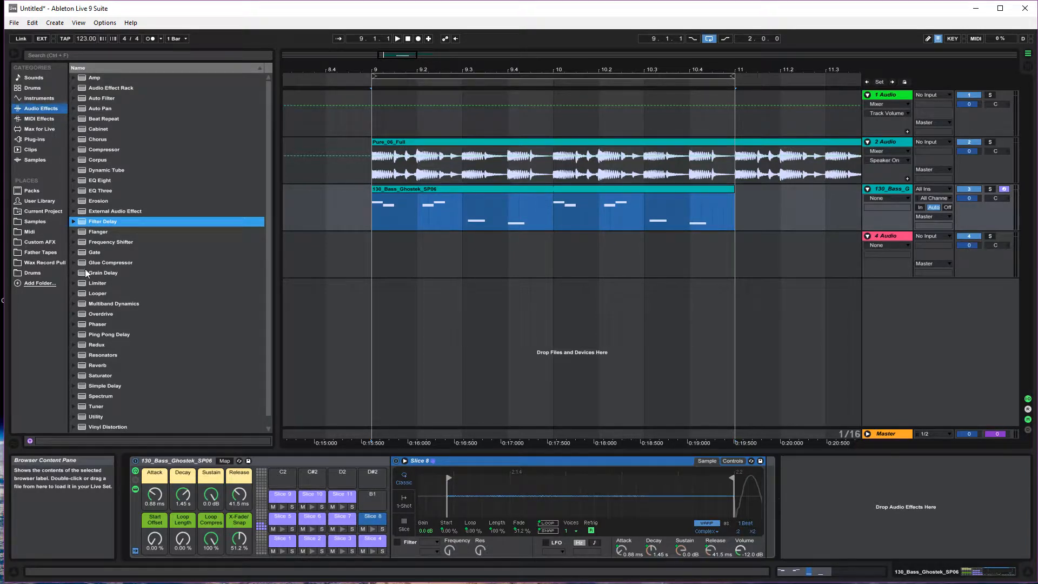
{"action": "left_click", "coordinate": [83, 327]}
{"action": "left_click", "coordinate": [83, 316]}
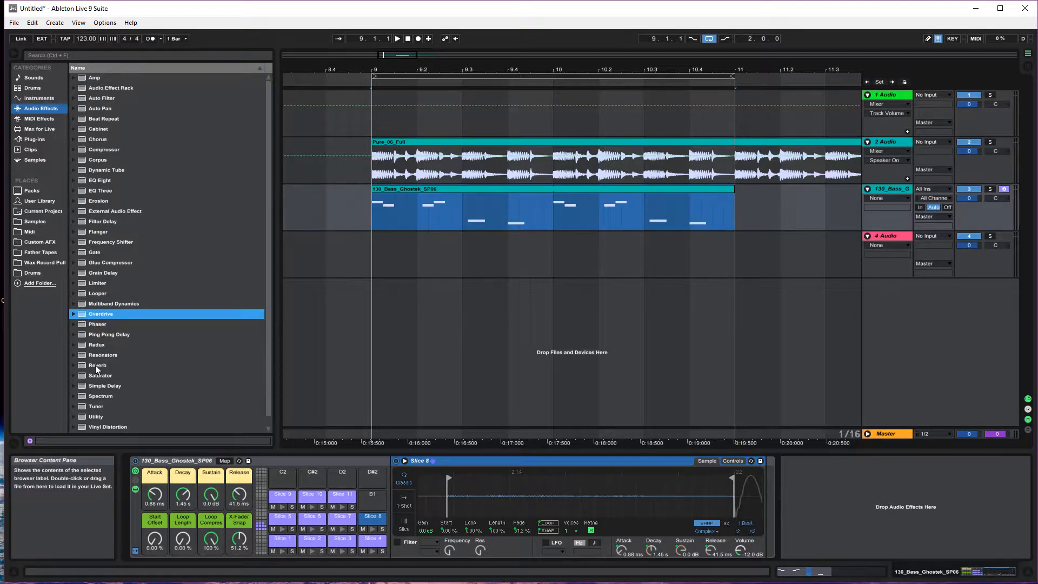
{"action": "left_click_drag", "start_coordinate": [100, 375], "coordinate": [121, 387]}
{"action": "left_click_drag", "start_coordinate": [761, 494], "coordinate": [778, 498]}
{"action": "key", "text": "space"}
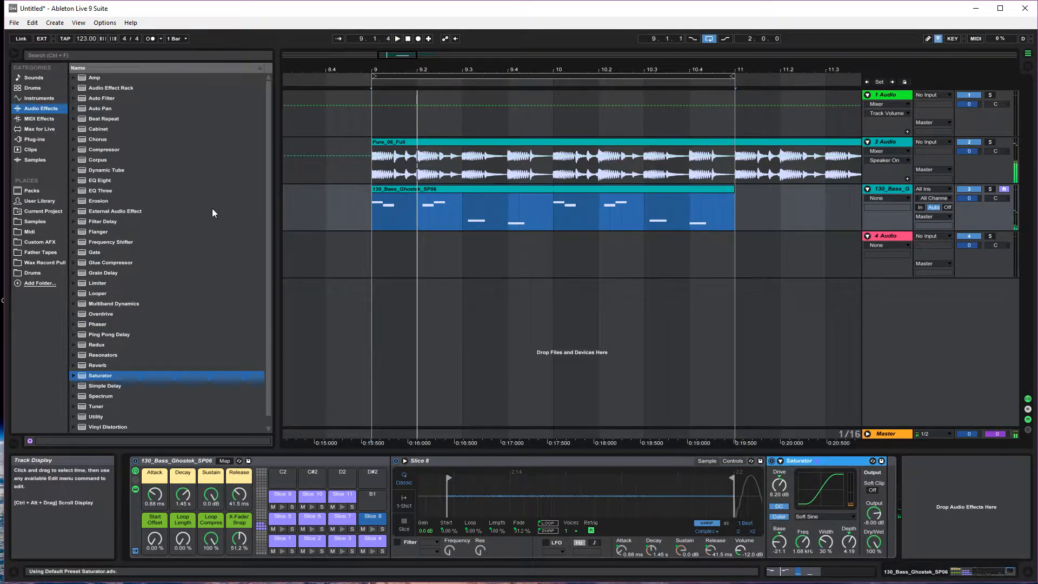
Step: Set the Saturator's drive to 20.6 dB, its colour frequency to 2.17 kHz and its base to -9.14
{"action": "left_click_drag", "start_coordinate": [776, 490], "coordinate": [776, 471]}
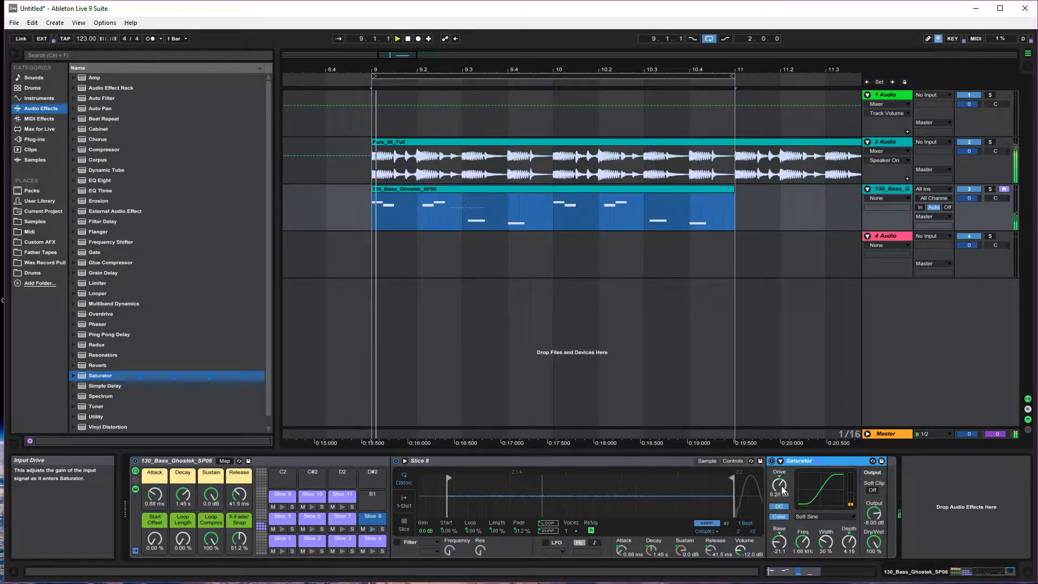
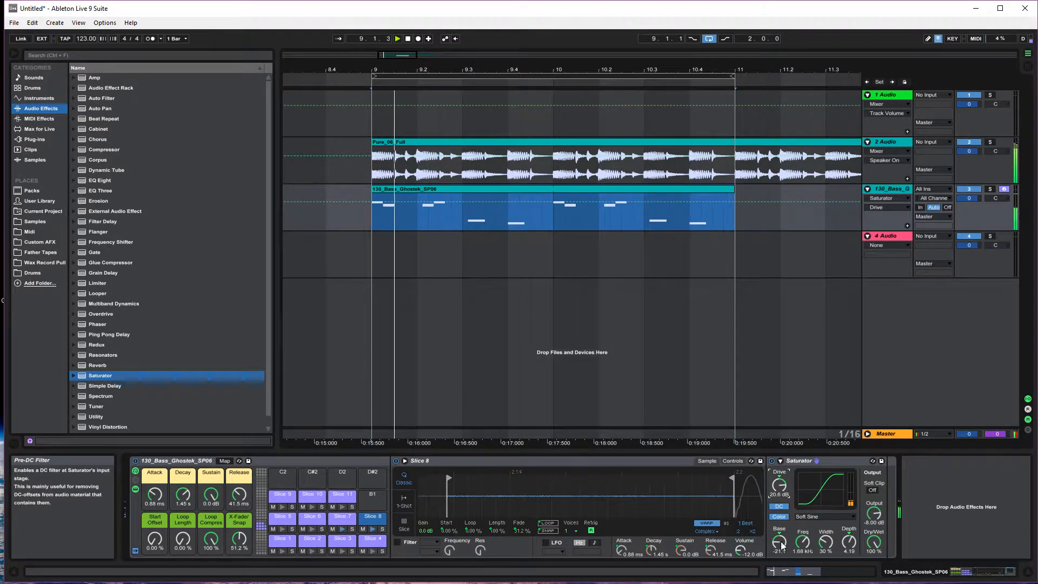
{"action": "left_click", "coordinate": [804, 544]}
{"action": "left_click_drag", "start_coordinate": [779, 542], "coordinate": [779, 532]}
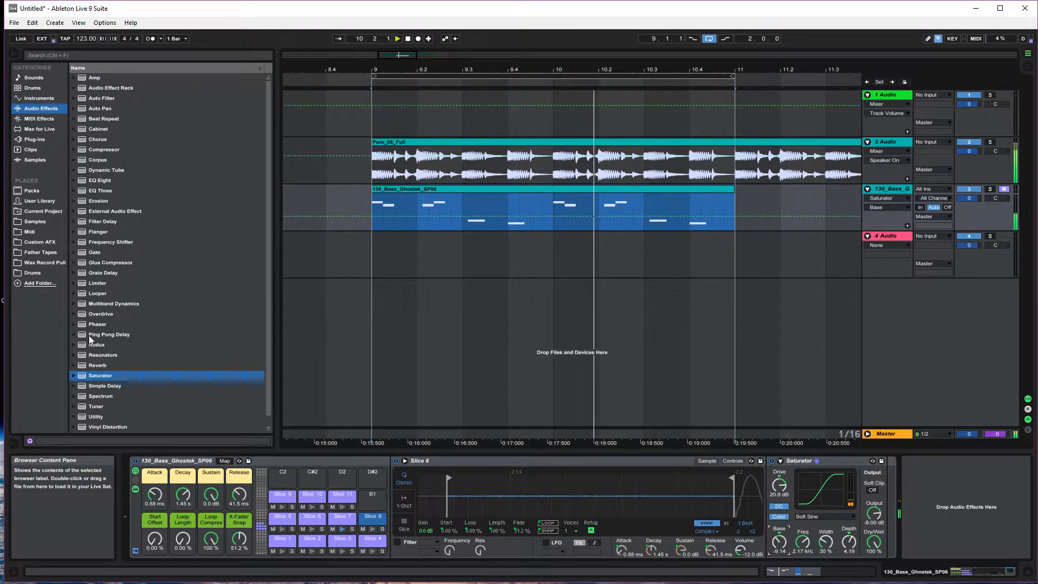
Step: Add the Overdrive preset Mids Distort after the Saturator and set its frequency to 423 Hz, drive to 54% and tone to 55%
{"action": "left_click", "coordinate": [78, 314]}
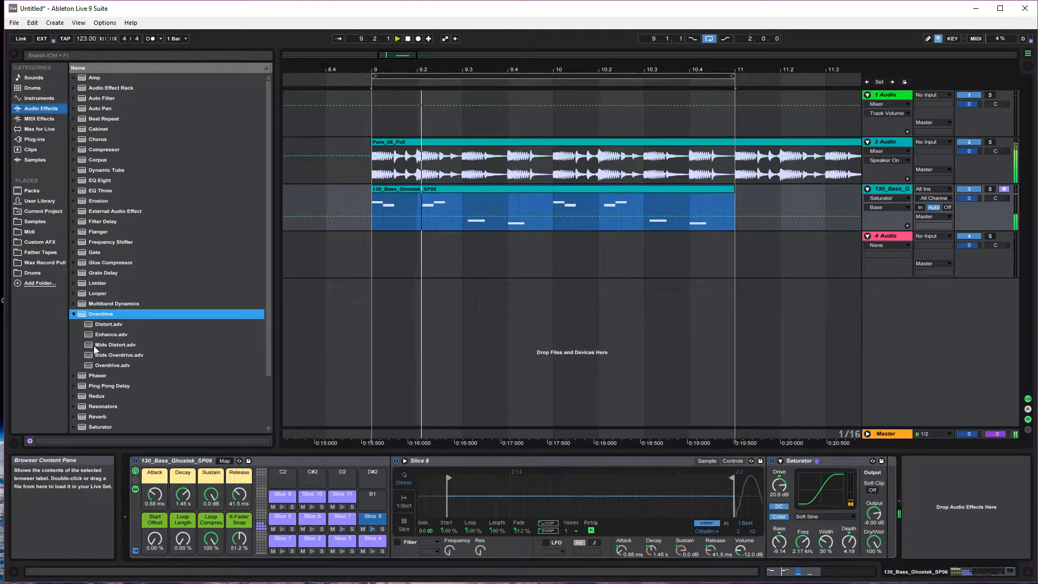
{"action": "double_click", "coordinate": [108, 344]}
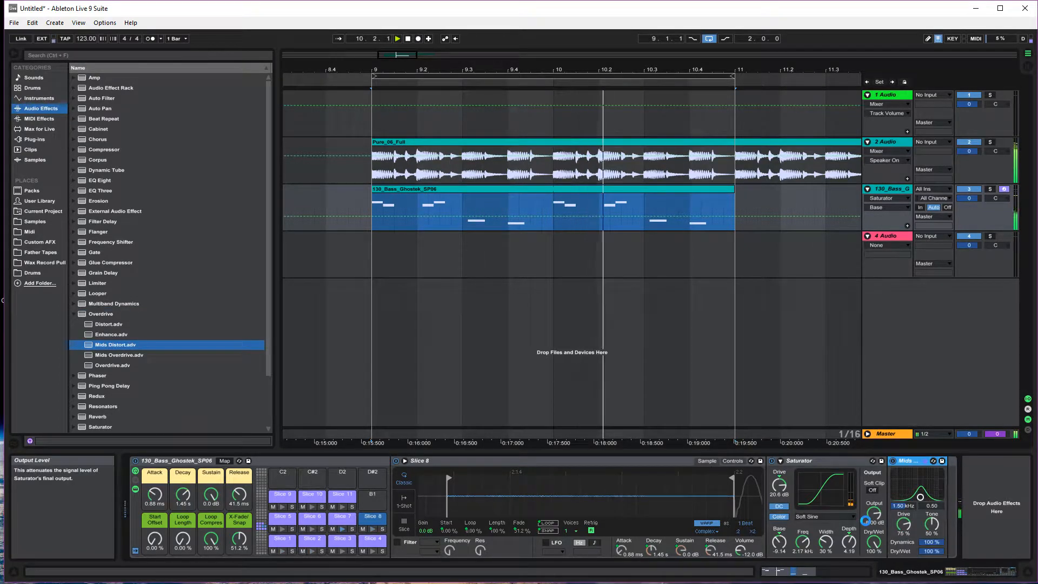
{"action": "left_click_drag", "start_coordinate": [921, 496], "coordinate": [904, 522]}
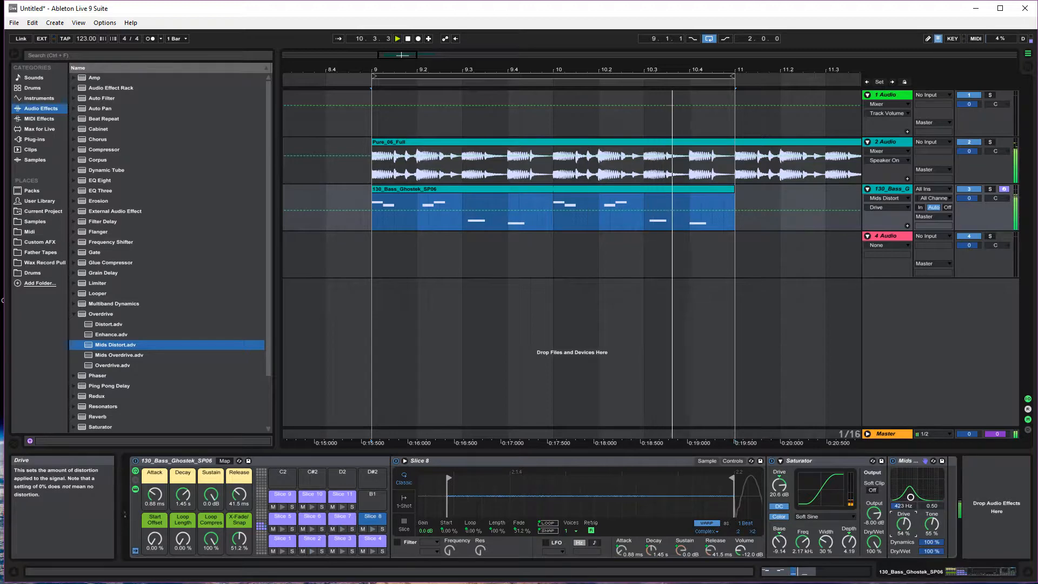
{"action": "left_click", "coordinate": [75, 313]}
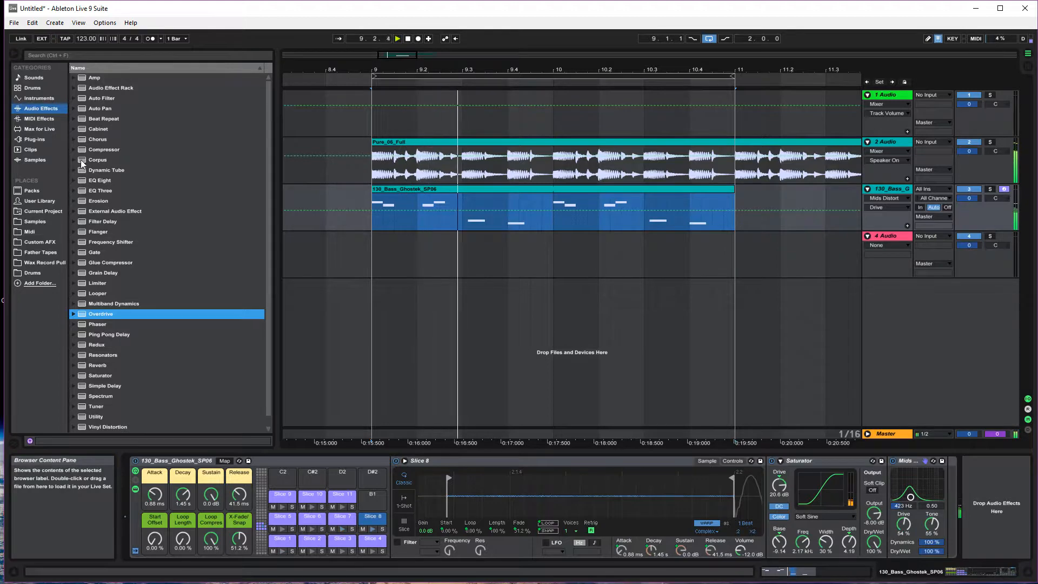
Step: Add a Chorus after Mids Distort with 2.92 ms modulation at 0.91 Hz, 62% feedback and 100% wet, and check the bass track soloed
{"action": "left_click_drag", "start_coordinate": [90, 140], "coordinate": [952, 511]}
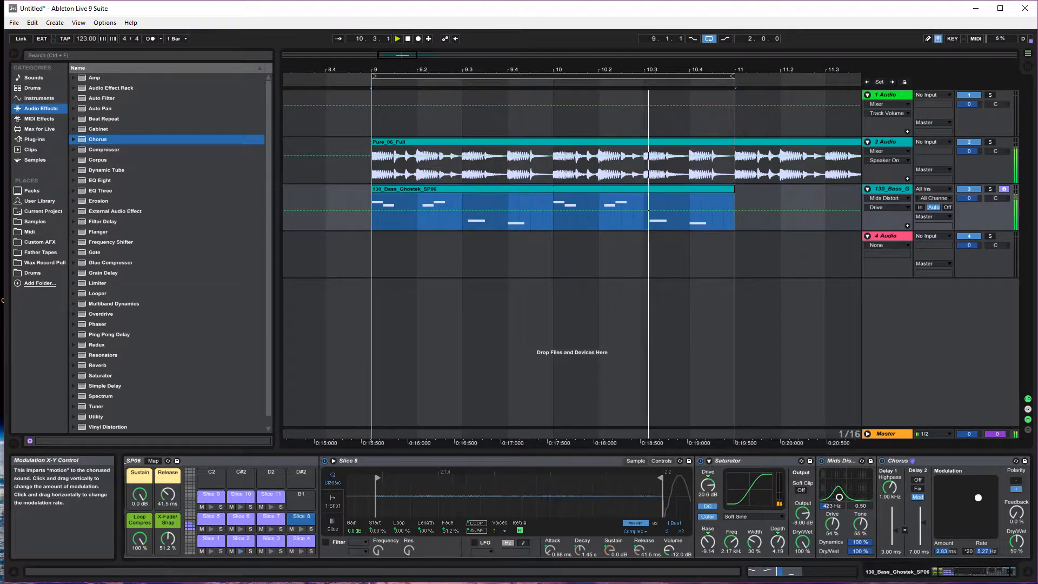
{"action": "left_click_drag", "start_coordinate": [1017, 542], "coordinate": [1016, 489]}
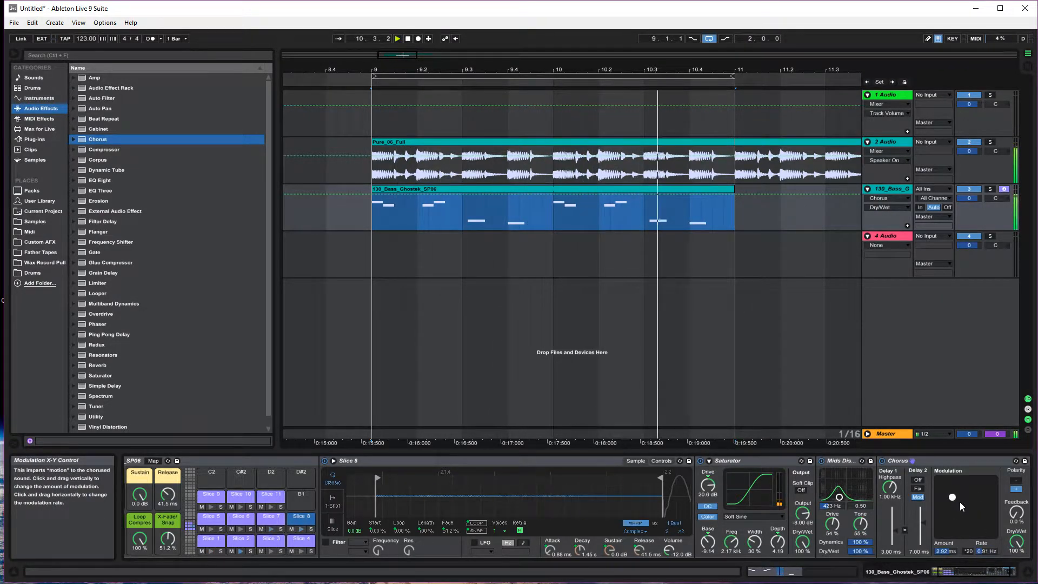
{"action": "left_click_drag", "start_coordinate": [1017, 512], "coordinate": [1017, 481]}
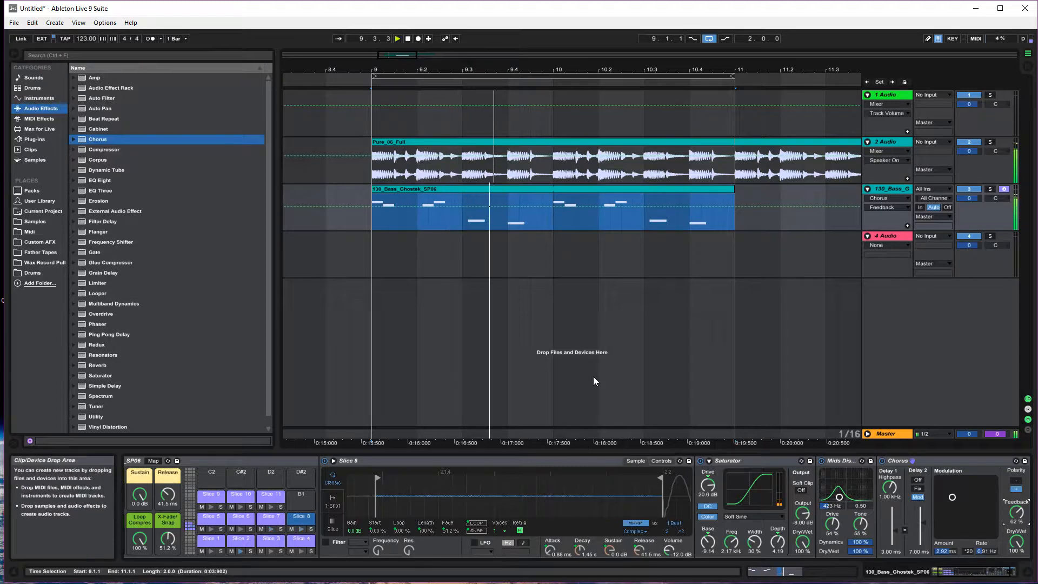
{"action": "left_click", "coordinate": [990, 189]}
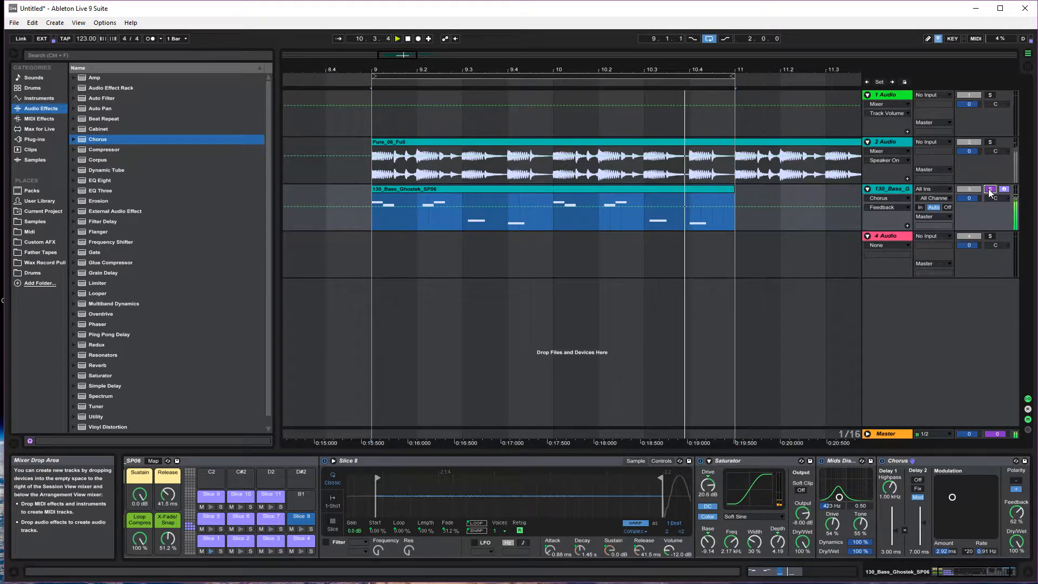
{"action": "left_click", "coordinate": [990, 191]}
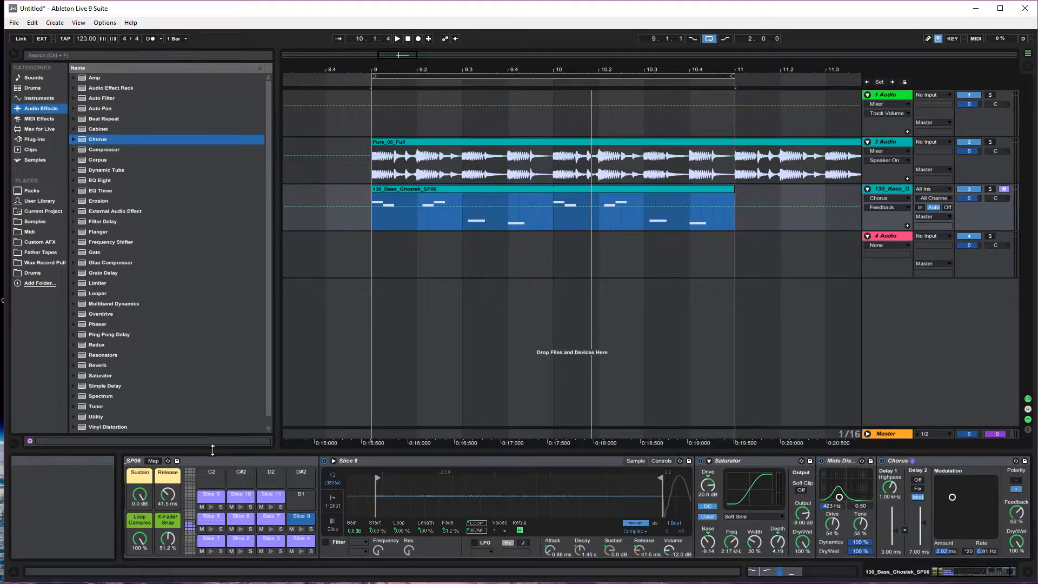
{"action": "left_click", "coordinate": [47, 122]}
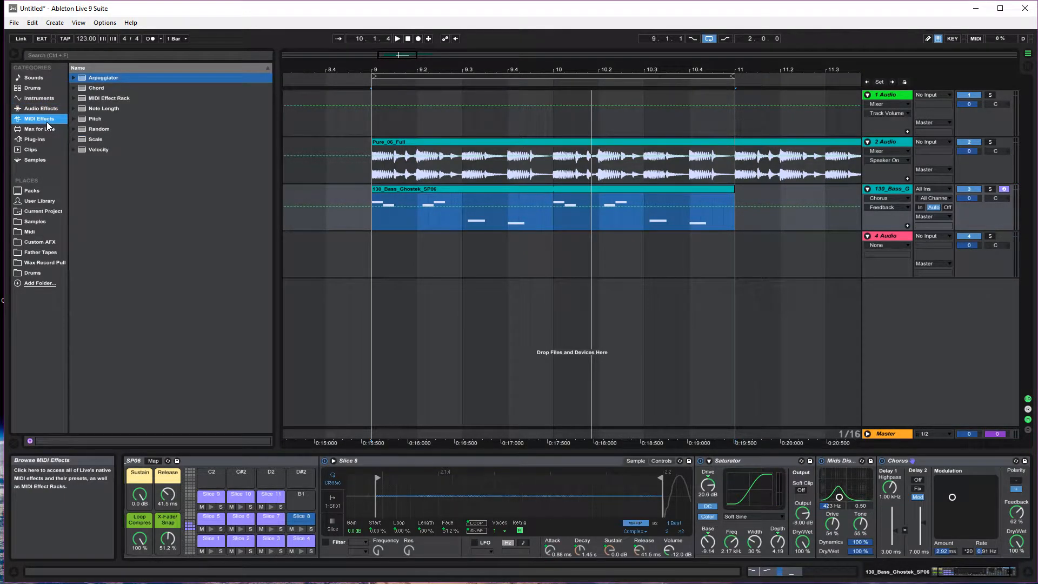
{"action": "left_click", "coordinate": [43, 110]}
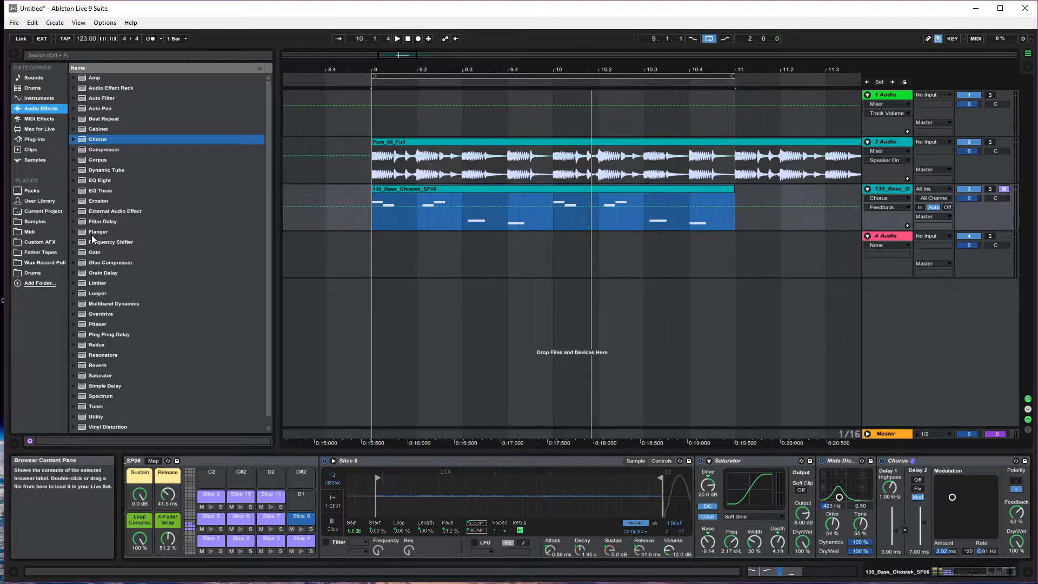
{"action": "left_click", "coordinate": [396, 198]}
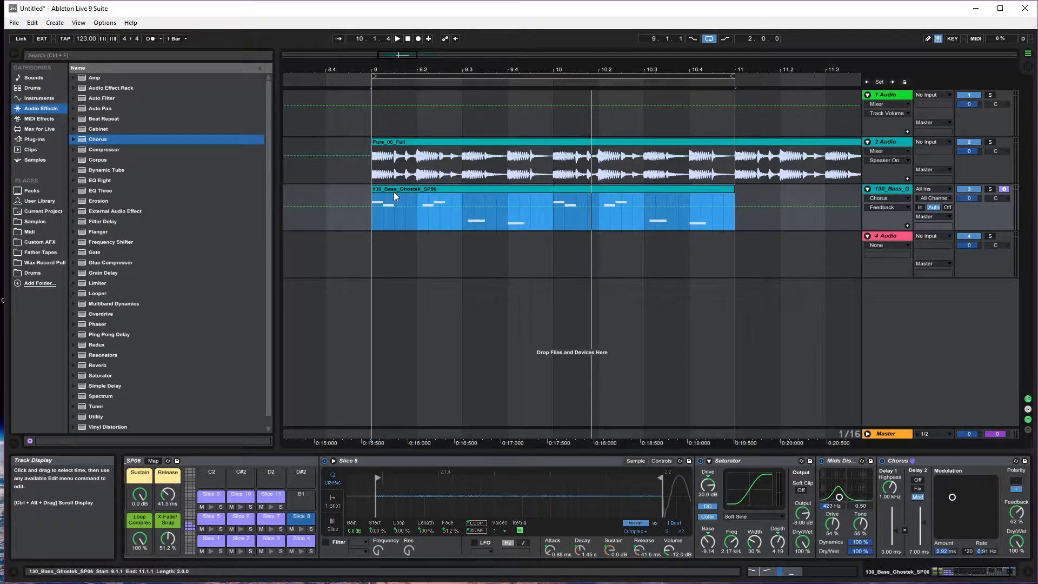
{"action": "left_click", "coordinate": [416, 157]}
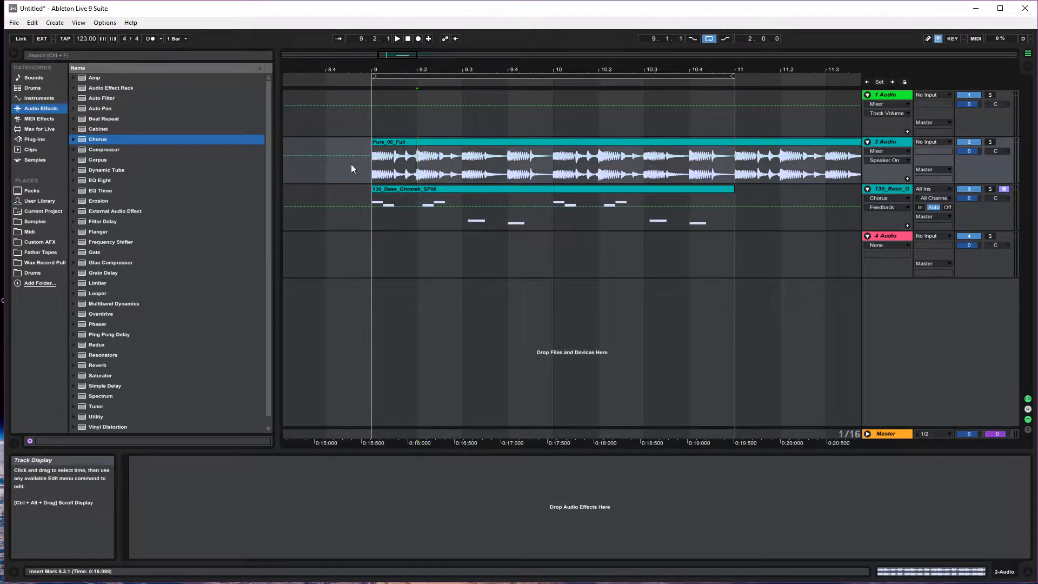
{"action": "left_click", "coordinate": [455, 144]}
{"action": "left_click", "coordinate": [442, 174]}
{"action": "left_click", "coordinate": [421, 141]}
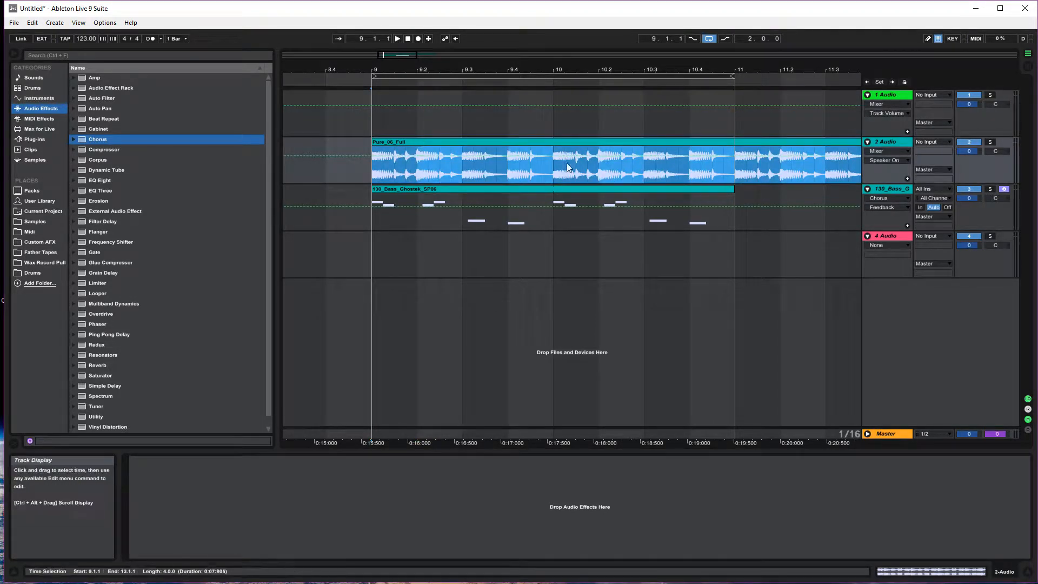
{"action": "left_click", "coordinate": [532, 145]}
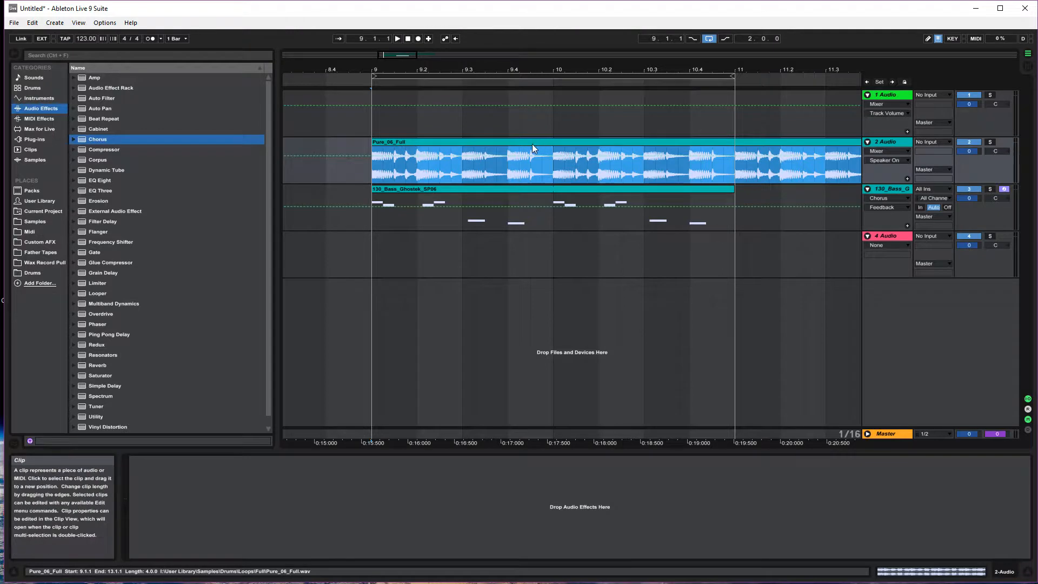
{"action": "left_click", "coordinate": [50, 120]}
{"action": "left_click", "coordinate": [41, 108]}
Step: Browse the Samples folder to Drums, Loops, Tops and audition several of the BD-PHFL_128 drum loops
{"action": "left_click", "coordinate": [464, 246]}
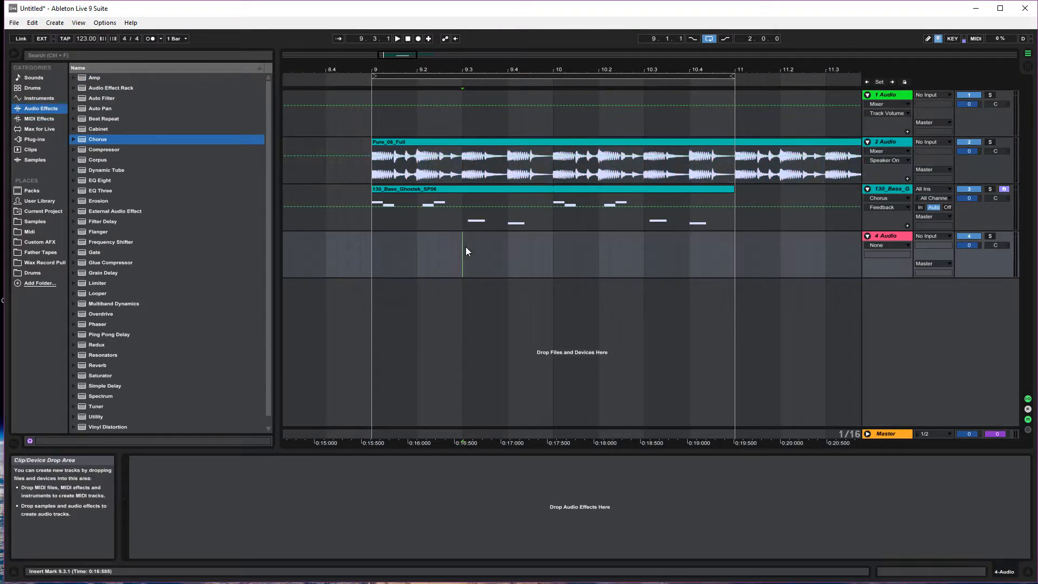
{"action": "left_click", "coordinate": [36, 224]}
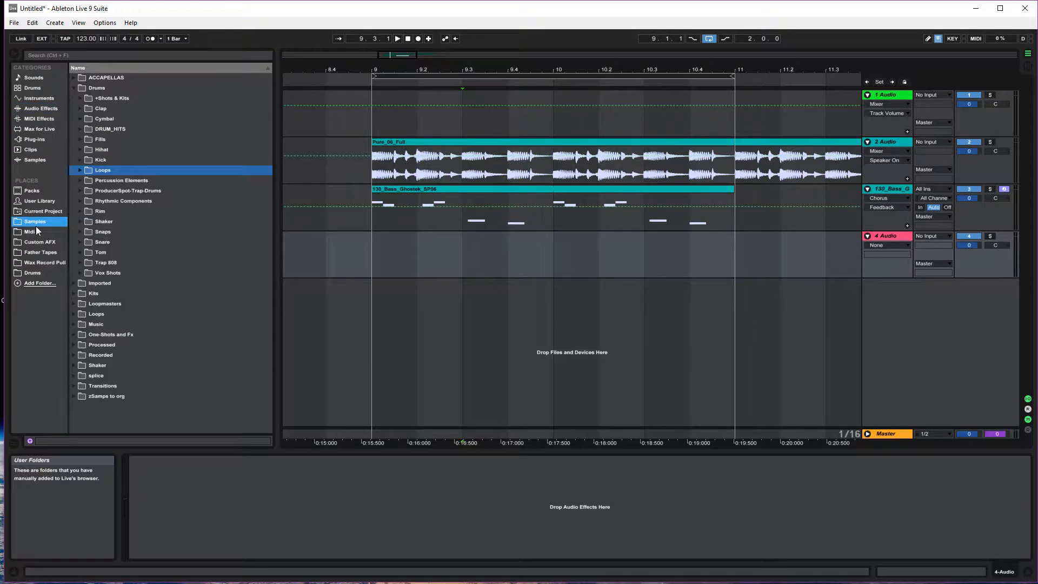
{"action": "left_click", "coordinate": [81, 170]}
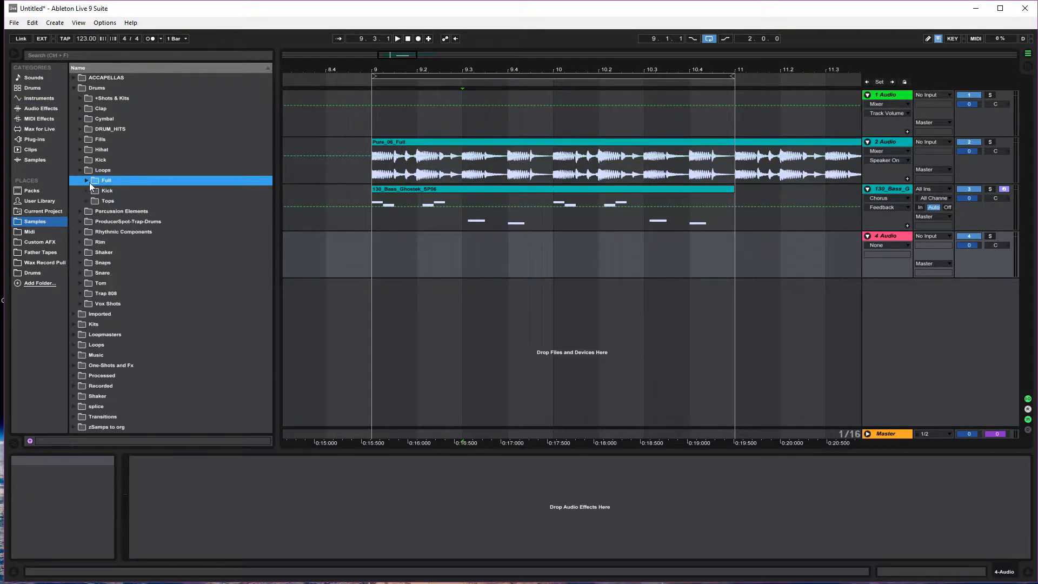
{"action": "left_click", "coordinate": [88, 200]}
{"action": "left_click", "coordinate": [138, 241]}
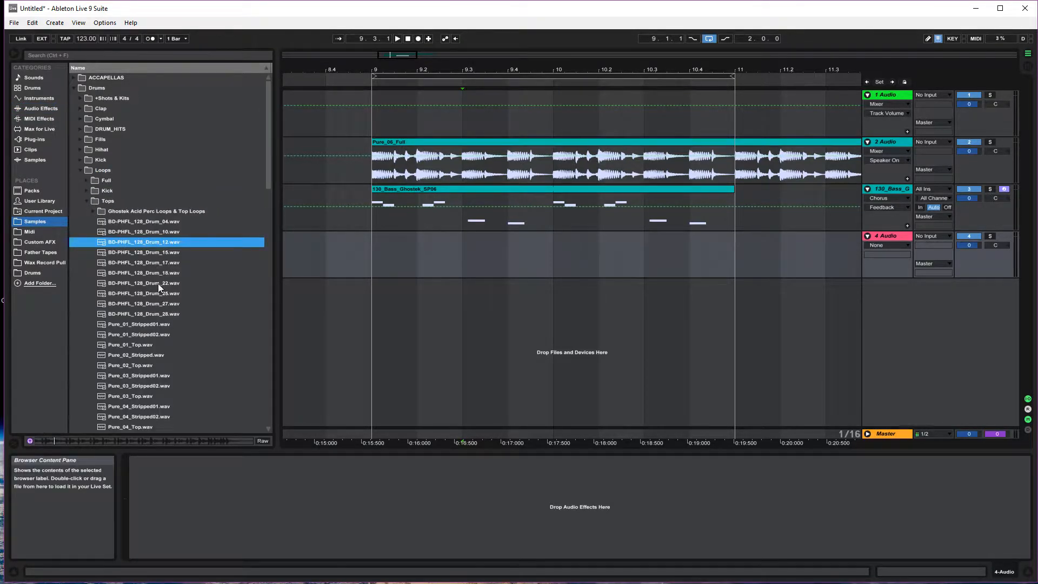
{"action": "left_click", "coordinate": [158, 283]}
{"action": "left_click", "coordinate": [155, 293]}
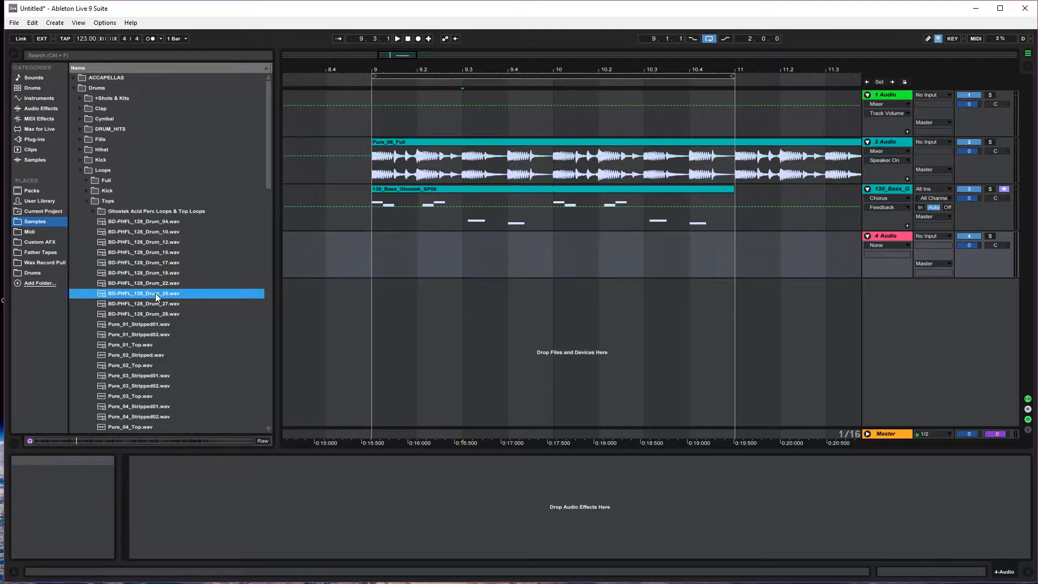
{"action": "left_click", "coordinate": [140, 304]}
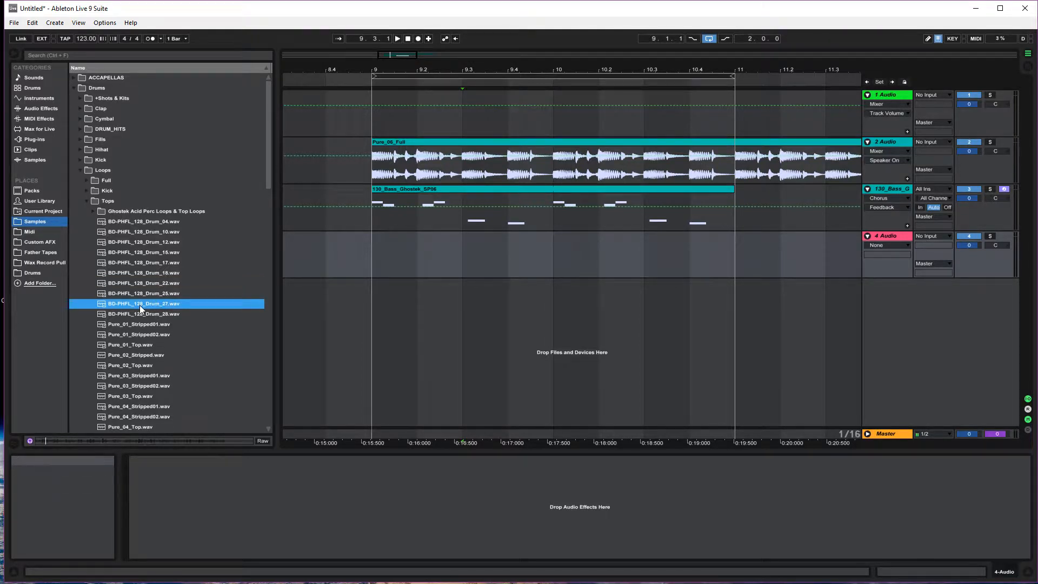
{"action": "left_click", "coordinate": [137, 314]}
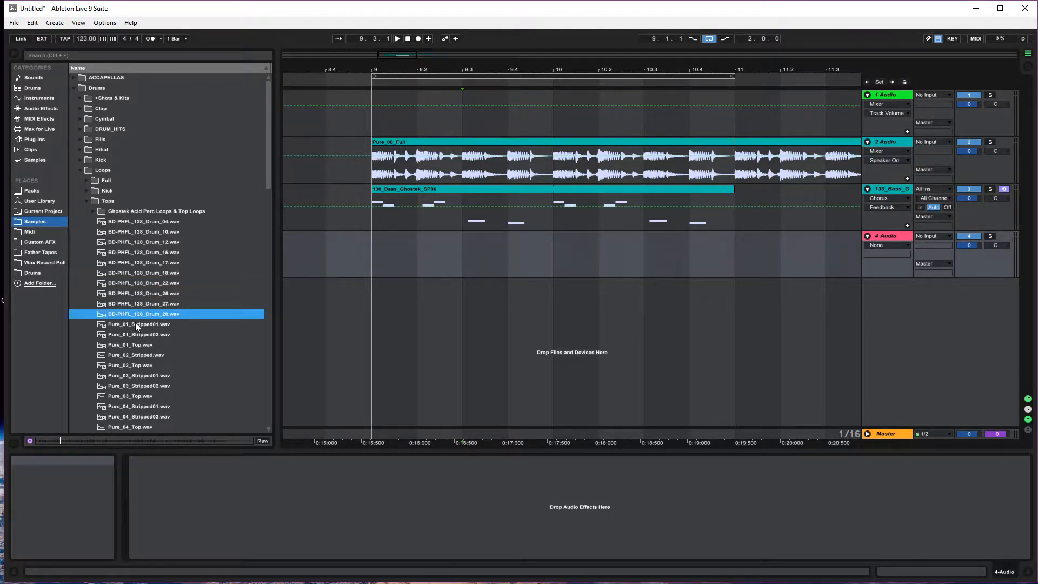
Step: Audition several Pure Stripped and Top loops further down the Tops folder, through to Pure_22_Top.wav
{"action": "left_click", "coordinate": [136, 325]}
{"action": "scroll", "coordinate": [157, 369], "scroll_direction": "down", "scroll_amount": 5}
{"action": "left_click", "coordinate": [167, 366]}
{"action": "scroll", "coordinate": [167, 366], "scroll_direction": "down", "scroll_amount": 9}
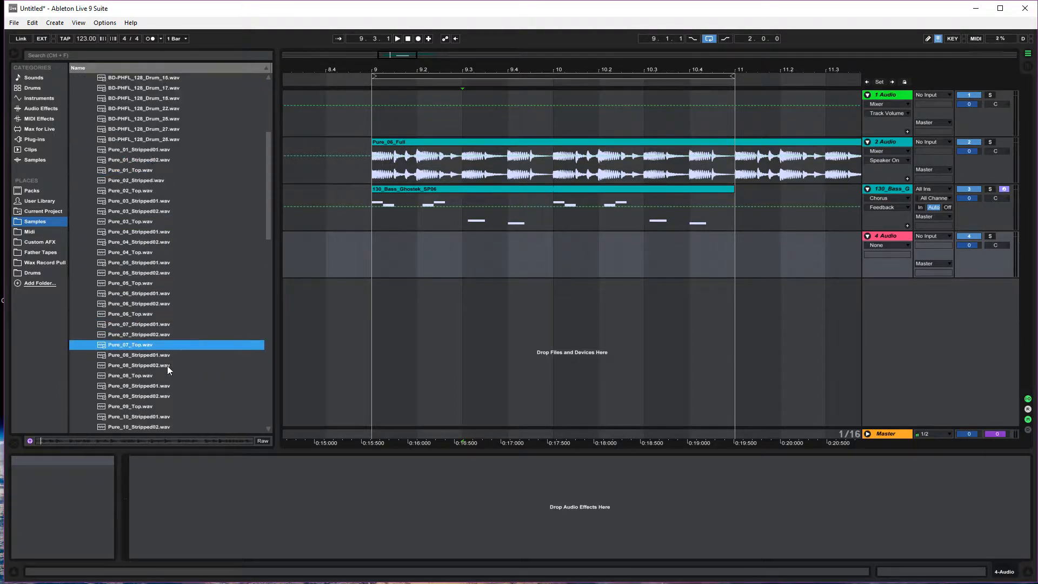
{"action": "left_click", "coordinate": [180, 369]}
{"action": "scroll", "coordinate": [180, 368], "scroll_direction": "down", "scroll_amount": 3}
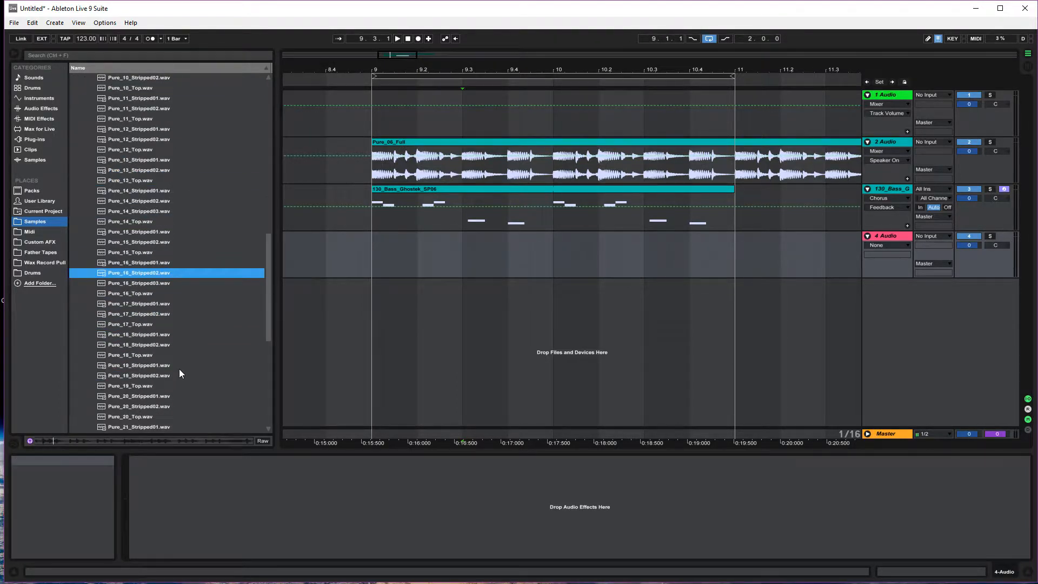
{"action": "left_click", "coordinate": [180, 369]}
{"action": "scroll", "coordinate": [179, 369], "scroll_direction": "down", "scroll_amount": 3}
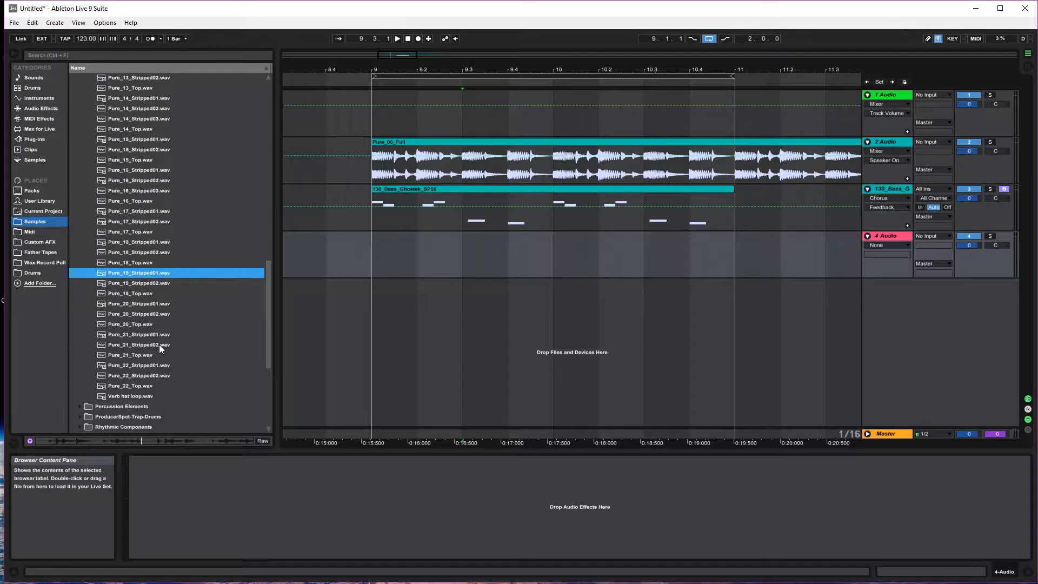
{"action": "left_click", "coordinate": [159, 345]}
{"action": "left_click", "coordinate": [172, 395]}
{"action": "left_click", "coordinate": [147, 387]}
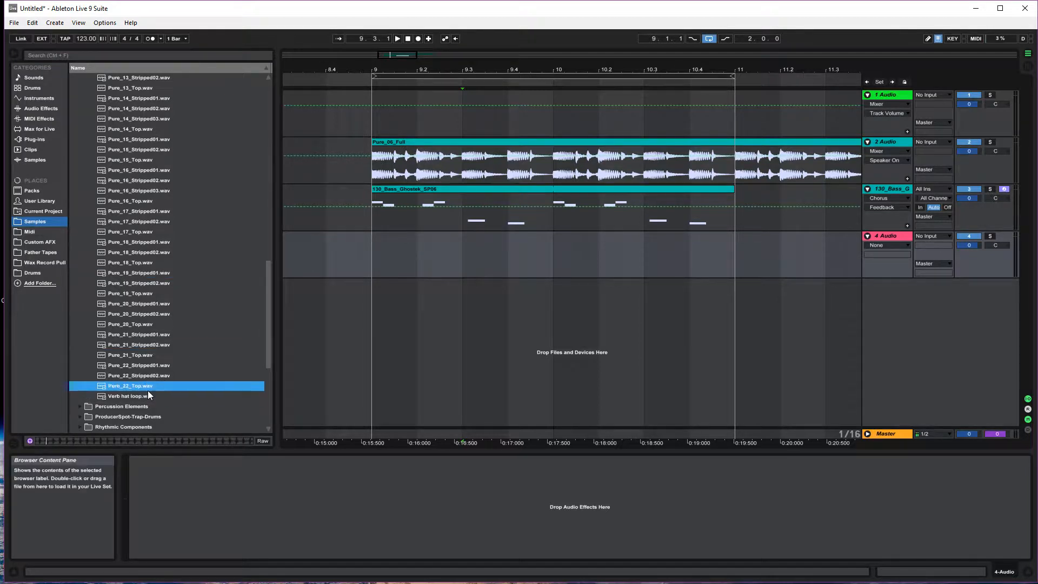
Step: Compare Pure_22_Stripped02.wav with Pure_22_Top.wav and place Pure_22_Top at bar 9 on the 4 Audio track
{"action": "left_click", "coordinate": [157, 377]}
{"action": "left_click", "coordinate": [144, 388]}
{"action": "left_click", "coordinate": [147, 378]}
{"action": "left_click", "coordinate": [137, 385]}
{"action": "left_click_drag", "start_coordinate": [127, 384], "coordinate": [374, 246]}
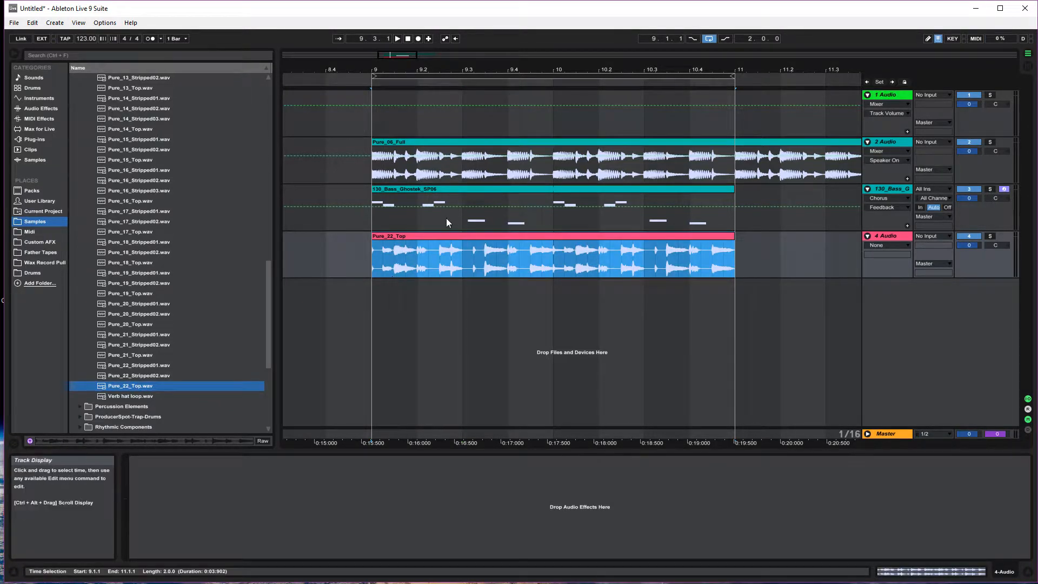
Step: Open the Pure_22_Top clip's details with its volume envelope, then solo the 4 Audio track and start playback
{"action": "left_click", "coordinate": [961, 571]}
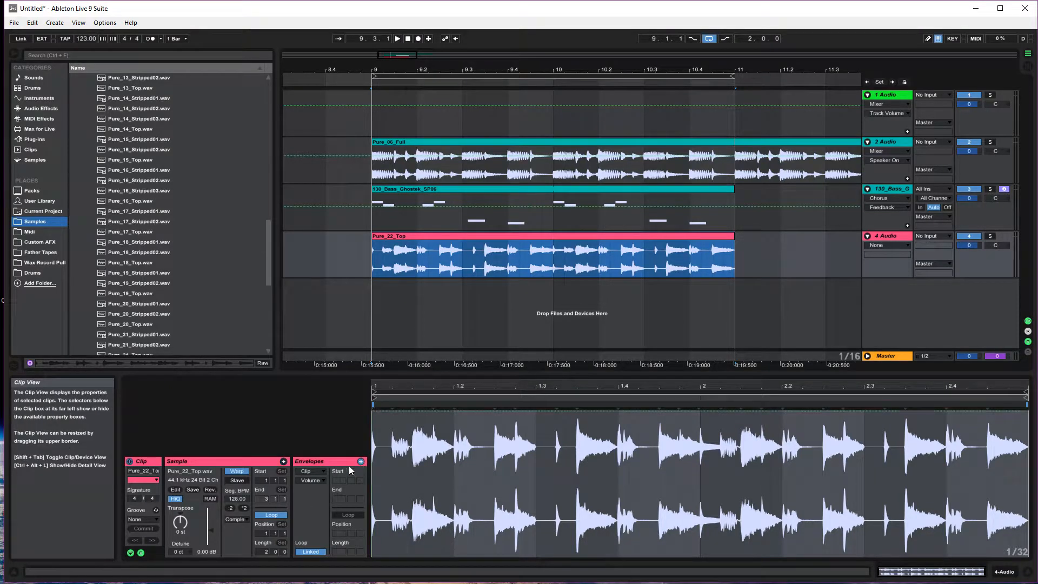
{"action": "left_click", "coordinate": [319, 472]}
{"action": "left_click", "coordinate": [318, 480]}
{"action": "left_click", "coordinate": [474, 465]}
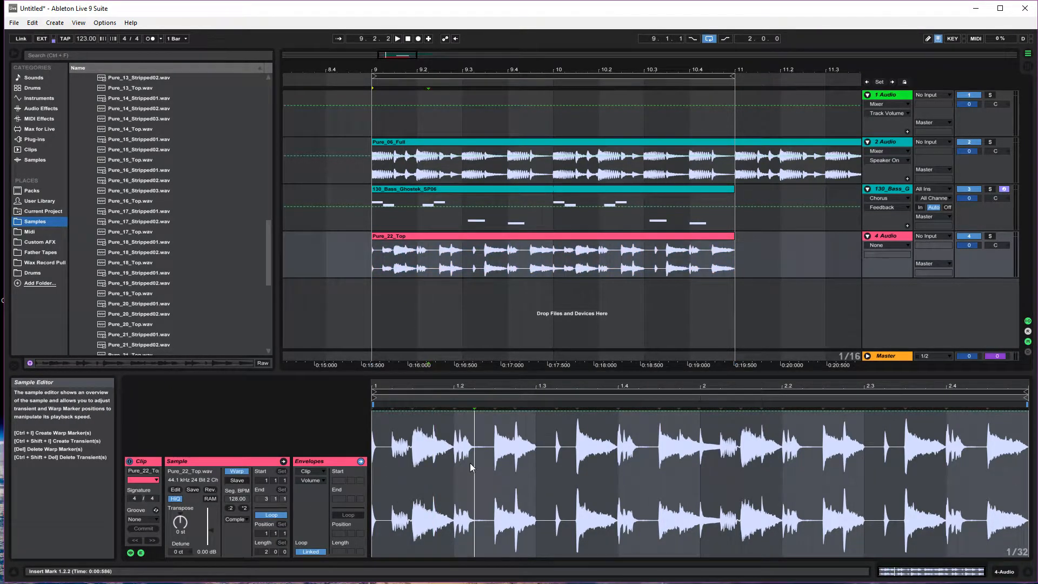
{"action": "left_click_drag", "start_coordinate": [453, 478], "coordinate": [380, 480]}
{"action": "left_click", "coordinate": [382, 480]}
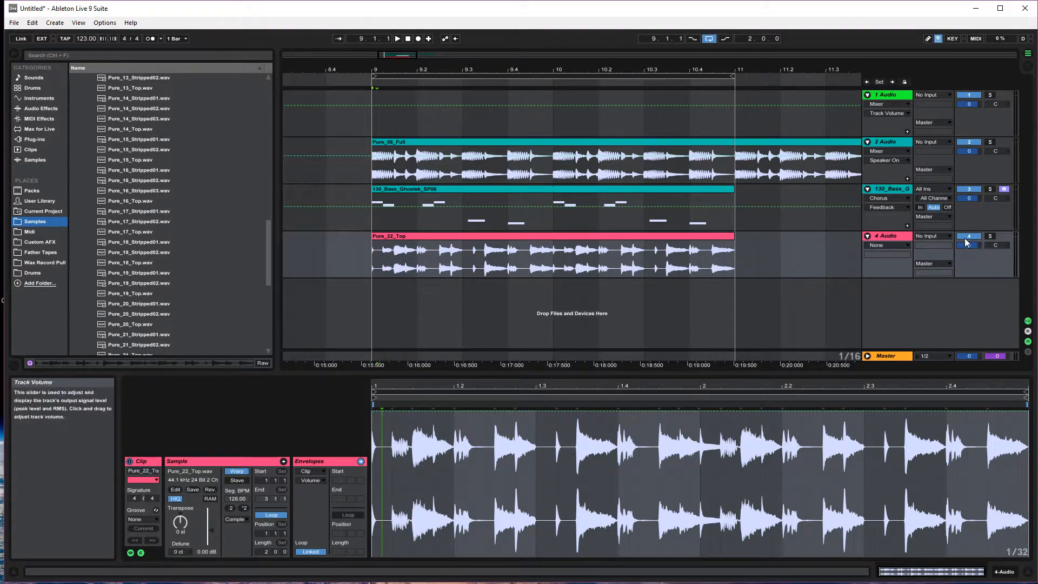
{"action": "left_click", "coordinate": [990, 238]}
{"action": "left_click", "coordinate": [398, 39]}
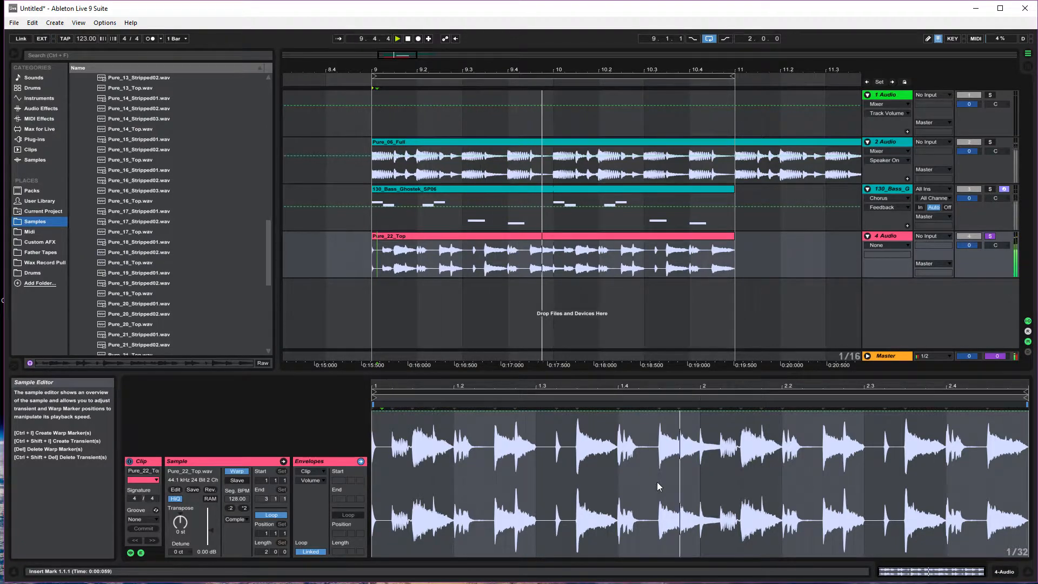
Step: Remove the trial-edited Pure_22_Top clip from the 4 Audio track and place a fresh copy of the loop at bar 9
{"action": "left_click_drag", "start_coordinate": [653, 475], "coordinate": [697, 479]}
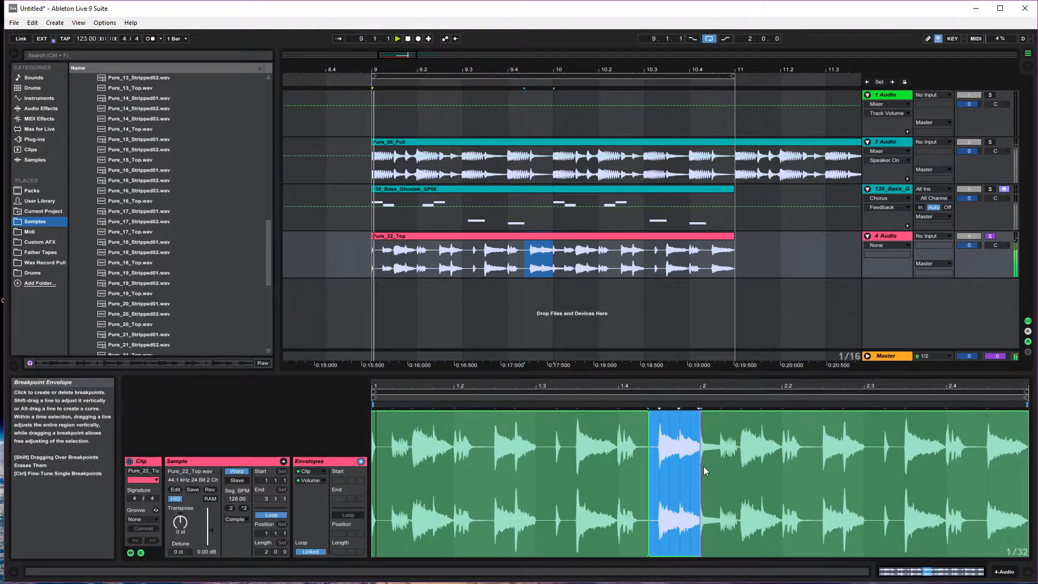
{"action": "key", "text": "Delete"}
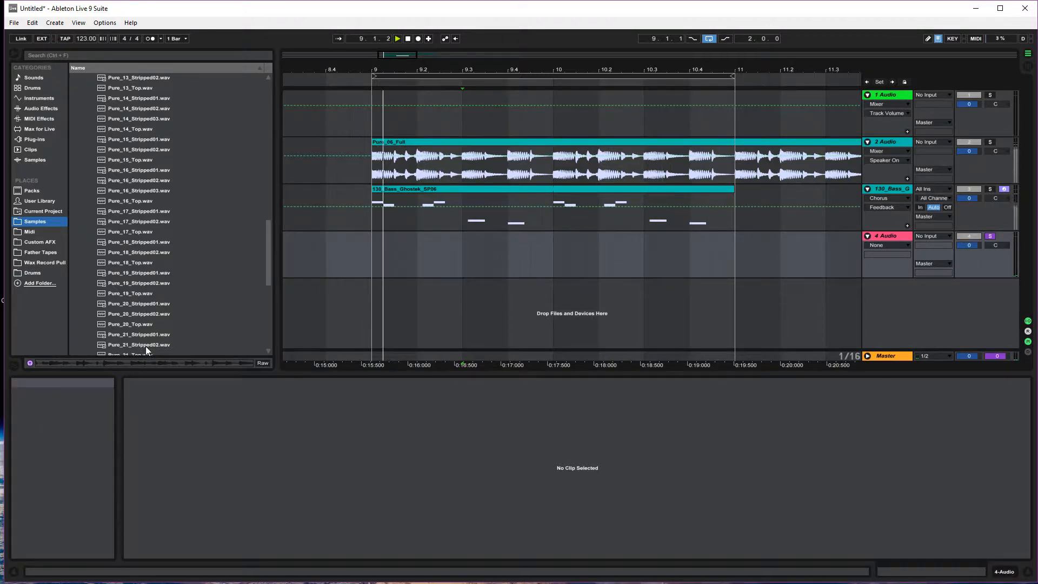
{"action": "scroll", "coordinate": [151, 338], "scroll_direction": "down", "scroll_amount": 2}
{"action": "left_click_drag", "start_coordinate": [158, 314], "coordinate": [375, 252]}
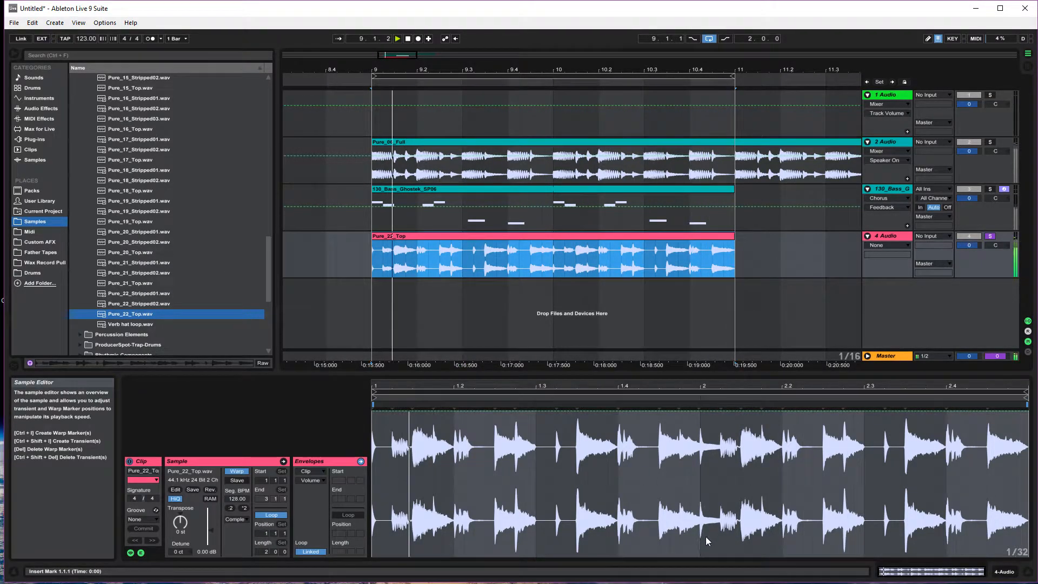
Step: Drop the Pure_22_Top clip's volume envelope to silence between 1.4.4 and 2.1.2, starting the fade-down slightly earlier
{"action": "left_click_drag", "start_coordinate": [699, 546], "coordinate": [716, 546]}
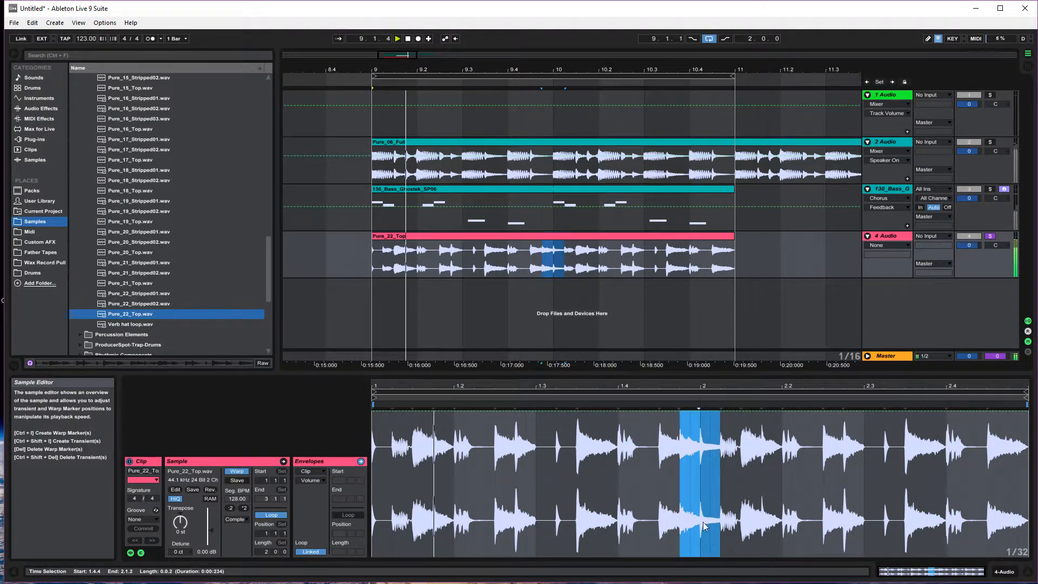
{"action": "left_click_drag", "start_coordinate": [698, 412], "coordinate": [696, 556]}
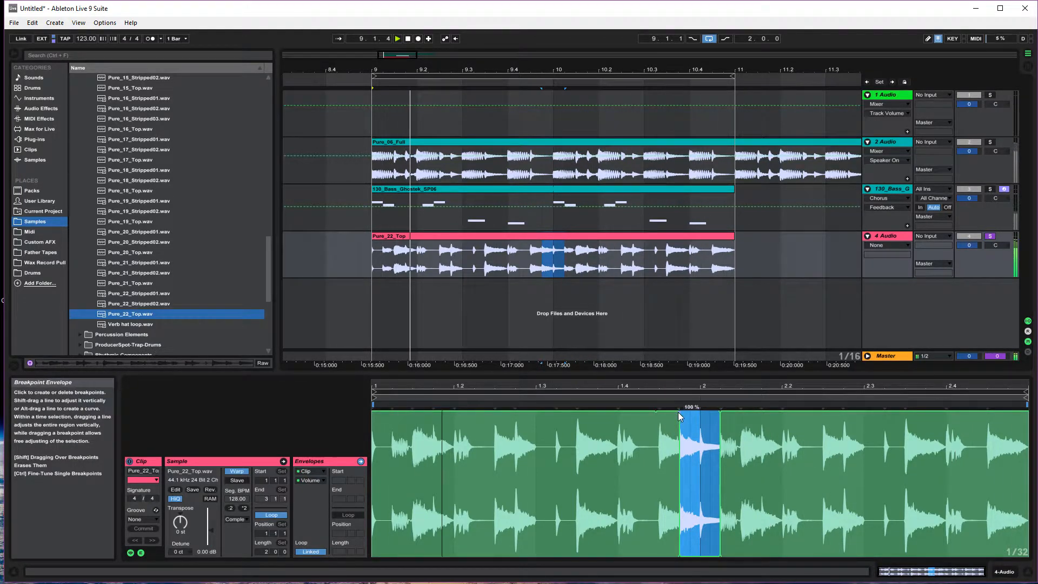
{"action": "mouse_move", "coordinate": [679, 412]}
{"action": "left_mouse_down"}
{"action": "mouse_move", "coordinate": [657, 411]}
{"action": "mouse_move", "coordinate": [669, 413]}
{"action": "left_mouse_up"}
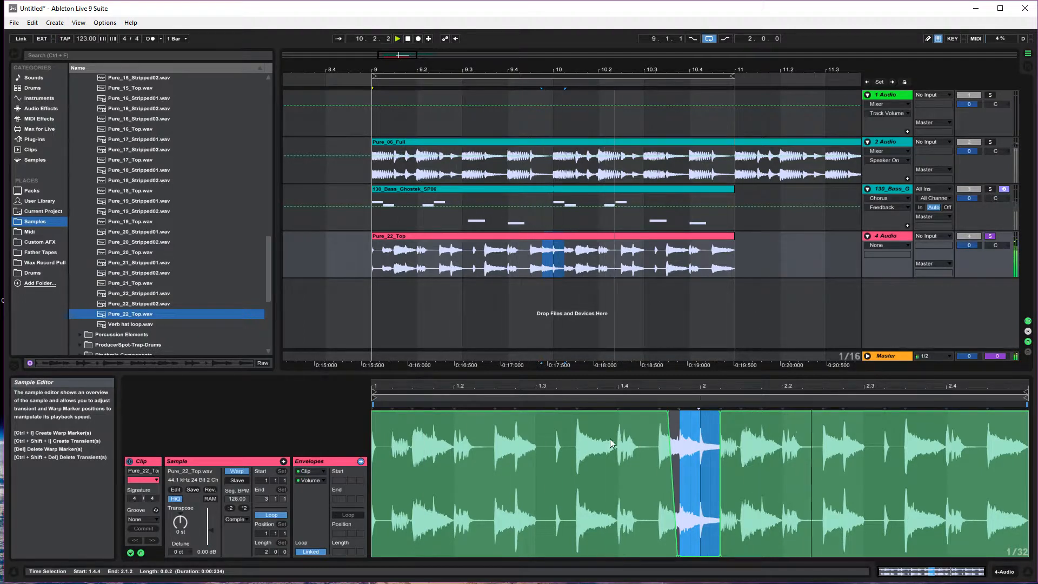
Step: Select the clip's 1.2.2 to 1.3.1 section, lower the 4 Audio track volume to -4.3 dB and unsolo it
{"action": "left_click", "coordinate": [485, 518]}
{"action": "left_click_drag", "start_coordinate": [489, 518], "coordinate": [545, 525]}
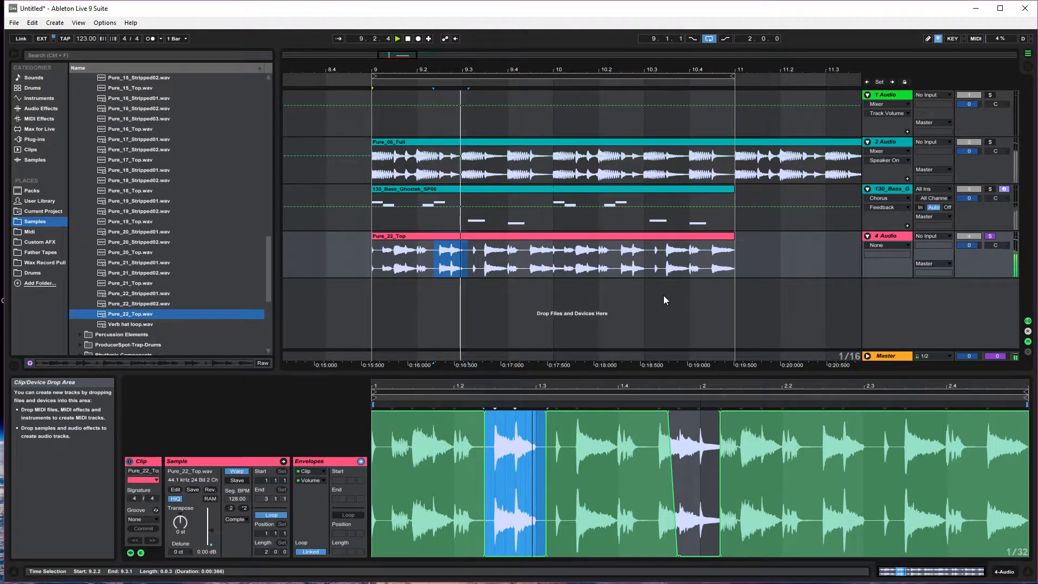
{"action": "left_click_drag", "start_coordinate": [969, 245], "coordinate": [969, 261]}
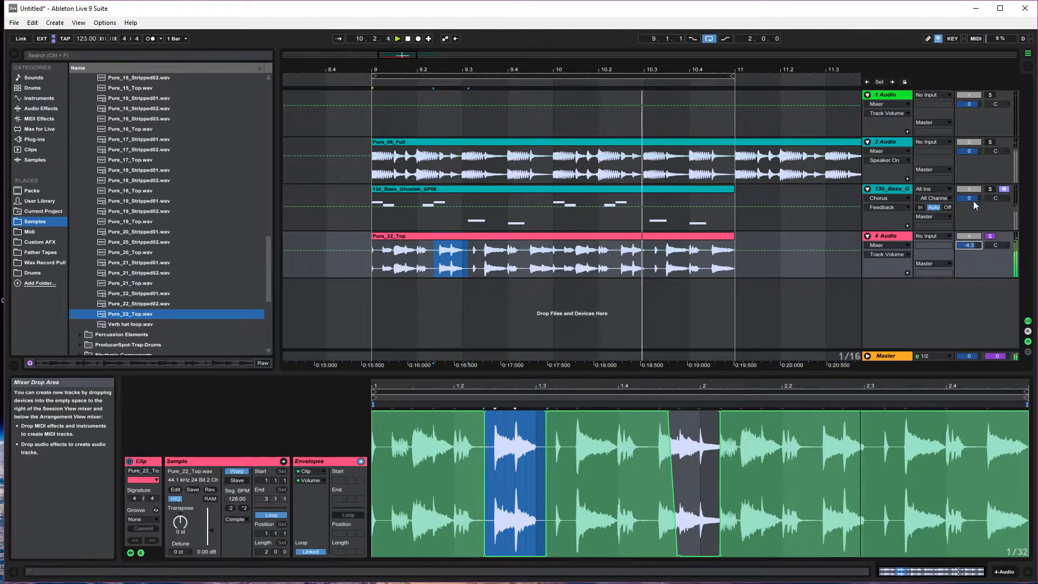
{"action": "left_click", "coordinate": [990, 236]}
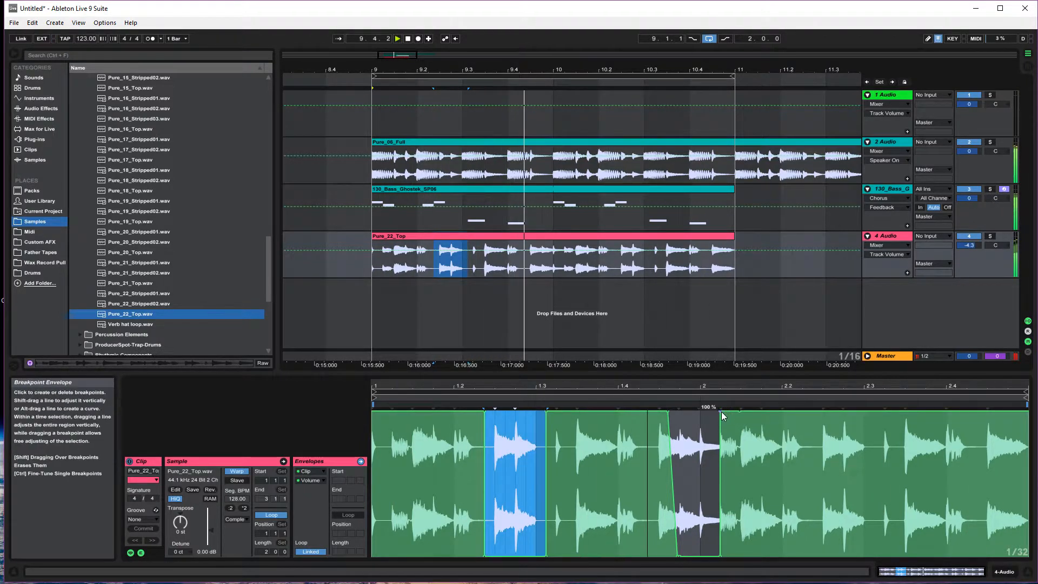
Step: Lengthen the fade back up after the silent gap at beat 2 and curve both volume ramps around the gap
{"action": "left_click_drag", "start_coordinate": [722, 411], "coordinate": [739, 411]}
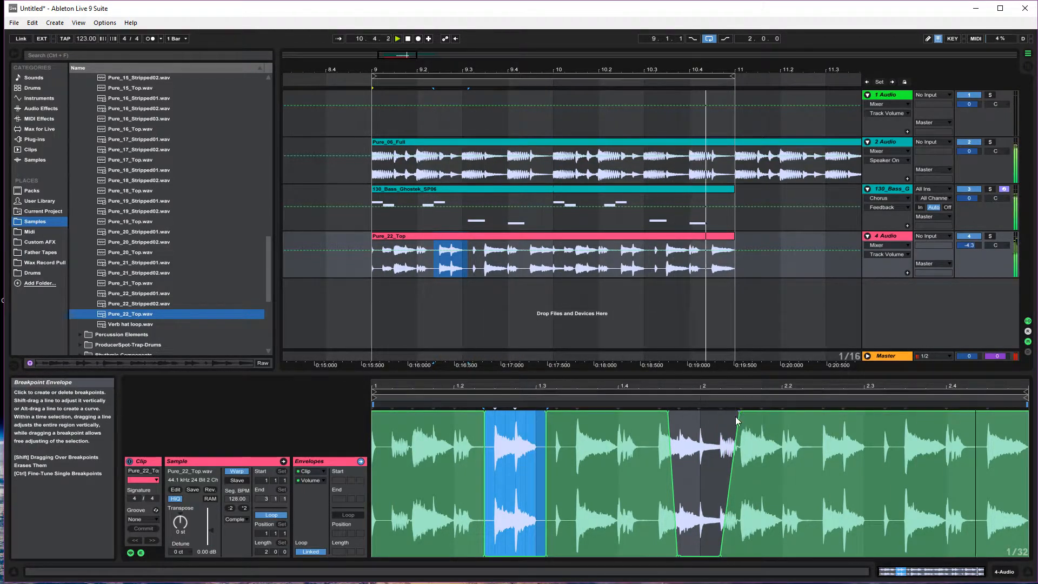
{"action": "left_click", "coordinate": [708, 556]}
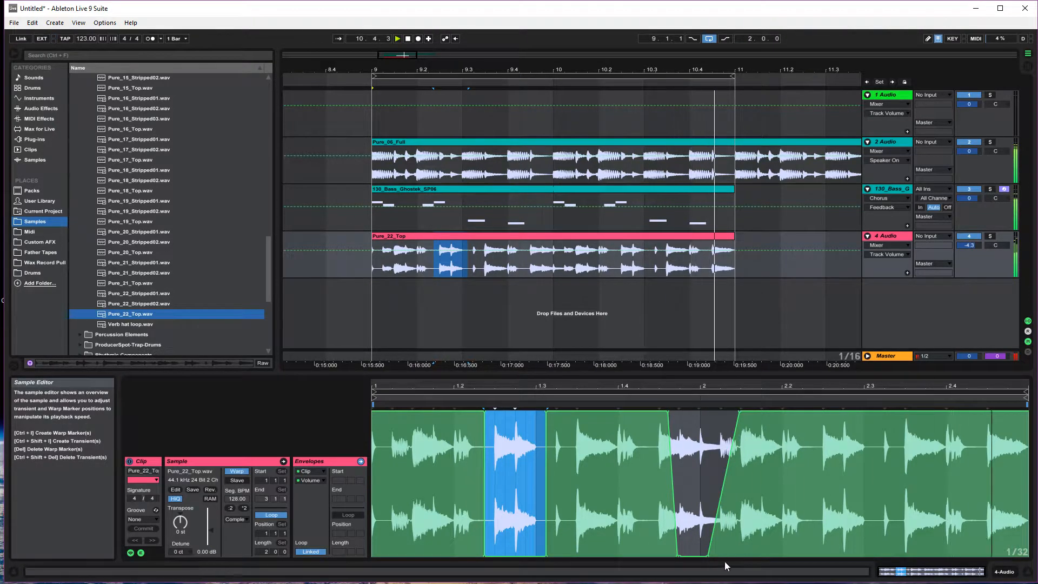
{"action": "left_click_drag", "start_coordinate": [713, 530], "coordinate": [719, 549]}
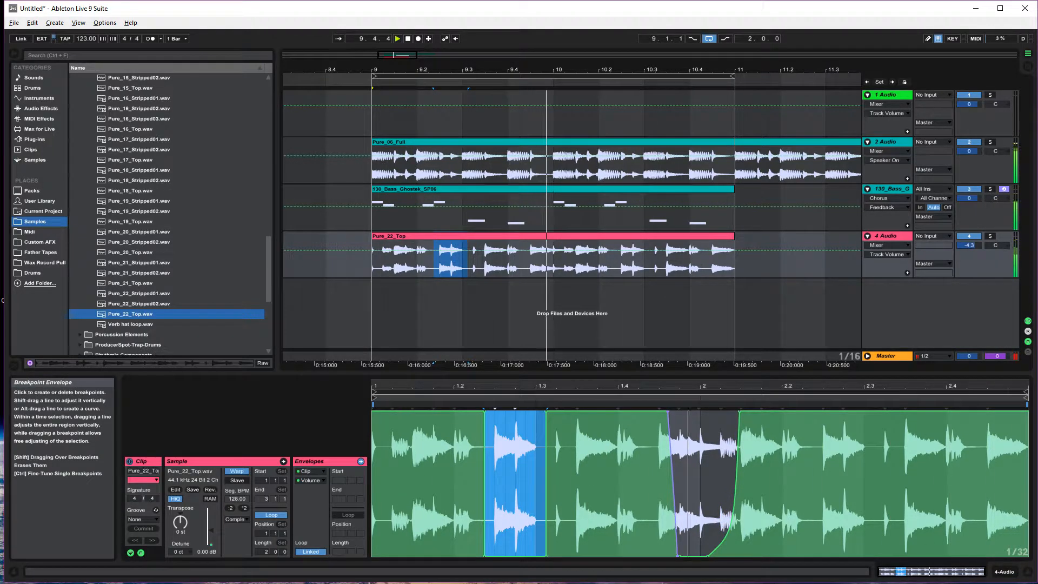
{"action": "left_click_drag", "start_coordinate": [676, 519], "coordinate": [676, 510]}
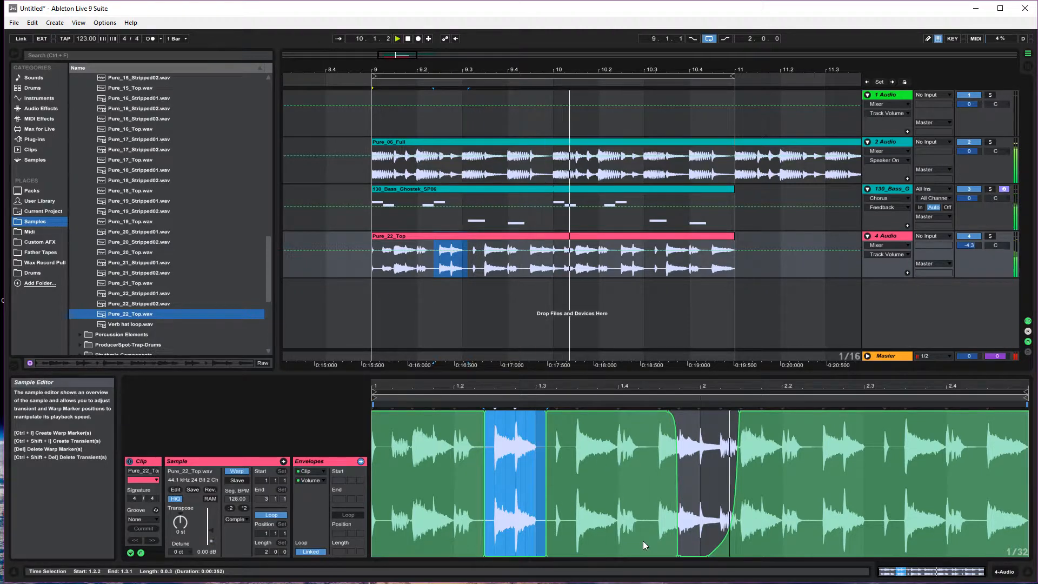
Step: Turn the volume envelope's drop at 1.2.2 into a short curved fade-down and lower the 4 Audio track to -6.4 dB
{"action": "left_click", "coordinate": [485, 556]}
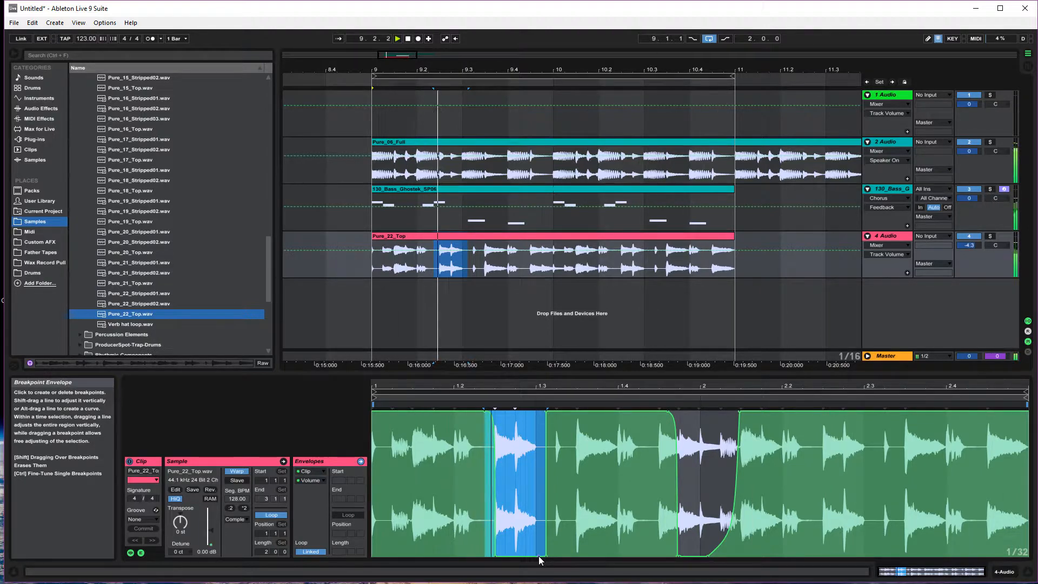
{"action": "key", "text": "space"}
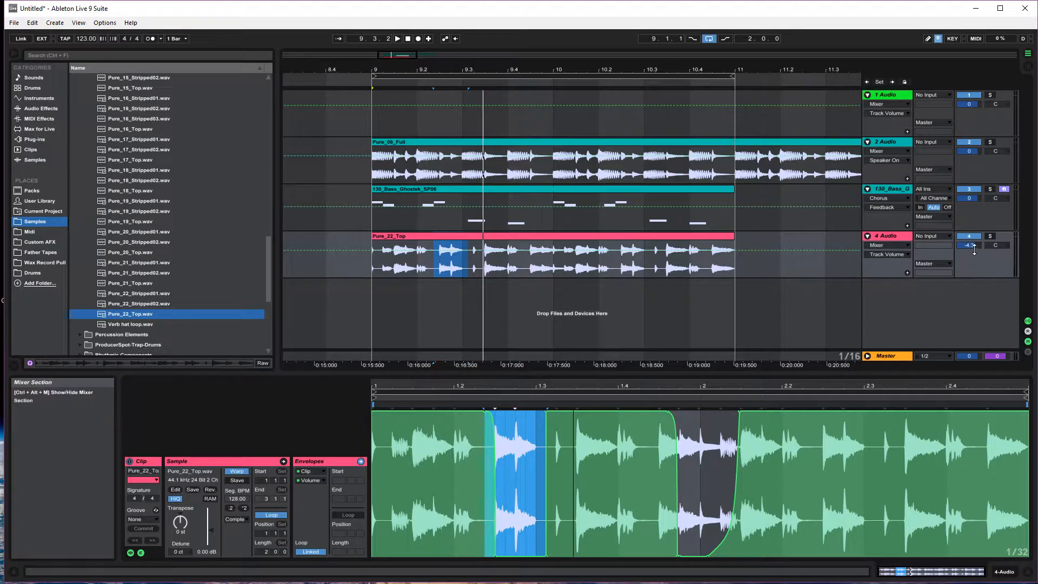
{"action": "left_click_drag", "start_coordinate": [969, 245], "coordinate": [969, 283]}
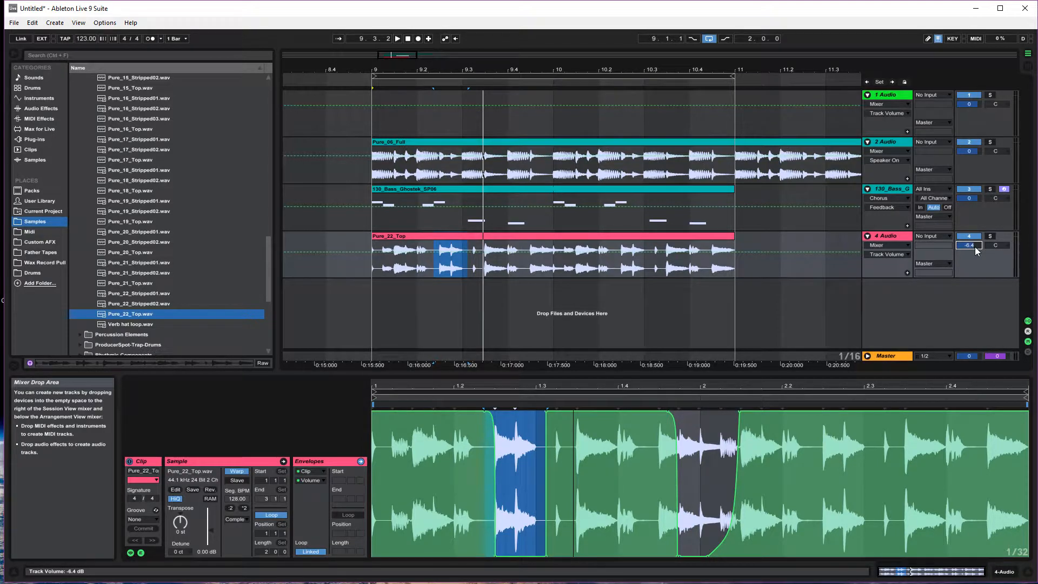
Step: Play the looped section and deactivate the 4 Audio track to hear the mix without the top loop
{"action": "left_click", "coordinate": [399, 40]}
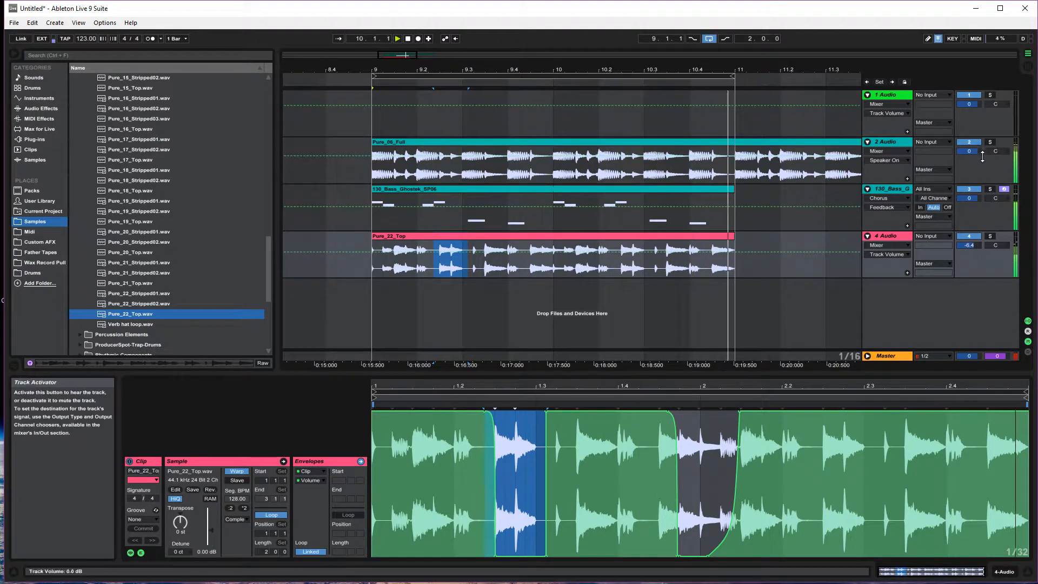
{"action": "left_click", "coordinate": [978, 236]}
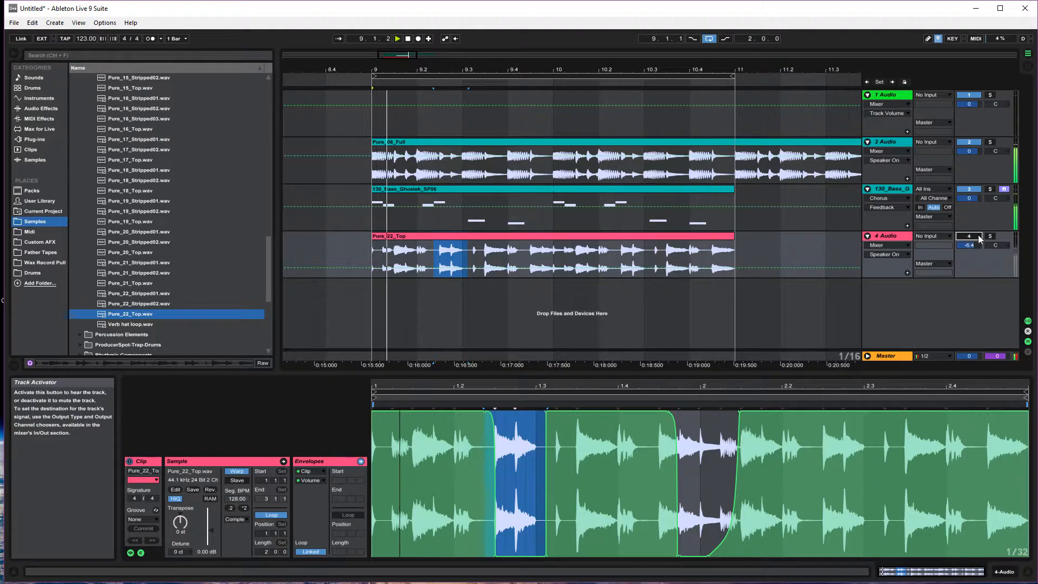
{"action": "left_click", "coordinate": [409, 39]}
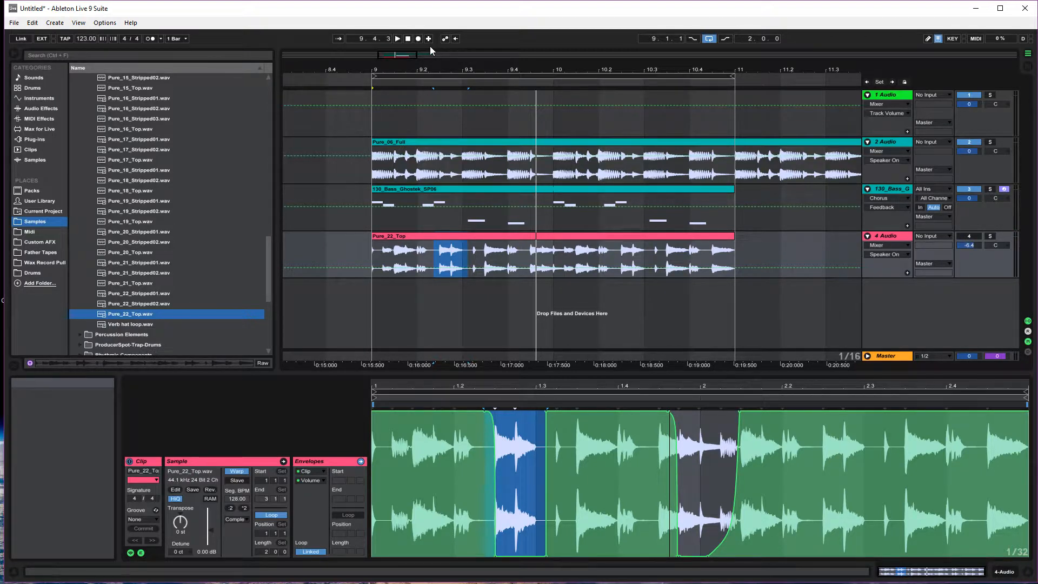
Step: Play the arrangement from the hit at 9.3.3, and select the Pure_22_Top slice from 9.3.3 to 9.4.1
{"action": "left_click", "coordinate": [488, 276]}
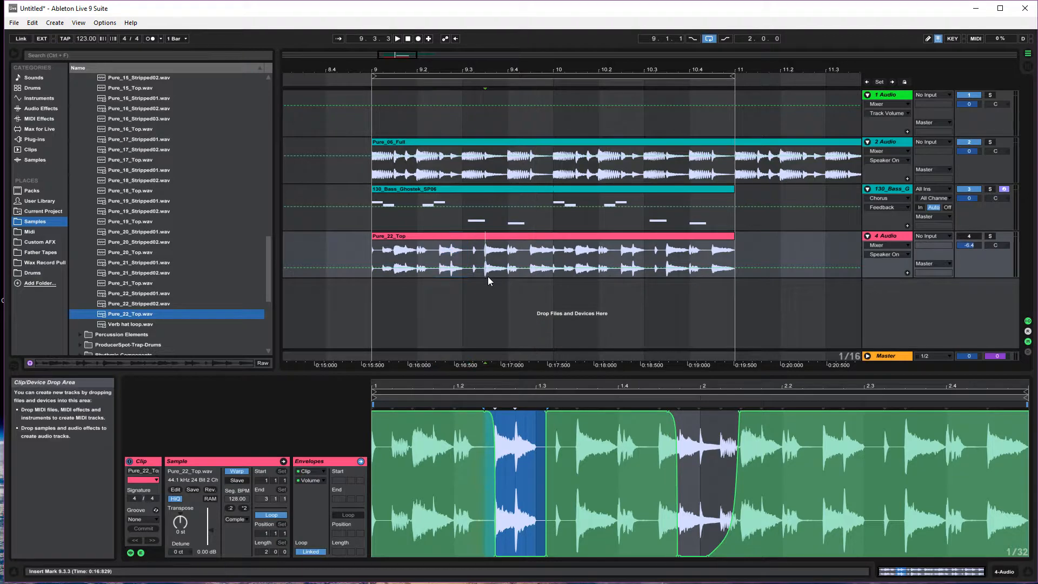
{"action": "left_click", "coordinate": [481, 83]}
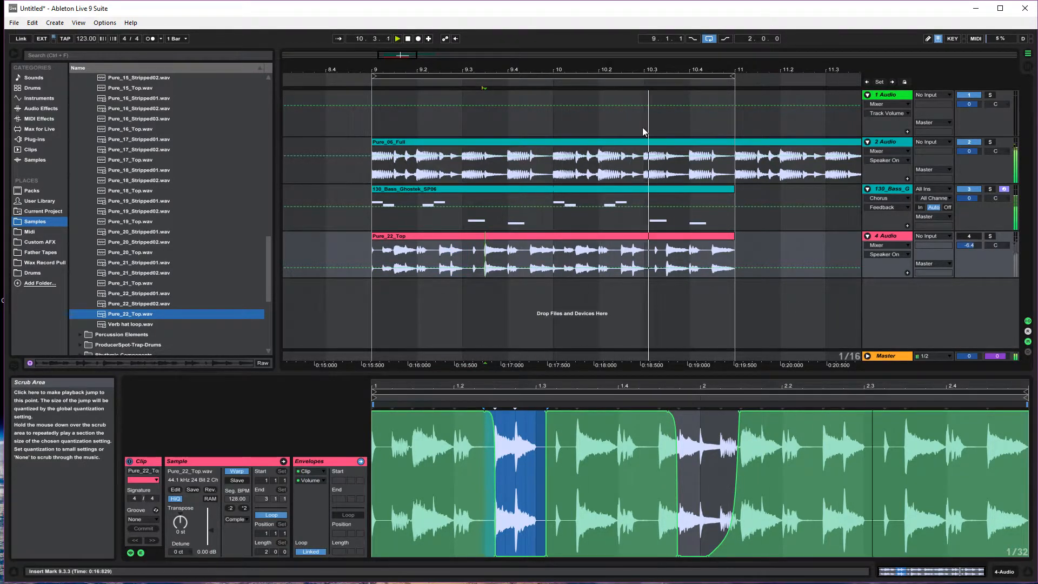
{"action": "key", "text": "space"}
{"action": "left_click", "coordinate": [492, 276]}
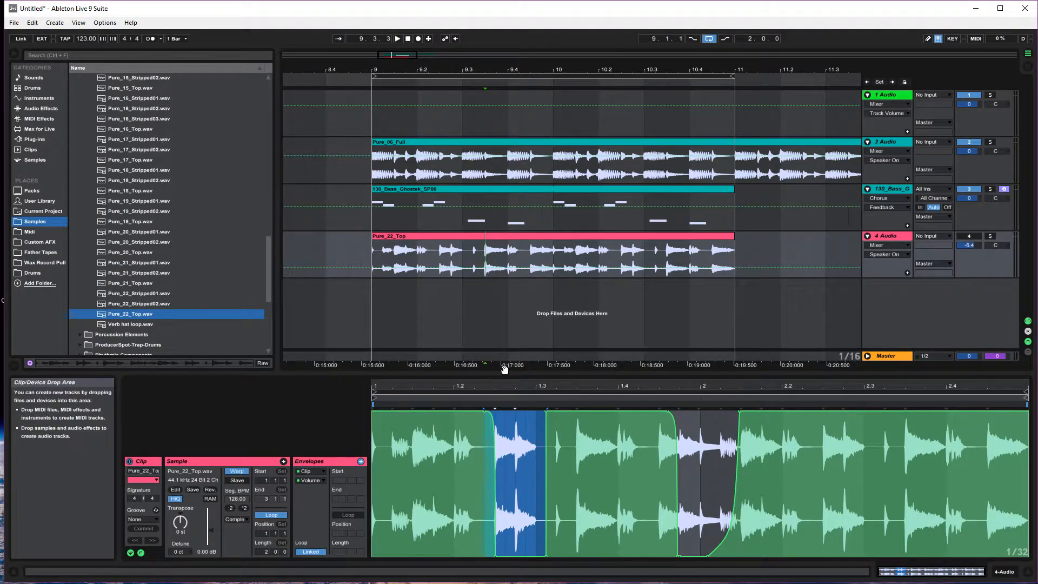
{"action": "left_click_drag", "start_coordinate": [482, 68], "coordinate": [483, 179]}
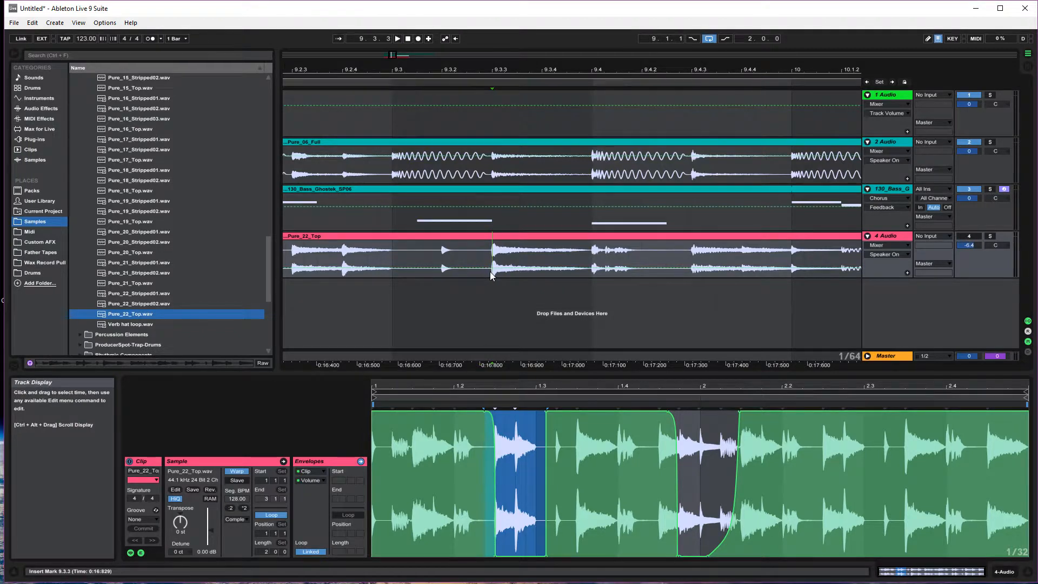
{"action": "left_click_drag", "start_coordinate": [490, 272], "coordinate": [569, 273]}
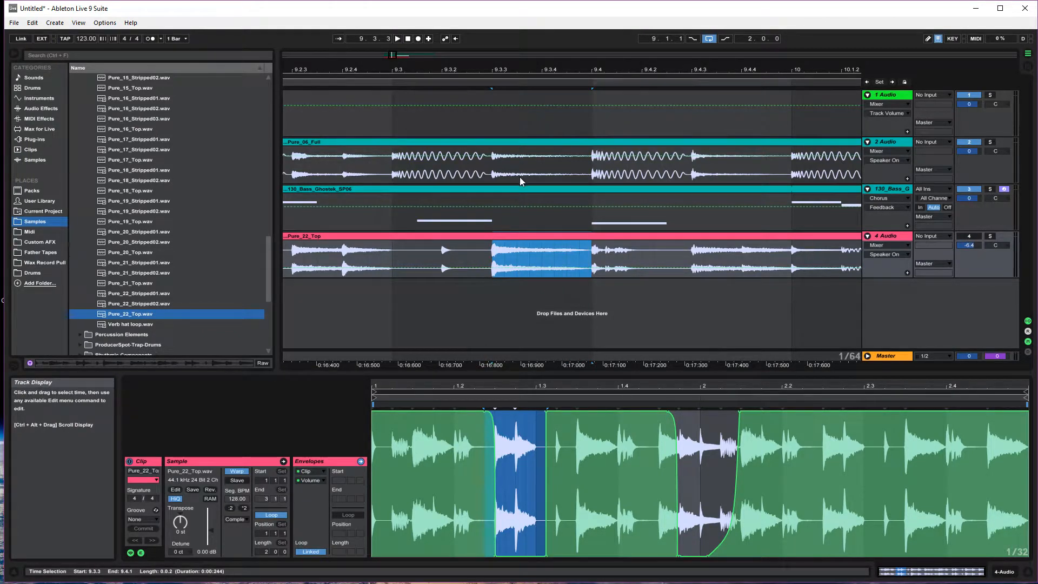
Step: Insert a new audio track and copy the 9.3.3 to 9.4.1 slice of Pure_22_Top onto it at the same position
{"action": "right_click", "coordinate": [897, 313]}
{"action": "left_click", "coordinate": [909, 316]}
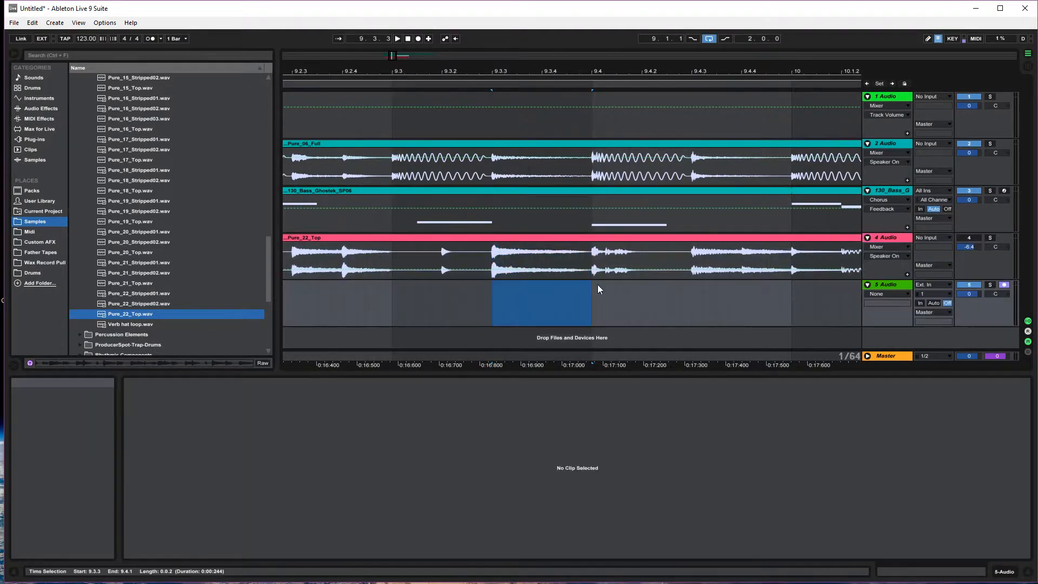
{"action": "left_click", "coordinate": [492, 275]}
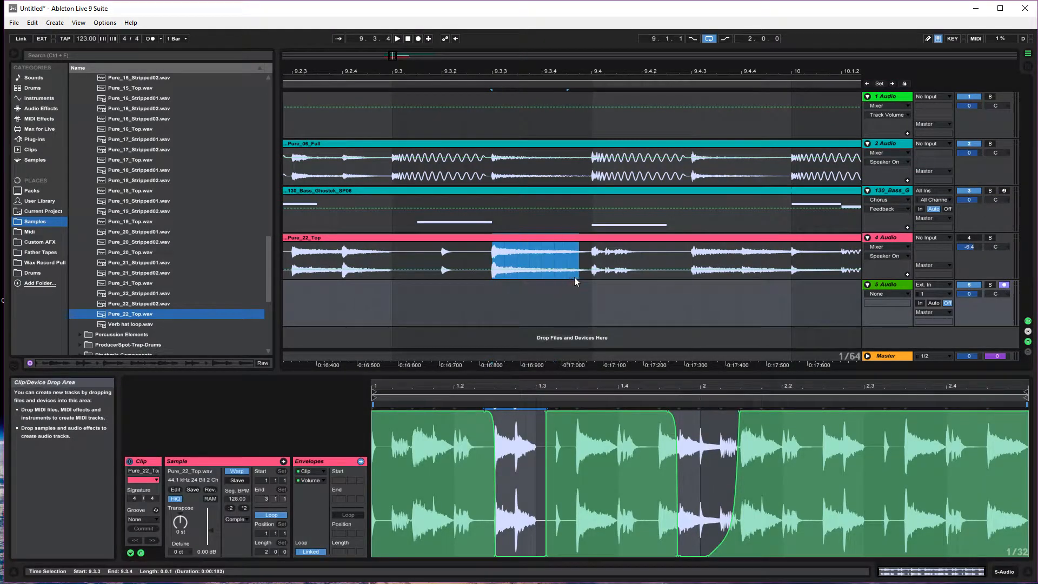
{"action": "left_click_drag", "start_coordinate": [574, 277], "coordinate": [589, 278]}
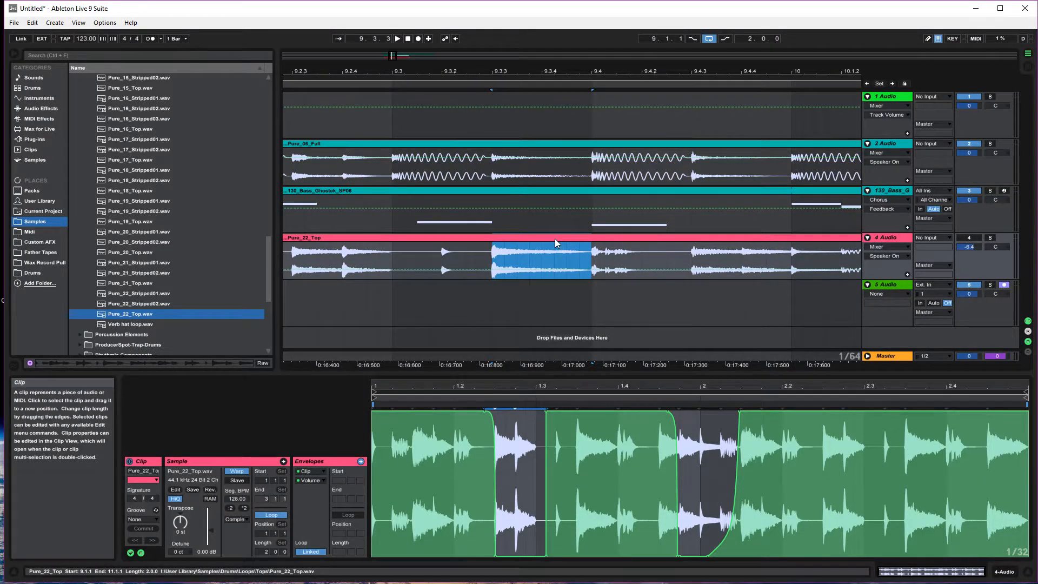
{"action": "left_click_drag", "start_coordinate": [555, 238], "coordinate": [547, 286]}
{"action": "left_click_drag", "start_coordinate": [539, 74], "coordinate": [539, 50]}
Step: Repeat the copied slice on every offbeat from 9.1.3 to 10.4.3 and lower the 5 Audio track to -5.6 dB
{"action": "left_click", "coordinate": [535, 293]}
{"action": "left_click", "coordinate": [533, 286]}
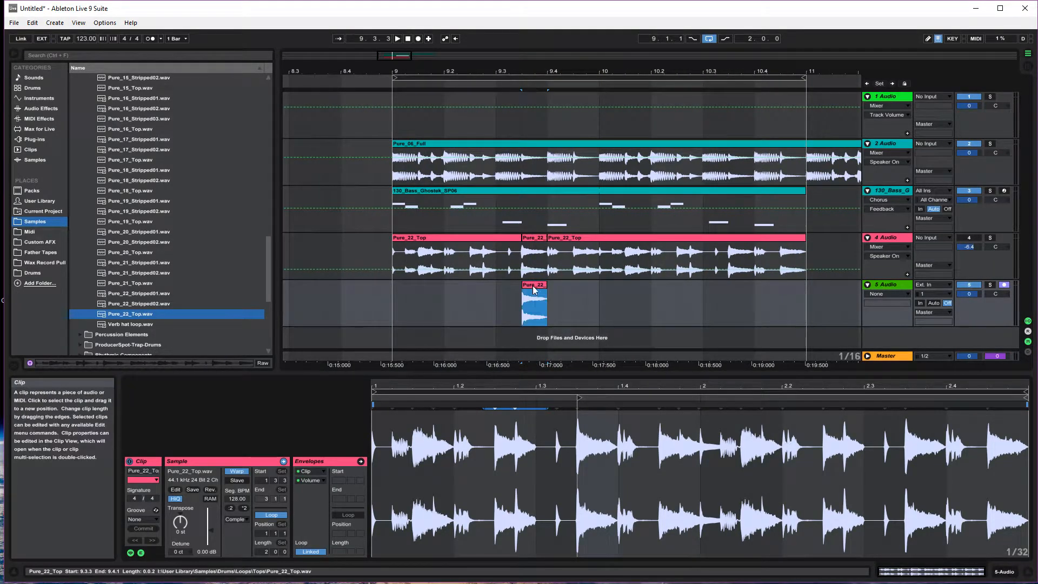
{"action": "left_click", "coordinate": [533, 242]}
{"action": "left_click", "coordinate": [533, 287]}
{"action": "left_click_drag", "start_coordinate": [533, 286], "coordinate": [798, 297]}
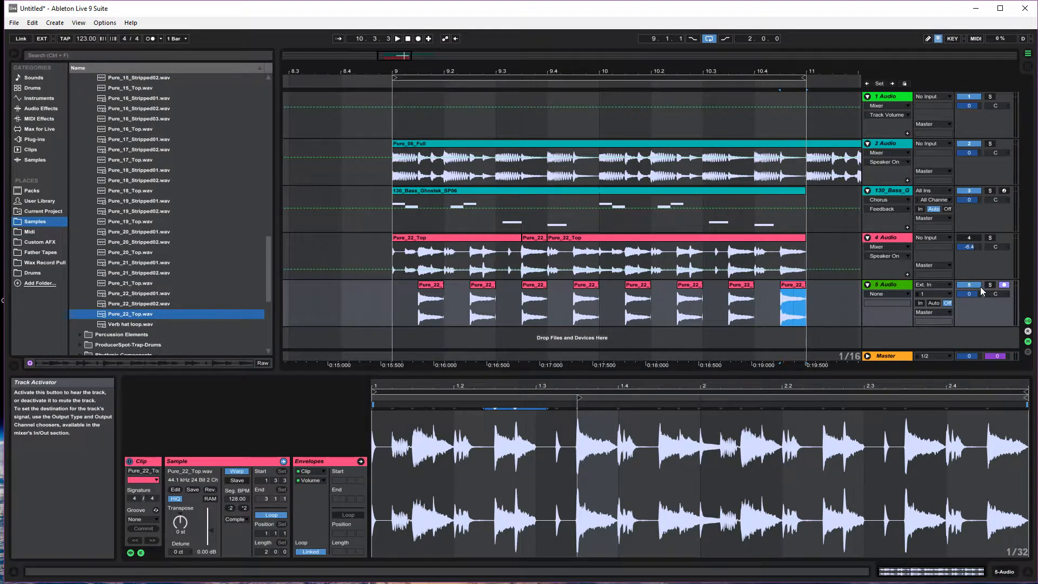
{"action": "left_click_drag", "start_coordinate": [974, 291], "coordinate": [974, 303]}
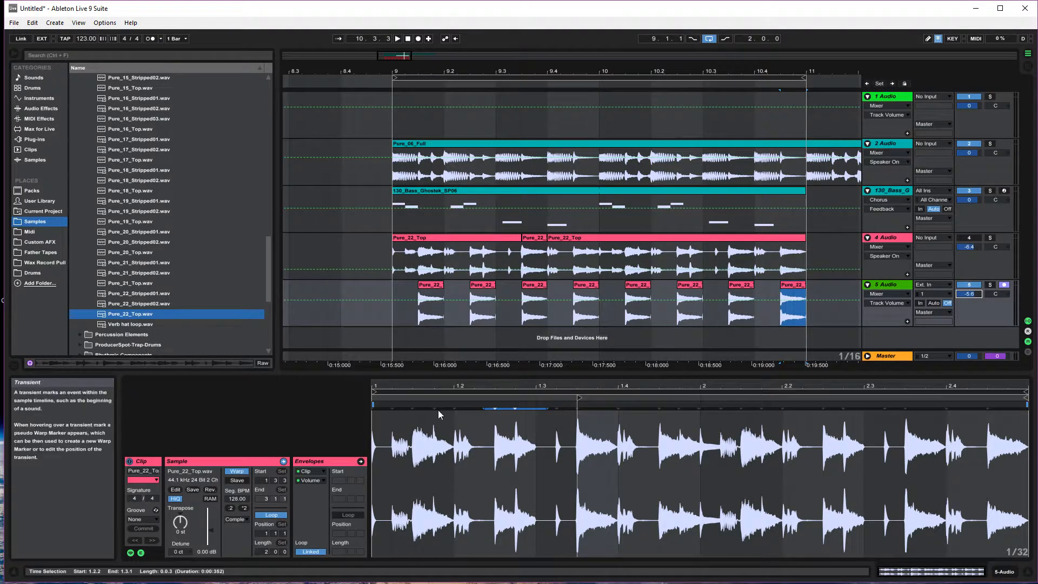
Step: Show the track delays, then set track 5 Audio's volume to -6.7 dB and its track delay to 6.00 ms
{"action": "left_click", "coordinate": [1028, 352]}
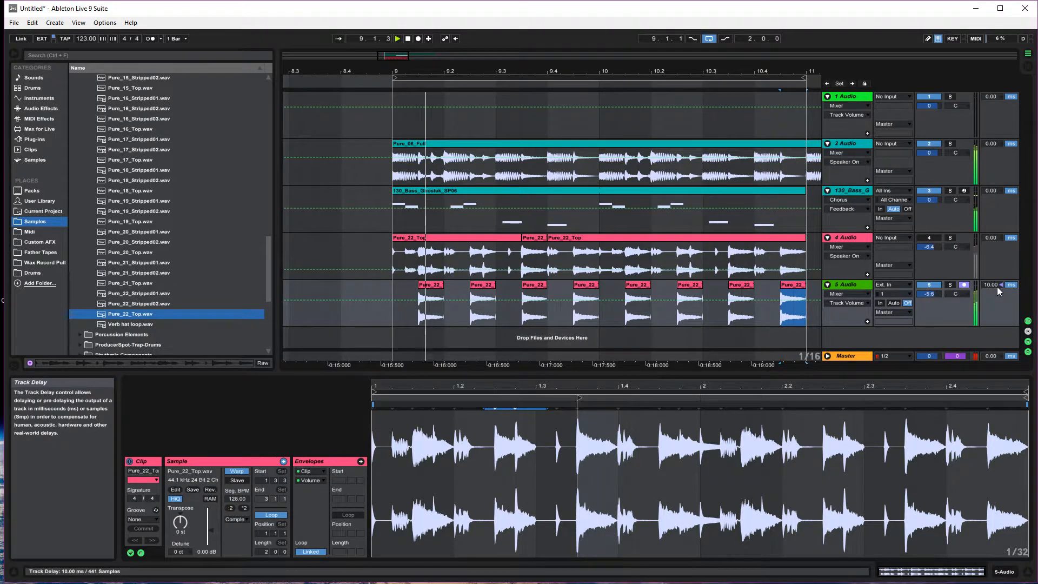
{"action": "left_click_drag", "start_coordinate": [929, 294], "coordinate": [929, 300]}
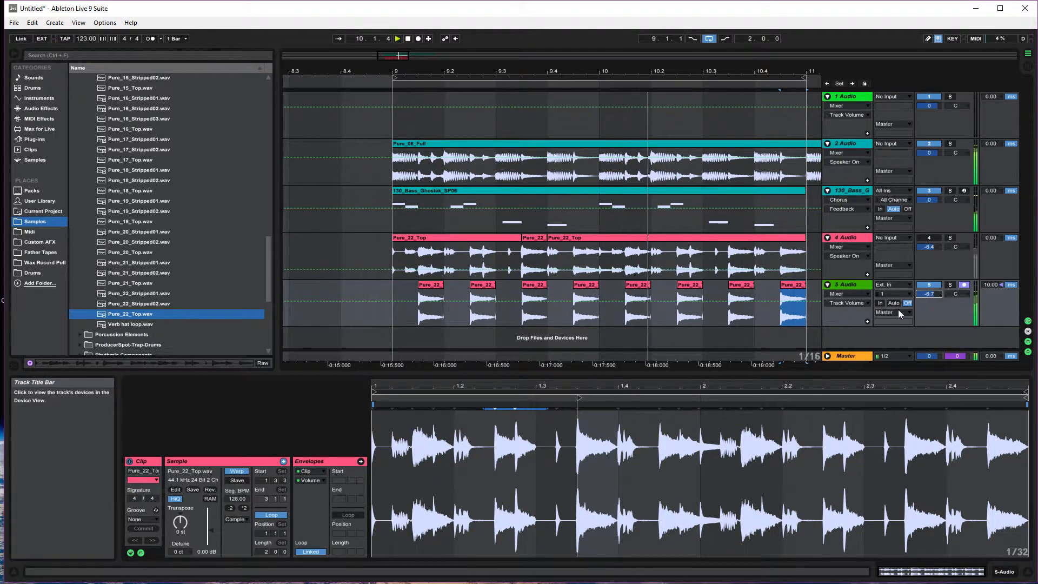
{"action": "mouse_move", "coordinate": [993, 284]}
{"action": "left_mouse_down"}
{"action": "mouse_move", "coordinate": [992, 303]}
{"action": "mouse_move", "coordinate": [992, 287]}
{"action": "left_mouse_up"}
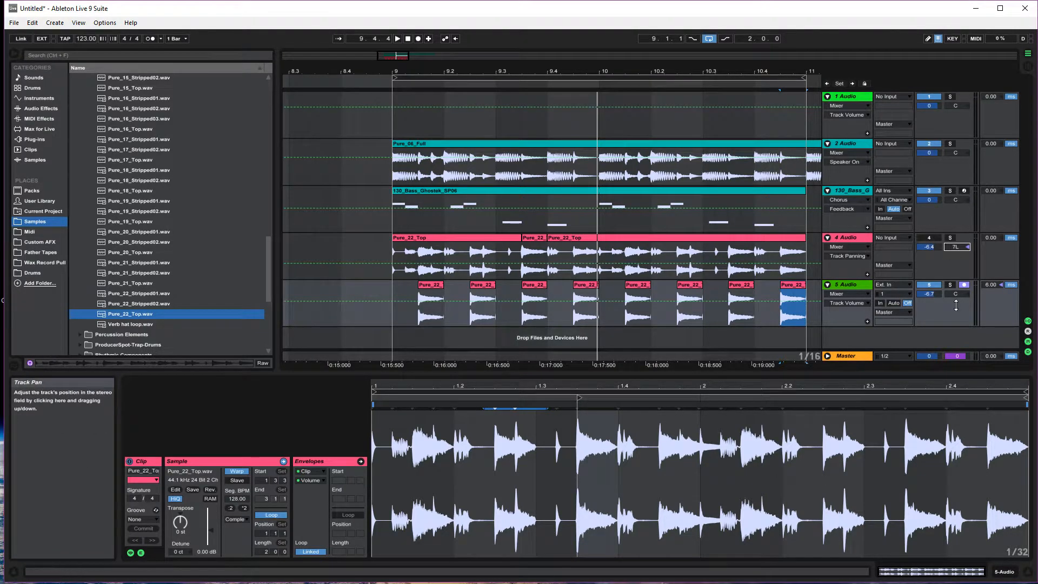
Step: Pan track 5 Audio to 8R and play the loop to audition the result
{"action": "left_click_drag", "start_coordinate": [956, 294], "coordinate": [956, 289]}
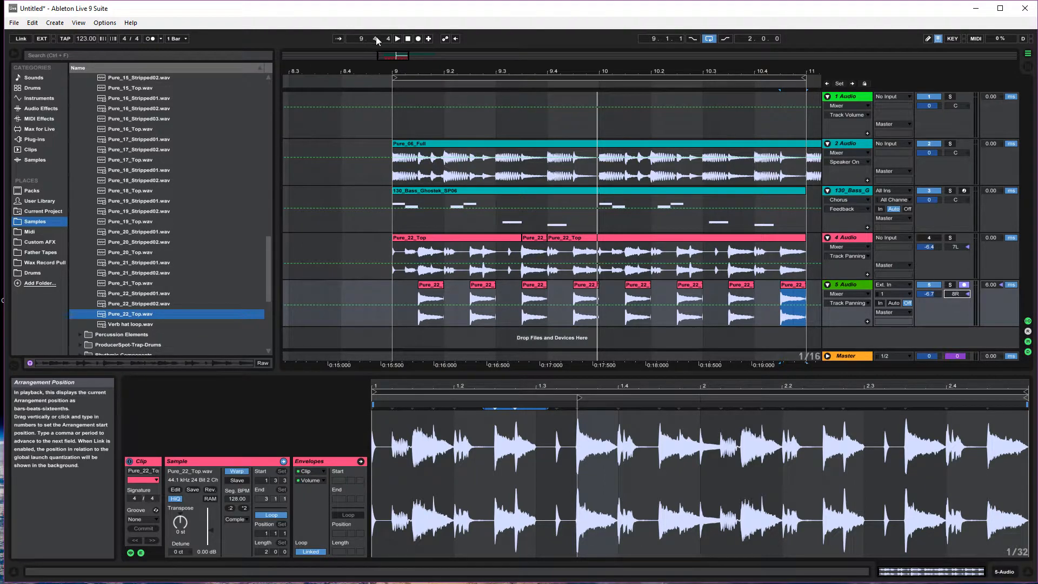
{"action": "left_click", "coordinate": [397, 39]}
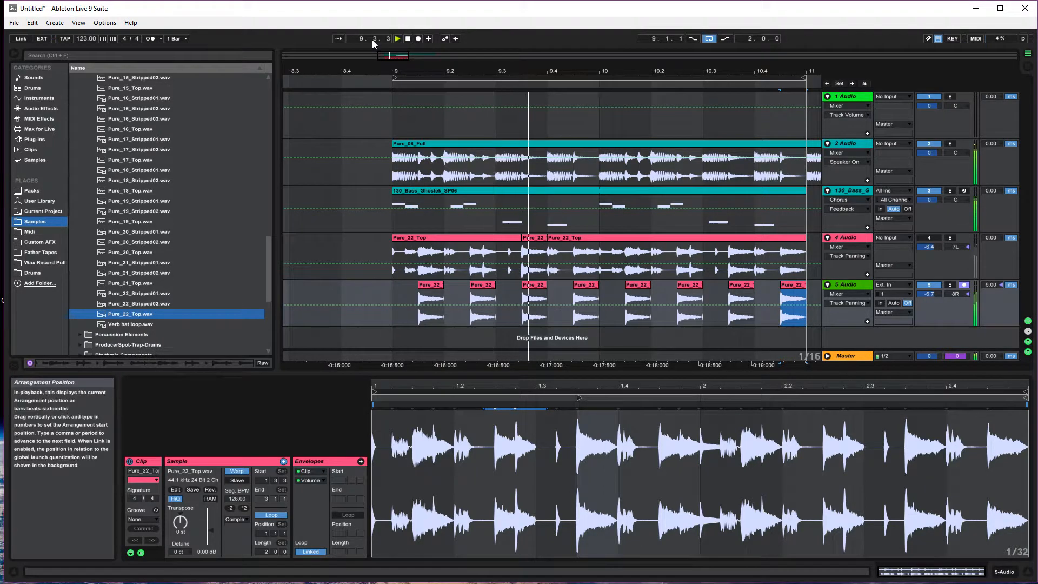
{"action": "double_click", "coordinate": [408, 39]}
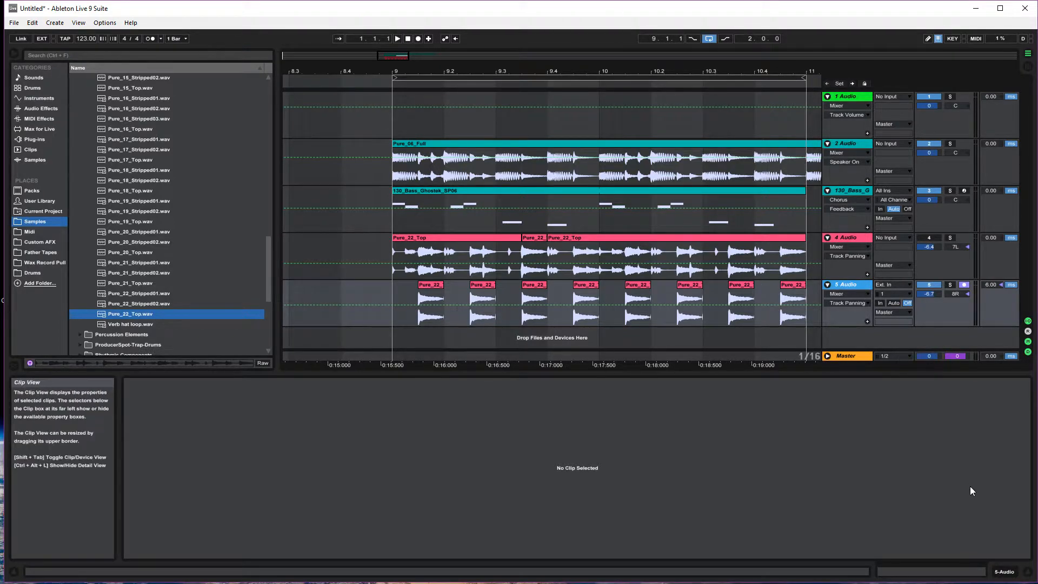
Step: Select the clips on track 5 Audio from bar 9 to bar 11, then freeze and flatten the track
{"action": "left_click", "coordinate": [799, 295]}
{"action": "left_click", "coordinate": [397, 293]}
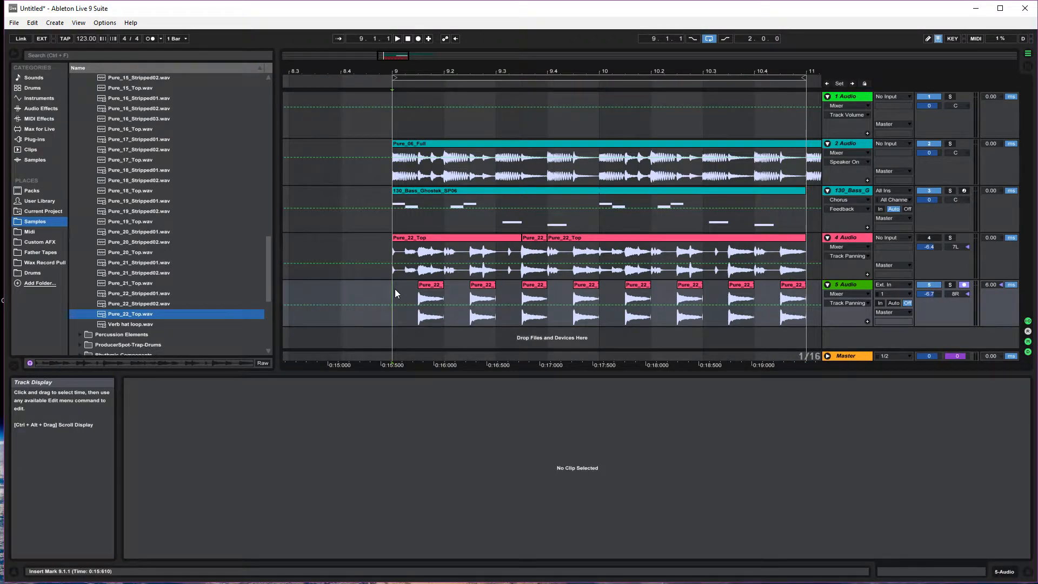
{"action": "left_click_drag", "start_coordinate": [395, 292], "coordinate": [758, 310]}
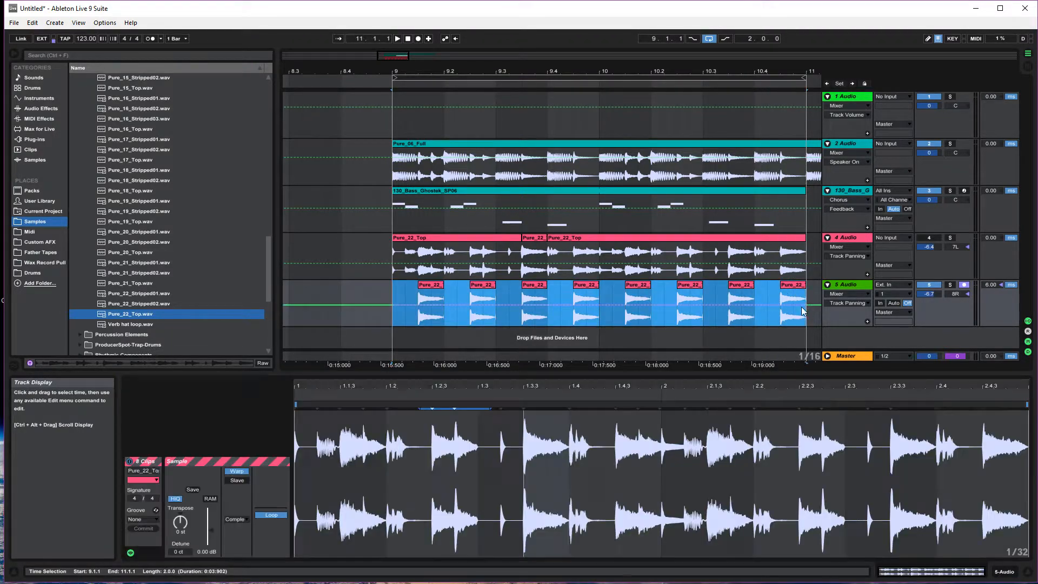
{"action": "right_click", "coordinate": [790, 288]}
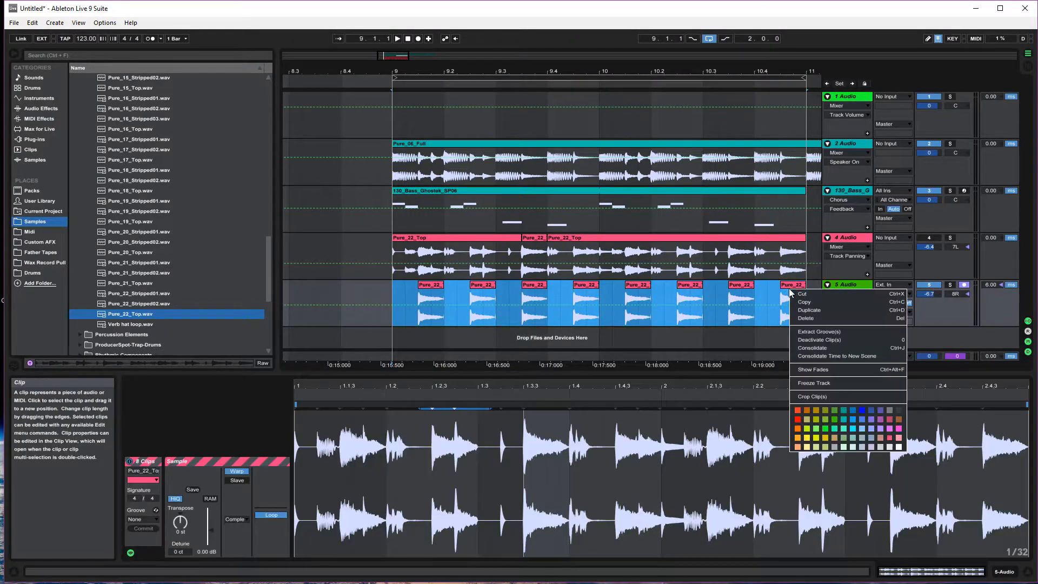
{"action": "left_click", "coordinate": [826, 384]}
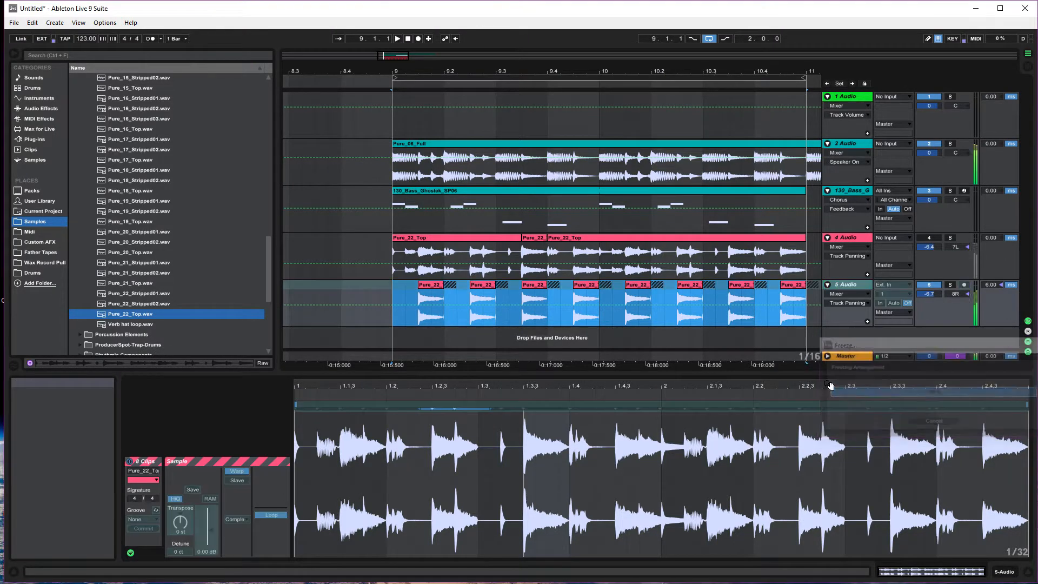
{"action": "right_click", "coordinate": [748, 289]}
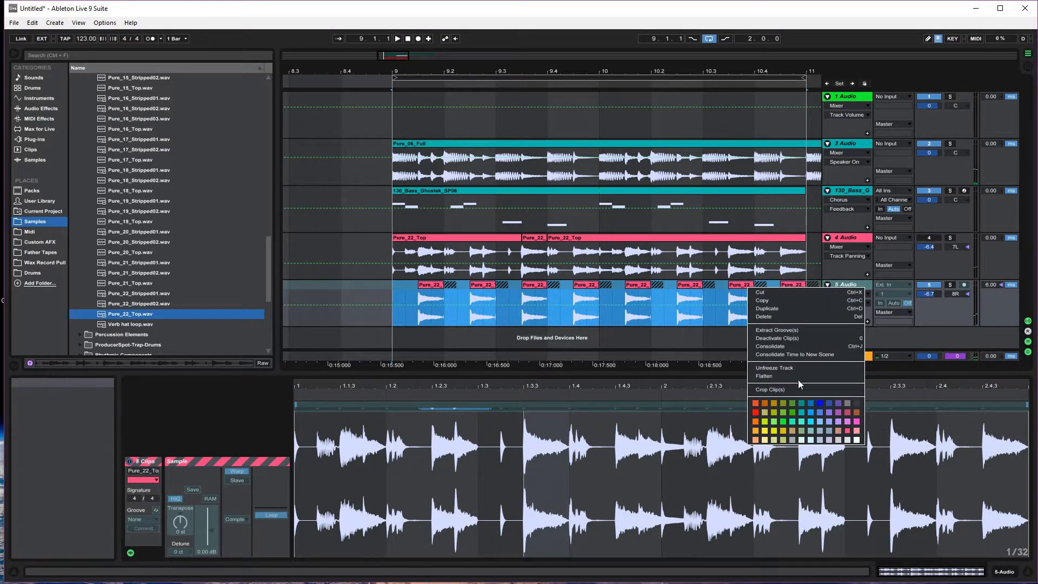
{"action": "left_click", "coordinate": [786, 376]}
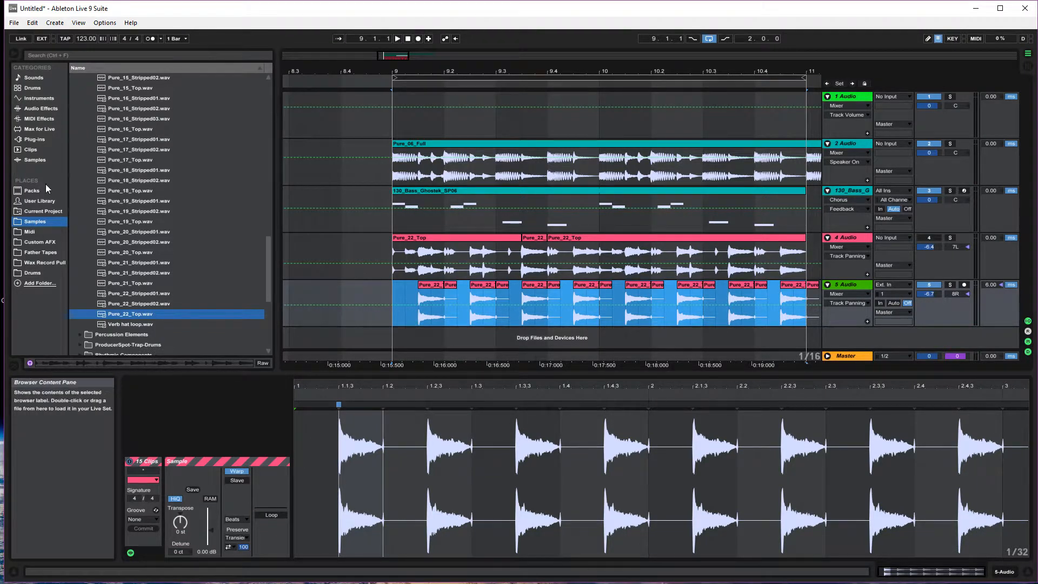
Step: Add the Reverb audio effect to track 5 Audio
{"action": "left_click", "coordinate": [33, 110]}
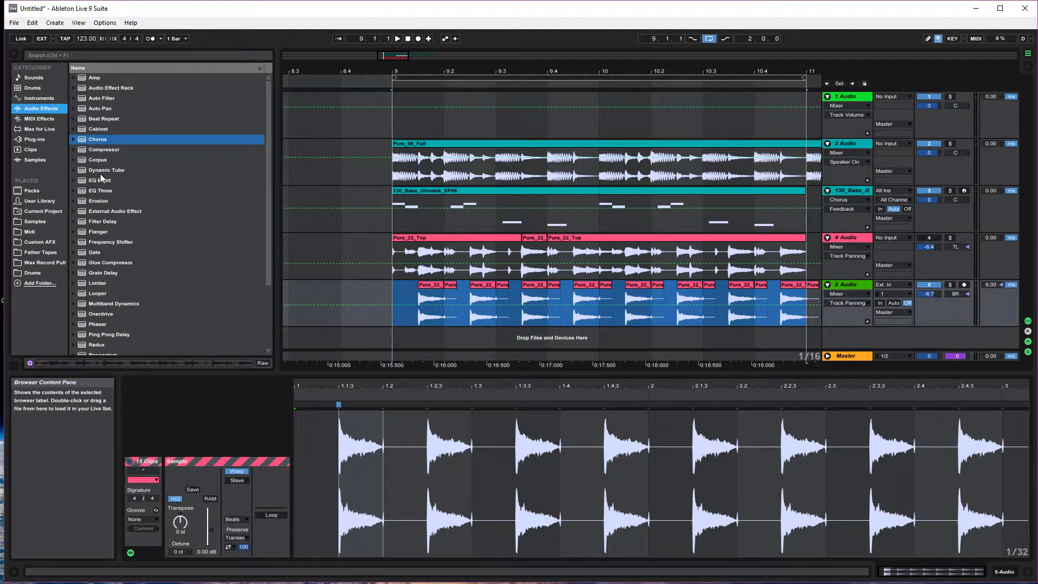
{"action": "scroll", "coordinate": [93, 337], "scroll_direction": "down", "scroll_amount": 5}
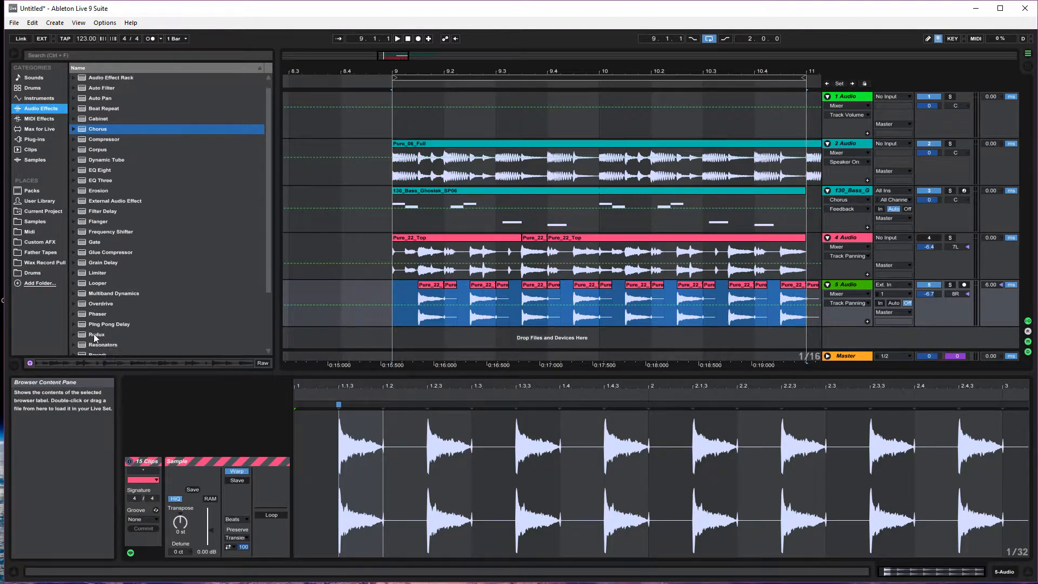
{"action": "left_click_drag", "start_coordinate": [101, 316], "coordinate": [476, 318]}
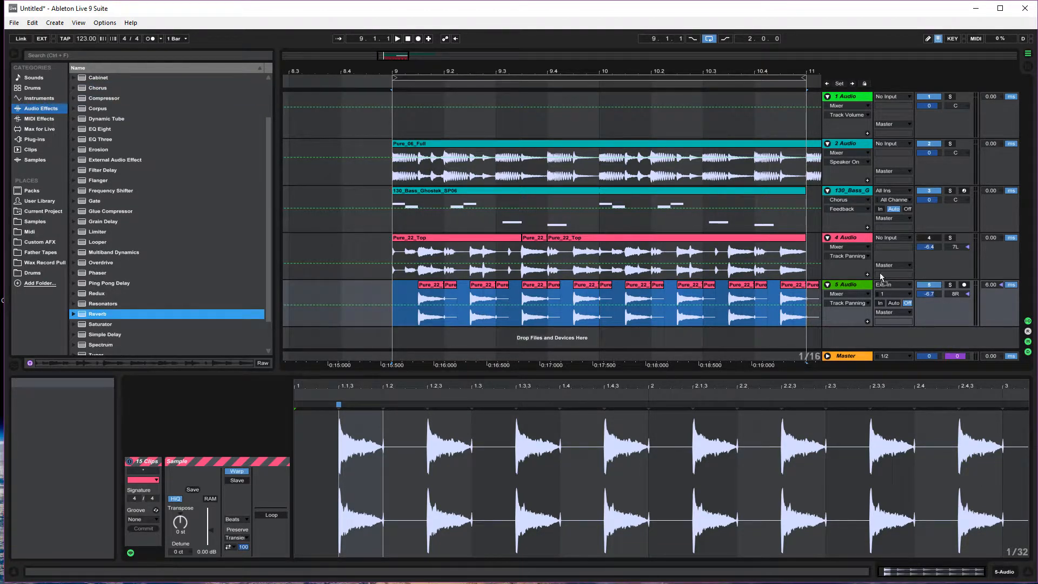
{"action": "left_click_drag", "start_coordinate": [850, 287], "coordinate": [848, 283]}
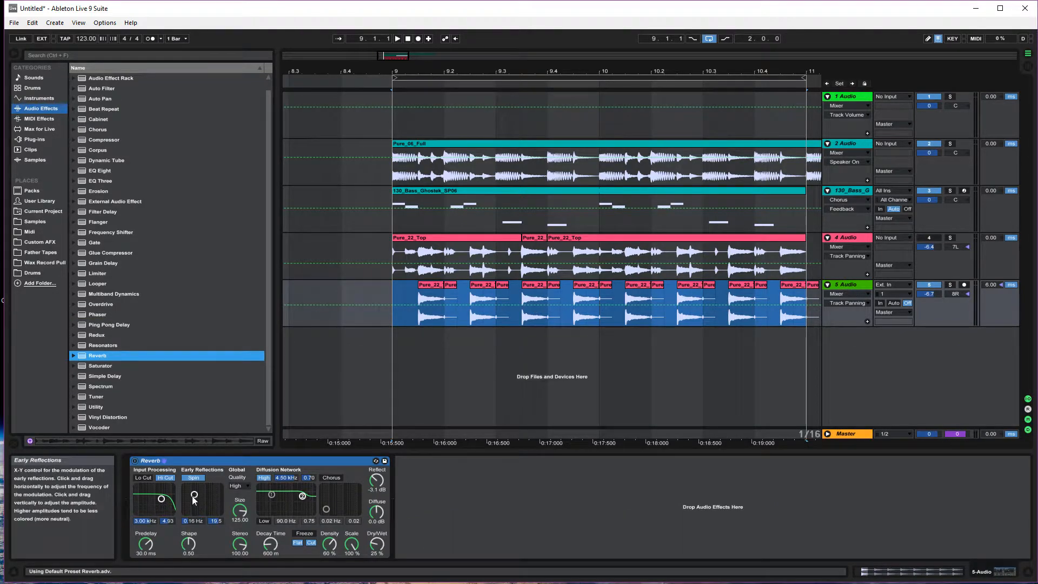
Step: Turn off the Reverb's Hi Cut, Spin and High diffusion filter, and set its Predelay to 6.50 ms
{"action": "left_click", "coordinate": [165, 477]}
{"action": "left_click", "coordinate": [193, 477]}
{"action": "left_click", "coordinate": [263, 477]}
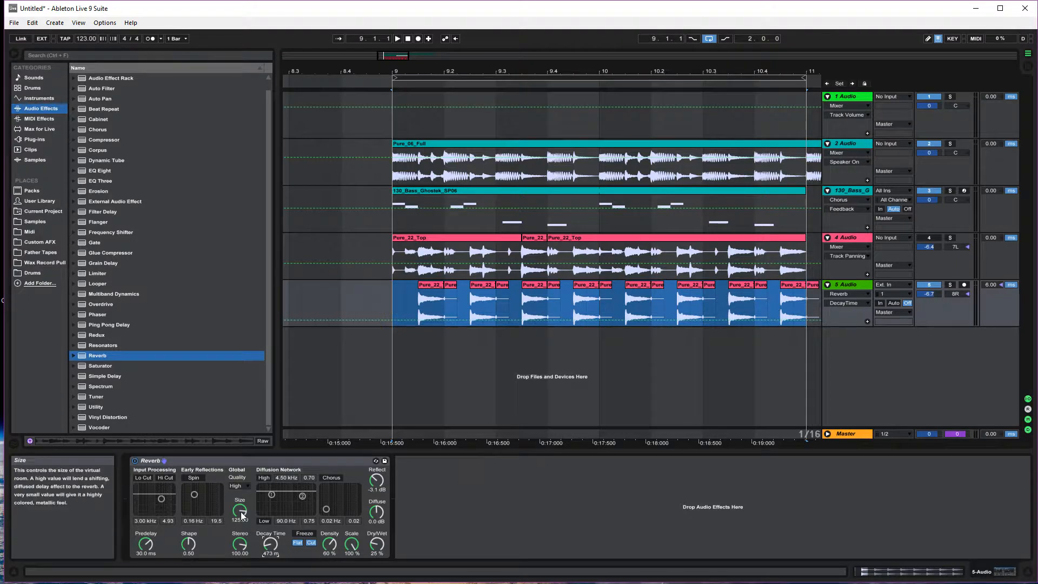
{"action": "left_click_drag", "start_coordinate": [146, 543], "coordinate": [219, 557]}
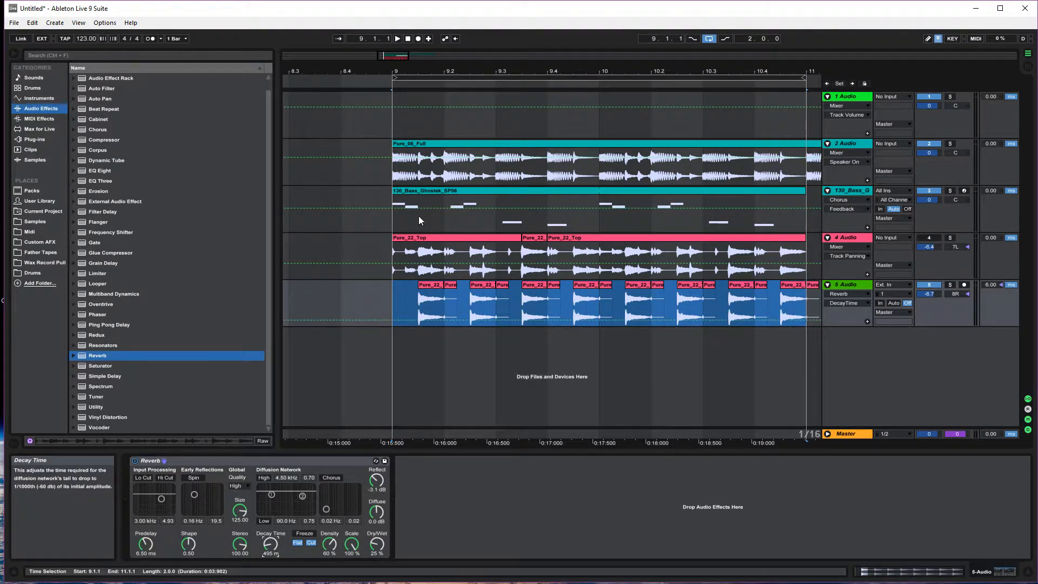
Step: Set the Reverb's Decay Time to 649 ms while auditioning the loop
{"action": "left_click", "coordinate": [397, 39]}
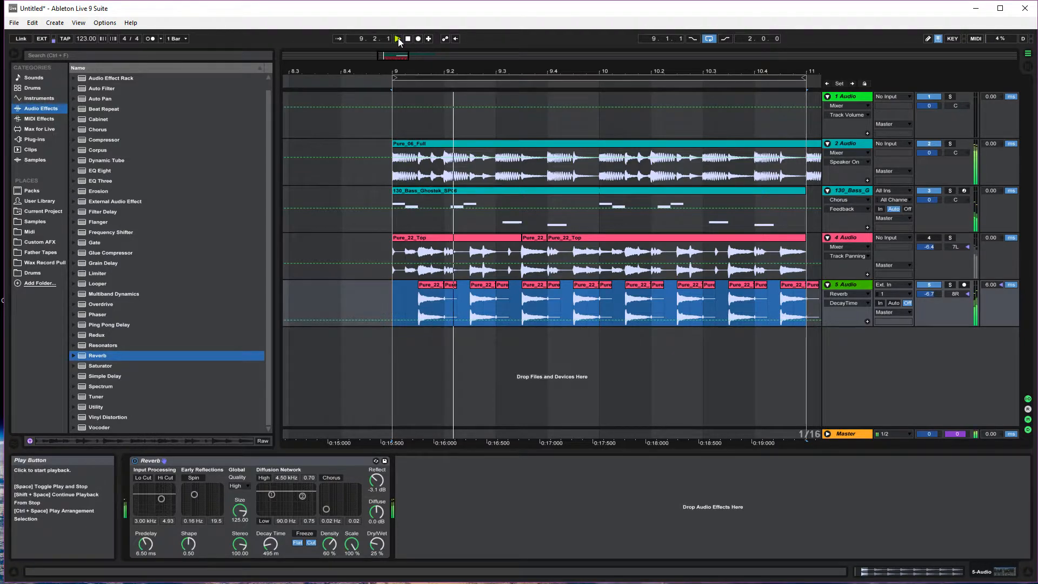
{"action": "left_click_drag", "start_coordinate": [271, 545], "coordinate": [271, 539]}
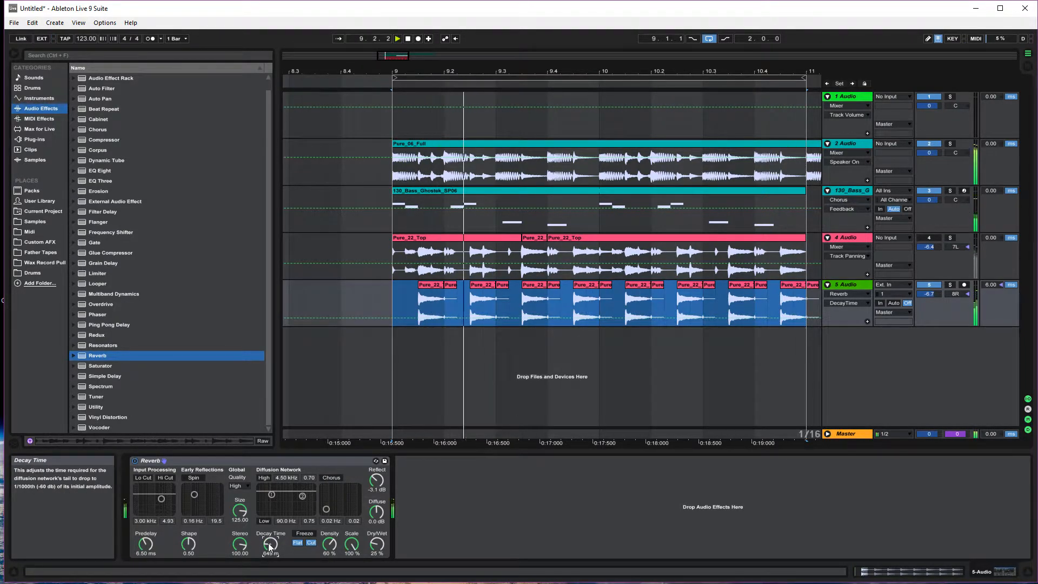
{"action": "left_click", "coordinate": [408, 38]}
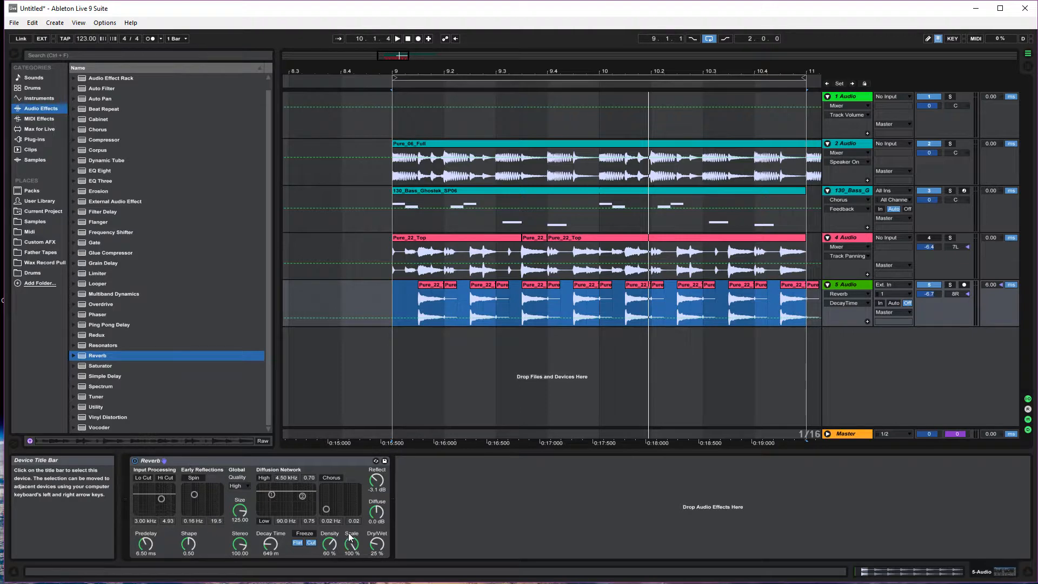
Step: Audition the loop with the Reverb's Dry/Wet at 99 %, and lower the Dry/Wet to 17 %
{"action": "left_click_drag", "start_coordinate": [377, 544], "coordinate": [377, 550]}
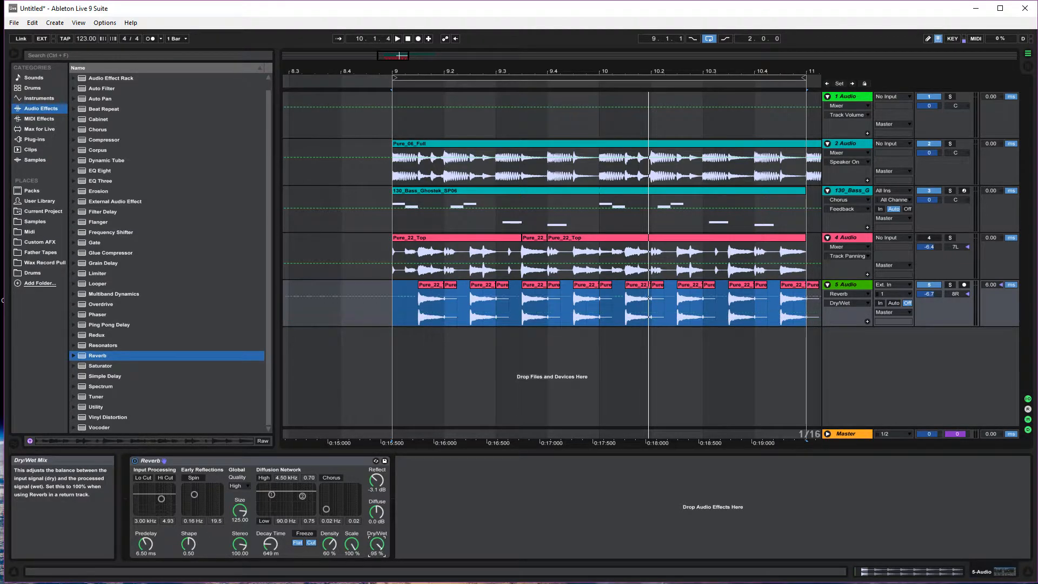
{"action": "left_click_drag", "start_coordinate": [377, 544], "coordinate": [377, 542]}
{"action": "left_click", "coordinate": [398, 39]}
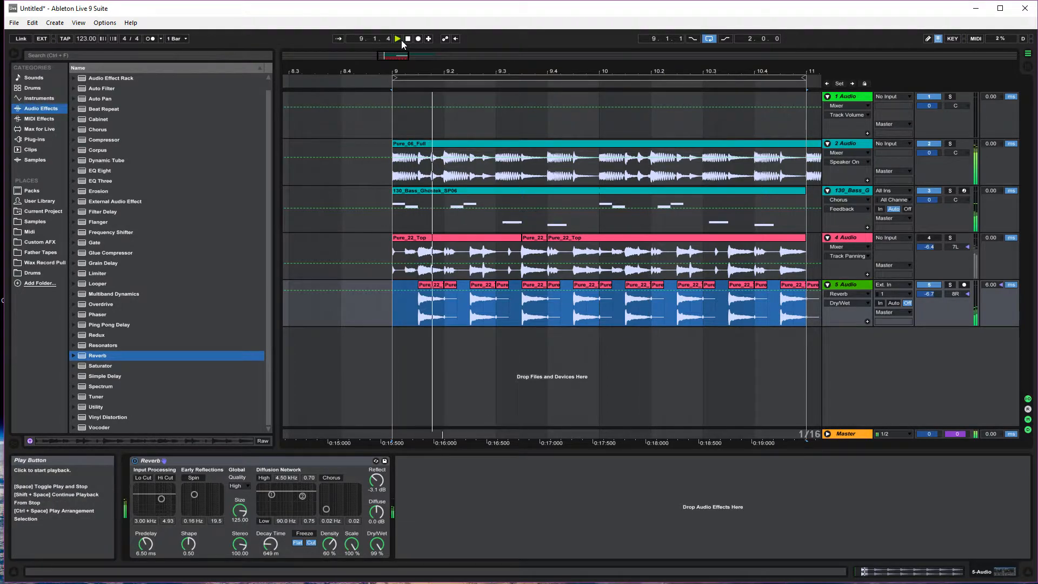
{"action": "key", "text": "space"}
{"action": "left_click_drag", "start_coordinate": [377, 544], "coordinate": [377, 563]}
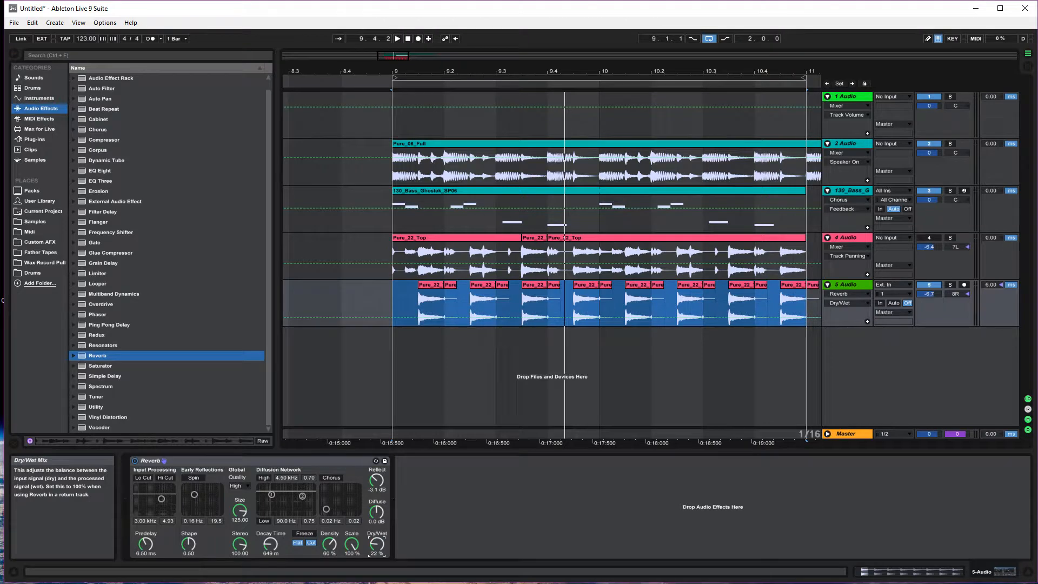
Step: Insert a return track into the set
{"action": "left_click", "coordinate": [258, 462]}
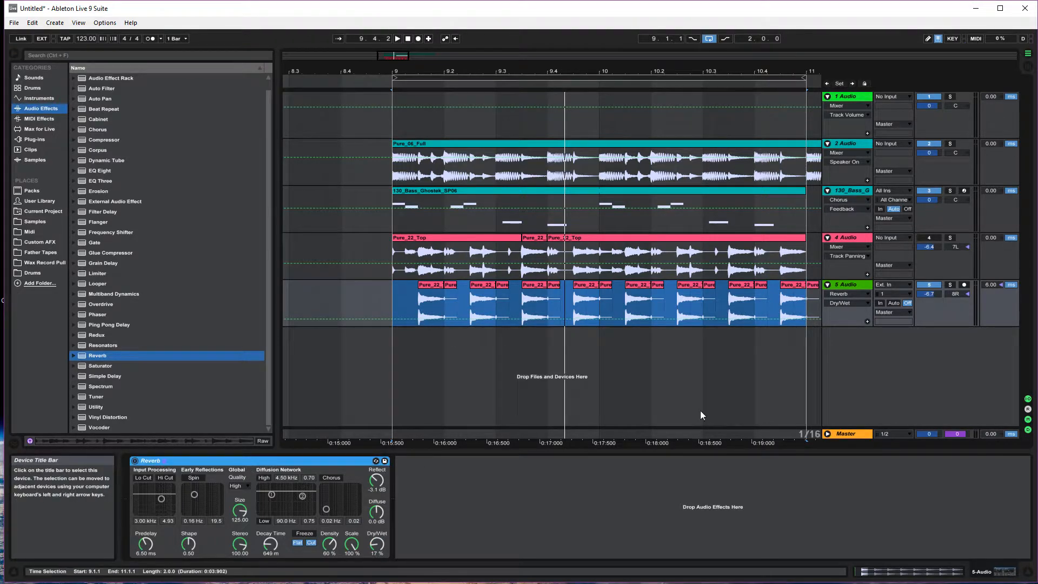
{"action": "right_click", "coordinate": [850, 411]}
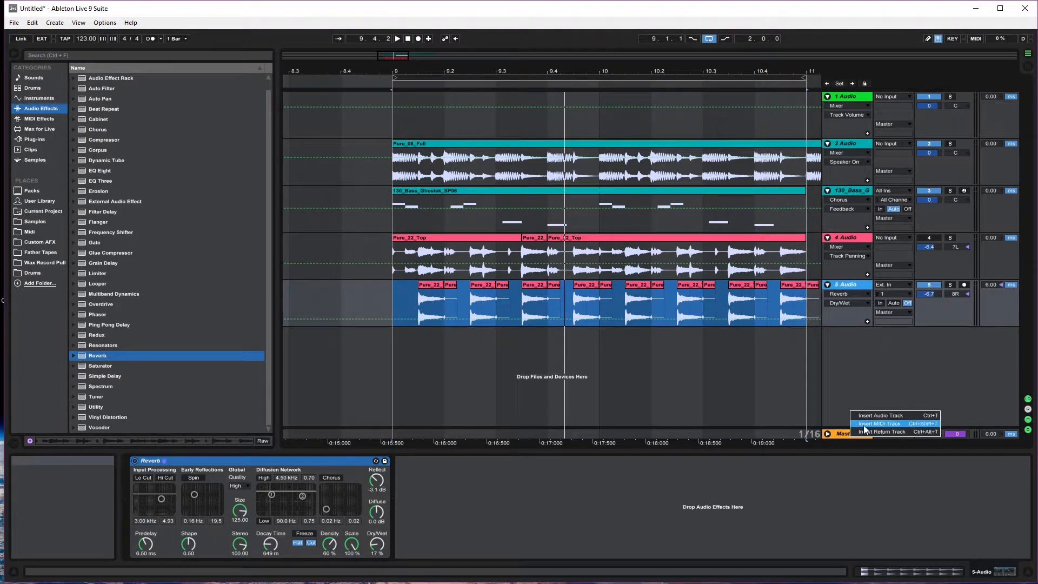
{"action": "left_click", "coordinate": [887, 424]}
Step: Move the Reverb device from track 5 Audio to return track A
{"action": "left_click", "coordinate": [867, 287]}
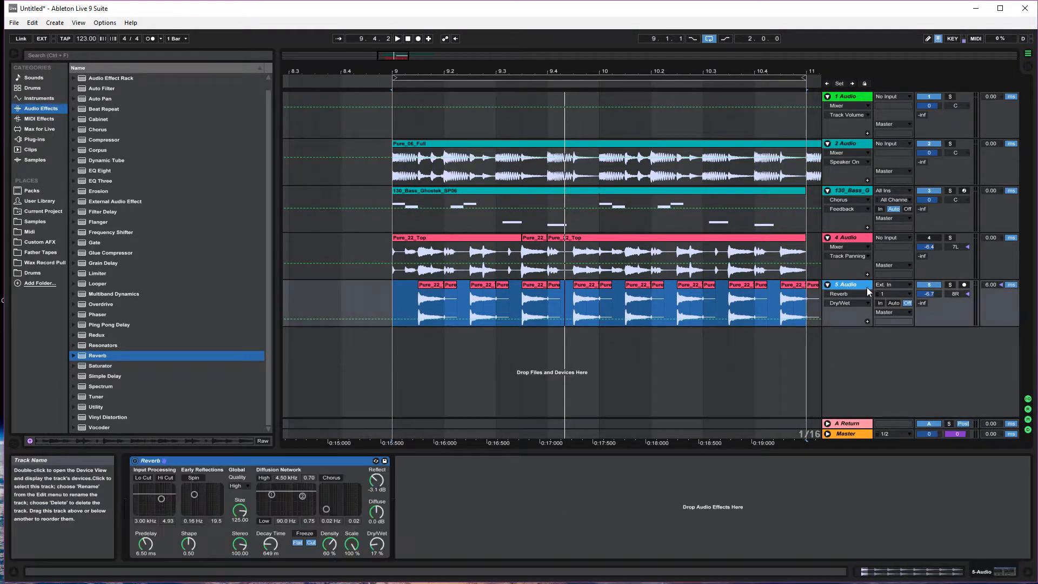
{"action": "left_click", "coordinate": [228, 460]}
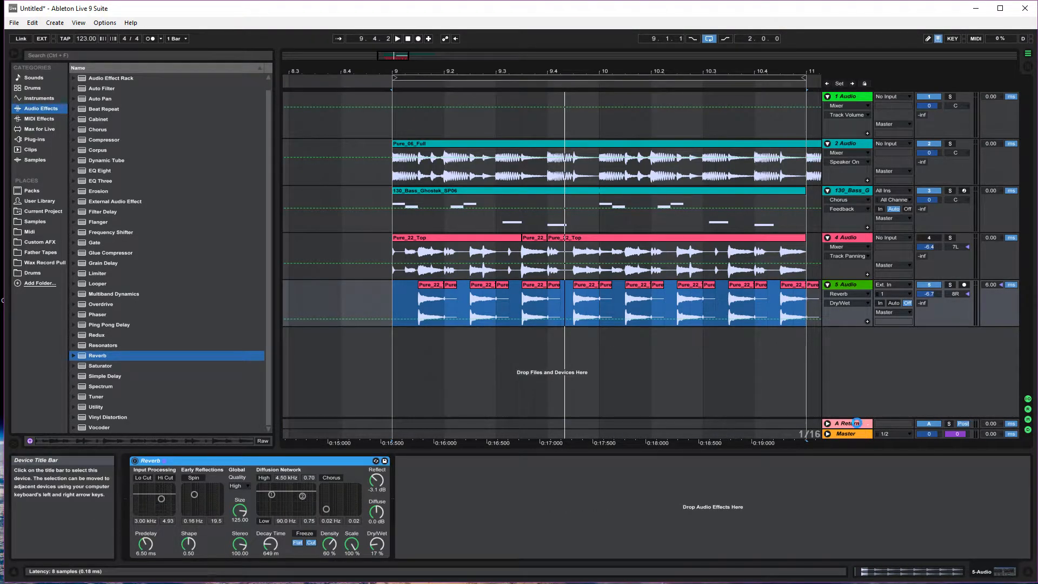
{"action": "left_click_drag", "start_coordinate": [856, 423], "coordinate": [853, 428]}
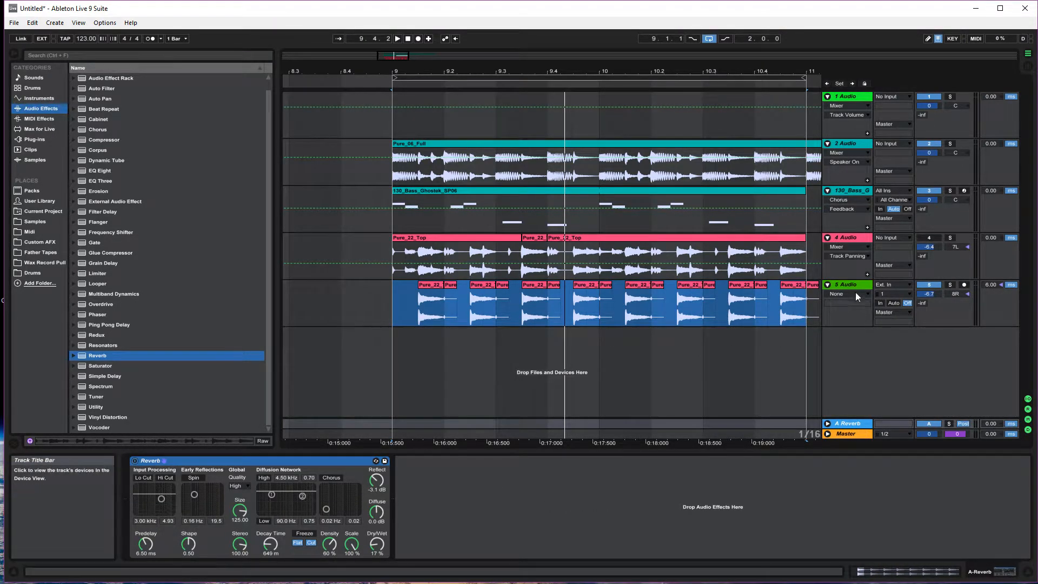
{"action": "left_click", "coordinate": [851, 316]}
{"action": "left_click", "coordinate": [848, 425]}
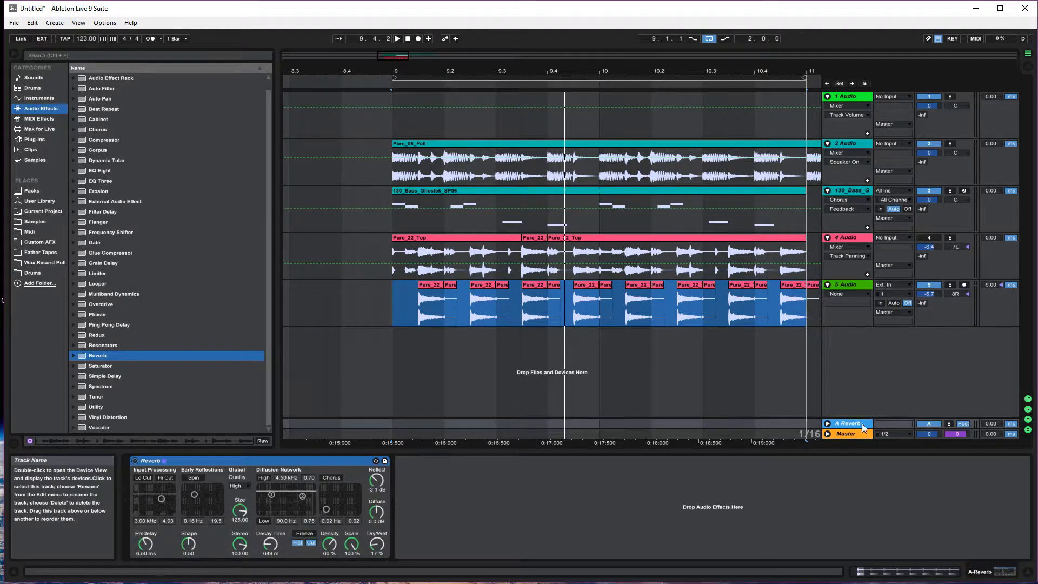
Step: Raise the A-Reverb send of track 5 Audio to -16.6 dB and that of track 4 Audio to about -16 dB
{"action": "left_click", "coordinate": [921, 302]}
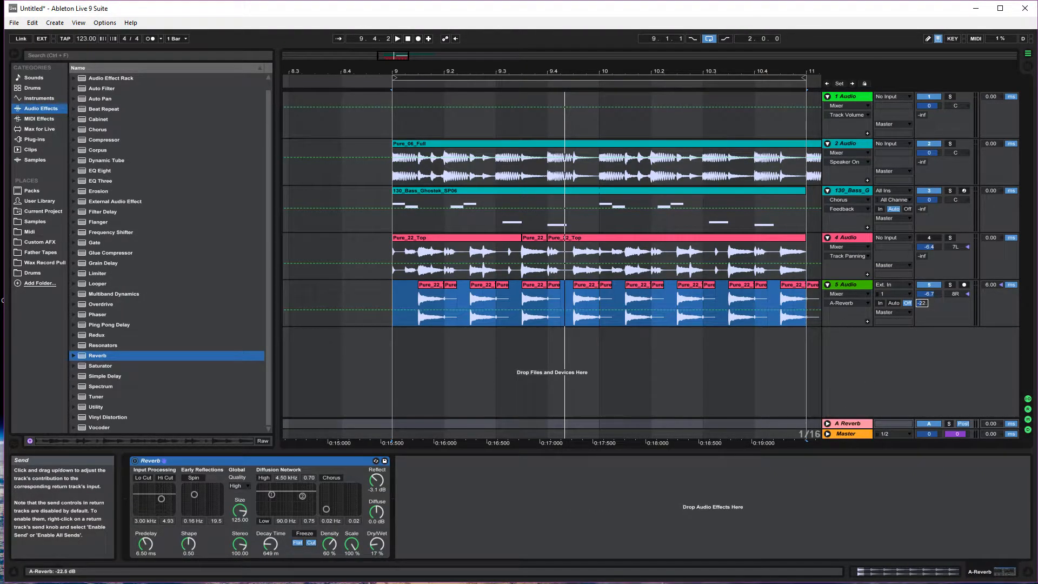
{"action": "left_click_drag", "start_coordinate": [922, 303], "coordinate": [922, 301]}
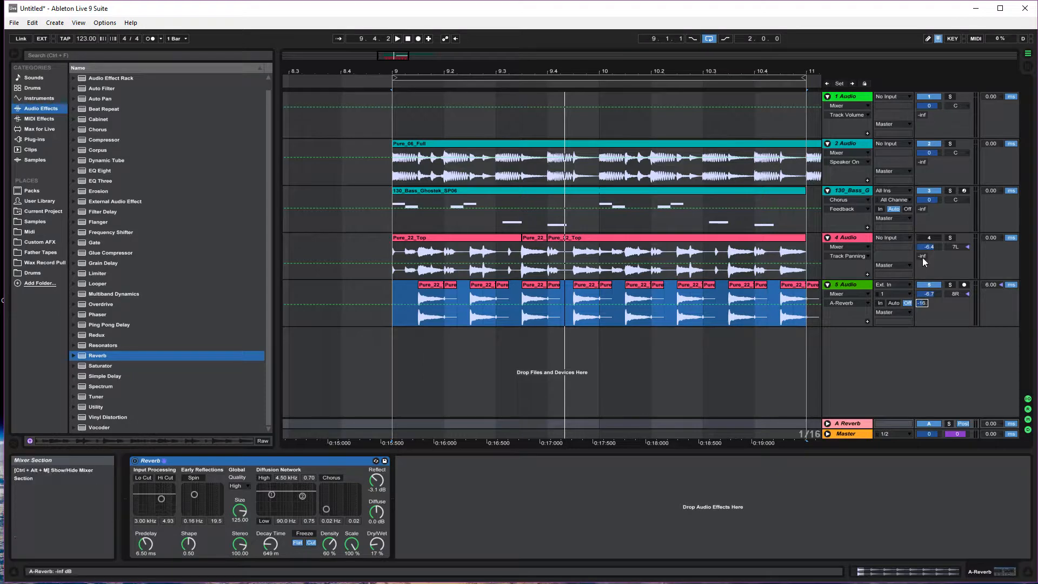
{"action": "left_click_drag", "start_coordinate": [923, 257], "coordinate": [923, 254]}
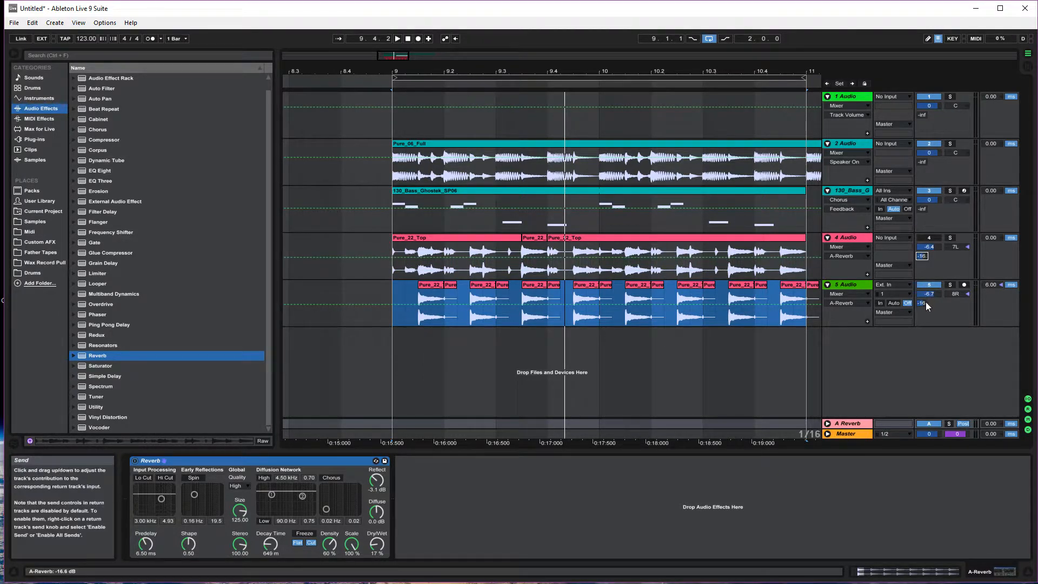
Step: Play the loop and set track 5 Audio's track delay to 19.00 ms
{"action": "left_click", "coordinate": [398, 39]}
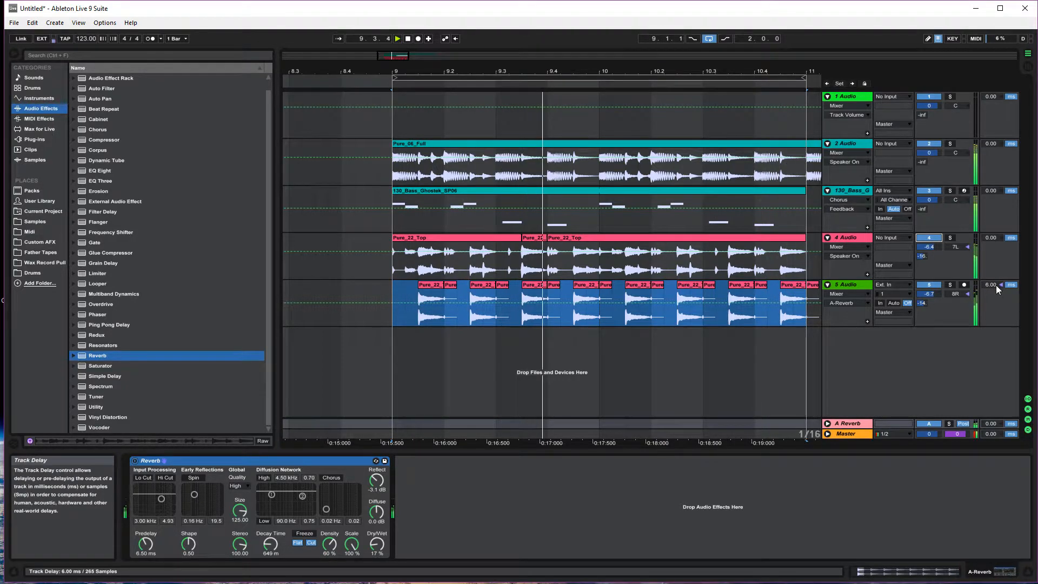
{"action": "left_click_drag", "start_coordinate": [994, 284], "coordinate": [994, 270]}
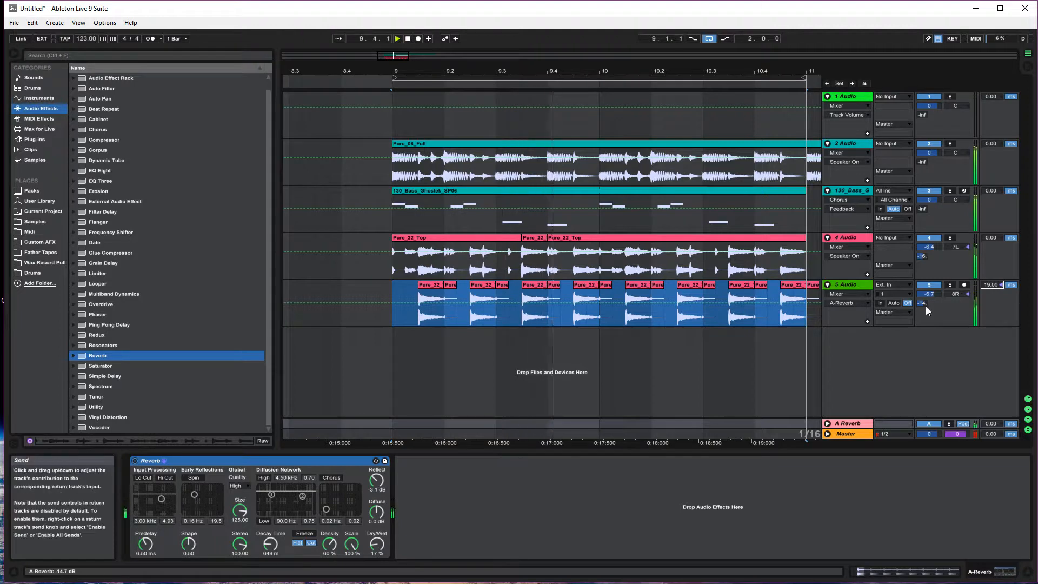
Step: Set track 5 Audio's track delay to -11.00 ms and lower its volume to -8.0 dB and track 4 Audio's to -8.2 dB
{"action": "mouse_move", "coordinate": [994, 284]}
{"action": "left_mouse_down"}
{"action": "mouse_move", "coordinate": [994, 311]}
{"action": "mouse_move", "coordinate": [994, 291]}
{"action": "left_mouse_up"}
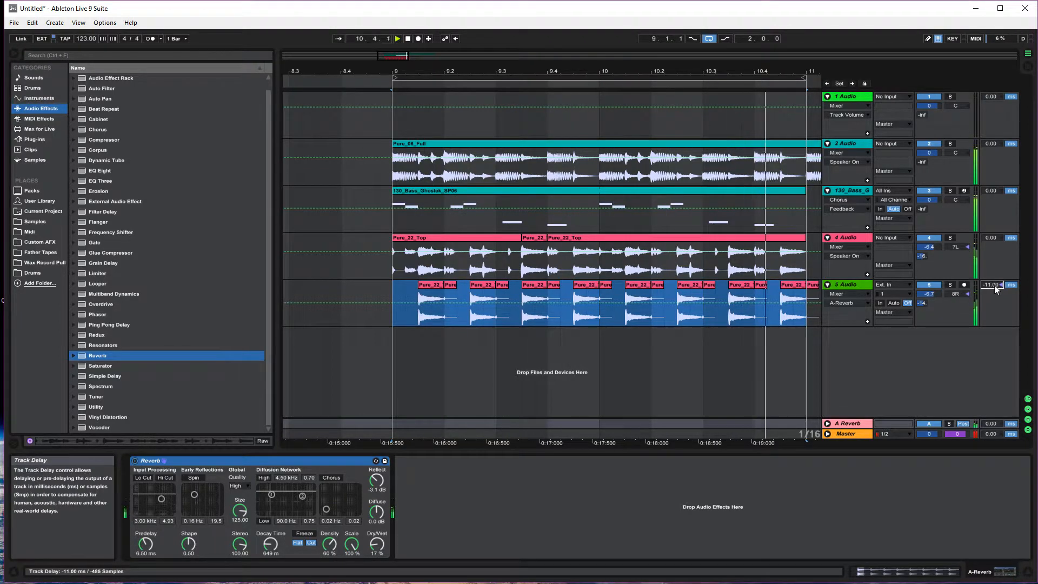
{"action": "left_click_drag", "start_coordinate": [928, 294], "coordinate": [927, 299]}
{"action": "left_click", "coordinate": [928, 247]}
{"action": "left_click_drag", "start_coordinate": [929, 247], "coordinate": [930, 249]}
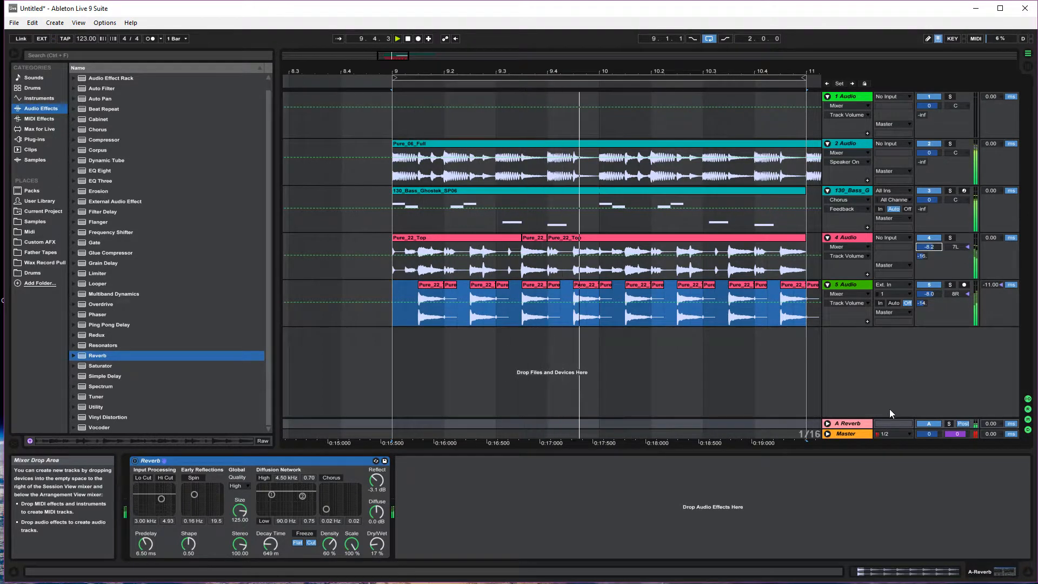
Step: Set the return track's Reverb Dry/Wet to 100 % and stop playback
{"action": "left_click", "coordinate": [209, 462]}
{"action": "left_click_drag", "start_coordinate": [377, 544], "coordinate": [377, 476]}
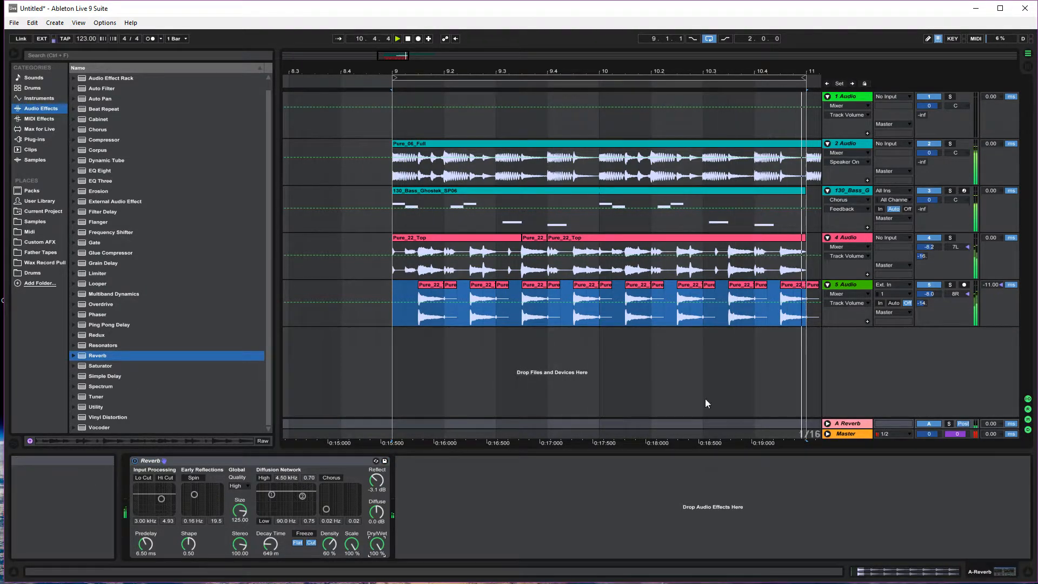
{"action": "double_click", "coordinate": [409, 38]}
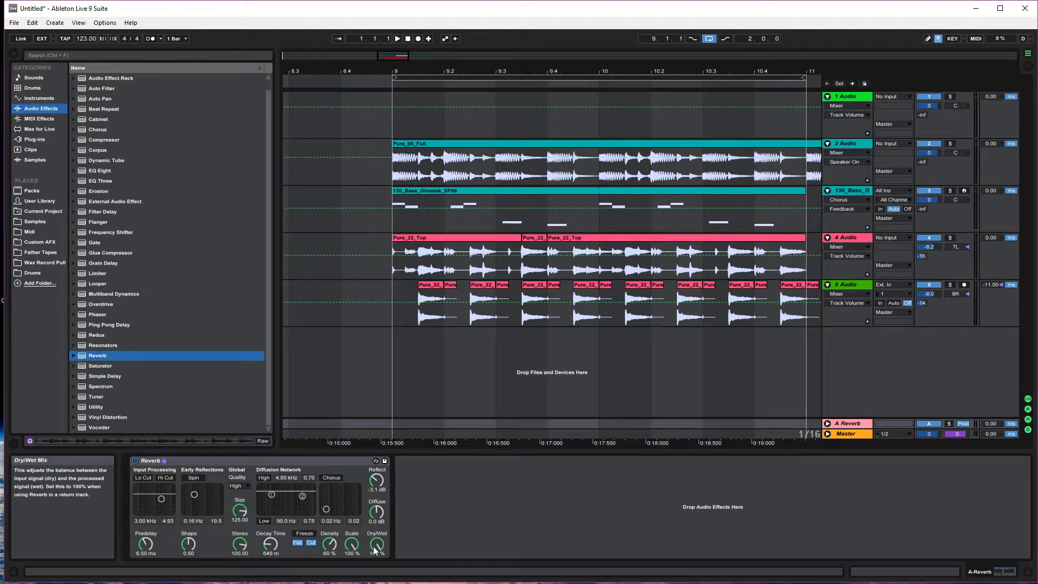
Step: Unfold the A Reverb return track, solo it, and audition the loop from bar 9
{"action": "left_click", "coordinate": [828, 424]}
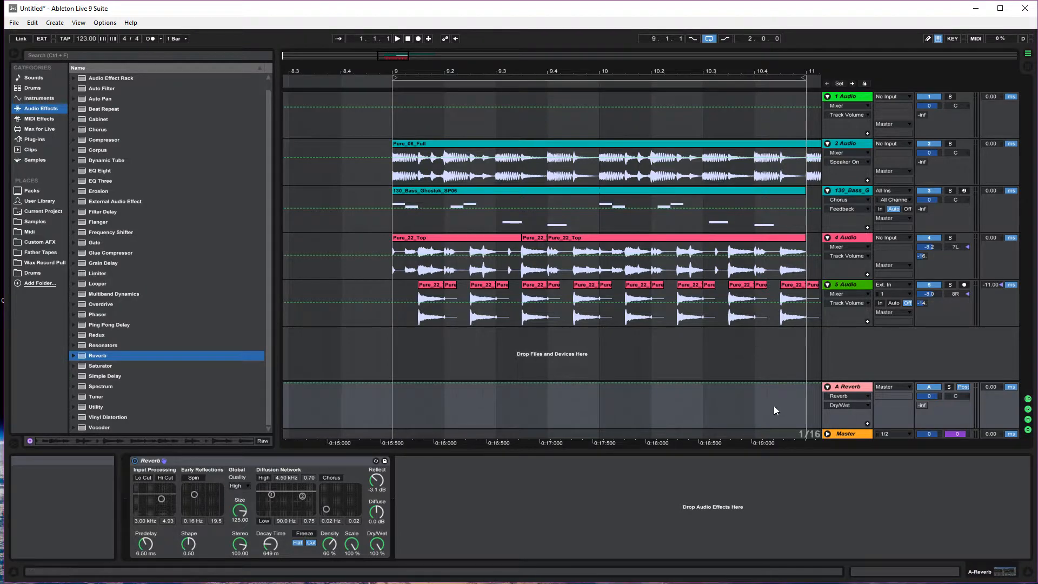
{"action": "left_click", "coordinate": [855, 387]}
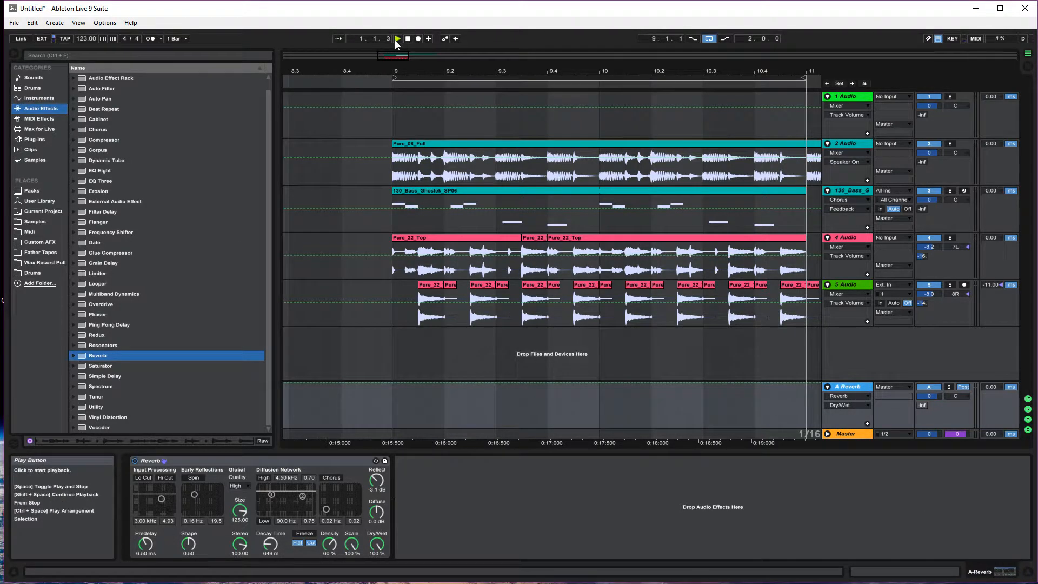
{"action": "left_click", "coordinate": [389, 87]}
{"action": "left_click", "coordinate": [950, 387]}
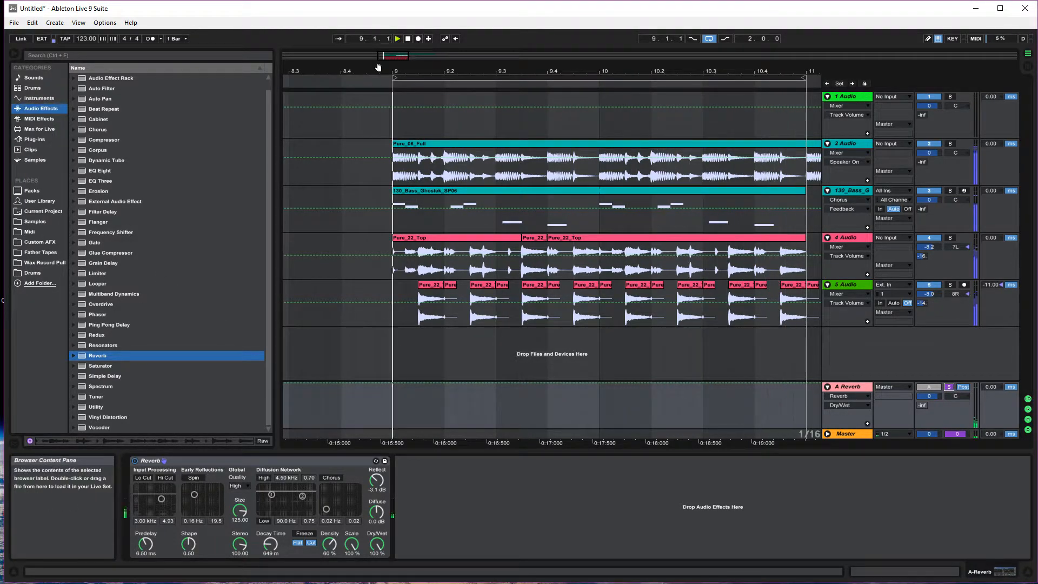
{"action": "left_click", "coordinate": [409, 39]}
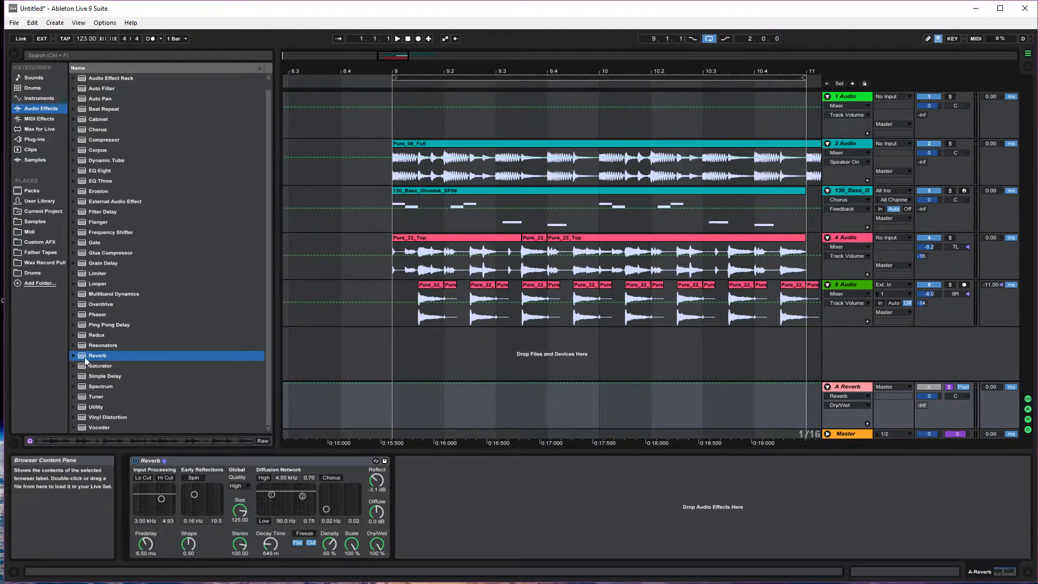
Step: Add an Auto Filter before the Reverb on return A, set to highpass at 214 Hz with 18 % resonance
{"action": "scroll", "coordinate": [95, 96], "scroll_direction": "up", "scroll_amount": 1}
{"action": "left_click", "coordinate": [94, 96]}
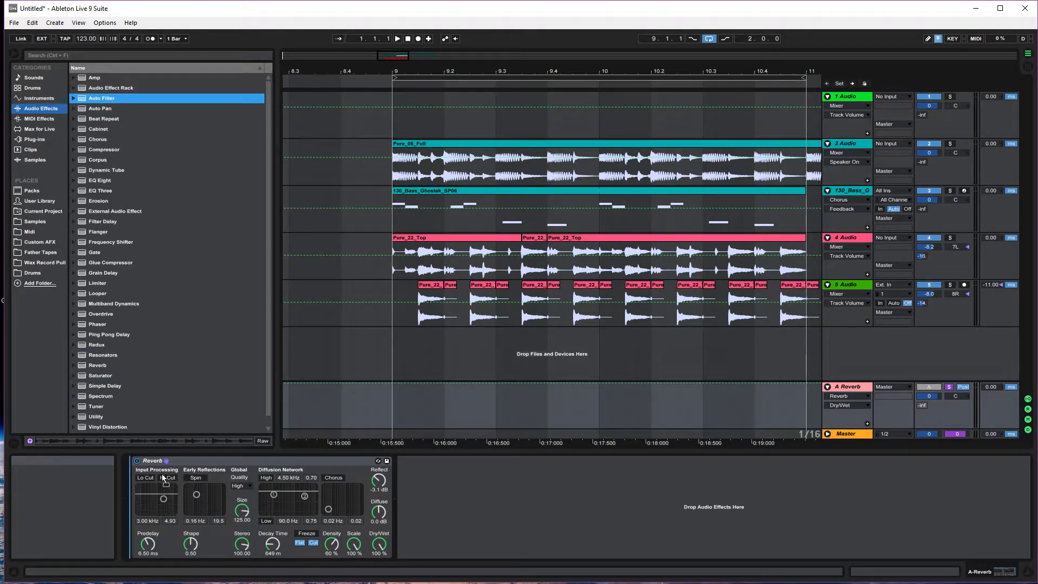
{"action": "left_click_drag", "start_coordinate": [132, 504], "coordinate": [133, 504]}
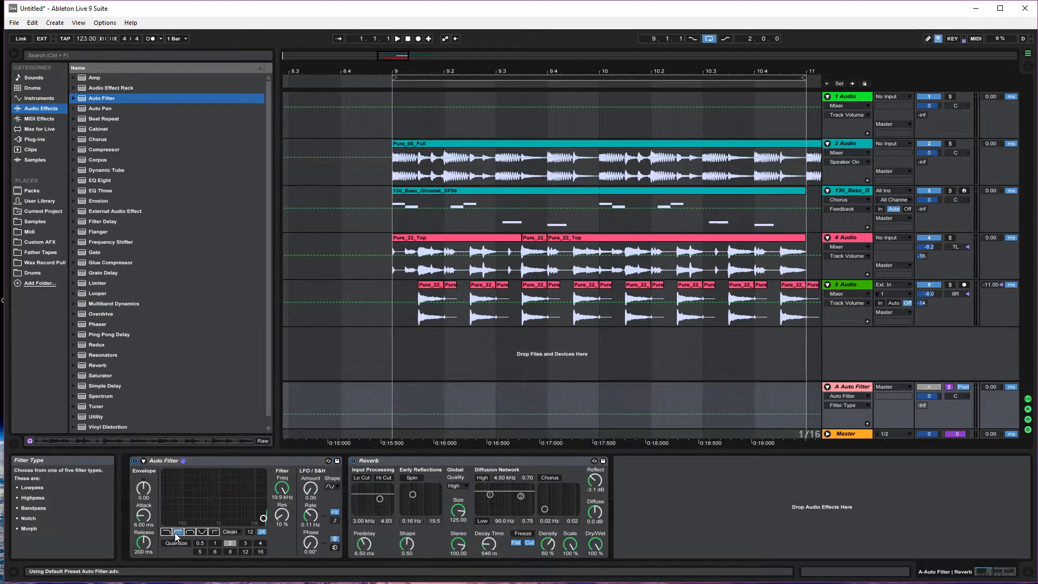
{"action": "left_click_drag", "start_coordinate": [274, 494], "coordinate": [273, 568]}
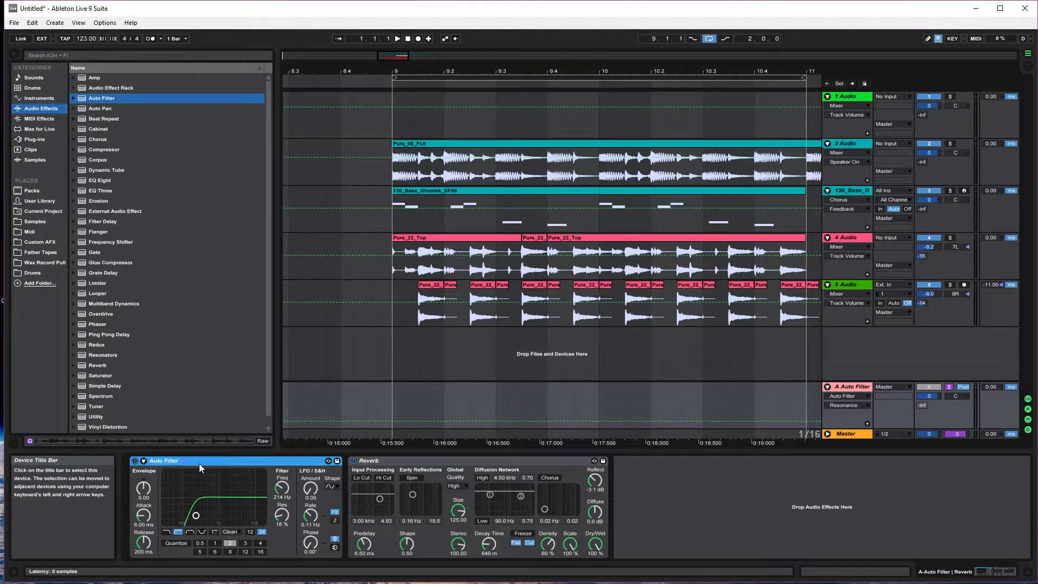
Step: Collapse the Auto Filter and Reverb devices and add a Compressor after the Reverb
{"action": "double_click", "coordinate": [212, 463]}
{"action": "double_click", "coordinate": [214, 463]}
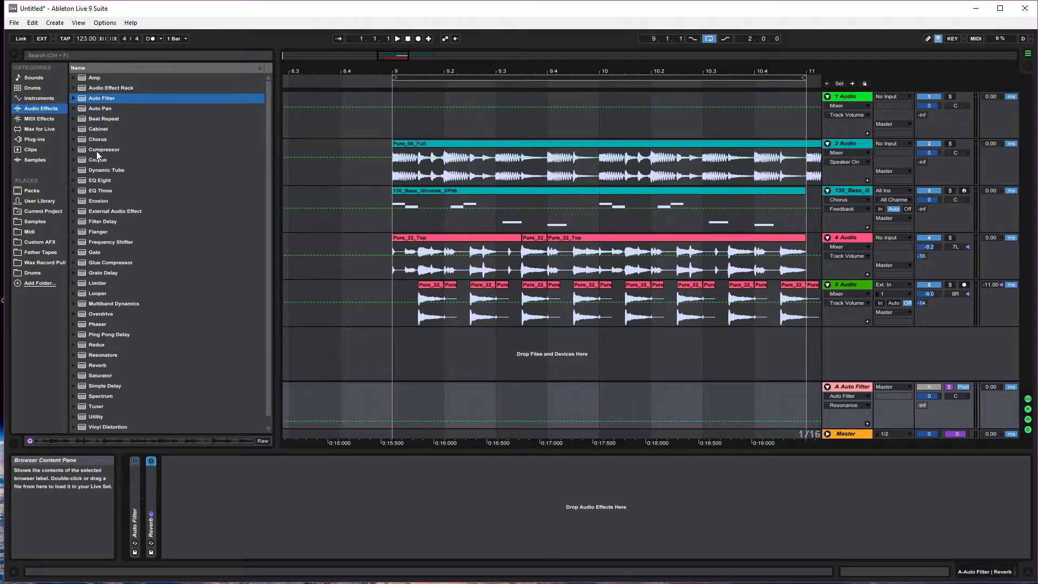
{"action": "left_click_drag", "start_coordinate": [93, 150], "coordinate": [148, 230]}
{"action": "left_click_drag", "start_coordinate": [180, 538], "coordinate": [179, 537]}
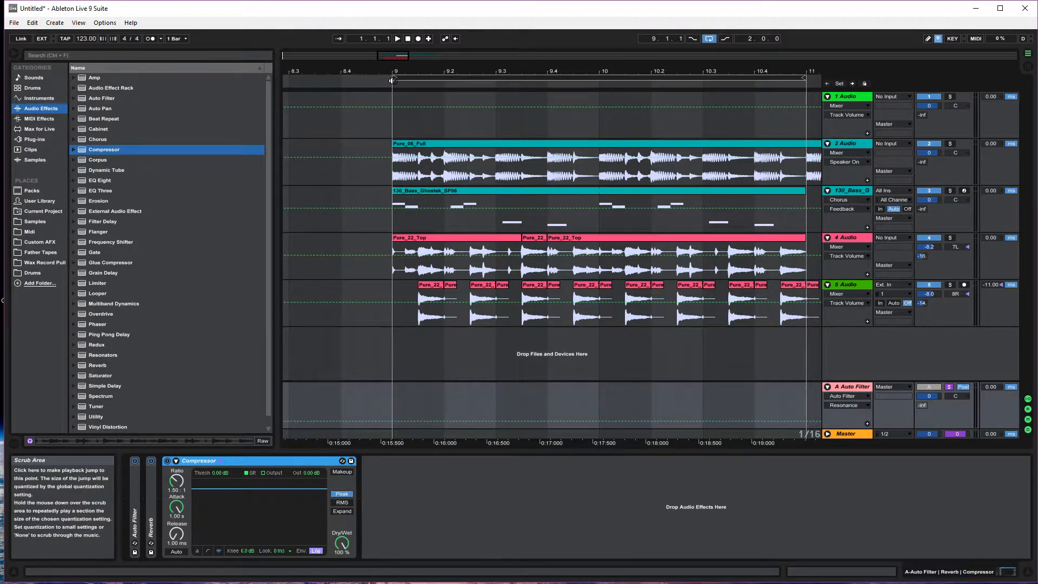
Step: Insert a Saturator between the Reverb and Compressor and set its Drive to 17.1 dB while the loop plays from bar 9
{"action": "left_click_drag", "start_coordinate": [97, 375], "coordinate": [162, 491]}
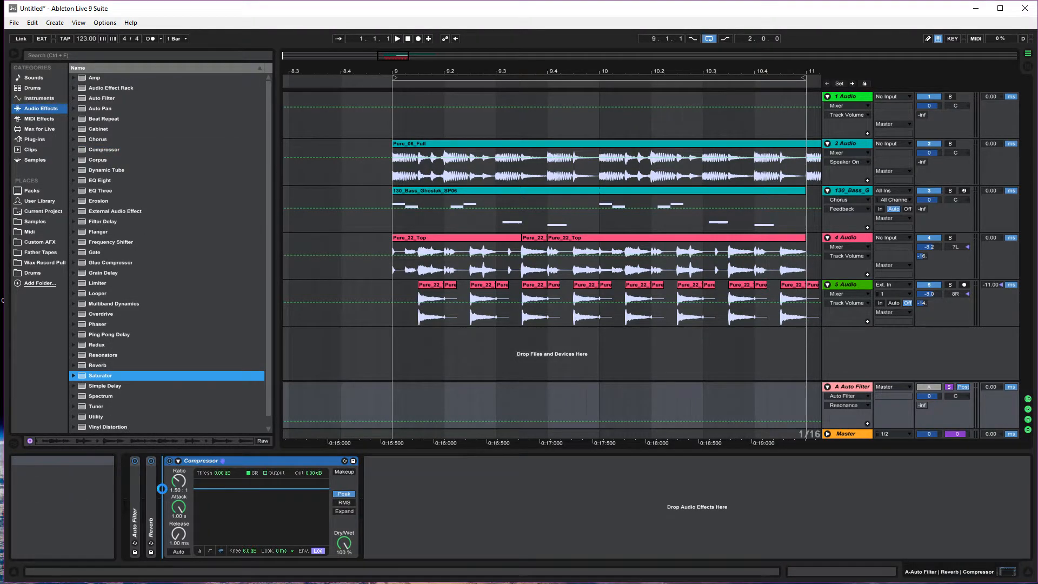
{"action": "left_click", "coordinate": [391, 86]}
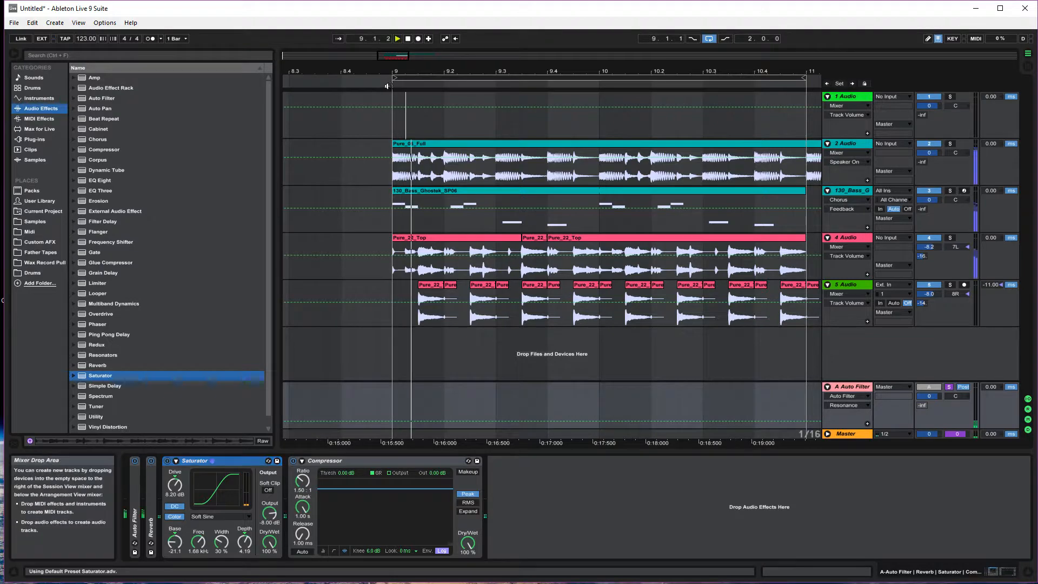
{"action": "left_click_drag", "start_coordinate": [175, 485], "coordinate": [175, 460]}
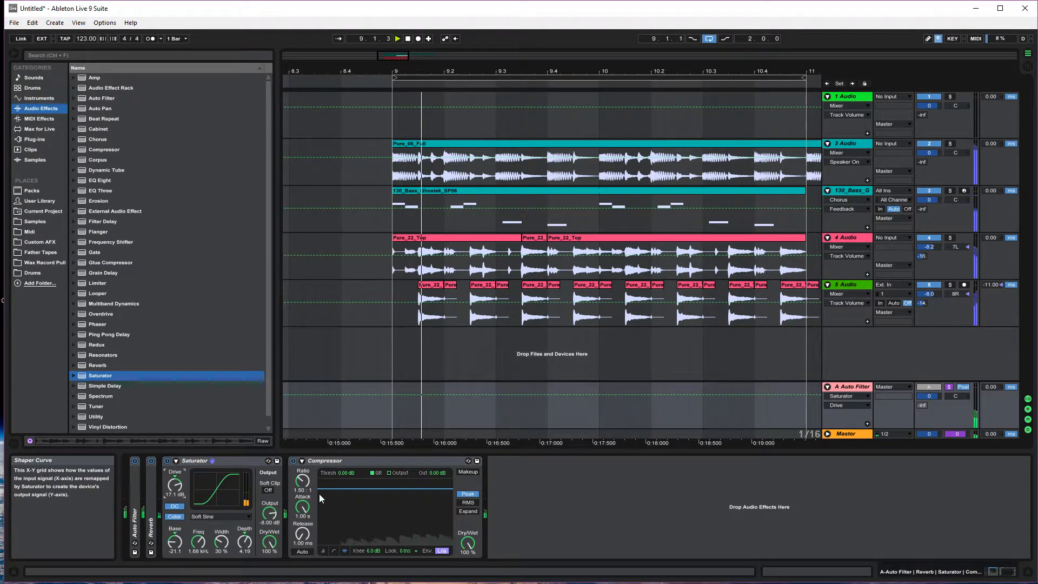
Step: Set the Compressor to threshold -42.7 dB, ratio 1.83:1, attack 0.22 ms, release 1.30 s and output gain 5.06 dB
{"action": "left_click_drag", "start_coordinate": [319, 493], "coordinate": [331, 537]}
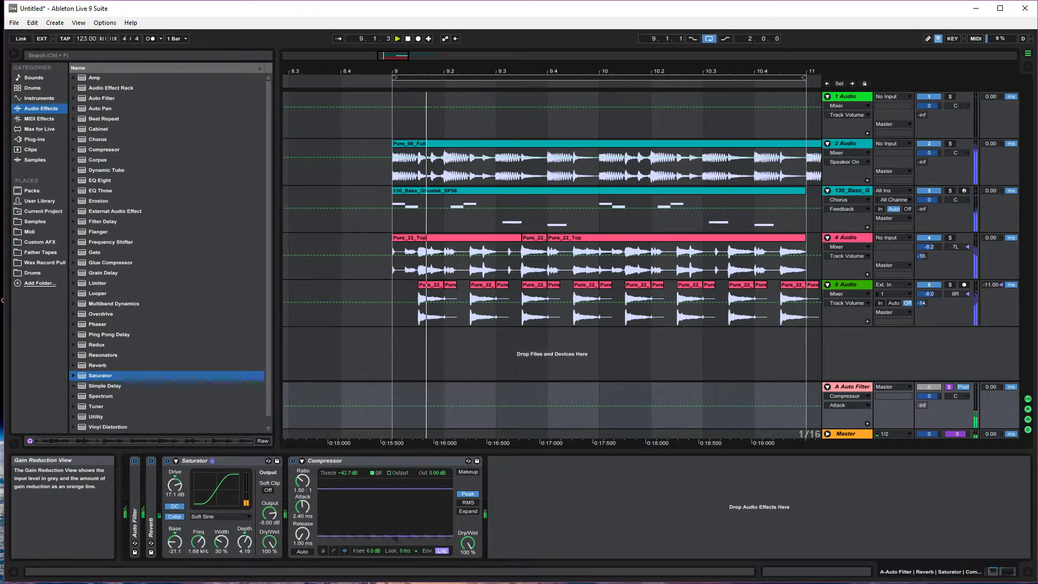
{"action": "left_click_drag", "start_coordinate": [298, 495], "coordinate": [301, 474]}
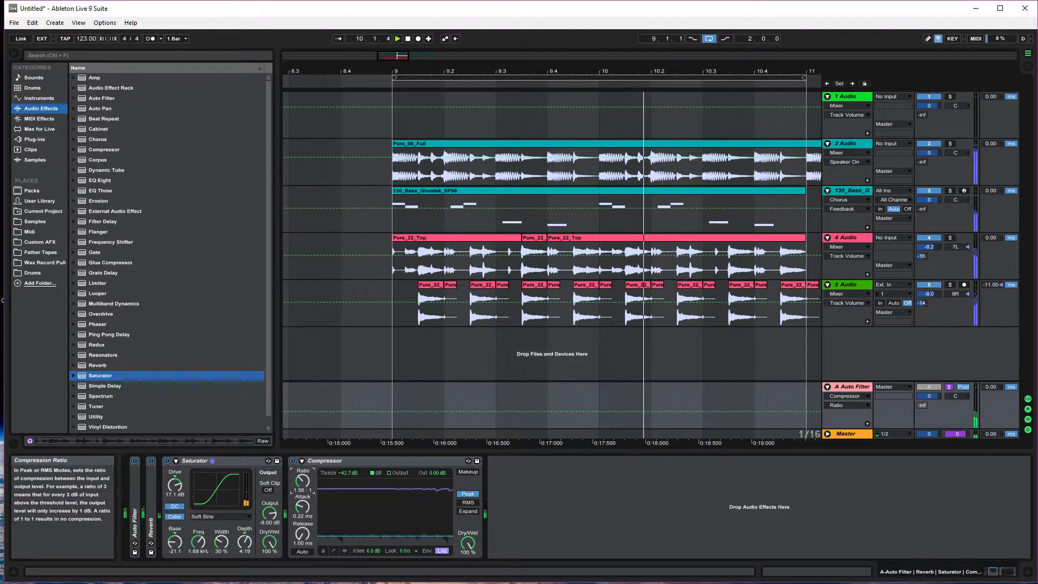
{"action": "left_click_drag", "start_coordinate": [301, 534], "coordinate": [301, 478]}
{"action": "left_click_drag", "start_coordinate": [437, 473], "coordinate": [437, 466]}
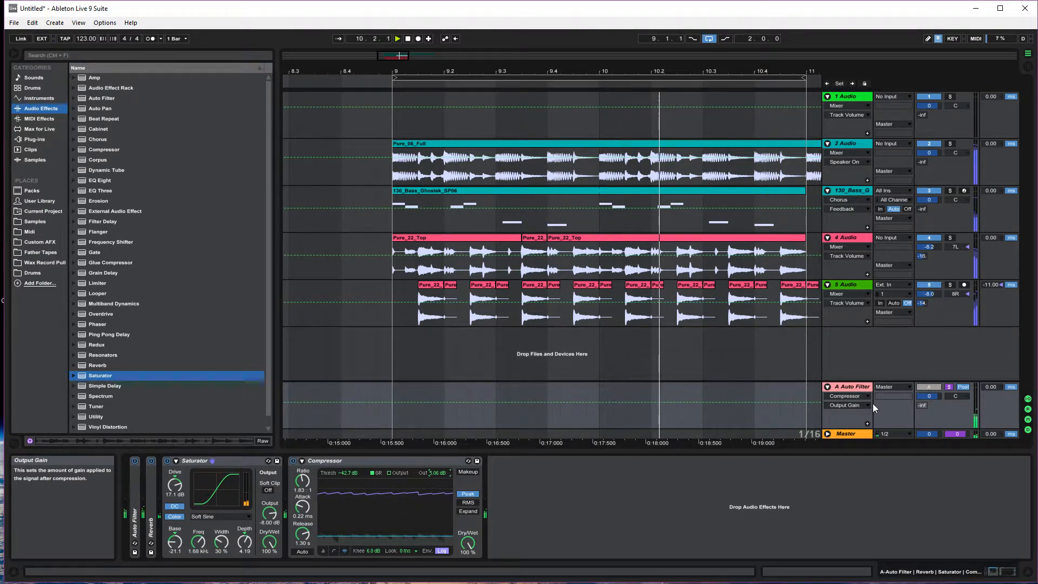
Step: Unsolo return track A to hear it with the full loop, and stop playback
{"action": "left_click", "coordinate": [949, 387]}
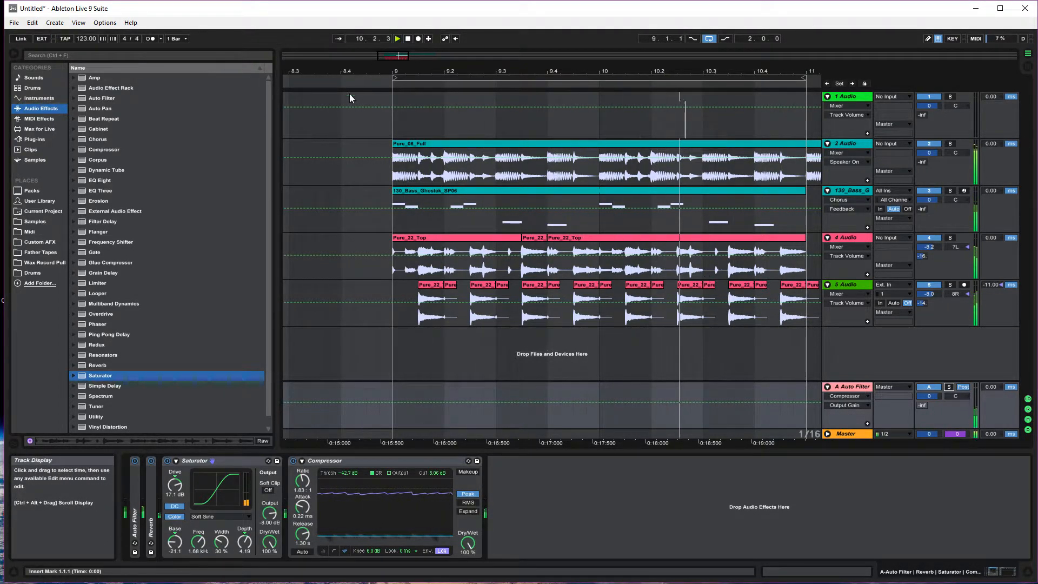
{"action": "left_click", "coordinate": [407, 38]}
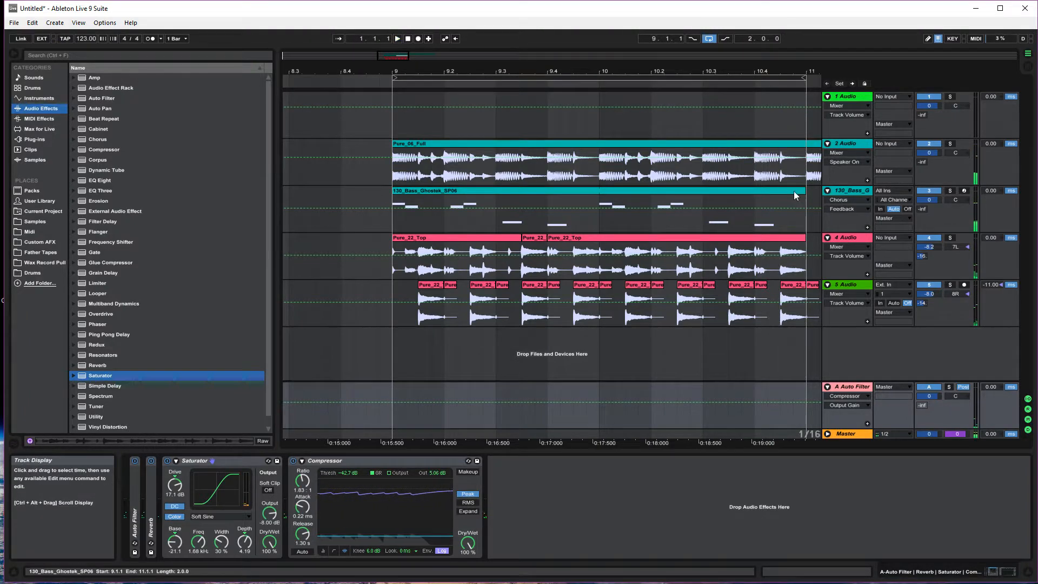
Step: Examine the bass track's slice chains and their choke group options in Session View, and fold the chains again
{"action": "left_click", "coordinate": [796, 190]}
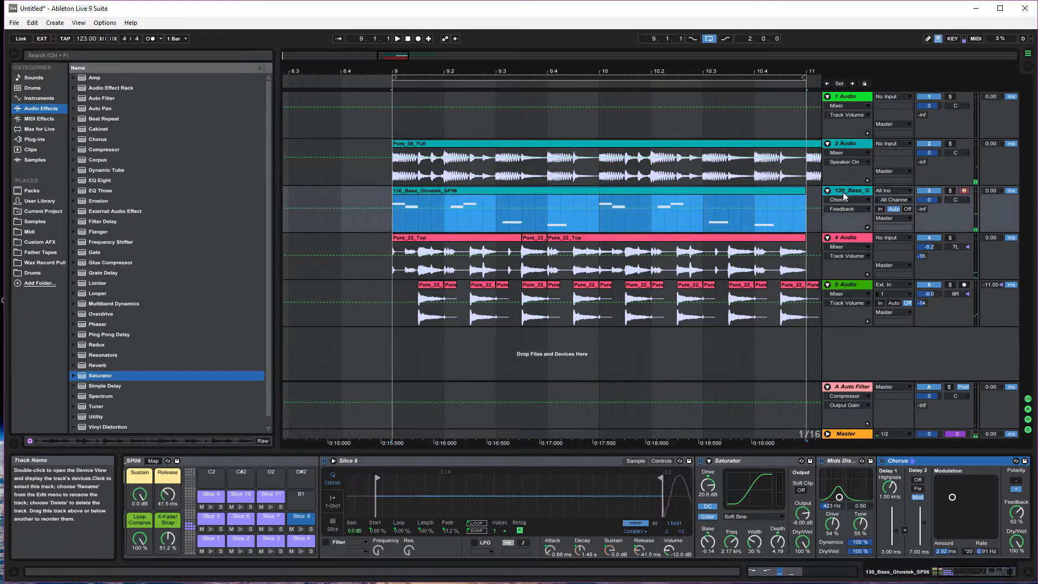
{"action": "left_click", "coordinate": [241, 516]}
{"action": "left_click", "coordinate": [770, 533]}
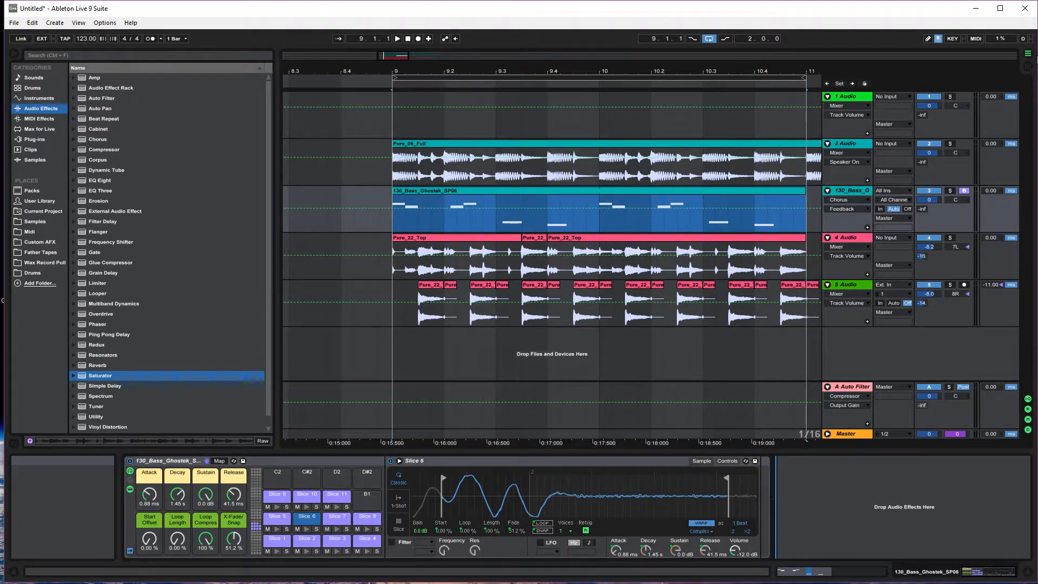
{"action": "key", "text": "Tab"}
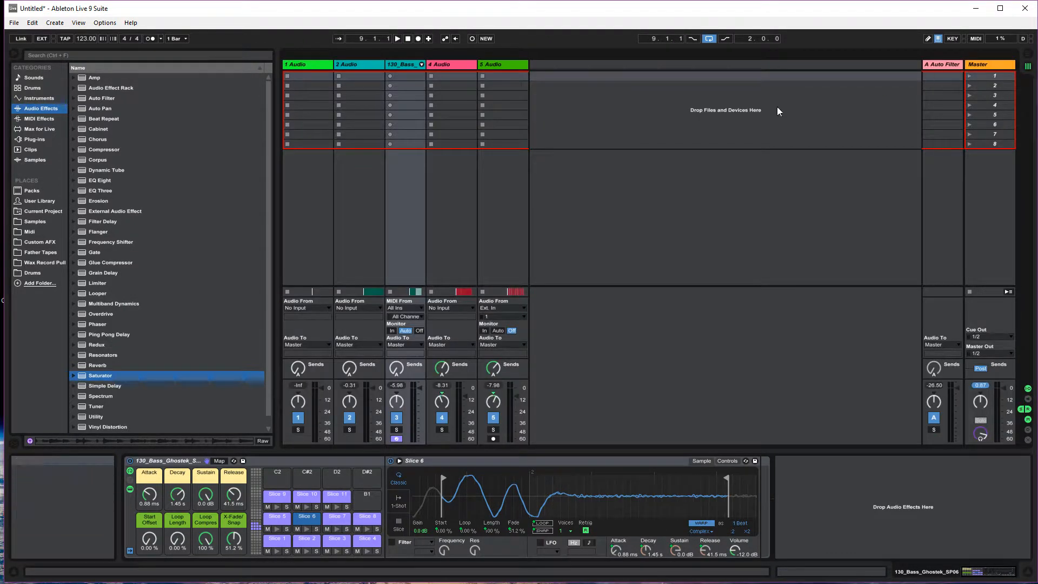
{"action": "left_click", "coordinate": [422, 65]}
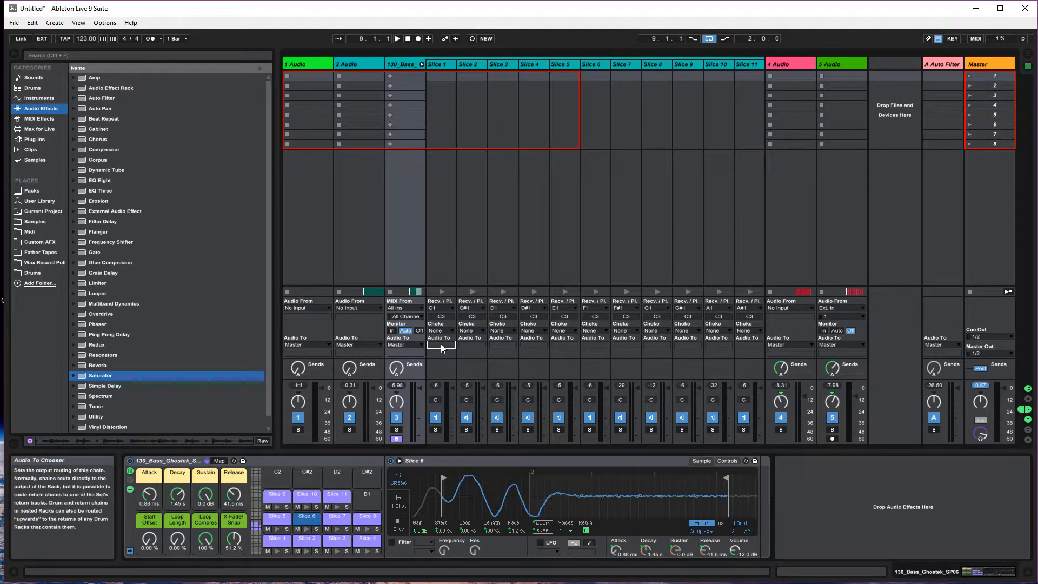
{"action": "left_click", "coordinate": [451, 331]}
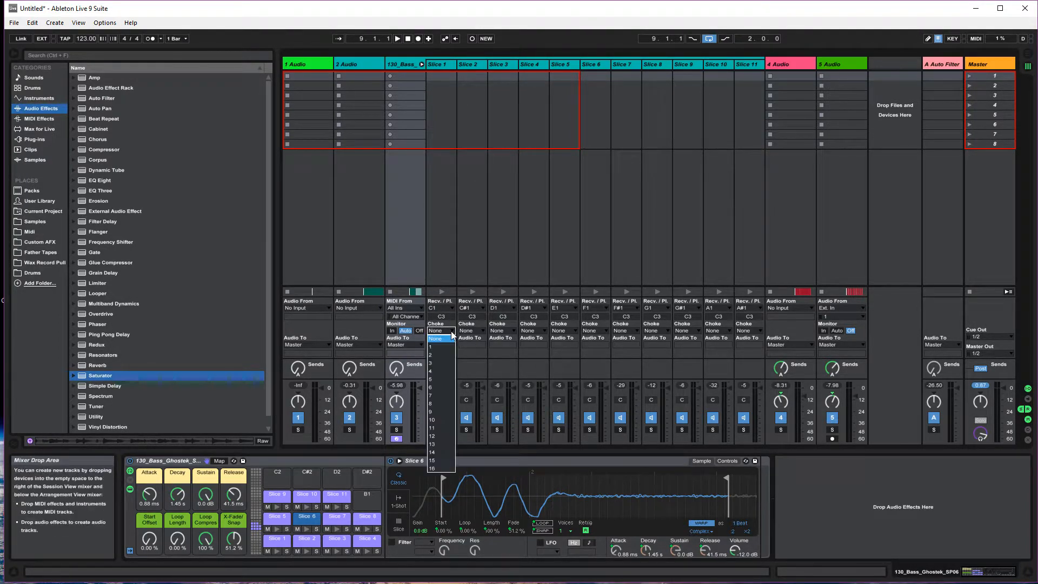
{"action": "left_click", "coordinate": [451, 331]}
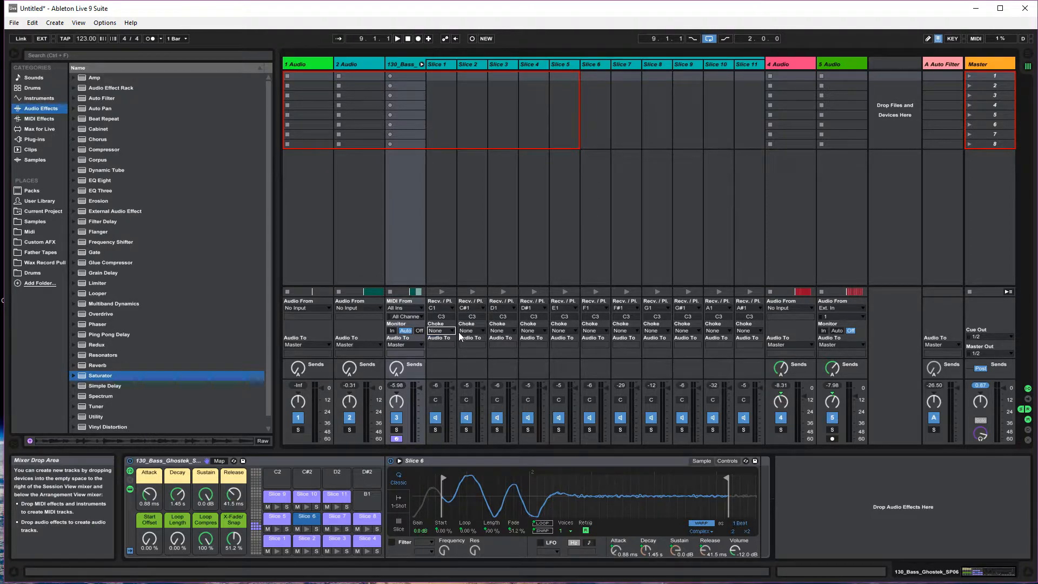
{"action": "left_click", "coordinate": [421, 63]}
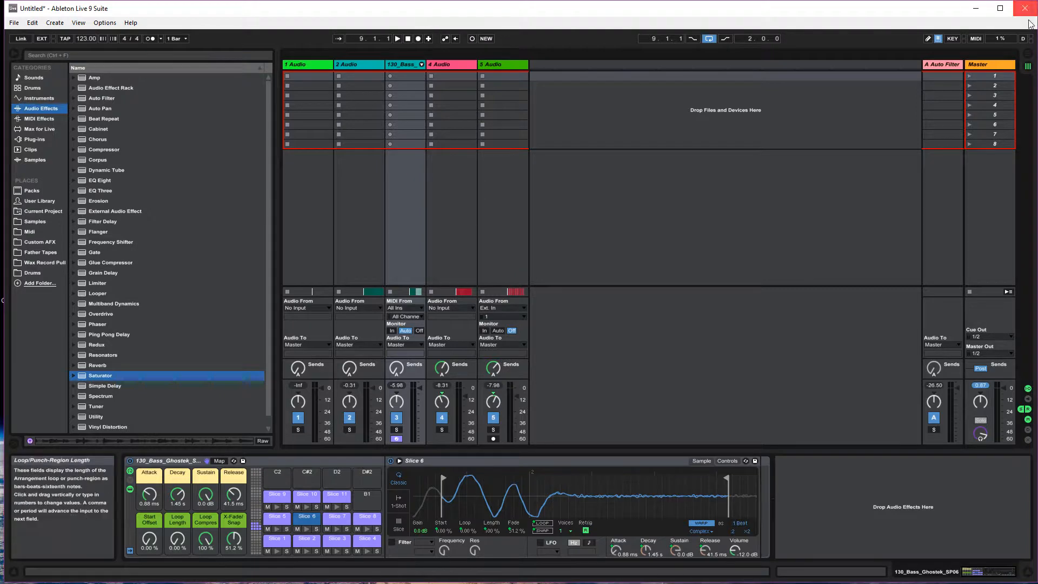
Step: Return to Arrangement View and play the loop from bar 9
{"action": "double_click", "coordinate": [407, 38]}
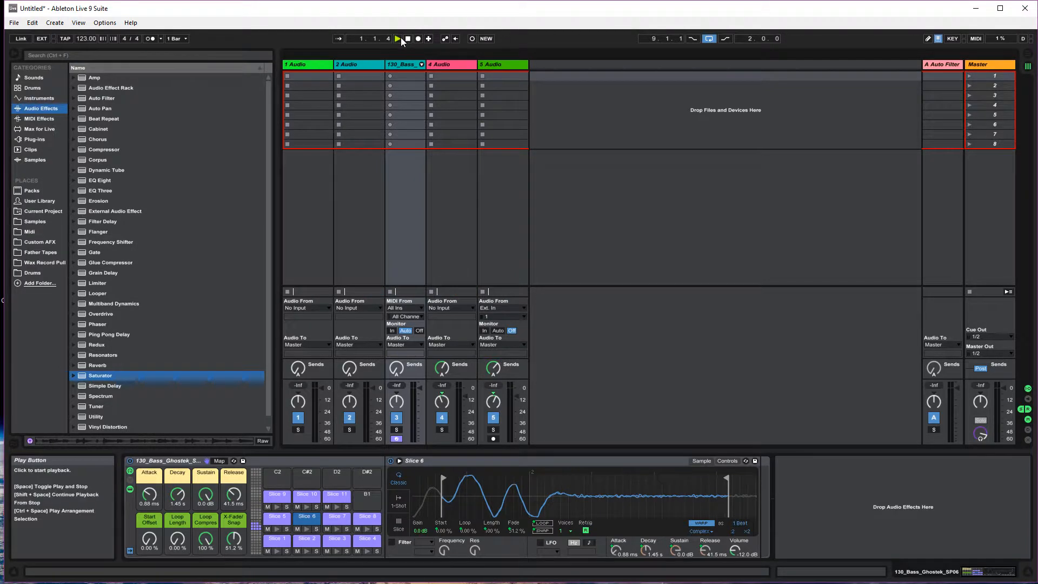
{"action": "left_click", "coordinate": [1027, 53]}
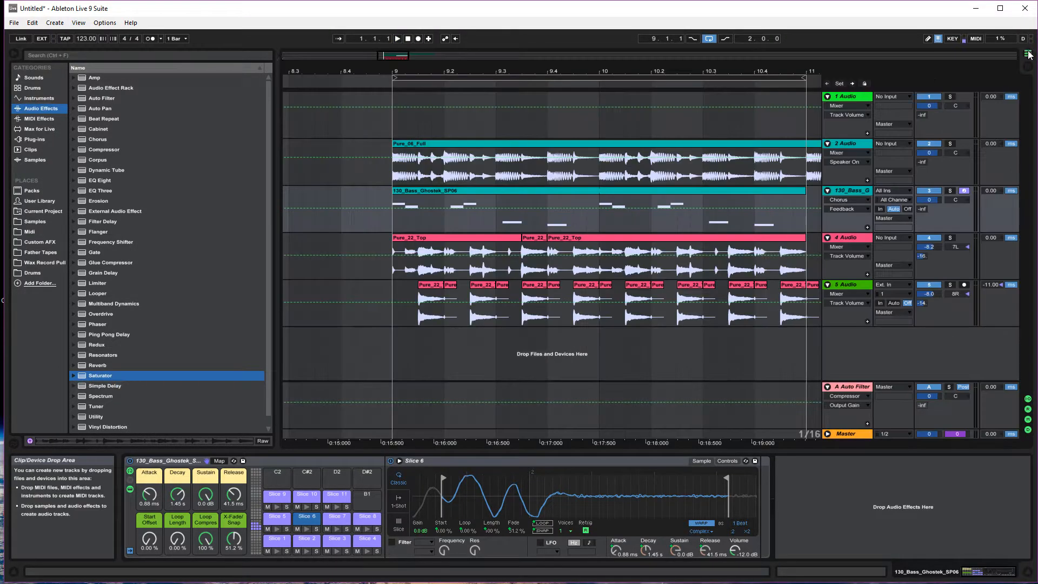
{"action": "left_click", "coordinate": [388, 83]}
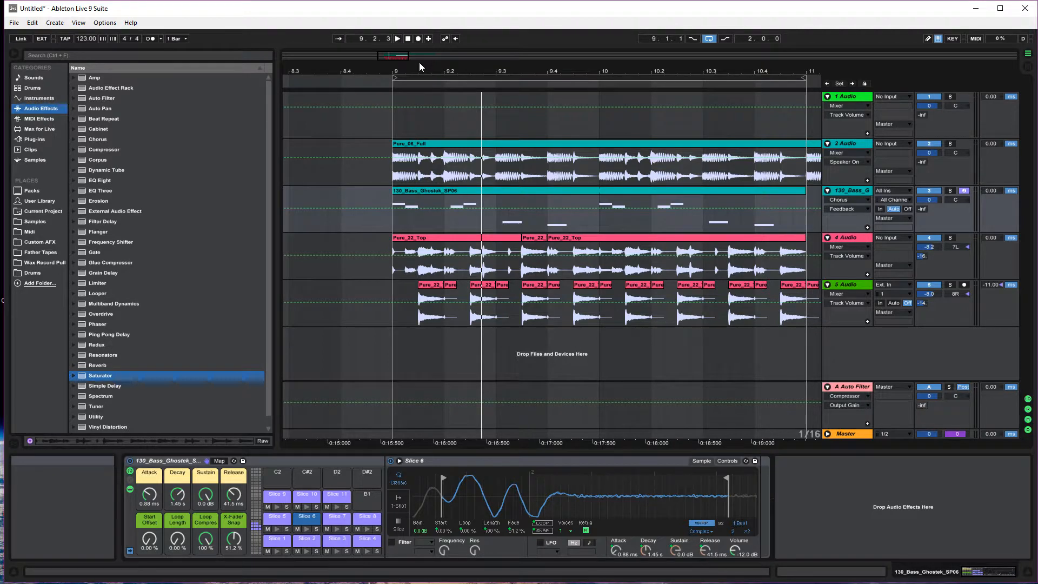
Step: Open the last Pure_22_Top clip on track 4 Audio to review its volume envelope, and select track 5 Audio
{"action": "left_click", "coordinate": [595, 237]}
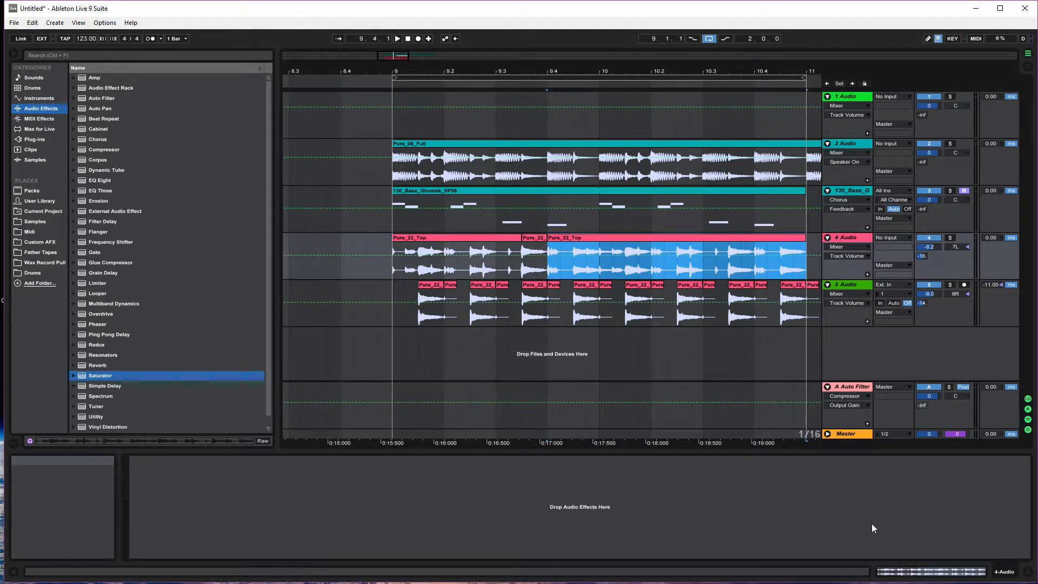
{"action": "left_click", "coordinate": [928, 571]}
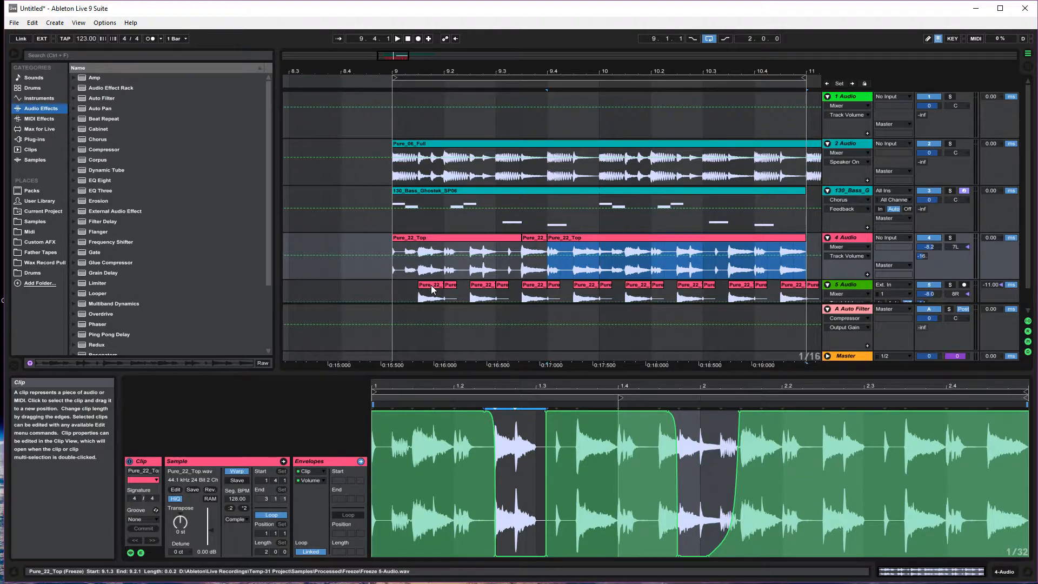
{"action": "scroll", "coordinate": [430, 284], "scroll_direction": "down", "scroll_amount": 1}
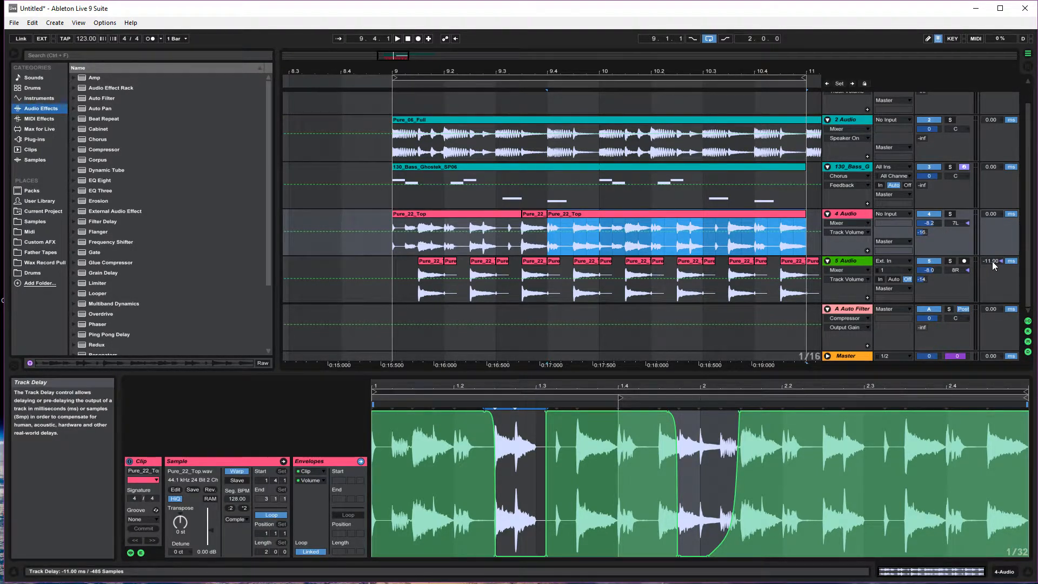
{"action": "left_click", "coordinate": [833, 265]}
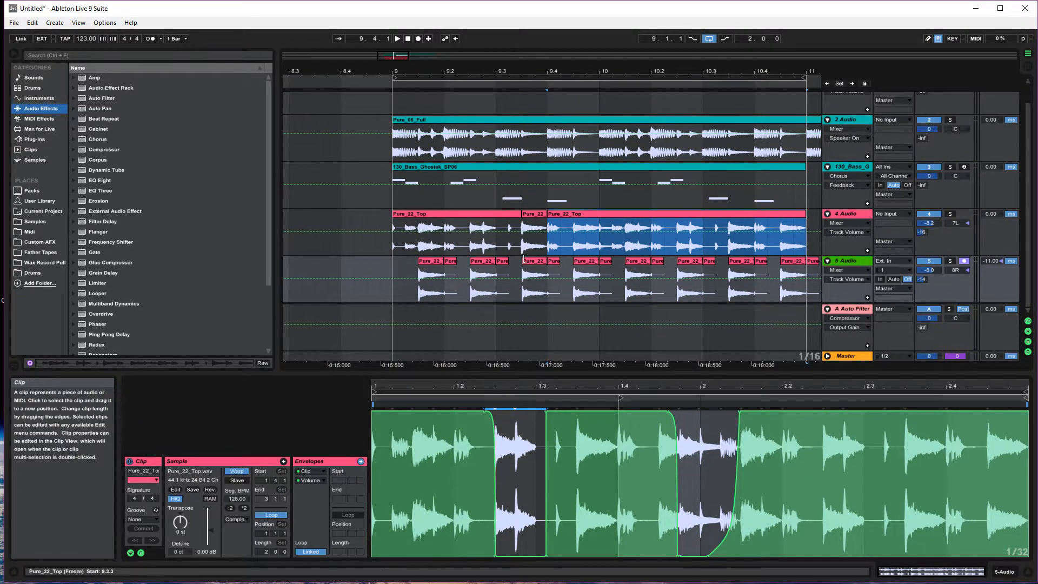
Step: Detune all the Pure_22_Top clips on track 5 Audio by -5 ct, and play the loop from bar 9 to audition them
{"action": "left_click", "coordinate": [399, 267]}
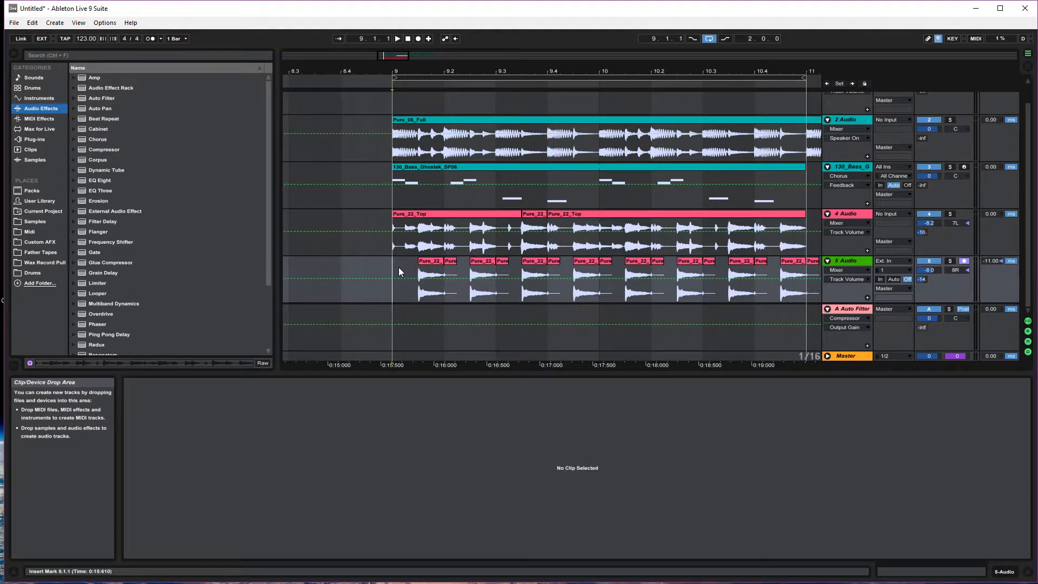
{"action": "left_click_drag", "start_coordinate": [399, 269], "coordinate": [813, 280]}
{"action": "left_click_drag", "start_coordinate": [178, 552], "coordinate": [178, 555]}
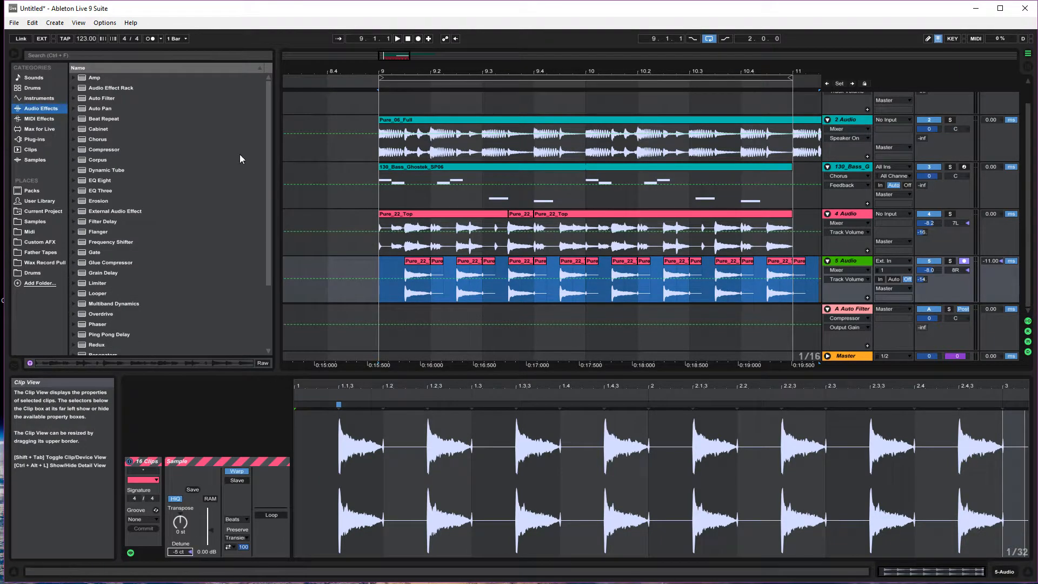
{"action": "left_click", "coordinate": [370, 84]}
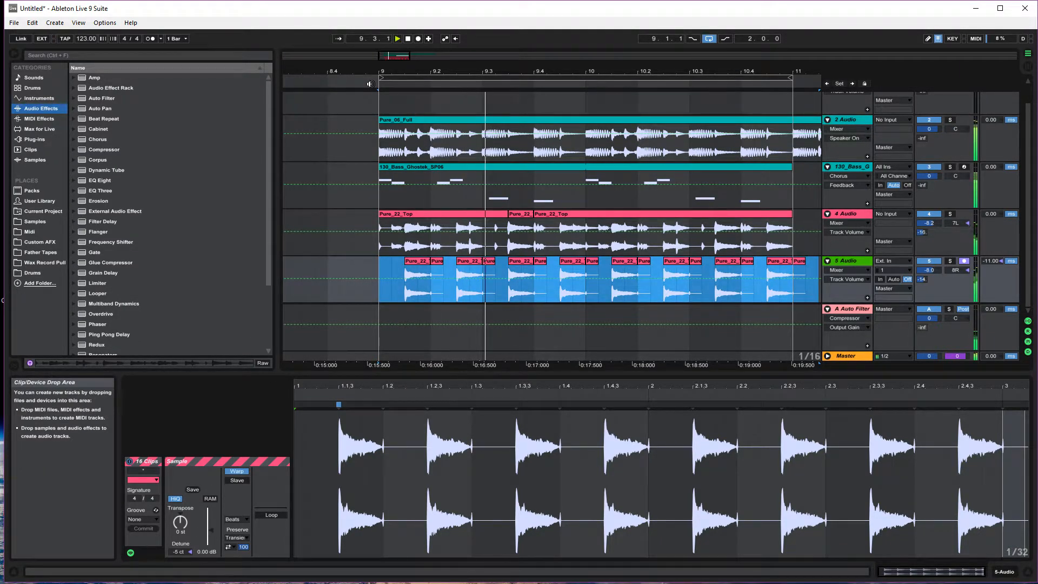
{"action": "key", "text": "space"}
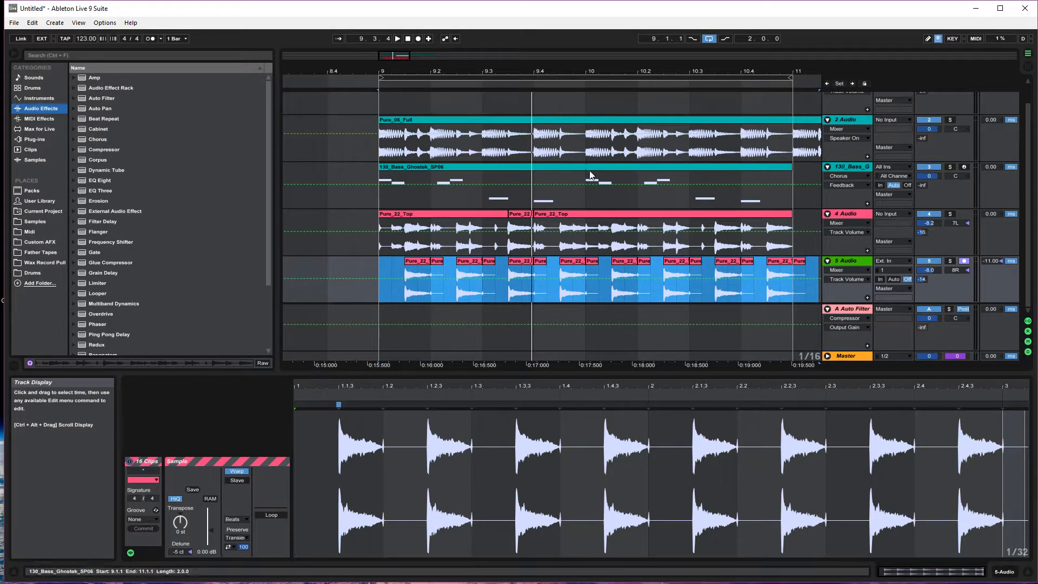
Step: Fold return track A Auto Filter and select track 1 Audio
{"action": "left_click", "coordinate": [851, 297]}
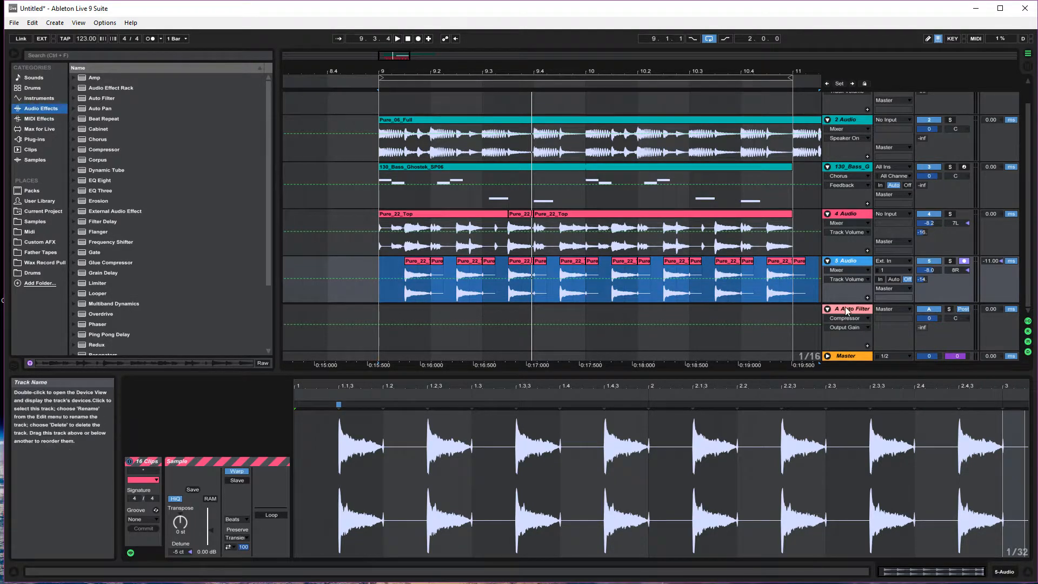
{"action": "left_click", "coordinate": [828, 309]}
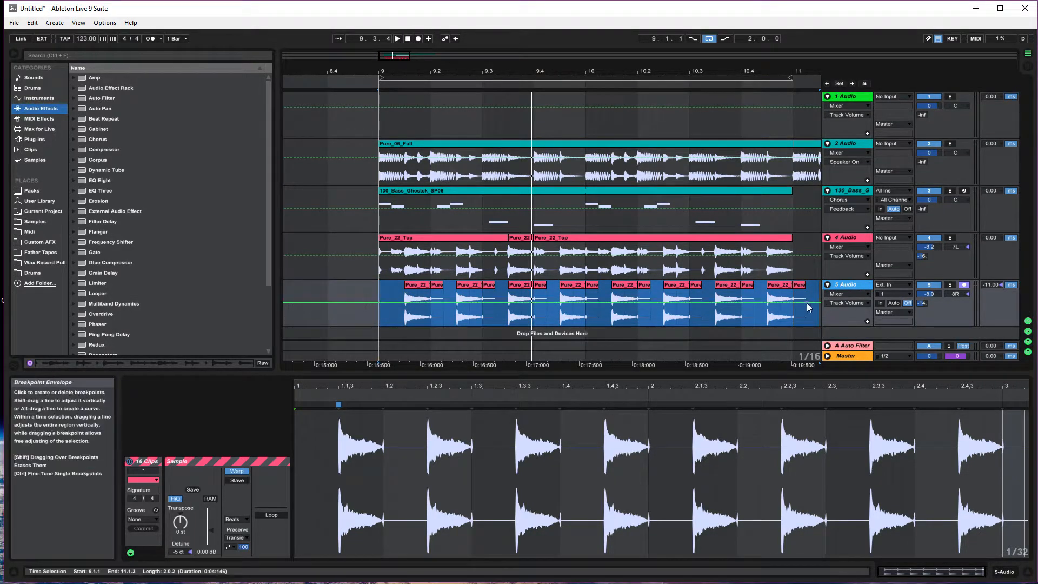
{"action": "left_click", "coordinate": [844, 95]}
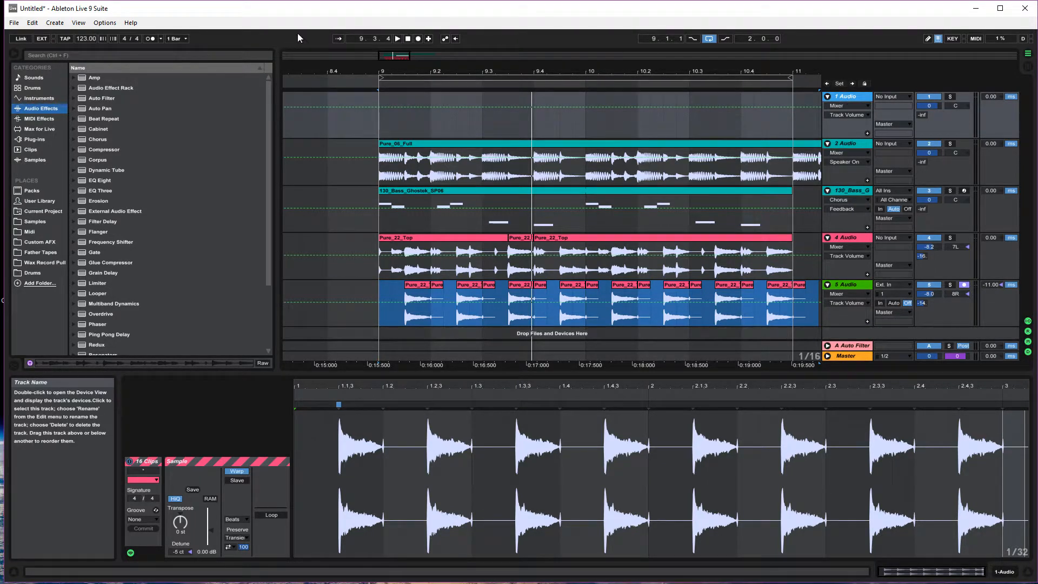
Step: Open the Samples place in the browser and collapse the Tops folder under Drums > Loops
{"action": "left_click", "coordinate": [41, 107]}
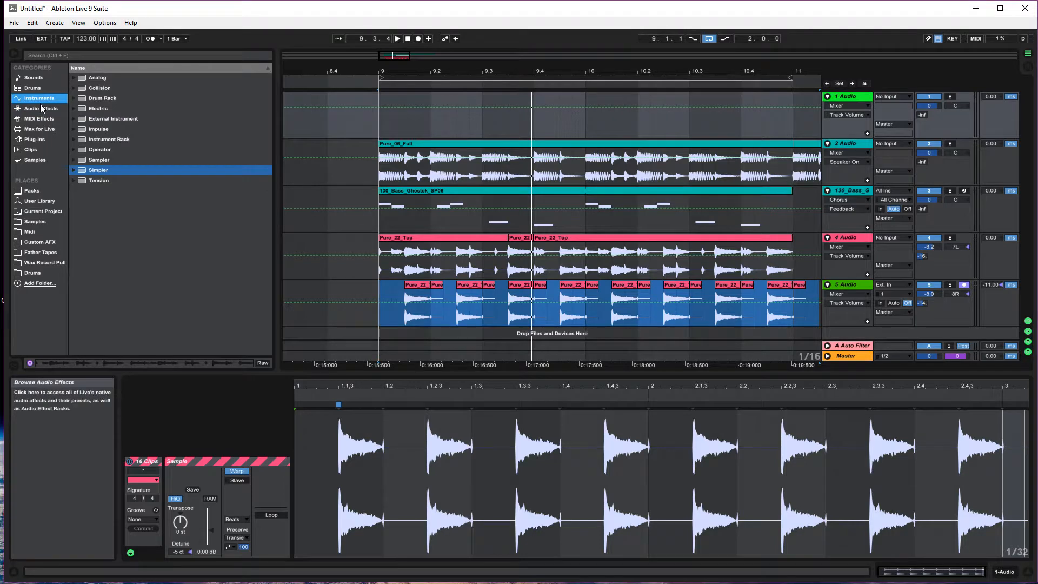
{"action": "left_click", "coordinate": [44, 221]}
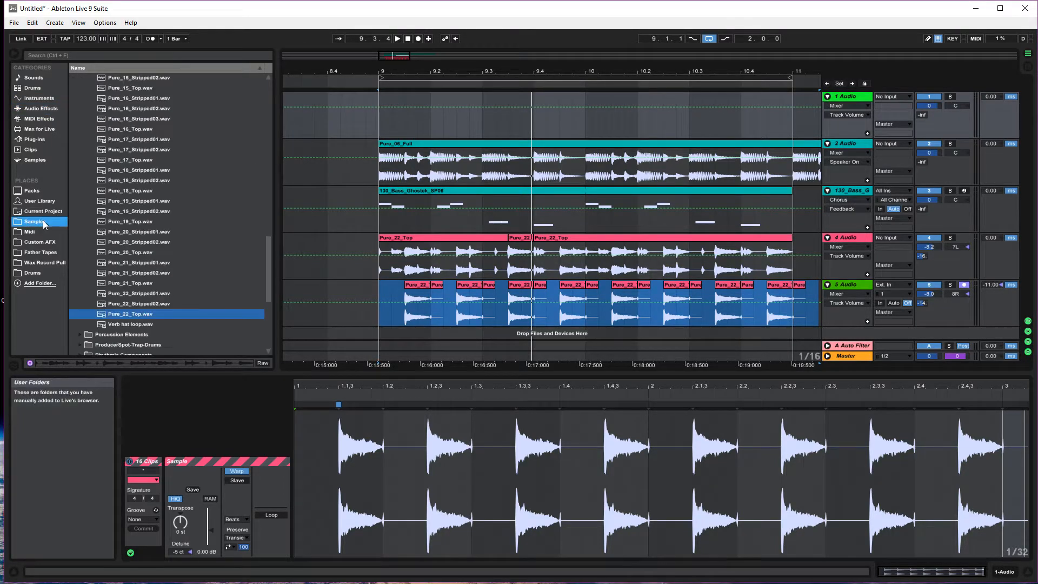
{"action": "scroll", "coordinate": [157, 176], "scroll_direction": "up", "scroll_amount": 12}
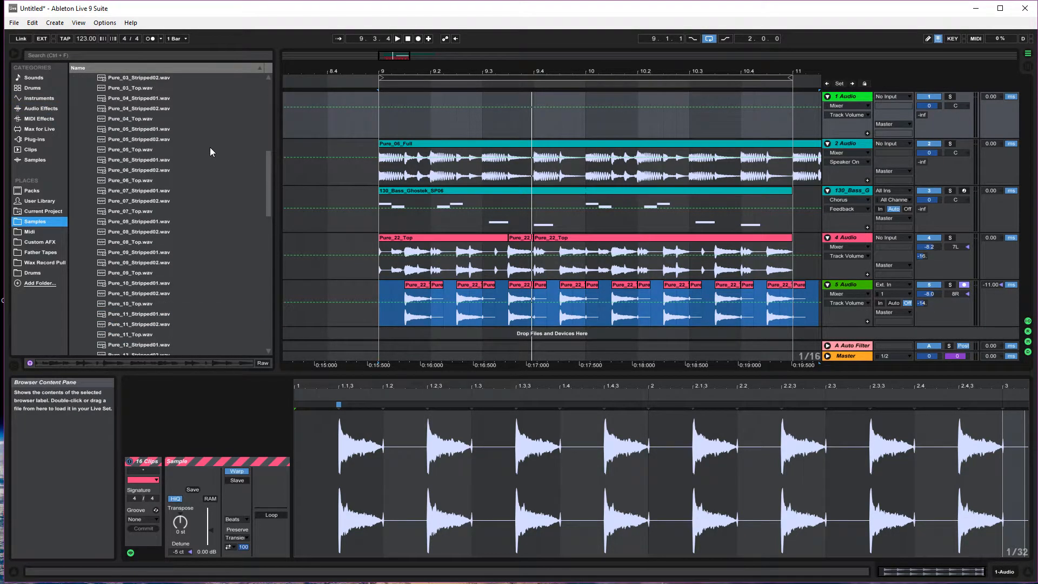
{"action": "left_click_drag", "start_coordinate": [267, 151], "coordinate": [272, 69]}
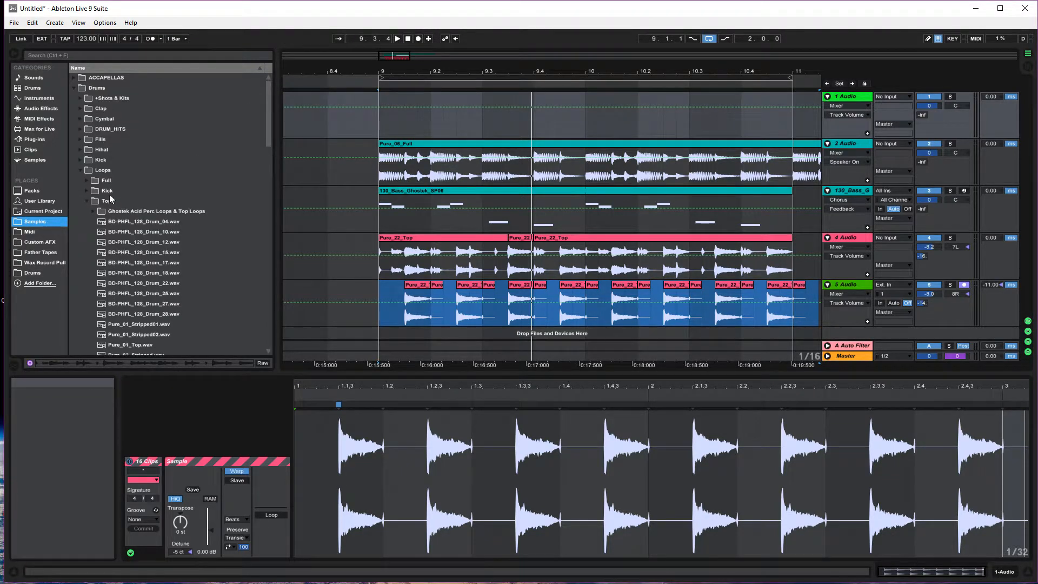
{"action": "left_click", "coordinate": [87, 202]}
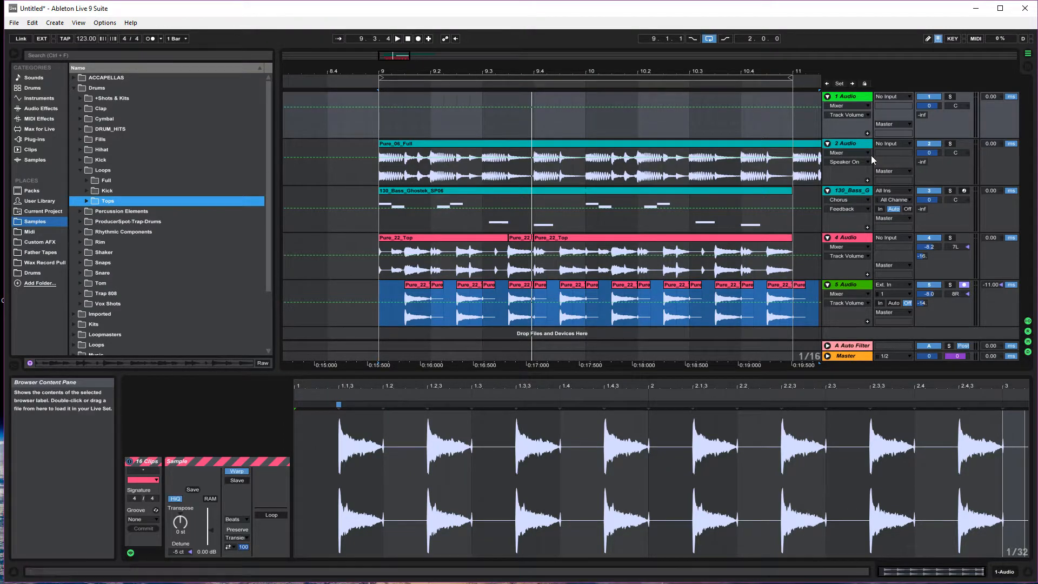
Step: Solo track 2 Audio to hear the Pure_06_Full drum loop alone, stop playback and unsolo it
{"action": "left_click", "coordinate": [950, 145]}
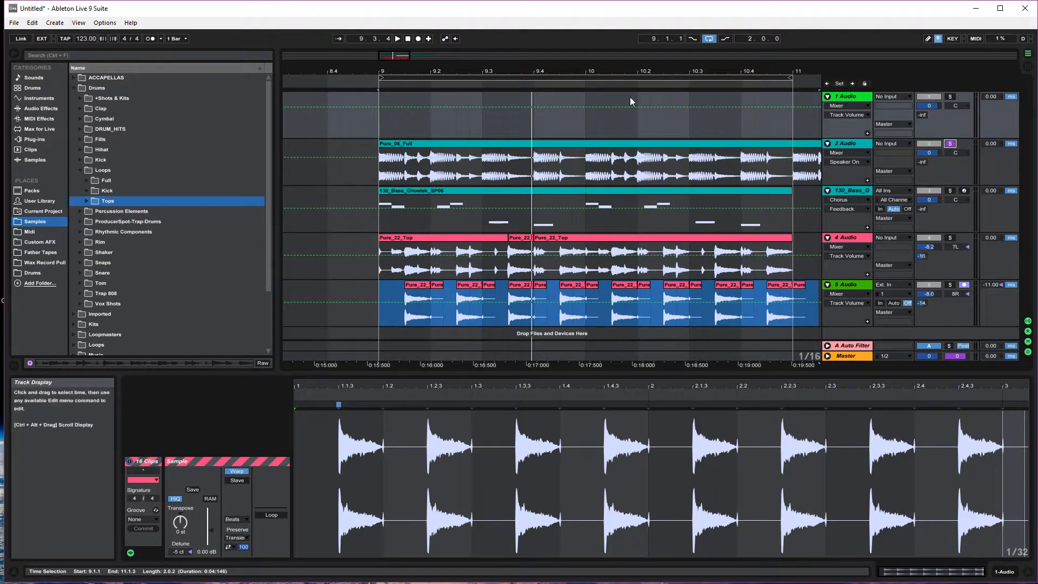
{"action": "left_click", "coordinate": [396, 39]}
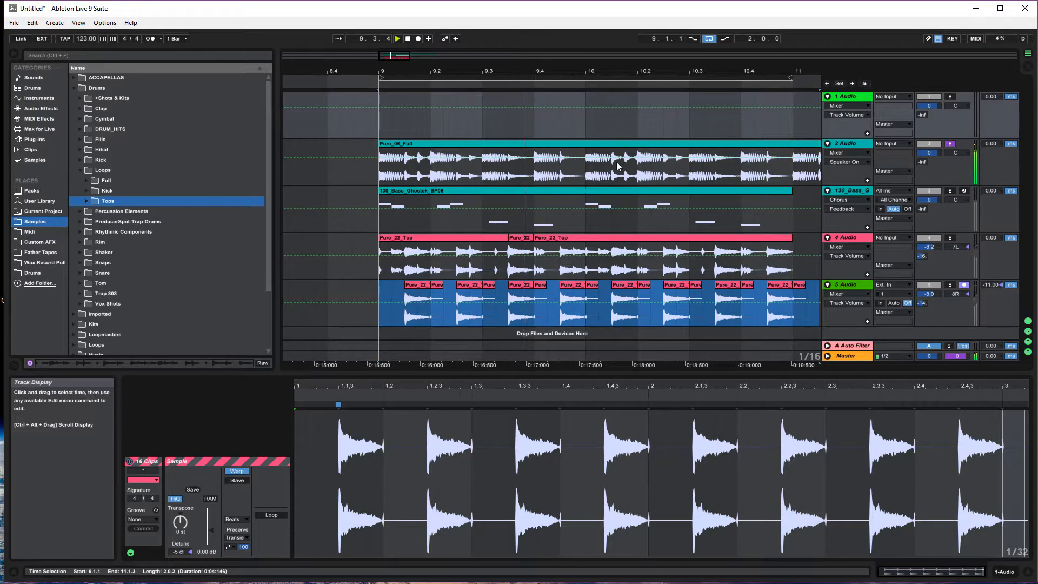
{"action": "left_click", "coordinate": [407, 39]}
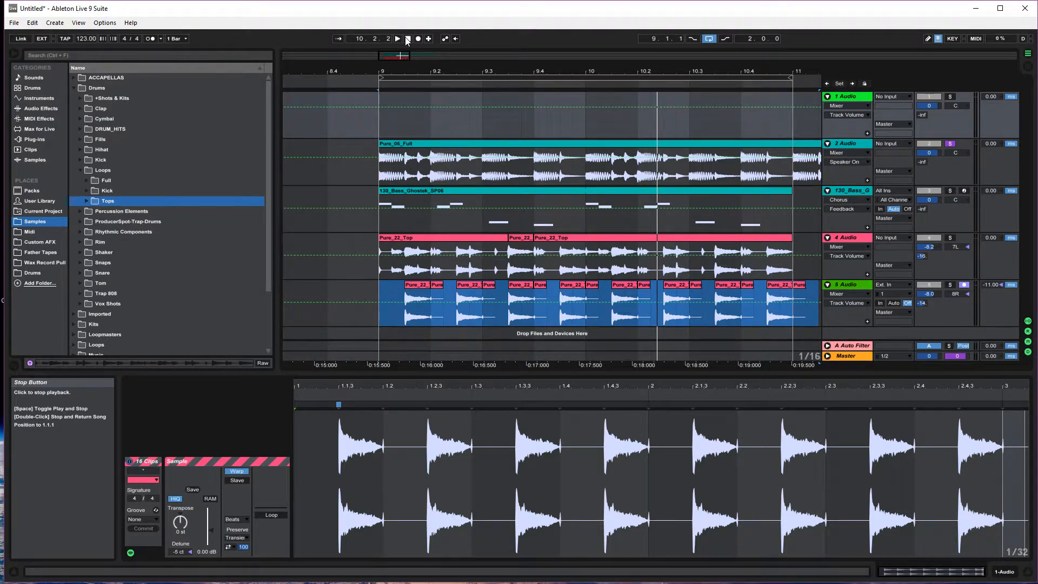
{"action": "left_click", "coordinate": [950, 144]}
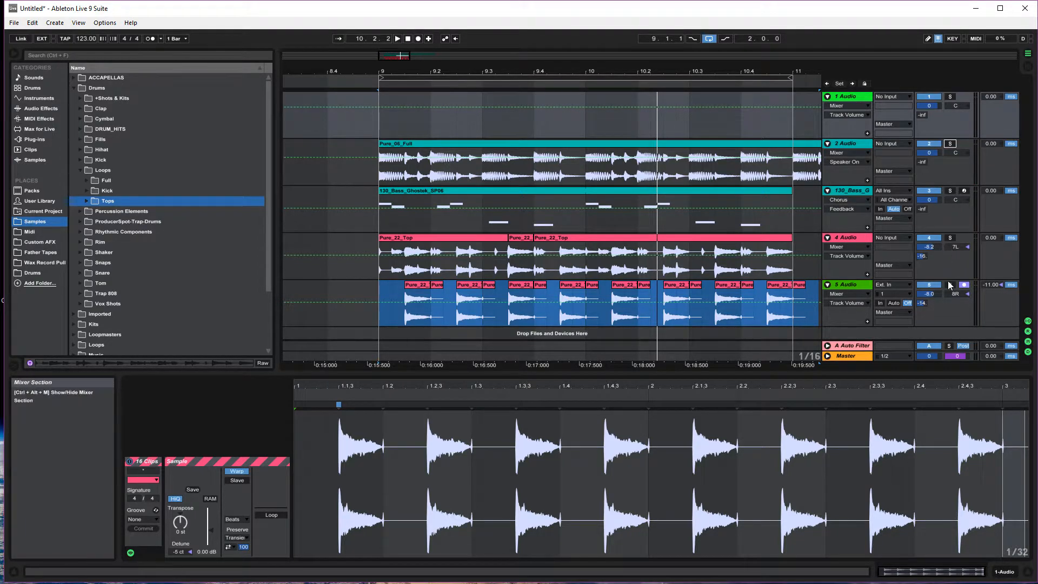
Step: Solo track 4 Audio and group tracks 4 Audio and 5 Audio together
{"action": "left_click", "coordinate": [950, 237]}
{"action": "left_click", "coordinate": [868, 239]}
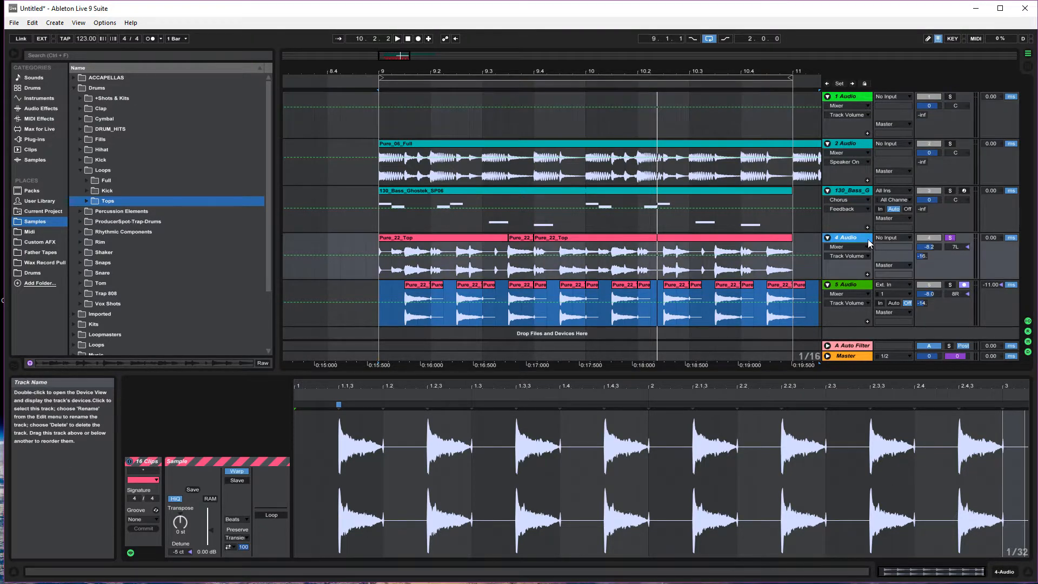
{"action": "right_click", "coordinate": [855, 287]}
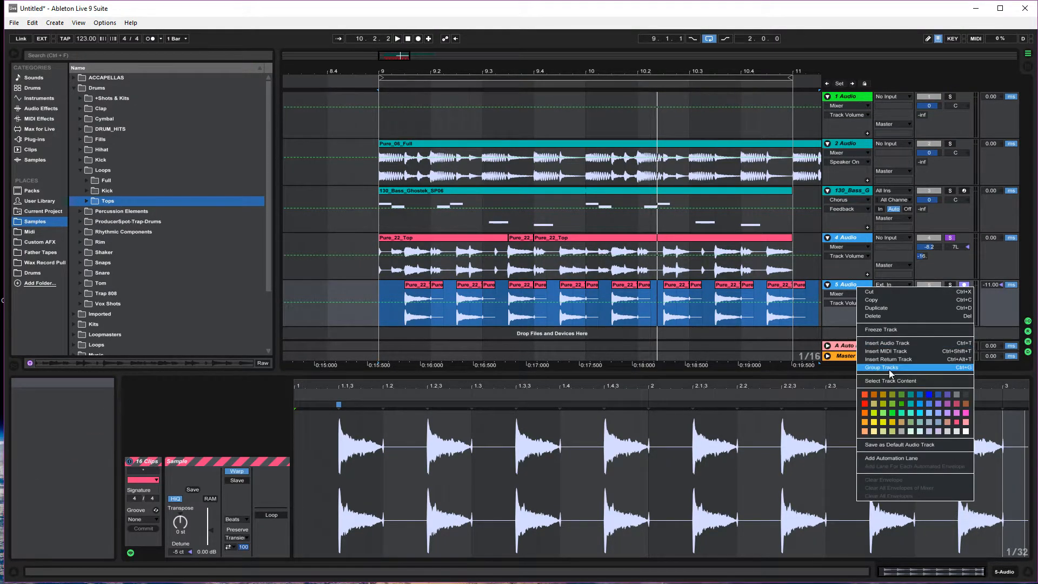
{"action": "left_click", "coordinate": [889, 369]}
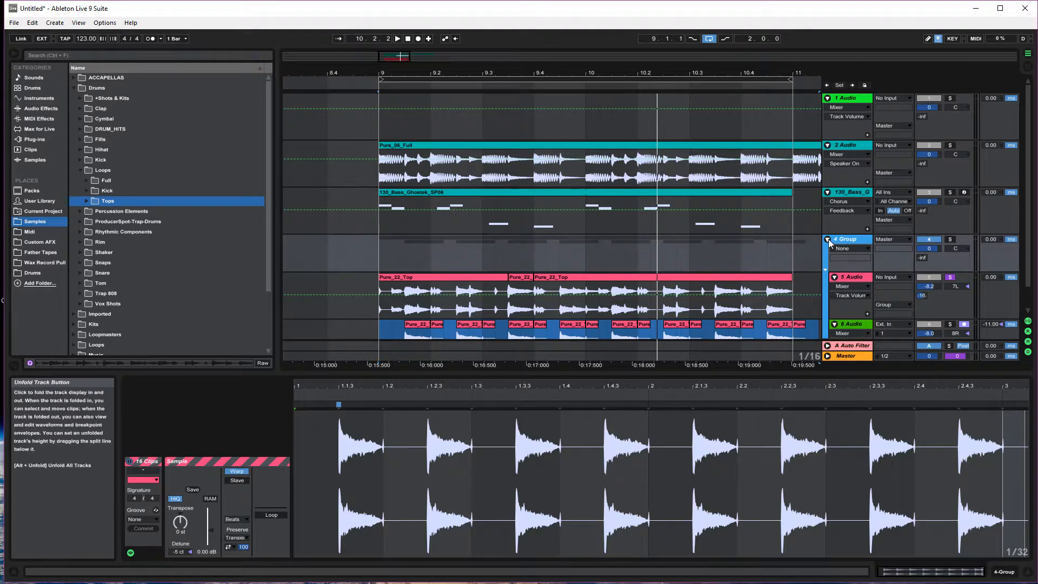
Step: Add a Compressor audio effect to the 4 Group track
{"action": "left_click", "coordinate": [48, 110]}
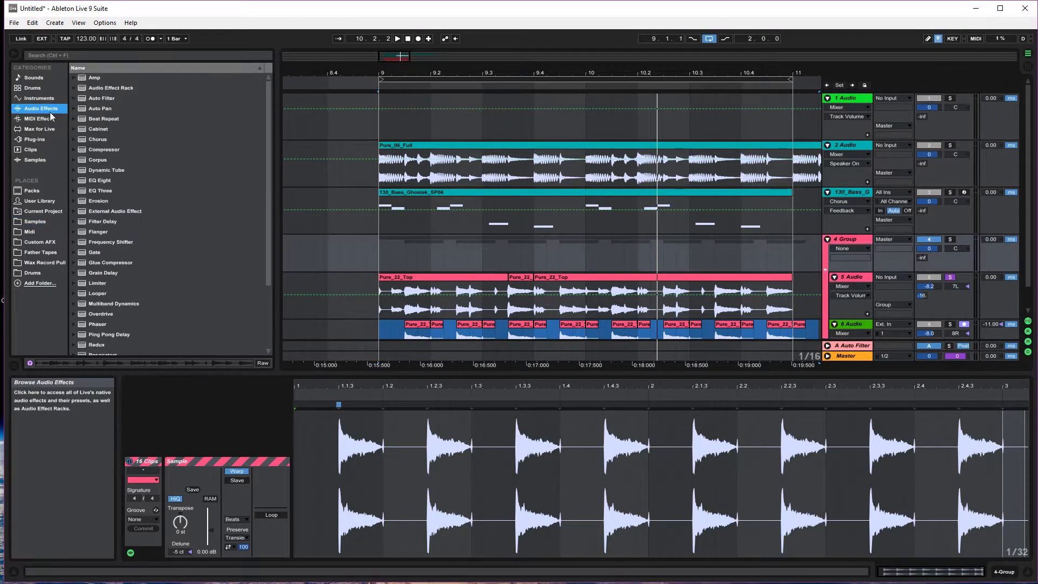
{"action": "left_click", "coordinate": [103, 149]}
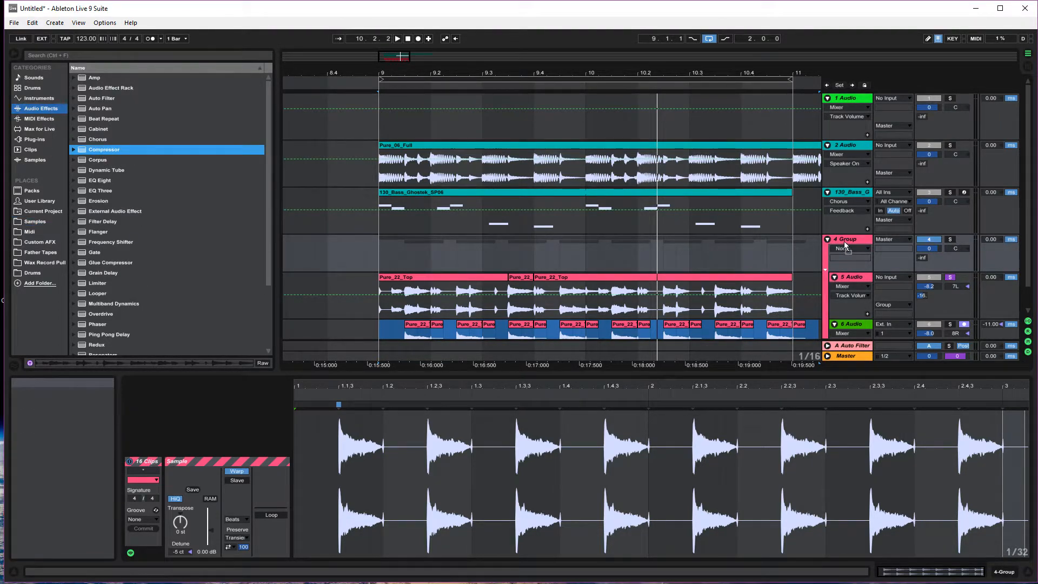
{"action": "left_click_drag", "start_coordinate": [845, 241], "coordinate": [846, 238]}
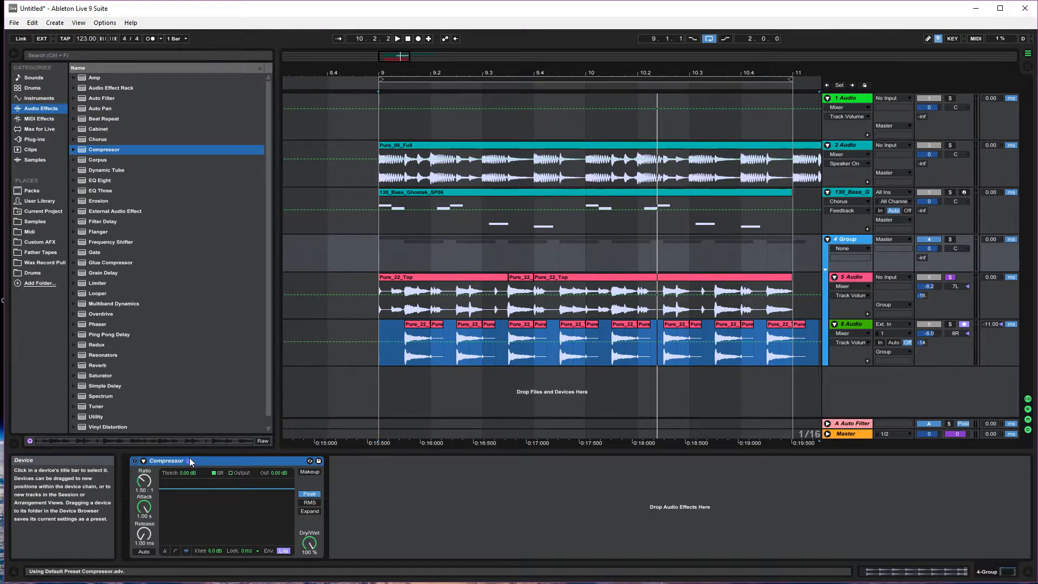
{"action": "key", "text": "Delete"}
{"action": "left_click_drag", "start_coordinate": [108, 262], "coordinate": [743, 264]}
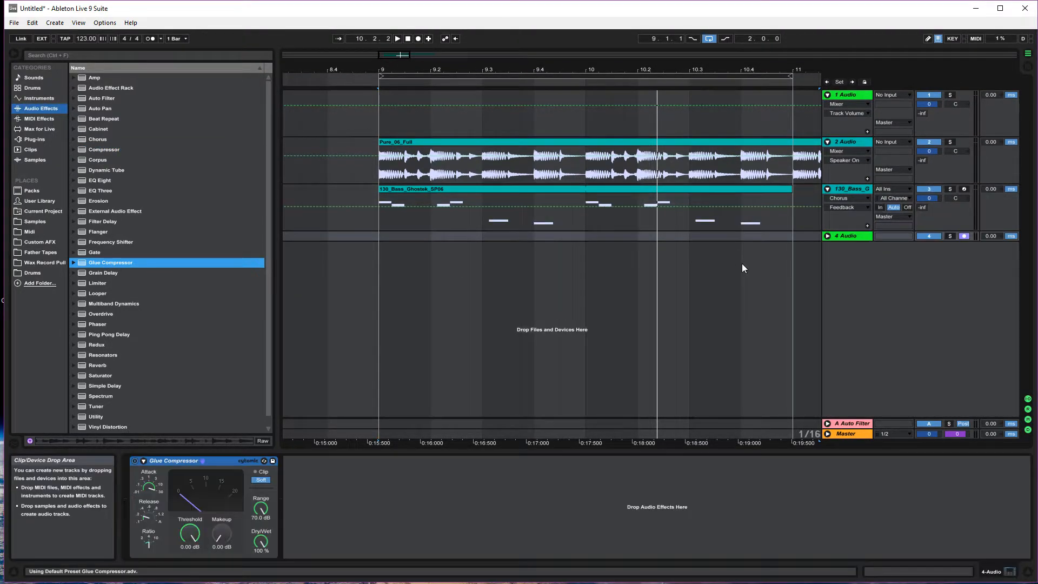
{"action": "key", "text": "ctrl+z"}
{"action": "key", "text": "ctrl+z"}
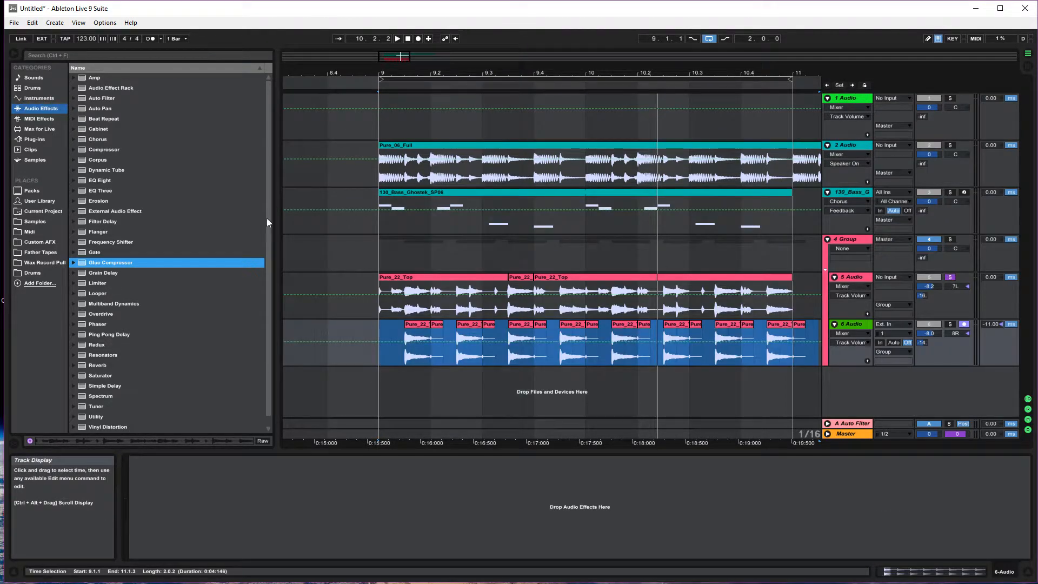
Step: Add a Glue Compressor to the 4 Group track and delete the plain Compressor before it
{"action": "left_click", "coordinate": [857, 245]}
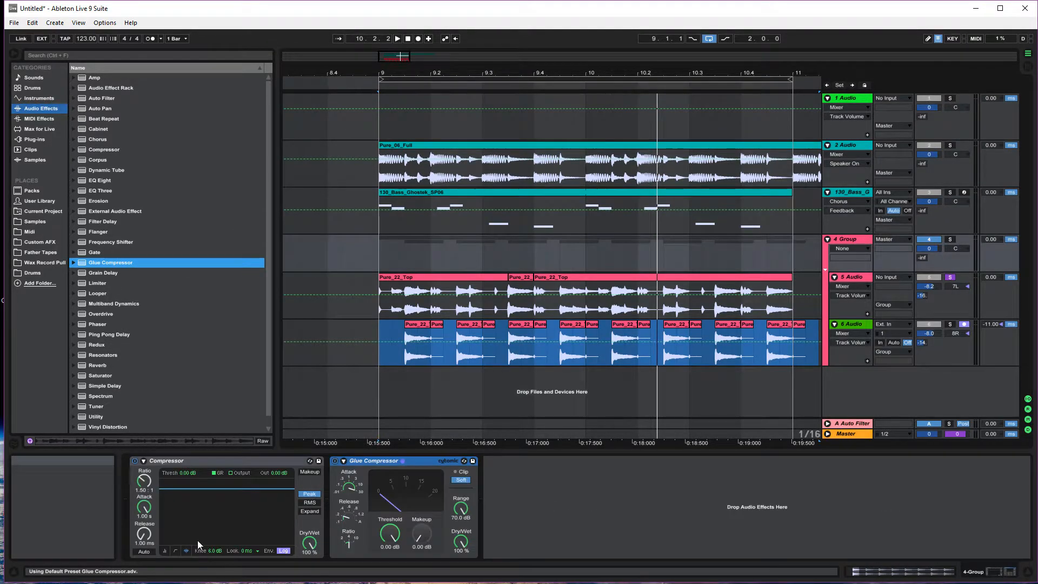
{"action": "left_click", "coordinate": [290, 462]}
{"action": "key", "text": "Delete"}
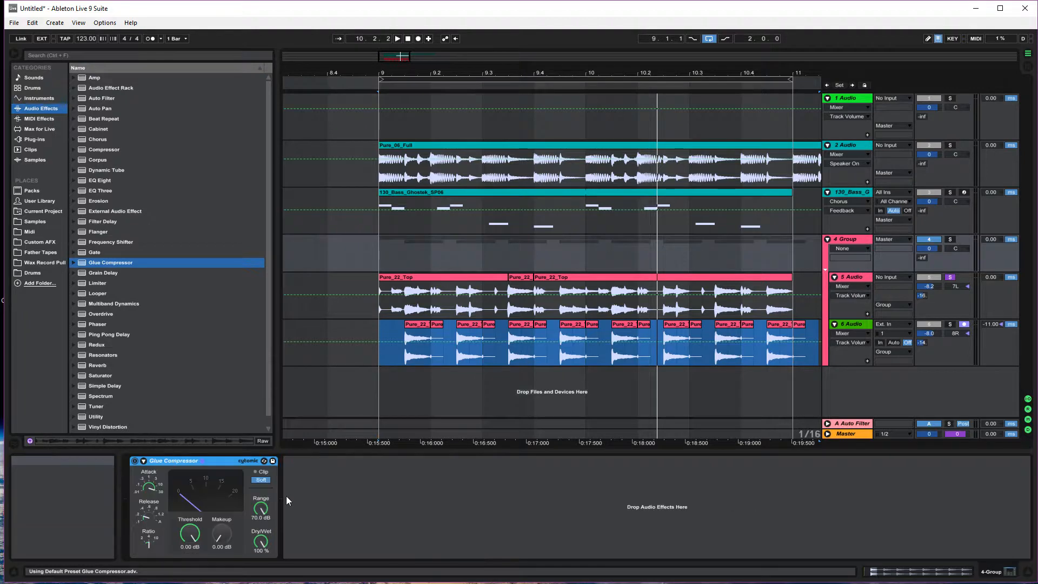
Step: During playback, set the Glue Compressor's threshold to -23.5 dB, makeup to 3.33 dB and range to 10.2 dB
{"action": "key", "text": "space"}
{"action": "mouse_move", "coordinate": [193, 535]}
{"action": "left_mouse_down"}
{"action": "mouse_move", "coordinate": [193, 577]}
{"action": "mouse_move", "coordinate": [221, 511]}
{"action": "mouse_move", "coordinate": [188, 531]}
{"action": "left_mouse_up"}
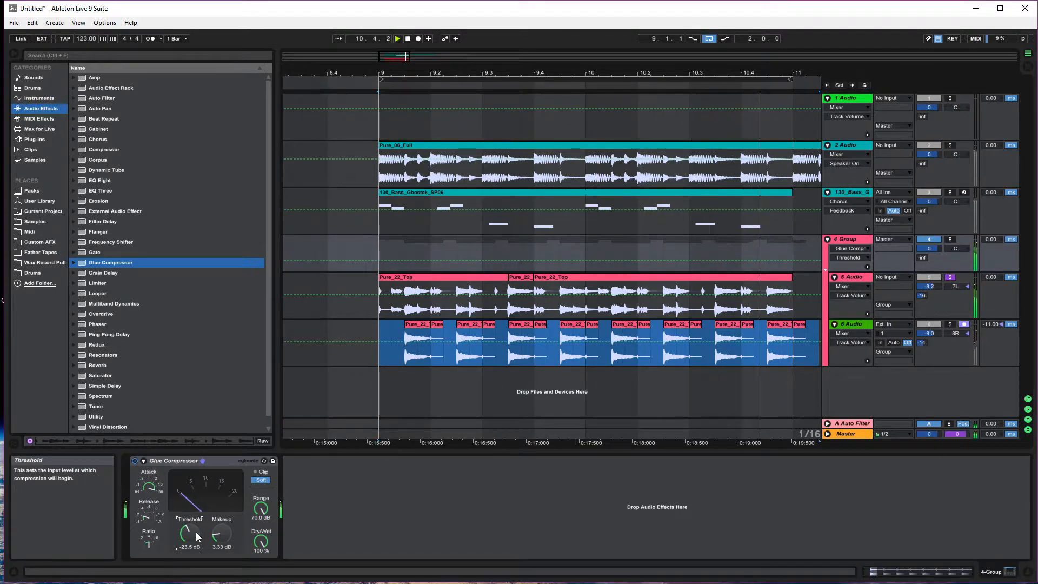
{"action": "left_click_drag", "start_coordinate": [262, 510], "coordinate": [262, 544]}
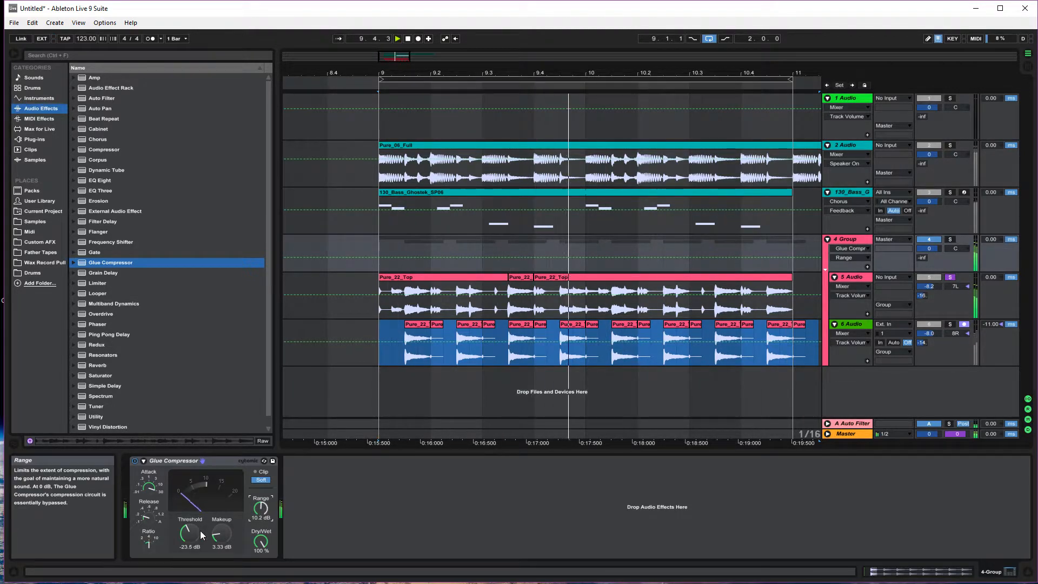
Step: Refine the Glue Compressor with 4.13 dB makeup, a shorter attack and a -27.6 dB threshold
{"action": "mouse_move", "coordinate": [201, 536]}
{"action": "left_mouse_down"}
{"action": "mouse_move", "coordinate": [202, 546]}
{"action": "mouse_move", "coordinate": [190, 537]}
{"action": "mouse_move", "coordinate": [217, 532]}
{"action": "left_mouse_up"}
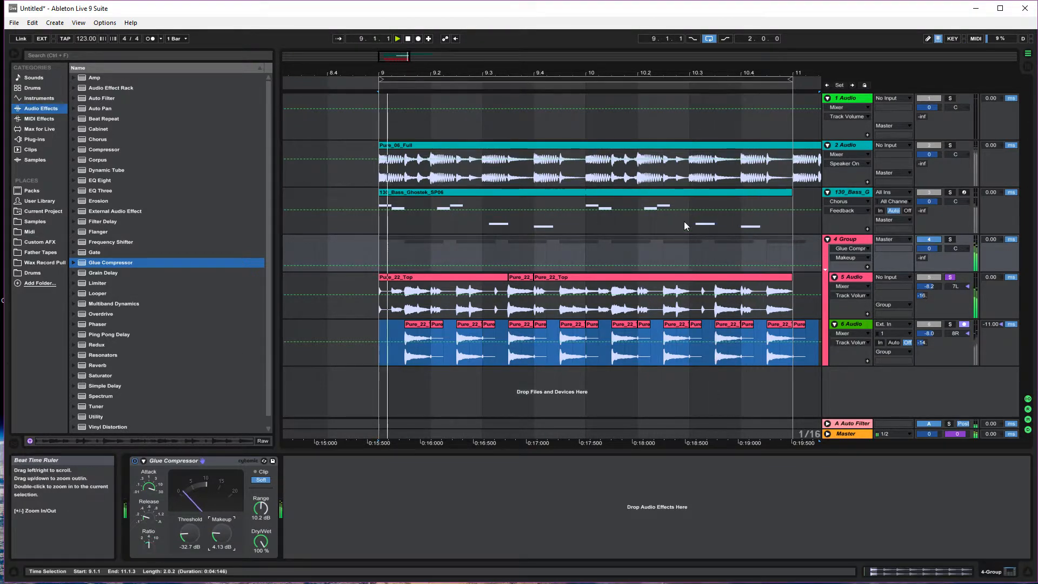
{"action": "left_click", "coordinate": [149, 487]}
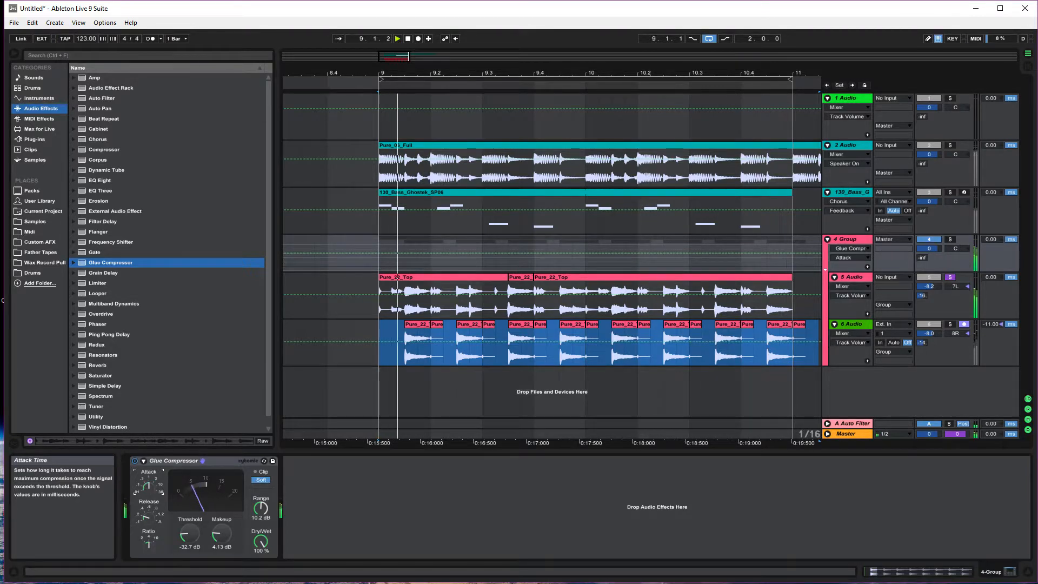
{"action": "left_click_drag", "start_coordinate": [189, 534], "coordinate": [190, 536]}
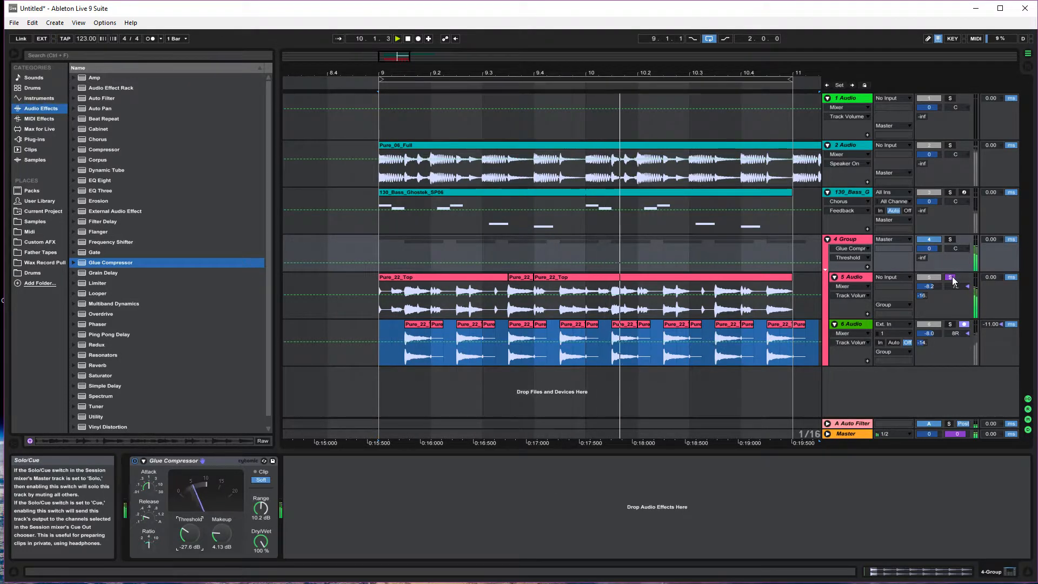
Step: Solo 4 Group to hear both compressed top loops, unsolo it to hear the full mix, and stop playback
{"action": "left_click", "coordinate": [950, 239]}
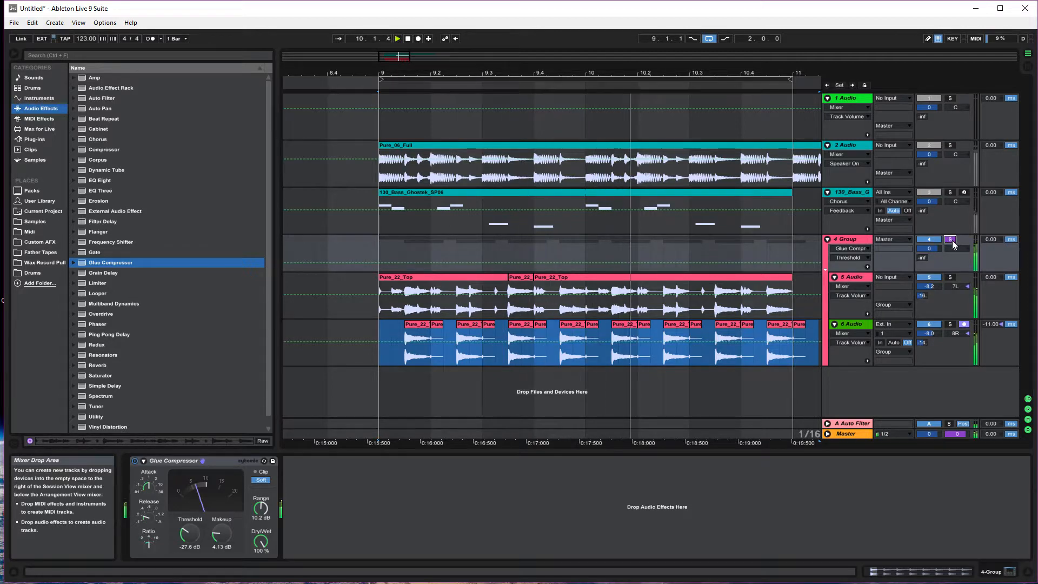
{"action": "left_click", "coordinate": [950, 240]}
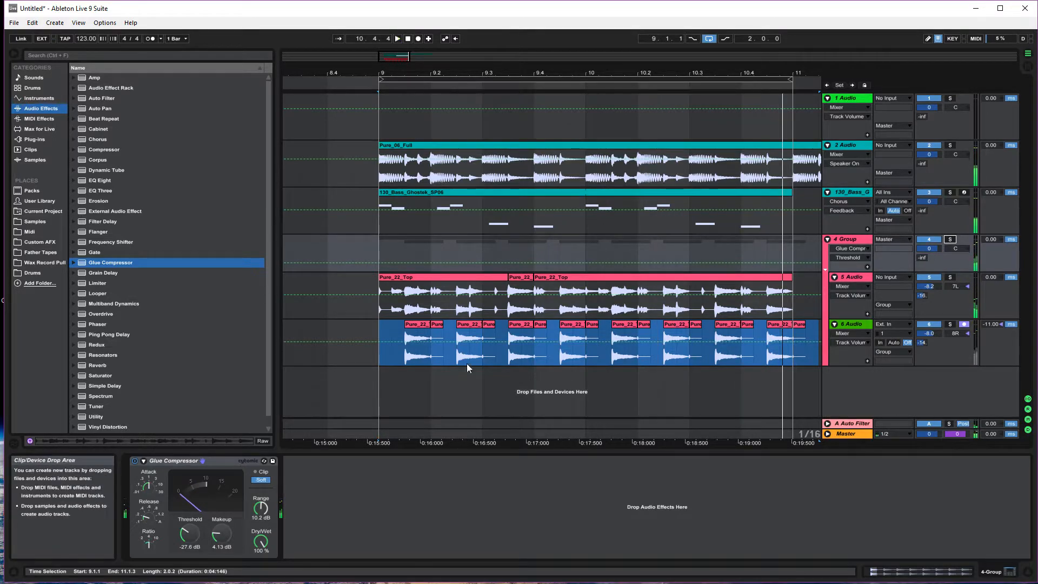
Step: Consolidate the chopped clips on 6 Audio between bars 9 and 11 into one clip
{"action": "left_click", "coordinate": [414, 326]}
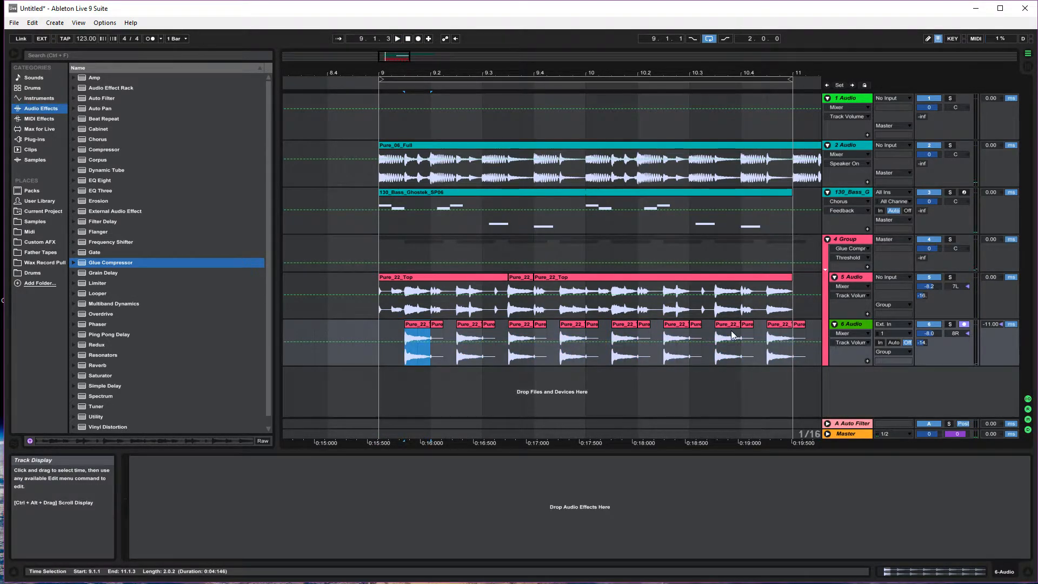
{"action": "left_click_drag", "start_coordinate": [377, 326], "coordinate": [767, 338]}
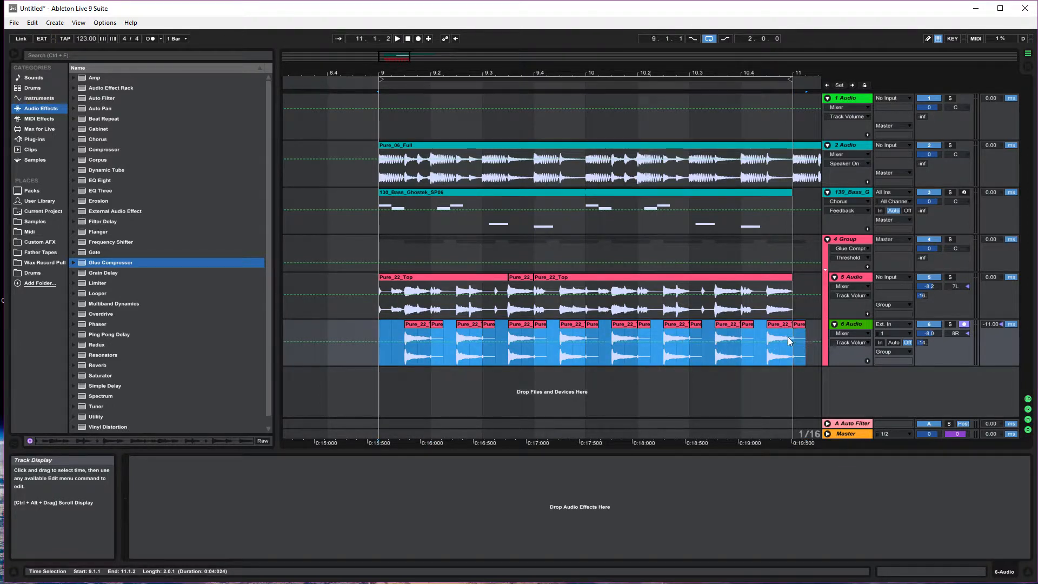
{"action": "right_click", "coordinate": [784, 324]}
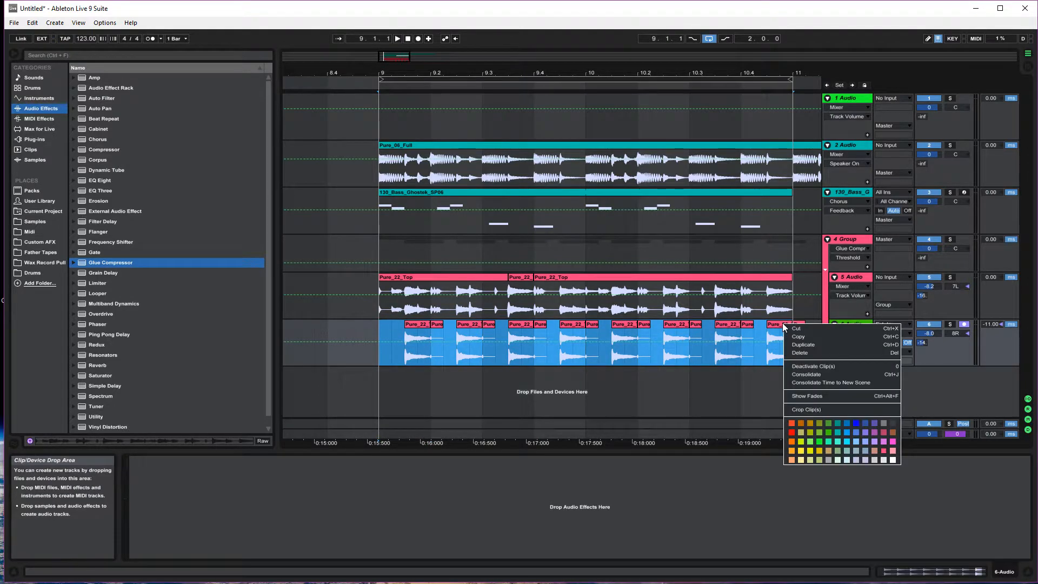
{"action": "left_click", "coordinate": [816, 376]}
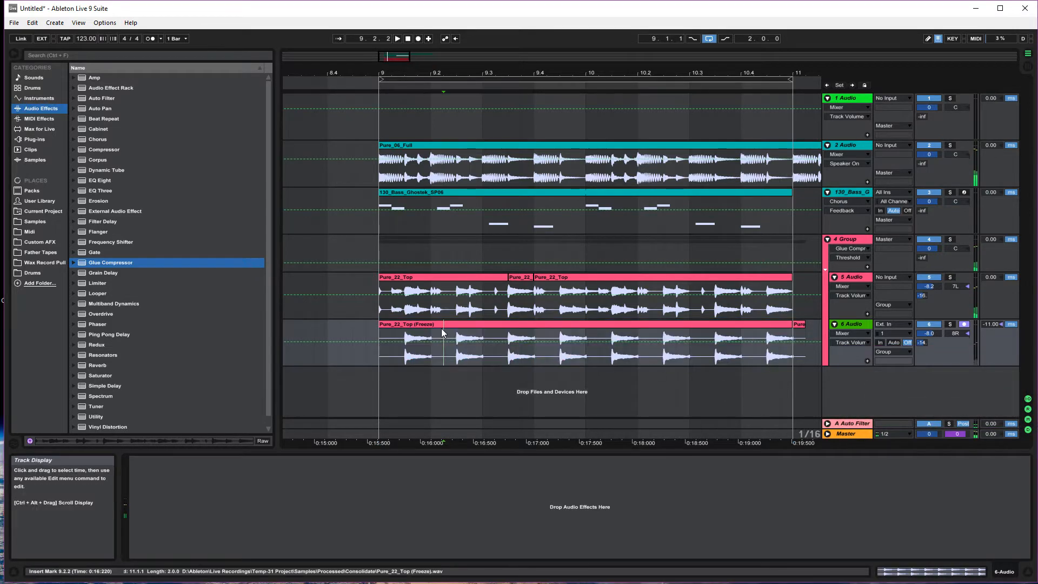
{"action": "left_click", "coordinate": [878, 572]}
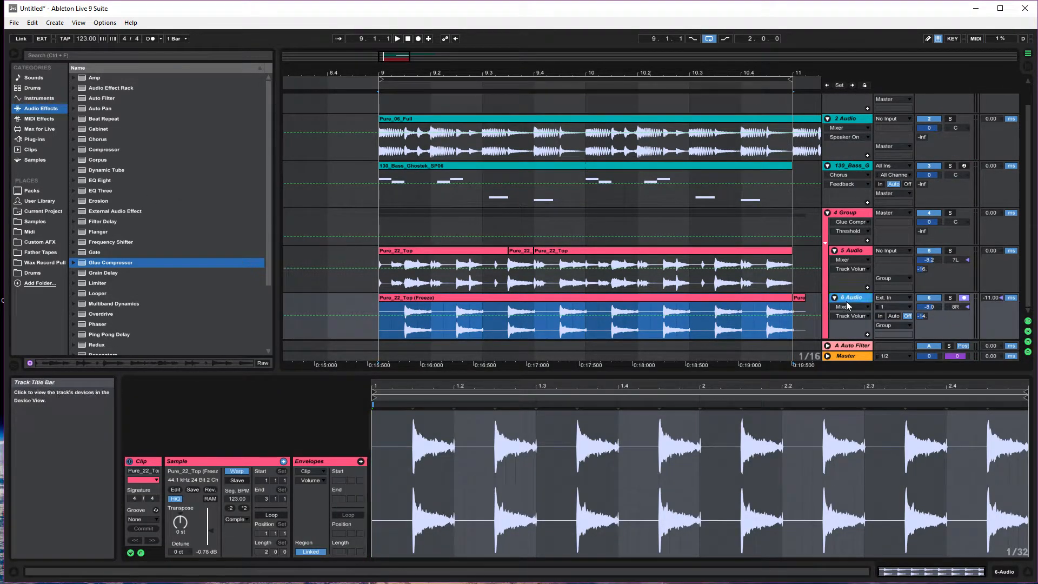
{"action": "key", "text": "shift+Tab"}
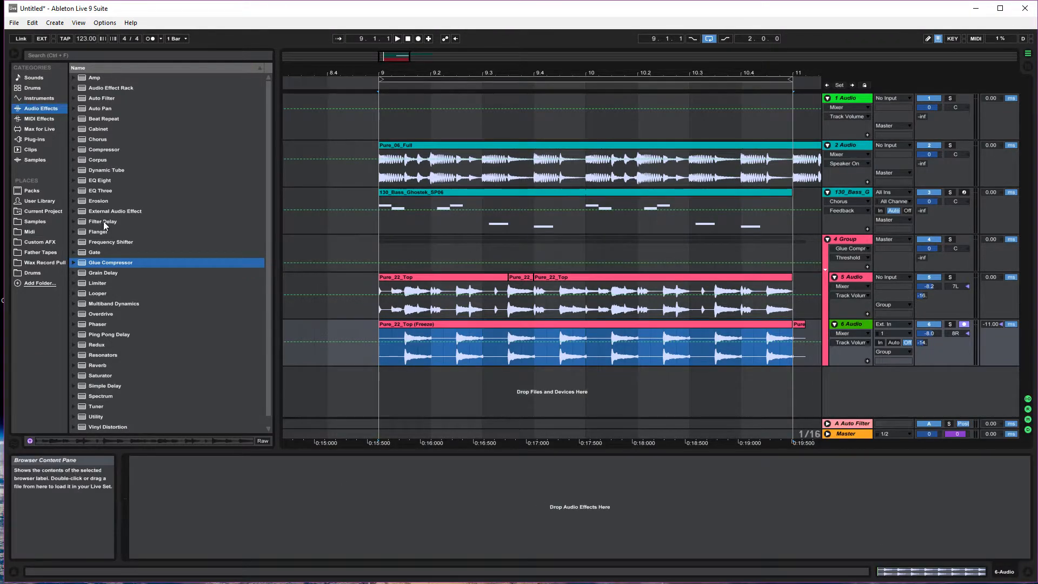
Step: Add a Compressor to the 6 Audio track and set its threshold to -13.0 dB
{"action": "left_click", "coordinate": [92, 150]}
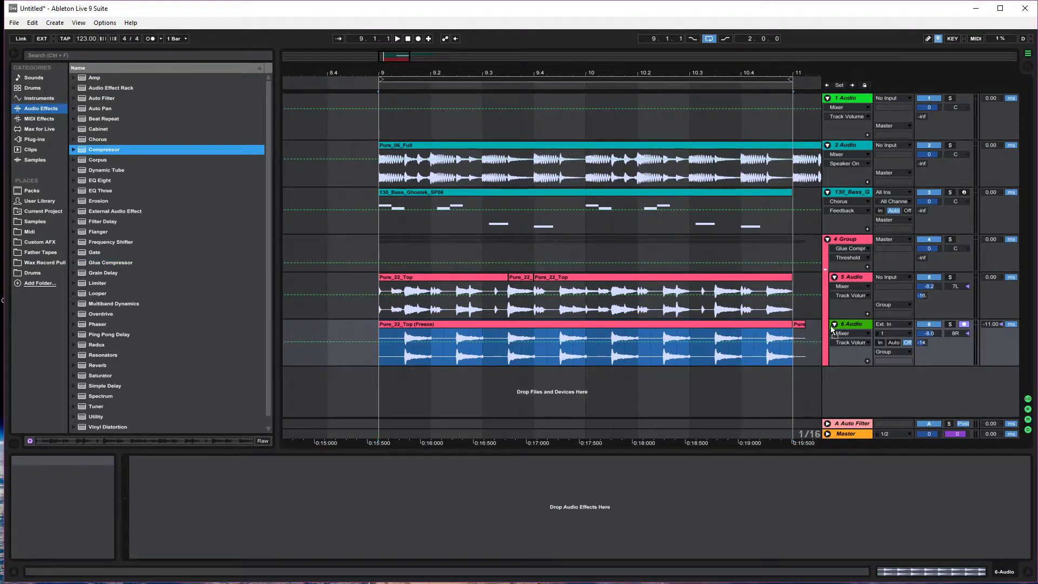
{"action": "left_click_drag", "start_coordinate": [842, 324], "coordinate": [842, 324]}
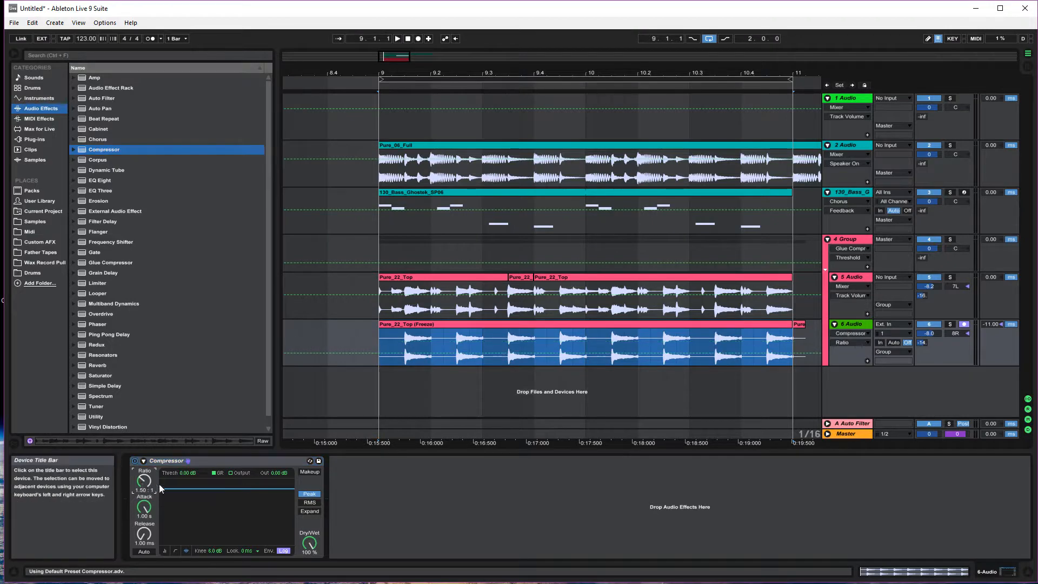
{"action": "key", "text": "space"}
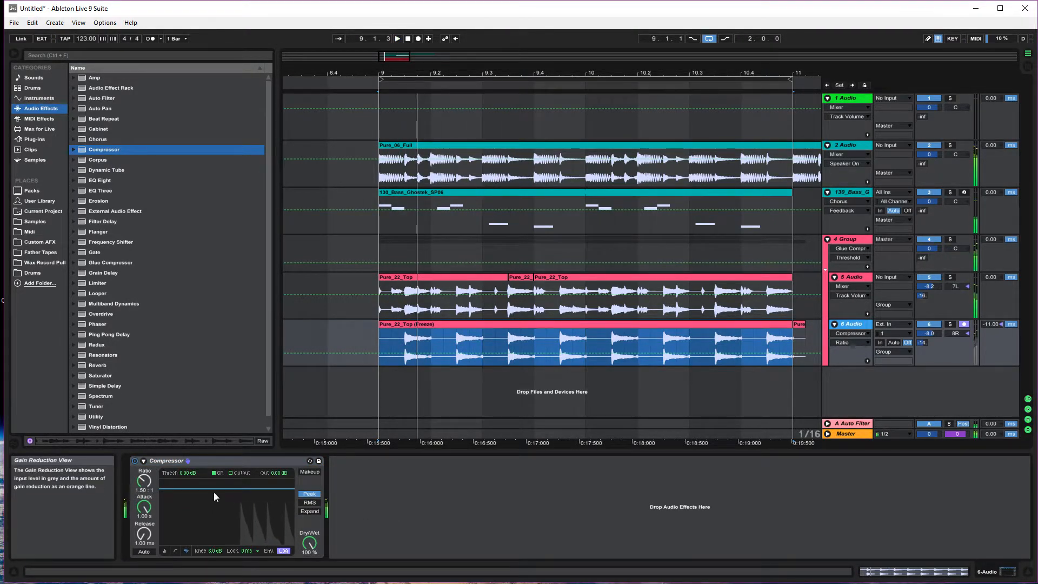
{"action": "left_click_drag", "start_coordinate": [213, 492], "coordinate": [213, 511]}
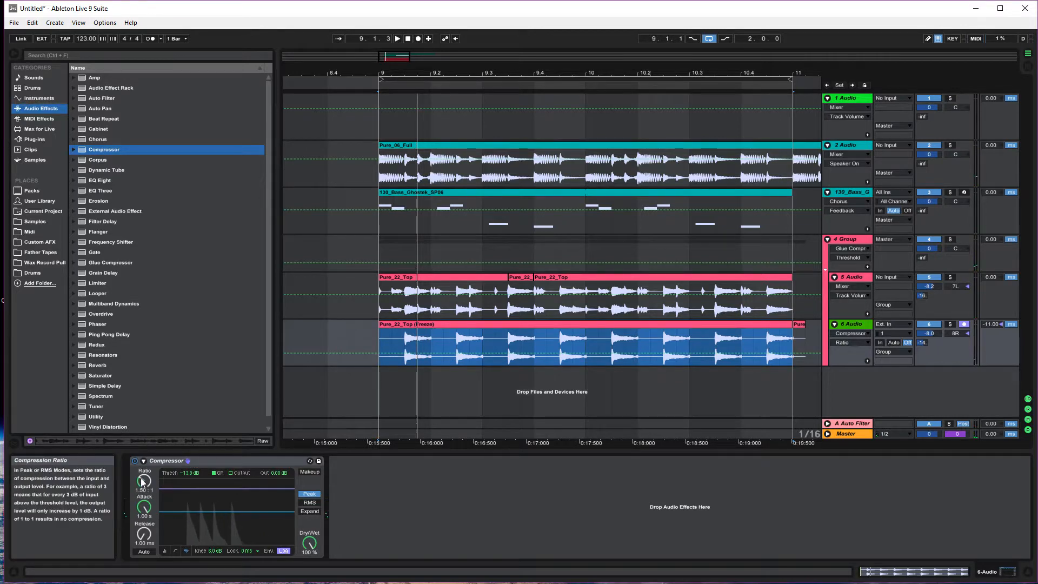
Step: Set the Compressor's ratio to 6.73:1, attack to 0.04 ms and release to 241 ms, and start playback
{"action": "left_click_drag", "start_coordinate": [143, 480], "coordinate": [144, 466]}
{"action": "left_click", "coordinate": [144, 514]}
{"action": "left_click_drag", "start_coordinate": [143, 512], "coordinate": [143, 471]}
{"action": "key", "text": "space"}
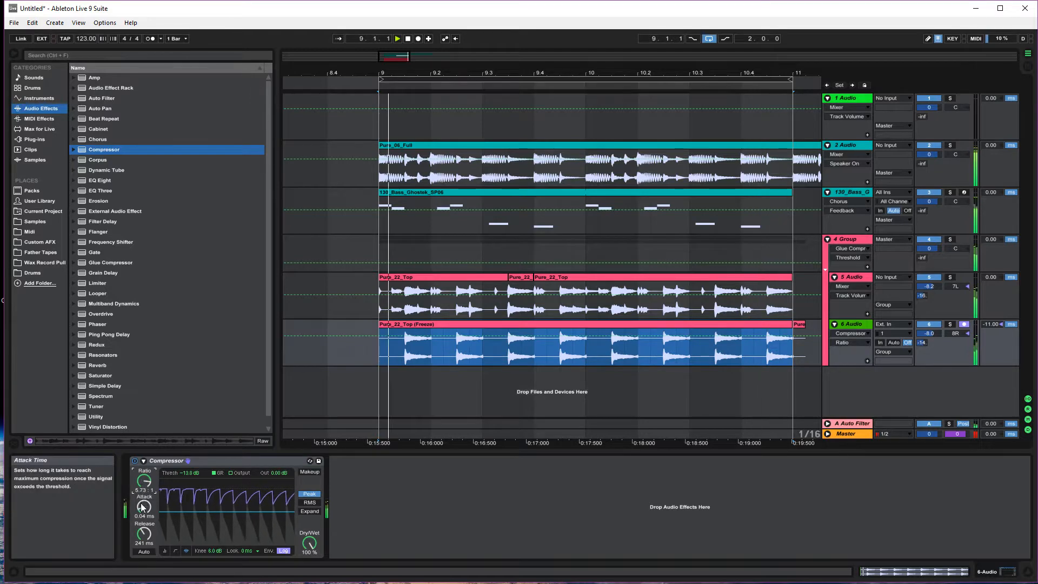
Step: Raise 6 Audio's volume to -4.8 dB, audition 4 Group soloed and in the full mix, and stop playback
{"action": "left_click_drag", "start_coordinate": [929, 333], "coordinate": [929, 318]}
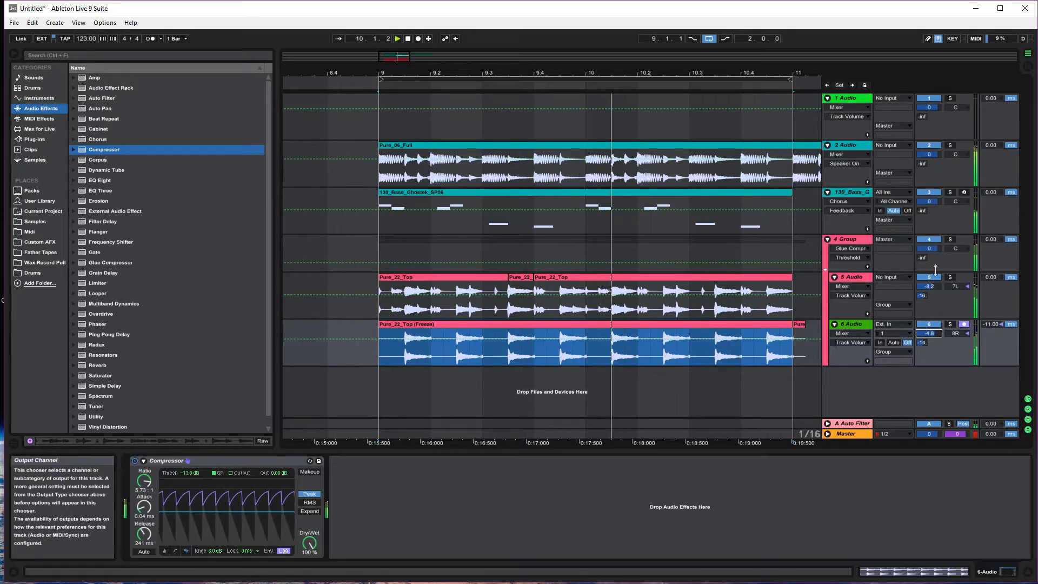
{"action": "left_click", "coordinate": [950, 239]}
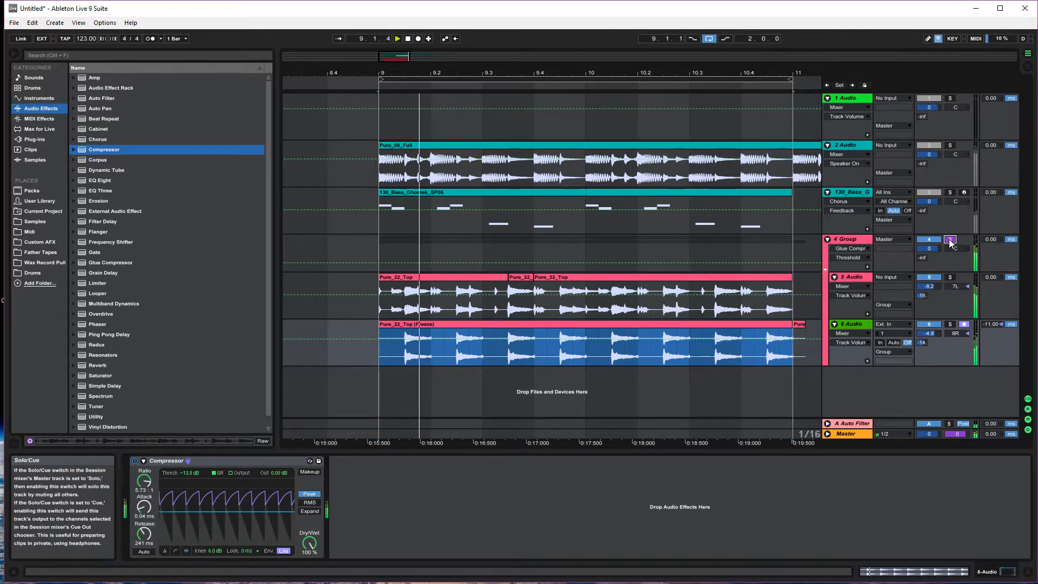
{"action": "left_click", "coordinate": [950, 240]}
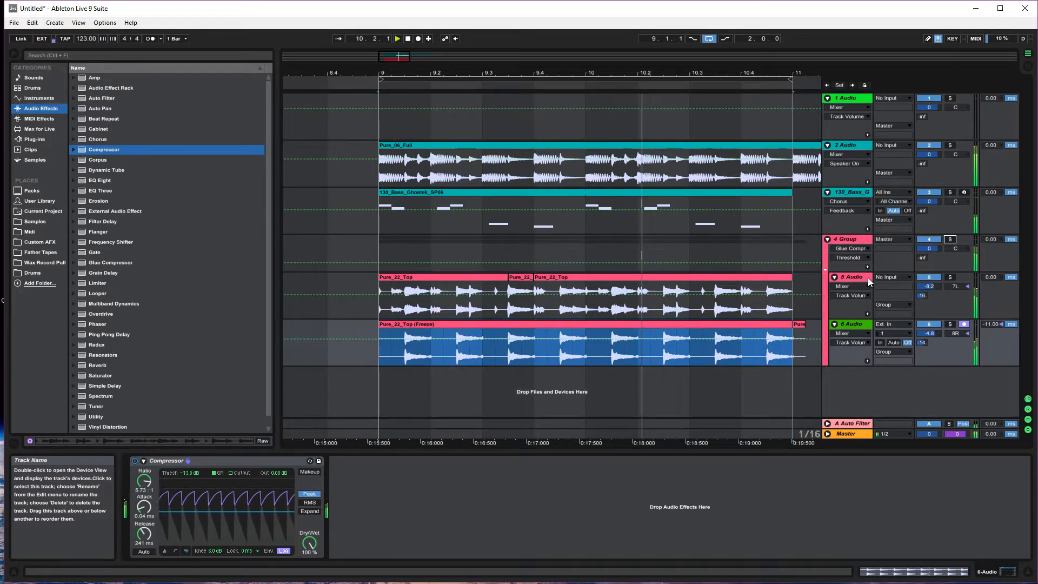
{"action": "key", "text": "space"}
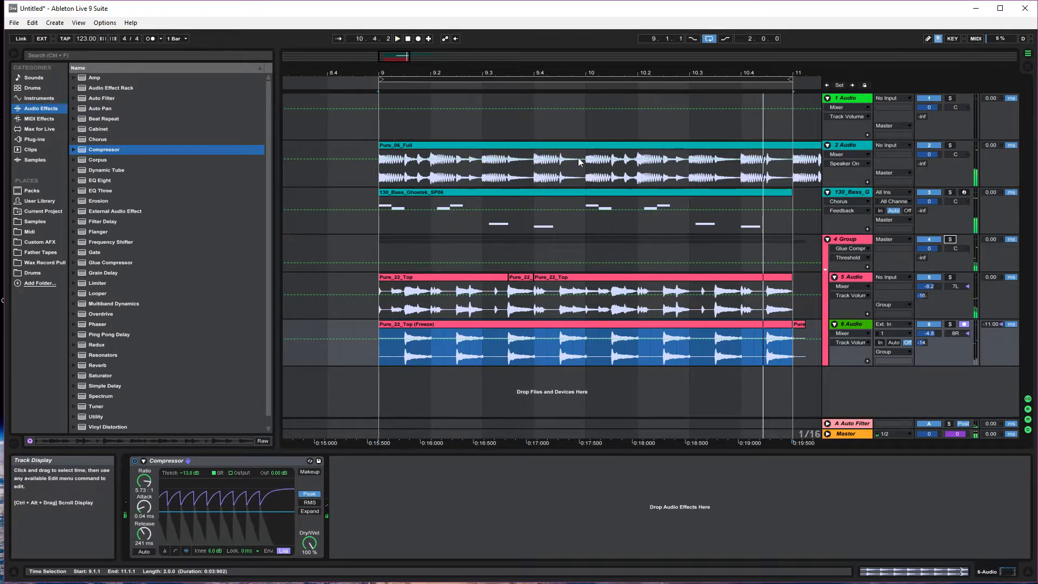
Step: Add an Audio Effect Rack to the empty 1 Audio track
{"action": "left_click", "coordinate": [858, 99]}
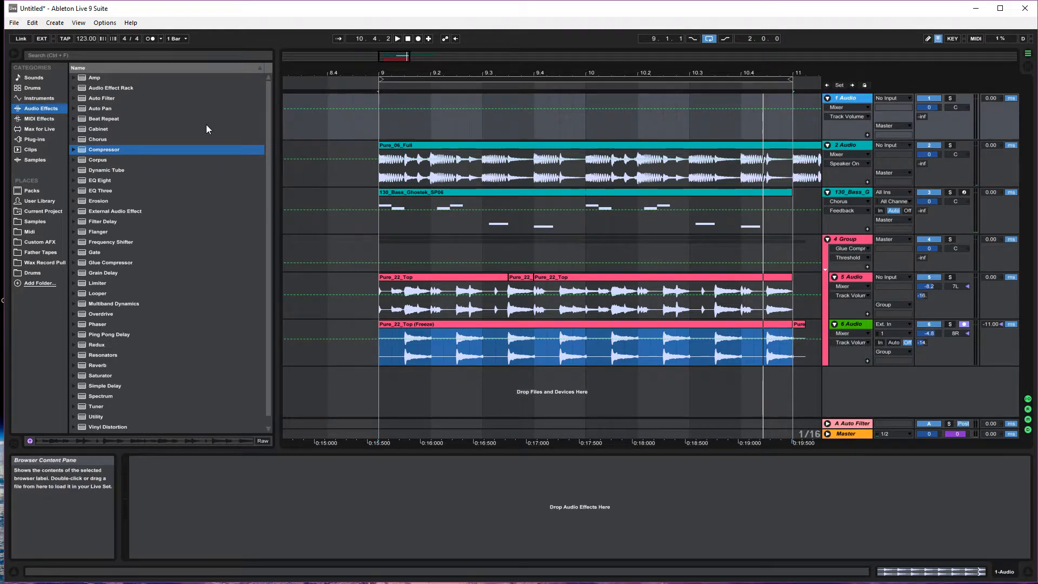
{"action": "right_click", "coordinate": [842, 102]}
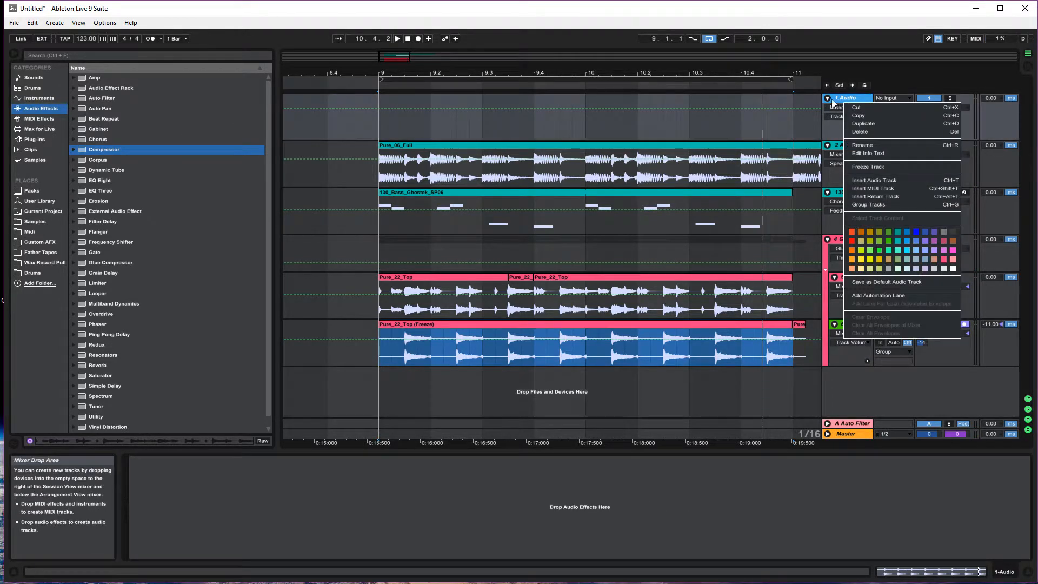
{"action": "left_click", "coordinate": [838, 102]}
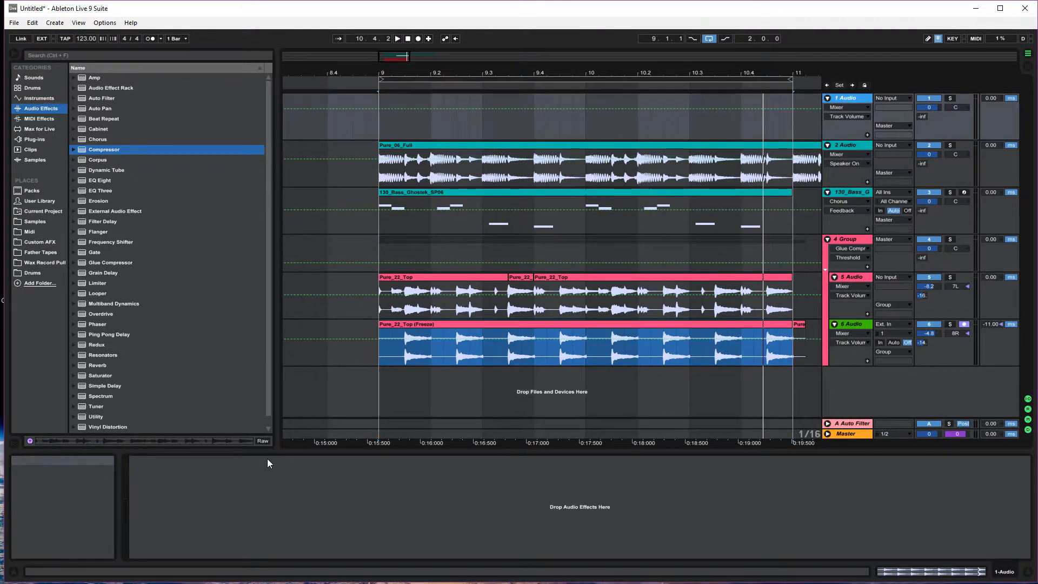
{"action": "left_click", "coordinate": [182, 500]}
{"action": "left_click", "coordinate": [853, 98]}
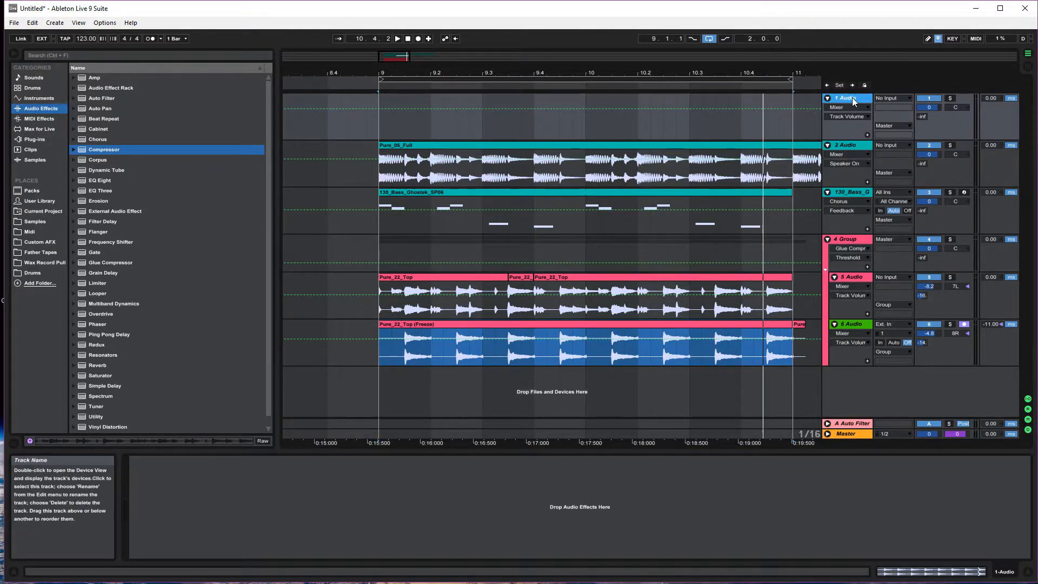
{"action": "left_click_drag", "start_coordinate": [106, 87], "coordinate": [109, 567]}
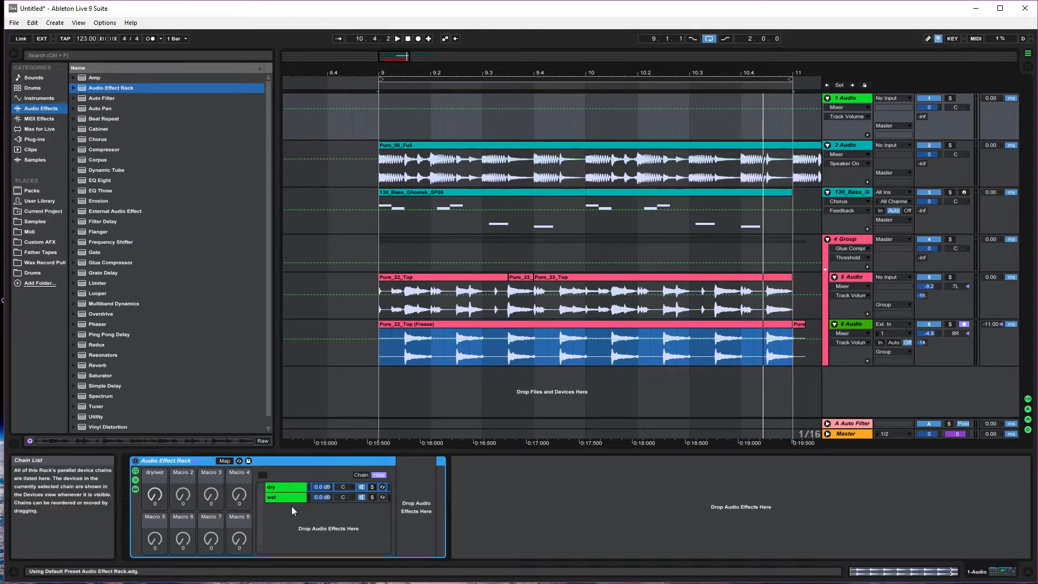
Step: Delete the dry and wet chains from the Audio Effect Rack
{"action": "left_click", "coordinate": [295, 499]}
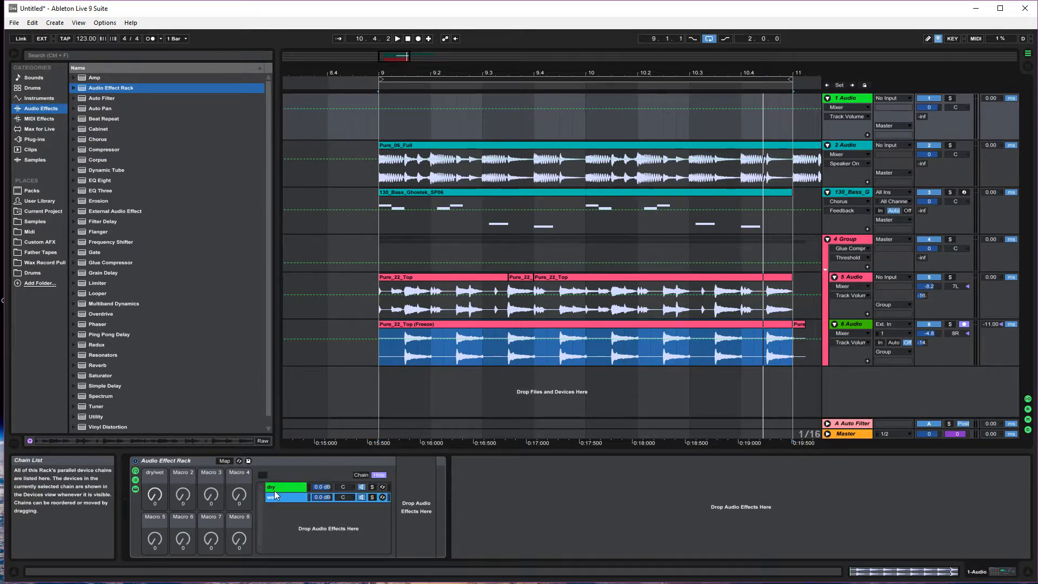
{"action": "left_click", "coordinate": [179, 463]}
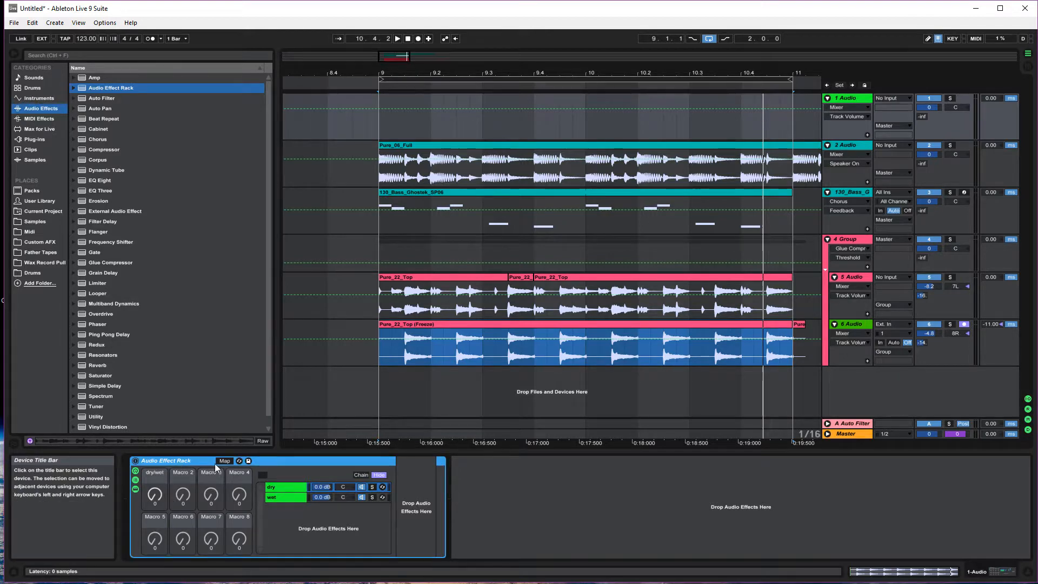
{"action": "left_click", "coordinate": [287, 486]}
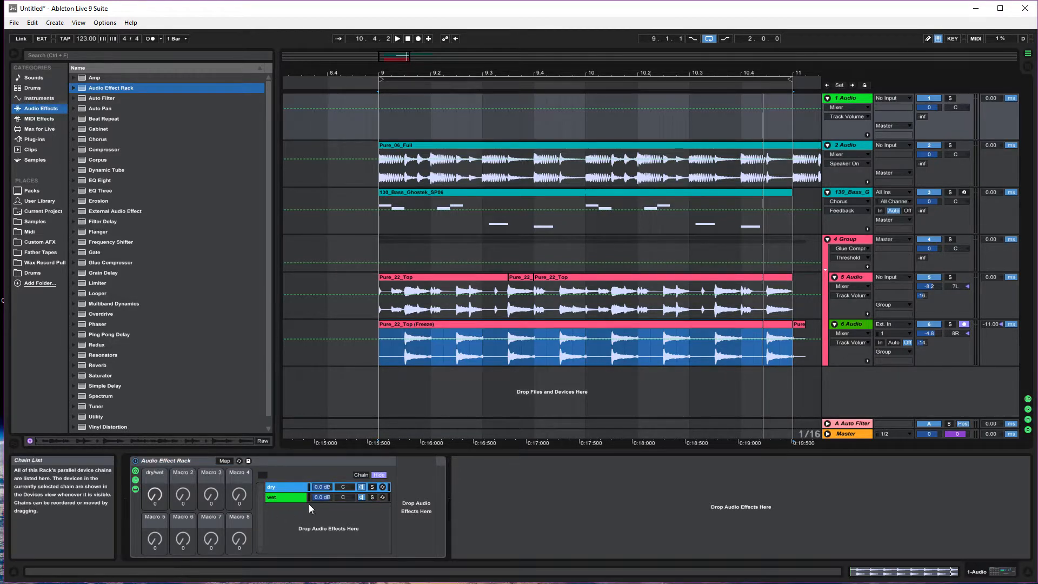
{"action": "left_click", "coordinate": [277, 488]}
{"action": "left_click", "coordinate": [281, 496], "text": "shift"}
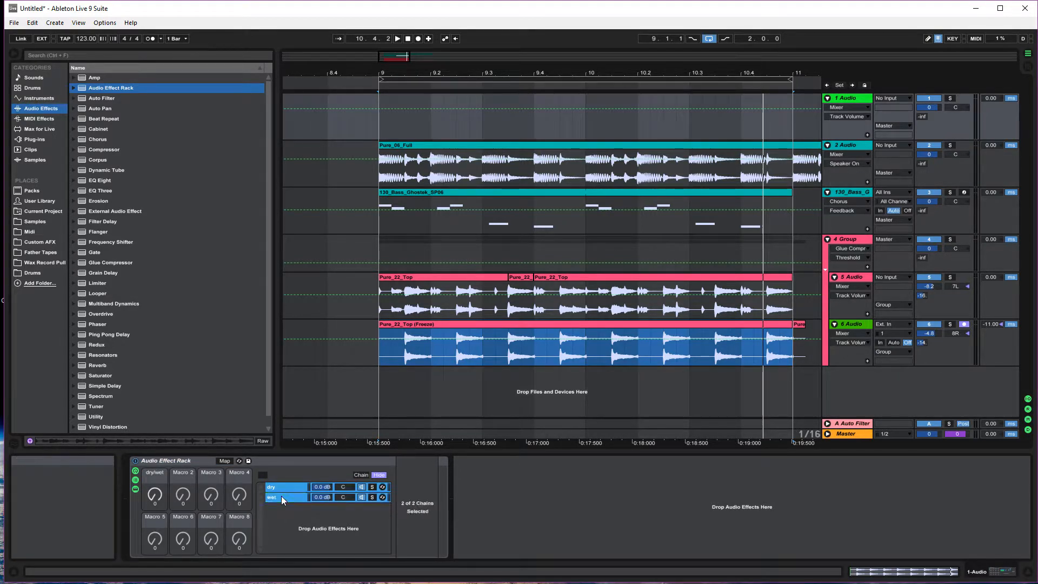
{"action": "key", "text": "Delete"}
Step: Clear the custom dry/wet name from the rack's first macro
{"action": "left_click", "coordinate": [157, 479]}
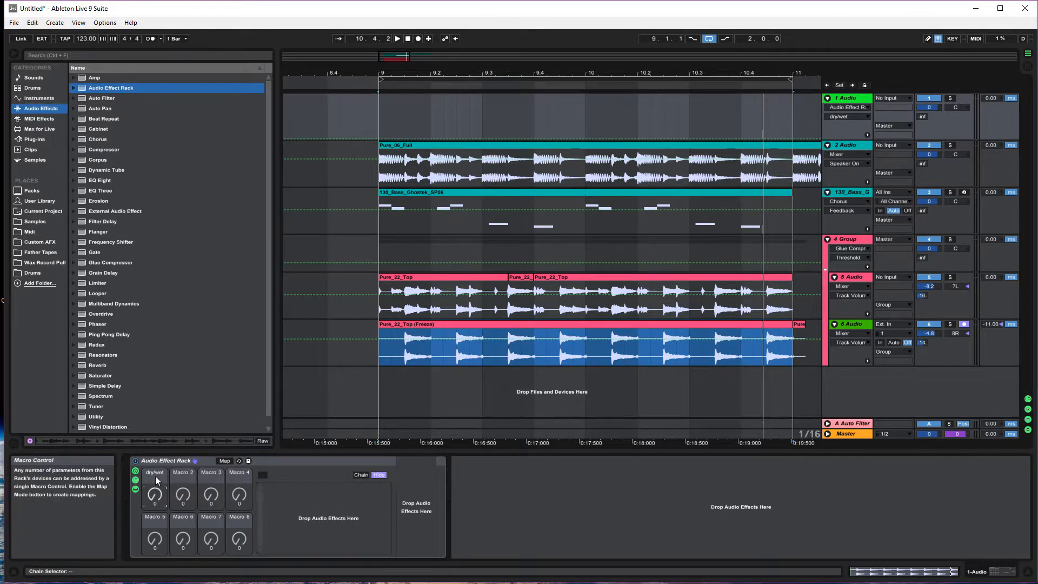
{"action": "right_click", "coordinate": [158, 479]}
{"action": "left_click", "coordinate": [184, 550]}
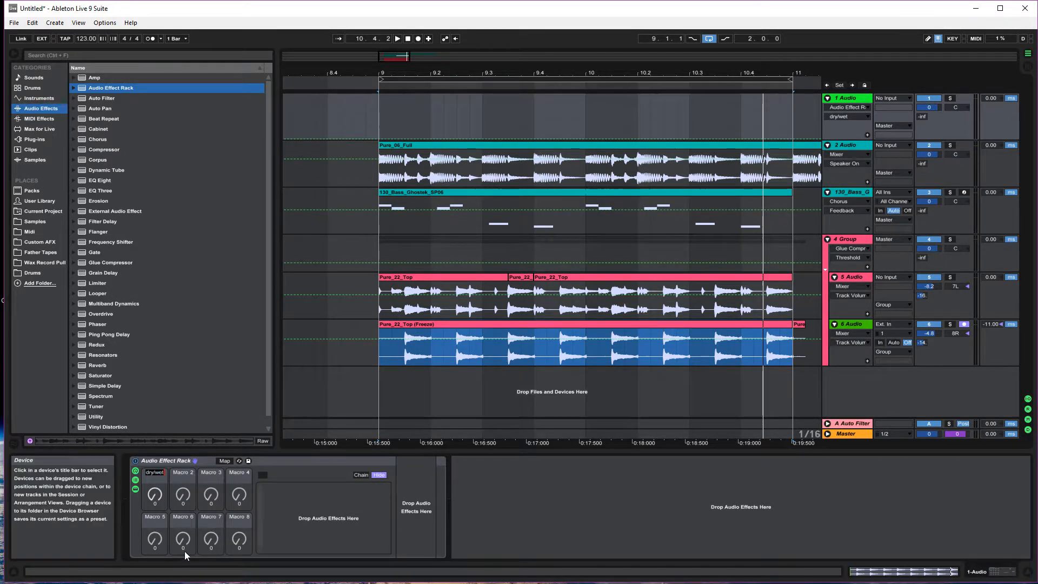
{"action": "key", "text": "Return"}
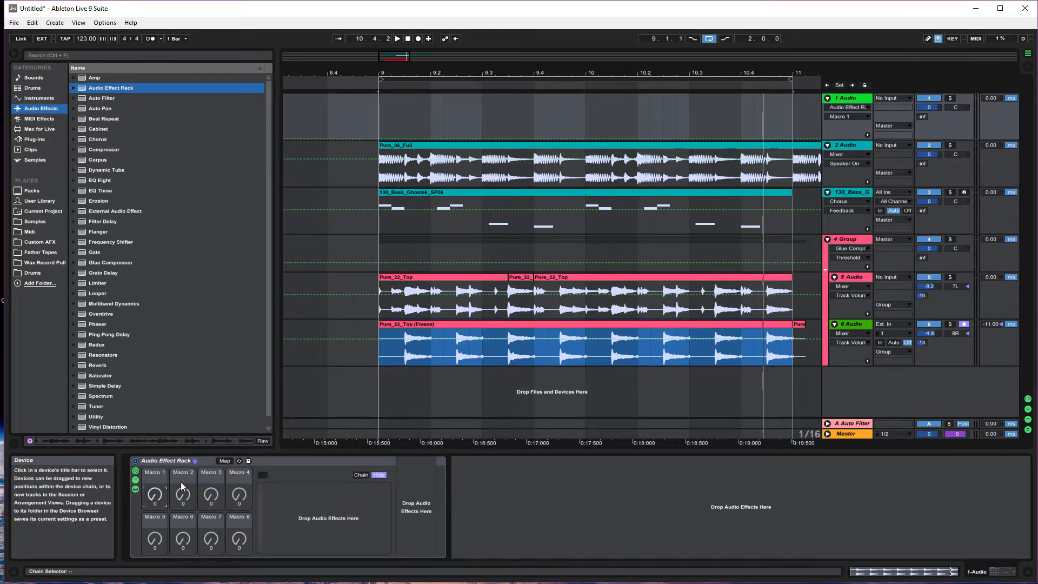
Step: Create two empty chains in the Audio Effect Rack
{"action": "left_click", "coordinate": [358, 475]}
{"action": "left_click", "coordinate": [378, 475]}
{"action": "right_click", "coordinate": [290, 494]}
{"action": "left_click", "coordinate": [310, 500]}
{"action": "right_click", "coordinate": [301, 508]}
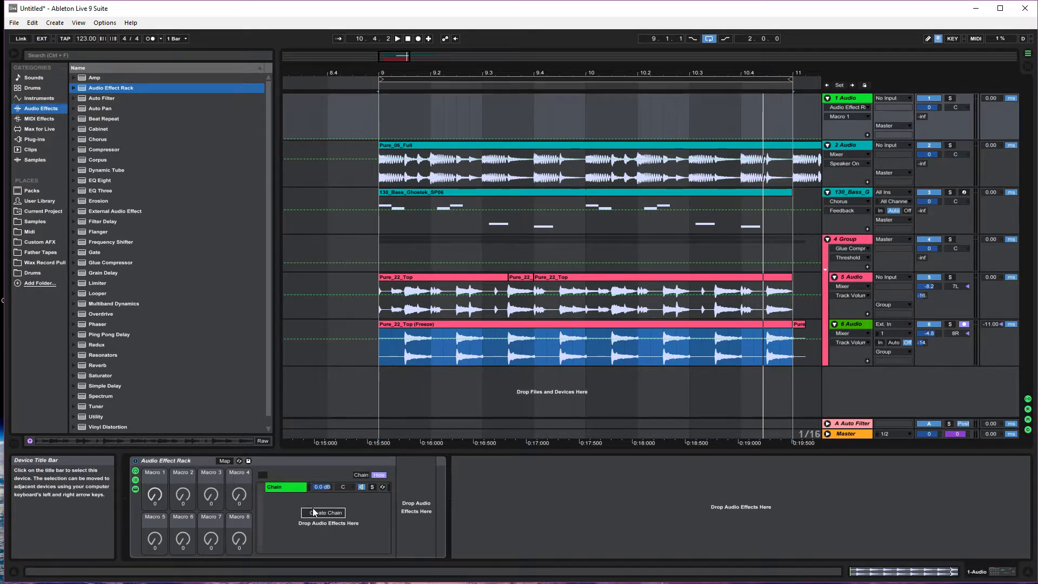
{"action": "left_click", "coordinate": [313, 512]}
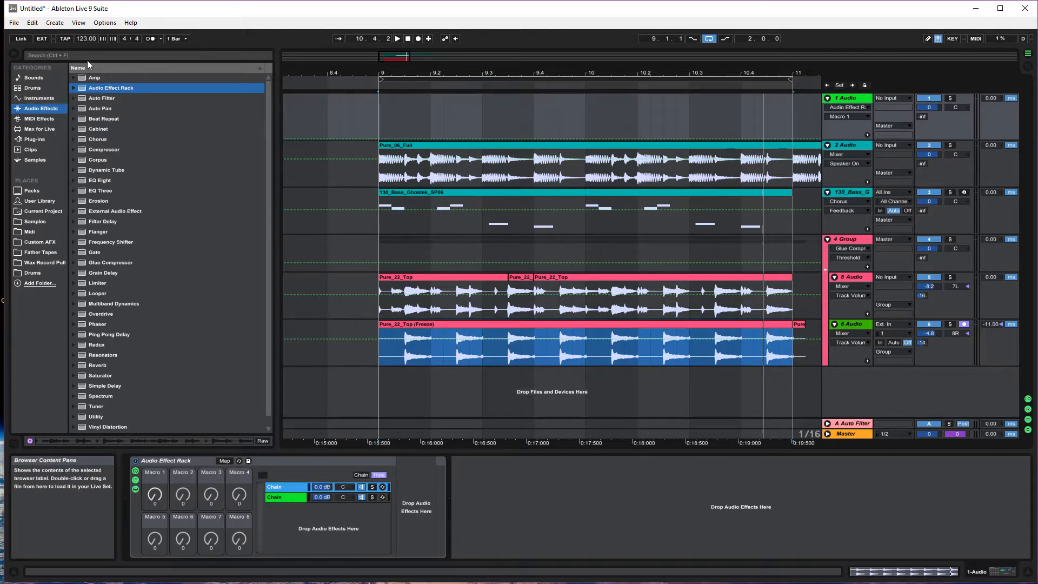
Step: Try to load a Simpler into the rack's chains, and delete the Audio Effect Rack from 1 Audio
{"action": "scroll", "coordinate": [98, 297], "scroll_direction": "down", "scroll_amount": 1}
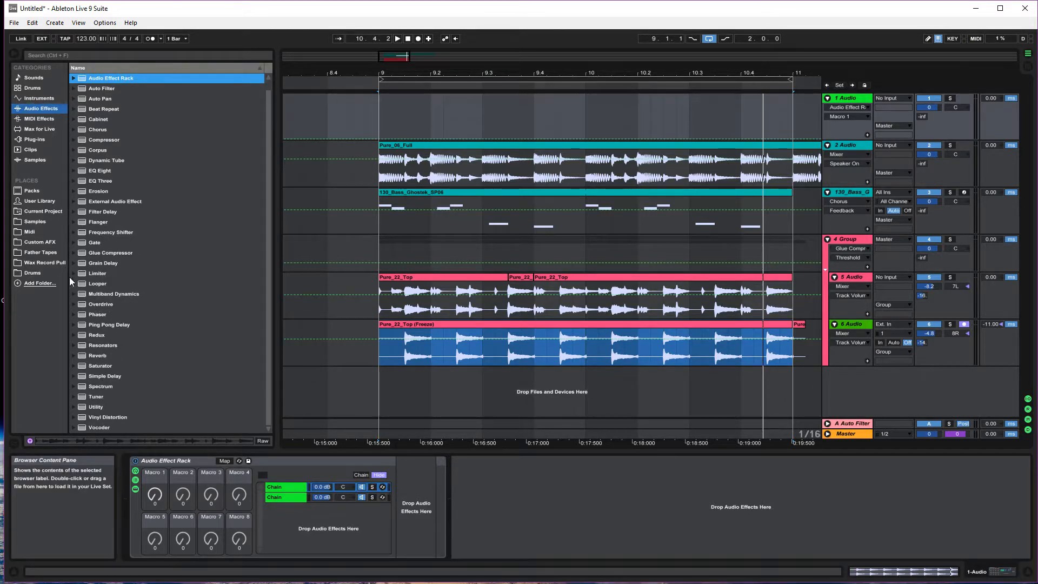
{"action": "left_click", "coordinate": [38, 98]}
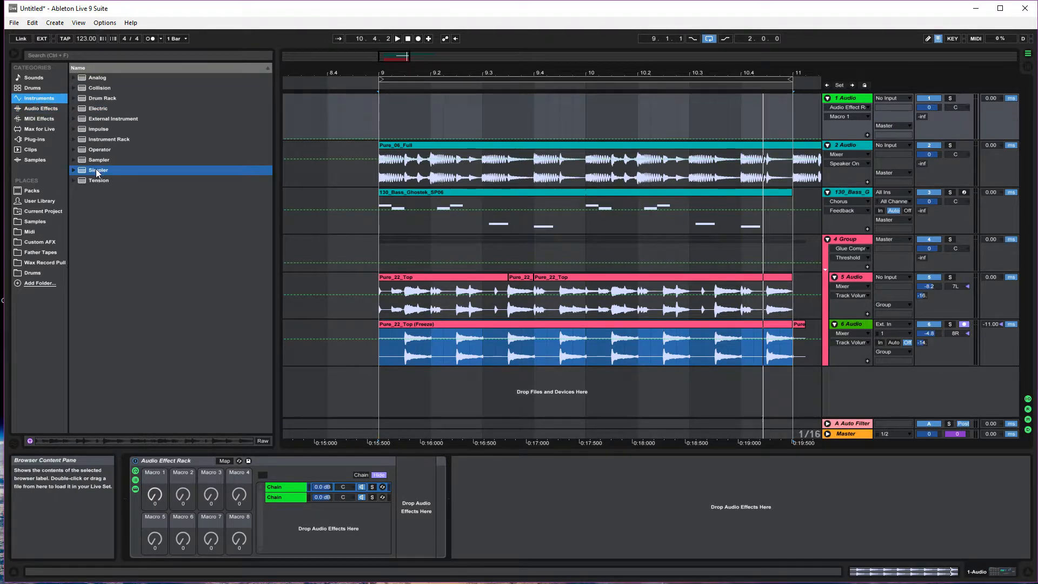
{"action": "left_click_drag", "start_coordinate": [98, 173], "coordinate": [289, 488]}
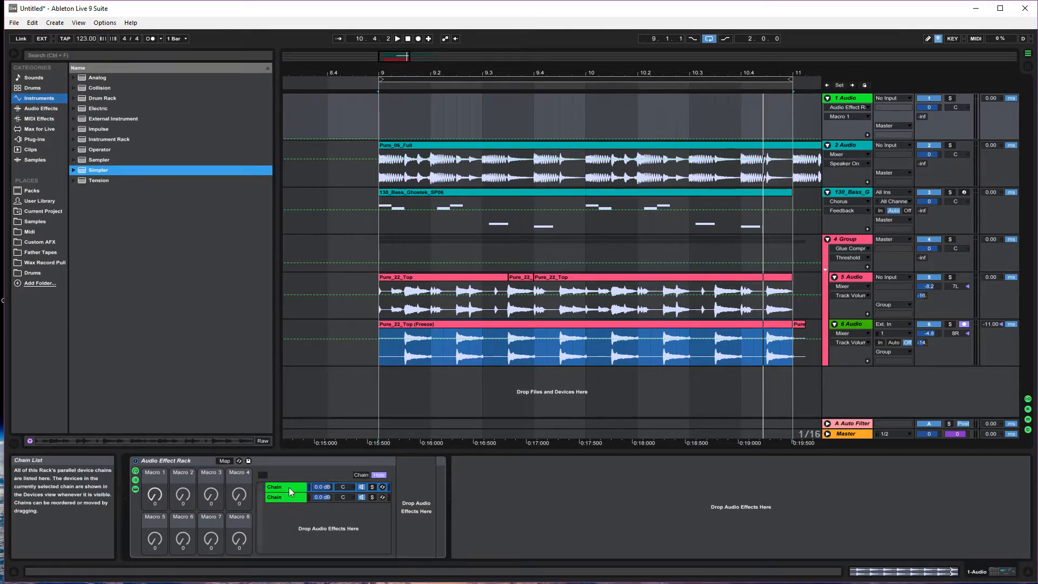
{"action": "left_click_drag", "start_coordinate": [307, 297], "coordinate": [399, 494]}
{"action": "left_click", "coordinate": [193, 466]}
{"action": "key", "text": "Delete"}
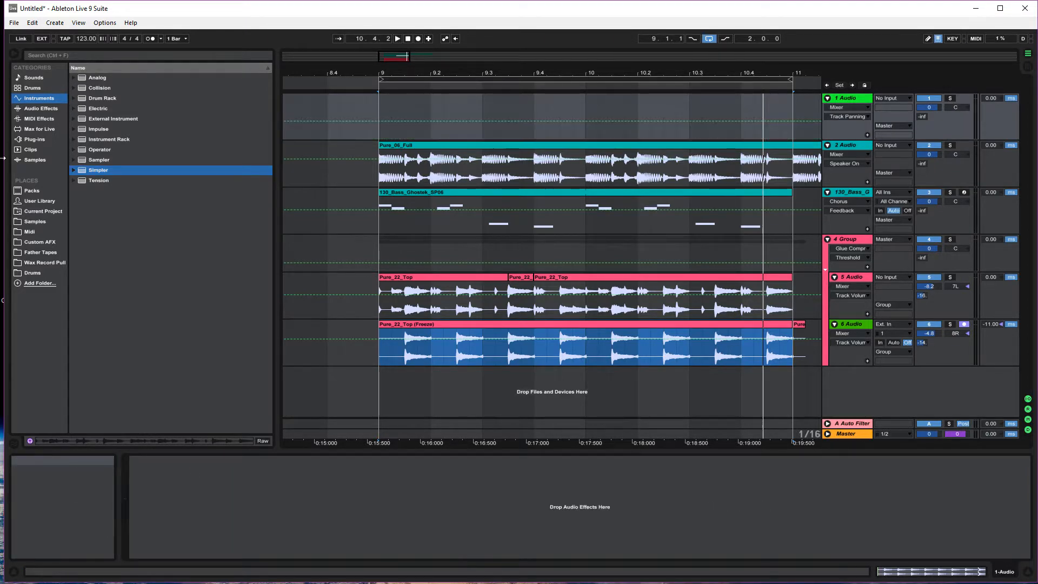
Step: Load an empty Instrument Rack onto a new track
{"action": "left_click", "coordinate": [40, 101]}
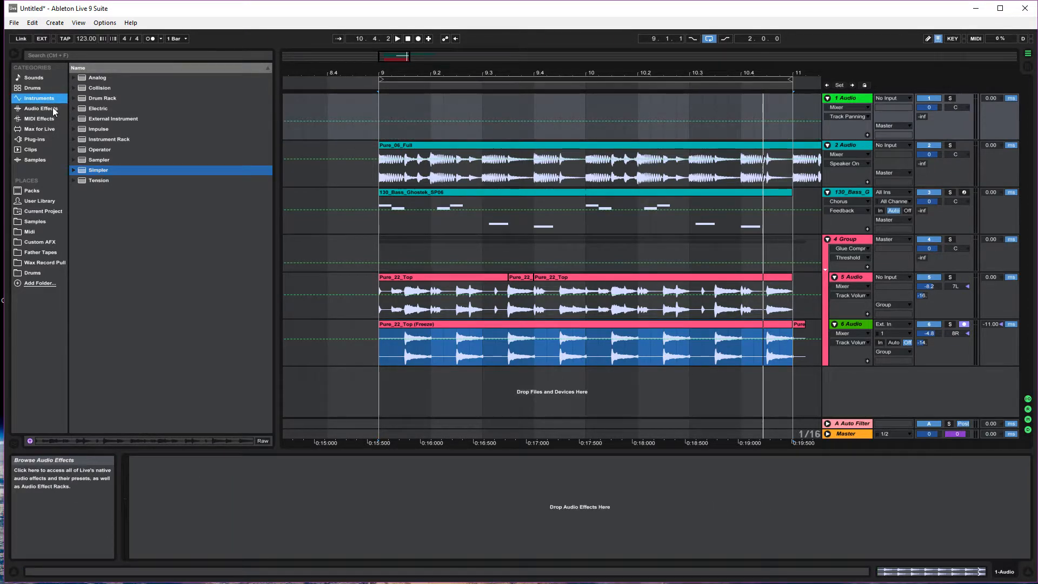
{"action": "left_click", "coordinate": [90, 119]}
{"action": "left_click", "coordinate": [90, 139]}
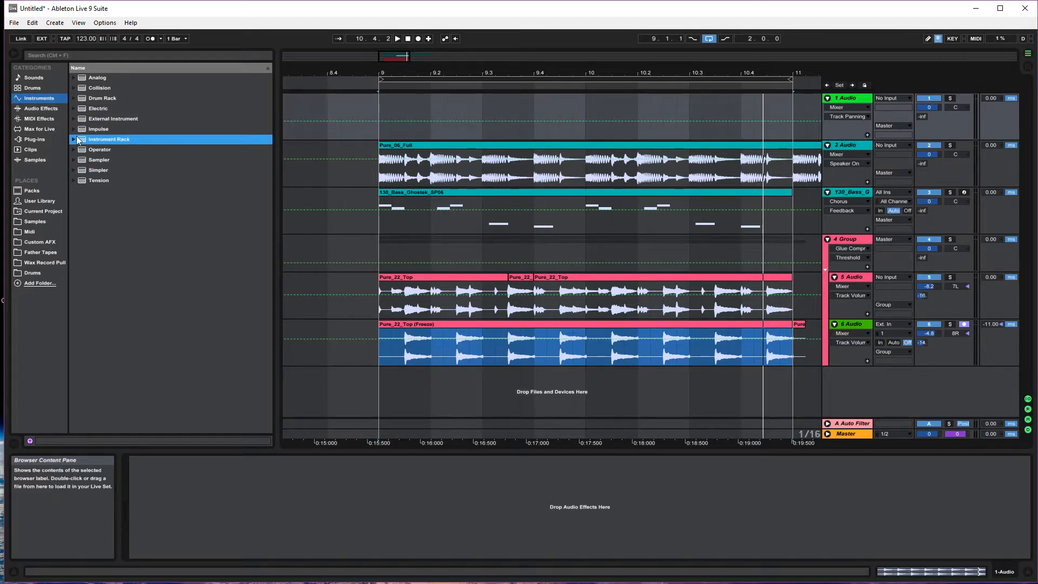
{"action": "left_click", "coordinate": [74, 139]}
{"action": "left_click", "coordinate": [74, 139]}
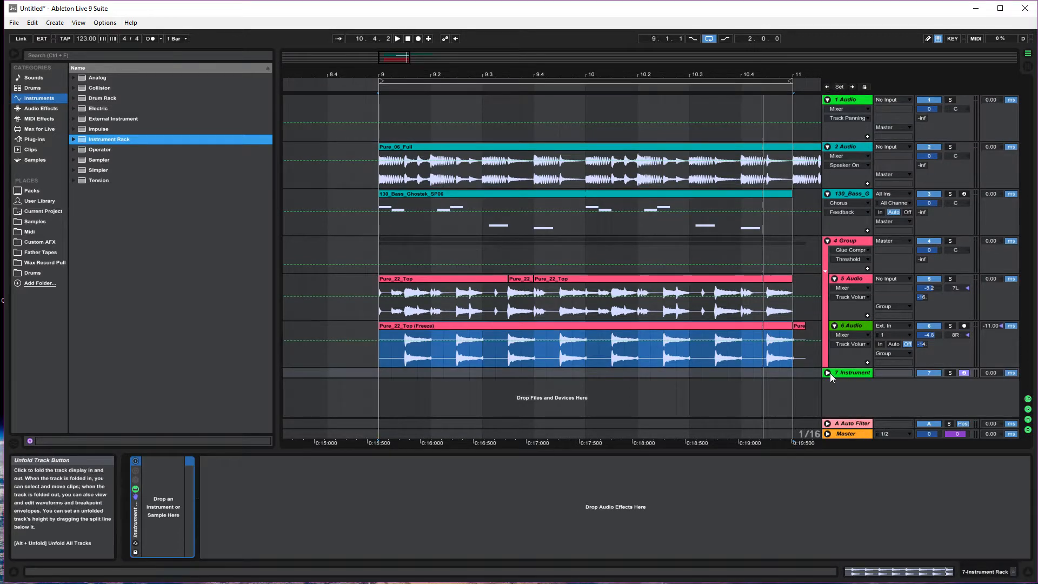
Step: Unfold the new instrument track and show the Instrument Rack's chain list
{"action": "left_click", "coordinate": [828, 373]}
{"action": "left_click", "coordinate": [161, 515]}
{"action": "left_click", "coordinate": [136, 480]}
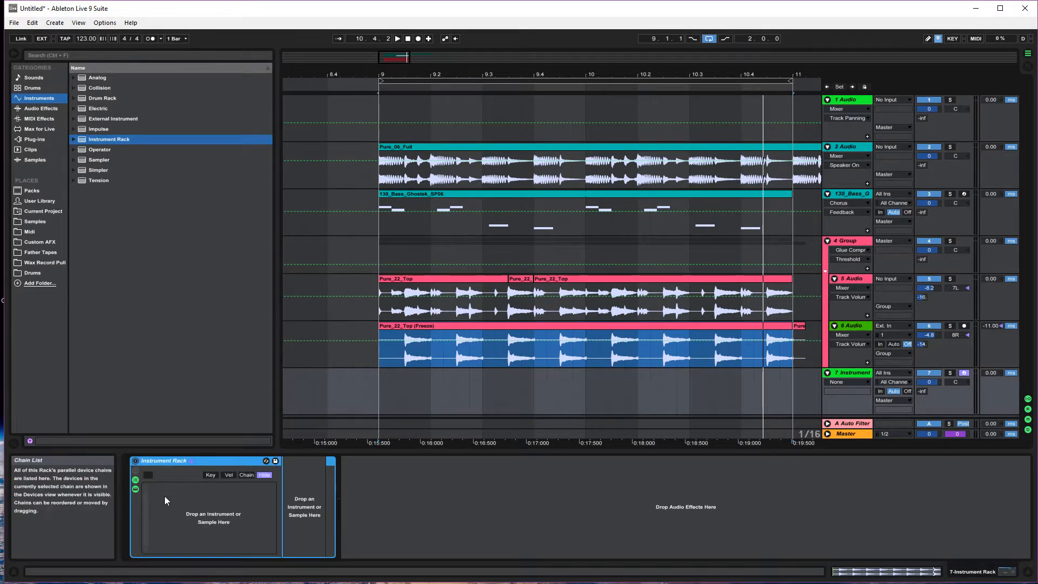
{"action": "left_click", "coordinate": [164, 495]}
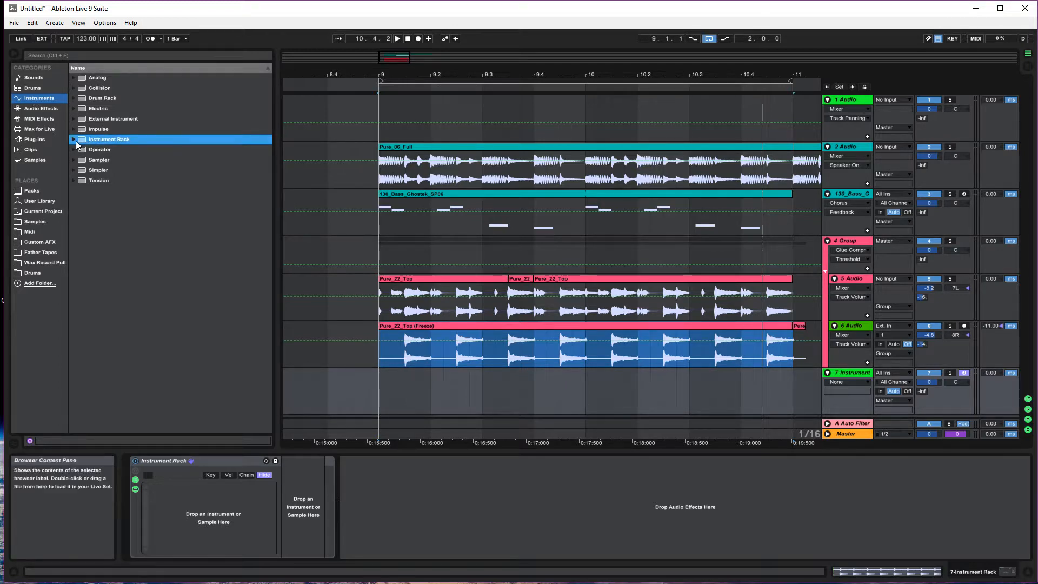
Step: Add three Simplers to the Instrument Rack as parallel chains
{"action": "left_click_drag", "start_coordinate": [99, 170], "coordinate": [109, 218]}
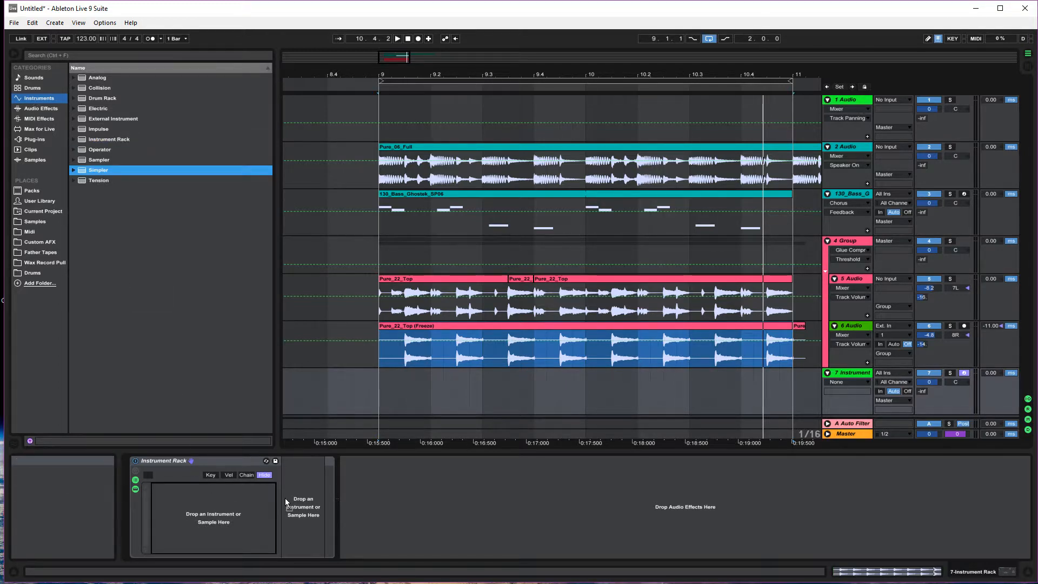
{"action": "left_click_drag", "start_coordinate": [287, 503], "coordinate": [198, 495]}
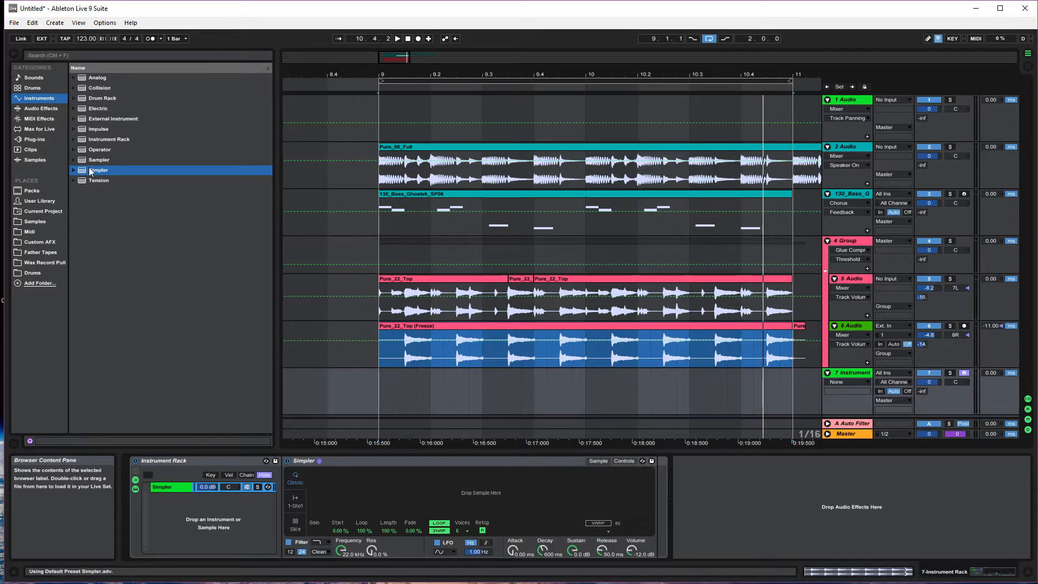
{"action": "left_click", "coordinate": [91, 171]}
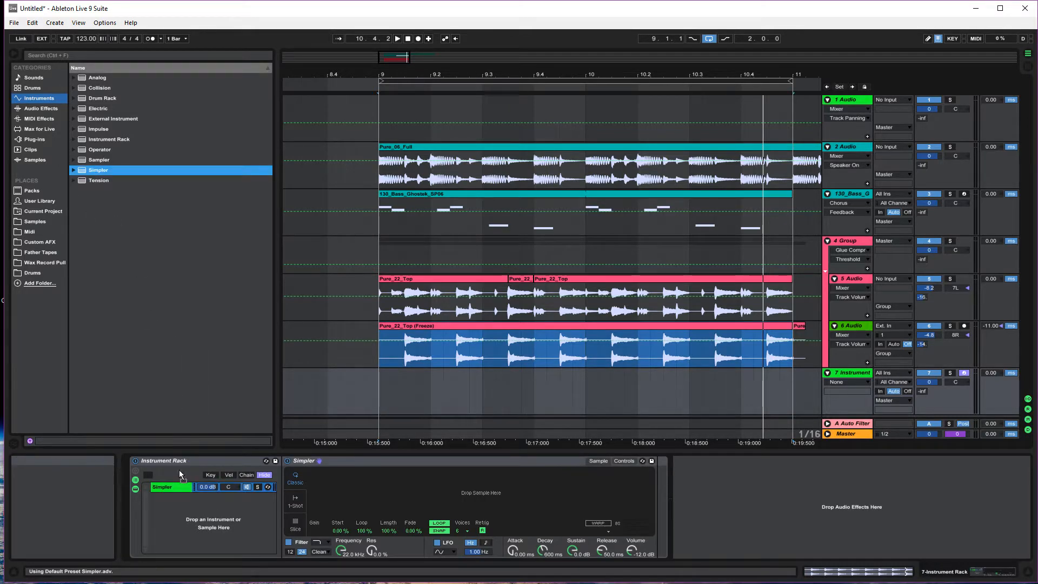
{"action": "double_click", "coordinate": [90, 171]}
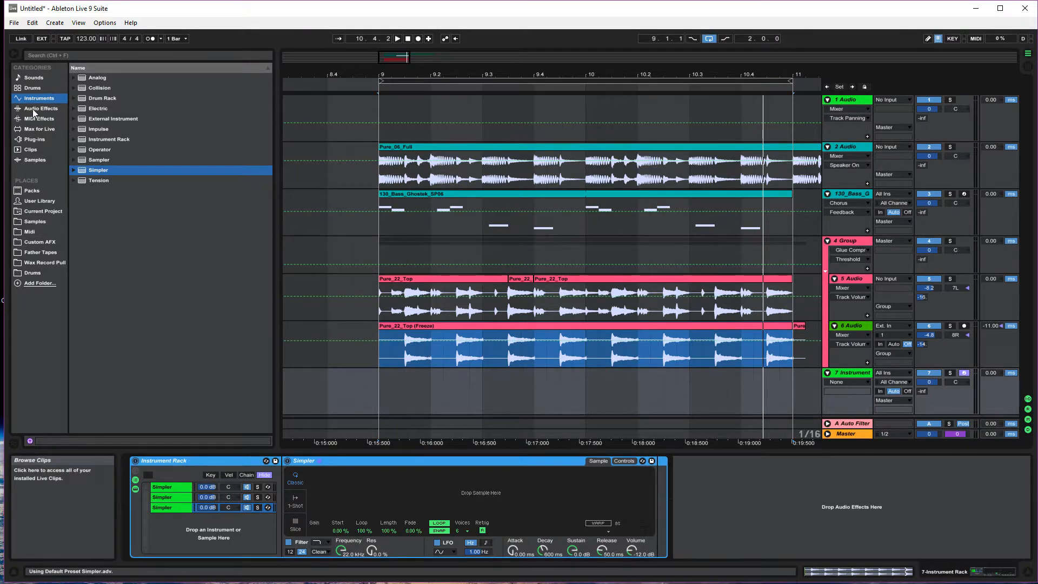
Step: Switch the Simpler in each of the three chains to 1-Shot playback mode
{"action": "left_click", "coordinate": [174, 487]}
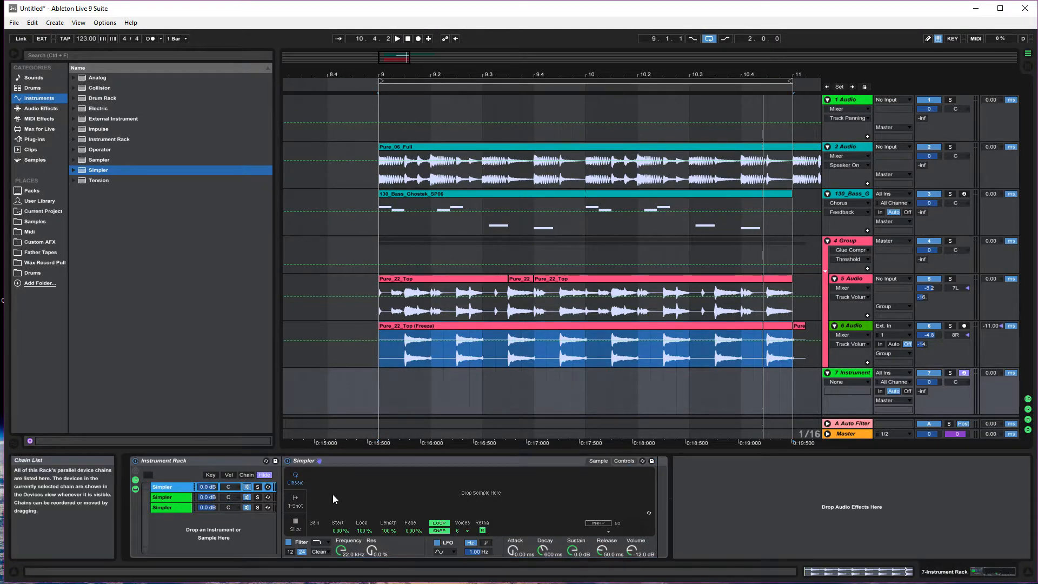
{"action": "left_click", "coordinate": [301, 505]}
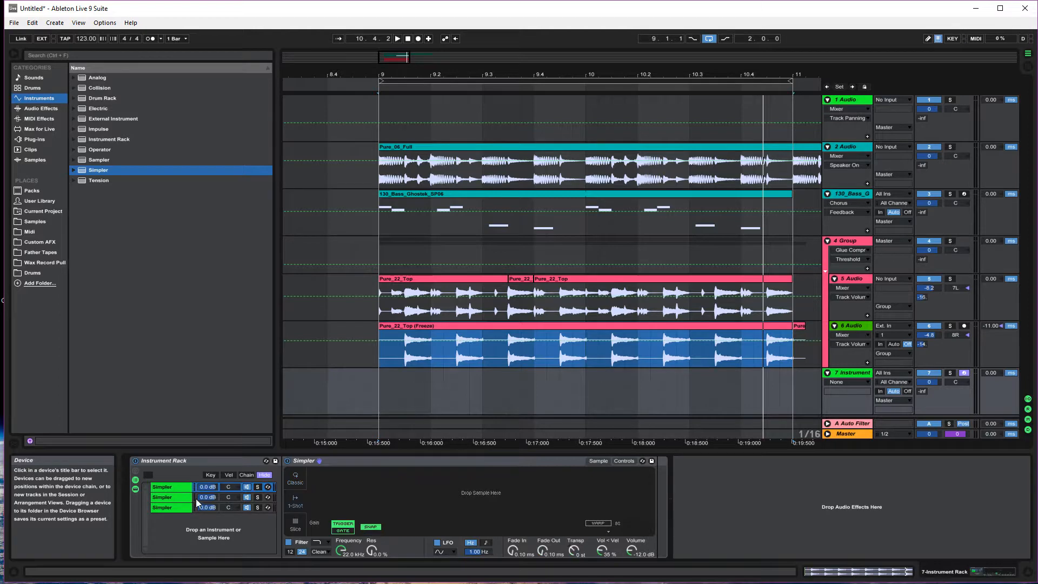
{"action": "left_click", "coordinate": [173, 498]}
{"action": "left_click", "coordinate": [303, 504]}
{"action": "left_click", "coordinate": [198, 507]}
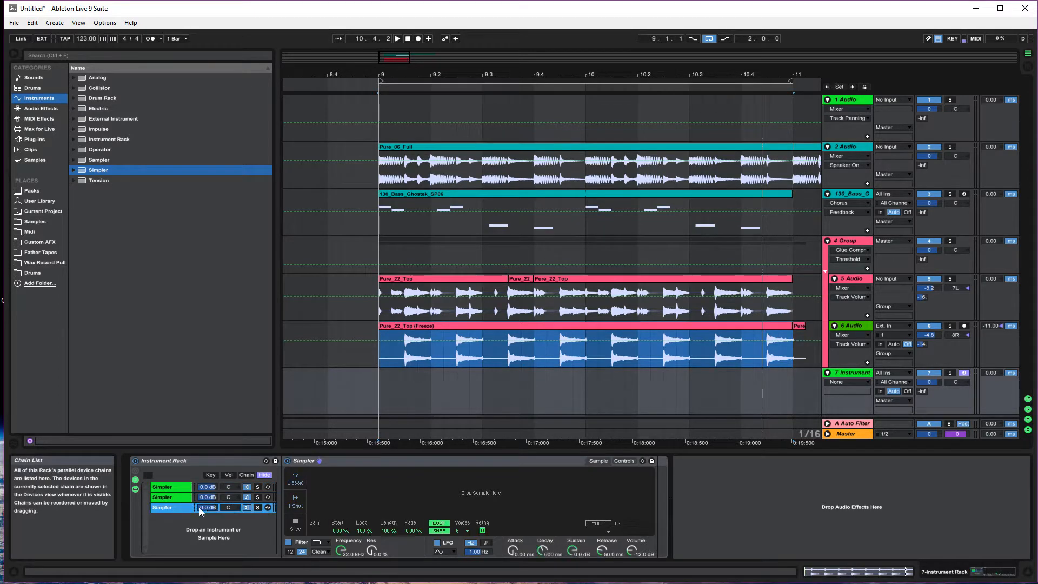
{"action": "left_click", "coordinate": [288, 498]}
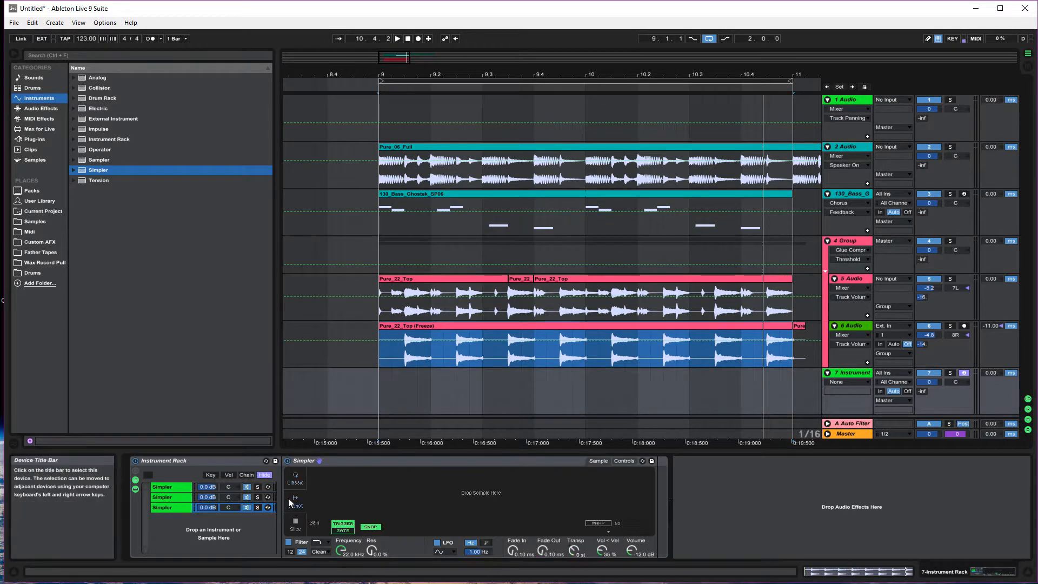
Step: Audition samples in the Drums Clap folder and load 866GCOLD.WAV into the first chain's Simpler
{"action": "left_click", "coordinate": [177, 489]}
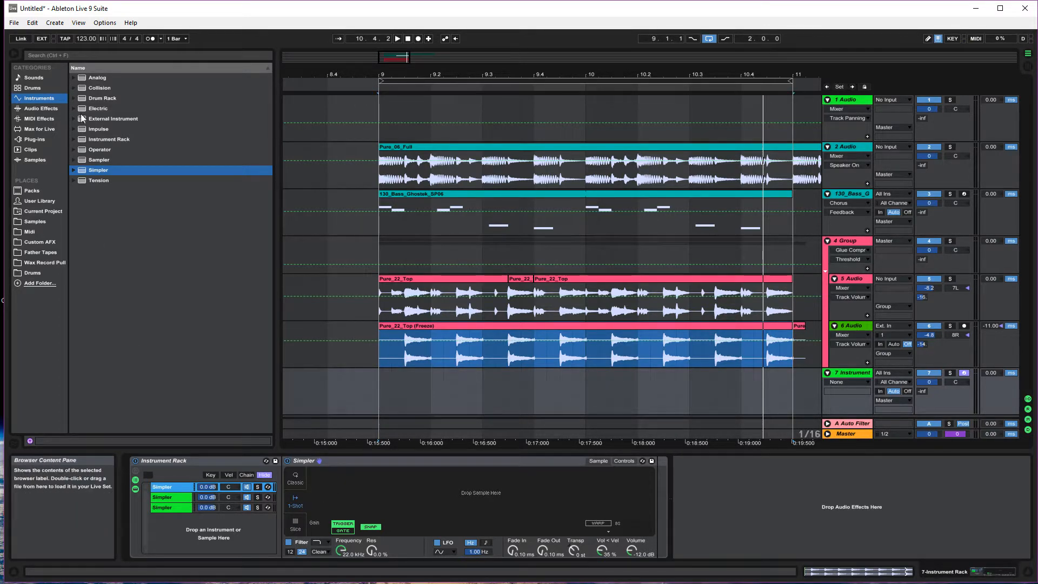
{"action": "left_click", "coordinate": [46, 111]}
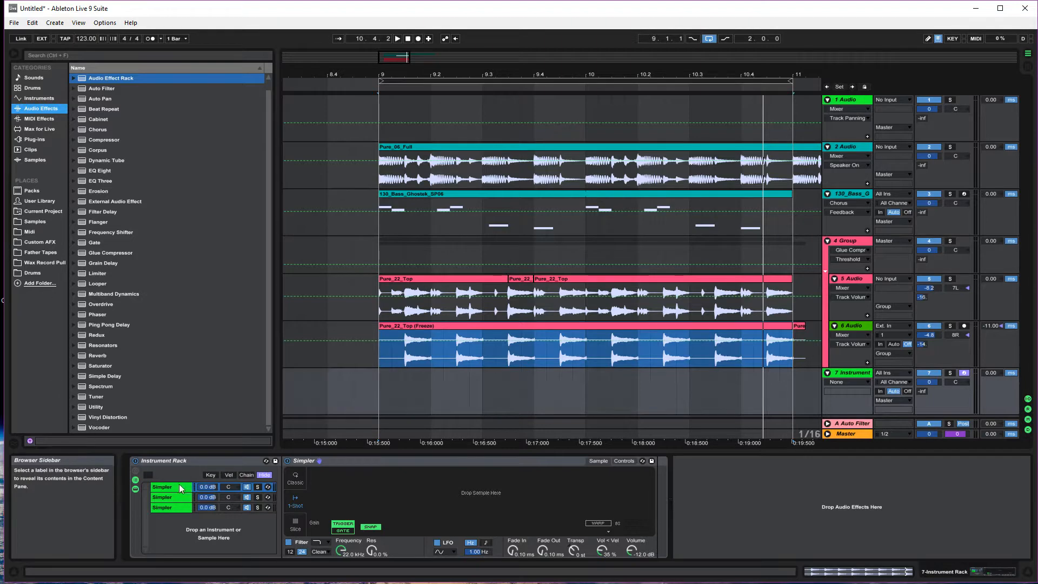
{"action": "left_click", "coordinate": [190, 463]}
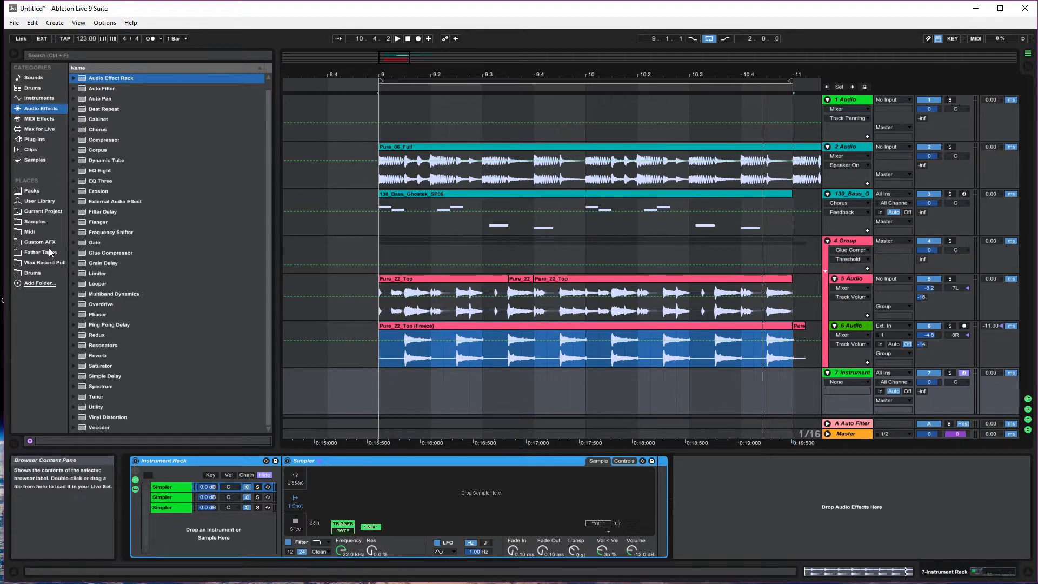
{"action": "left_click", "coordinate": [42, 222]}
{"action": "left_click", "coordinate": [76, 170]}
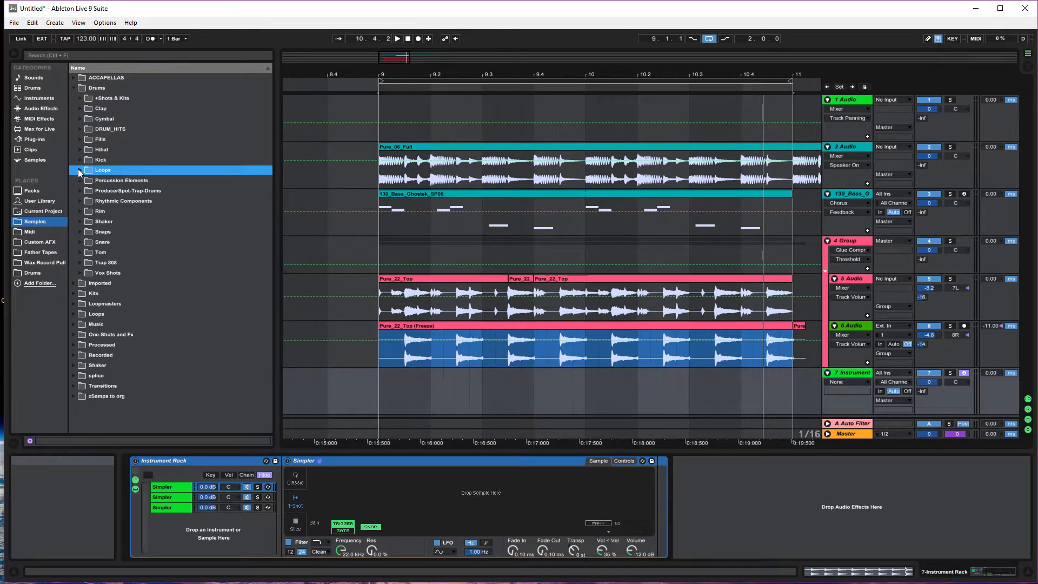
{"action": "left_click", "coordinate": [79, 108]}
{"action": "left_click", "coordinate": [122, 180]}
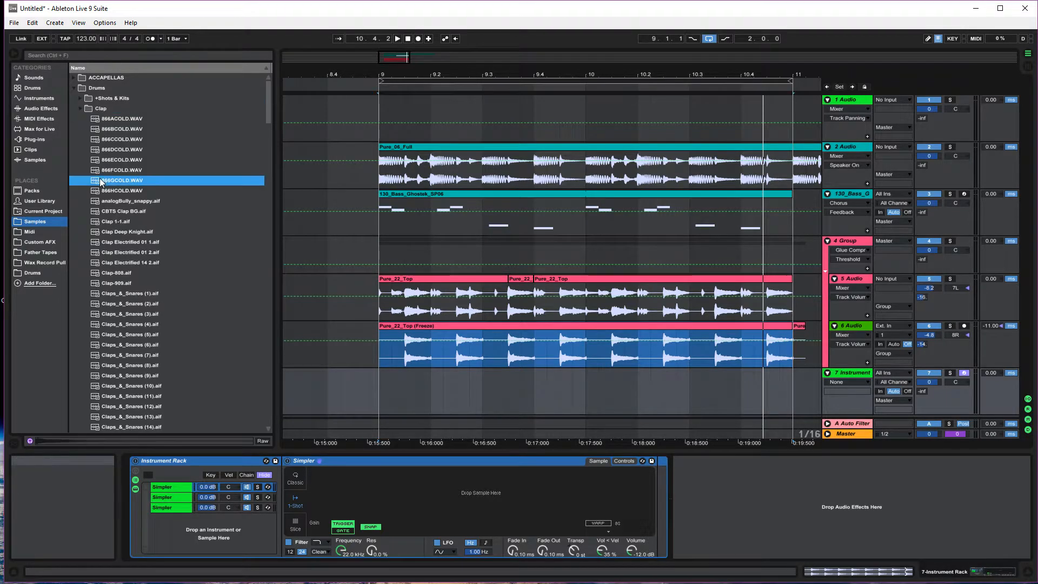
{"action": "left_click", "coordinate": [126, 140]}
{"action": "left_click", "coordinate": [122, 170]}
{"action": "left_click", "coordinate": [122, 180]}
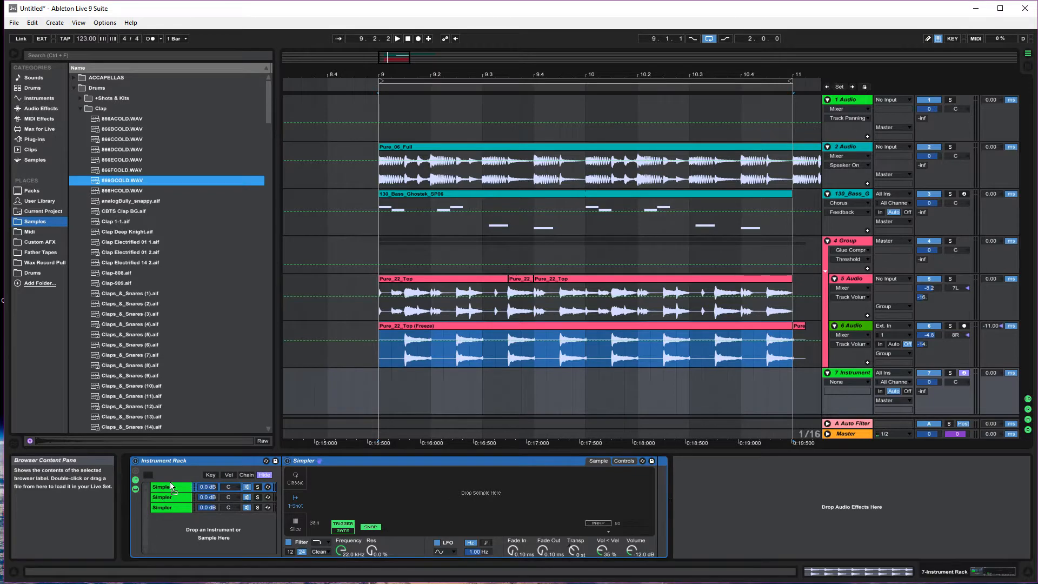
{"action": "left_click_drag", "start_coordinate": [170, 482], "coordinate": [426, 496]}
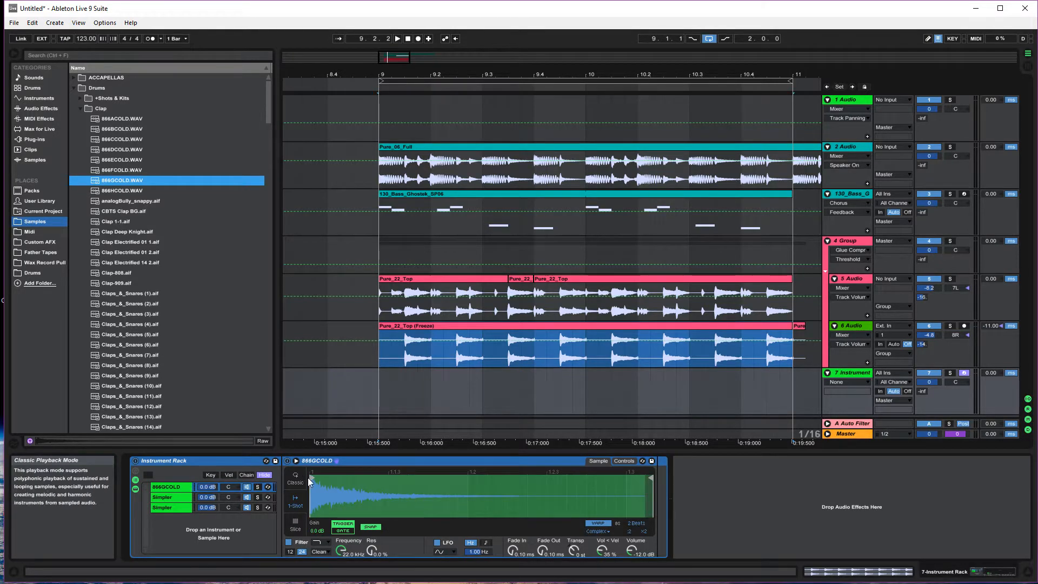
Step: Load 866FCOLD.WAV into the second chain and display its Simpler
{"action": "left_click", "coordinate": [115, 169]}
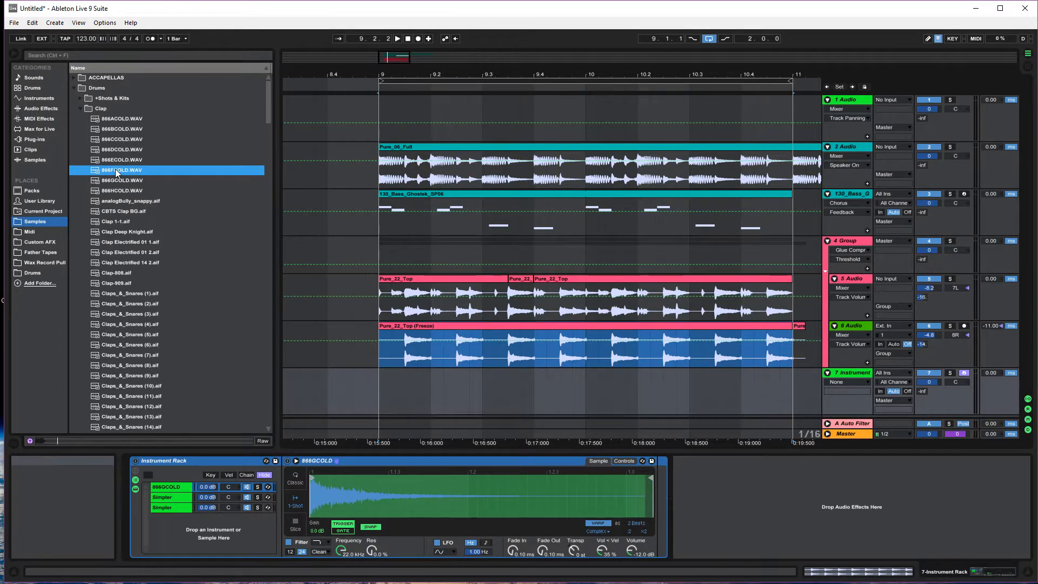
{"action": "left_click_drag", "start_coordinate": [125, 170], "coordinate": [181, 498]}
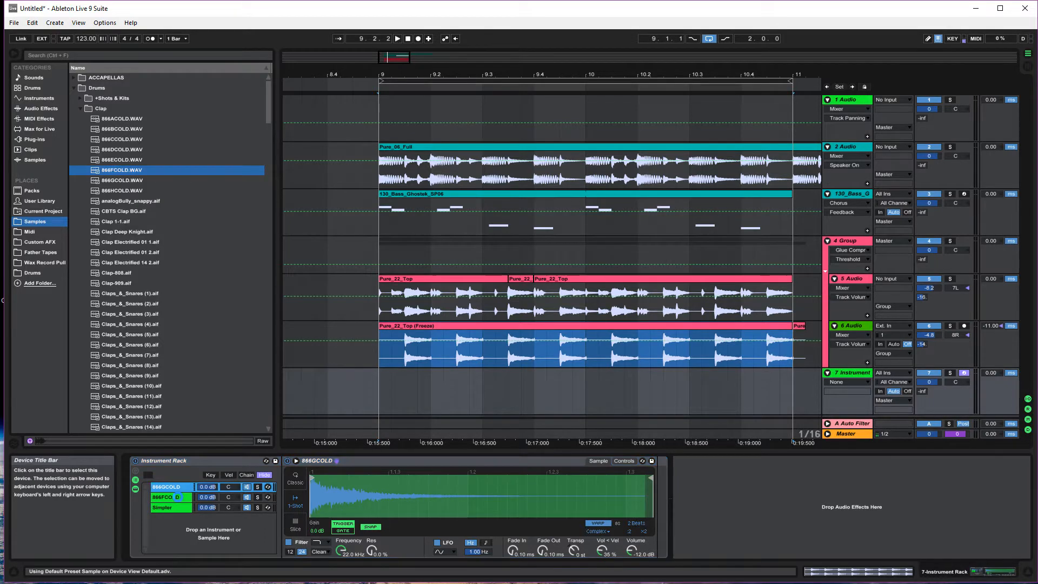
{"action": "left_click", "coordinate": [184, 497]}
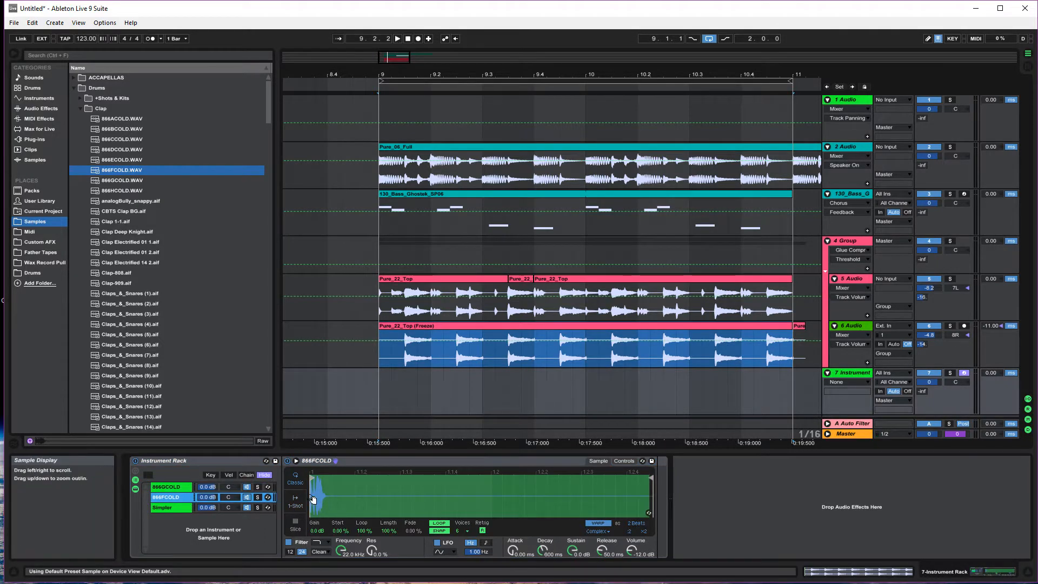
Step: Audition more clap samples and load Clap Electrified 14 2.aif into the third chain
{"action": "left_click", "coordinate": [127, 180]}
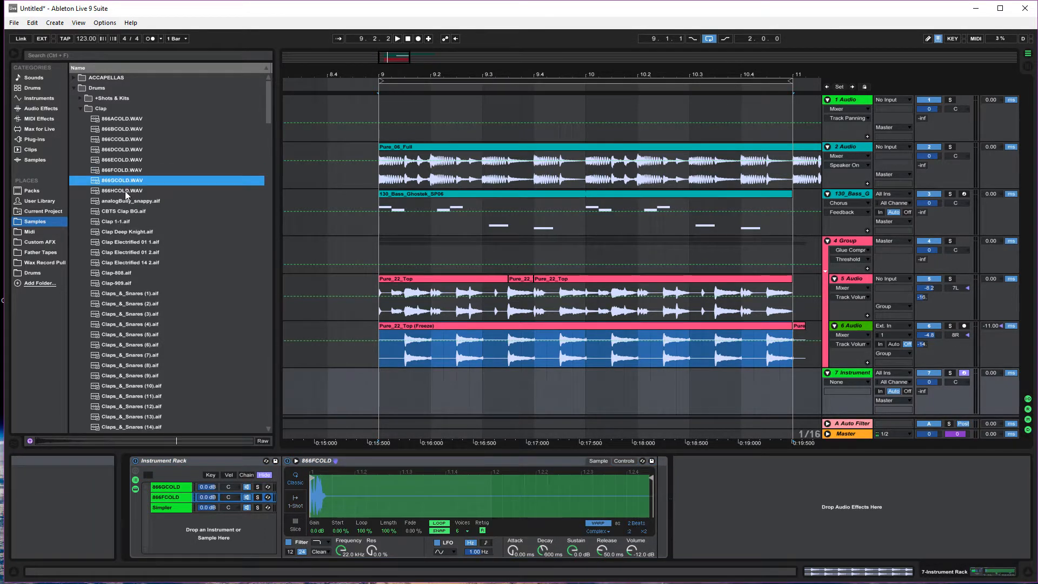
{"action": "left_click", "coordinate": [125, 190]}
{"action": "left_click", "coordinate": [126, 263]}
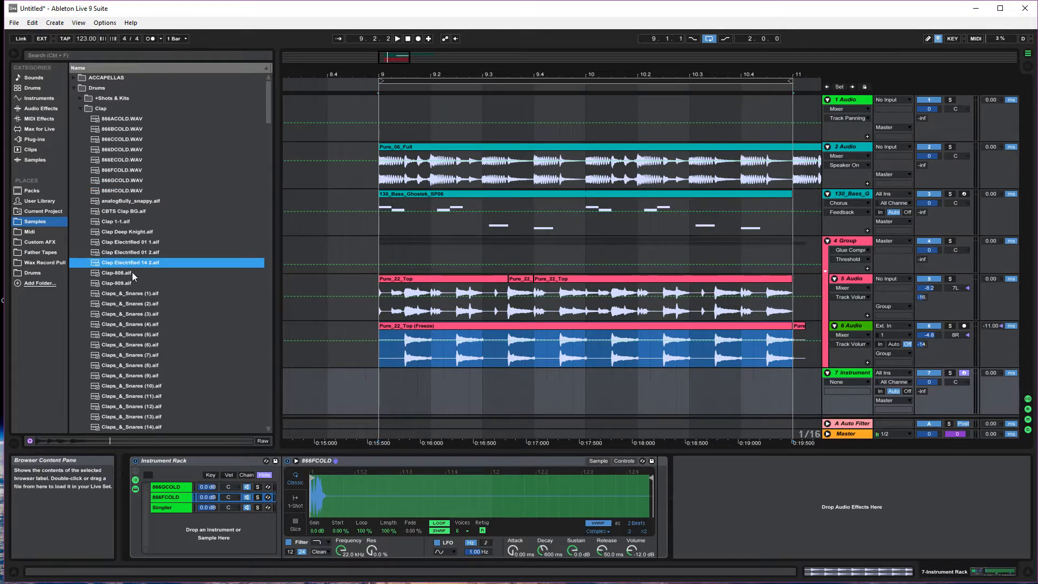
{"action": "left_click_drag", "start_coordinate": [132, 271], "coordinate": [179, 509]}
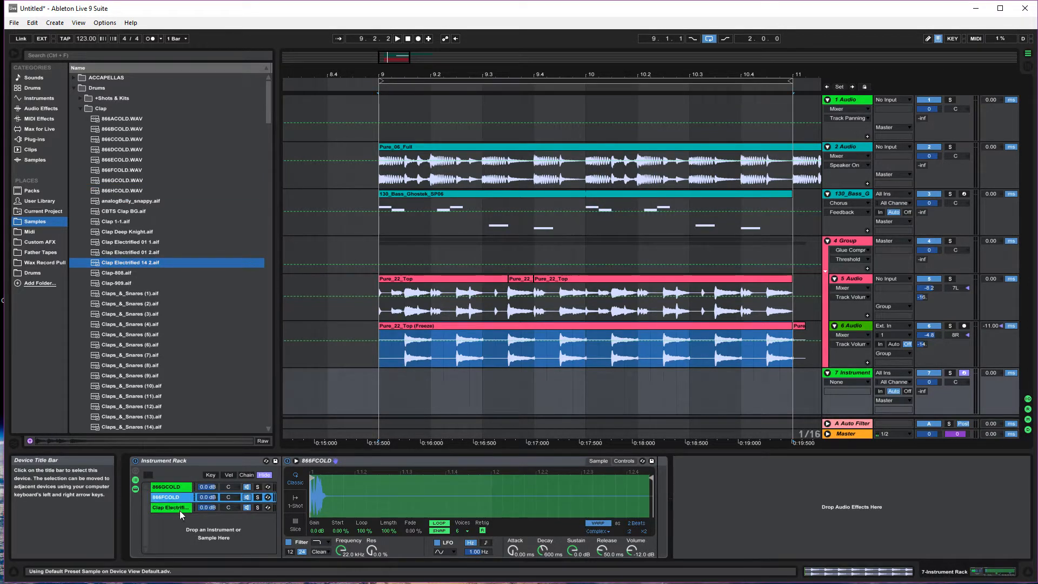
{"action": "left_click", "coordinate": [179, 511]}
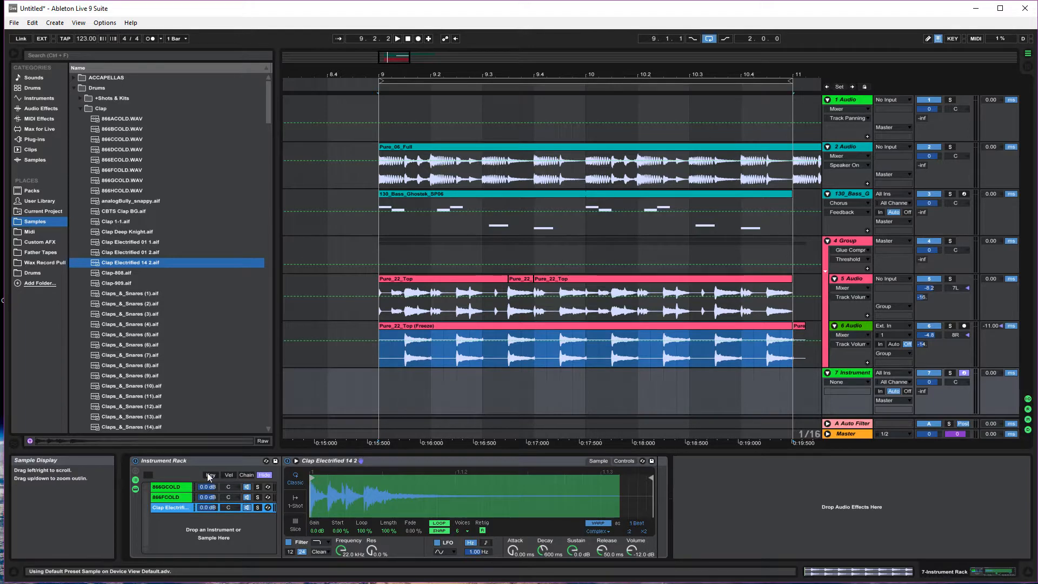
Step: Play the layered claps on the instrument track while viewing the samples in the first and third chains
{"action": "left_click", "coordinate": [171, 489]}
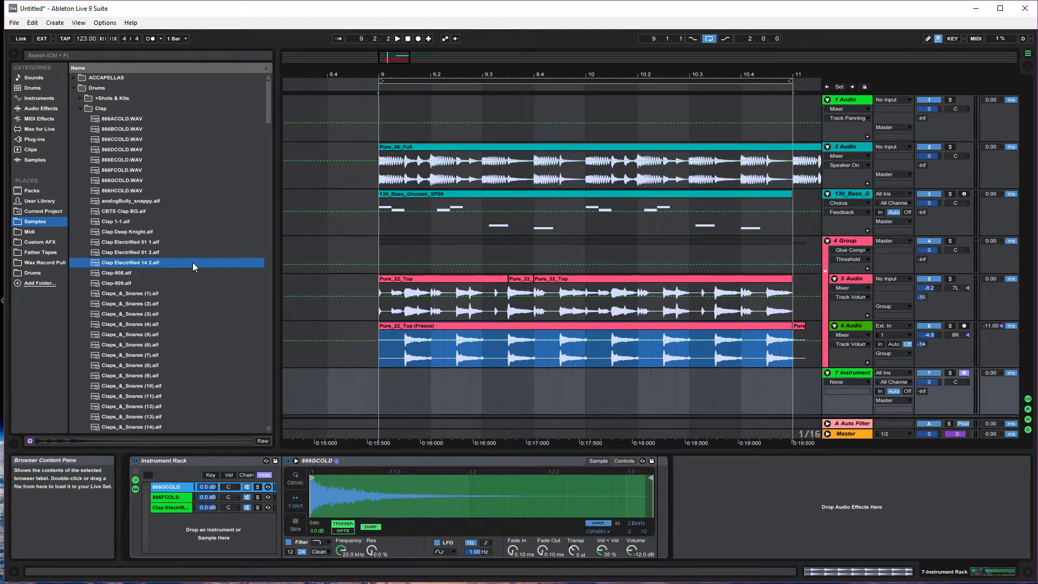
{"action": "left_click", "coordinate": [856, 374]}
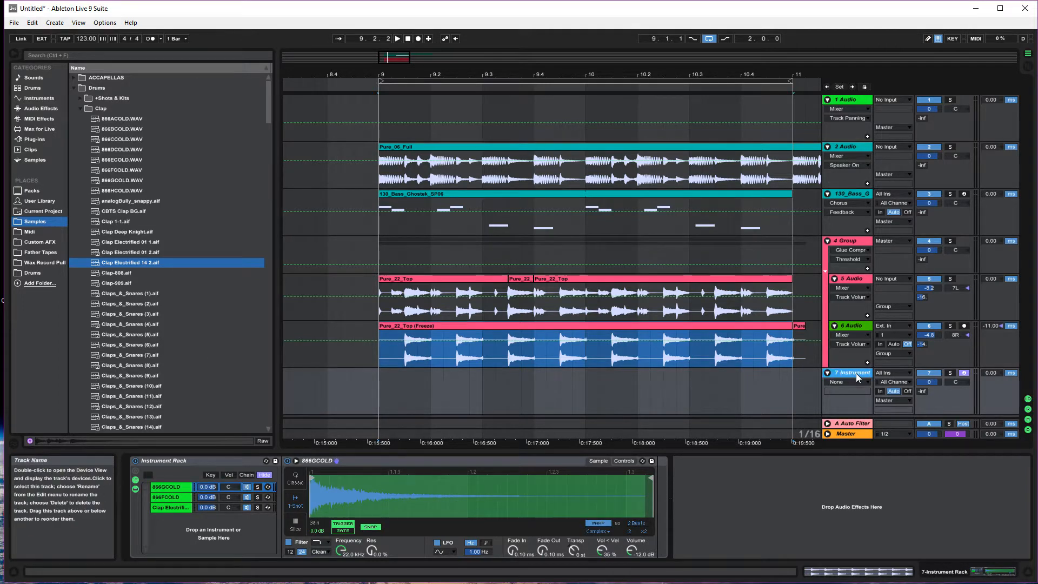
{"action": "key", "text": "a"}
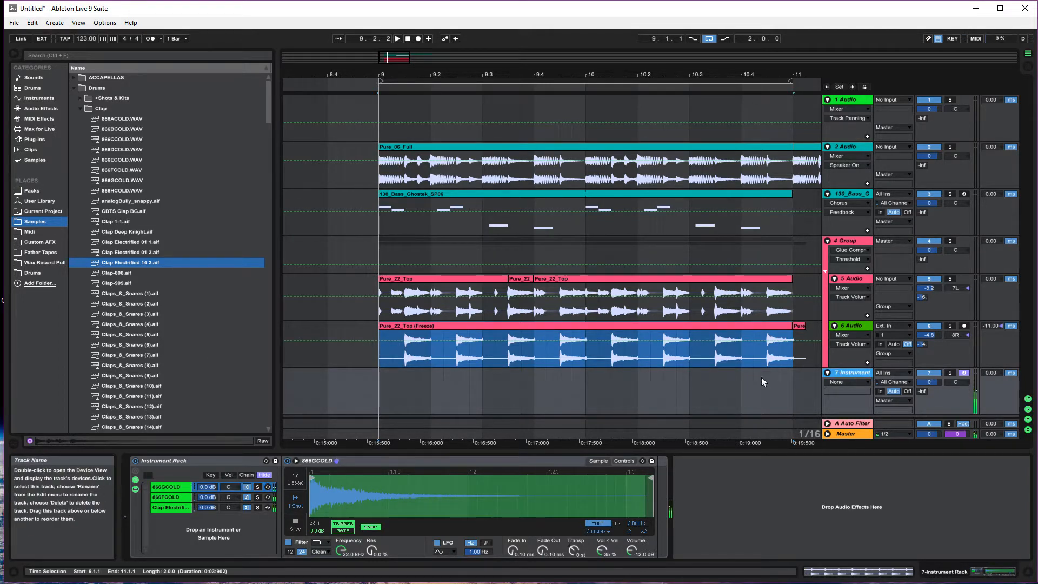
{"action": "left_click", "coordinate": [163, 507]}
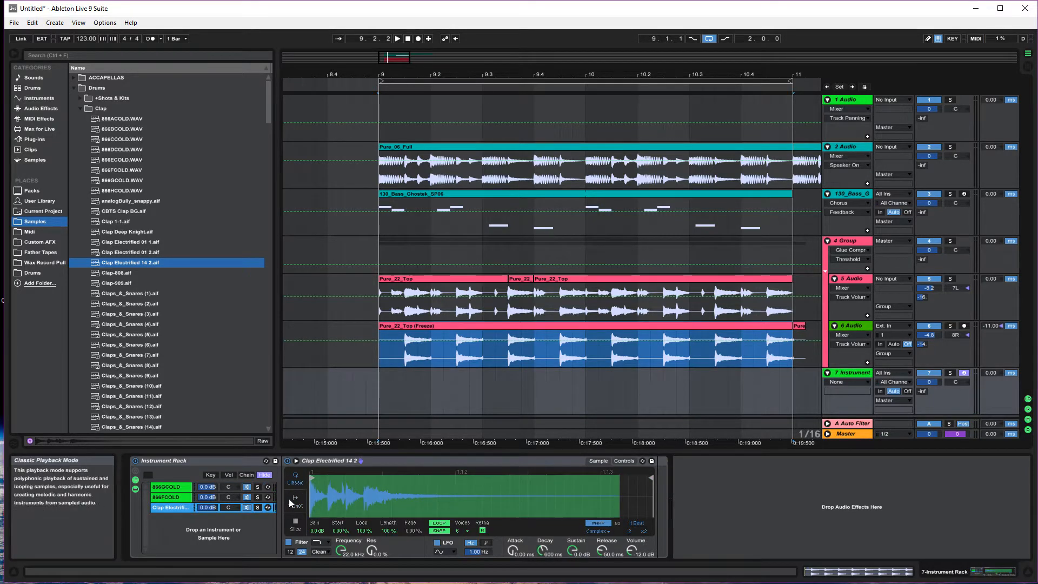
{"action": "left_click", "coordinate": [157, 488]}
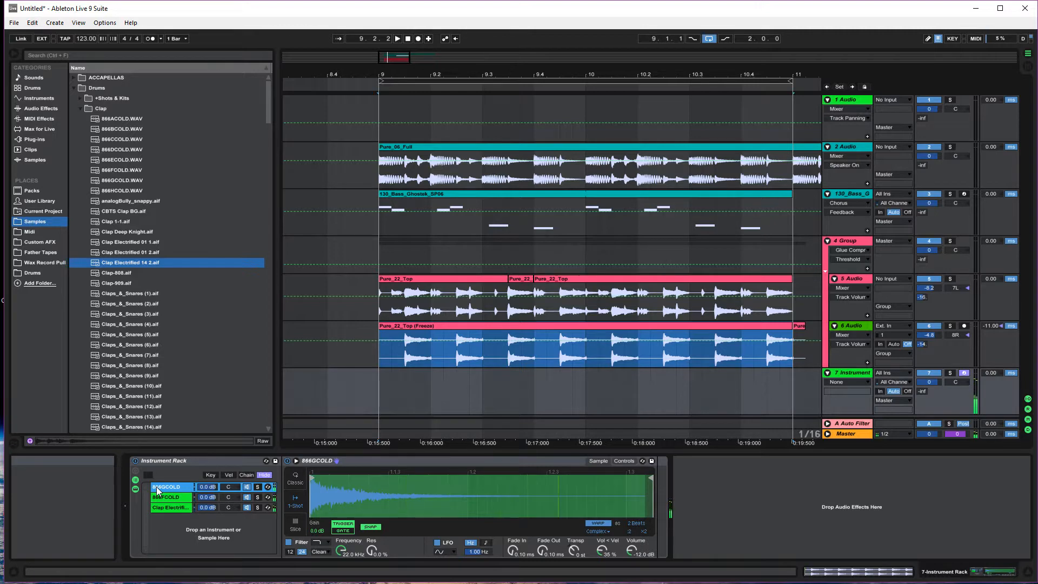
Step: Balance the clap layers by lowering the 866GCOLD chain's volume to -12.7 dB and adjusting the 866FCOLD chain's volume
{"action": "left_click", "coordinate": [165, 497]}
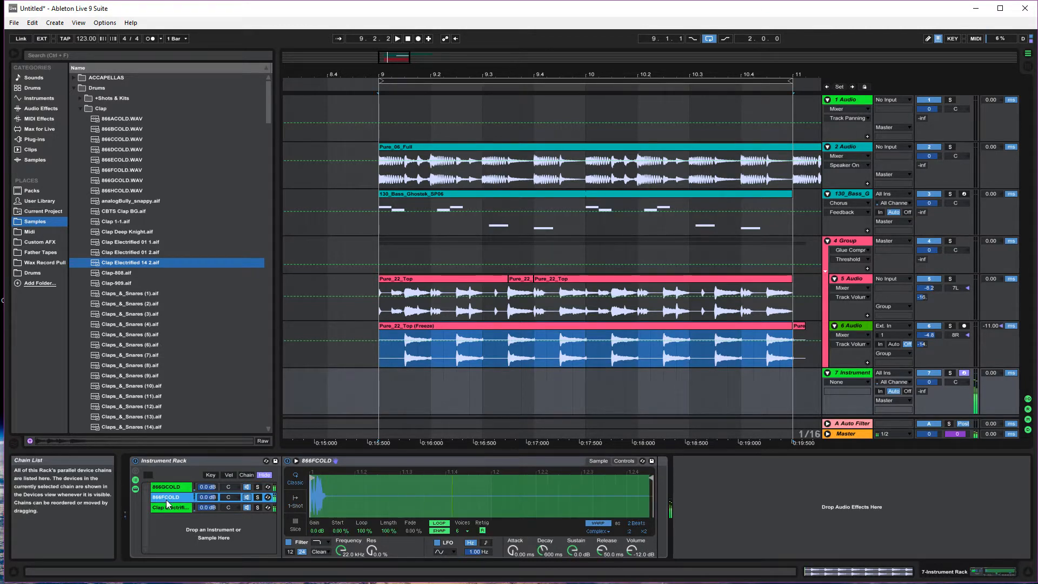
{"action": "mouse_move", "coordinate": [205, 500]}
{"action": "left_mouse_down"}
{"action": "mouse_move", "coordinate": [205, 511]}
{"action": "mouse_move", "coordinate": [207, 492]}
{"action": "mouse_move", "coordinate": [207, 503]}
{"action": "left_mouse_up"}
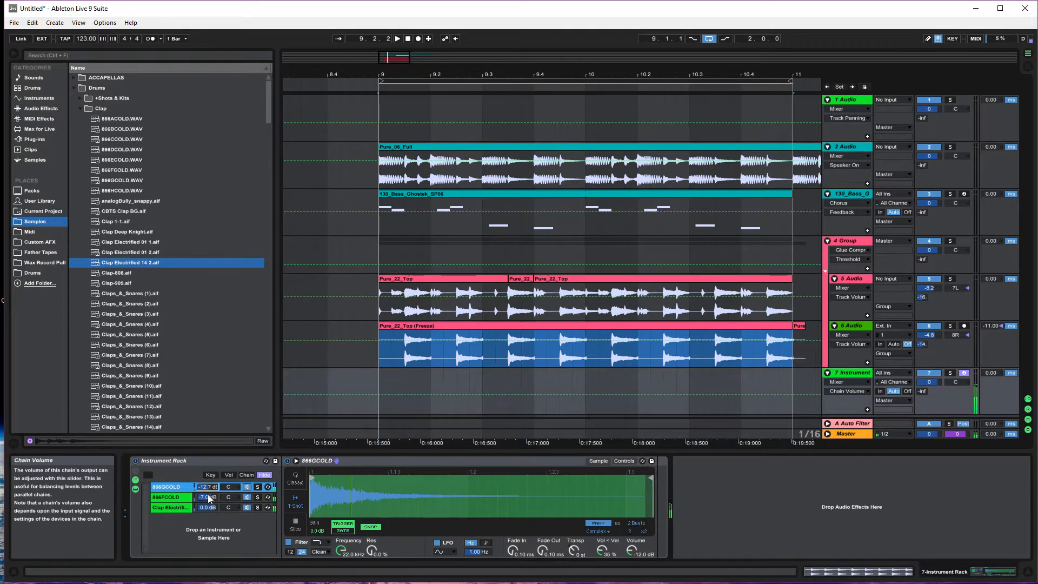
{"action": "left_click_drag", "start_coordinate": [207, 497], "coordinate": [208, 482]}
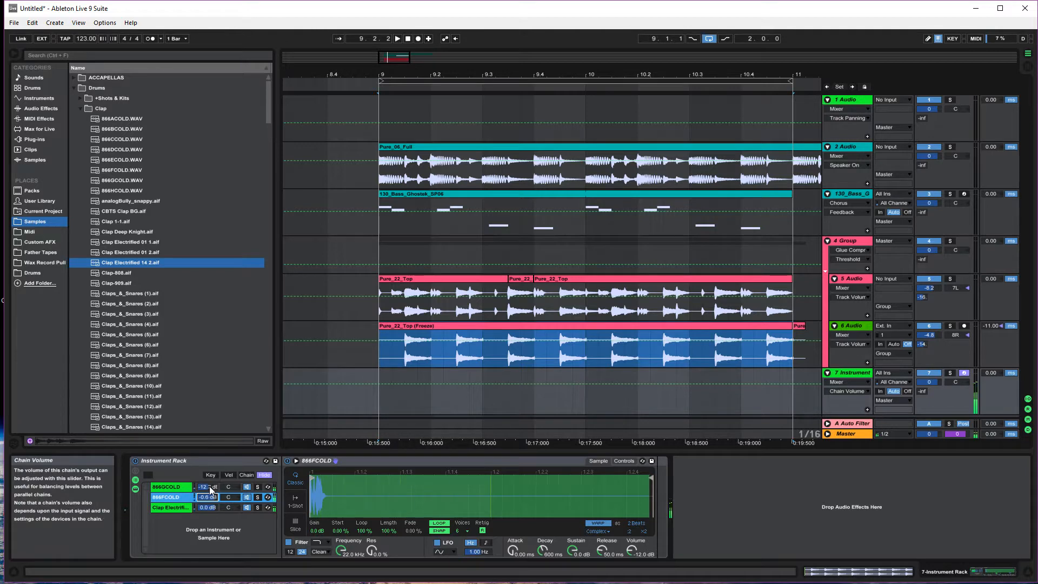
Step: Lower the 866GCOLD chain's volume to -15.2 dB and halve its sample's warp length to 1 beat with a 301 ms fade-out
{"action": "left_click_drag", "start_coordinate": [209, 486], "coordinate": [209, 488]}
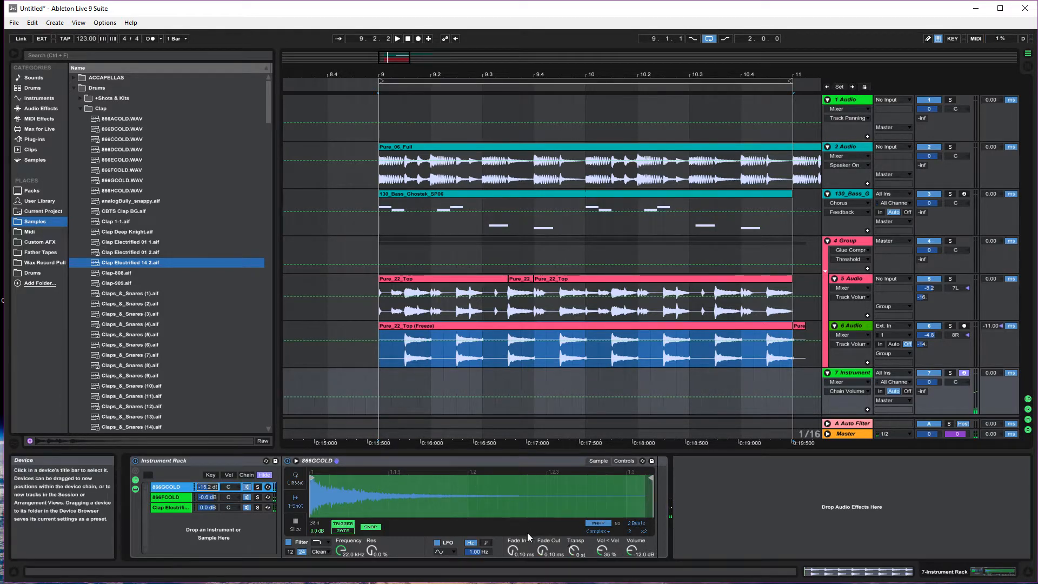
{"action": "left_click", "coordinate": [629, 532]}
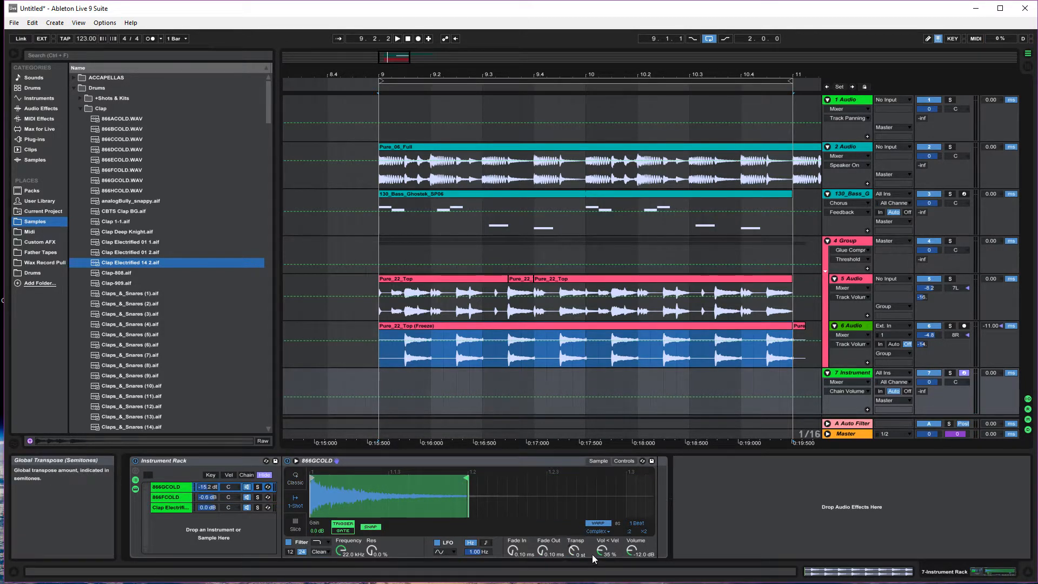
{"action": "left_click_drag", "start_coordinate": [542, 550], "coordinate": [543, 527]}
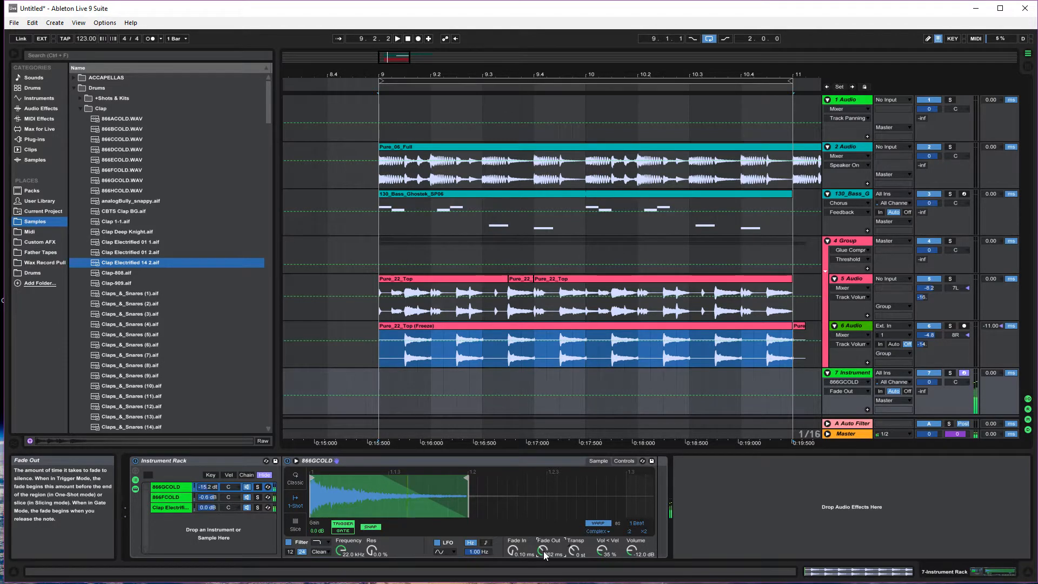
{"action": "left_click_drag", "start_coordinate": [544, 550], "coordinate": [543, 546]}
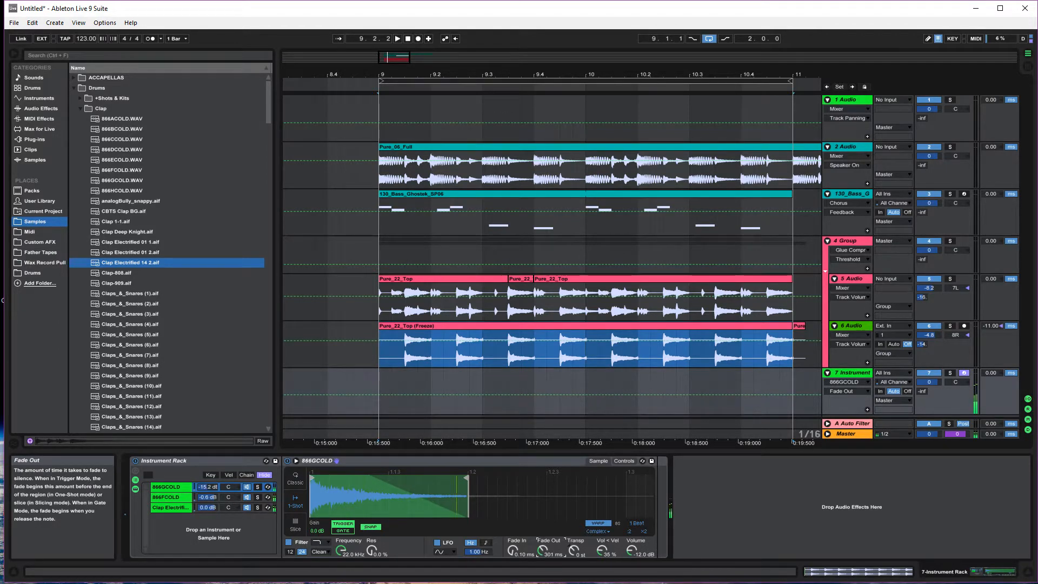
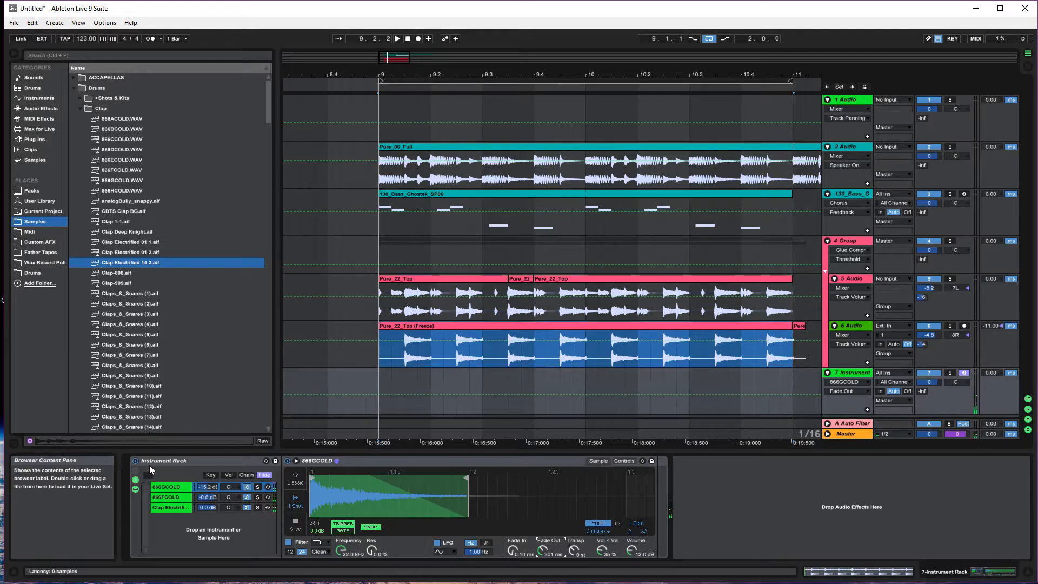
Step: Solo each of the three clap chains in turn to compare the layers, finishing unsoloed on the 866GCOLD chain
{"action": "left_click", "coordinate": [257, 487]}
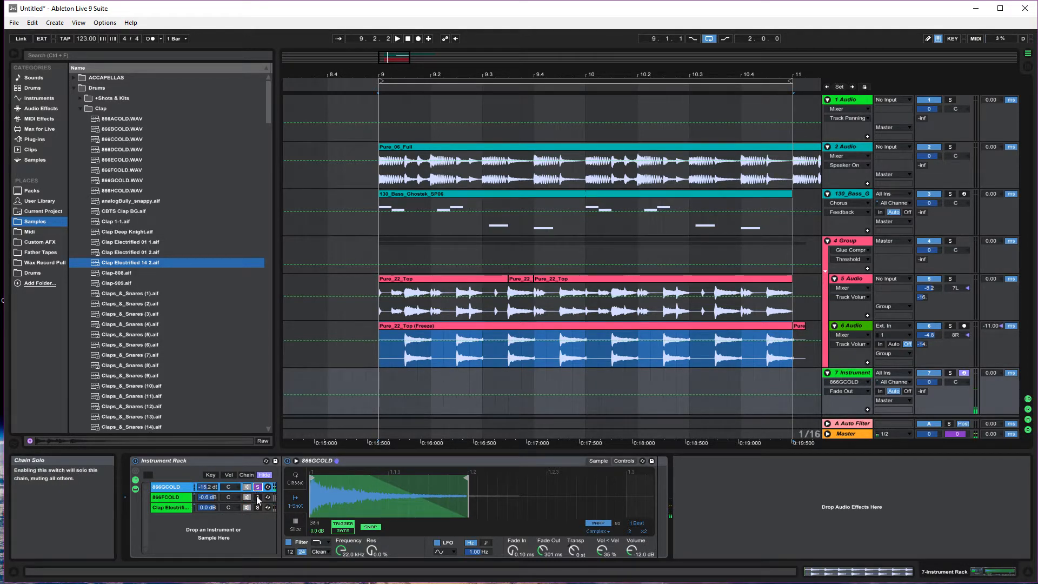
{"action": "left_click", "coordinate": [257, 497]}
{"action": "left_click", "coordinate": [257, 507]}
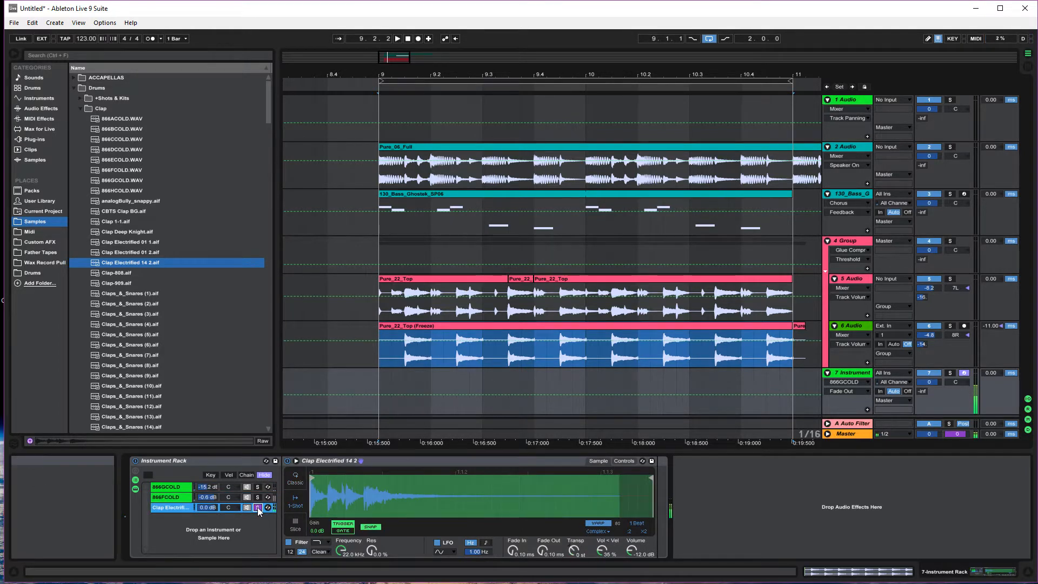
{"action": "left_click", "coordinate": [258, 507]}
{"action": "left_click", "coordinate": [172, 488]}
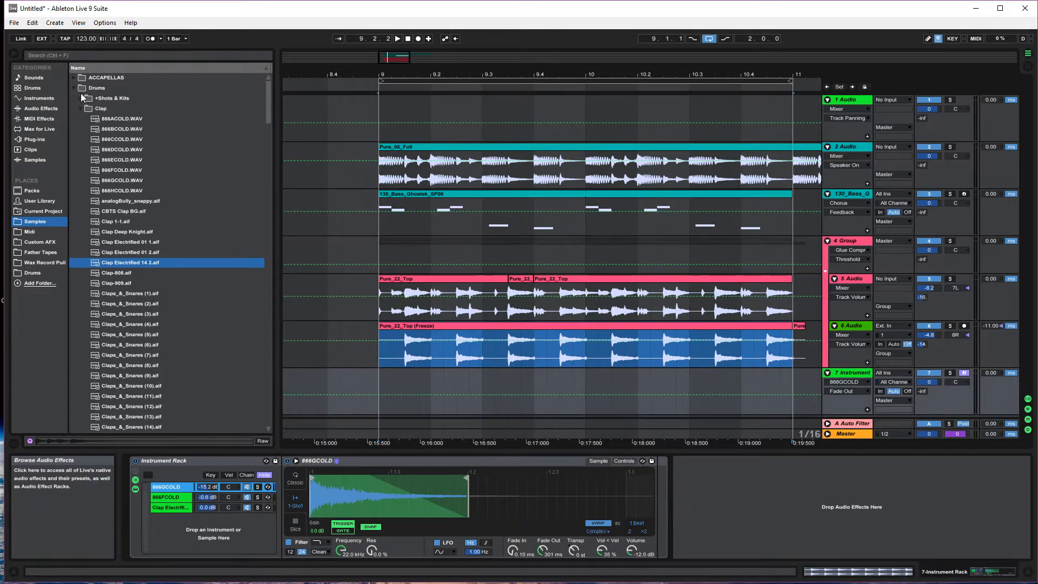
Step: Add an EQ Eight to the 866GCOLD chain and, with the chain soloed, set its low cut to 183 Hz
{"action": "left_click", "coordinate": [56, 108]}
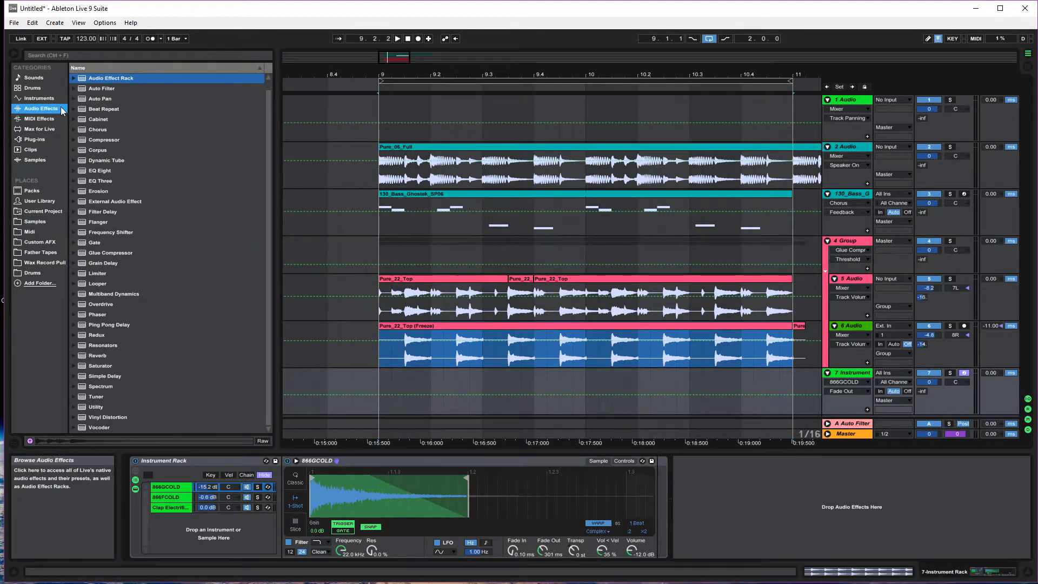
{"action": "scroll", "coordinate": [77, 176], "scroll_direction": "up", "scroll_amount": 1}
{"action": "left_click", "coordinate": [76, 180]}
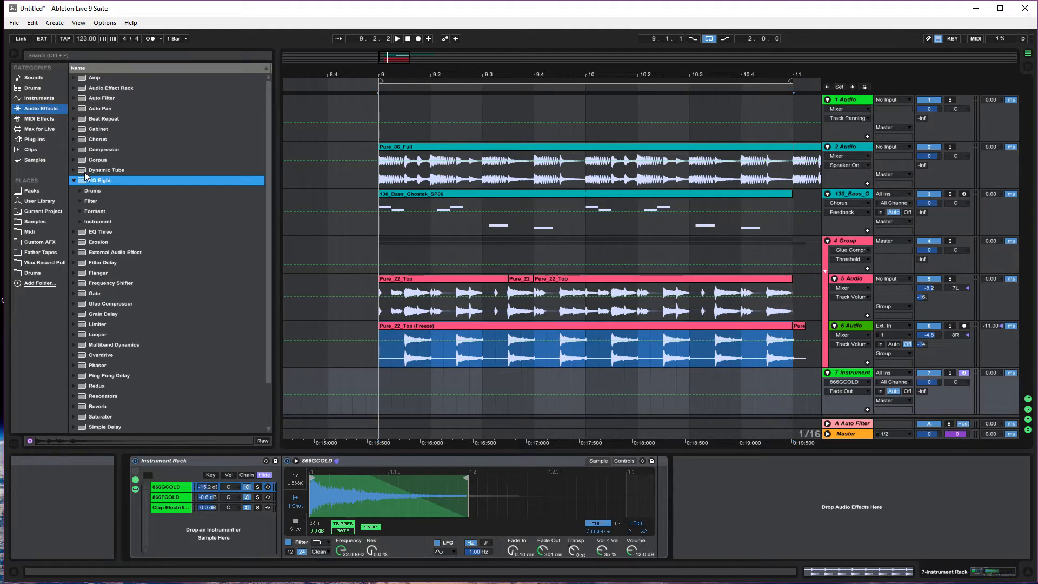
{"action": "left_click_drag", "start_coordinate": [648, 430], "coordinate": [670, 480]}
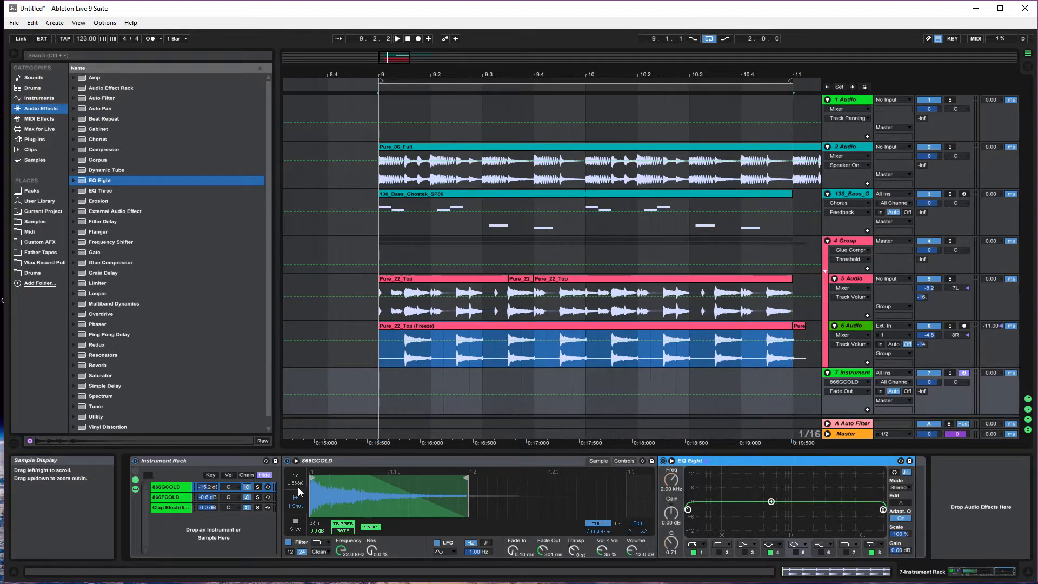
{"action": "left_click", "coordinate": [258, 488]}
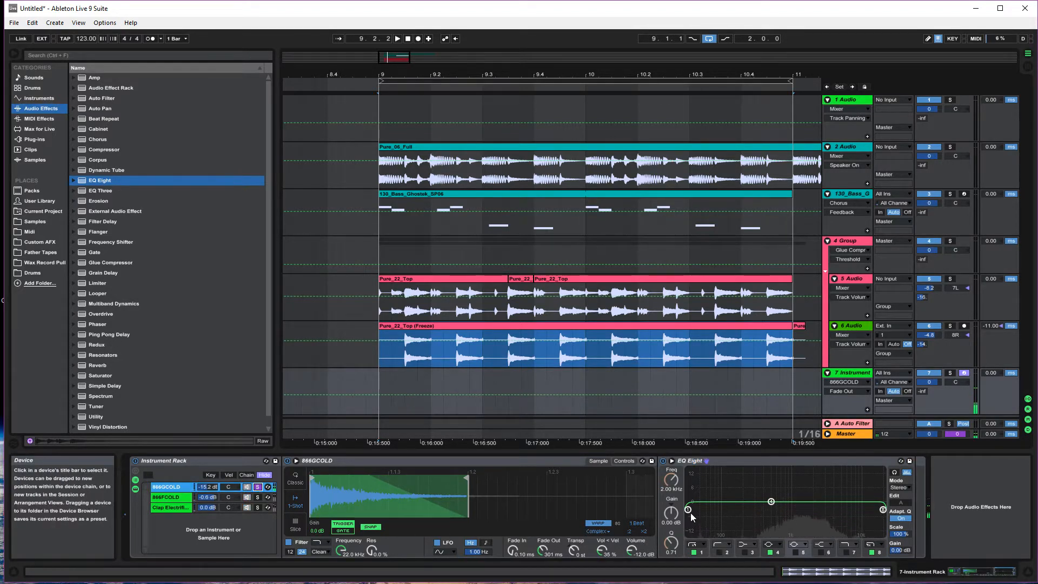
{"action": "left_click_drag", "start_coordinate": [689, 511], "coordinate": [743, 512]}
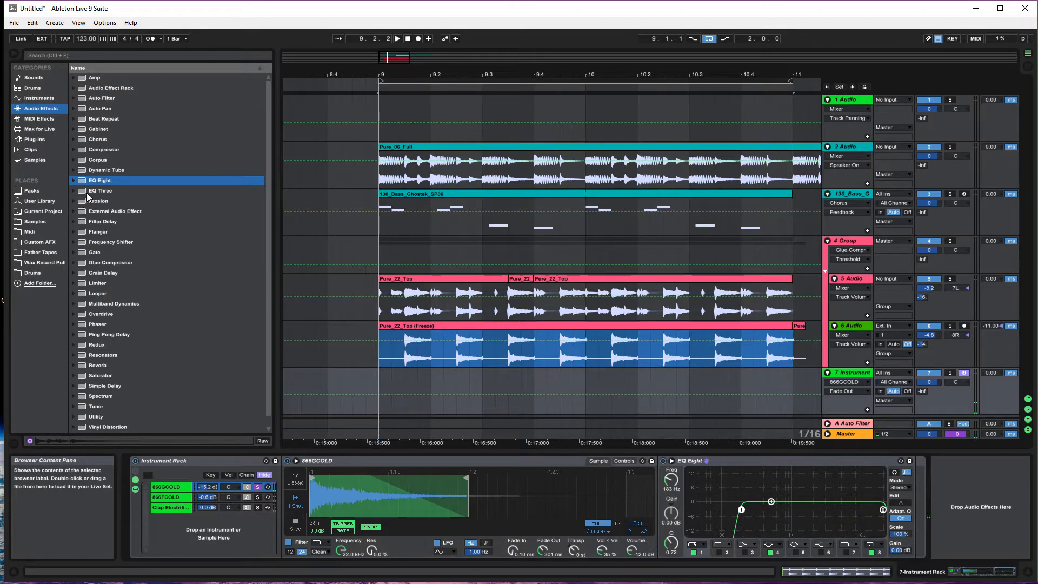
Step: Add an EQ Eight to the 866FCOLD chain and set its low cut to 259 Hz
{"action": "left_click_drag", "start_coordinate": [95, 181], "coordinate": [247, 499]}
{"action": "left_click_drag", "start_coordinate": [179, 497], "coordinate": [179, 497]}
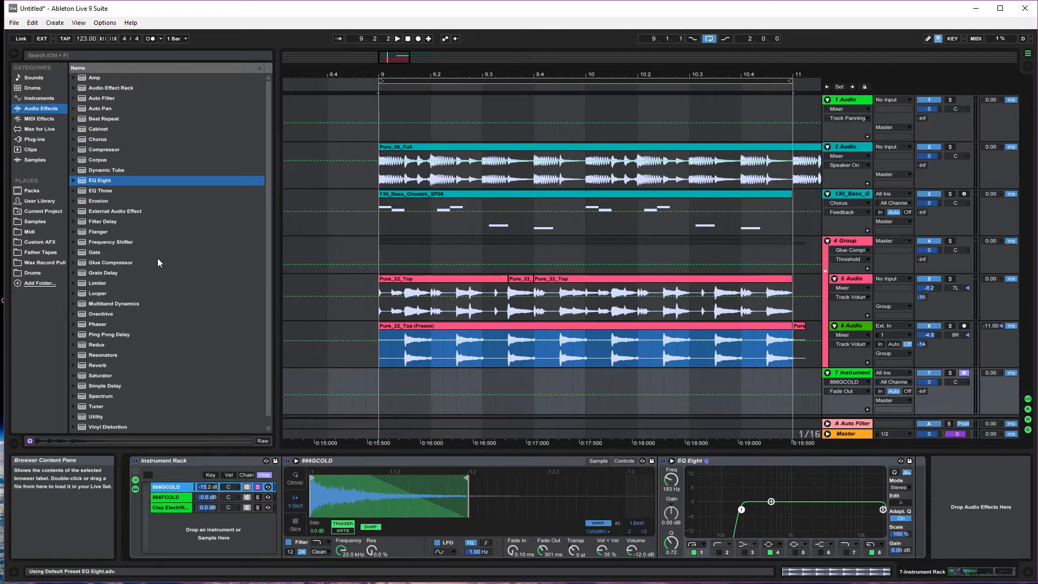
{"action": "left_click", "coordinate": [177, 497]}
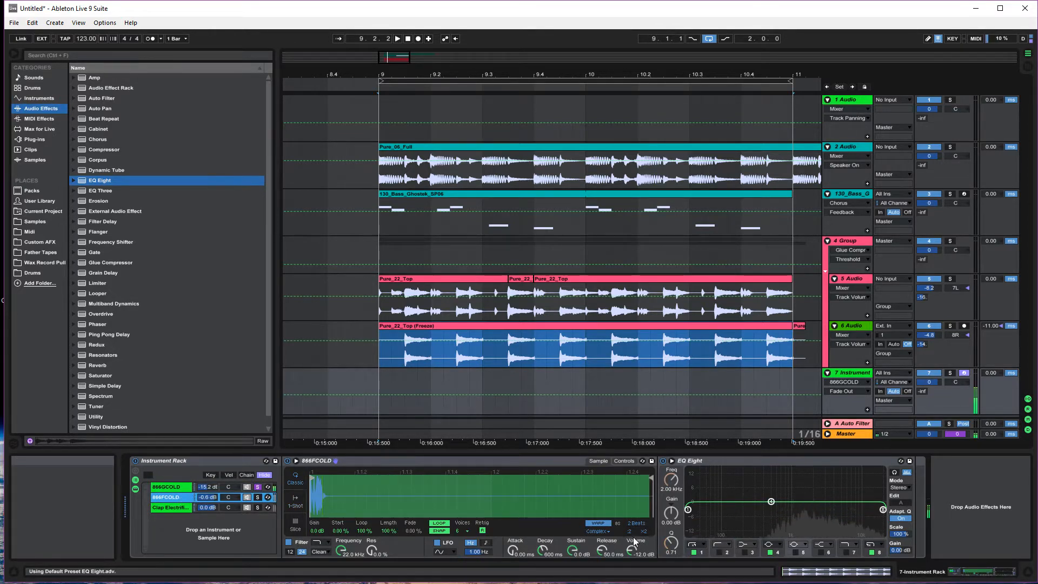
{"action": "left_click_drag", "start_coordinate": [687, 509], "coordinate": [752, 510]}
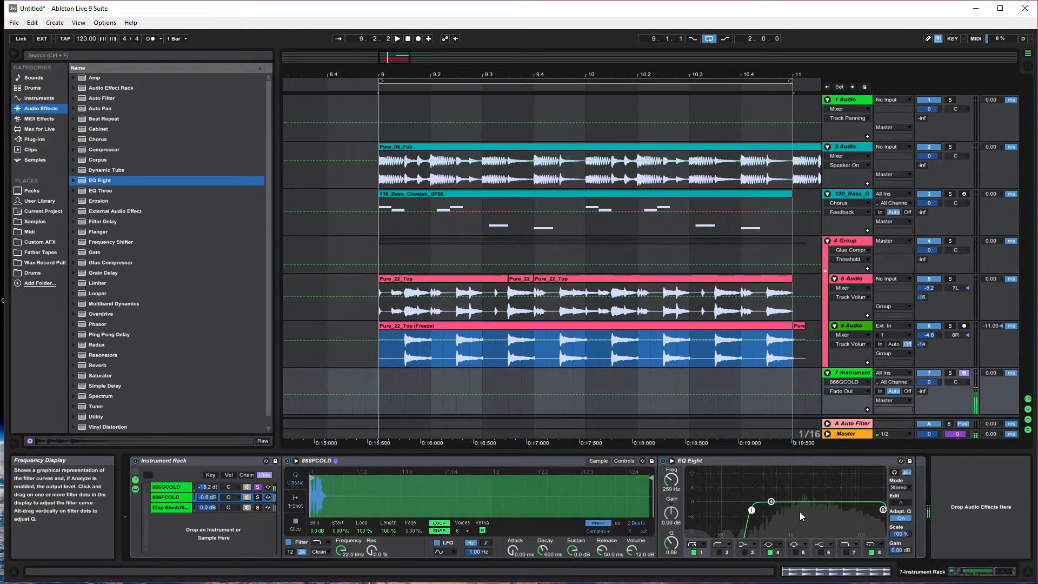
Step: Solo the 866FCOLD chain and examine its spectrum in an enlarged EQ Eight display
{"action": "left_click", "coordinate": [257, 496]}
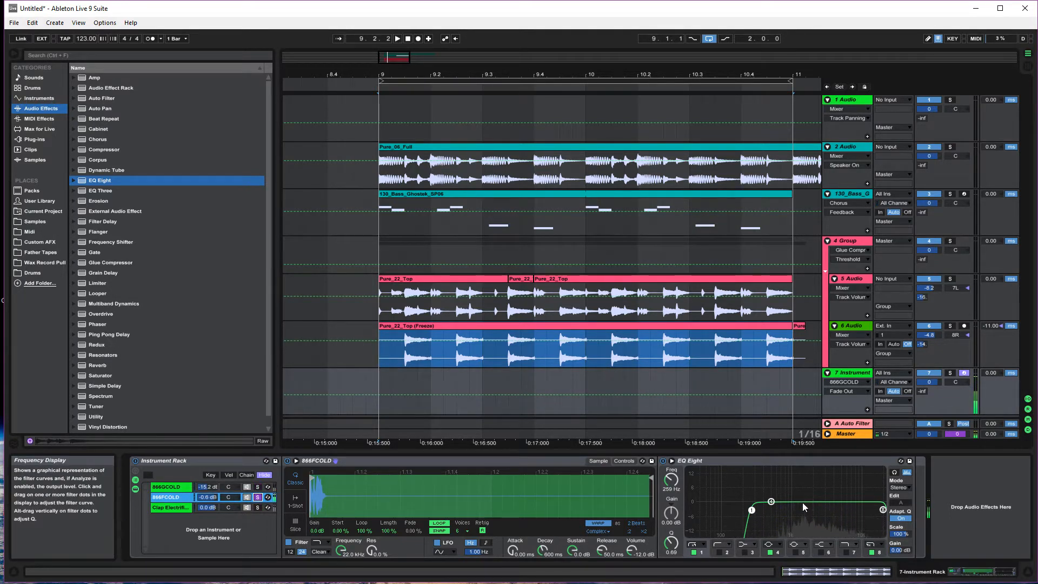
{"action": "left_click", "coordinate": [672, 461]}
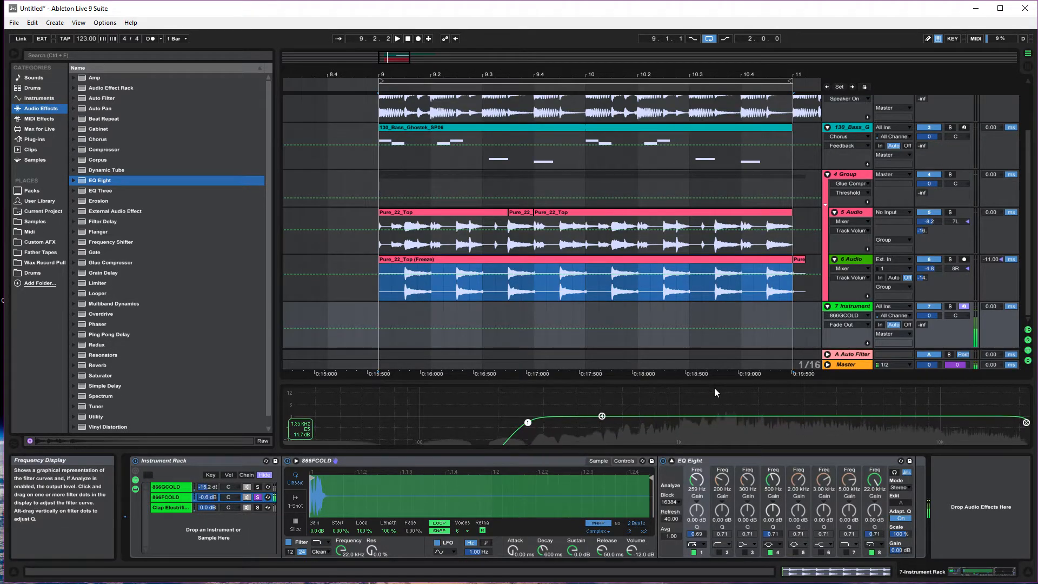
{"action": "left_click_drag", "start_coordinate": [725, 382], "coordinate": [729, 156]}
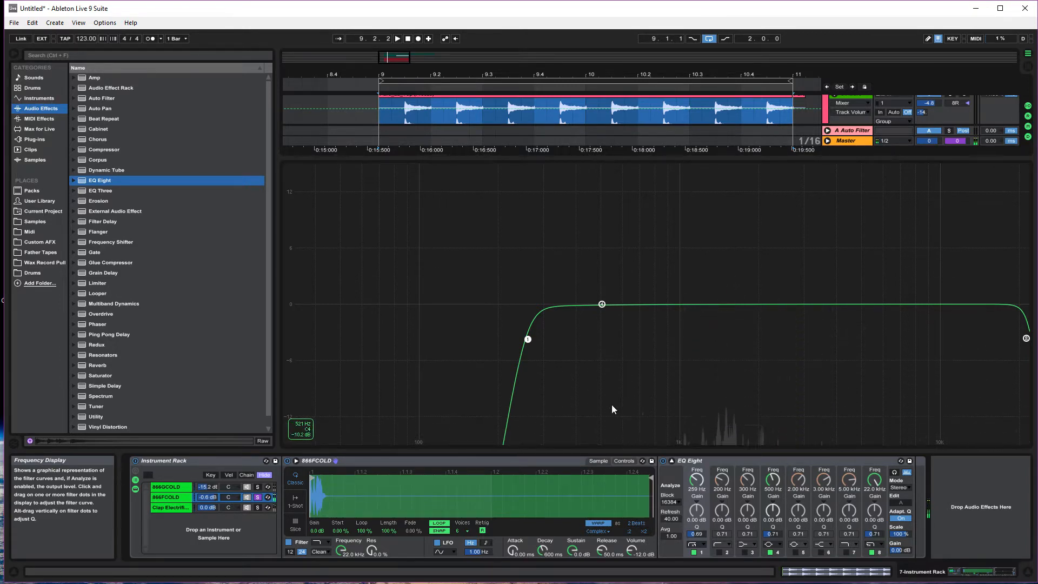
Step: Add an EQ Eight to the soloed Clap Electrified 14 2 chain, set its low cut to 381 Hz and expand its display
{"action": "left_click", "coordinate": [260, 506]}
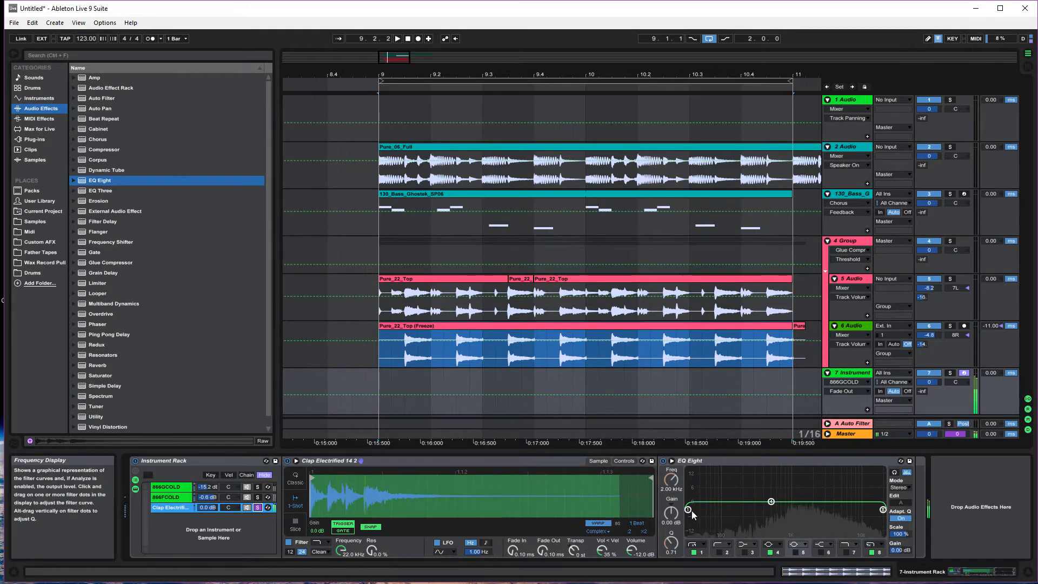
{"action": "left_click_drag", "start_coordinate": [690, 509], "coordinate": [763, 510]}
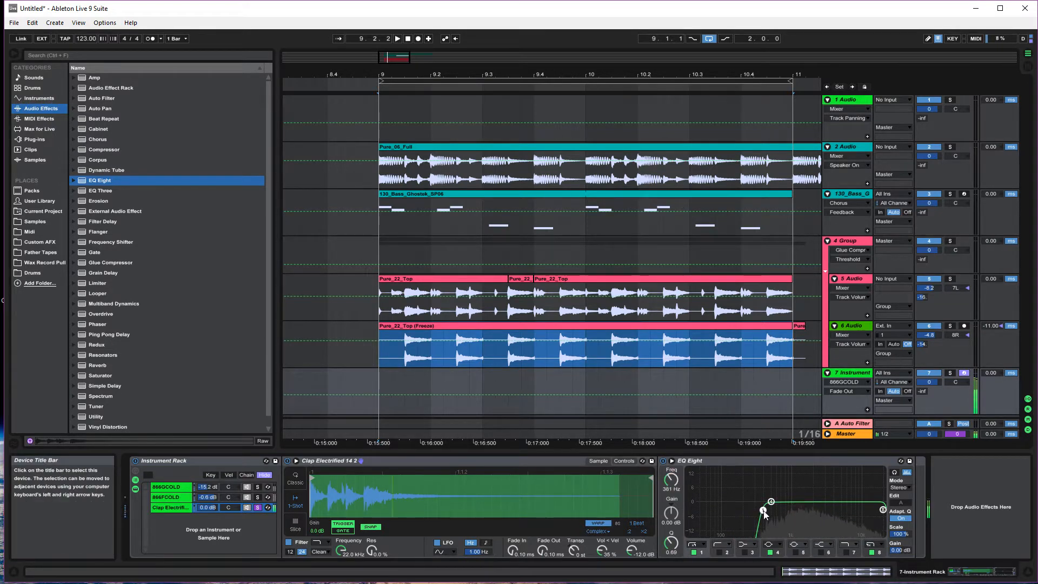
{"action": "left_click", "coordinate": [672, 460]}
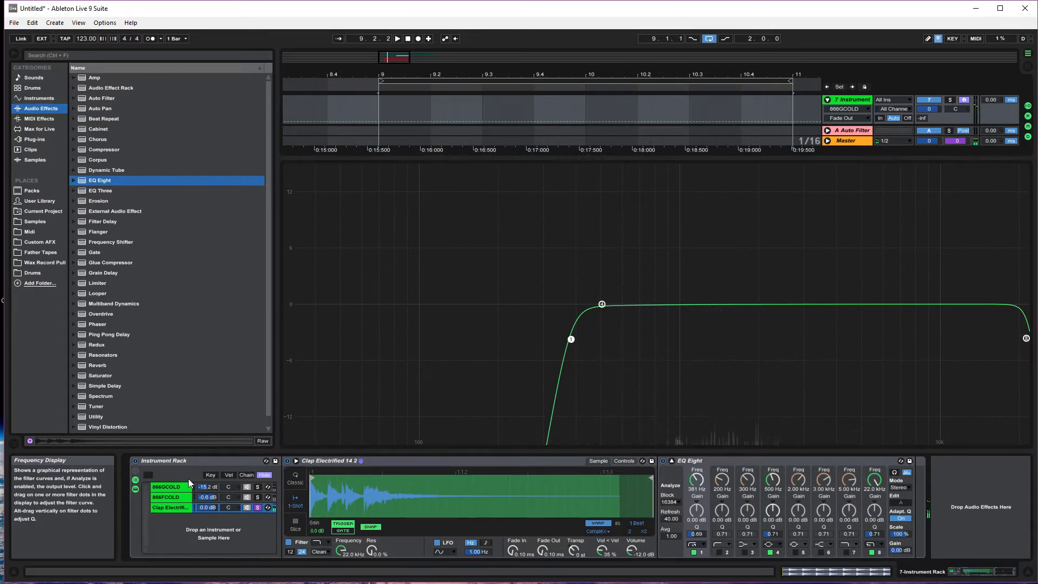
Step: Cut band 4 of the 866GCOLD chain's EQ Eight by 3.10 dB at 1.55 kHz
{"action": "left_click", "coordinate": [672, 461]}
{"action": "left_click", "coordinate": [771, 503]}
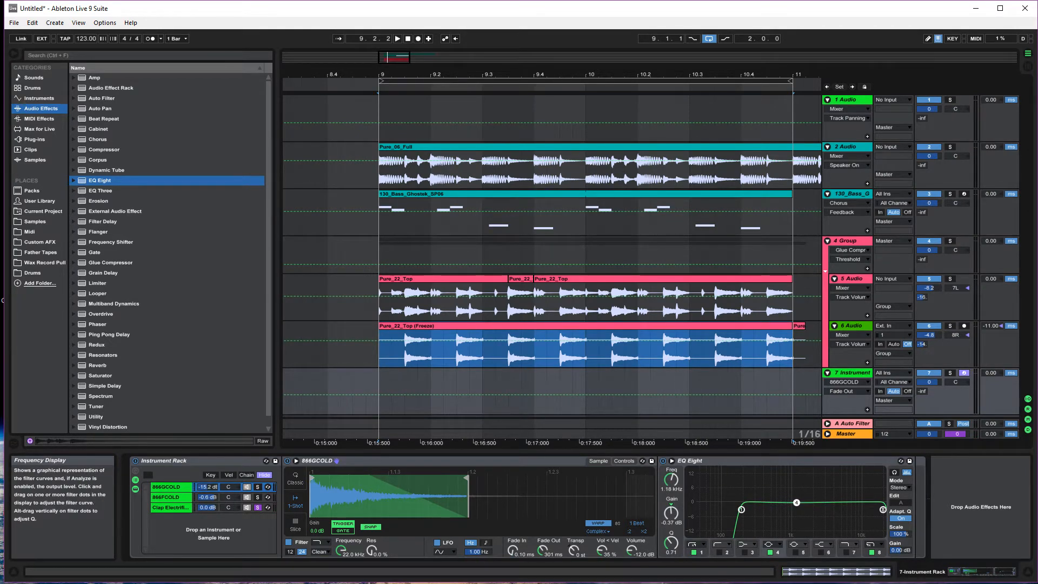
{"action": "left_click_drag", "start_coordinate": [797, 503], "coordinate": [801, 507]}
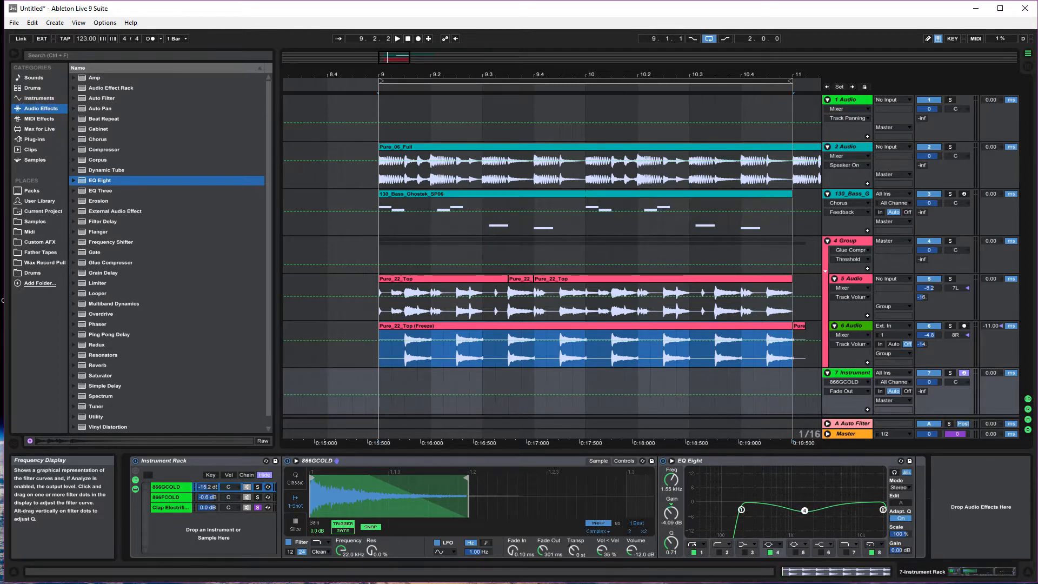
{"action": "left_click_drag", "start_coordinate": [805, 510], "coordinate": [804, 509]}
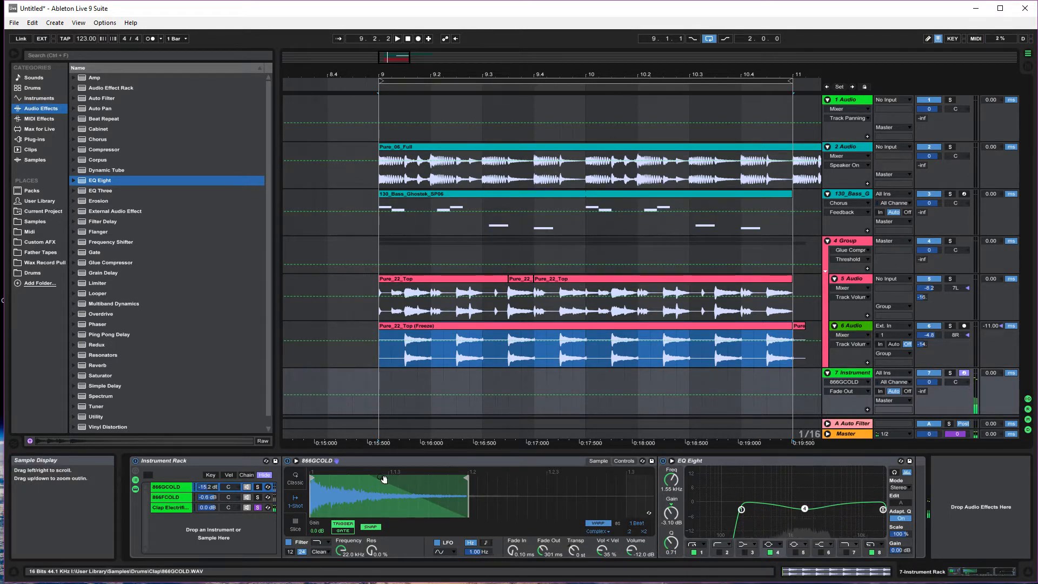
Step: Unsolo the Clap Electrified 14 2 chain and display its devices in the rack
{"action": "left_click", "coordinate": [259, 510]}
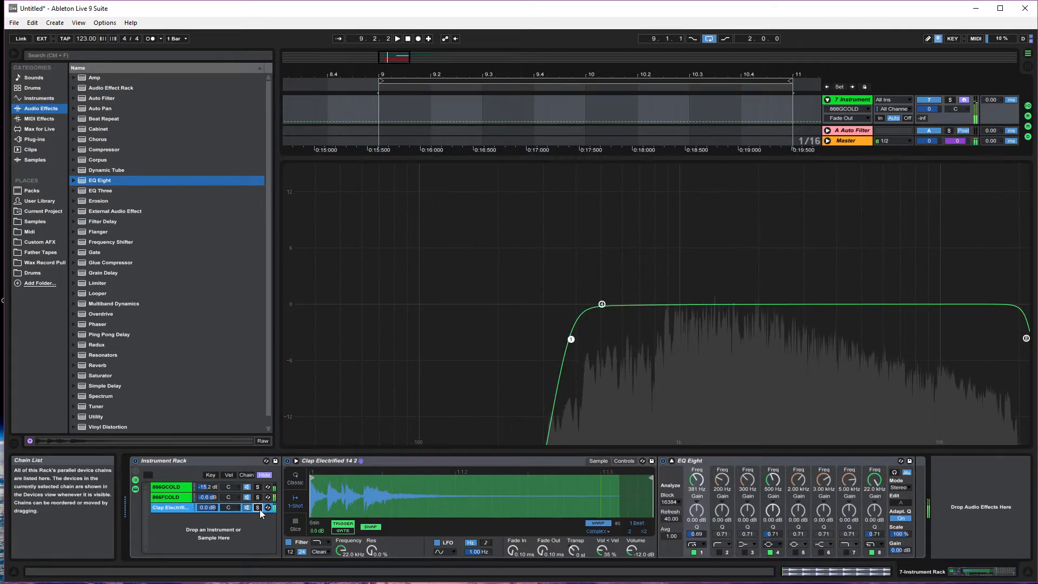
{"action": "left_click", "coordinate": [171, 498]}
{"action": "left_click", "coordinate": [164, 506]}
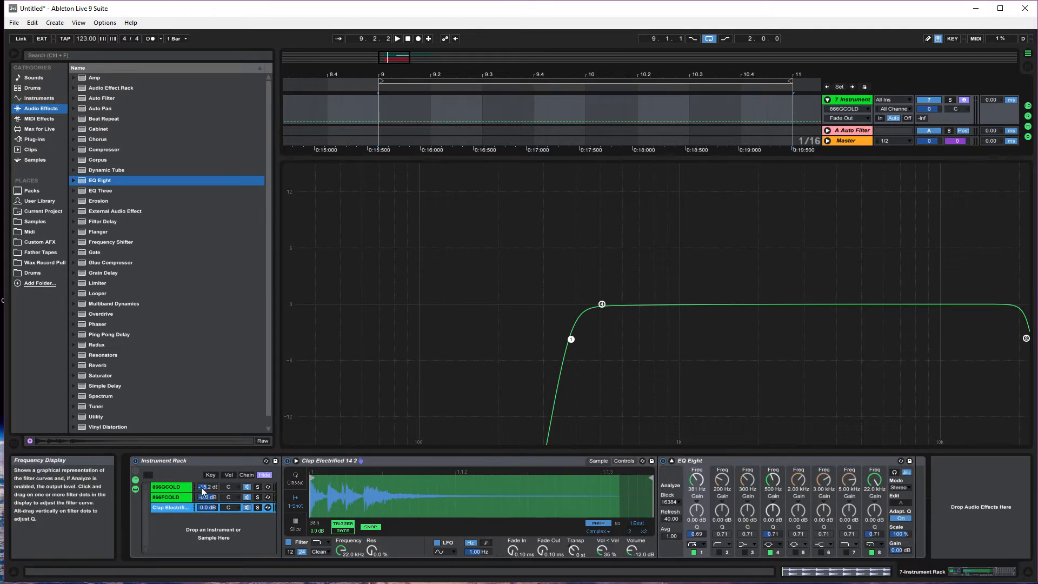
Step: Play the layered claps while examining the frequency spectrum in the Clap Electrified 14 2 chain's EQ Eight
{"action": "key", "text": "a"}
{"action": "key", "text": "a"}
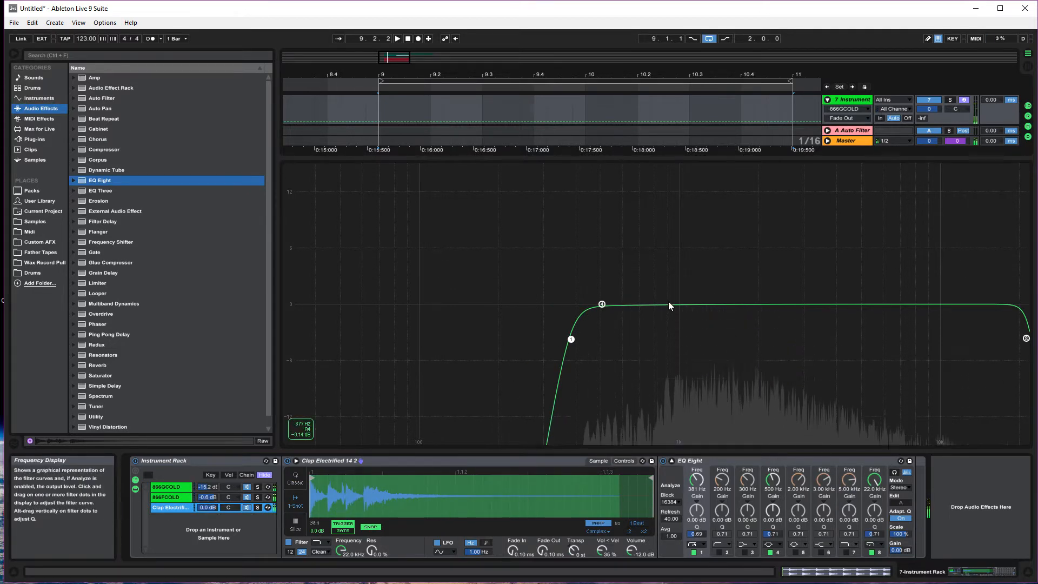
{"action": "key", "text": "a"}
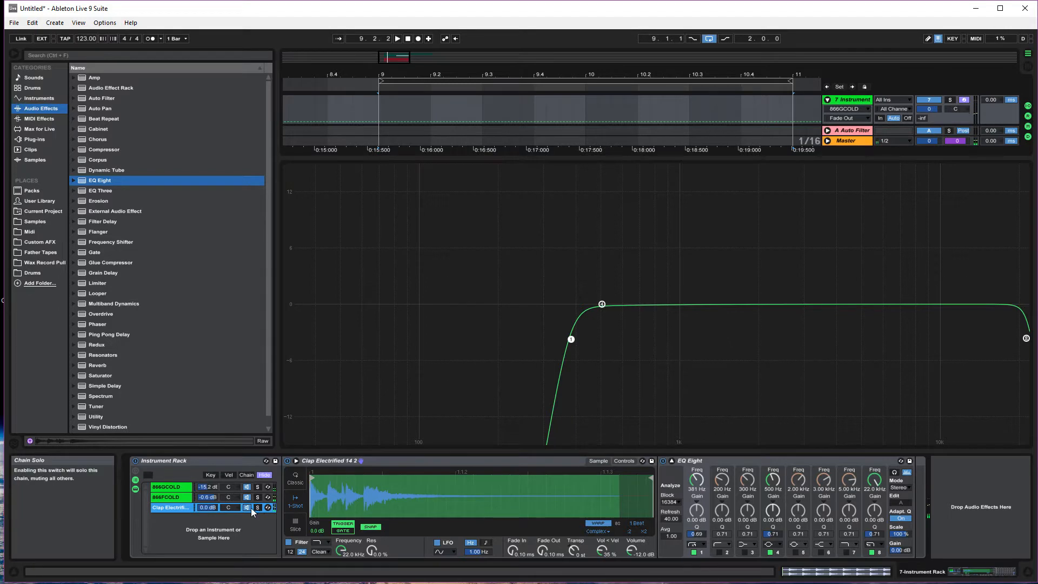
{"action": "left_click", "coordinate": [735, 465]}
{"action": "key", "text": "a"}
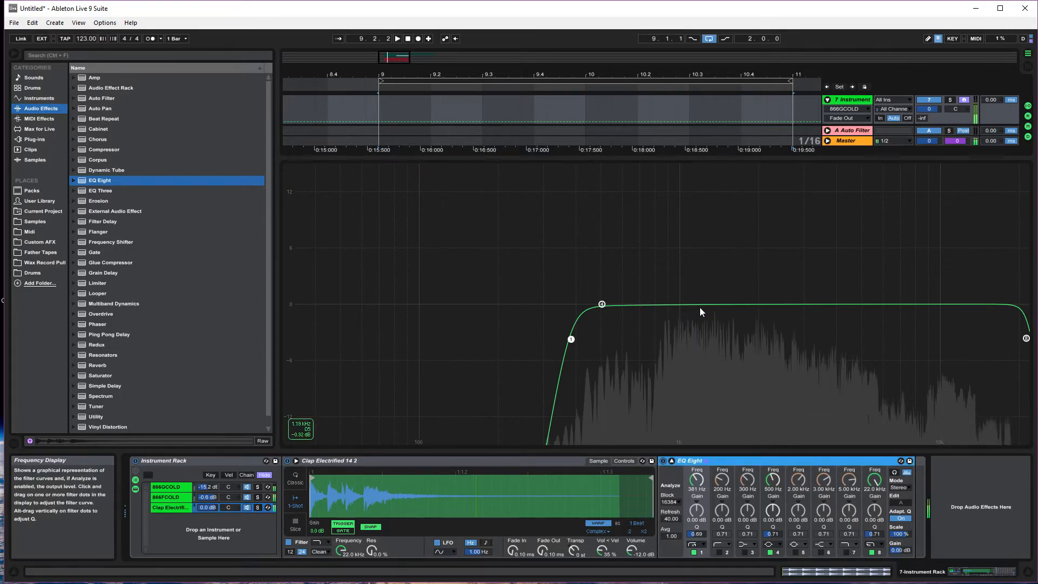
{"action": "left_click", "coordinate": [671, 461]}
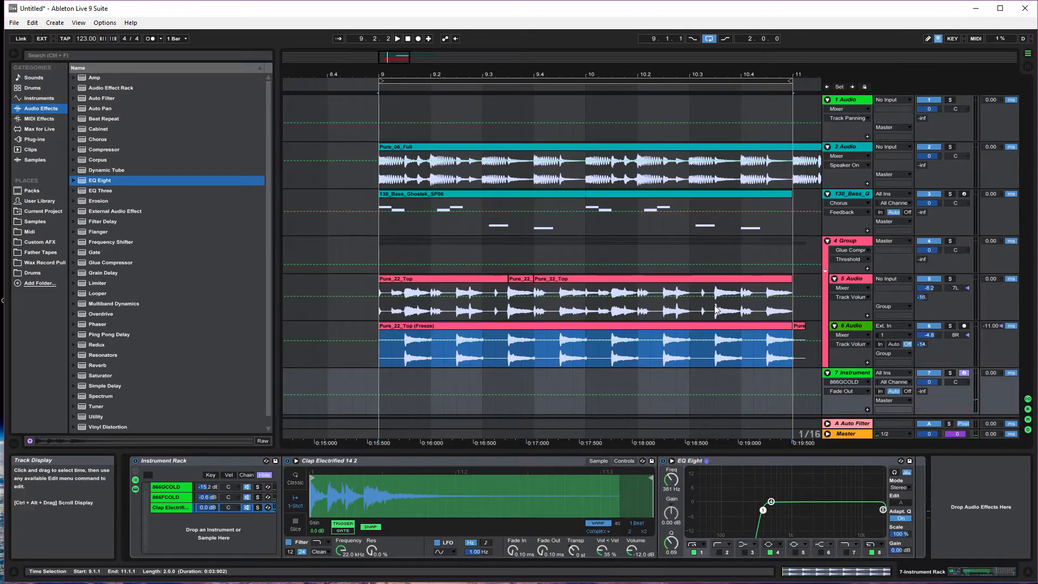
{"action": "left_click", "coordinate": [672, 461]}
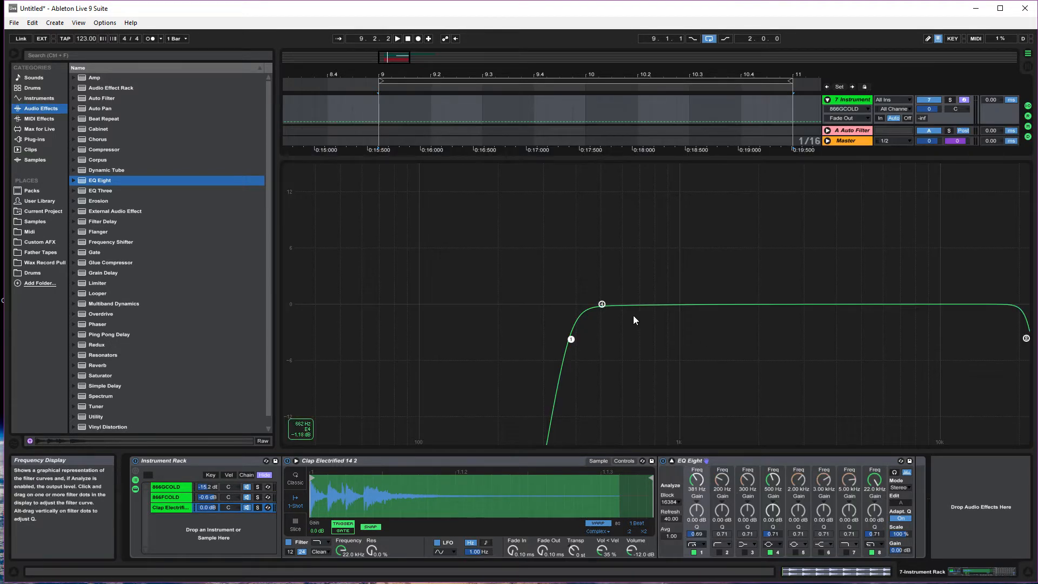
Step: Enable band 5 in the Clap Electrified 14 2 chain's EQ Eight as a narrow -1.67 dB cut at 1.52 kHz and audition it
{"action": "left_click", "coordinate": [795, 553]}
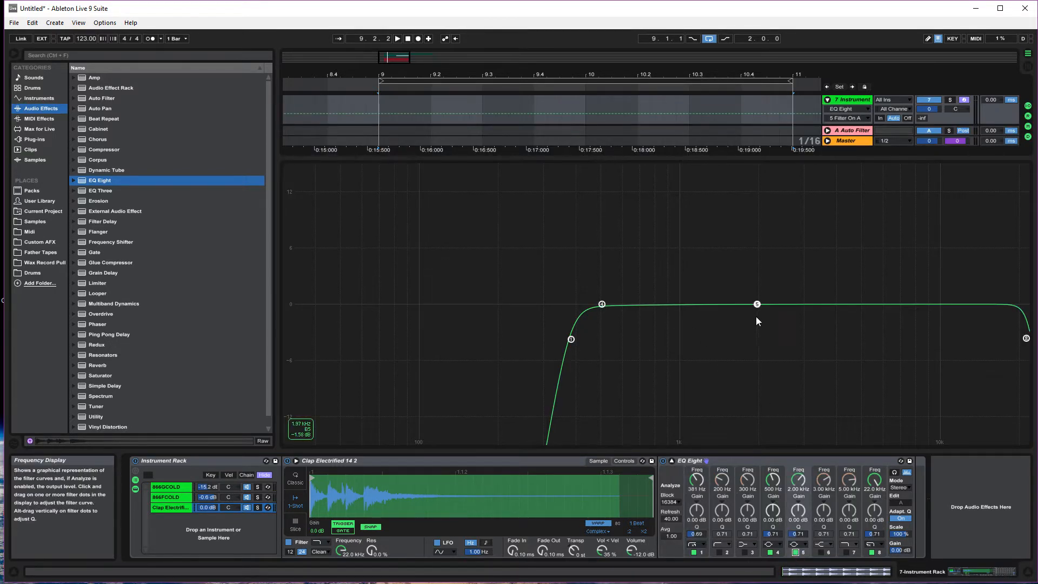
{"action": "left_click_drag", "start_coordinate": [802, 482], "coordinate": [802, 486]}
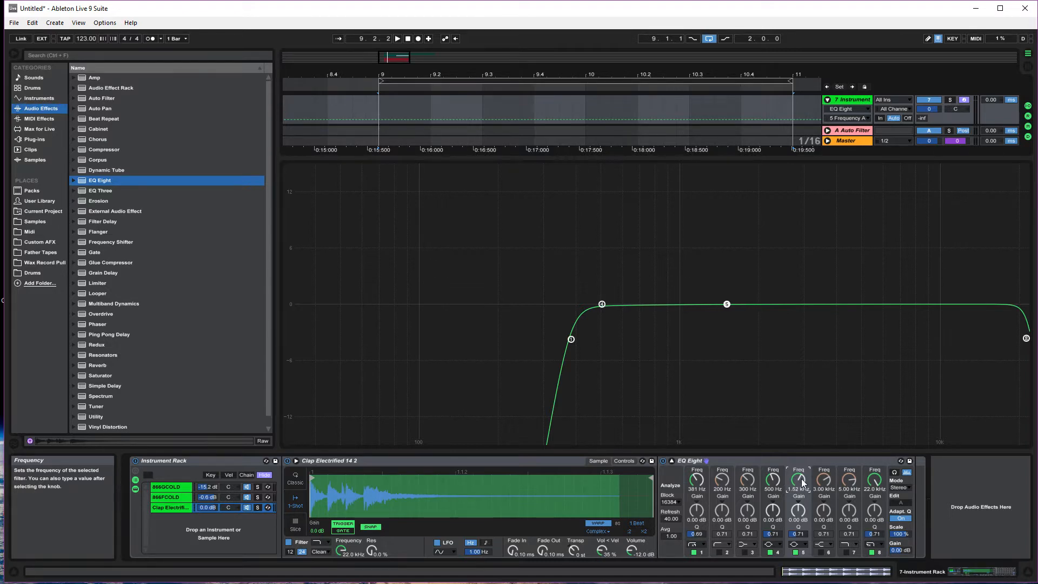
{"action": "left_click_drag", "start_coordinate": [800, 510], "coordinate": [804, 530]}
{"action": "left_click_drag", "start_coordinate": [800, 534], "coordinate": [800, 474]}
{"action": "key", "text": "a"}
{"action": "key", "text": "a"}
{"action": "key", "text": "a"}
{"action": "key", "text": "a"}
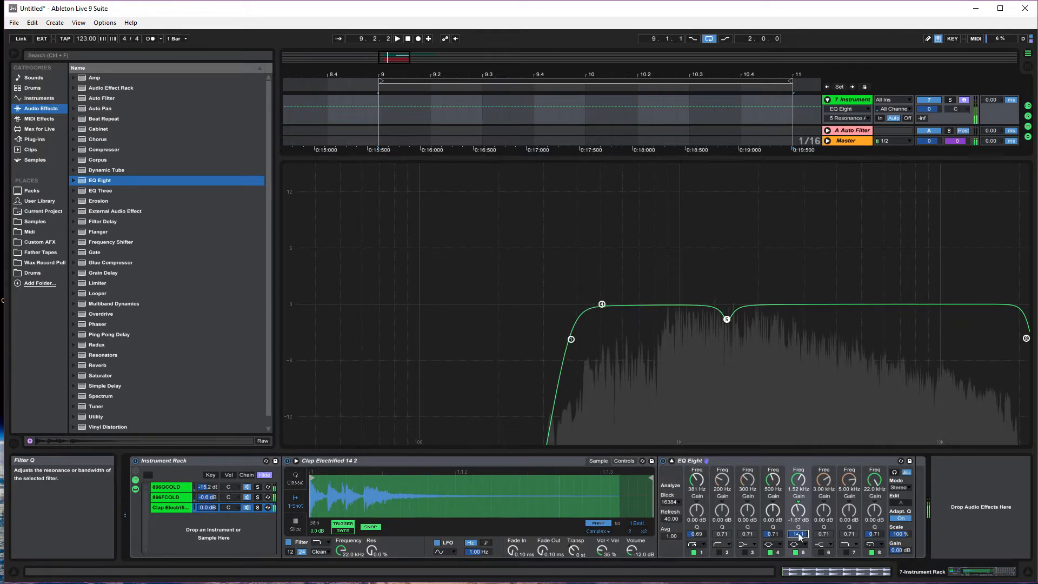
Step: Audition the 866FCOLD chain and boost band 4 of its EQ Eight by 6.85 dB at about 1.5 kHz
{"action": "left_click", "coordinate": [177, 499]}
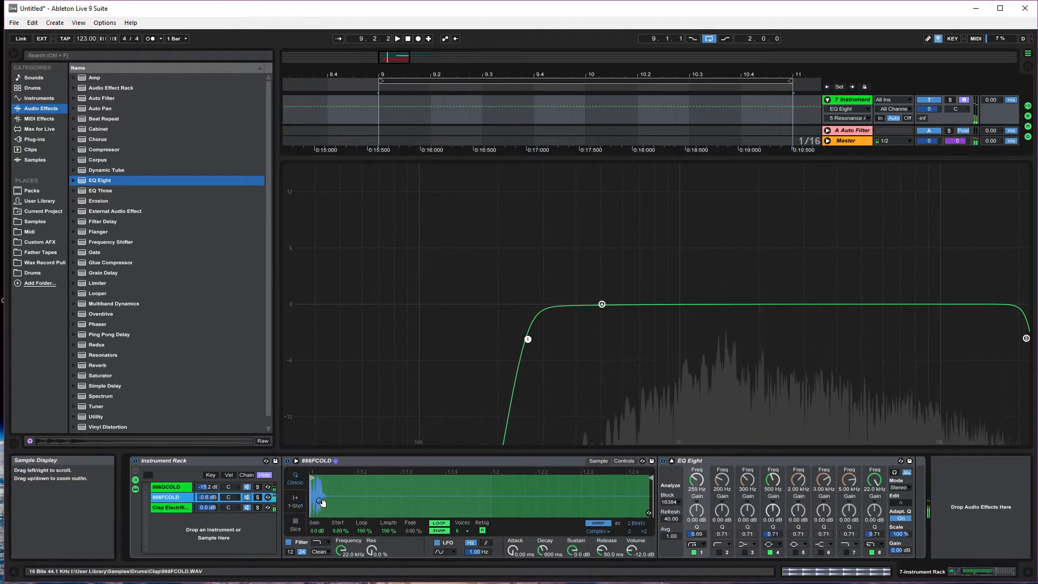
{"action": "key", "text": "a"}
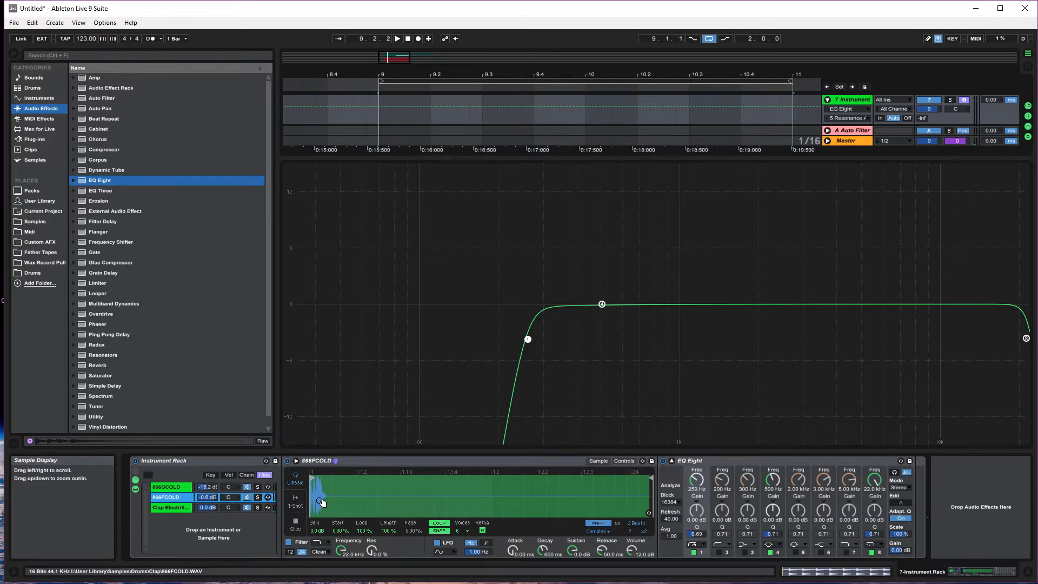
{"action": "key", "text": "a"}
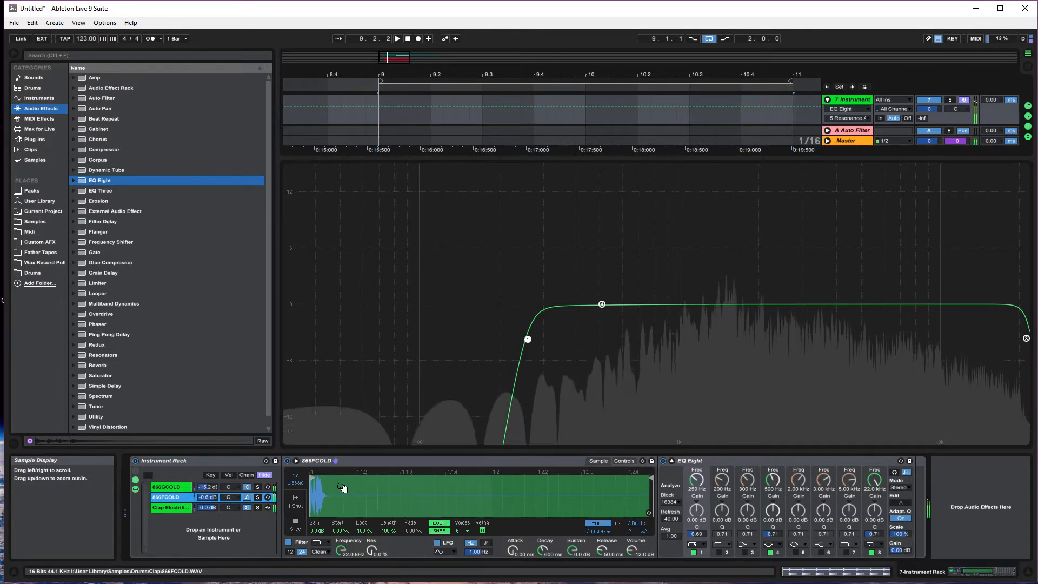
{"action": "left_click_drag", "start_coordinate": [601, 304], "coordinate": [725, 241]}
{"action": "key", "text": "a"}
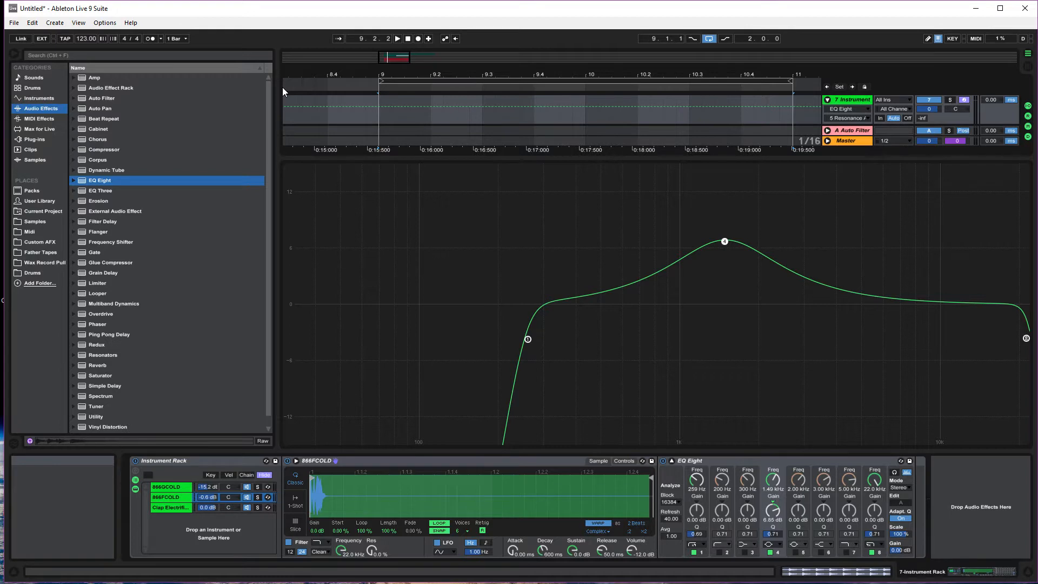
Step: Review the Clap Electrified 14 2 and 866GCOLD chains' devices and audition the layered claps
{"action": "left_click", "coordinate": [152, 508]}
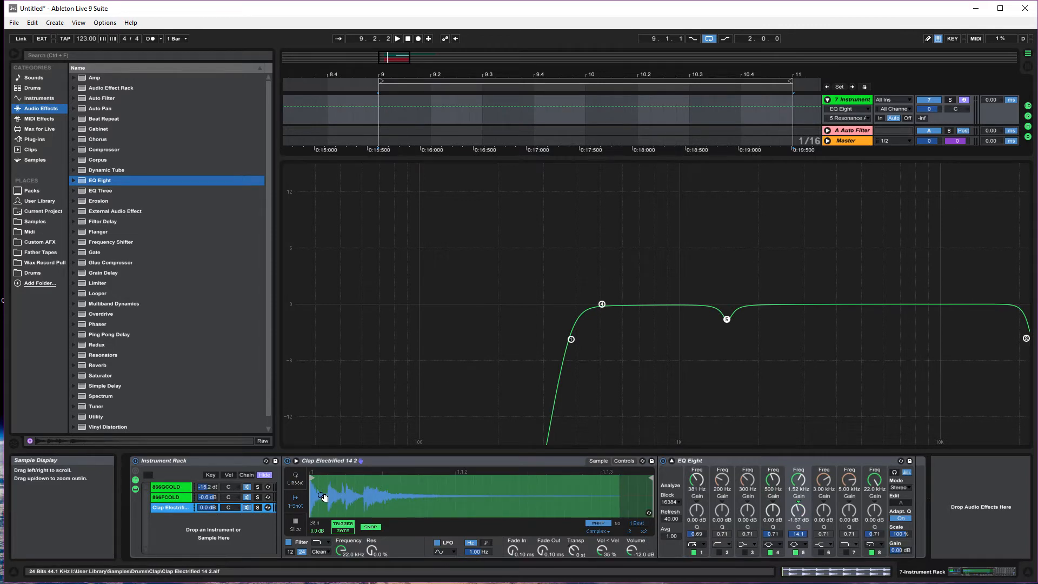
{"action": "left_click", "coordinate": [166, 486]}
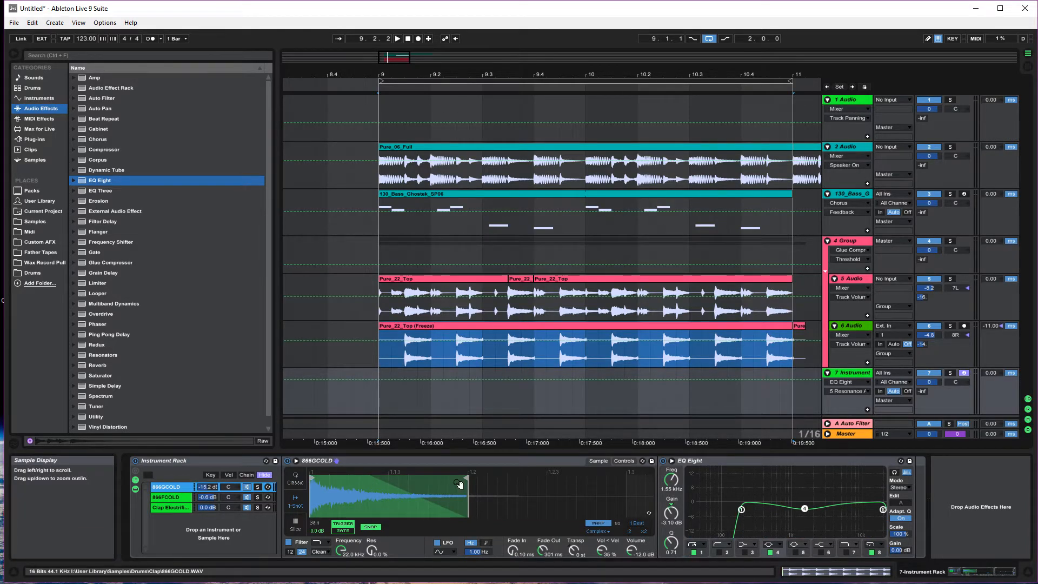
{"action": "key", "text": "a"}
{"action": "key", "text": "a"}
{"action": "key", "text": "a"}
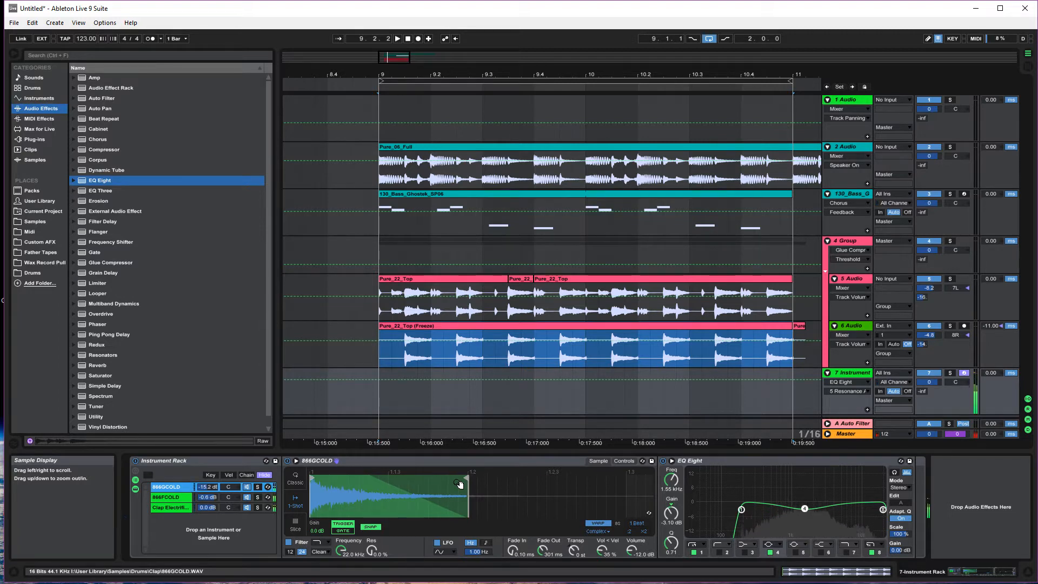
Step: Insert an empty two-bar MIDI clip on the 7 Instrument track from bar 9 to bar 11
{"action": "left_click", "coordinate": [222, 461]}
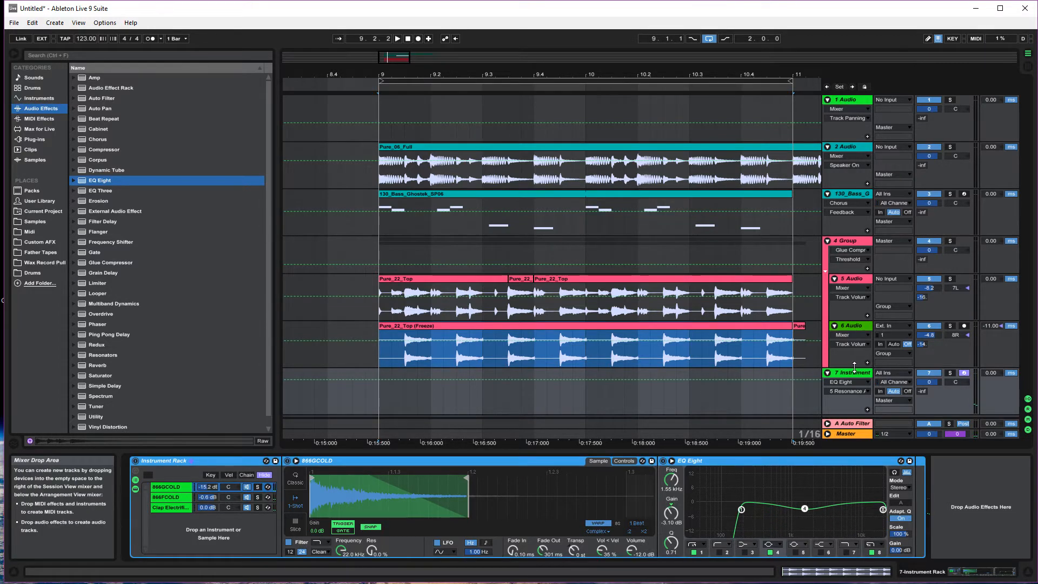
{"action": "left_click", "coordinate": [482, 394]}
{"action": "left_click", "coordinate": [435, 402]}
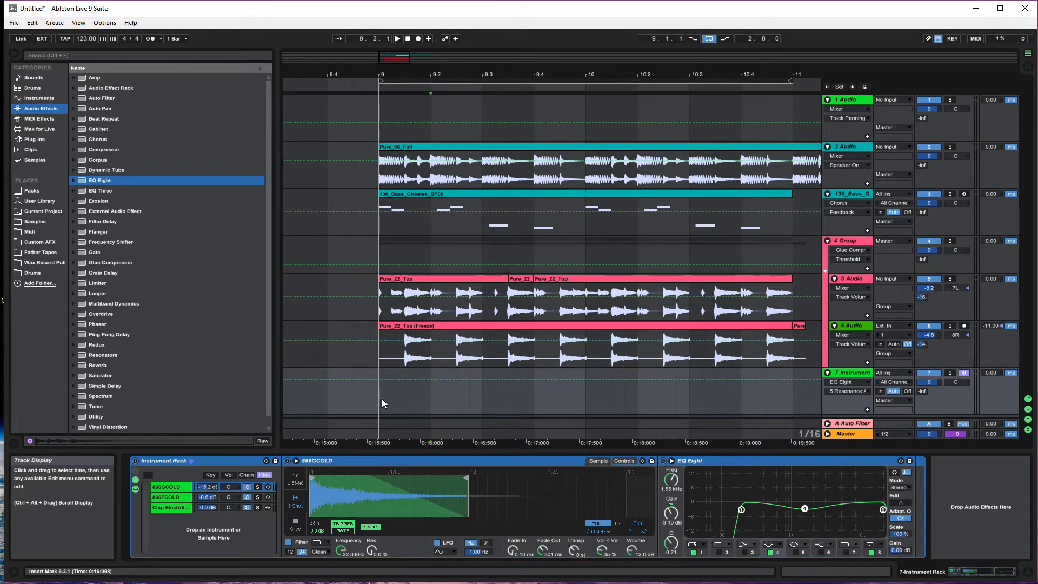
{"action": "left_click_drag", "start_coordinate": [382, 398], "coordinate": [790, 398]}
{"action": "right_click", "coordinate": [699, 404]}
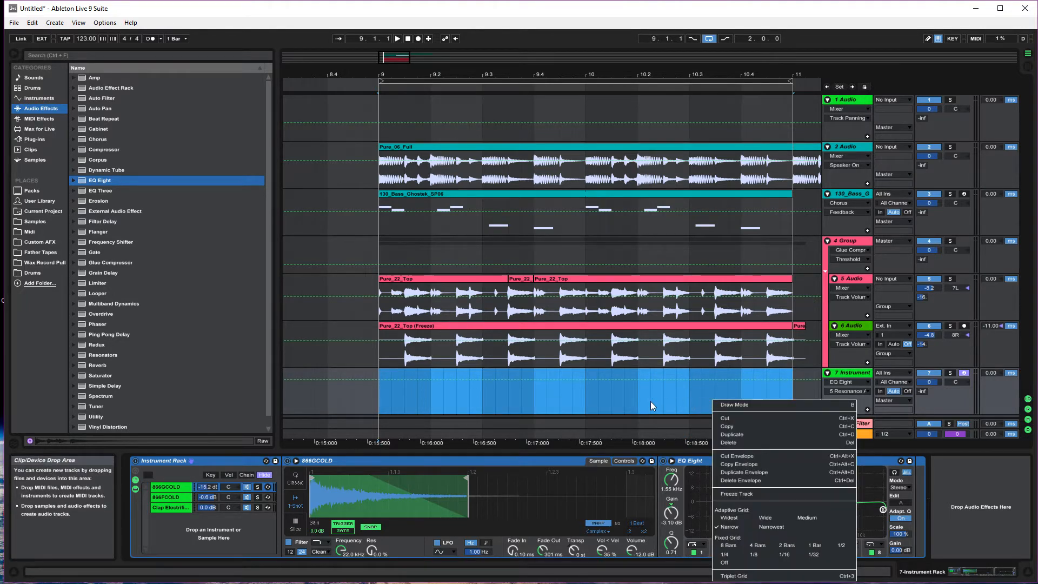
{"action": "left_click", "coordinate": [439, 402]}
{"action": "left_click", "coordinate": [384, 399]}
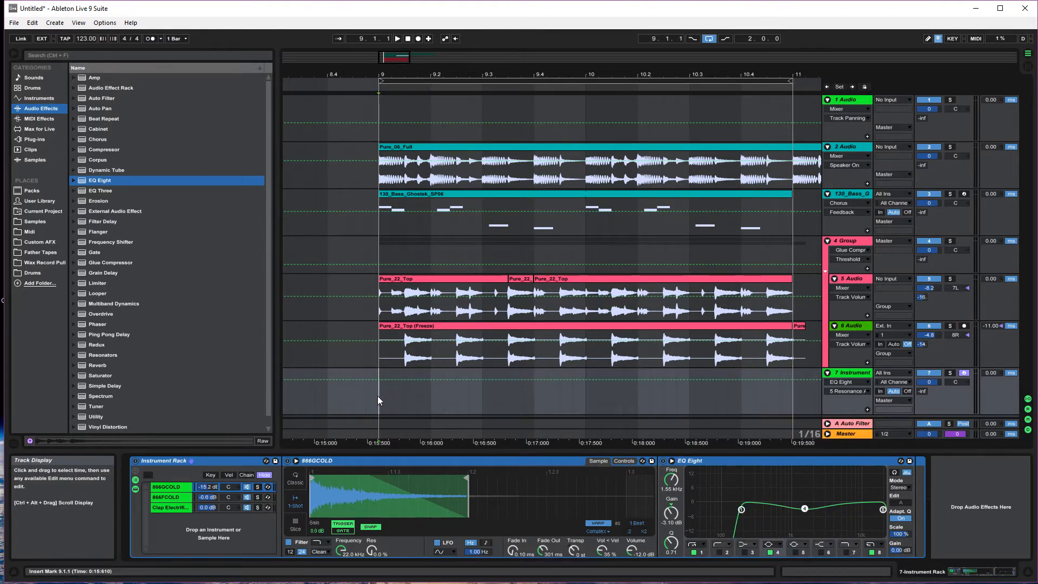
{"action": "left_click_drag", "start_coordinate": [378, 396], "coordinate": [708, 394]}
{"action": "right_click", "coordinate": [720, 389]}
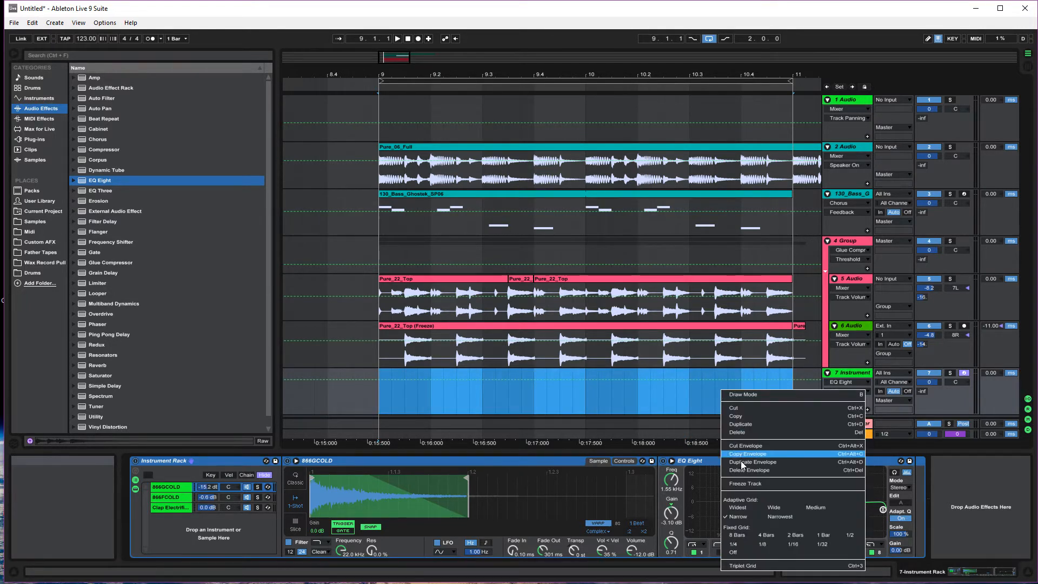
{"action": "left_click", "coordinate": [633, 414]}
{"action": "key", "text": "a"}
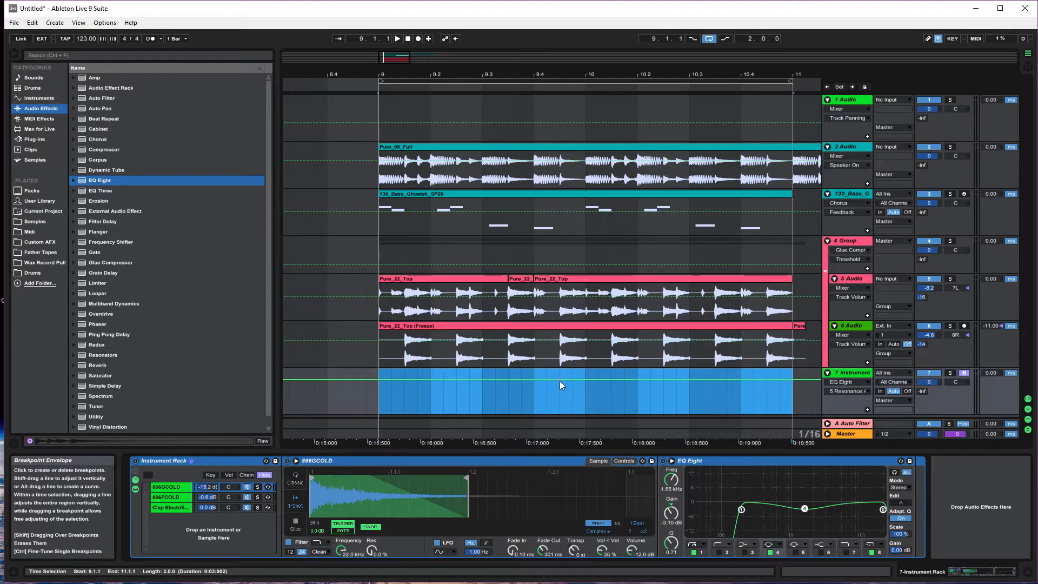
{"action": "key", "text": "ctrl+shift+m"}
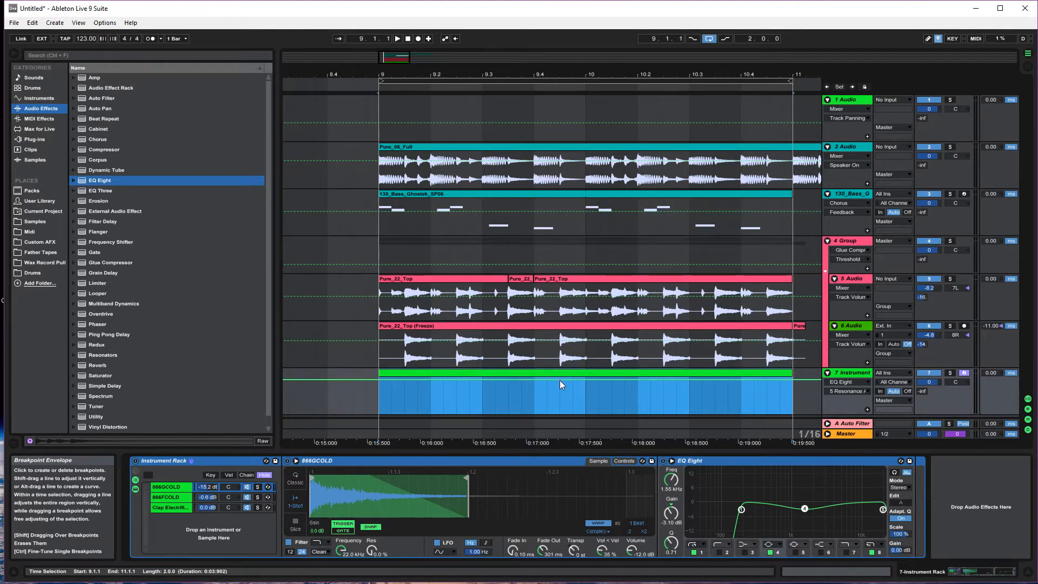
Step: Add C3 clap notes at beats 1.2, 1.4, 2.2 and 2.4 of the new MIDI clip, folding the note editor to used pitches
{"action": "double_click", "coordinate": [557, 373]}
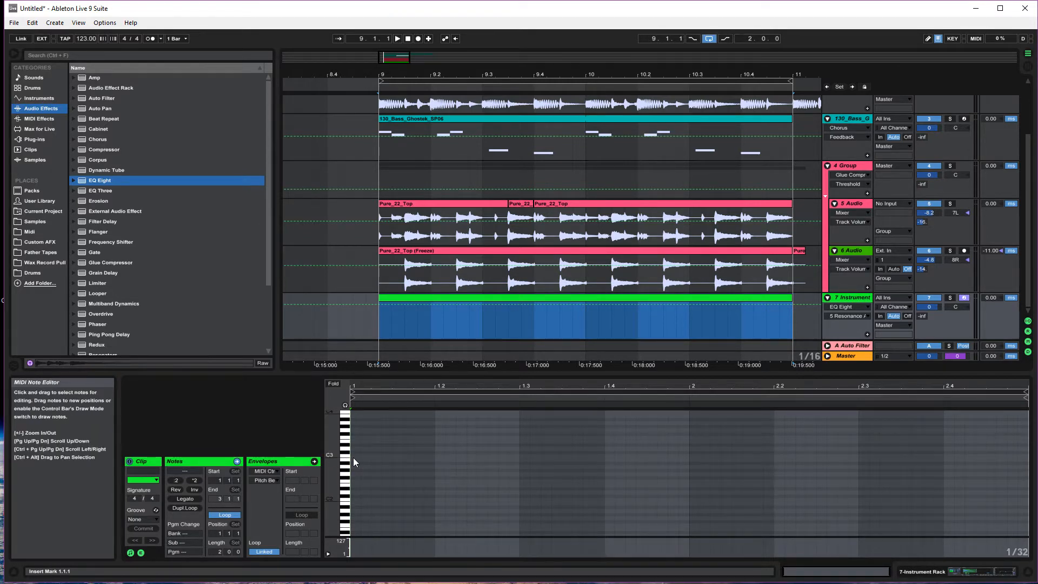
{"action": "double_click", "coordinate": [439, 456]}
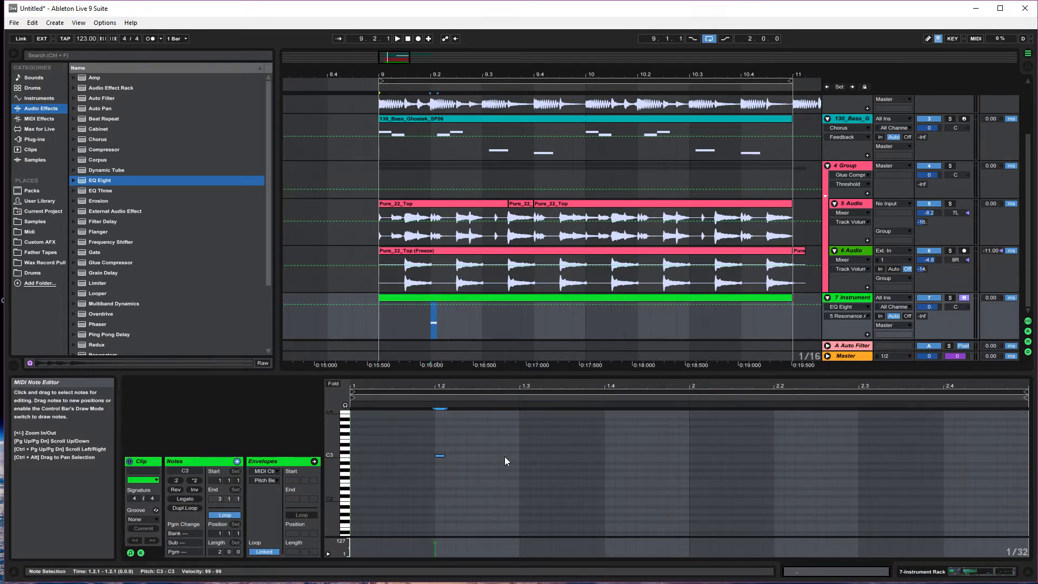
{"action": "key", "text": "b"}
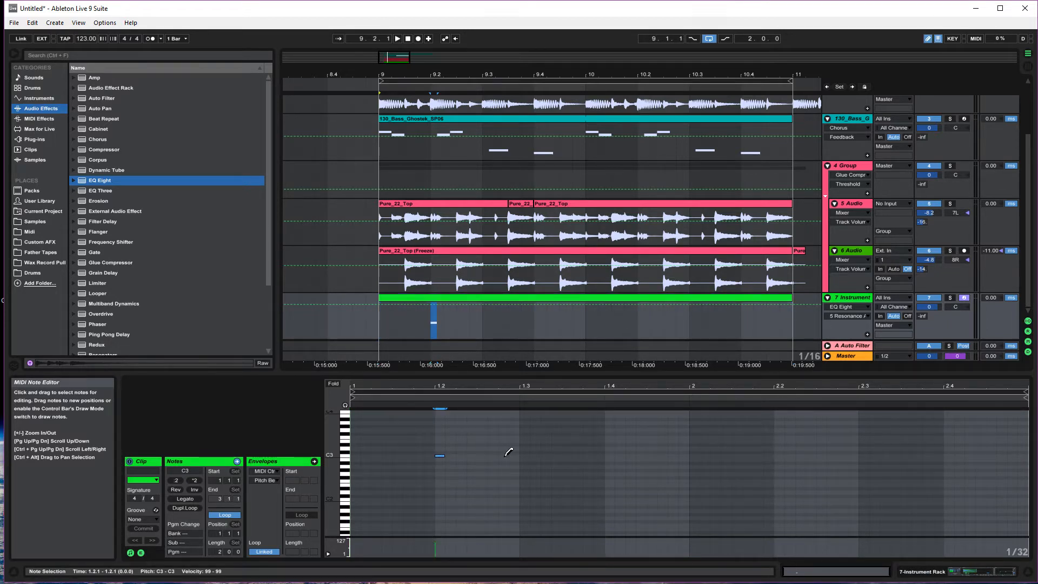
{"action": "left_click", "coordinate": [611, 456]}
{"action": "left_click", "coordinate": [780, 455]}
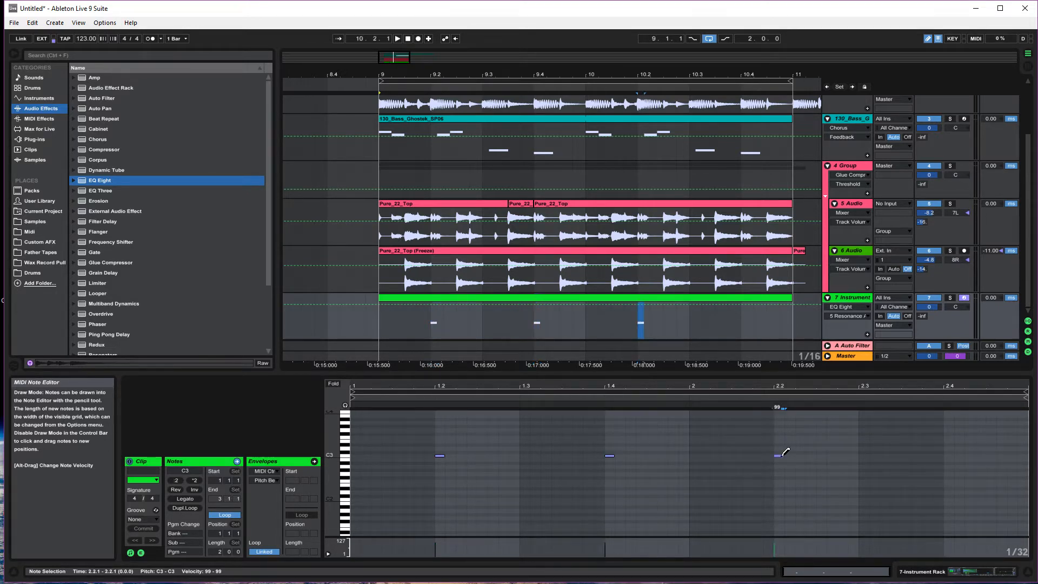
{"action": "left_click", "coordinate": [334, 384]}
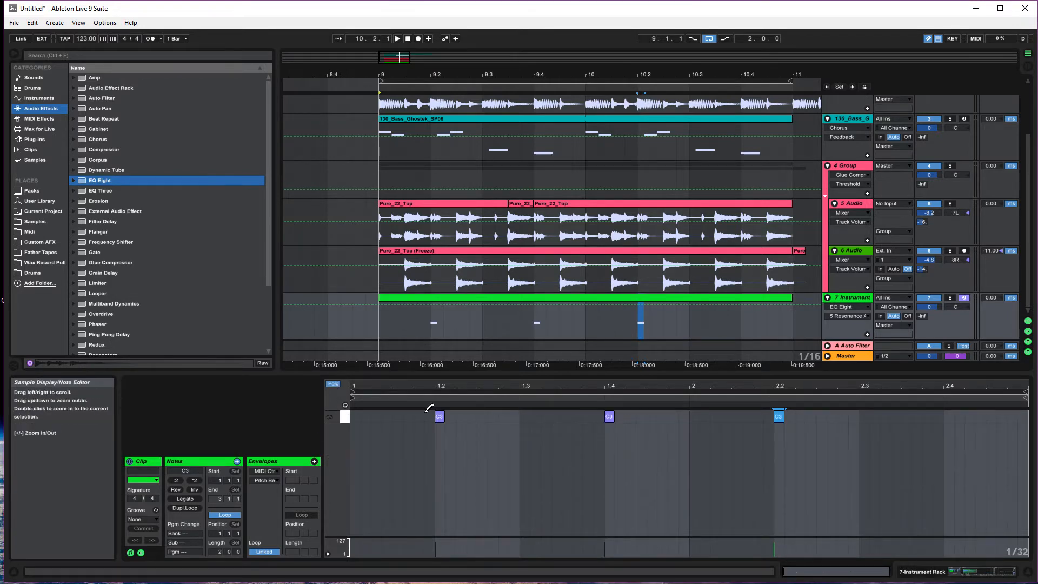
{"action": "left_click", "coordinate": [953, 415]}
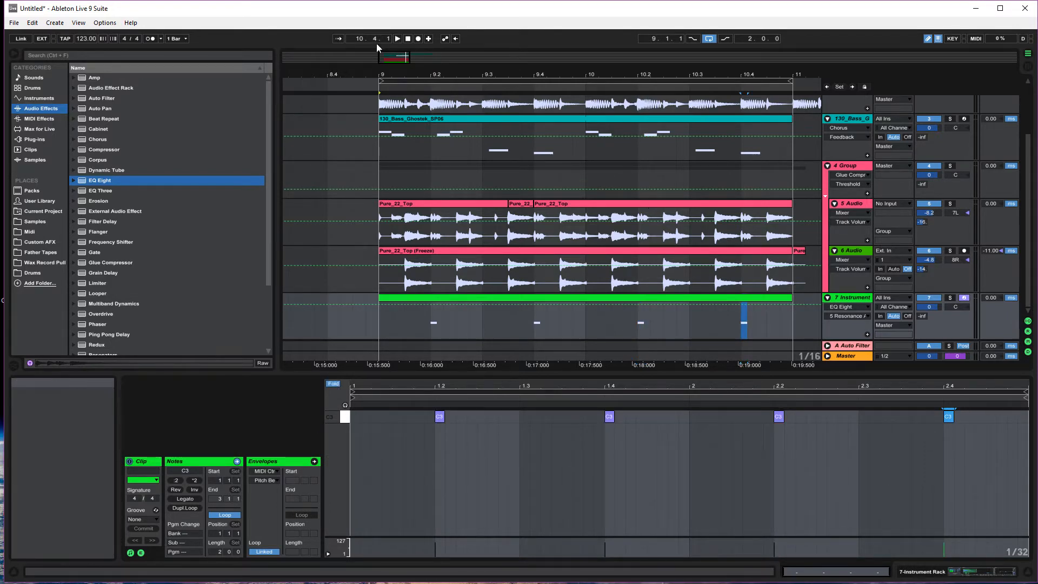
Step: Play the loop, check the 7 Instrument clap track in solo, and set its volume to -3.4 dB in the full mix
{"action": "left_click", "coordinate": [398, 38]}
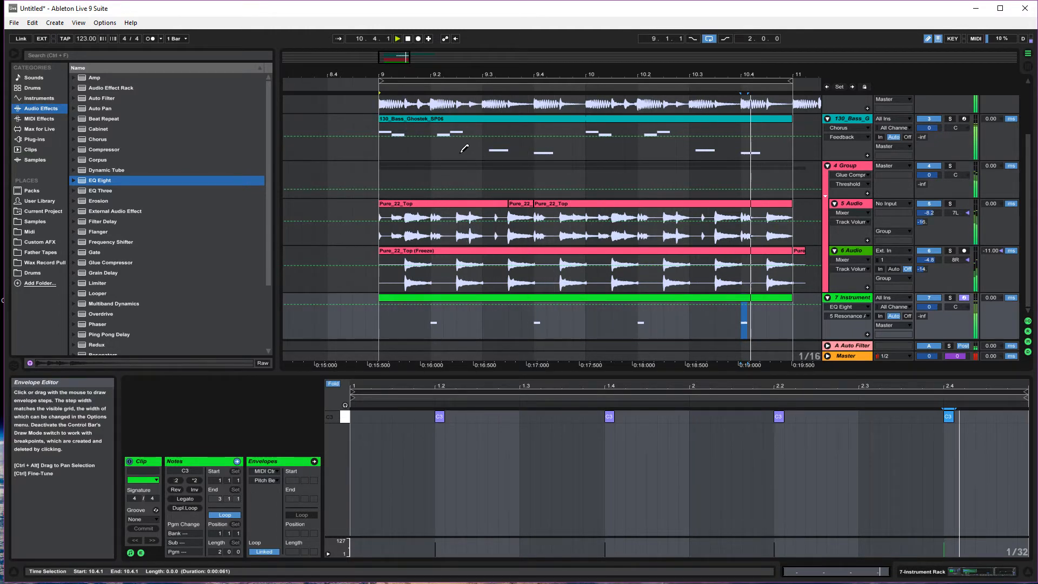
{"action": "left_click", "coordinate": [952, 299]}
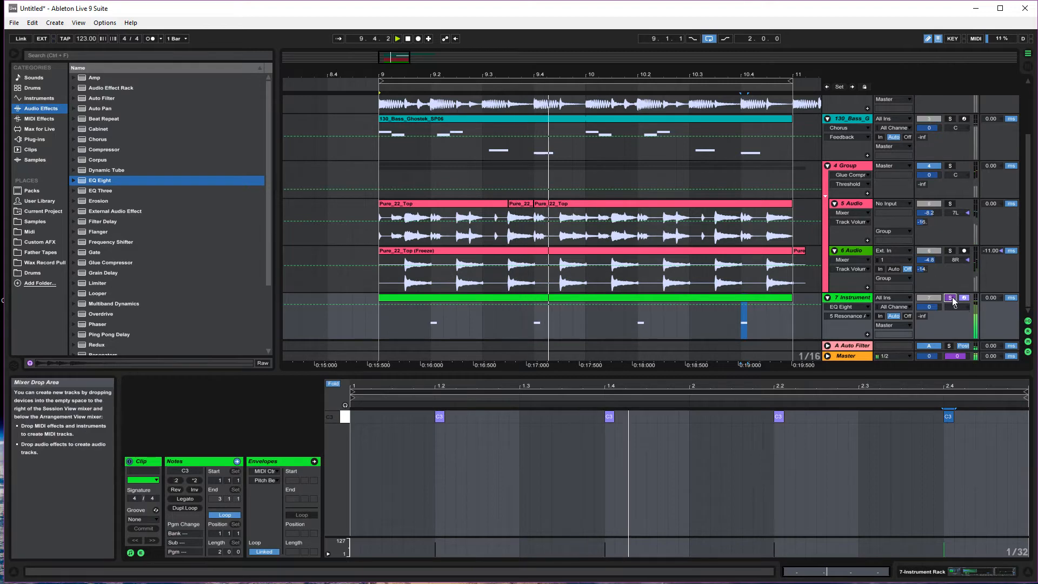
{"action": "left_click", "coordinate": [952, 299]}
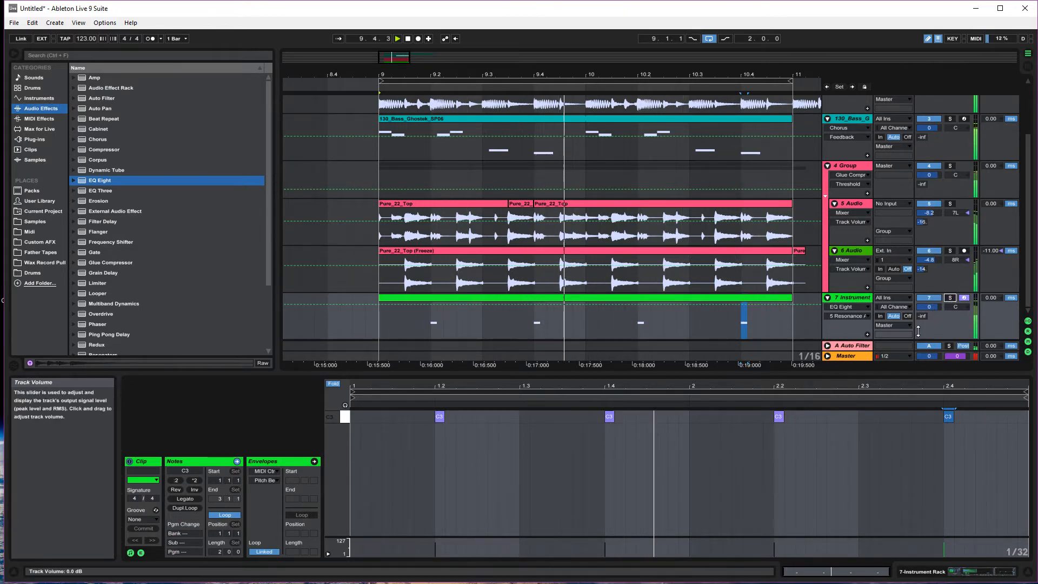
{"action": "left_click", "coordinate": [929, 307]}
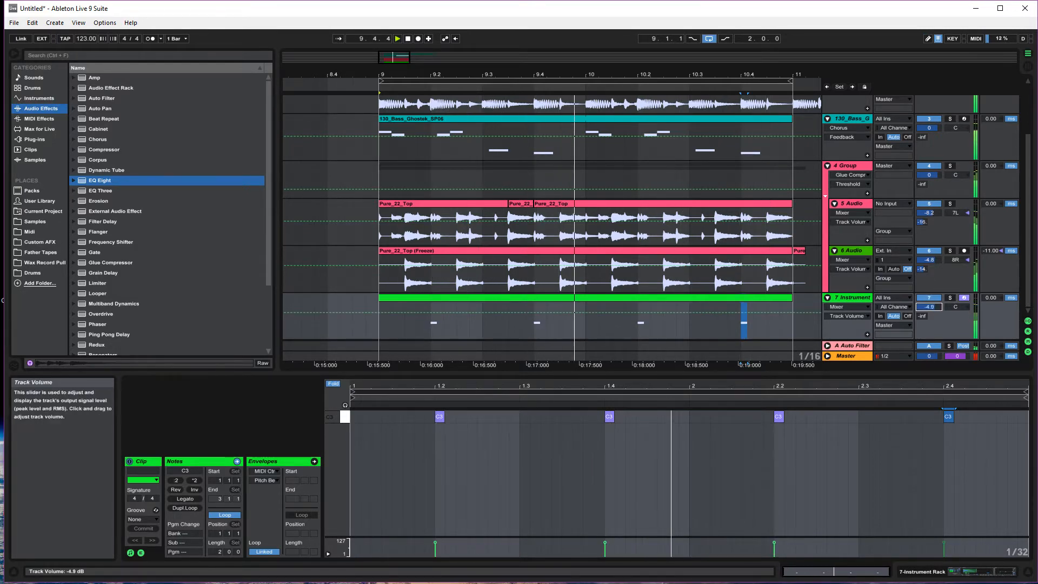
Step: Briefly solo the 2 Audio track to hear the Pure_06_Full loop alone, return to the full mix and stop playback
{"action": "scroll", "coordinate": [934, 276], "scroll_direction": "up", "scroll_amount": 3}
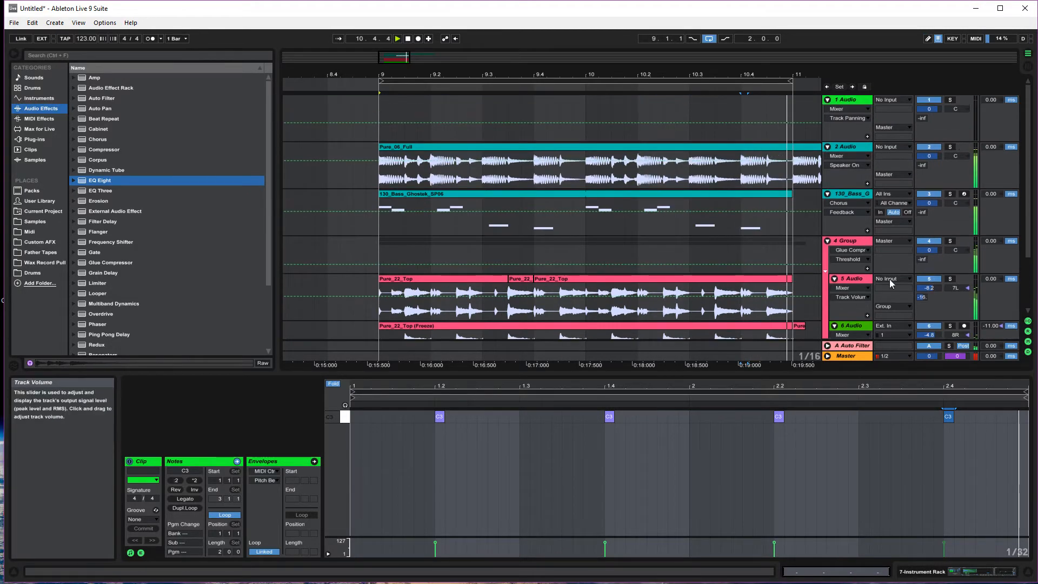
{"action": "scroll", "coordinate": [811, 269], "scroll_direction": "down", "scroll_amount": 3}
{"action": "scroll", "coordinate": [793, 267], "scroll_direction": "up", "scroll_amount": 3}
{"action": "left_click", "coordinate": [954, 146]}
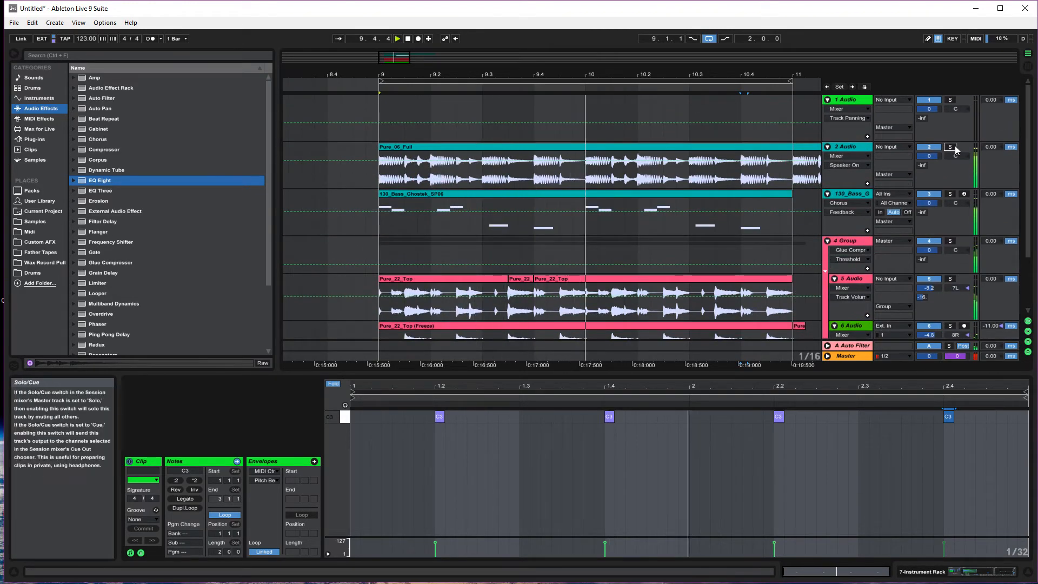
{"action": "left_click", "coordinate": [950, 147]}
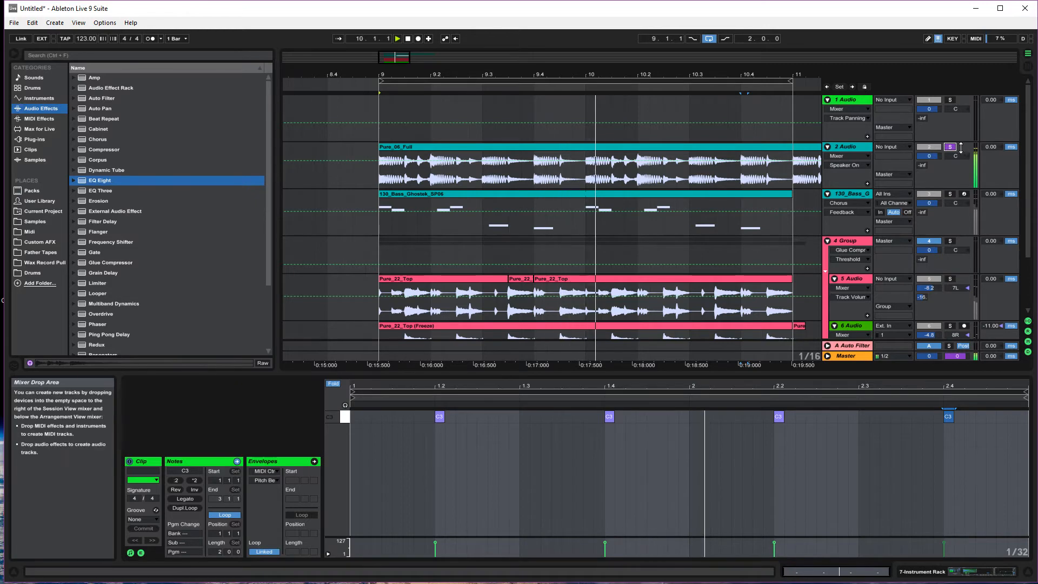
{"action": "left_click", "coordinate": [952, 148]}
{"action": "scroll", "coordinate": [700, 266], "scroll_direction": "down", "scroll_amount": 3}
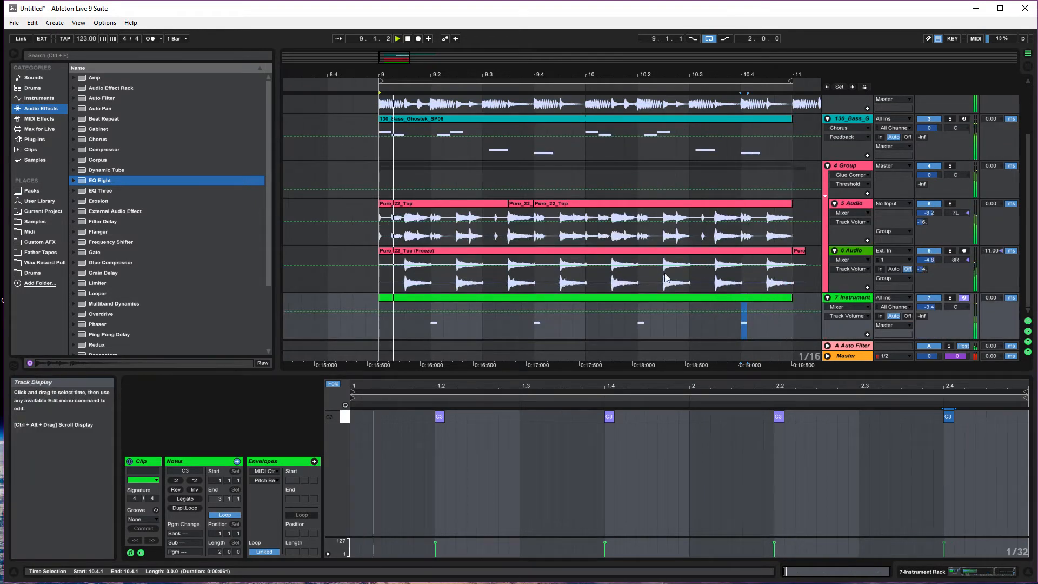
{"action": "double_click", "coordinate": [408, 39]}
Step: Freeze and flatten the 7 Instrument track to turn the layered claps into audio
{"action": "left_click", "coordinate": [854, 299]}
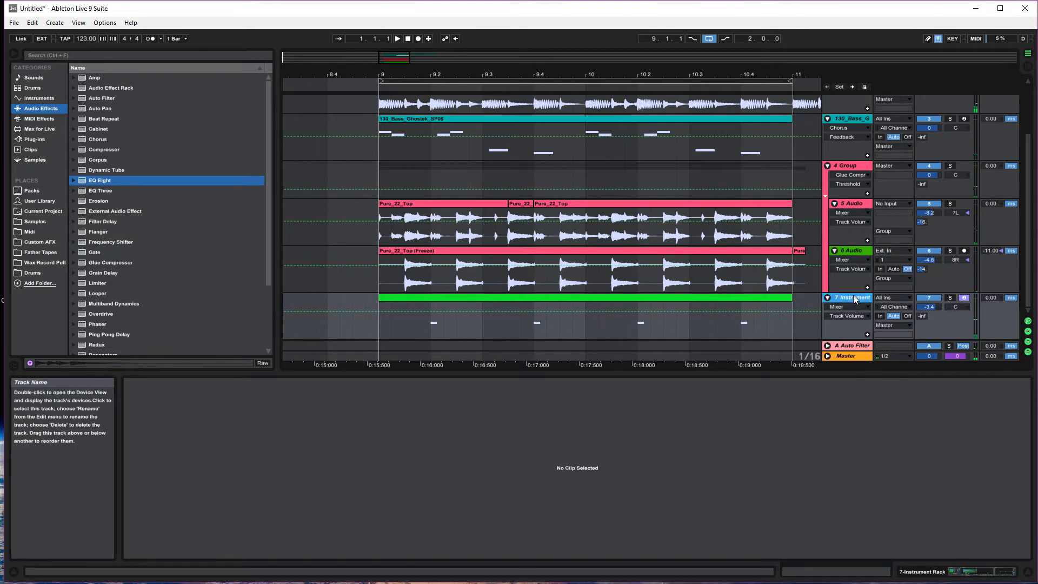
{"action": "right_click", "coordinate": [853, 299]}
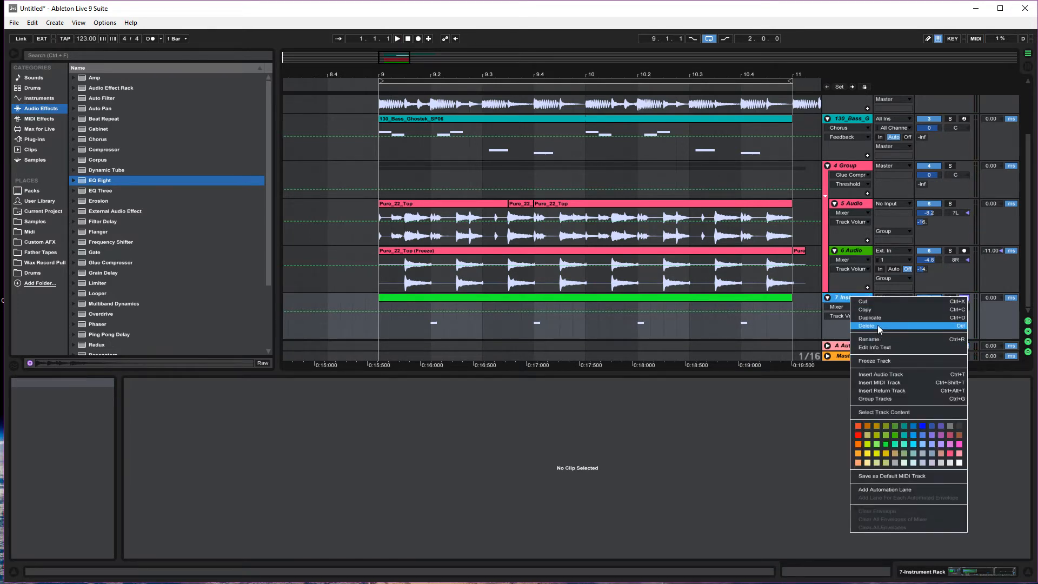
{"action": "left_click", "coordinate": [891, 360]}
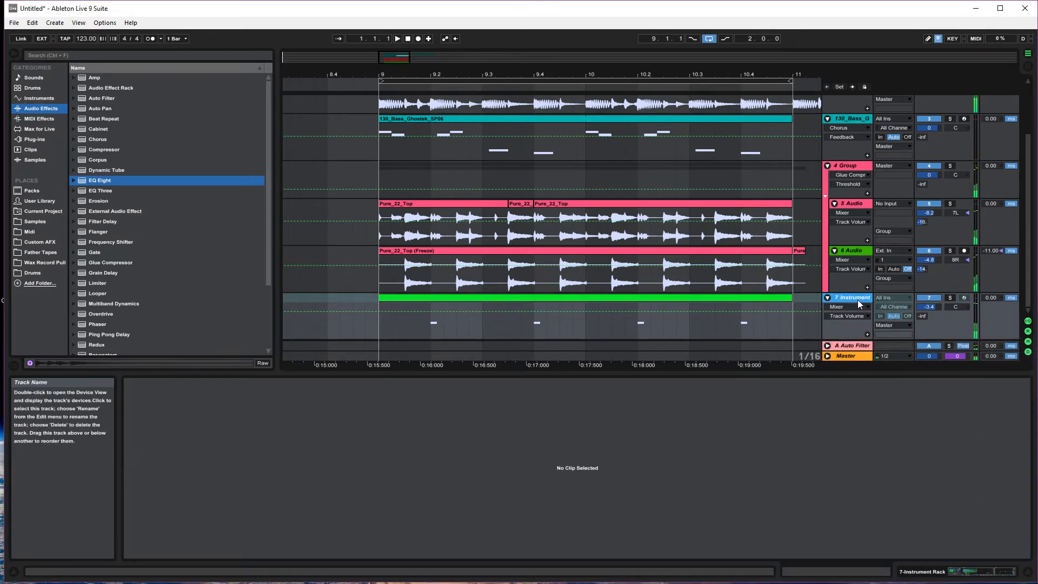
{"action": "right_click", "coordinate": [857, 299]}
{"action": "left_click", "coordinate": [889, 375]}
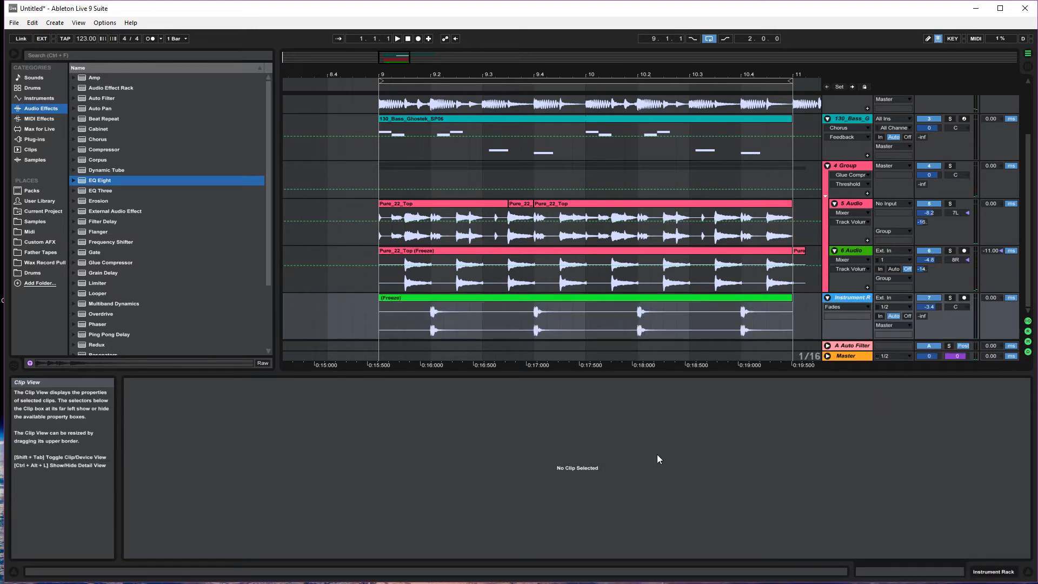
Step: Play the flattened clap audio with the rest of the mix, stop playback, and select the whole clap clip
{"action": "left_click", "coordinate": [422, 324]}
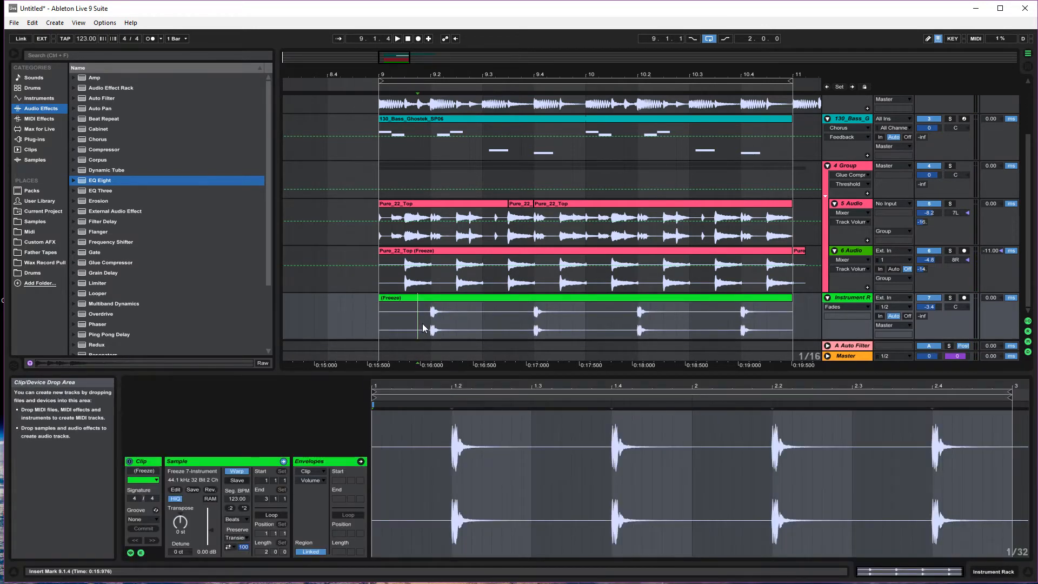
{"action": "key", "text": "space"}
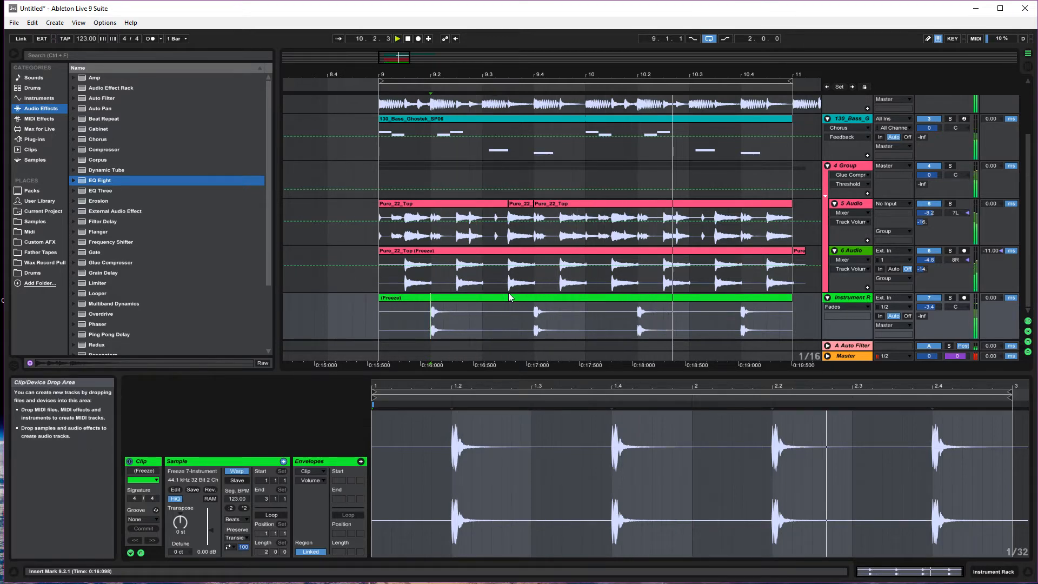
{"action": "key", "text": "space"}
{"action": "left_click", "coordinate": [414, 299]}
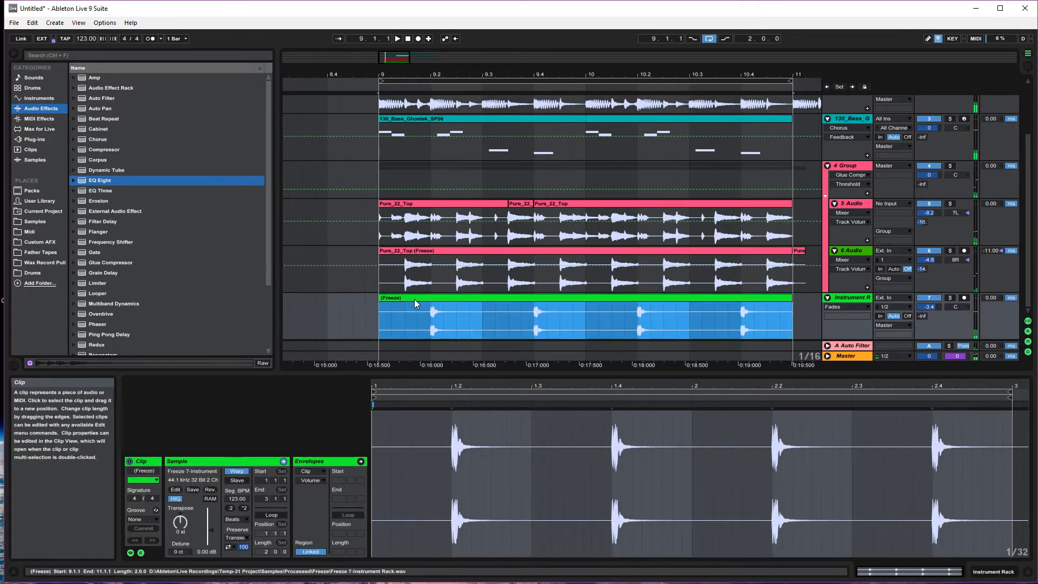
Step: Rename the flattened clap clip as "Homemade Clap loop 1"
{"action": "right_click", "coordinate": [455, 300]}
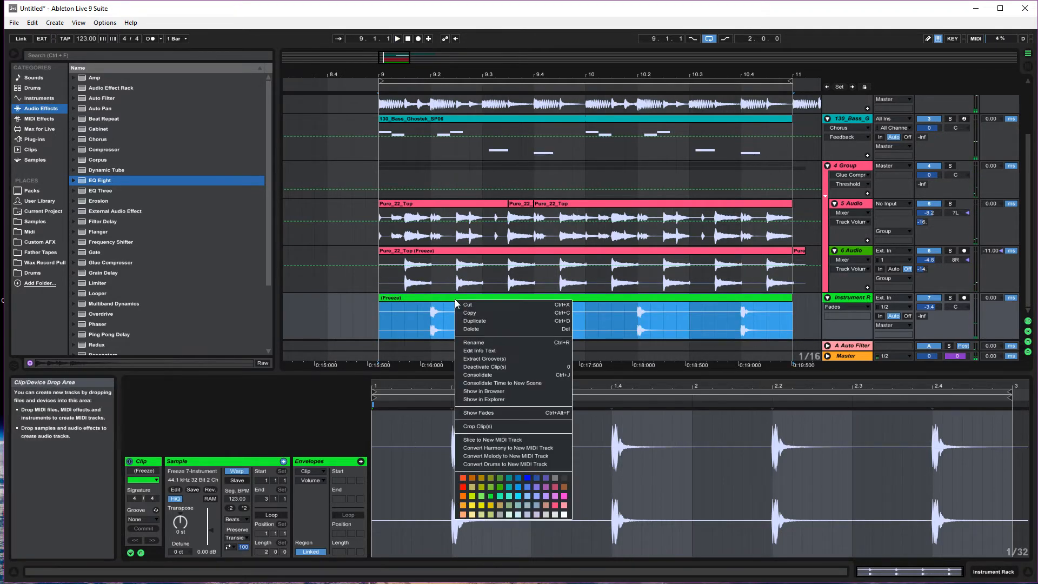
{"action": "left_click", "coordinate": [483, 342]}
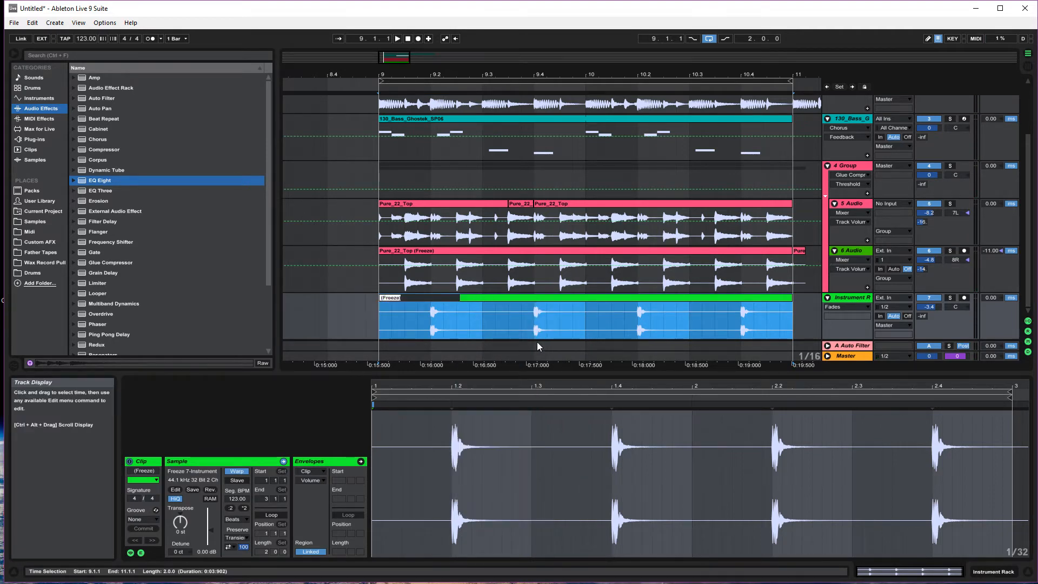
{"action": "type", "text": "Clap"}
{"action": "key", "text": "BackSpace"}
{"action": "key", "text": "BackSpace"}
{"action": "key", "text": "BackSpace"}
{"action": "key", "text": "BackSpace"}
{"action": "key", "text": "BackSpace"}
{"action": "key", "text": "BackSpace"}
{"action": "type", "text": "Homemade Clap loop 1"}
{"action": "key", "text": "Return"}
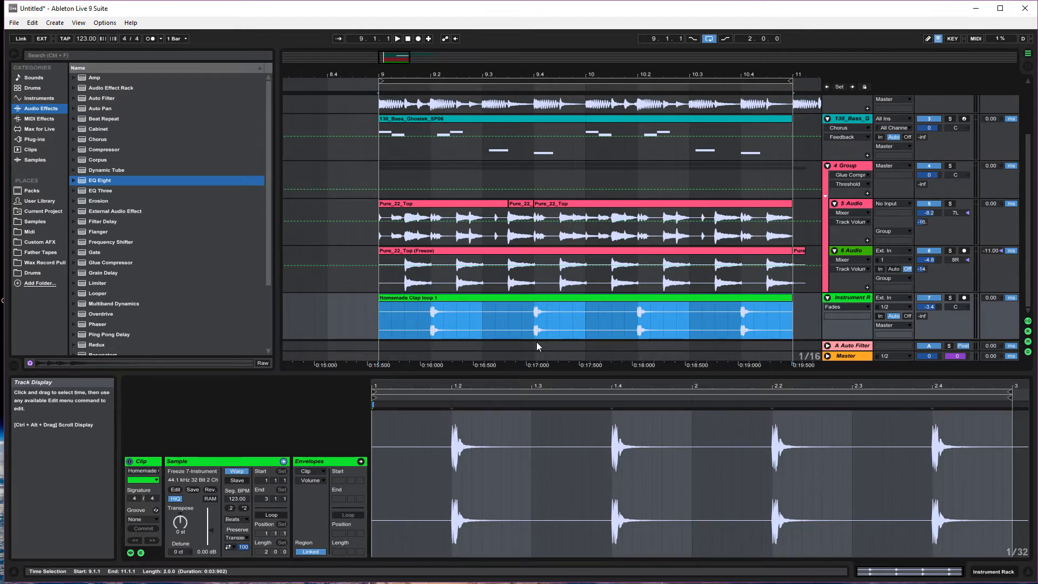
Step: Crop the Homemade Clap loop 1 clip to a new sample and preview it in the current project's Crop folder
{"action": "left_click", "coordinate": [46, 211]}
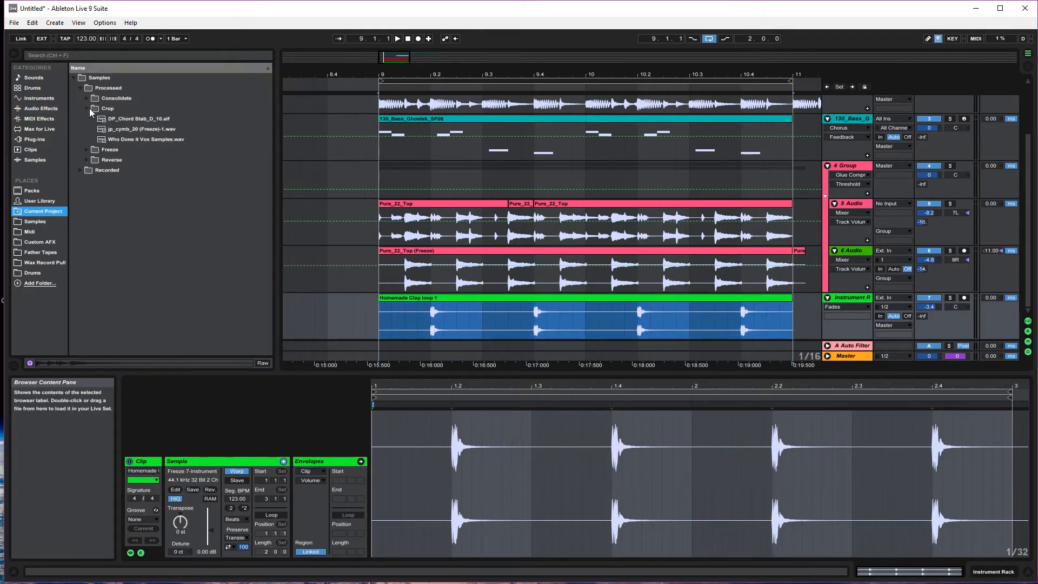
{"action": "right_click", "coordinate": [460, 297]}
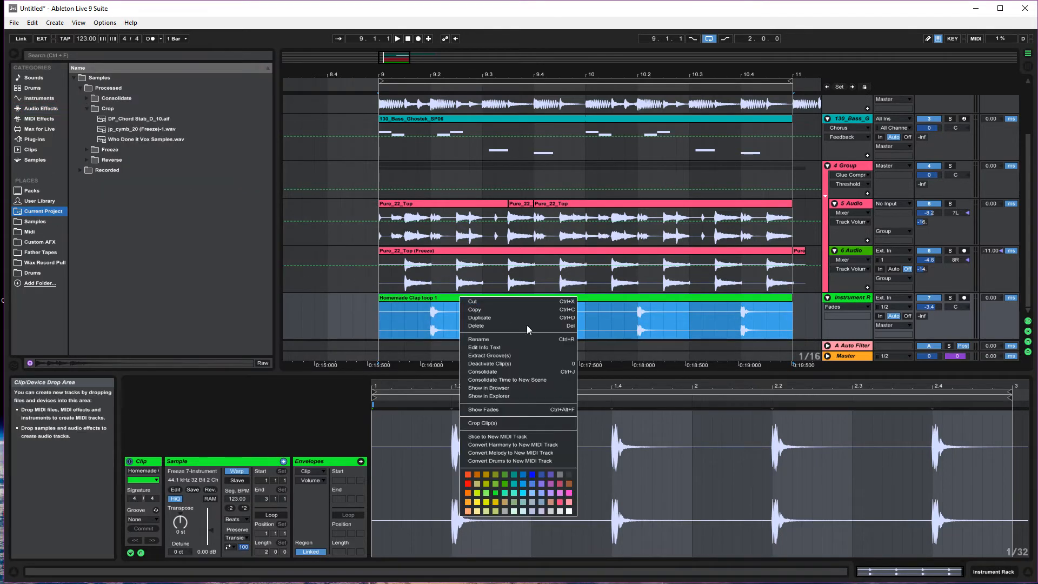
{"action": "left_click", "coordinate": [492, 421]}
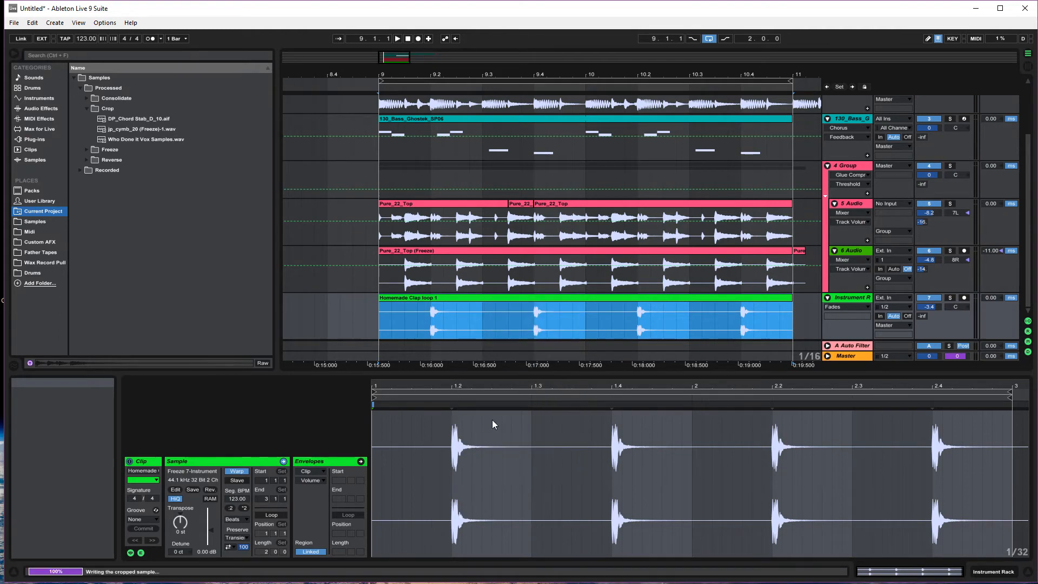
{"action": "left_click", "coordinate": [37, 216]}
{"action": "left_click", "coordinate": [129, 120]}
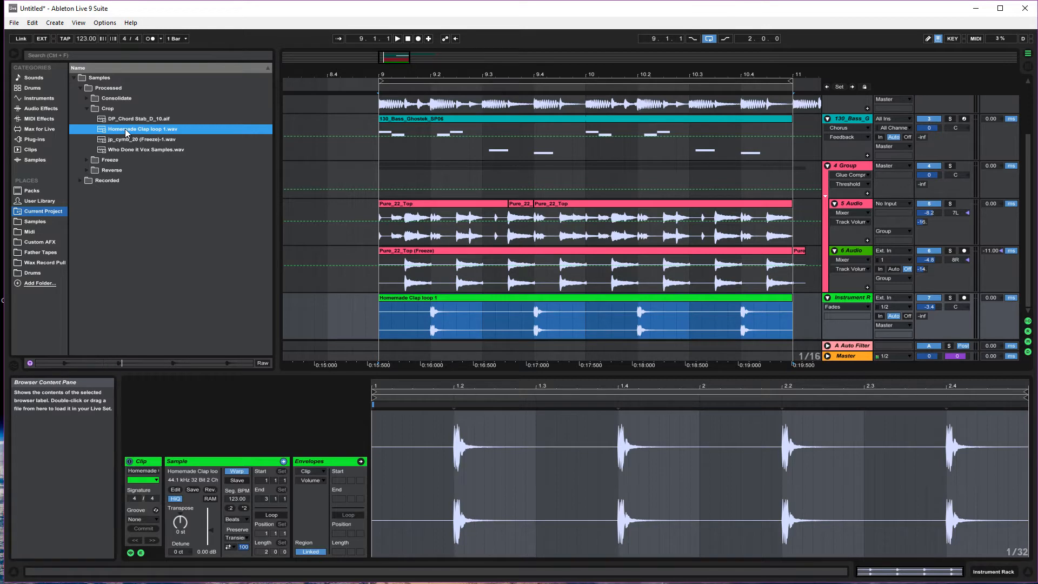
Step: Move Homemade Clap loop 1.wav from the current project into the Drums library's Loops > Tops folder and preview it there
{"action": "left_click", "coordinate": [33, 274]}
{"action": "left_click", "coordinate": [42, 211]}
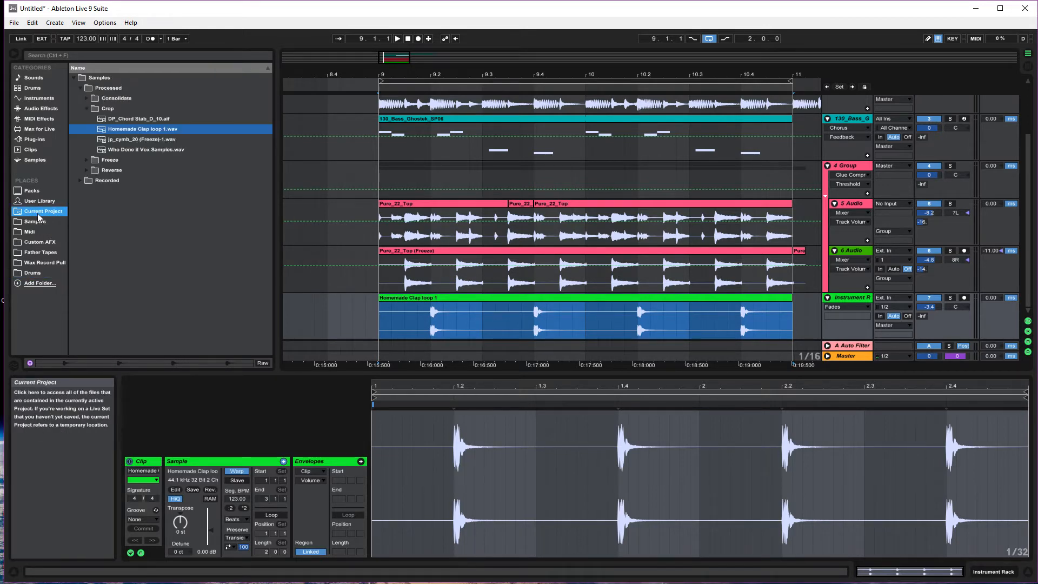
{"action": "left_click_drag", "start_coordinate": [14, 298], "coordinate": [104, 181]}
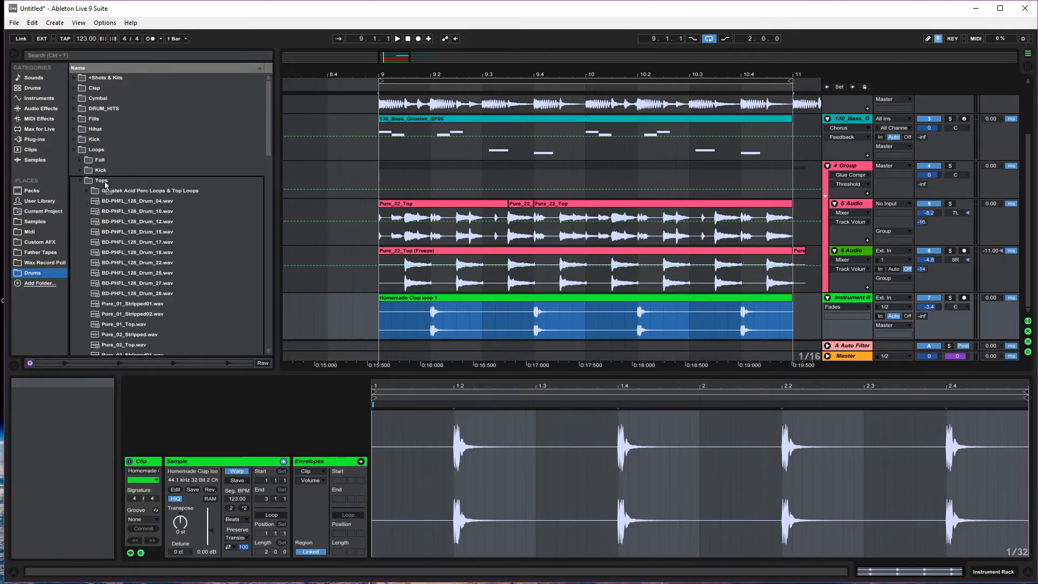
{"action": "scroll", "coordinate": [157, 251], "scroll_direction": "down", "scroll_amount": 2}
{"action": "left_click", "coordinate": [154, 254]}
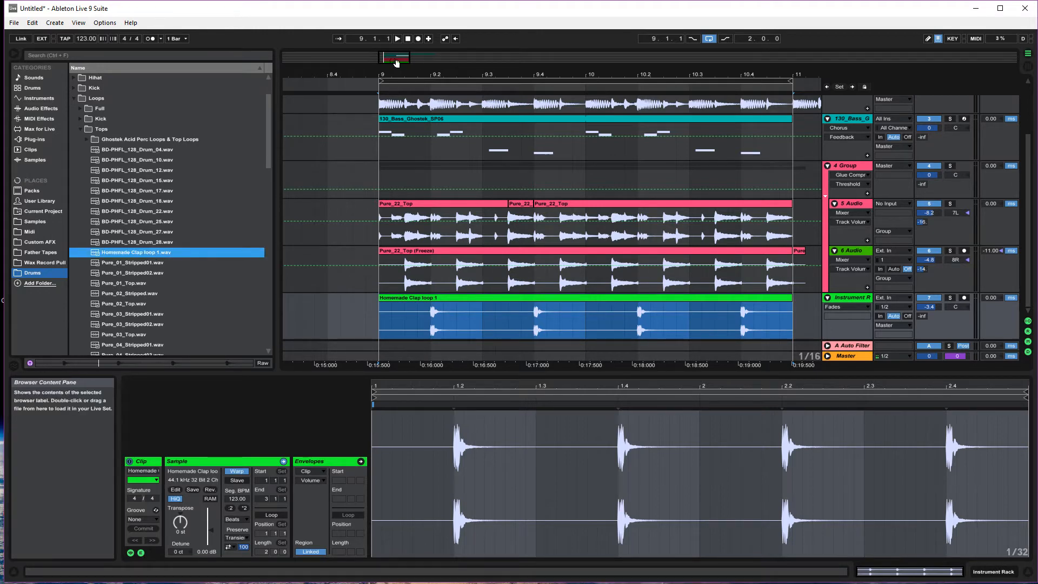
Step: Stop playback and check the contents of the current project's Crop folder
{"action": "left_click", "coordinate": [407, 39]}
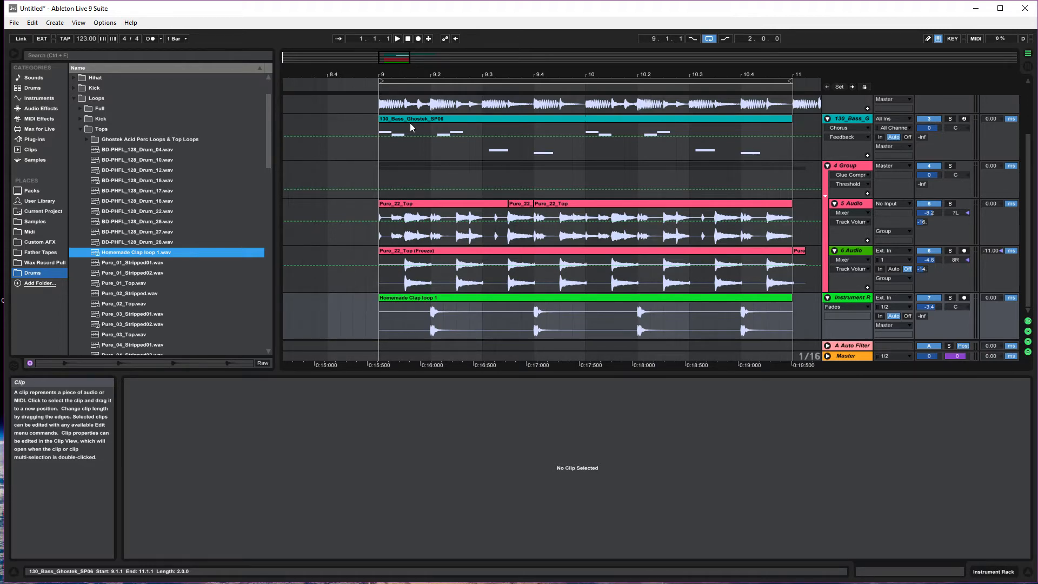
{"action": "left_click", "coordinate": [52, 212]}
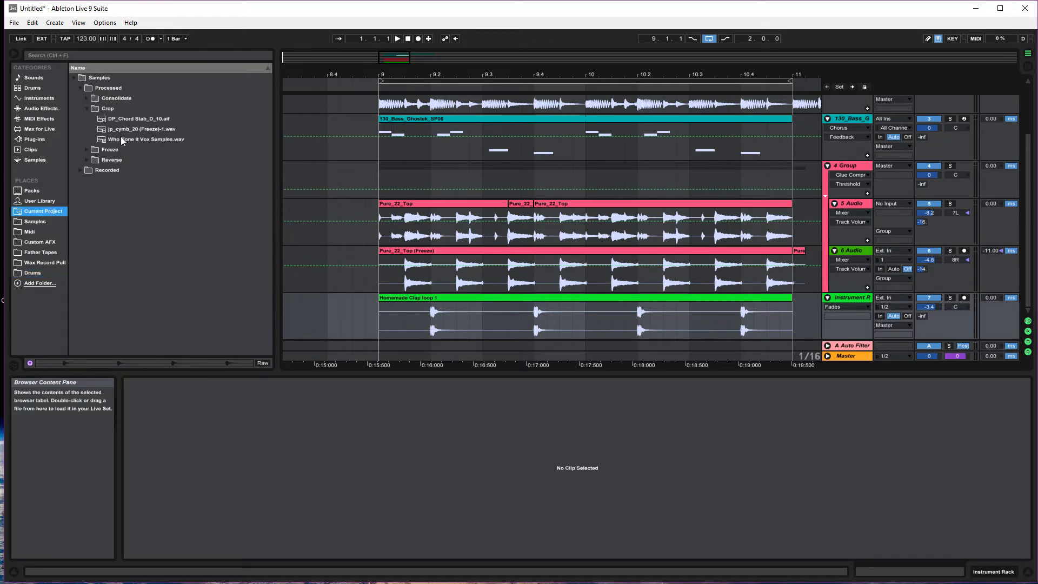
{"action": "left_click", "coordinate": [15, 24]}
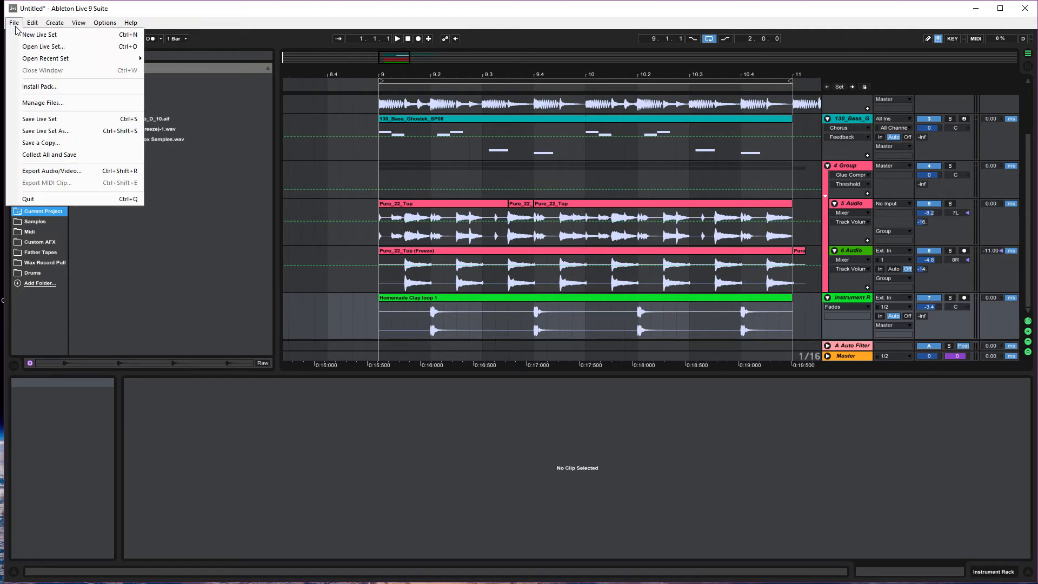
{"action": "left_click", "coordinate": [15, 27]}
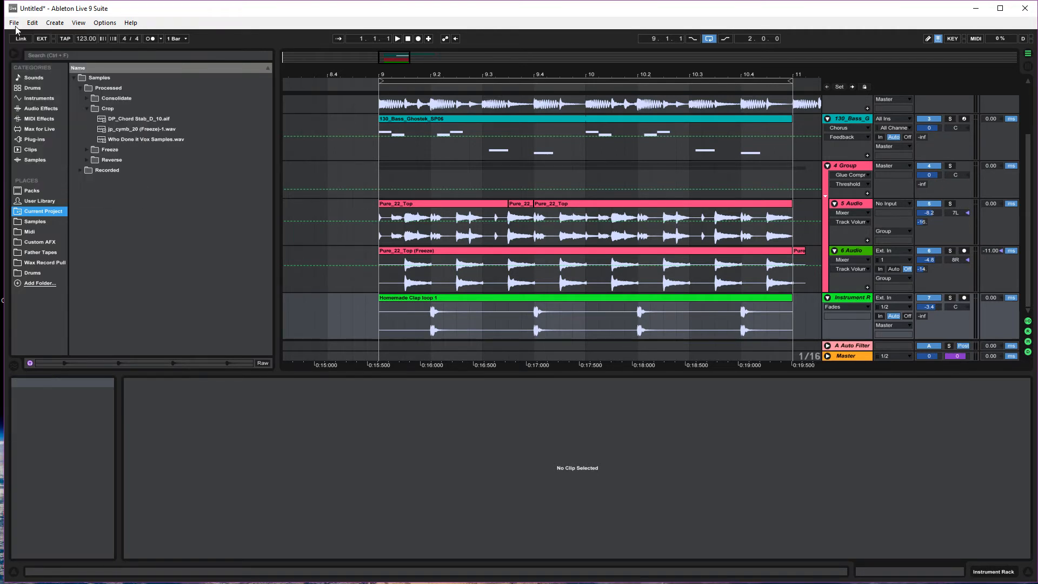
Step: Close the program, saving the set as "Mad class review stream" in the Madclass folder and leaving the temporary project files in place
{"action": "left_click", "coordinate": [1023, 12]}
{"action": "left_click_drag", "start_coordinate": [943, 352], "coordinate": [652, 302]}
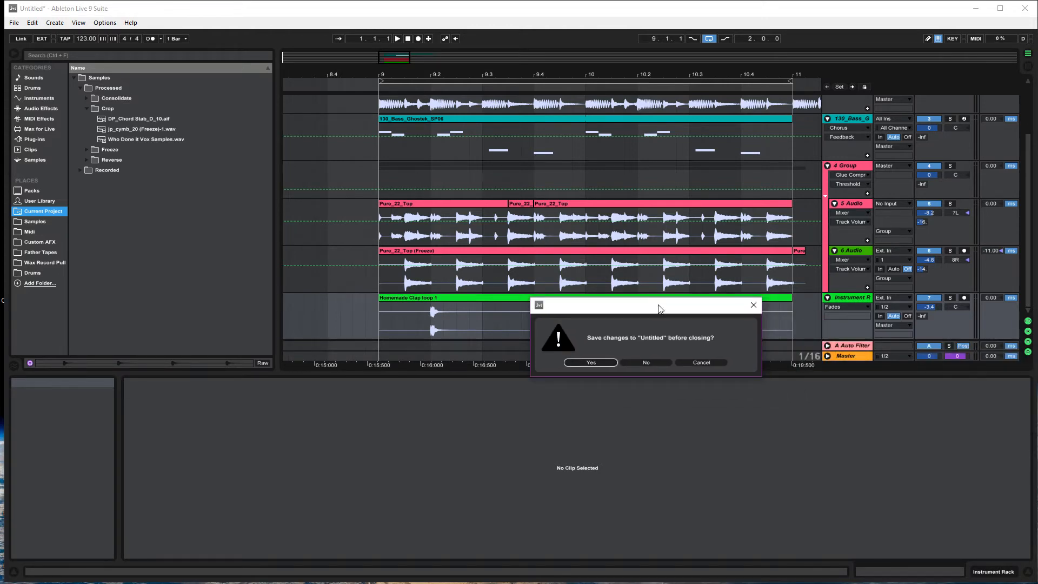
{"action": "left_click", "coordinate": [593, 362]}
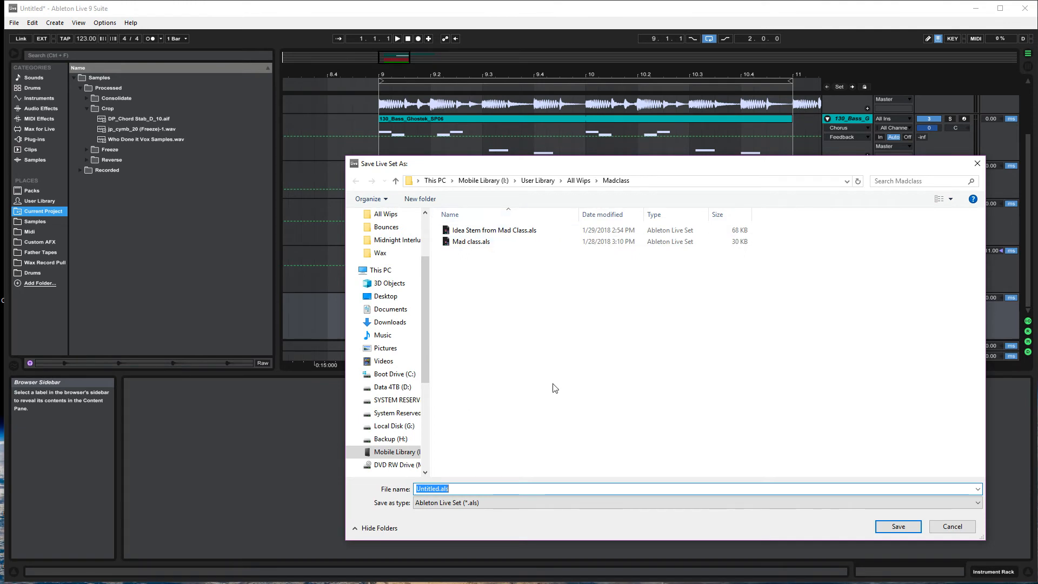
{"action": "type", "text": "Ma"}
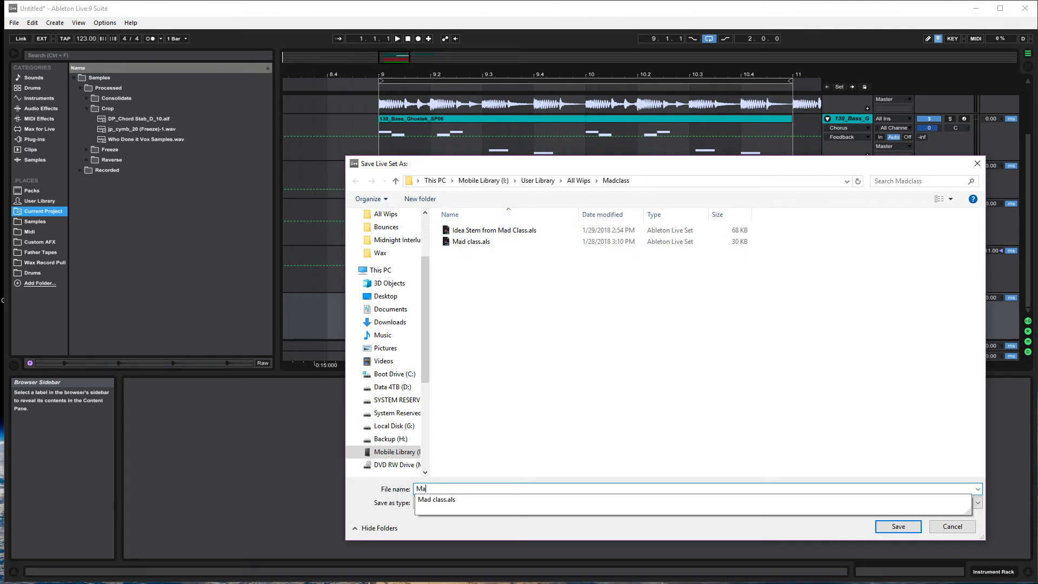
{"action": "type", "text": "d class r"}
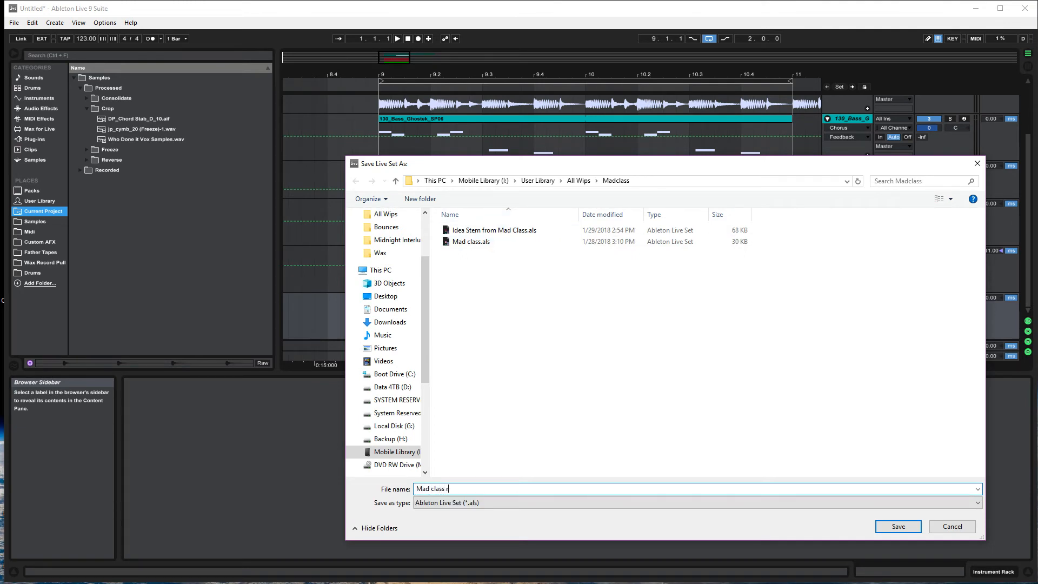
{"action": "type", "text": "eview stream"}
{"action": "key", "text": "Return"}
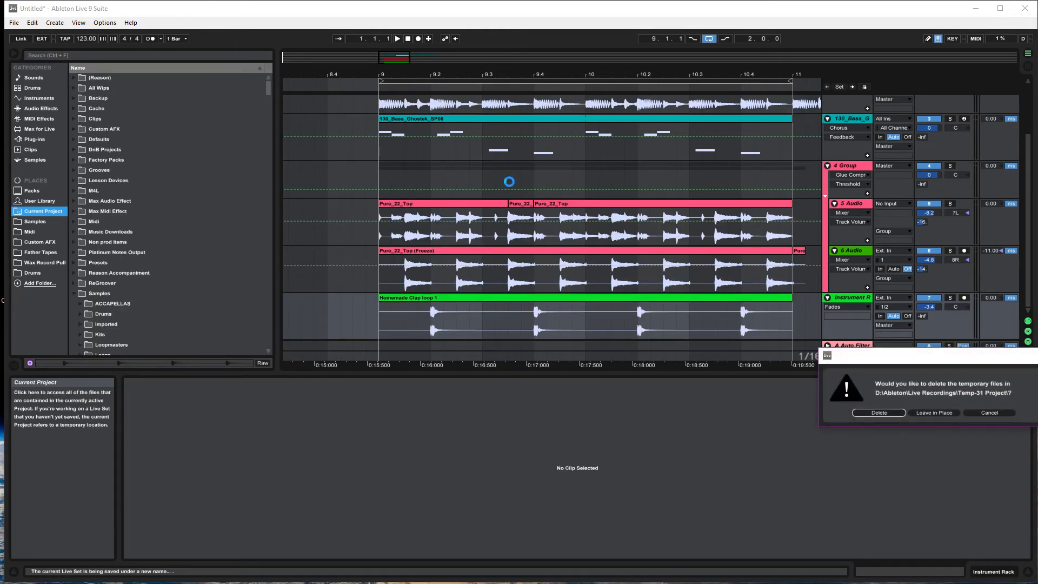
{"action": "left_click_drag", "start_coordinate": [924, 359], "coordinate": [633, 314]}
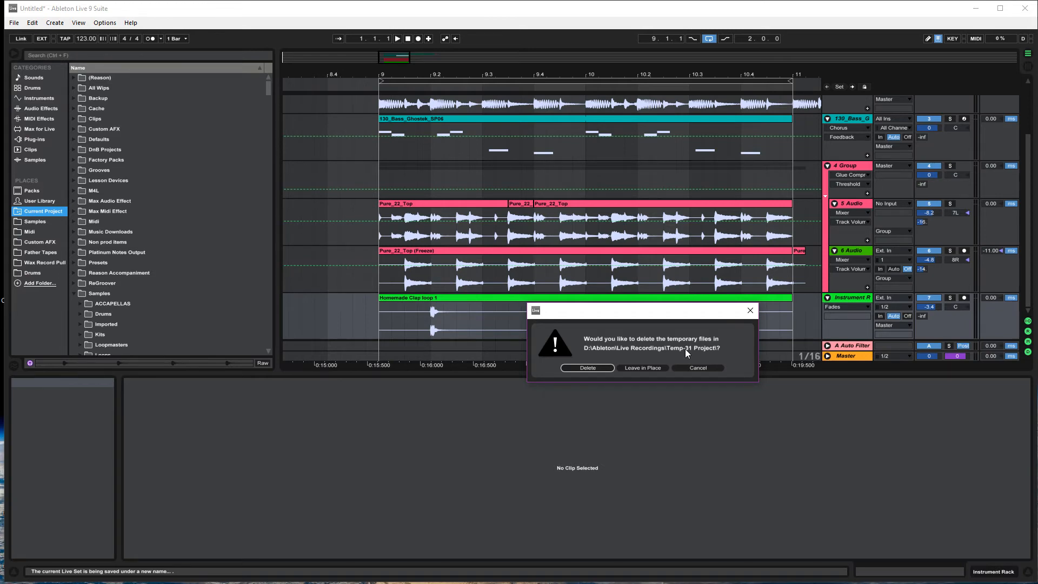
{"action": "left_click", "coordinate": [660, 365]}
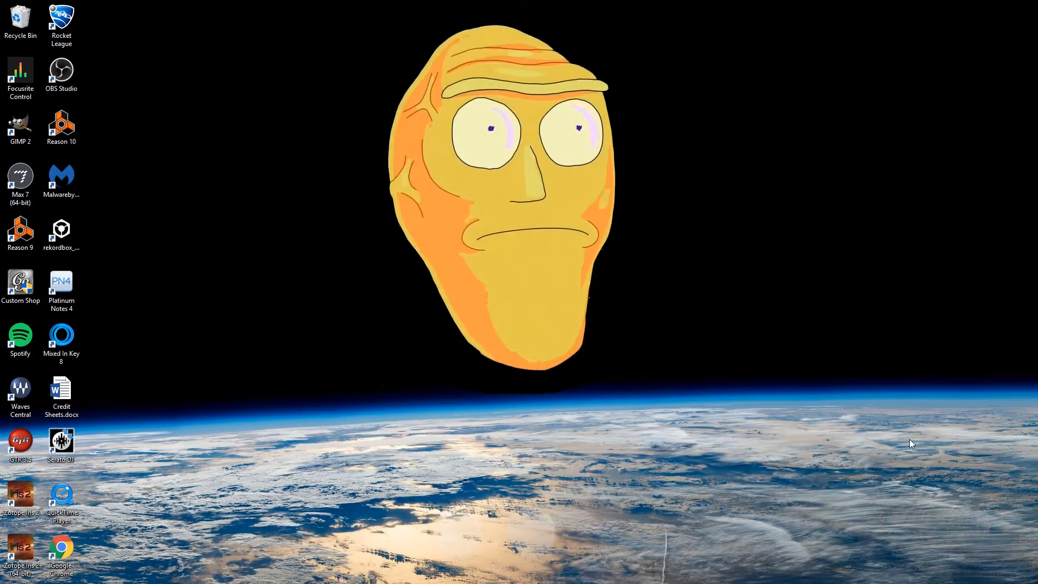
Step: Switch to File Explorer and open the Ableton > Live Recordings folder on the Data 4TB (D:) drive
{"action": "key", "text": "super+e"}
{"action": "left_click_drag", "start_coordinate": [445, 279], "coordinate": [184, 1]}
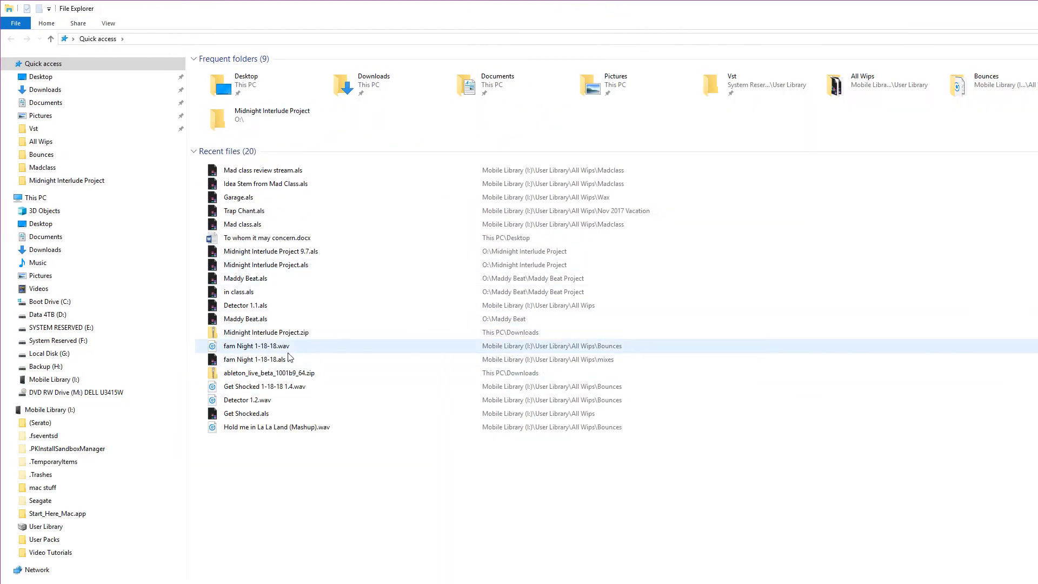
{"action": "left_click", "coordinate": [68, 316]}
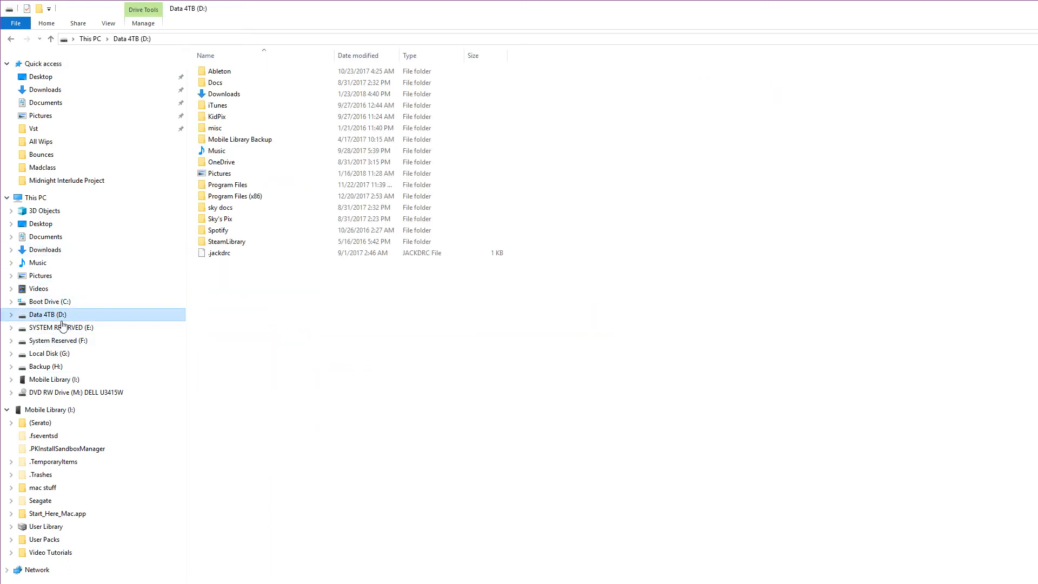
{"action": "double_click", "coordinate": [236, 75]}
{"action": "double_click", "coordinate": [237, 75]}
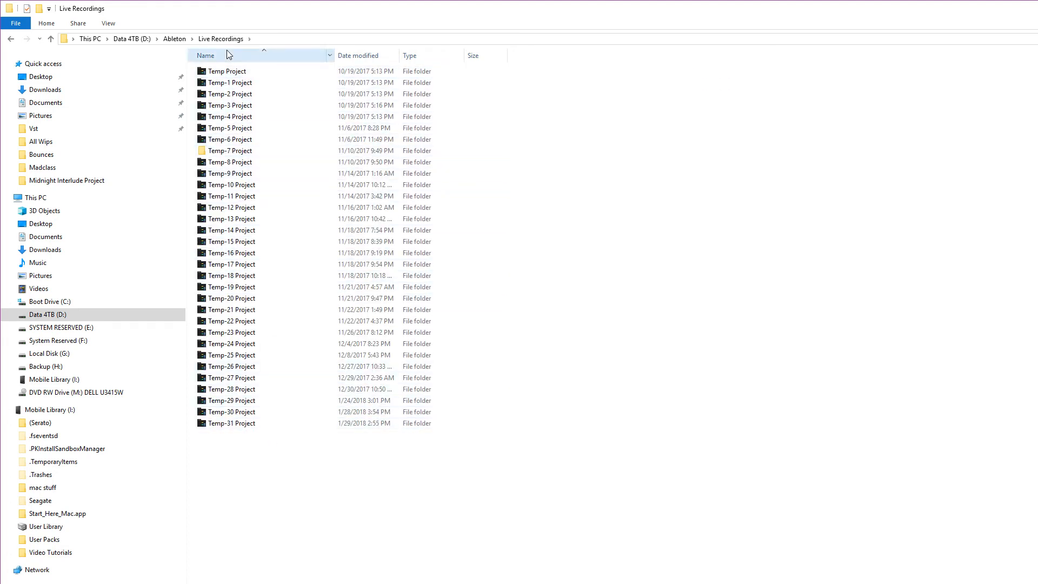
Step: Inspect the Temp Project folder and its Ableton Project Info subfolder, and return to Live Recordings
{"action": "double_click", "coordinate": [226, 72]}
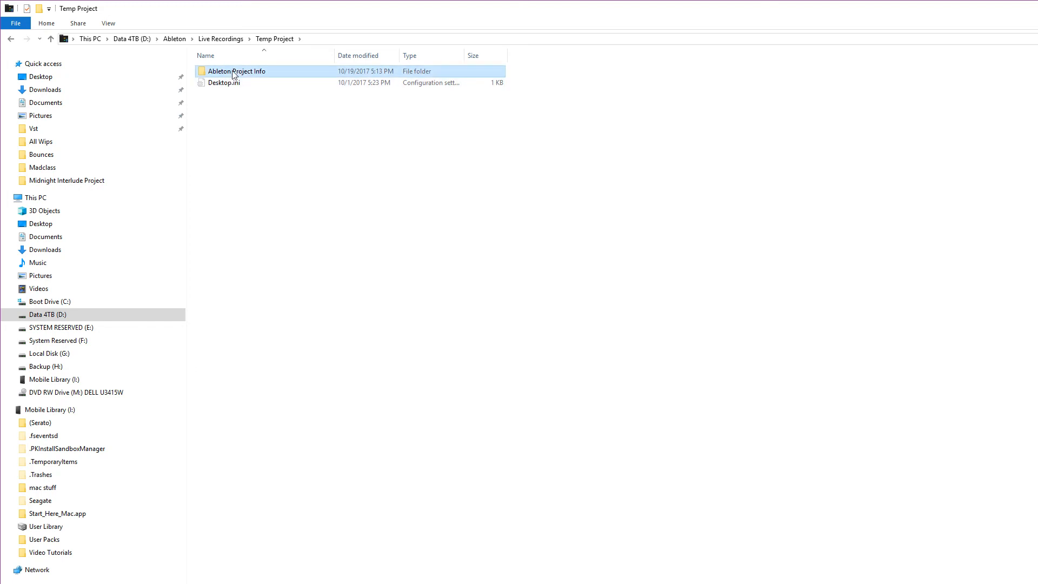
{"action": "double_click", "coordinate": [229, 74]}
{"action": "key", "text": "alt+Left"}
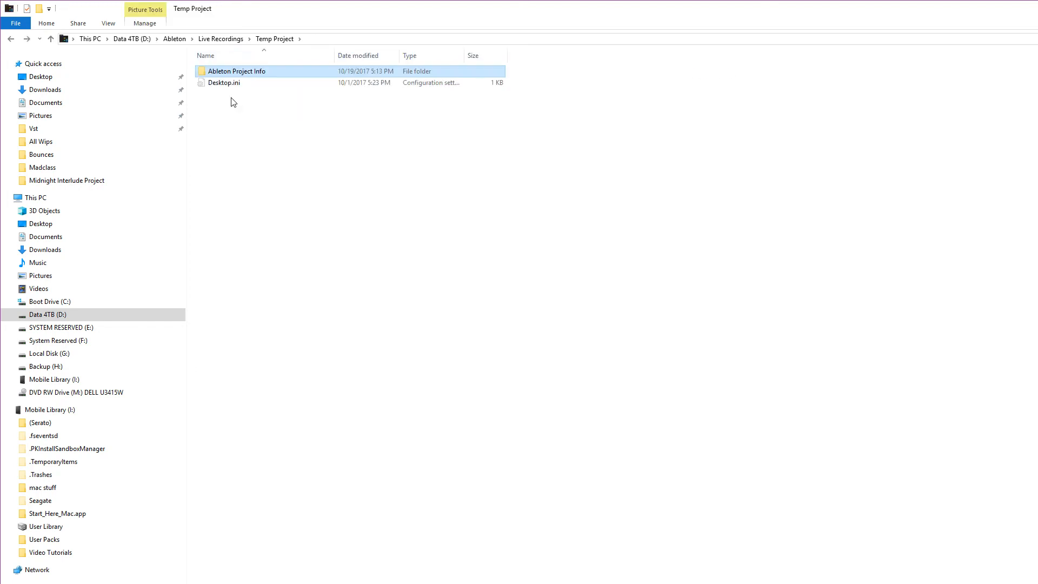
{"action": "key", "text": "alt+Left"}
{"action": "double_click", "coordinate": [233, 74]}
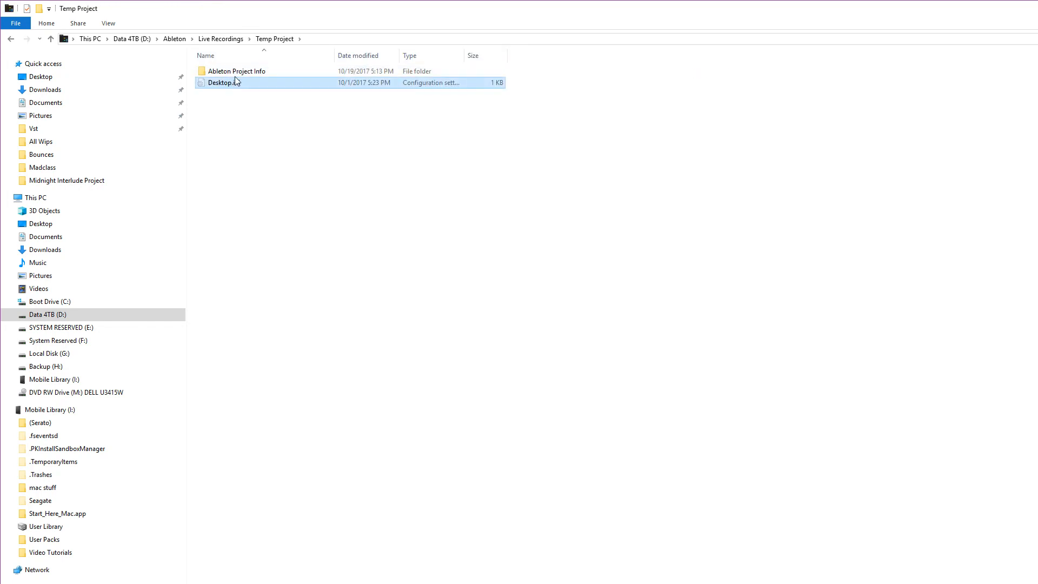
{"action": "double_click", "coordinate": [232, 73]}
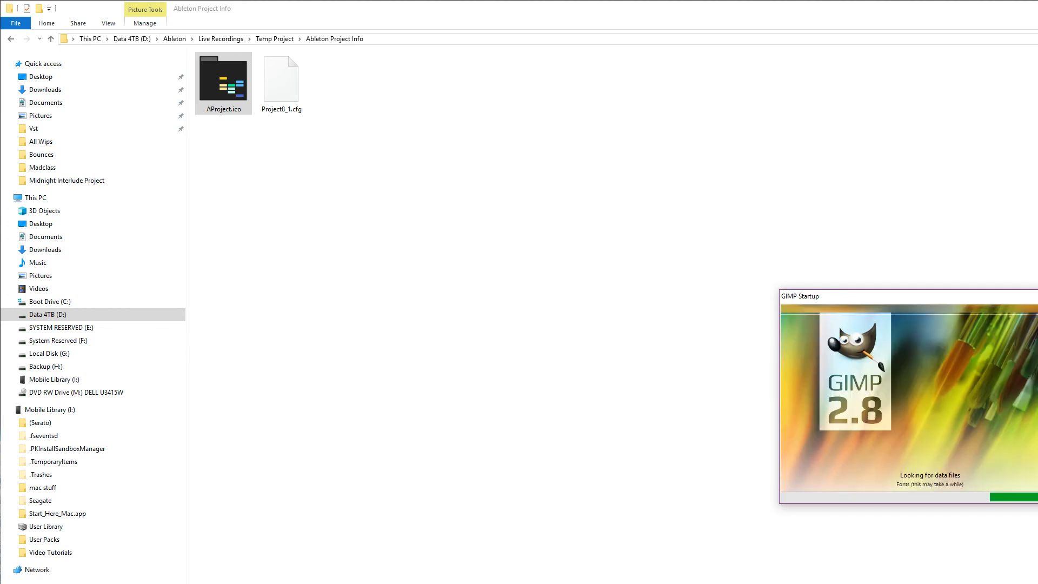
{"action": "left_click", "coordinate": [280, 89]}
{"action": "key", "text": "alt+Left"}
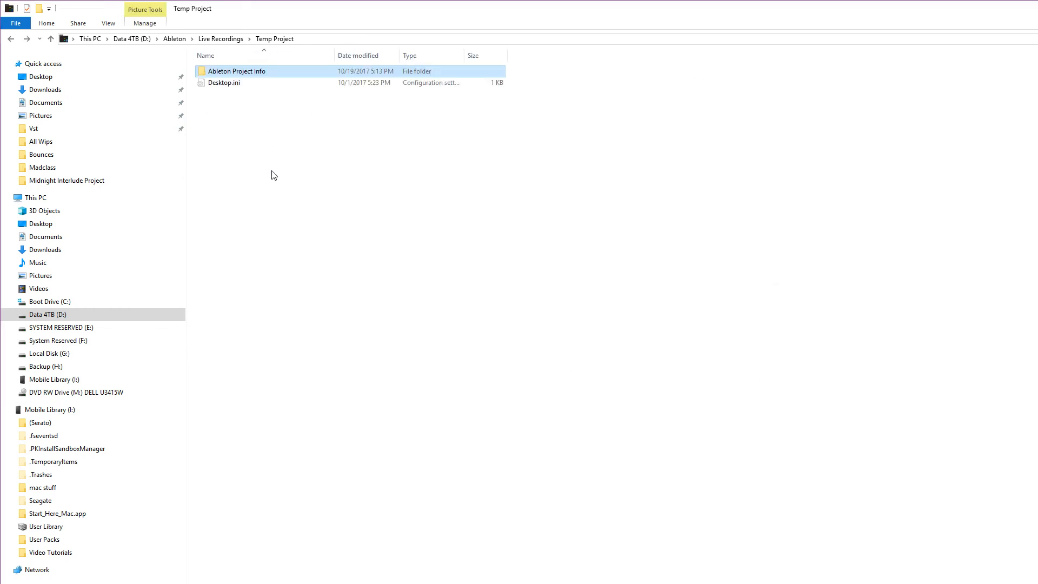
{"action": "key", "text": "alt+Left"}
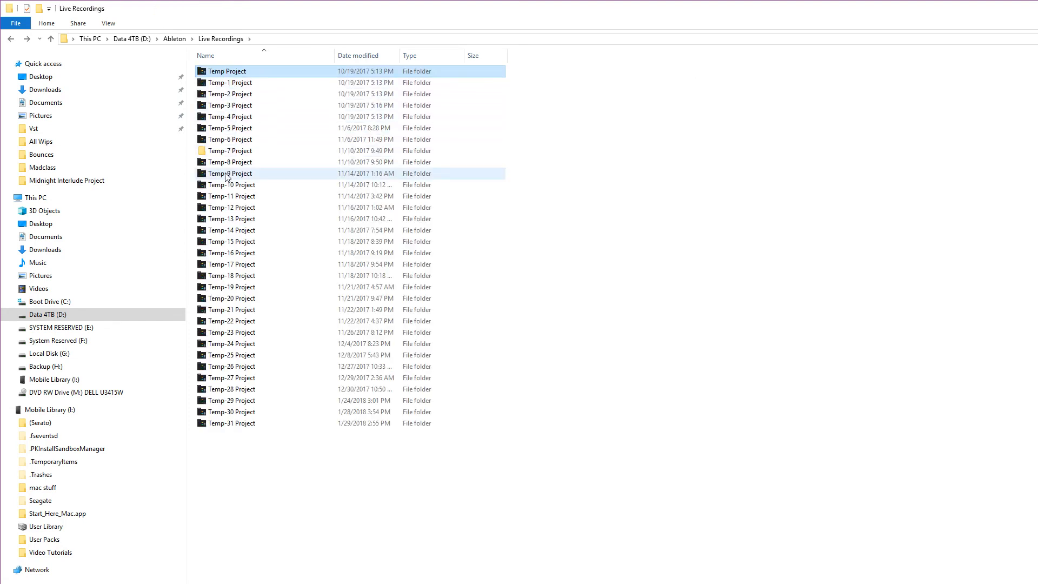
Step: Look through Temp-7 Project's Samples > Processed > Crop folders and return to Live Recordings
{"action": "double_click", "coordinate": [243, 150]}
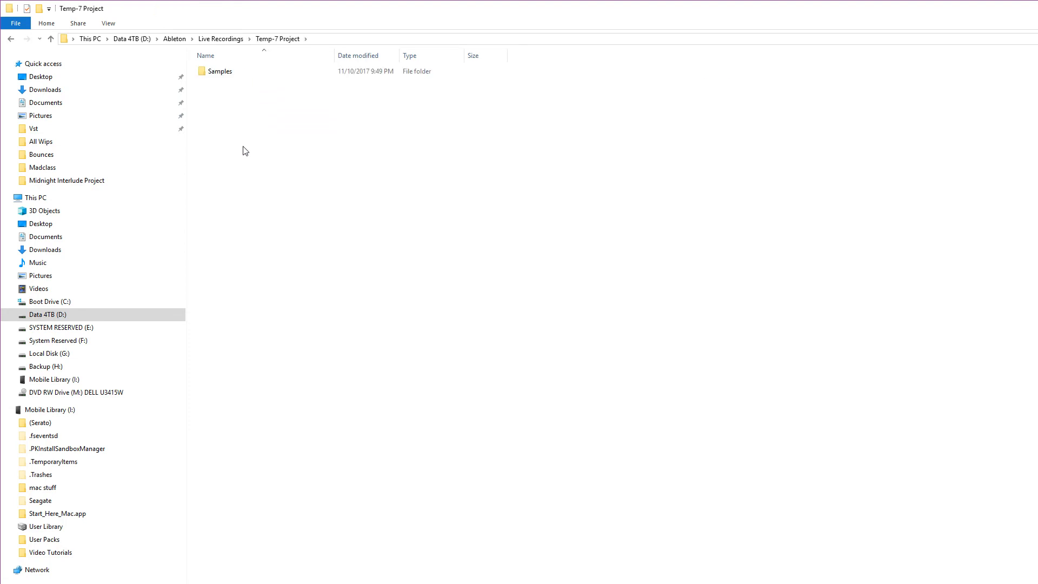
{"action": "double_click", "coordinate": [238, 71]}
{"action": "double_click", "coordinate": [215, 72]}
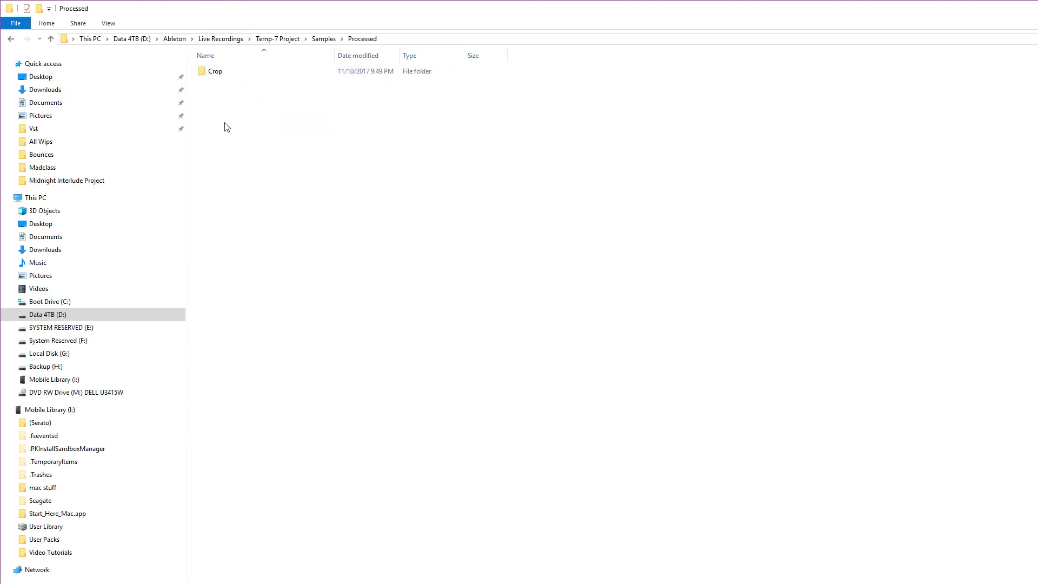
{"action": "double_click", "coordinate": [252, 75]}
{"action": "key", "text": "BackSpace"}
{"action": "key", "text": "BackSpace"}
{"action": "key", "text": "BackSpace"}
{"action": "key", "text": "BackSpace"}
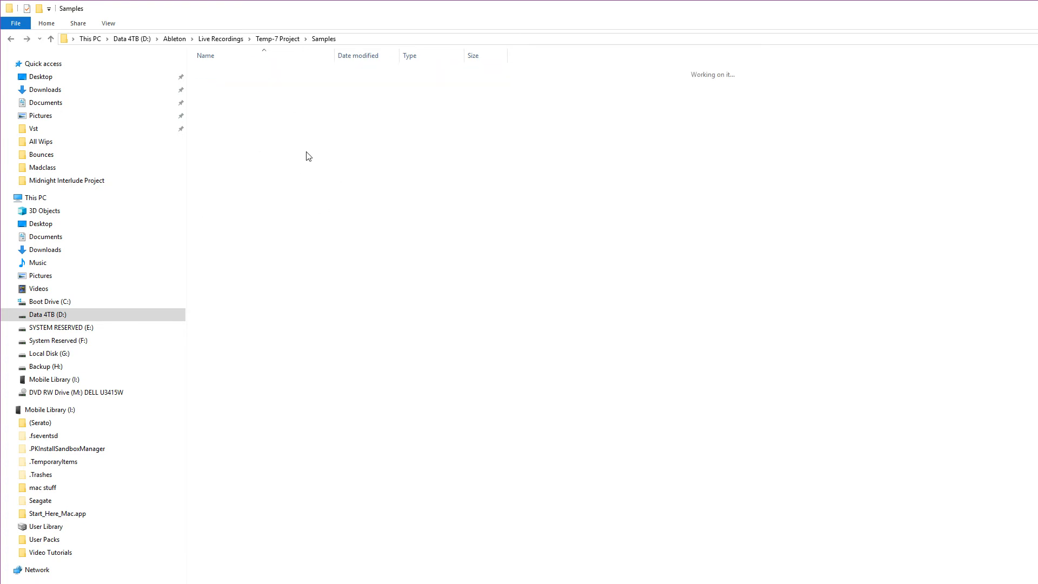
Step: Look through Temp-17 Project's Samples > Processed > Crop folders and return to Live Recordings
{"action": "double_click", "coordinate": [267, 270]}
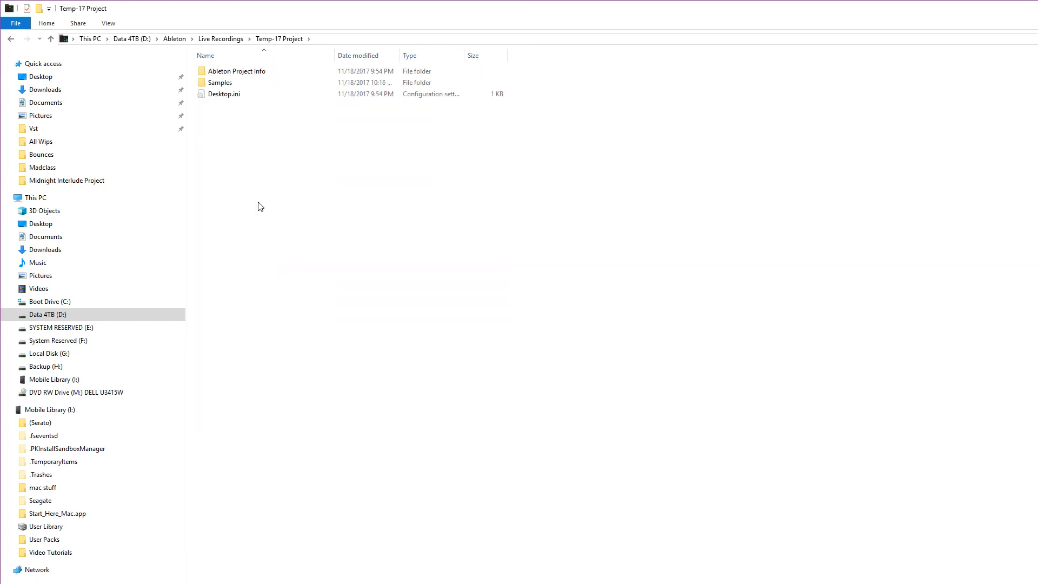
{"action": "double_click", "coordinate": [238, 83]}
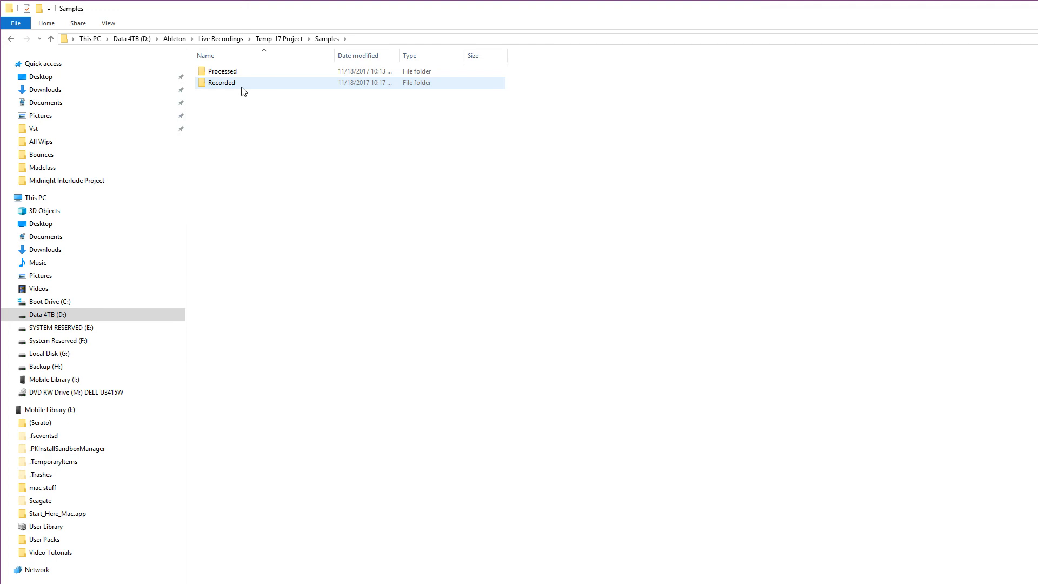
{"action": "double_click", "coordinate": [243, 72]}
{"action": "double_click", "coordinate": [247, 74]}
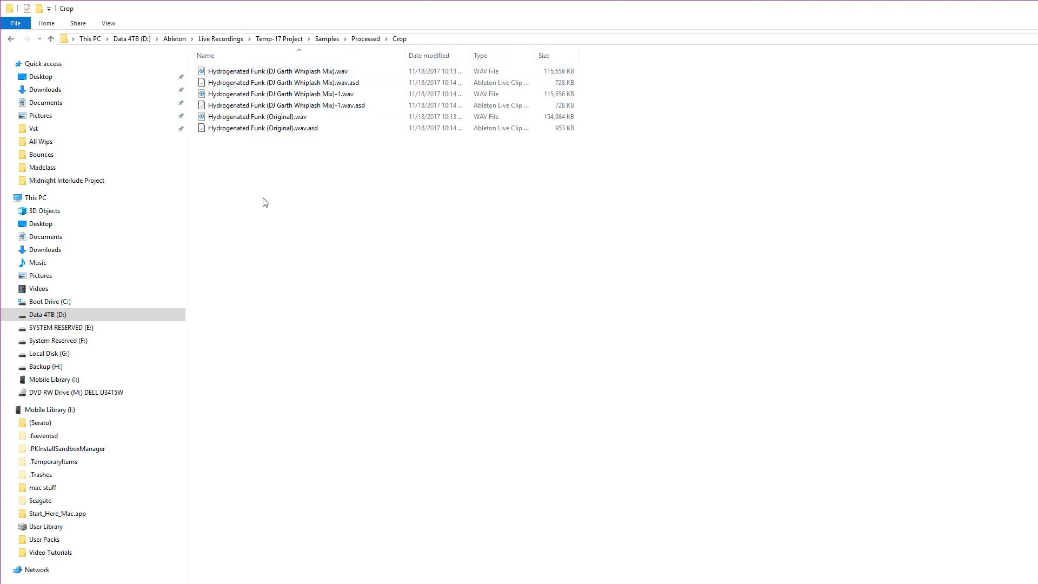
{"action": "key", "text": "BackSpace"}
{"action": "key", "text": "BackSpace"}
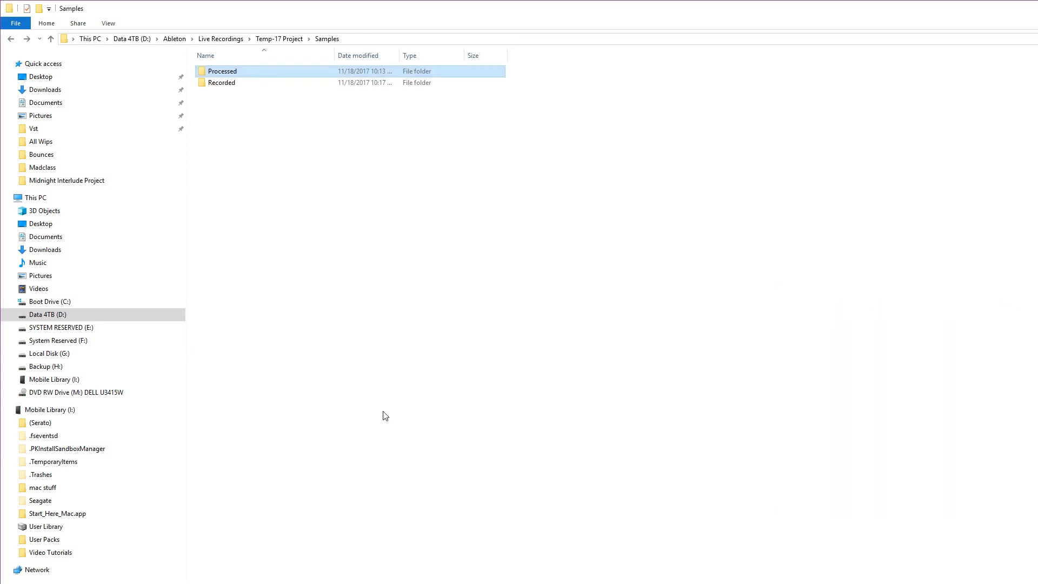
{"action": "key", "text": "BackSpace"}
{"action": "key", "text": "BackSpace"}
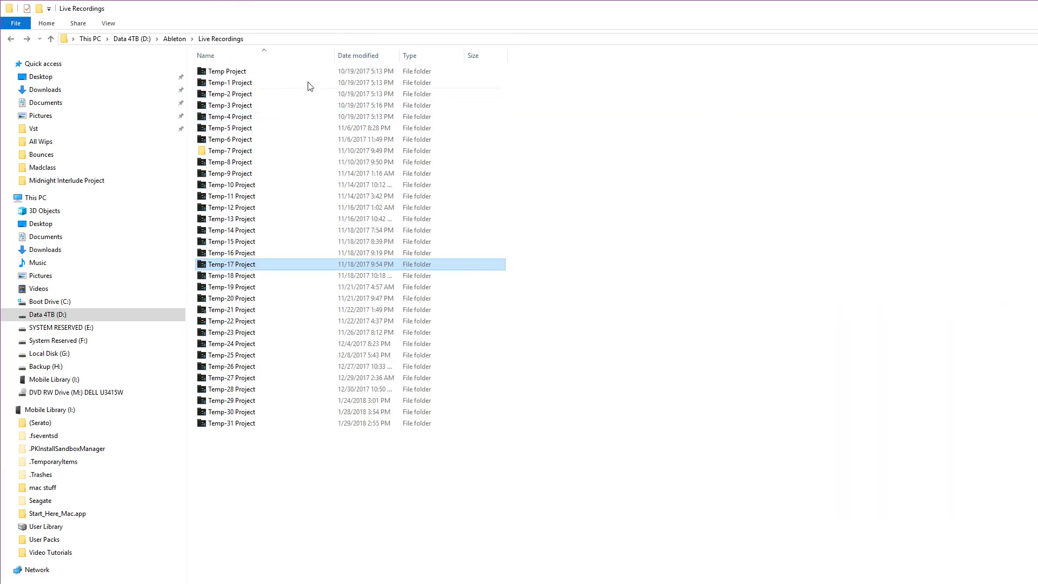
Step: Check the contents of the Temp Project folder and delete that folder from Live Recordings
{"action": "double_click", "coordinate": [232, 71]}
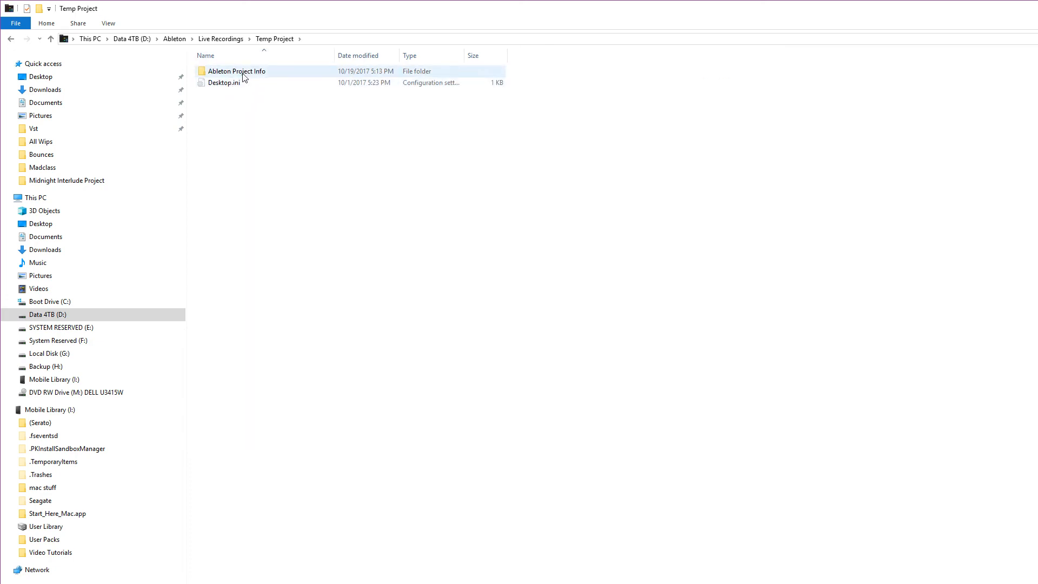
{"action": "key", "text": "BackSpace"}
{"action": "double_click", "coordinate": [236, 72]}
{"action": "key", "text": "BackSpace"}
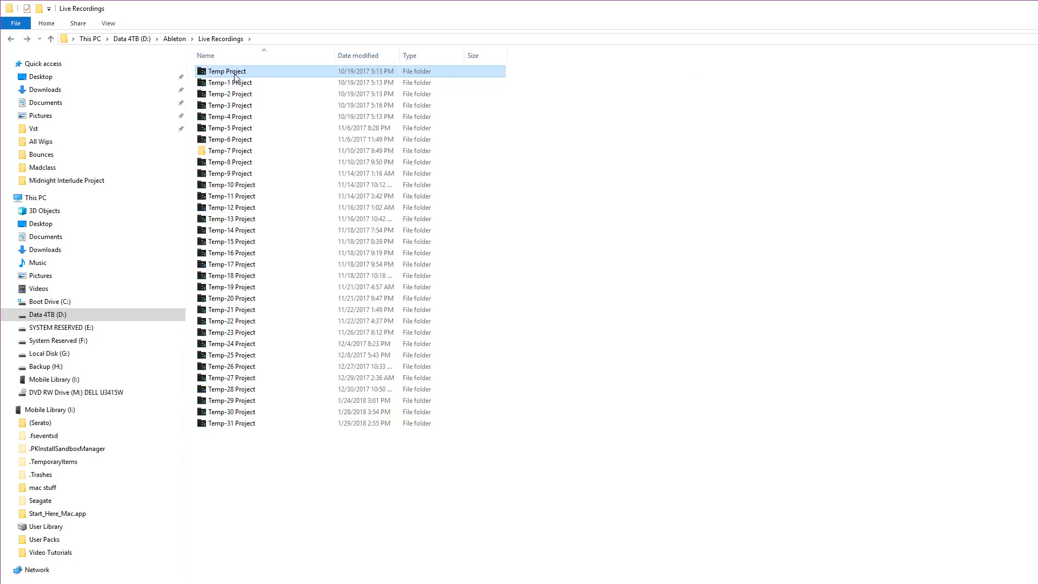
{"action": "right_click", "coordinate": [234, 77]}
{"action": "left_click", "coordinate": [279, 251]}
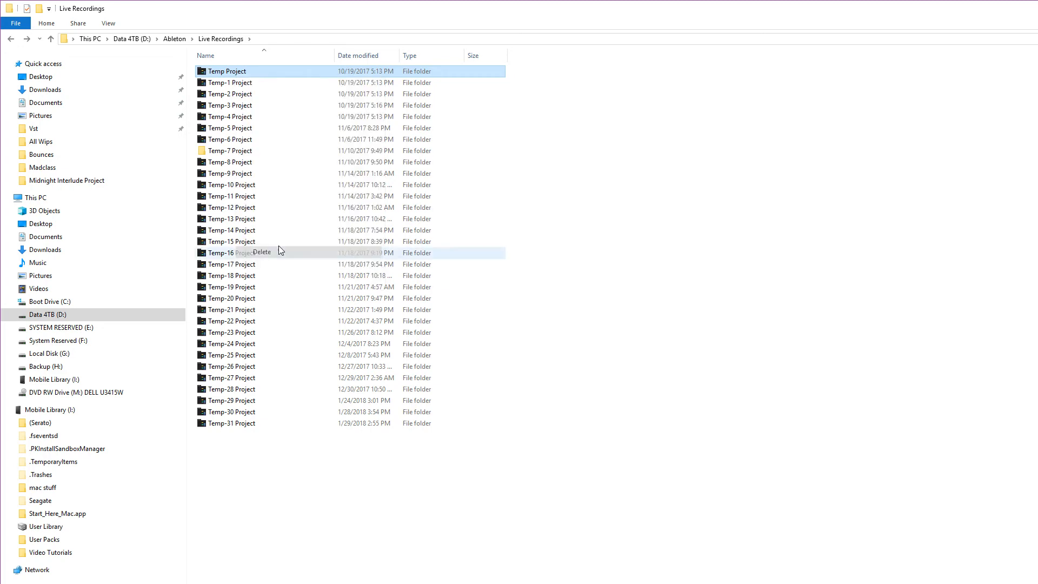
Step: Check the contents of the Temp-1 Project folder and delete that folder from Live Recordings
{"action": "double_click", "coordinate": [238, 72]}
{"action": "key", "text": "BackSpace"}
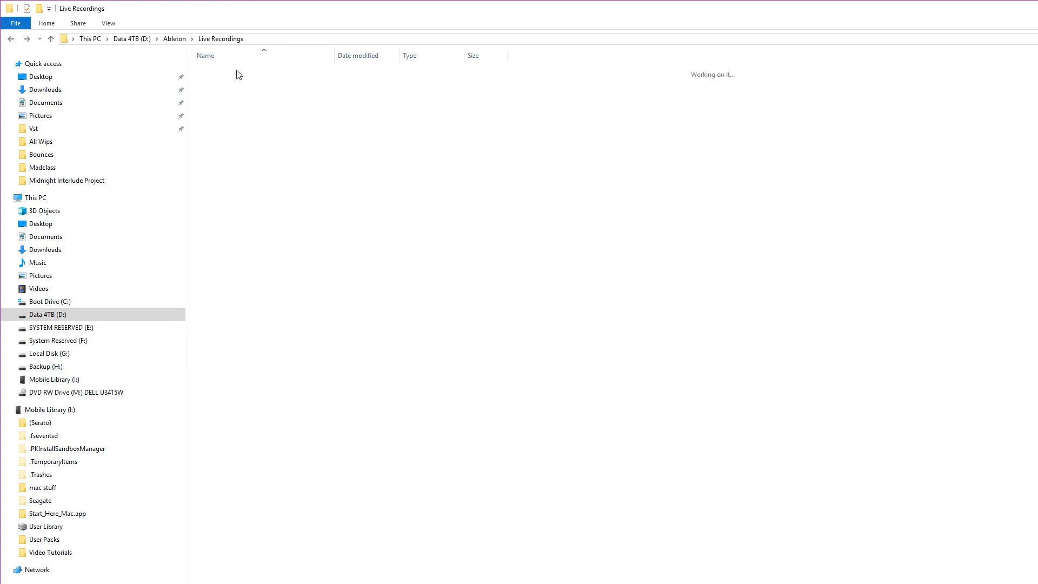
{"action": "right_click", "coordinate": [239, 73]}
{"action": "left_click", "coordinate": [262, 252]}
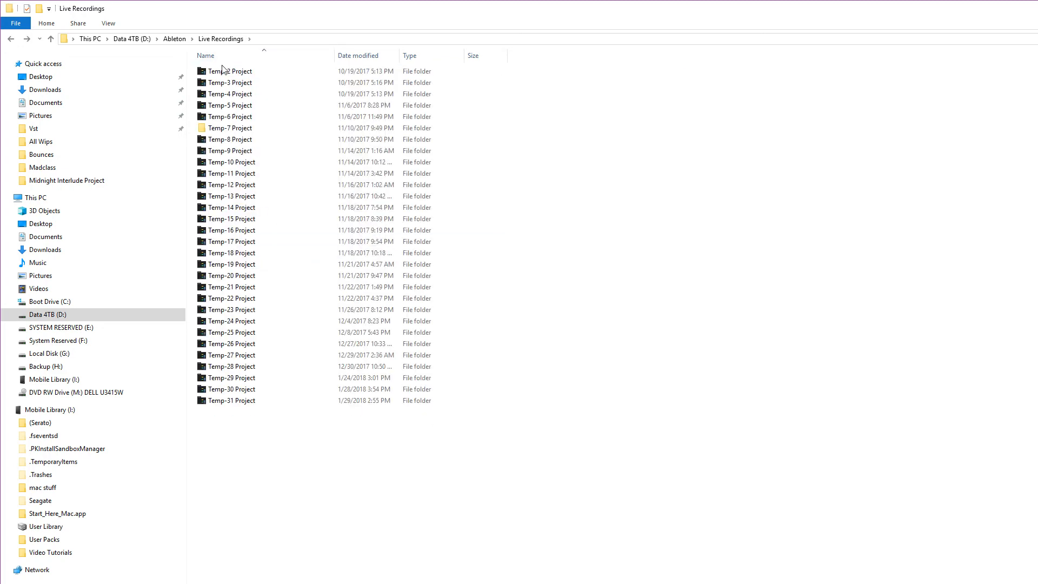
Step: Check Temp-2 Project's Samples > Recorded folder and delete Temp-2 Project from Live Recordings
{"action": "double_click", "coordinate": [224, 71]}
{"action": "double_click", "coordinate": [264, 79]}
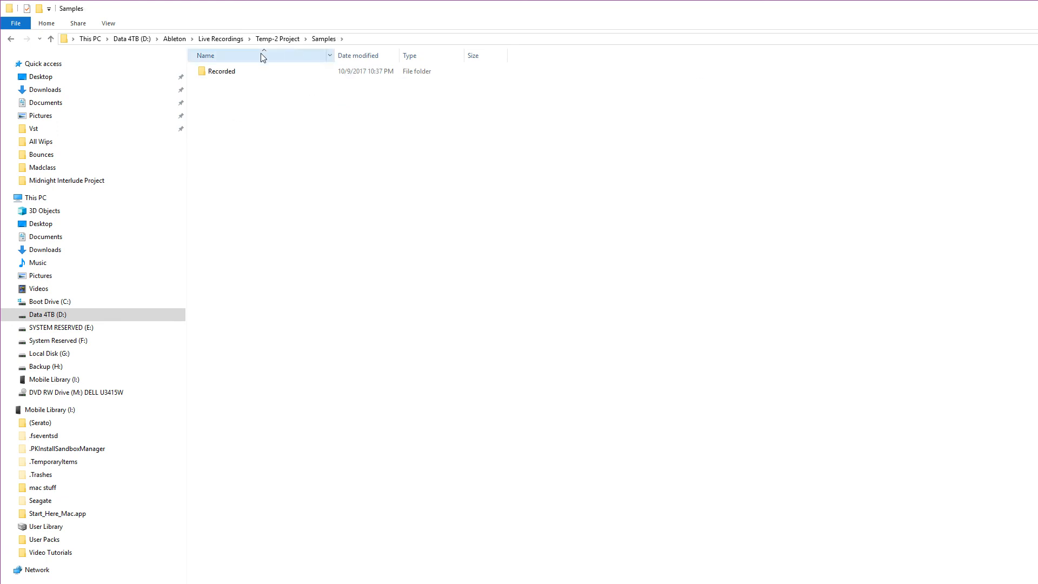
{"action": "double_click", "coordinate": [250, 72]}
{"action": "key", "text": "BackSpace"}
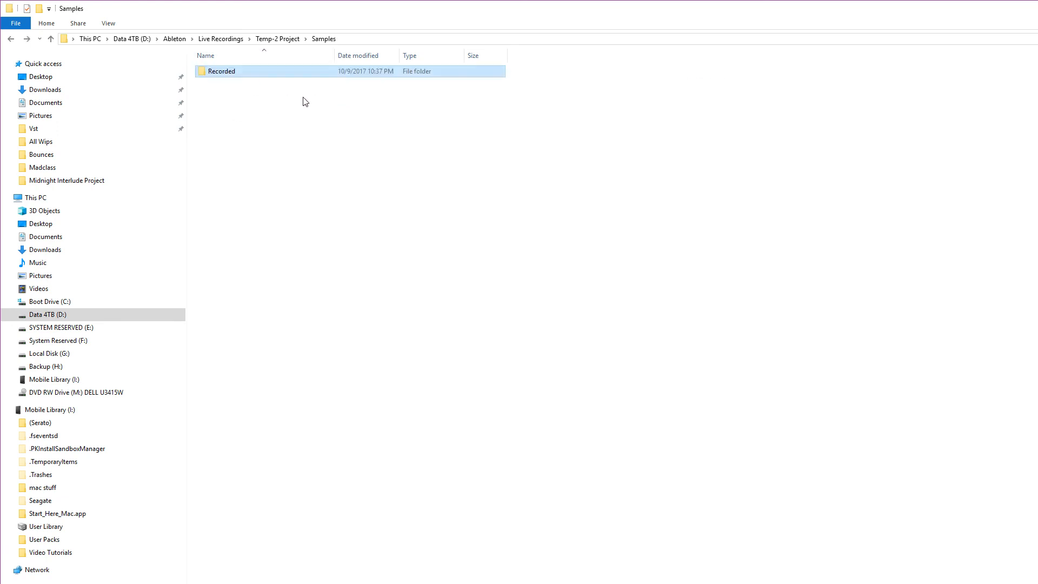
{"action": "key", "text": "BackSpace"}
{"action": "key", "text": "BackSpace"}
{"action": "right_click", "coordinate": [245, 75]}
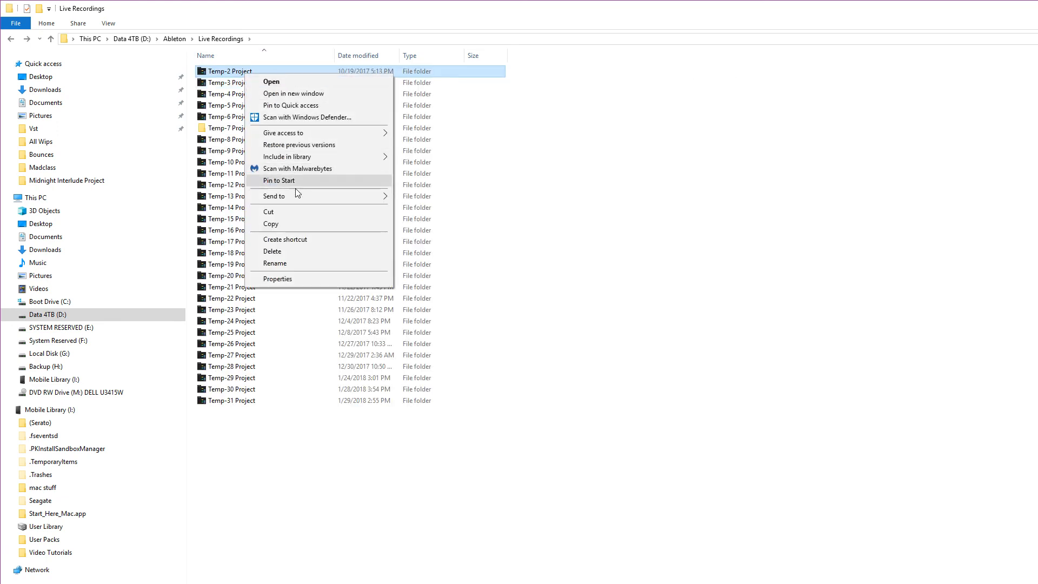
{"action": "left_click", "coordinate": [296, 251]}
Step: Examine the Consolidate and Crop folders under Temp-3 Project's Samples > Processed and return to Samples
{"action": "double_click", "coordinate": [232, 74]}
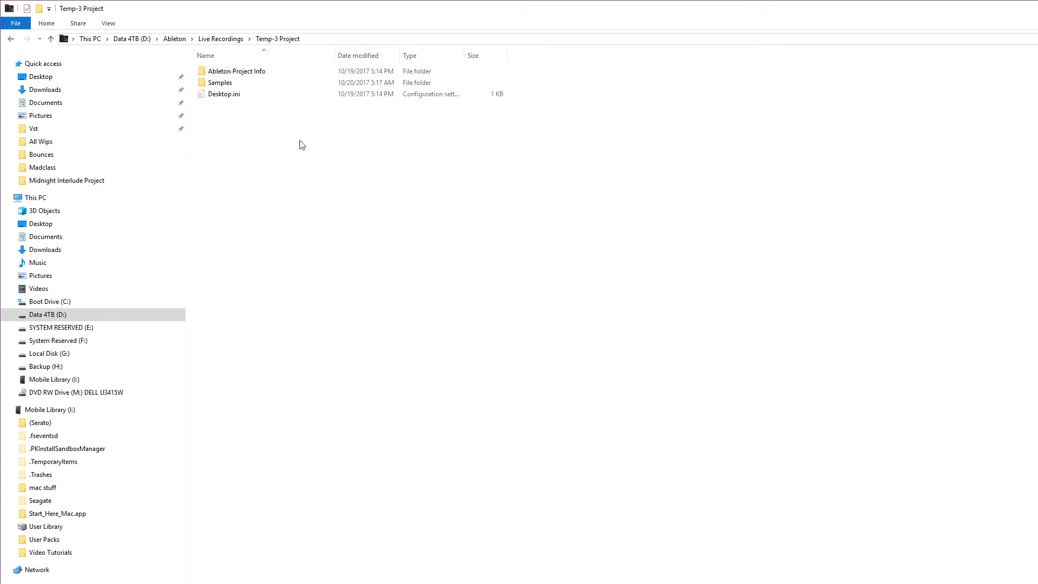
{"action": "double_click", "coordinate": [231, 83]}
{"action": "double_click", "coordinate": [238, 72]}
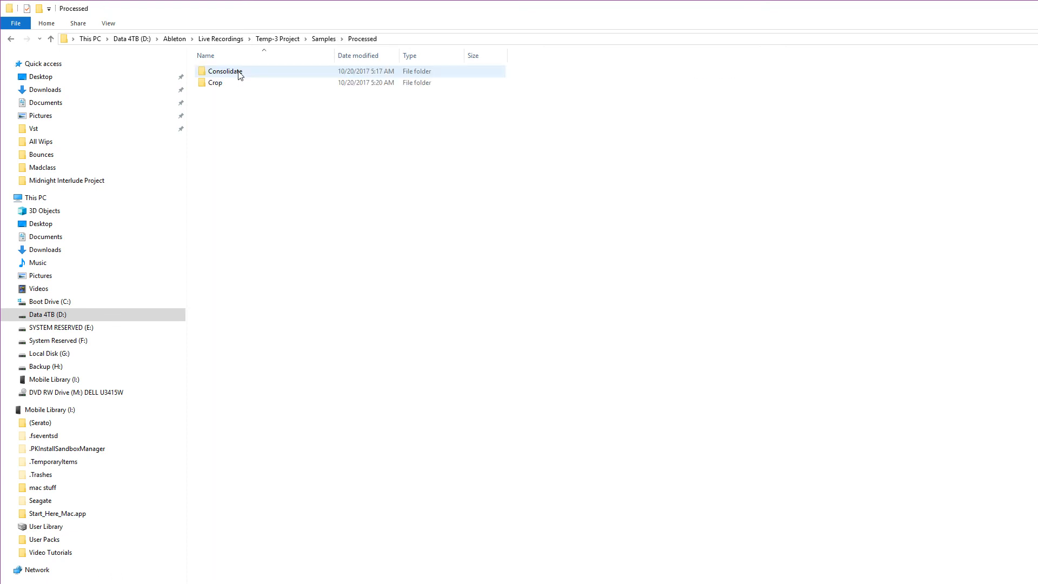
{"action": "double_click", "coordinate": [246, 72]}
{"action": "key", "text": "BackSpace"}
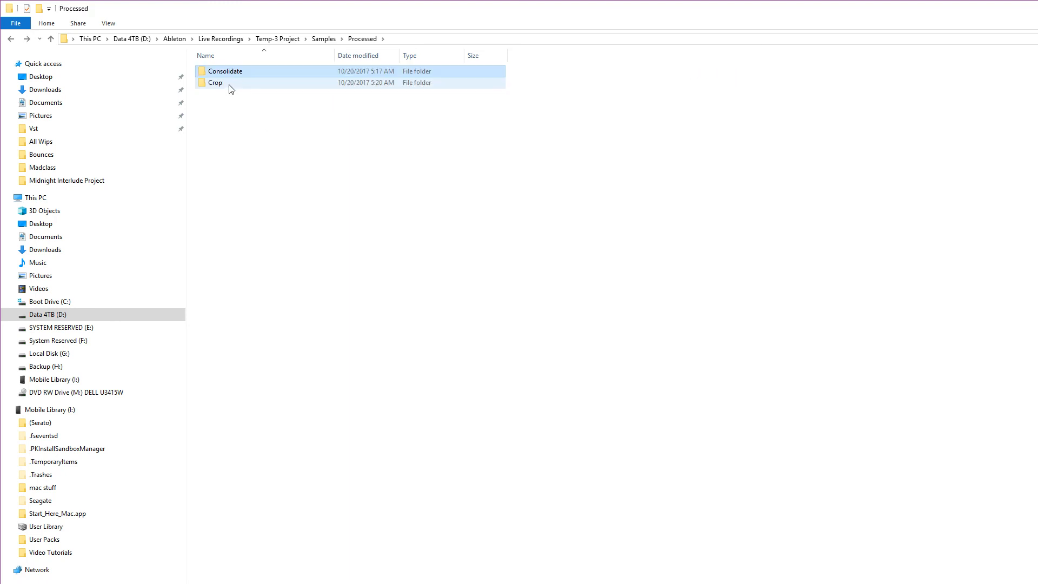
{"action": "double_click", "coordinate": [232, 84]}
{"action": "left_click", "coordinate": [251, 72]}
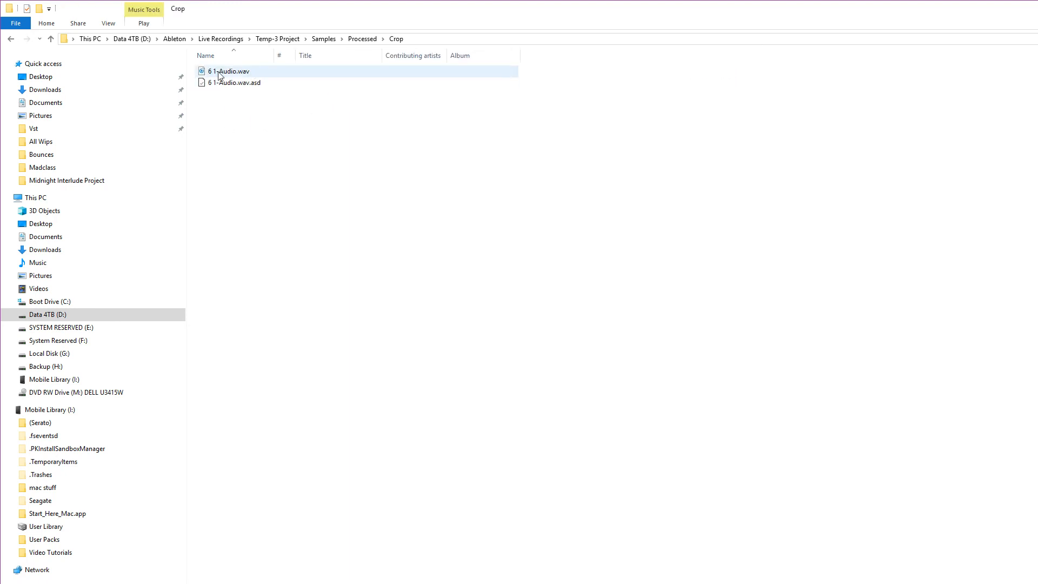
{"action": "key", "text": "BackSpace"}
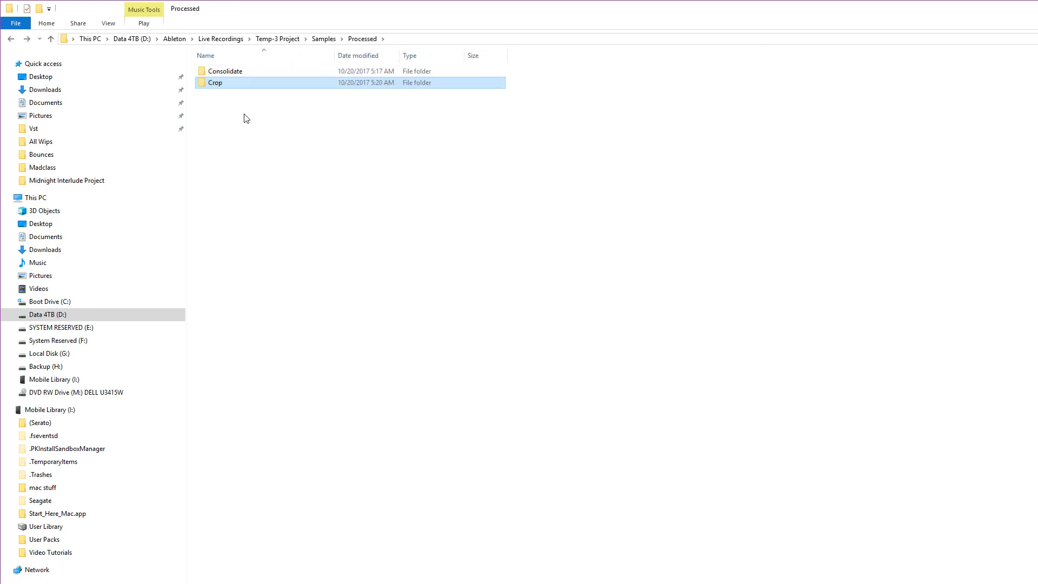
{"action": "key", "text": "BackSpace"}
Step: Examine the audio files in Temp-3 Project's Recorded folder and return to Live Recordings
{"action": "left_click", "coordinate": [232, 86]}
{"action": "double_click", "coordinate": [231, 85]}
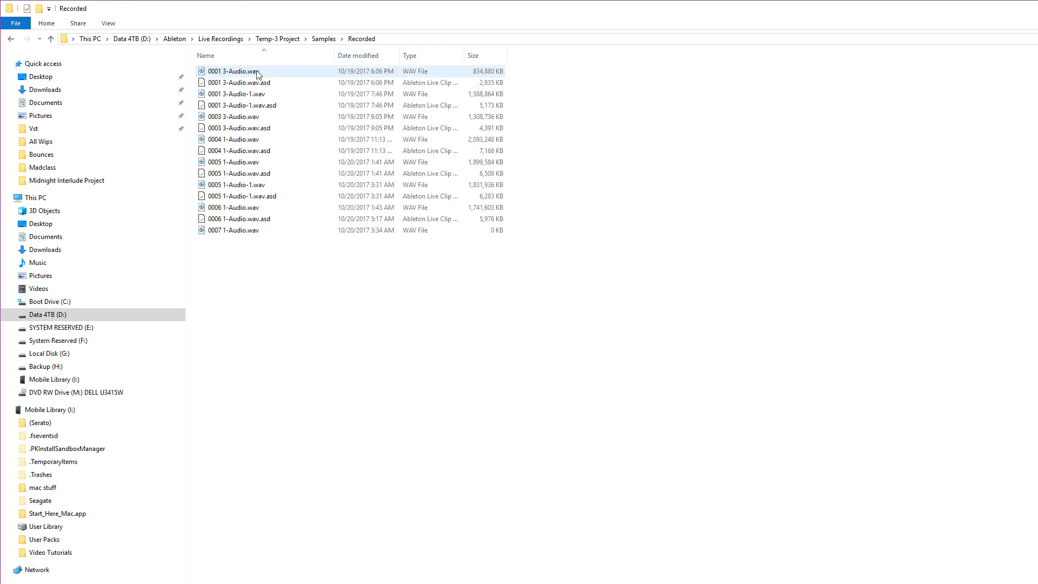
{"action": "key", "text": "BackSpace"}
{"action": "key", "text": "BackSpace"}
{"action": "key", "text": "BackSpace"}
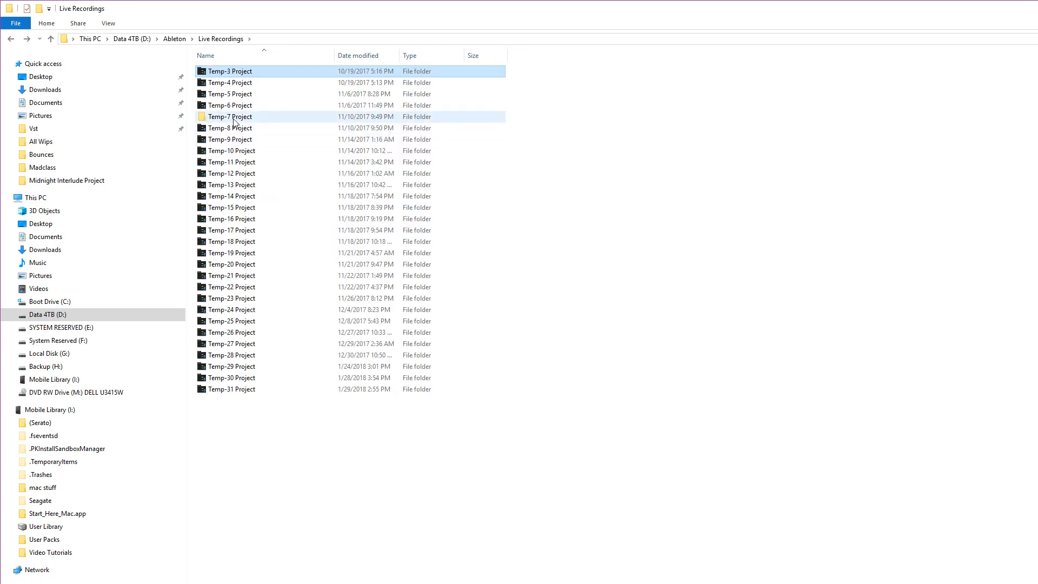
Step: Check the contents of the Temp-4 Project folder and return to Live Recordings
{"action": "mouse_move", "coordinate": [233, 121]}
{"action": "double_click", "coordinate": [232, 84]}
{"action": "key", "text": "alt+Left"}
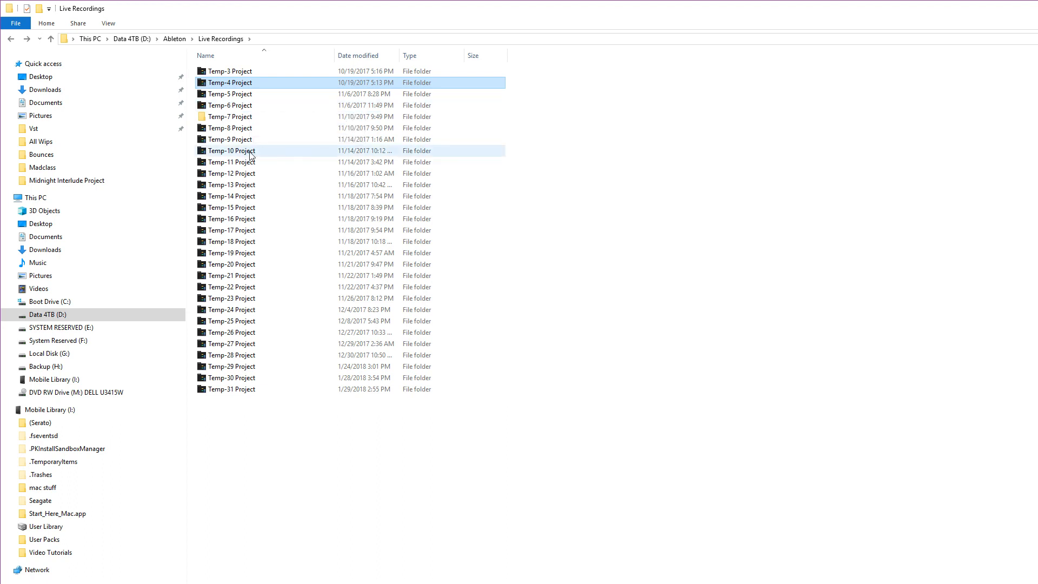
Step: Open the Mobile Library (I:) drive
{"action": "left_click", "coordinate": [82, 411]}
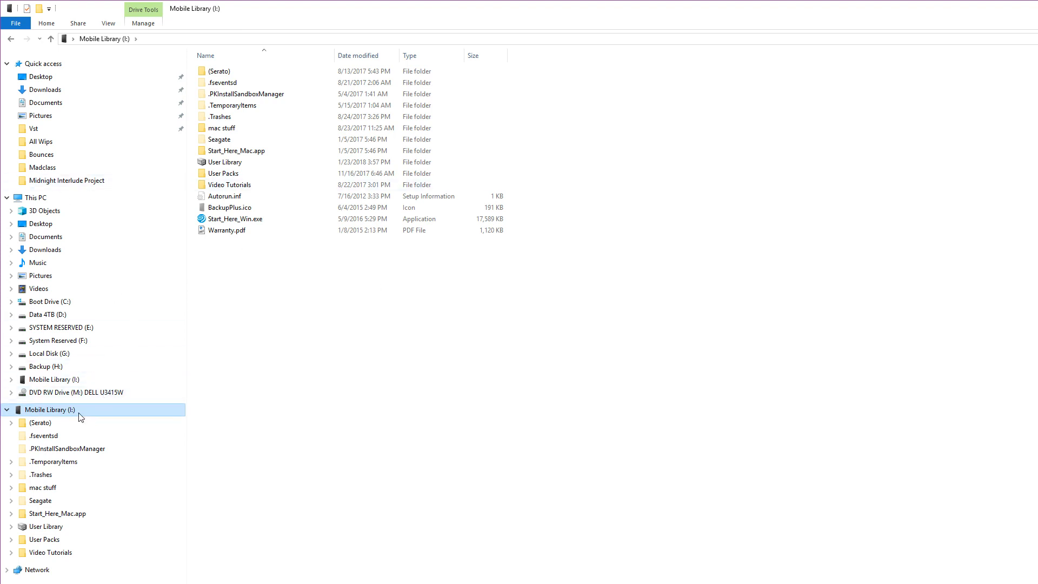